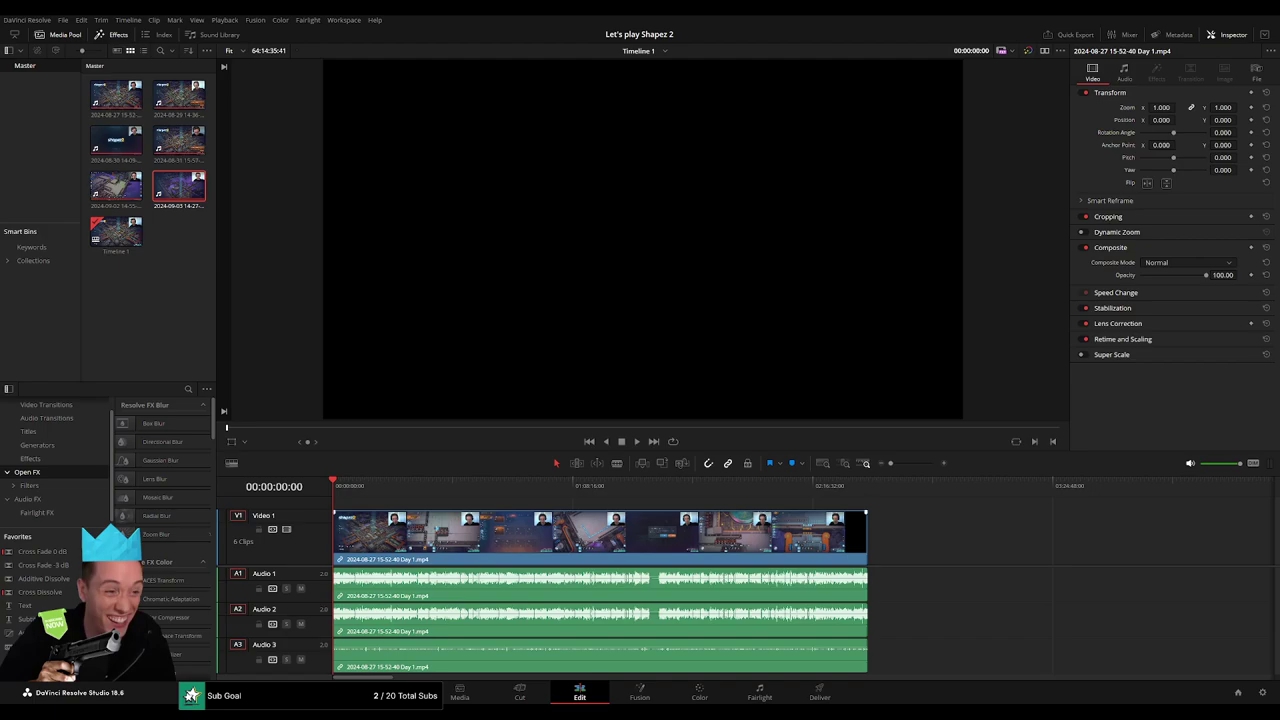
Review the footage around 52 minutes and park the playhead at exactly 00:52:02:00
key(space)
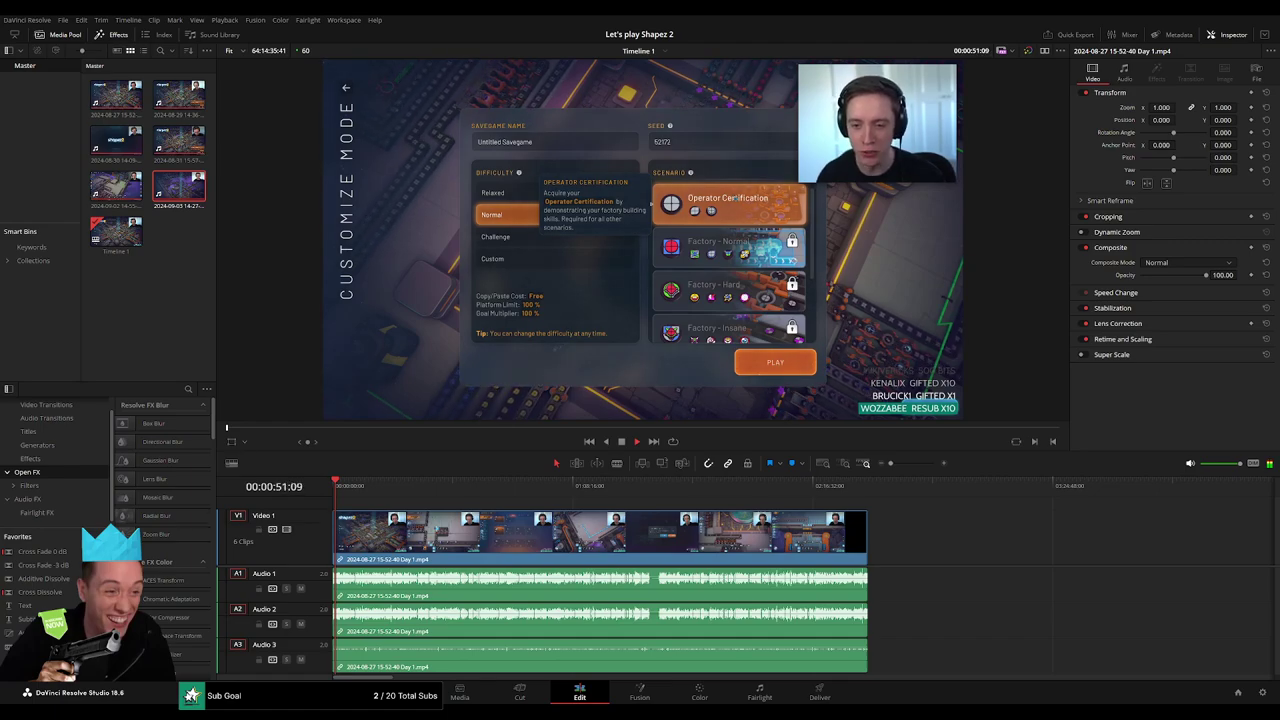
click(351, 490)
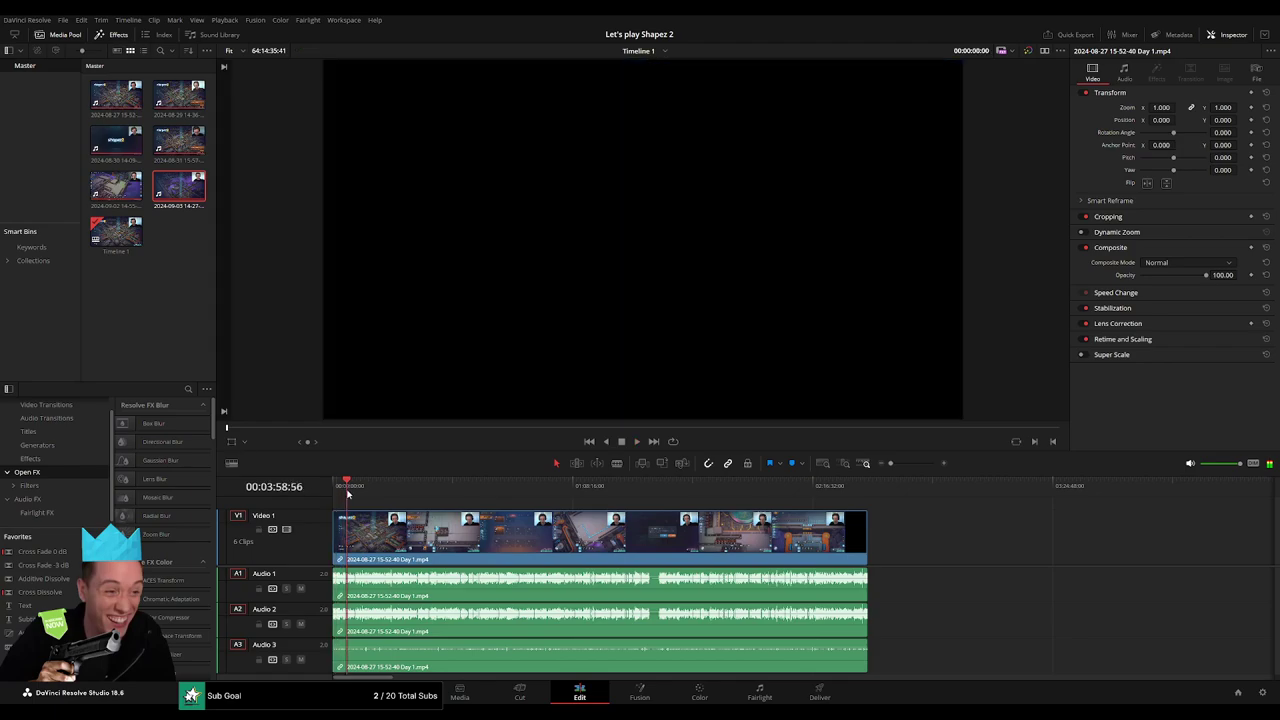
drag(352, 494, 516, 510)
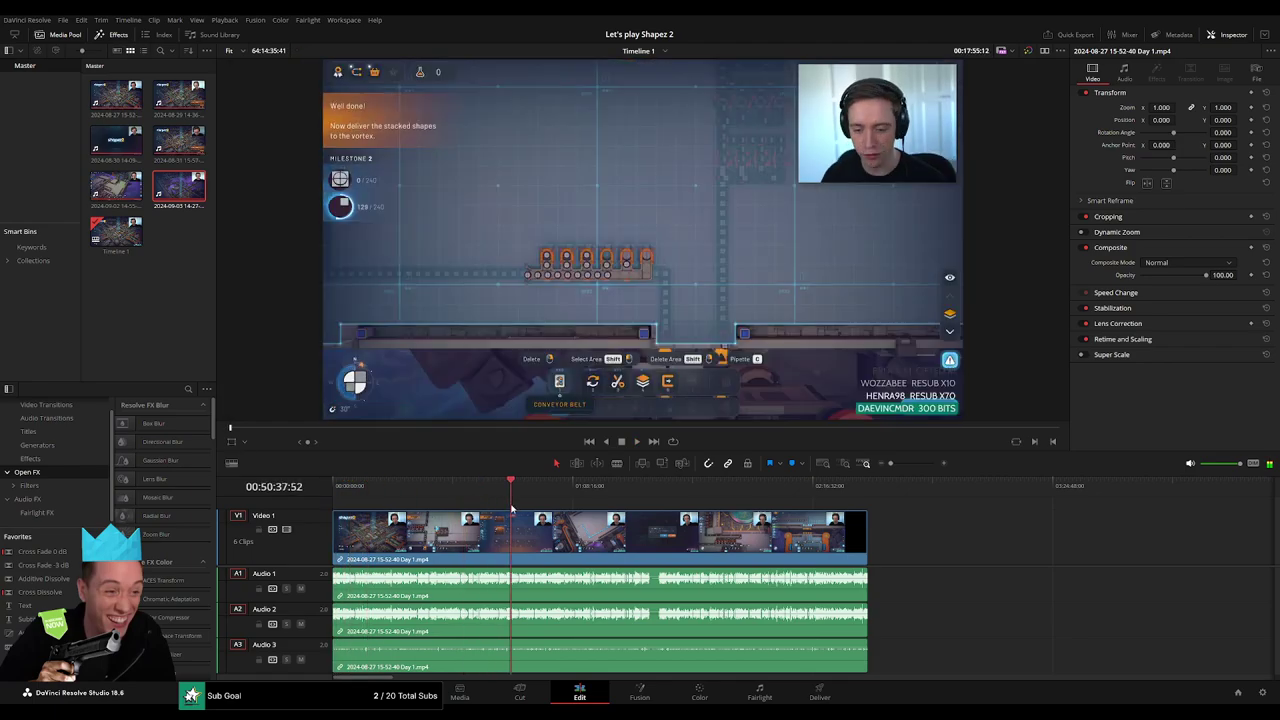
scroll(516, 510, up, 5)
key(space)
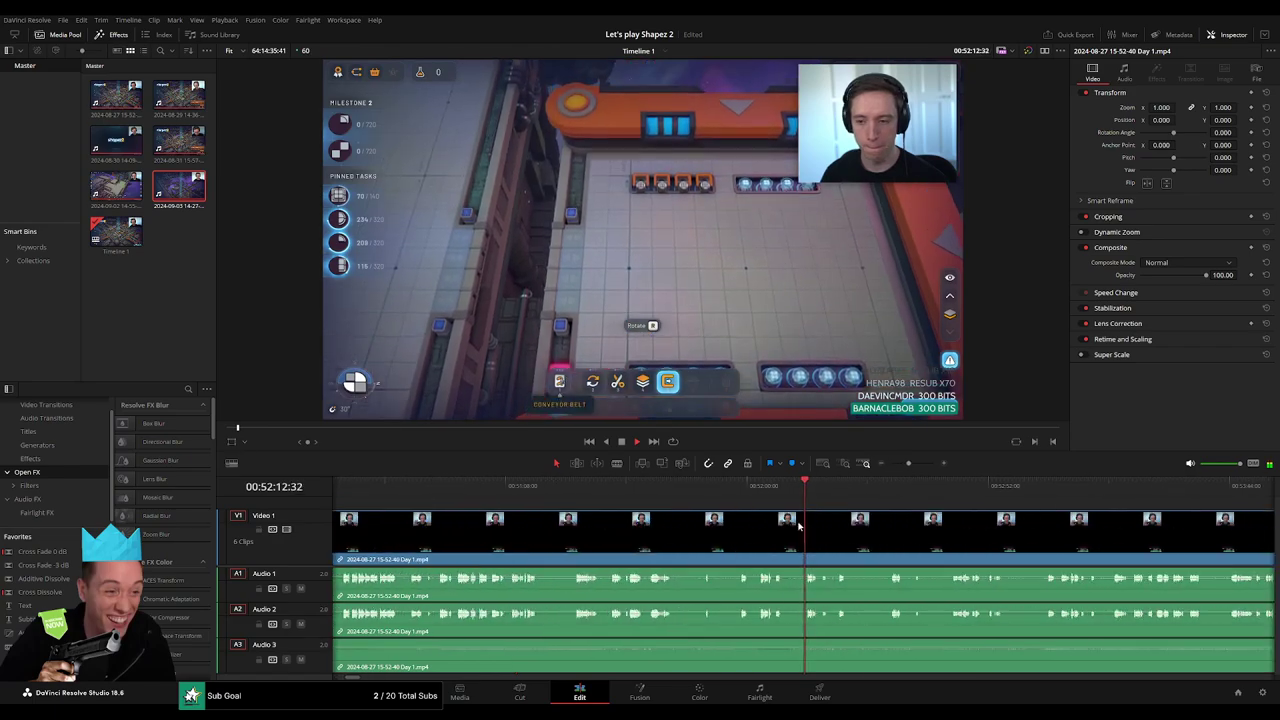
click(623, 488)
drag(623, 488, 705, 496)
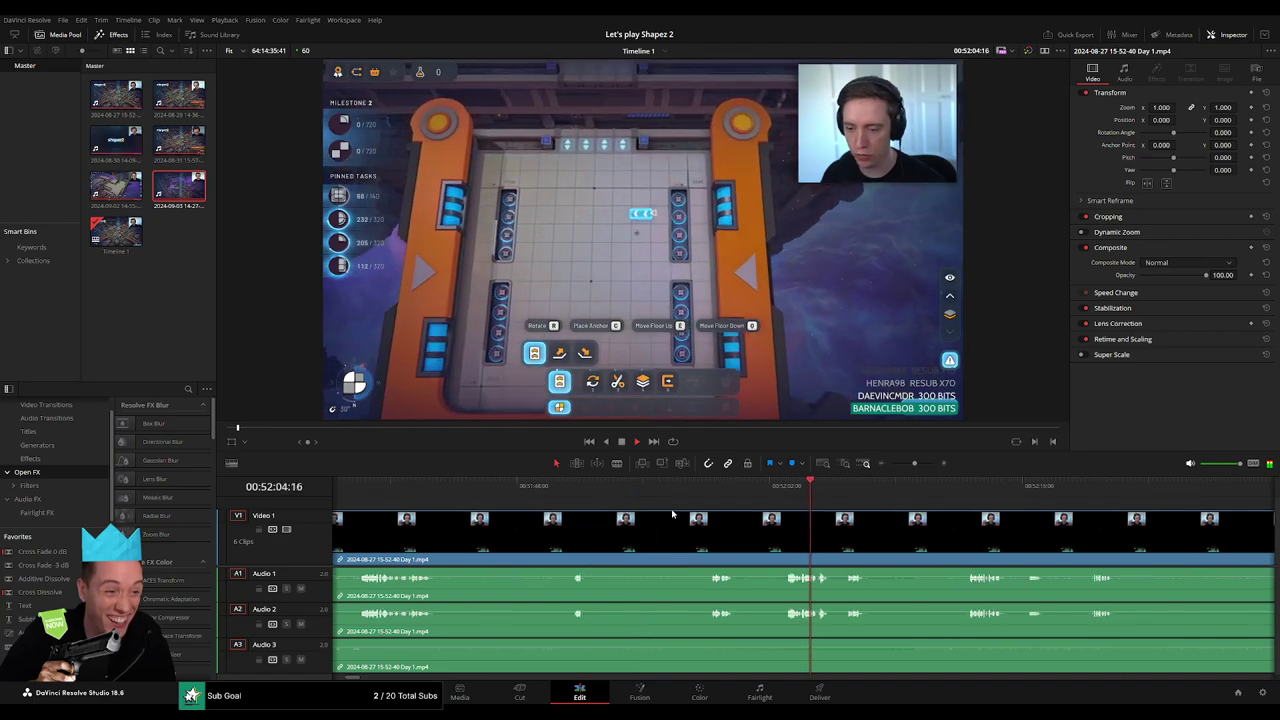
key(space)
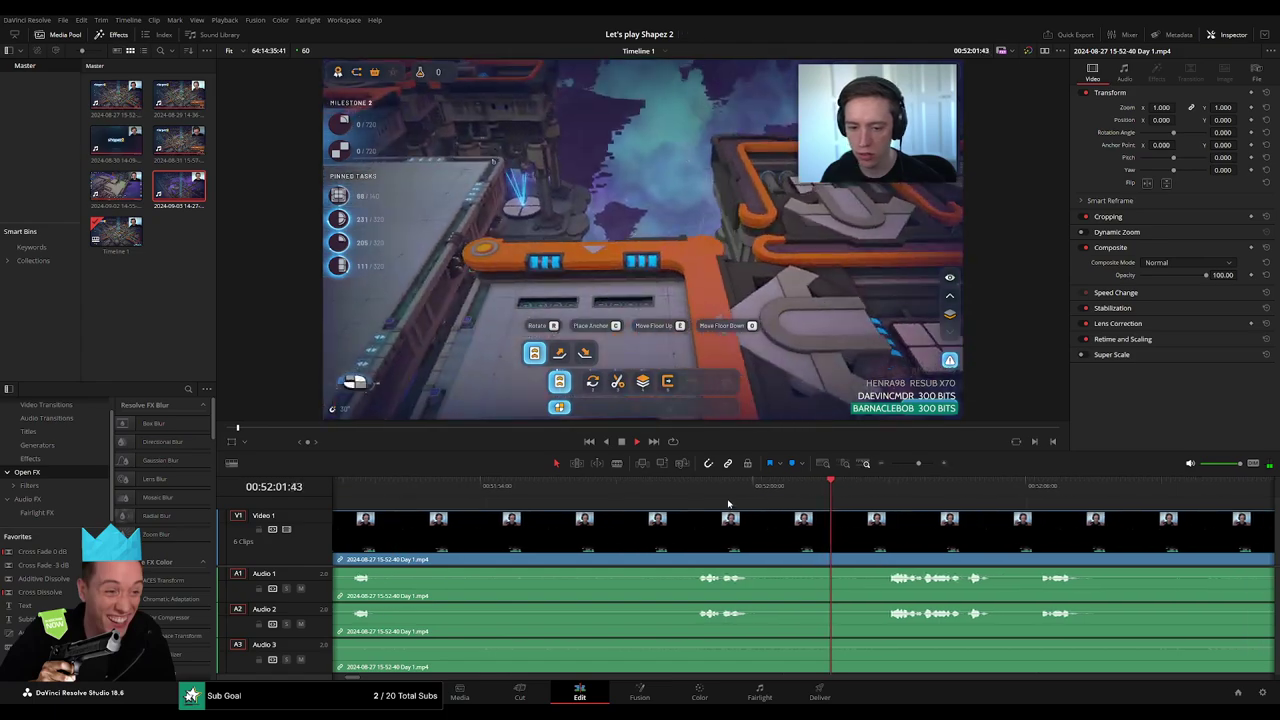
key(space)
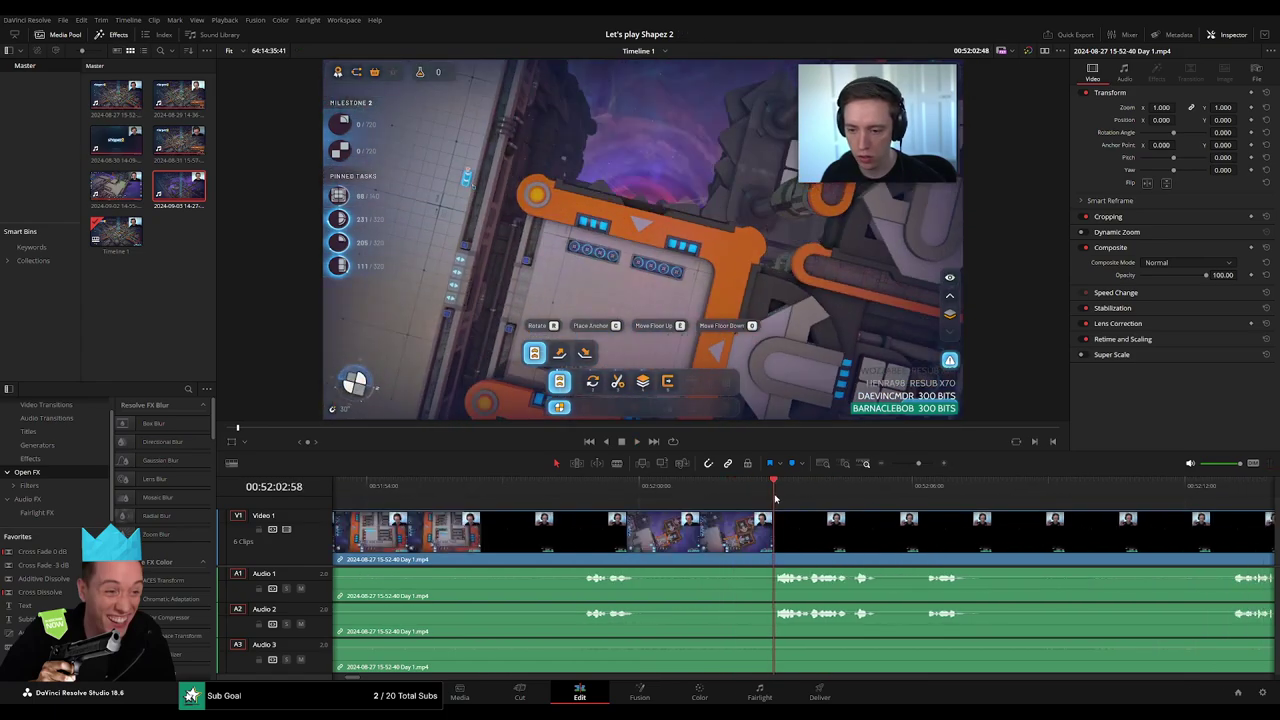
click(755, 500)
mouse_move(755, 500)
mouse_down()
mouse_move(730, 500)
mouse_move(770, 520)
mouse_move(684, 517)
mouse_up()
Blade all tracks at 00:52:02:00 and add an audio fade across the cut
key(b)
click(731, 535)
key(a)
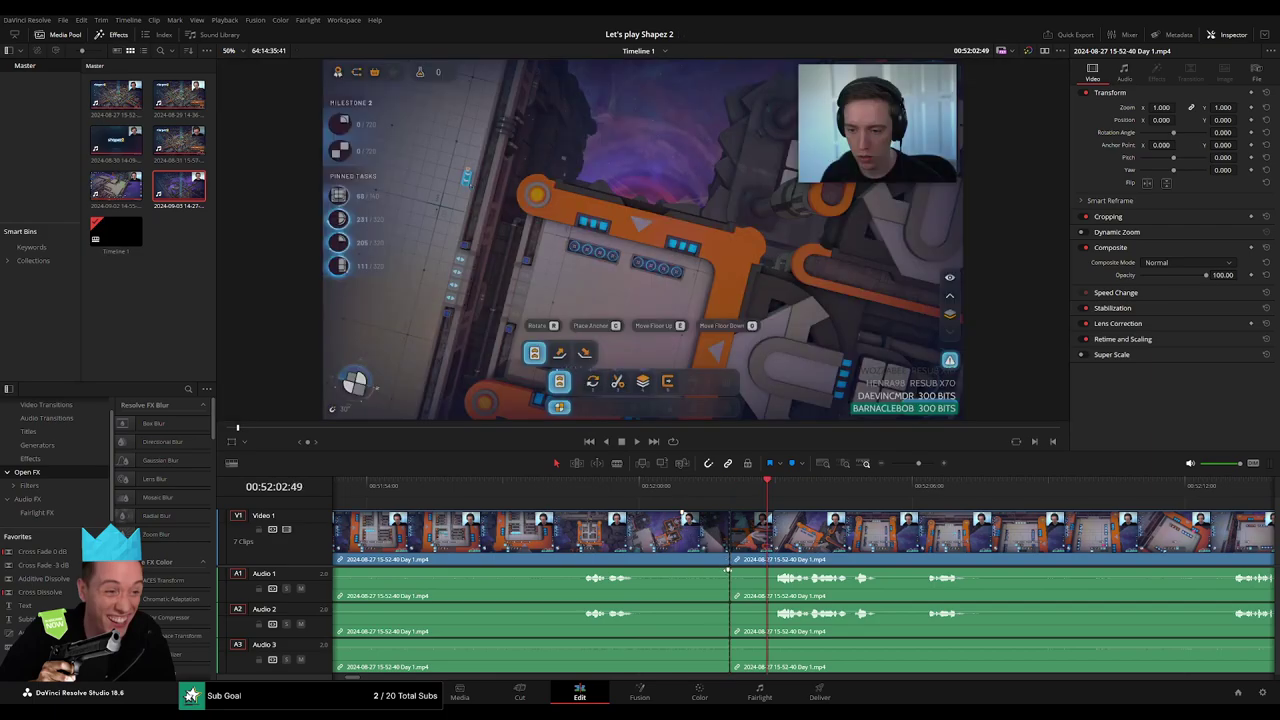
mouse_move(682, 574)
mouse_down()
mouse_move(776, 571)
mouse_move(683, 606)
mouse_move(773, 608)
mouse_move(683, 641)
mouse_move(766, 641)
mouse_up()
key(Up)
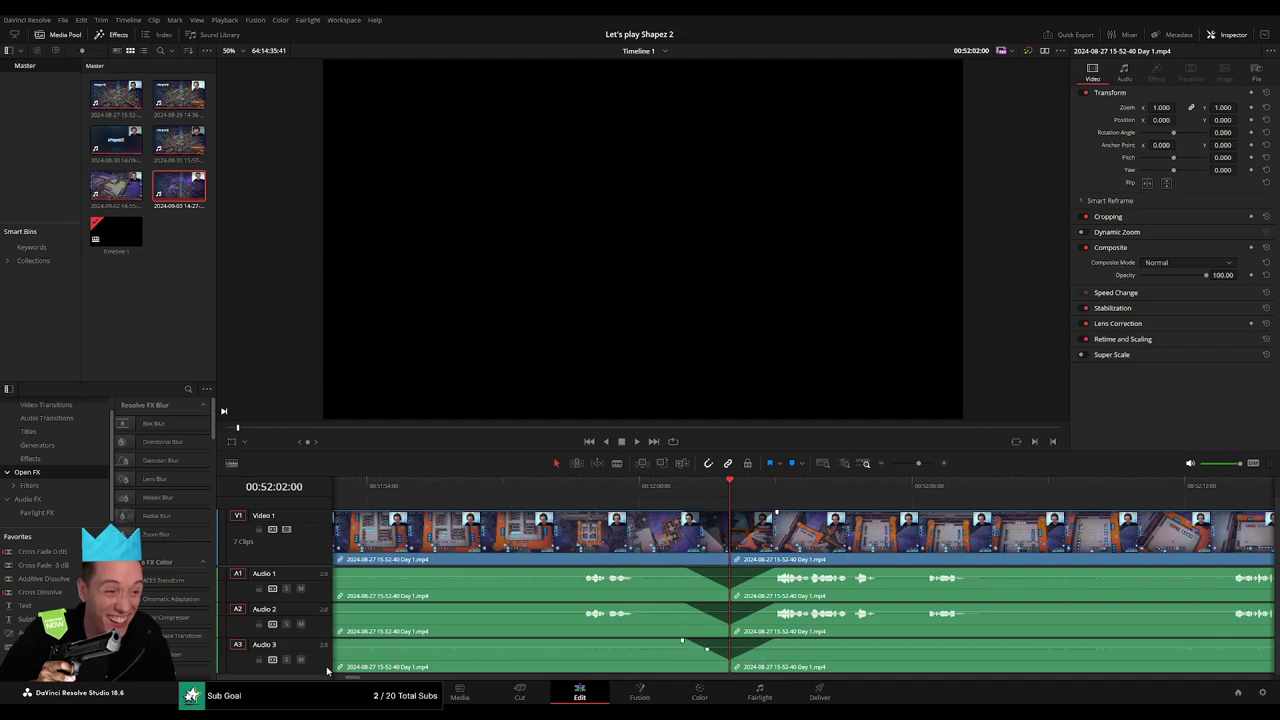
Mute audio tracks 2 and 3, preview the cut, and clear the dead stretch after 00:52:02:00
click(300, 660)
click(300, 624)
click(578, 492)
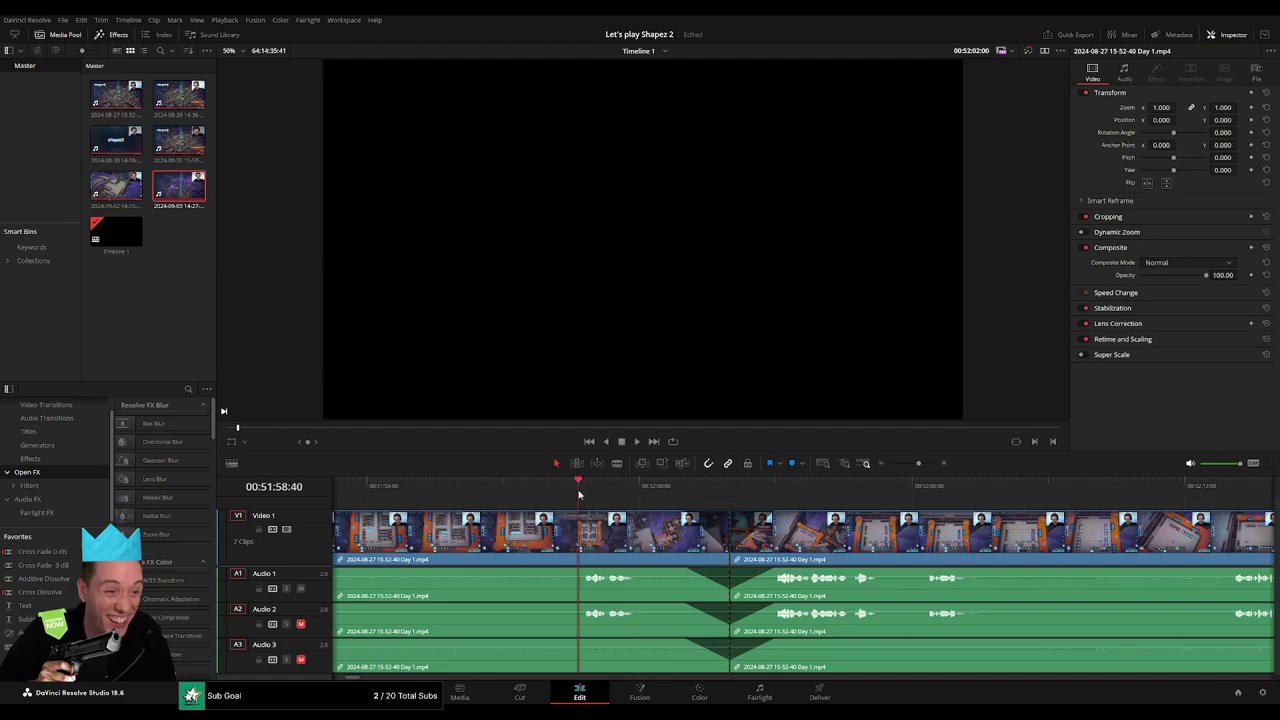
drag(578, 492, 693, 495)
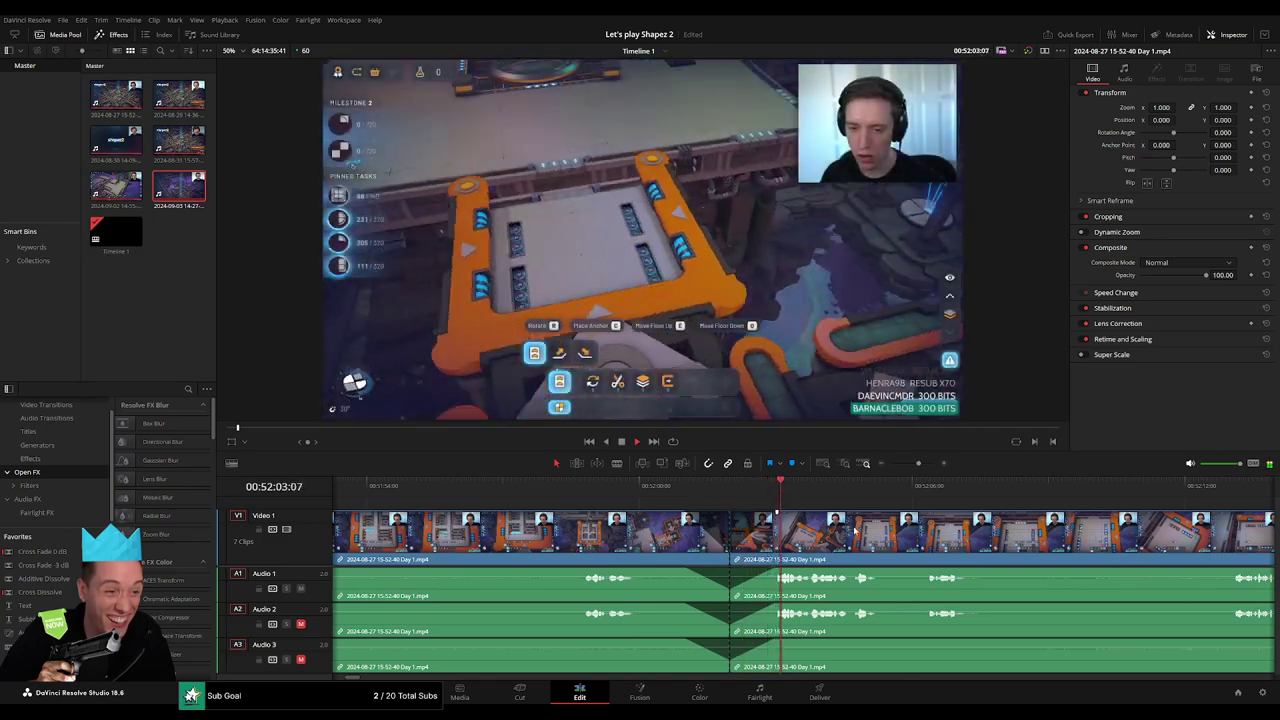
scroll(475, 512, down, 10)
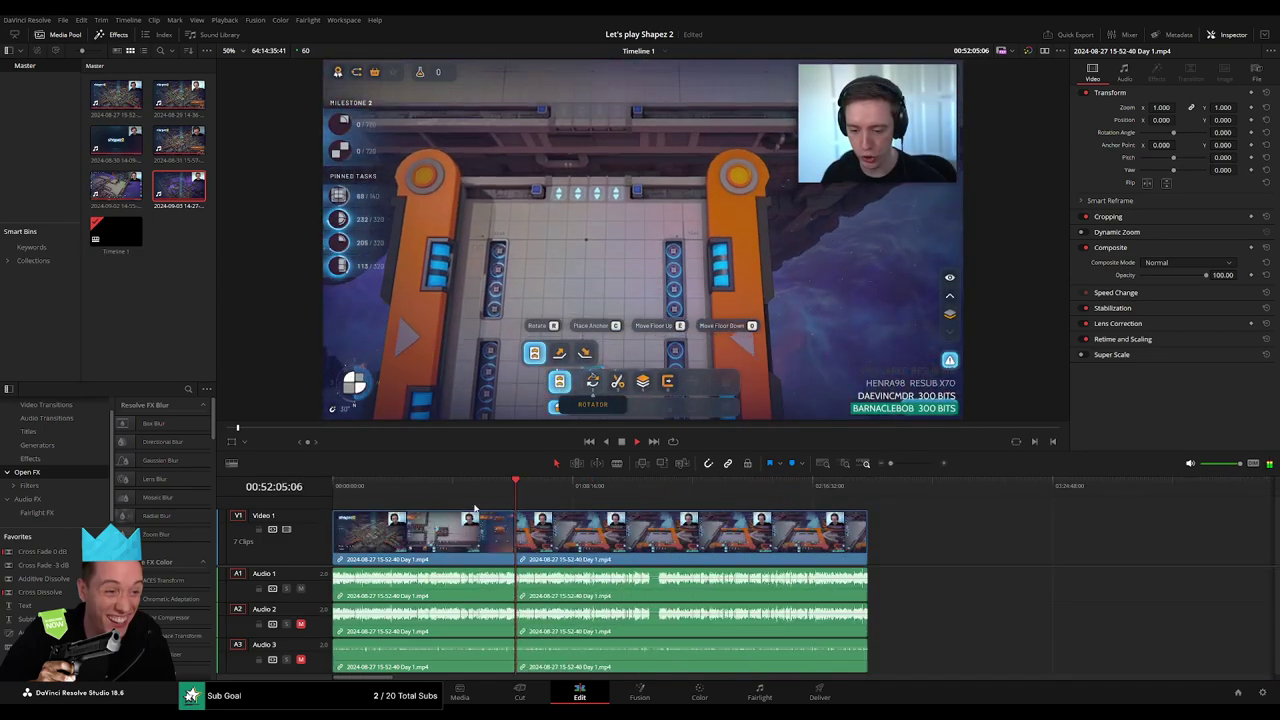
drag(526, 490, 905, 535)
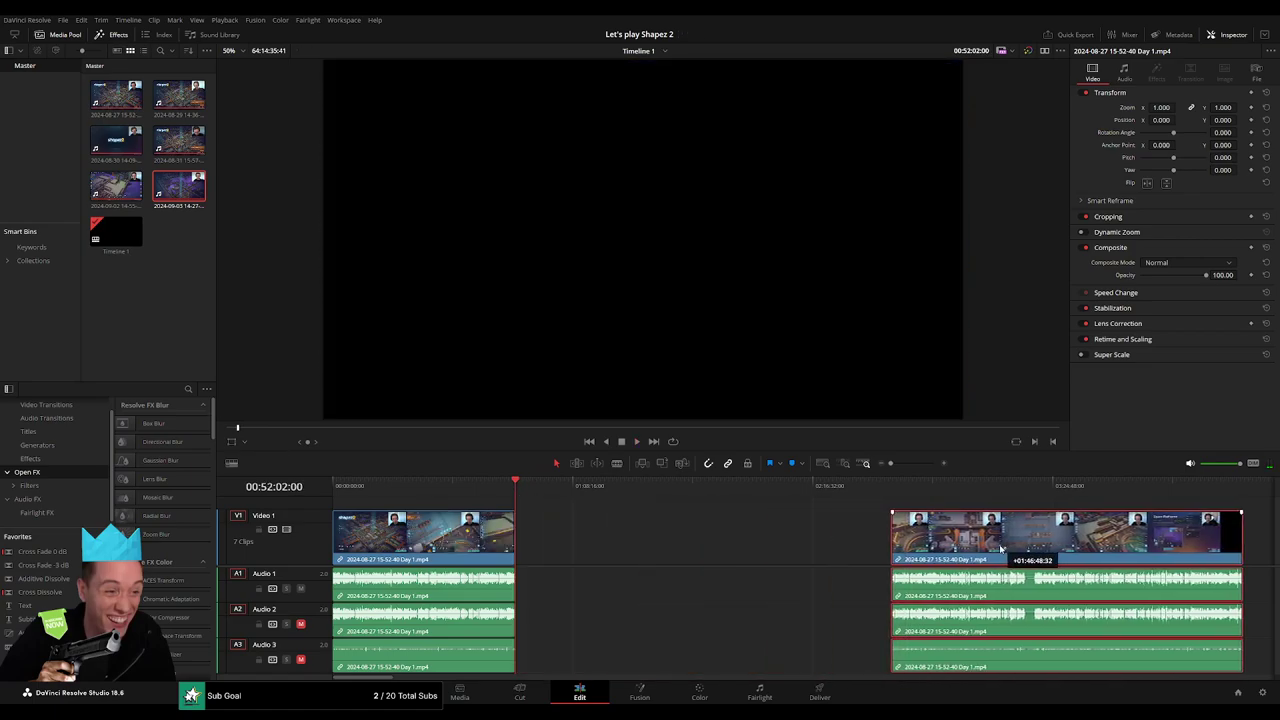
click(661, 545)
Replay the opening of the video, then move the playhead to about 02:00:00:00
key(Home)
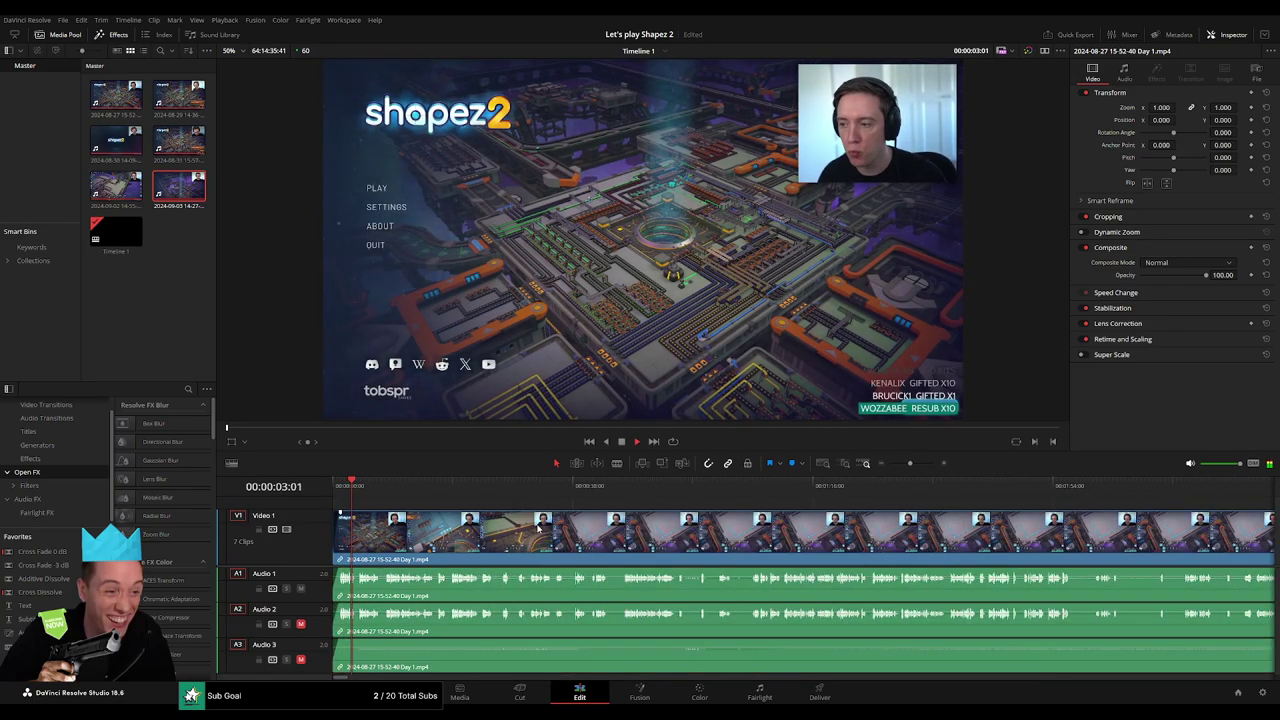
click(485, 490)
key(space)
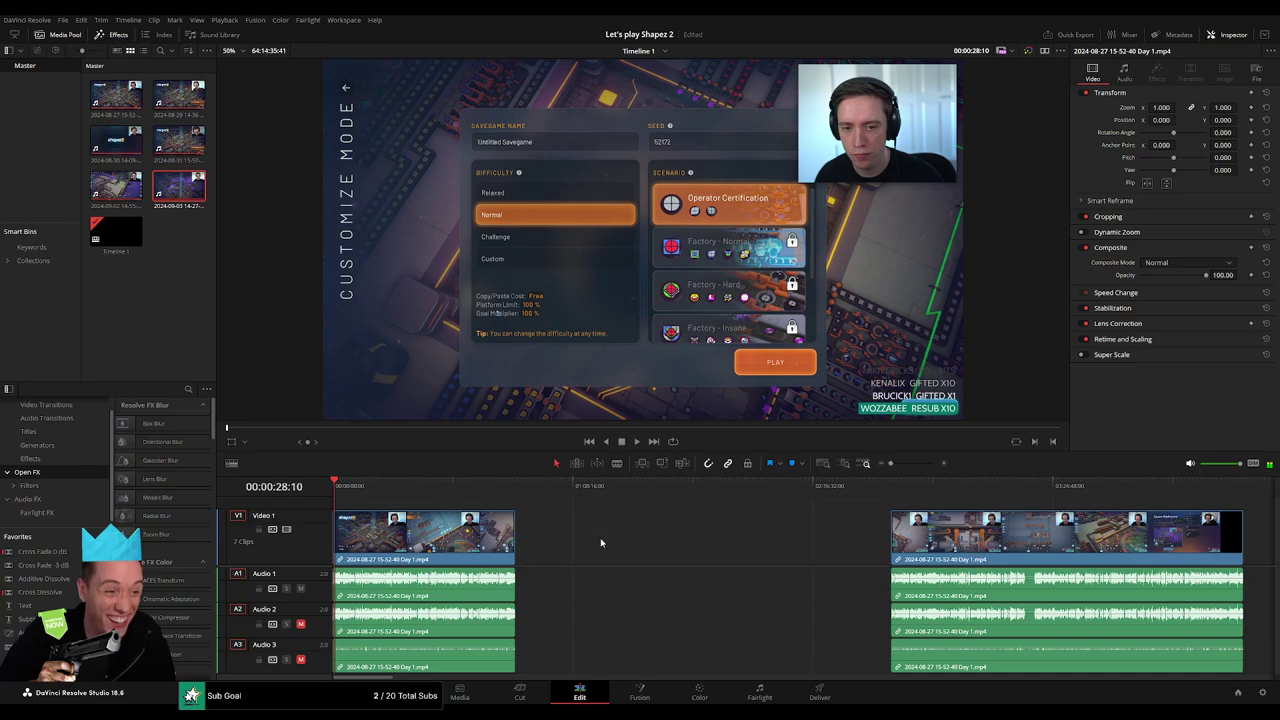
key(Down)
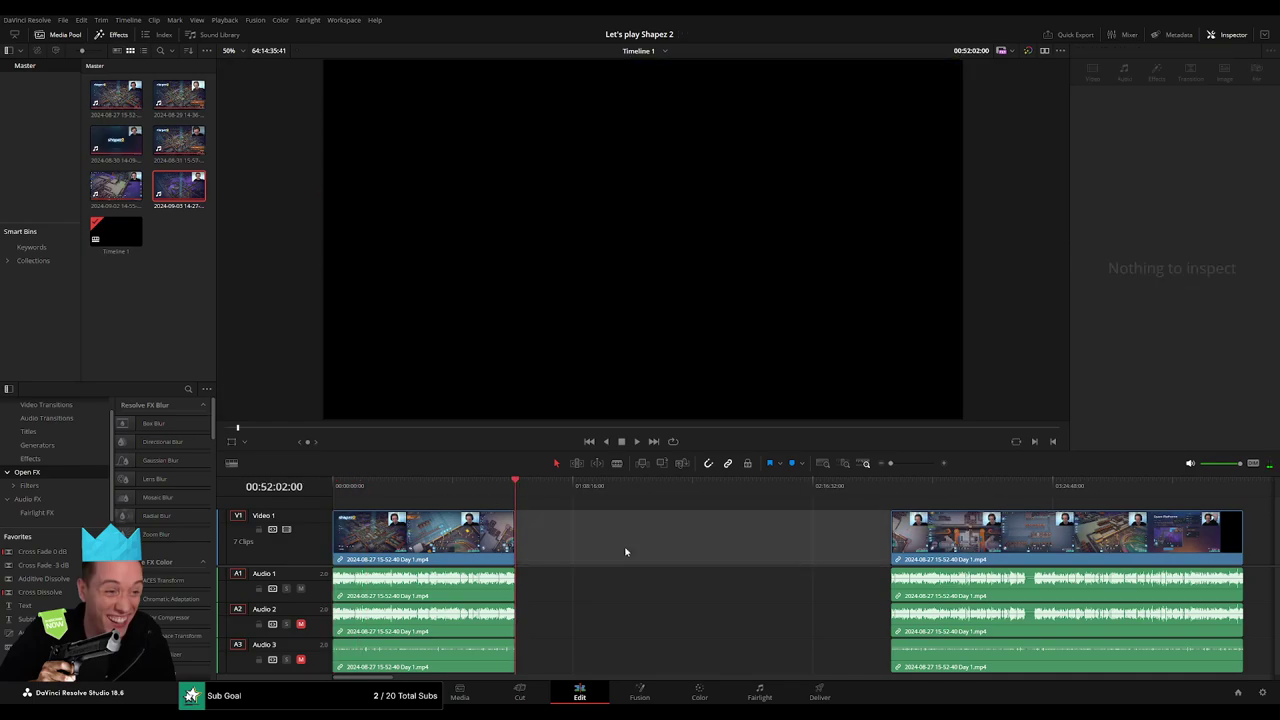
scroll(587, 545, right, 1)
drag(476, 486, 708, 536)
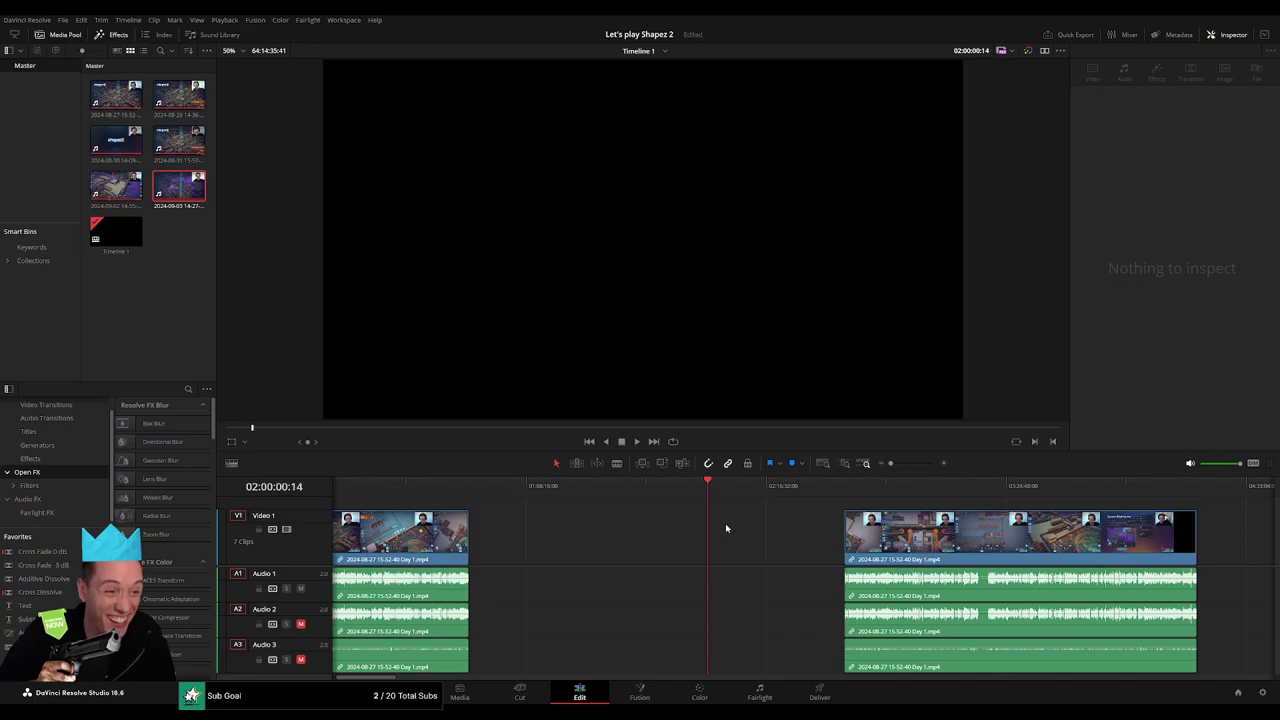
Slide the later clips left to the playhead and review the footage up to 02:37:55
drag(917, 530, 780, 508)
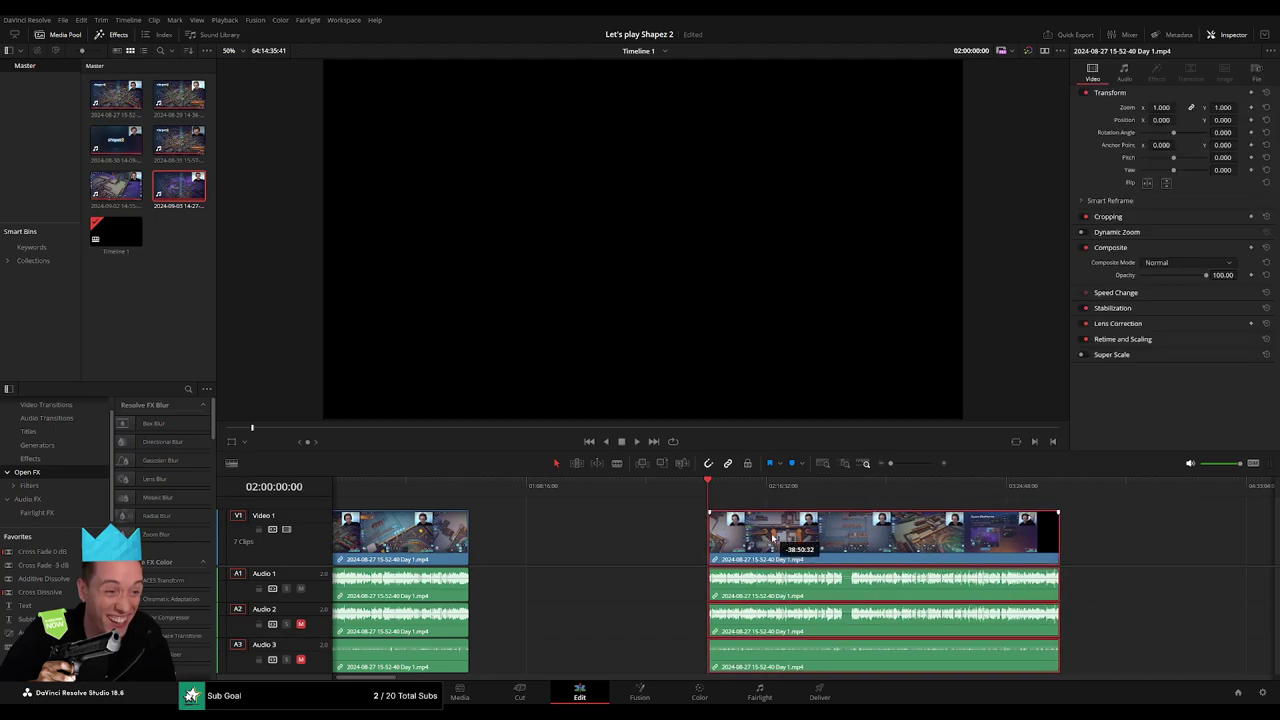
mouse_move(871, 488)
mouse_down()
mouse_move(822, 497)
mouse_move(840, 492)
mouse_up()
scroll(900, 490, up, 5)
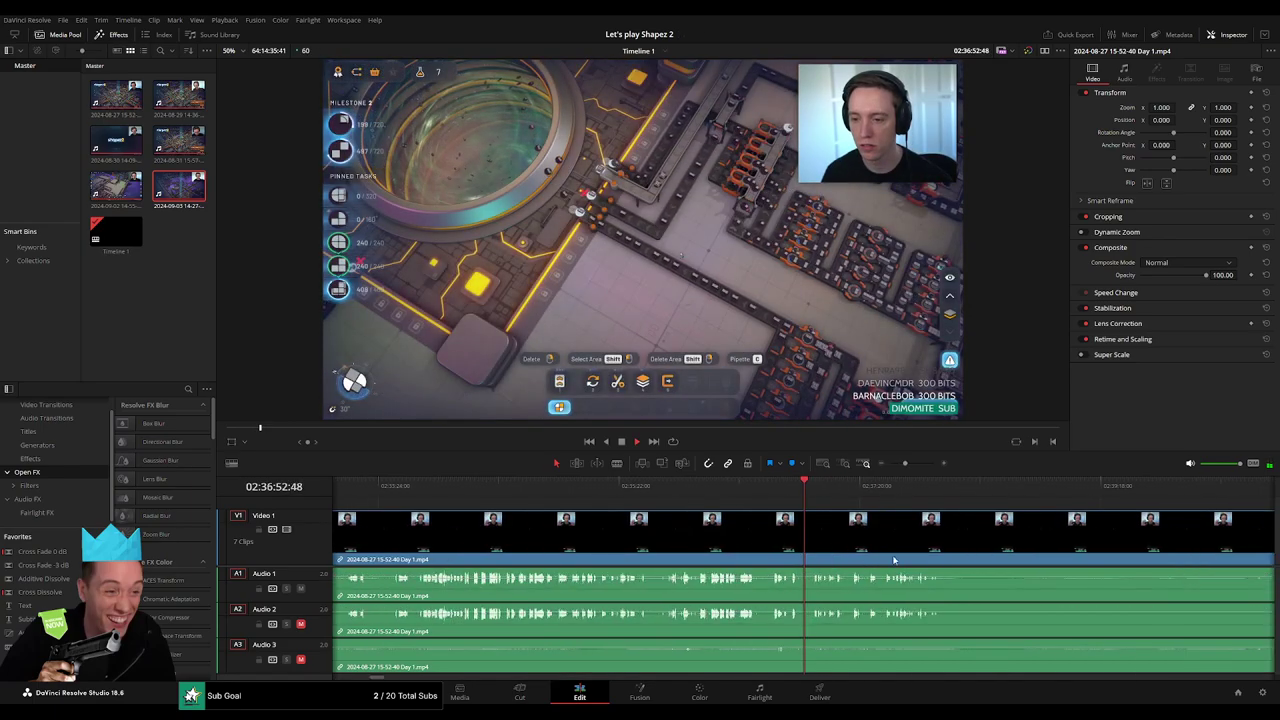
key(space)
drag(1066, 490, 1093, 505)
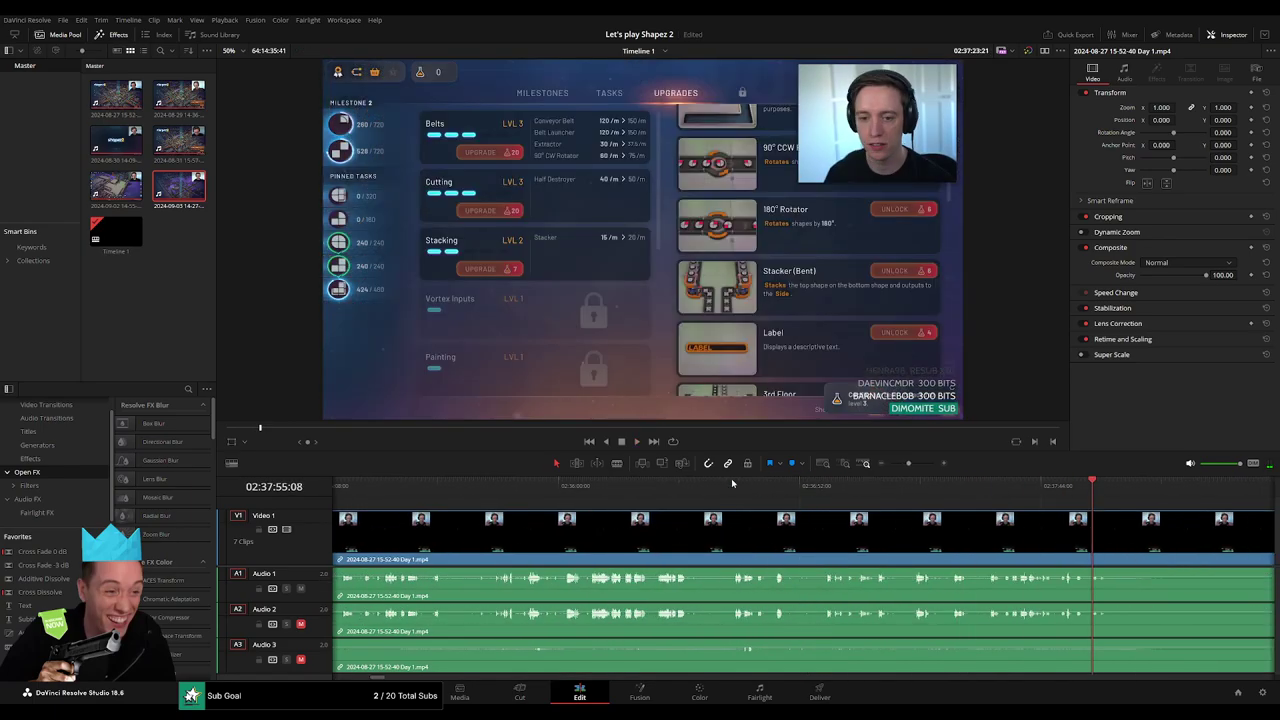
scroll(760, 510, right, 5)
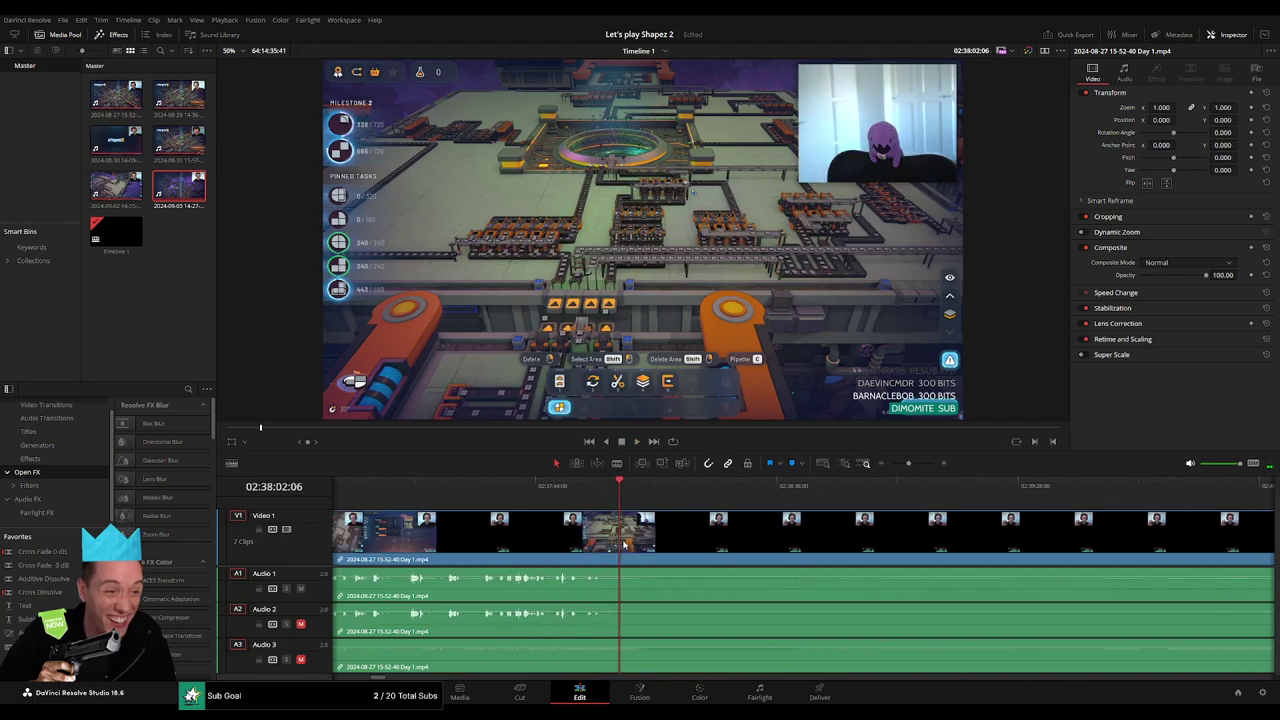
Split all tracks at 02:38:02 and again at about 02:40:49 where the player returns
key(b)
click(620, 545)
drag(908, 463, 905, 466)
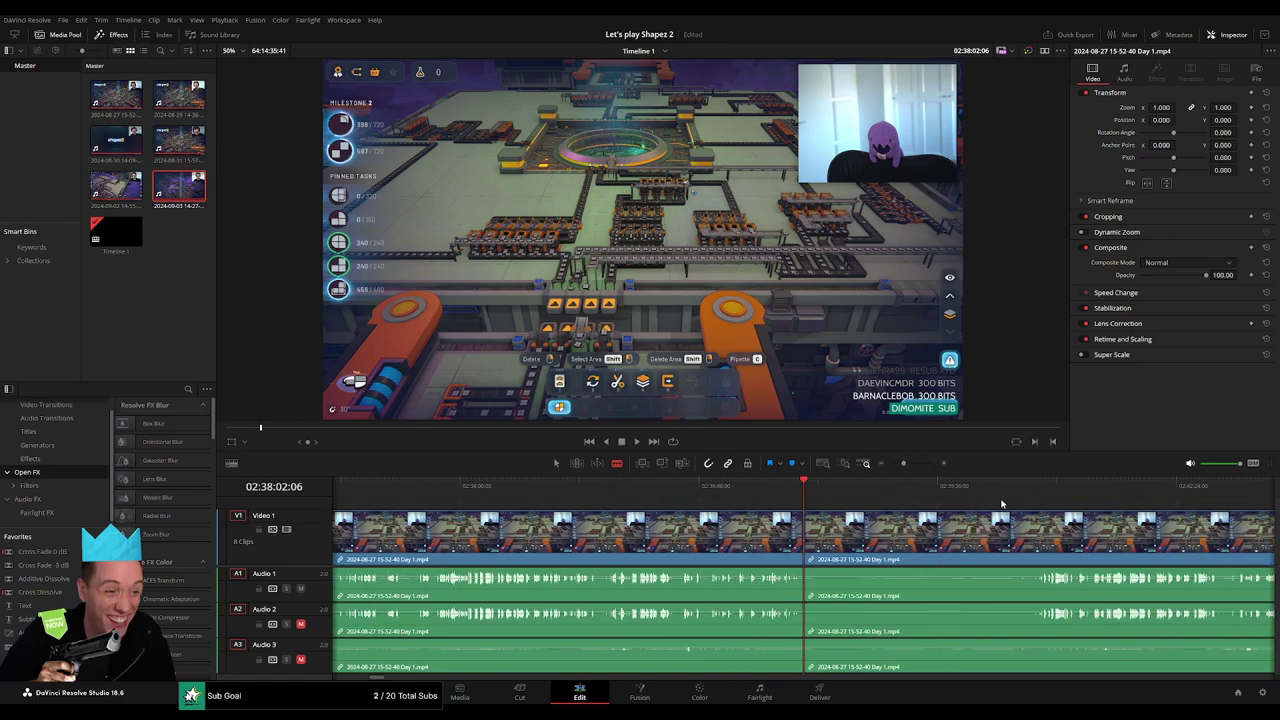
click(1033, 499)
key(ctrl+equal)
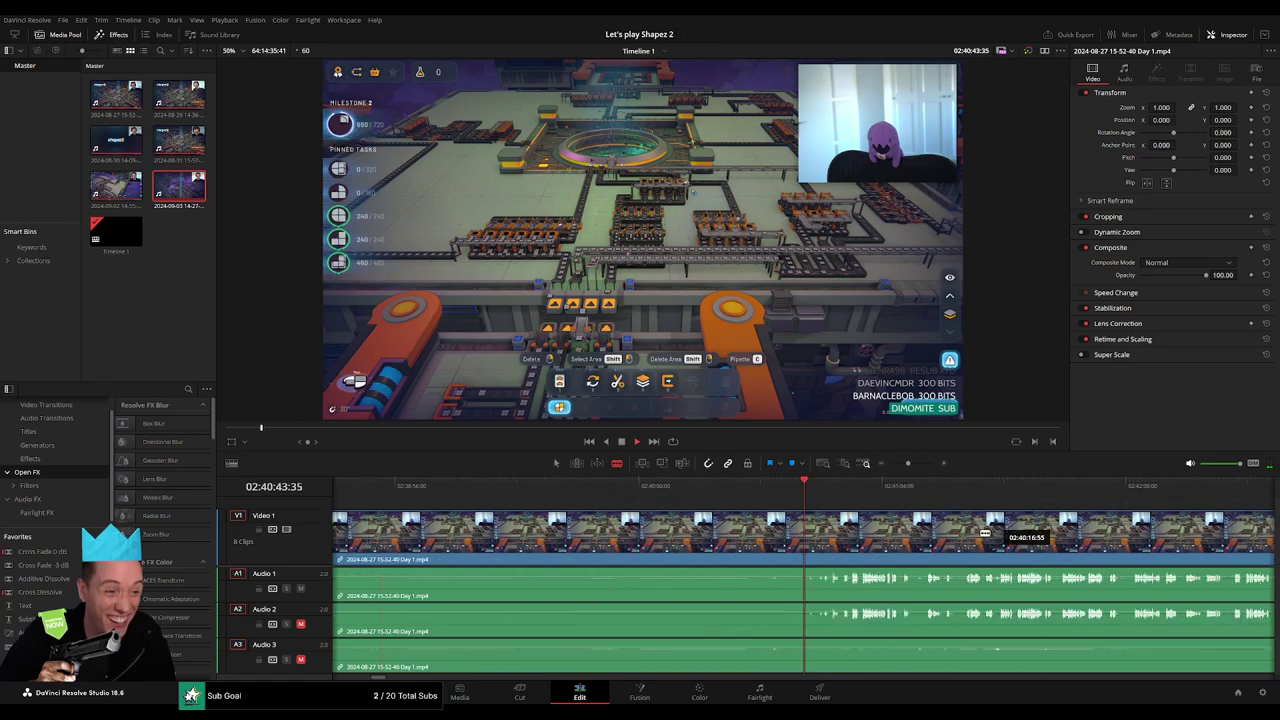
key(space)
drag(847, 495, 886, 498)
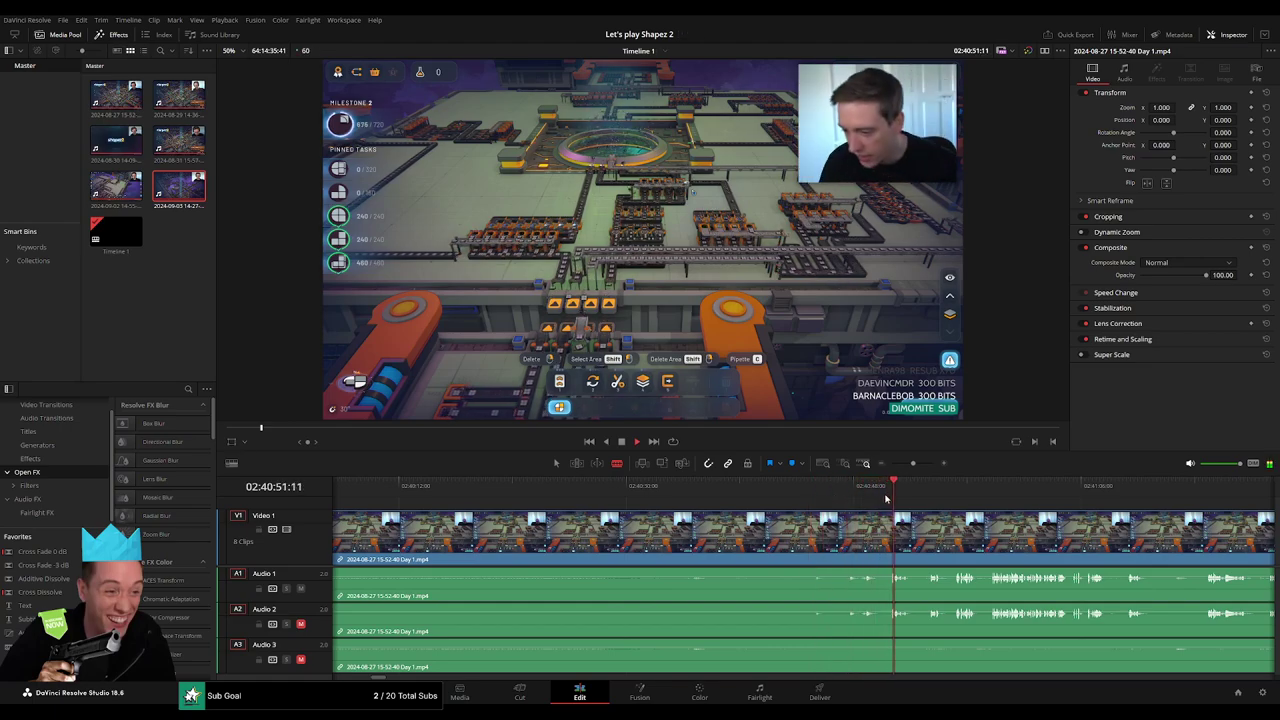
click(869, 491)
drag(869, 491, 843, 496)
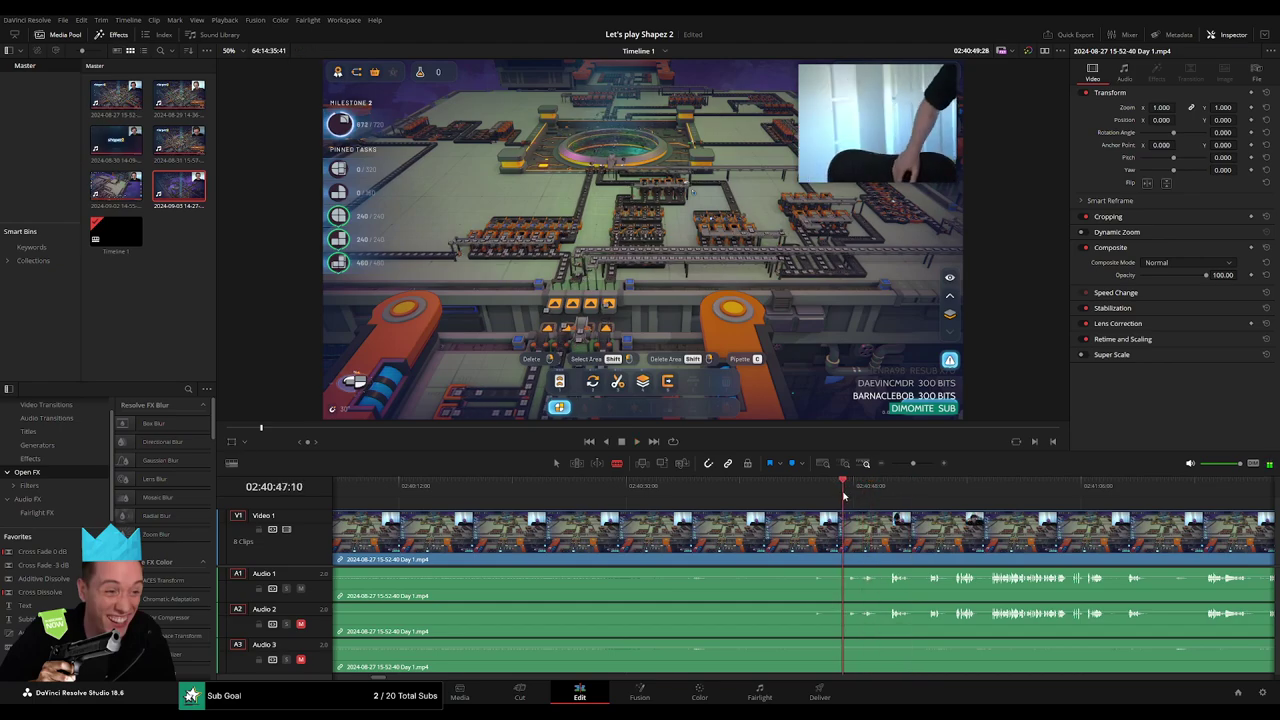
key(ctrl+b)
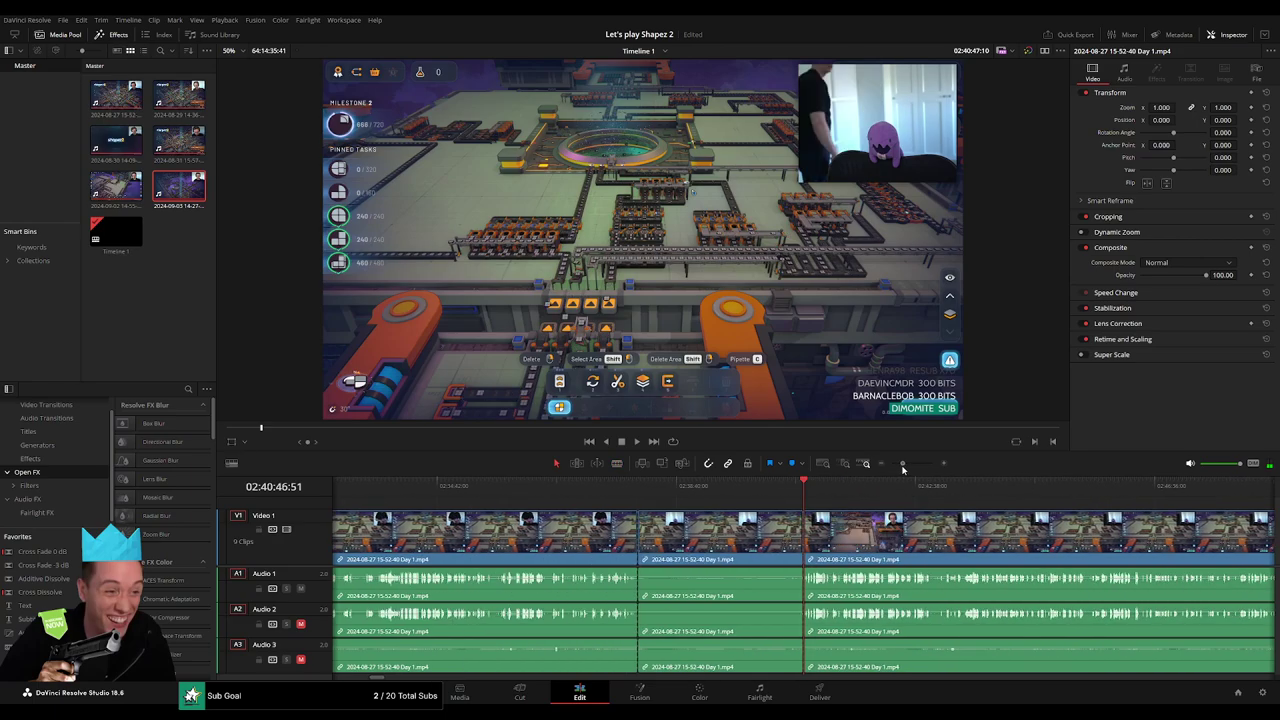
Delete the dead section between the two cuts, close the gap, and play across the join
click(760, 530)
key(BackSpace)
drag(841, 535, 730, 535)
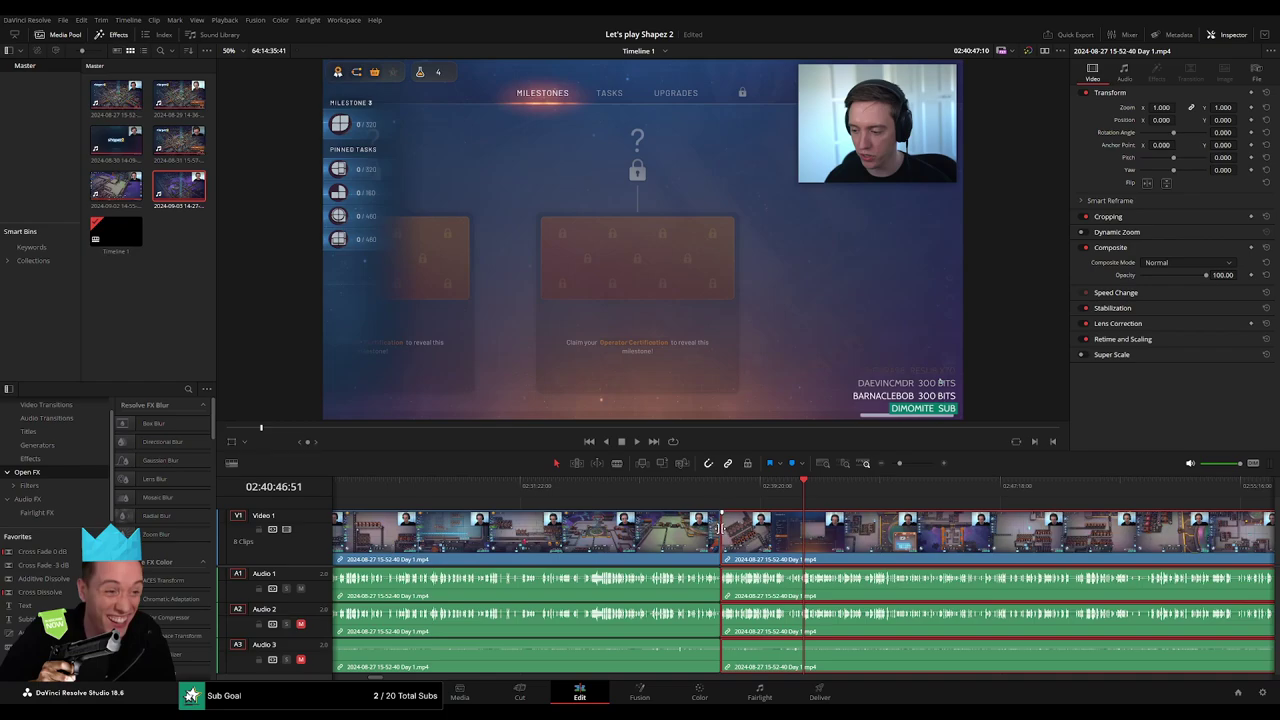
click(720, 527)
click(717, 486)
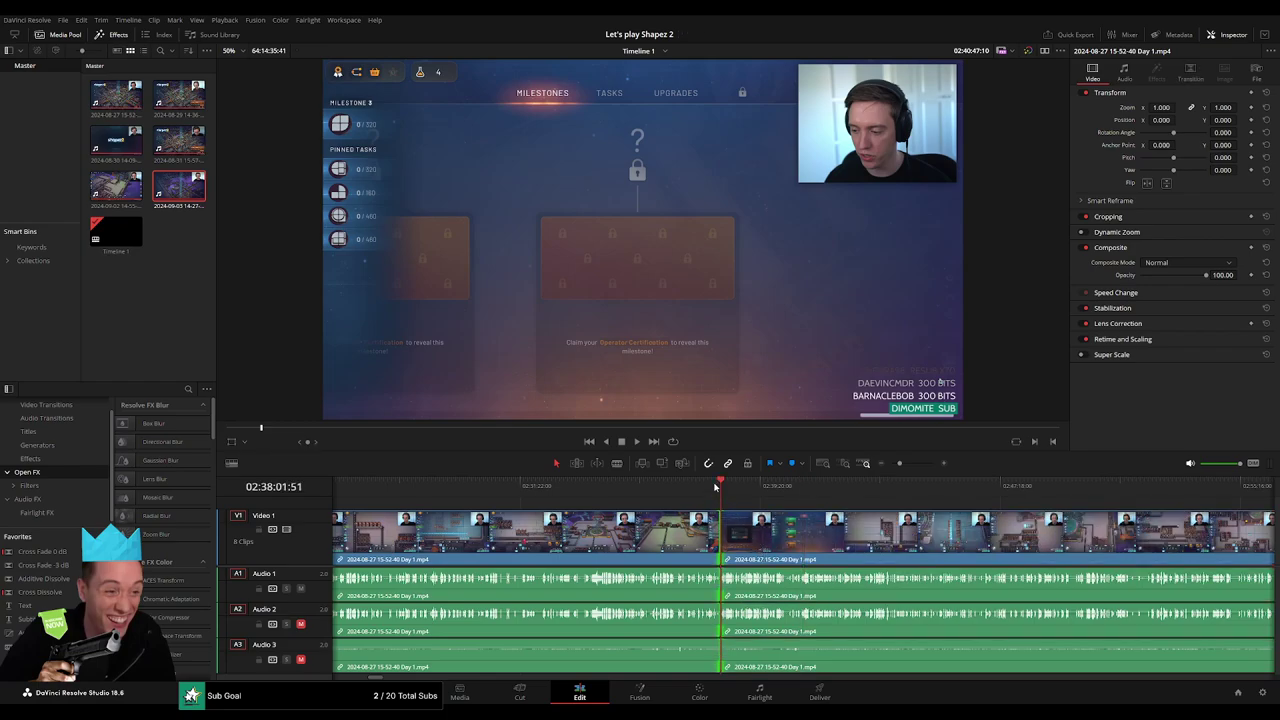
key(space)
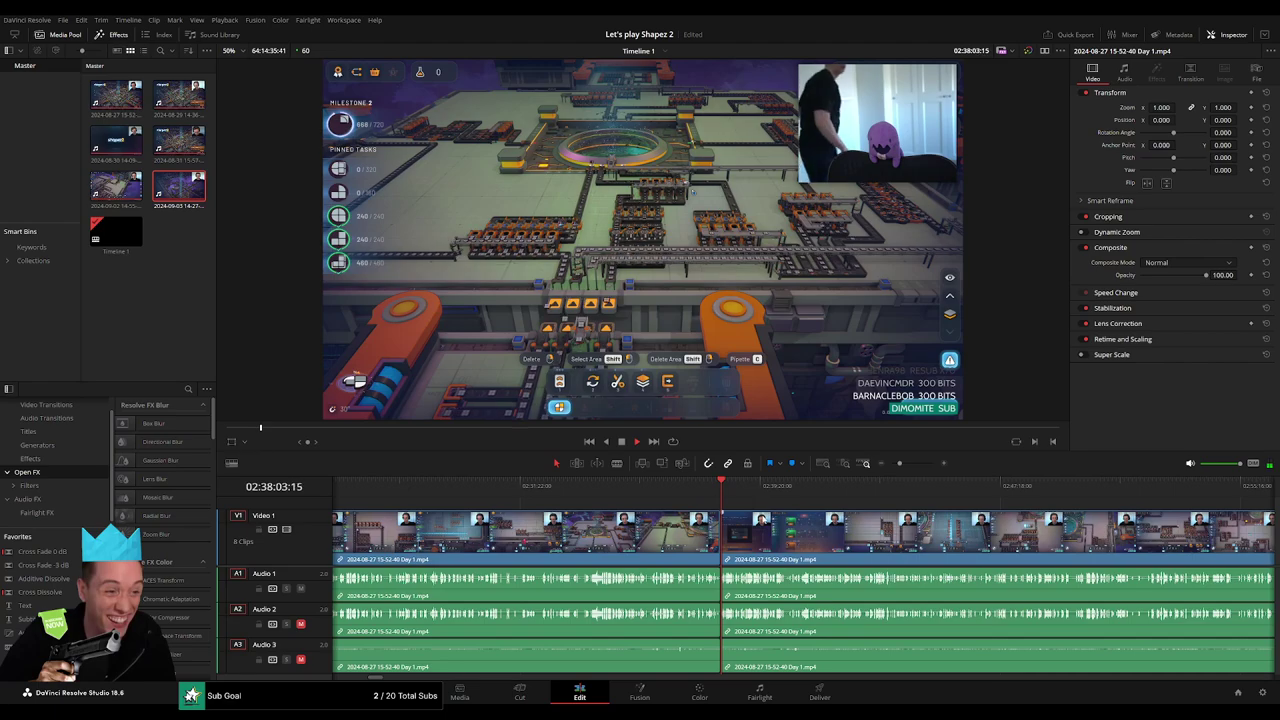
Review the footage around 02:52 and place the playhead at about 02:52:10
mouse_move(892, 490)
mouse_down()
mouse_move(982, 519)
mouse_move(704, 497)
mouse_move(1040, 500)
mouse_up()
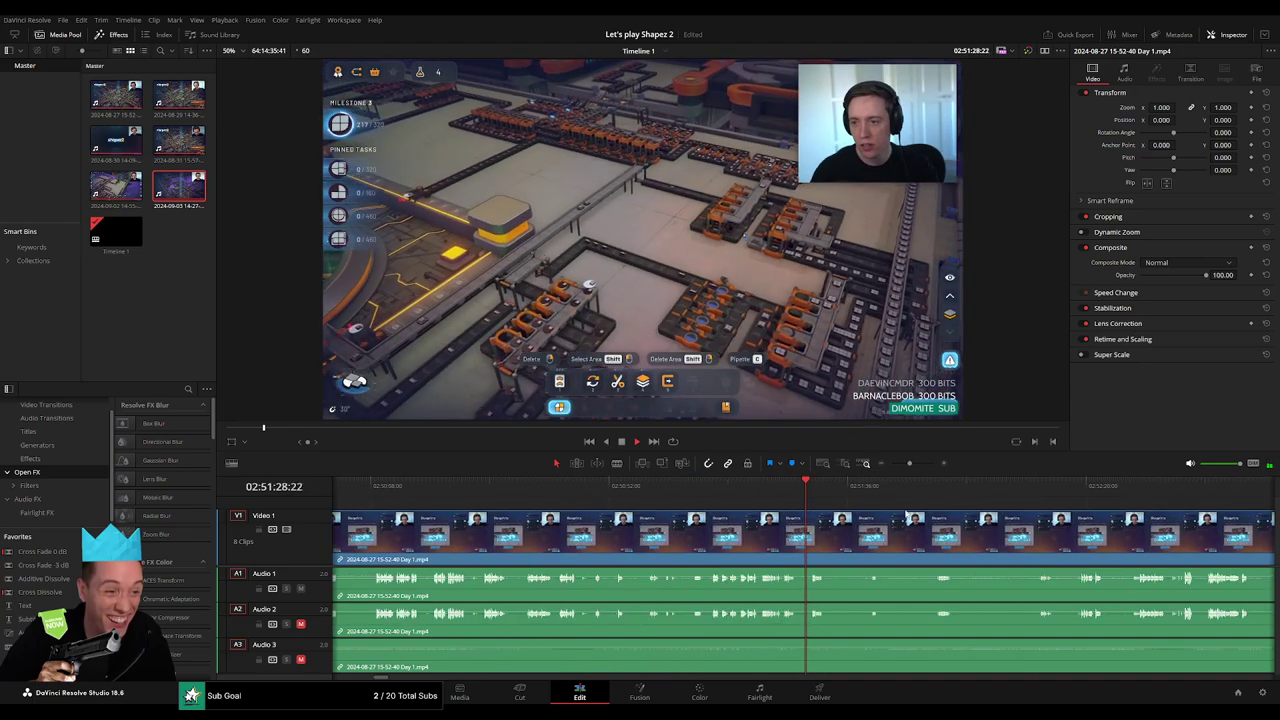
key(space)
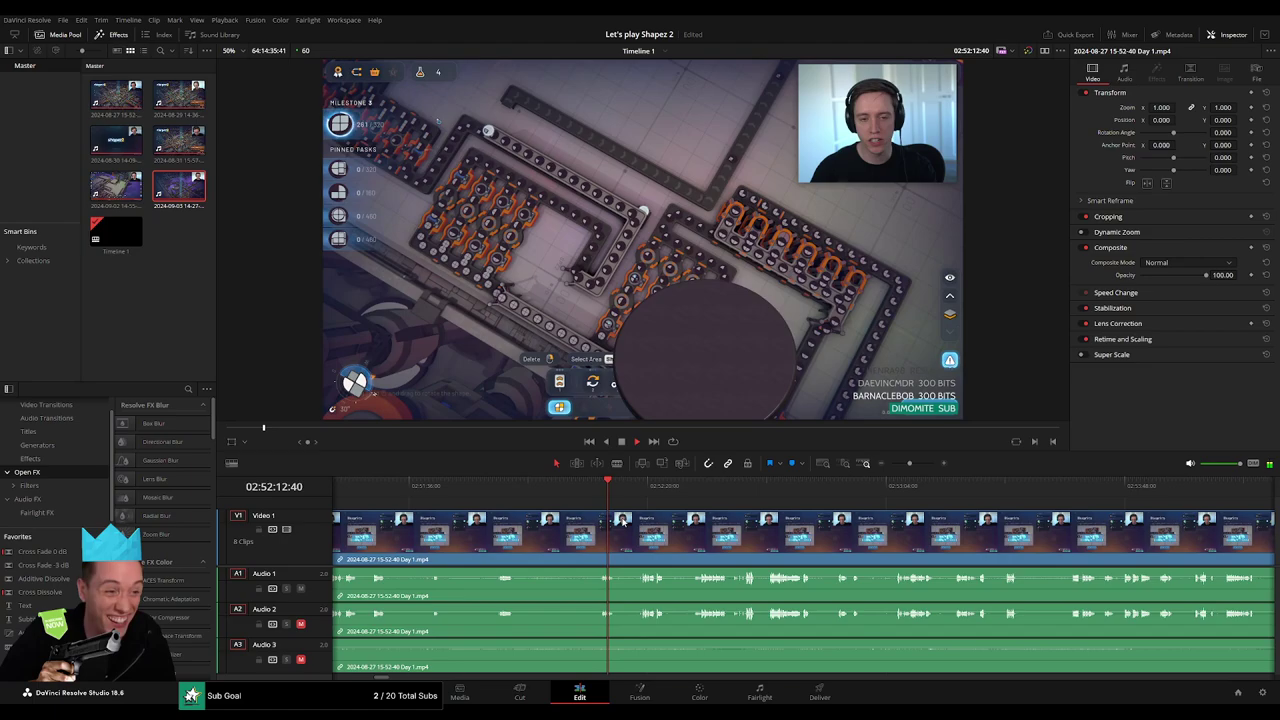
click(510, 487)
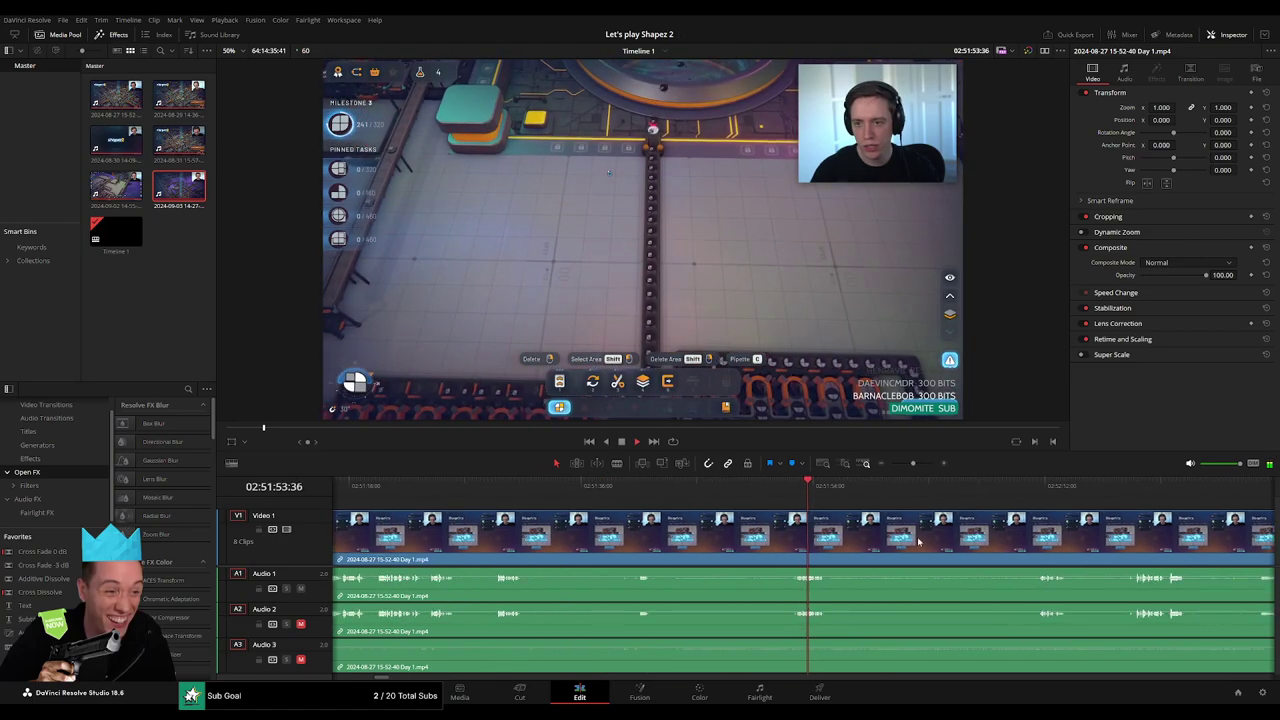
click(677, 487)
scroll(818, 550, up, 3)
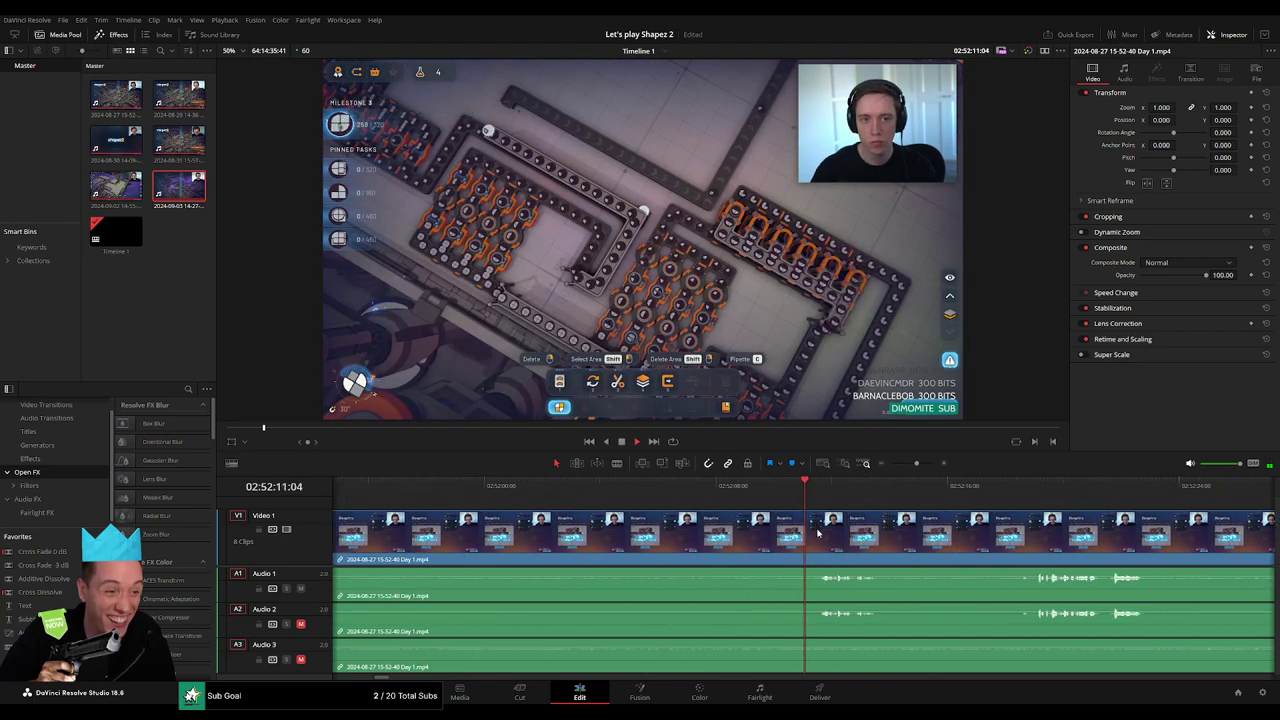
scroll(795, 520, down, 2)
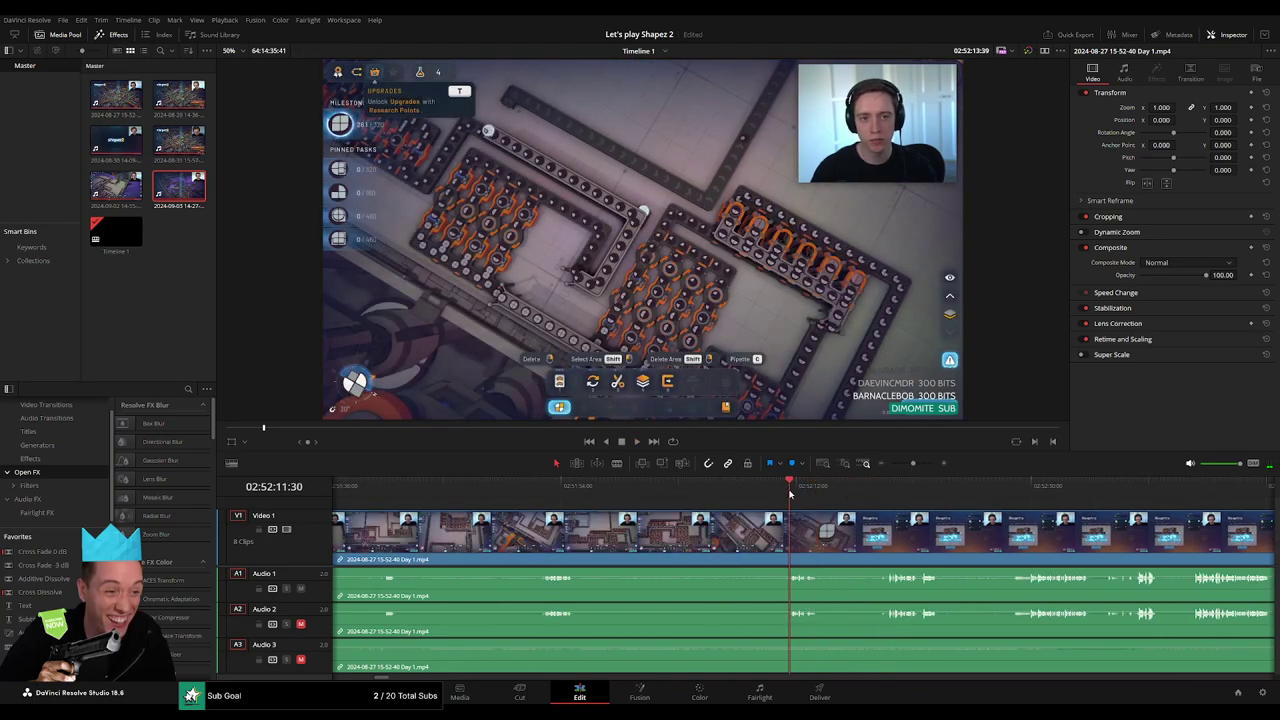
drag(791, 490, 776, 497)
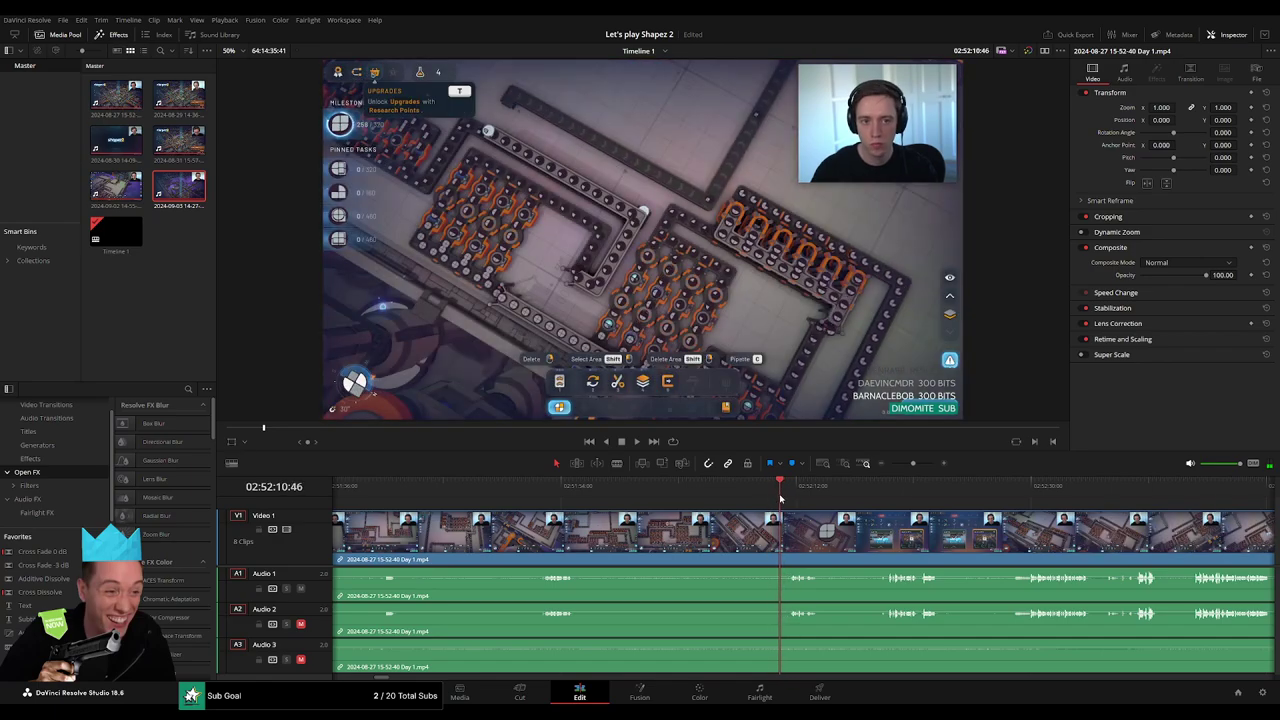
Blade the Day 1 clip at 02:52:10:30 and add an Audio 1 fade at the cut
key(b)
click(778, 521)
key(a)
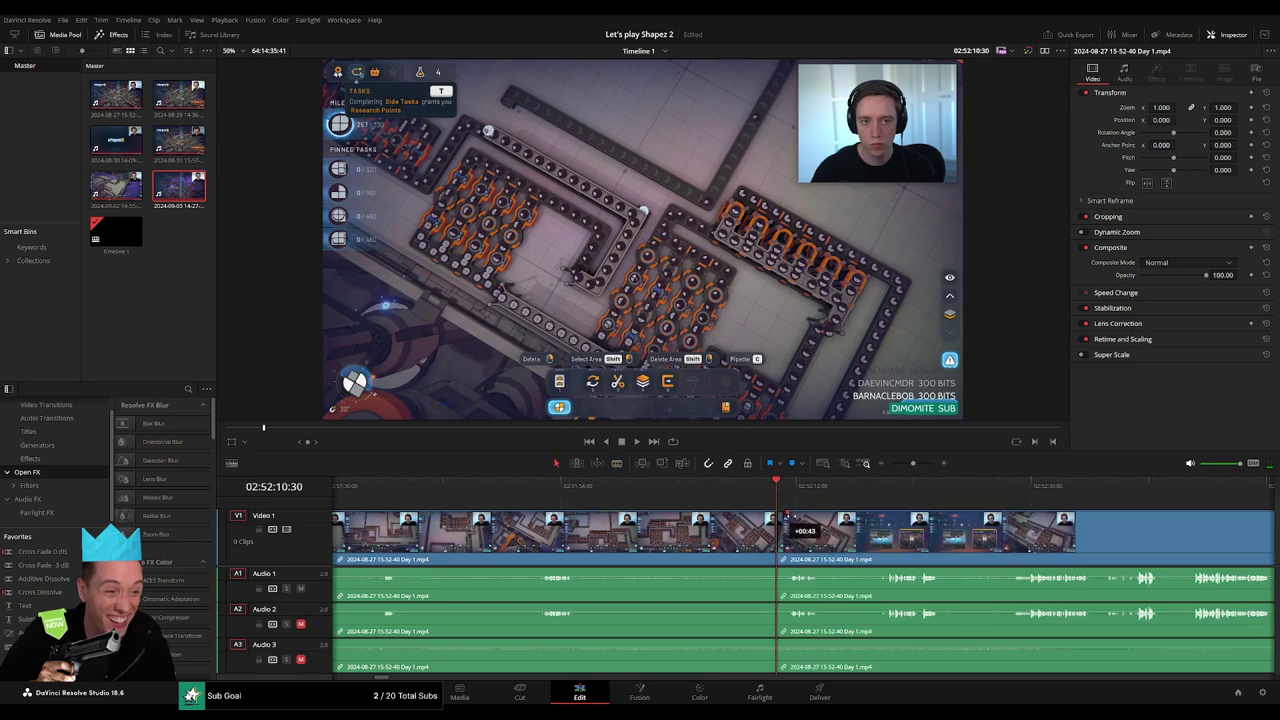
scroll(792, 518, up, 1)
mouse_move(790, 513)
mouse_down()
mouse_move(871, 512)
mouse_move(798, 568)
mouse_move(736, 570)
mouse_move(868, 576)
mouse_up()
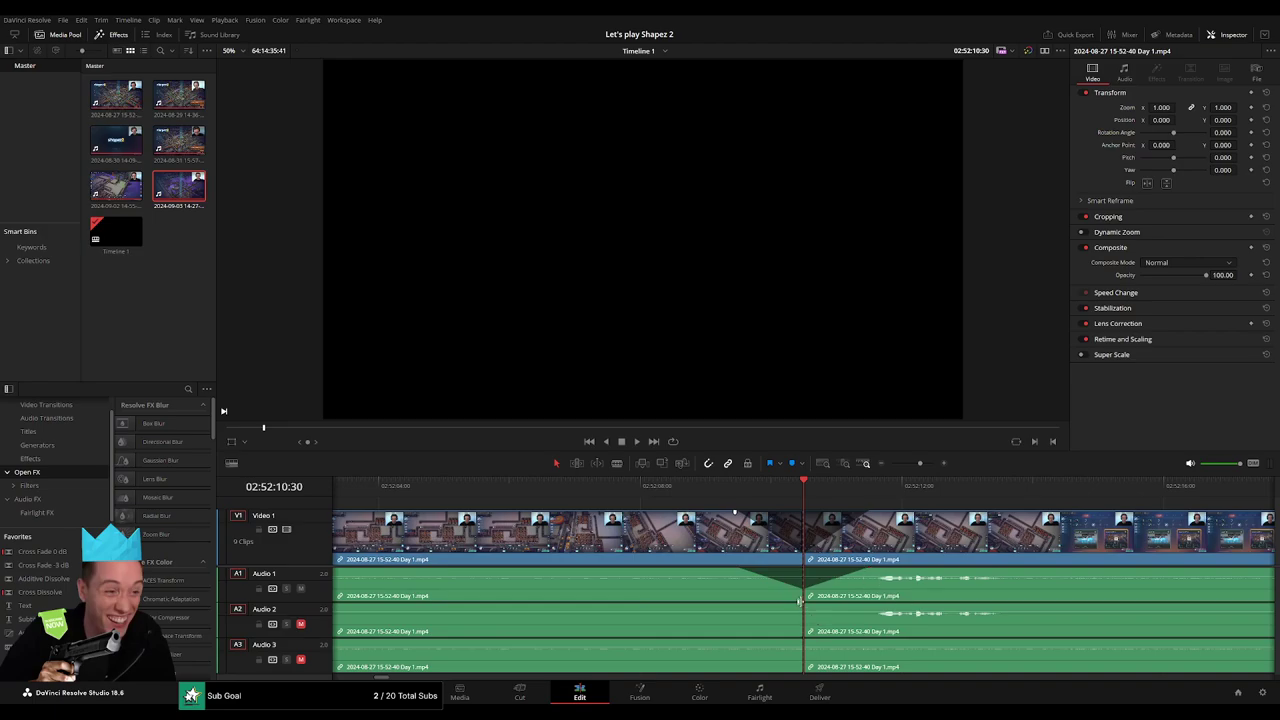
Fade Audio 2 and Audio 3 out into the 02:52:10:30 cut
mouse_move(800, 603)
mouse_down()
mouse_move(738, 606)
mouse_move(872, 612)
mouse_up()
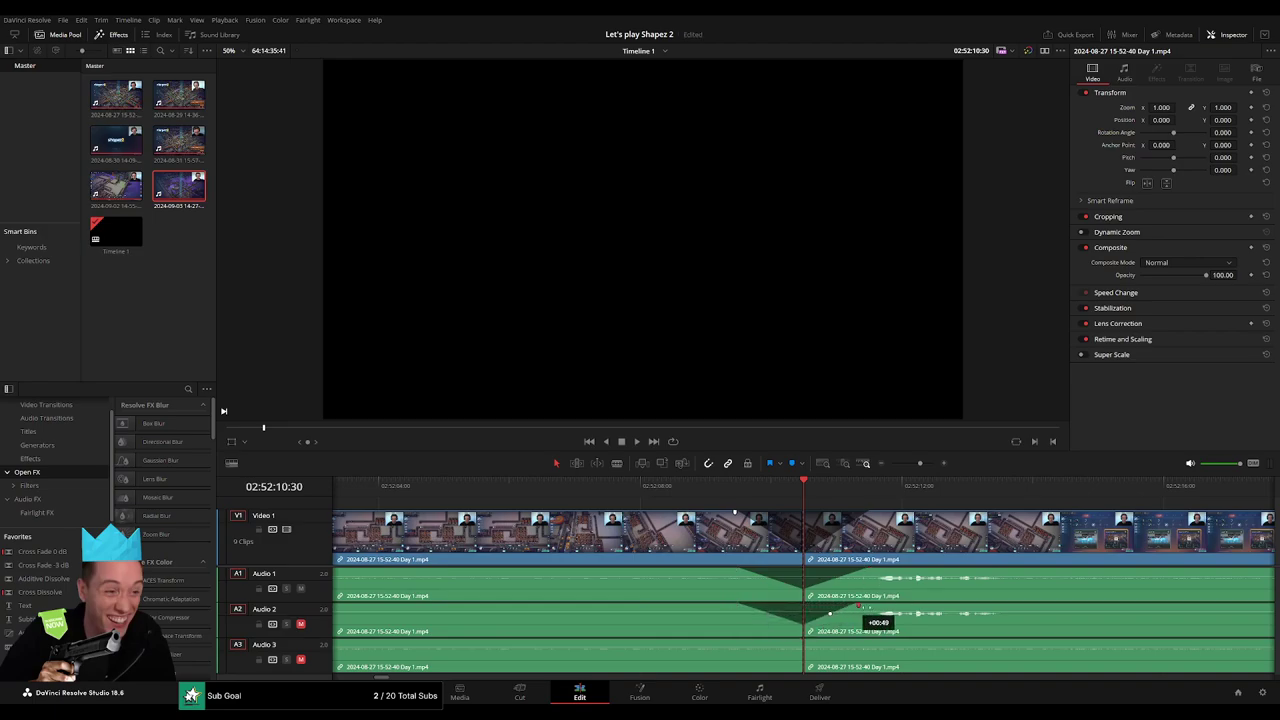
mouse_move(798, 641)
mouse_down()
mouse_move(738, 645)
mouse_move(866, 644)
mouse_up()
click(807, 644)
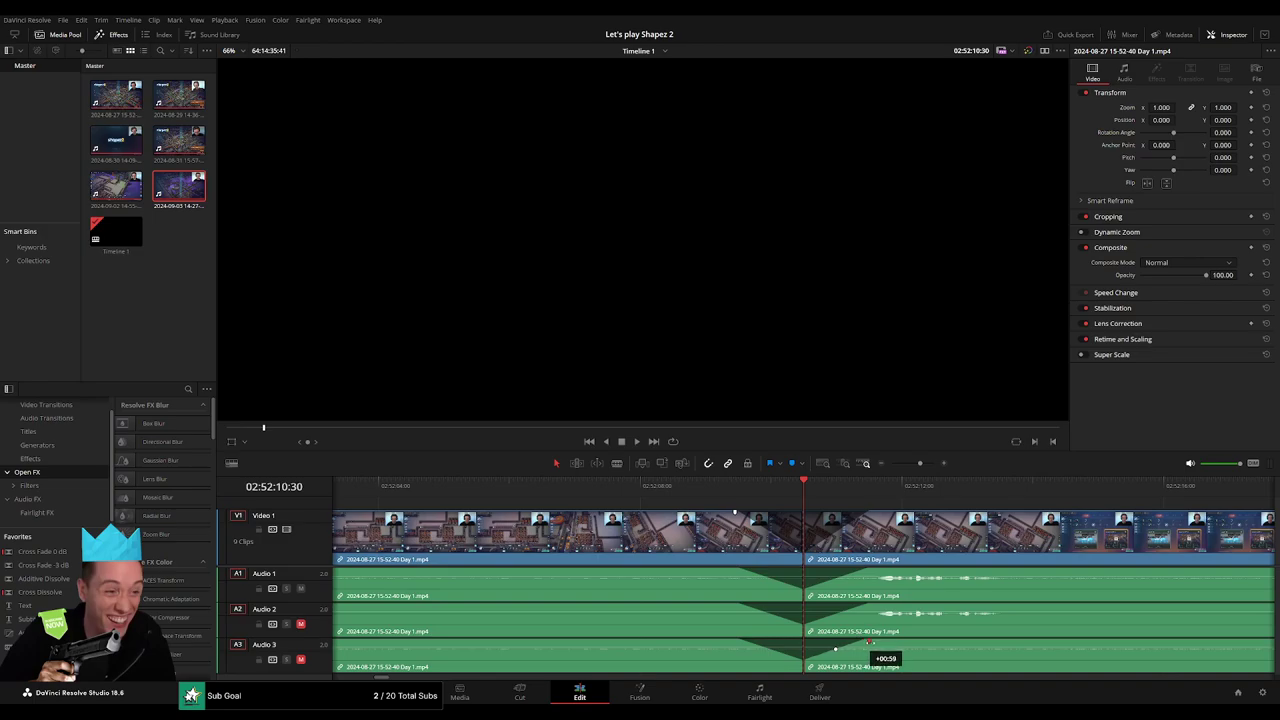
Move the last clip further right and put the playhead near 04:00:12
scroll(521, 519, down, 5)
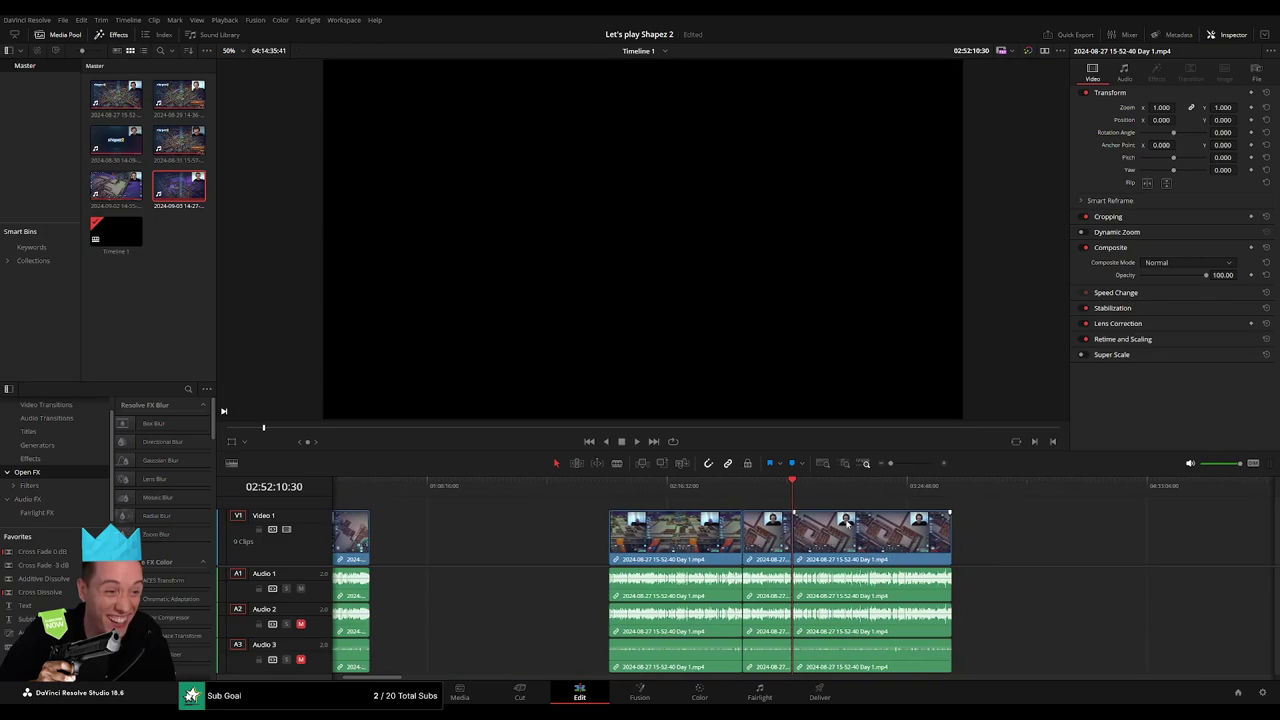
click(461, 490)
drag(660, 545, 886, 565)
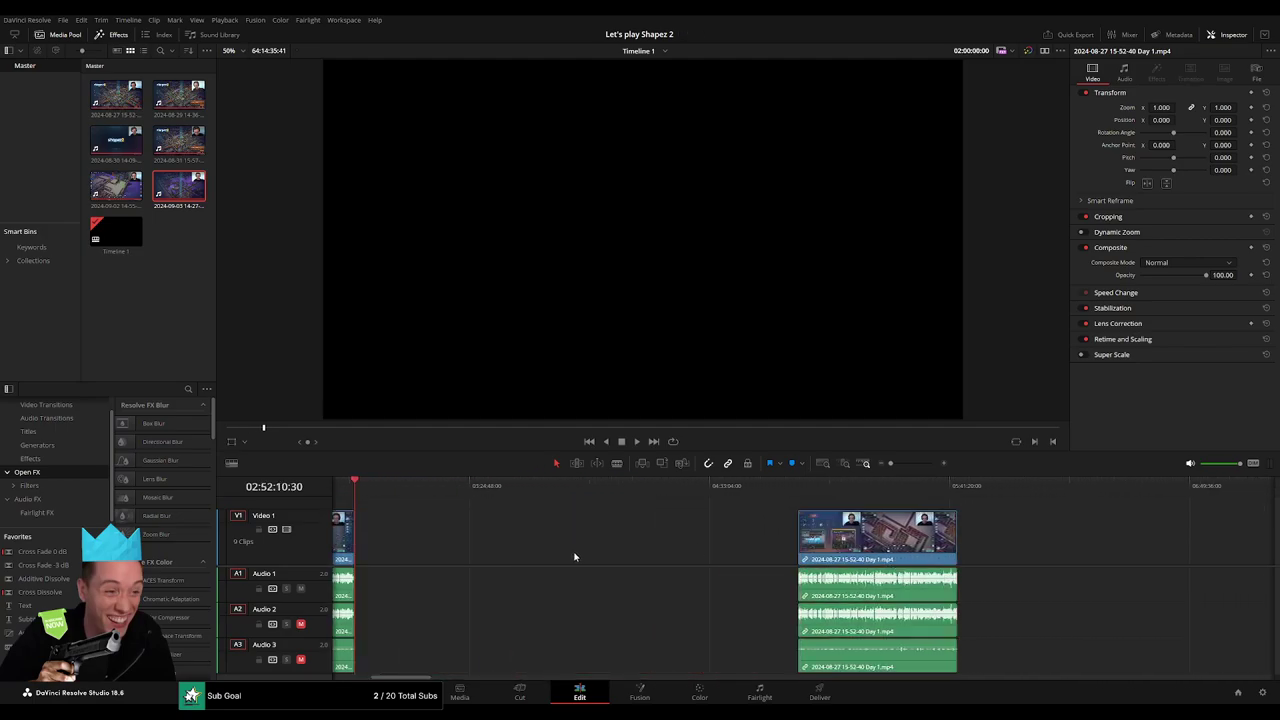
click(530, 547)
drag(396, 490, 594, 514)
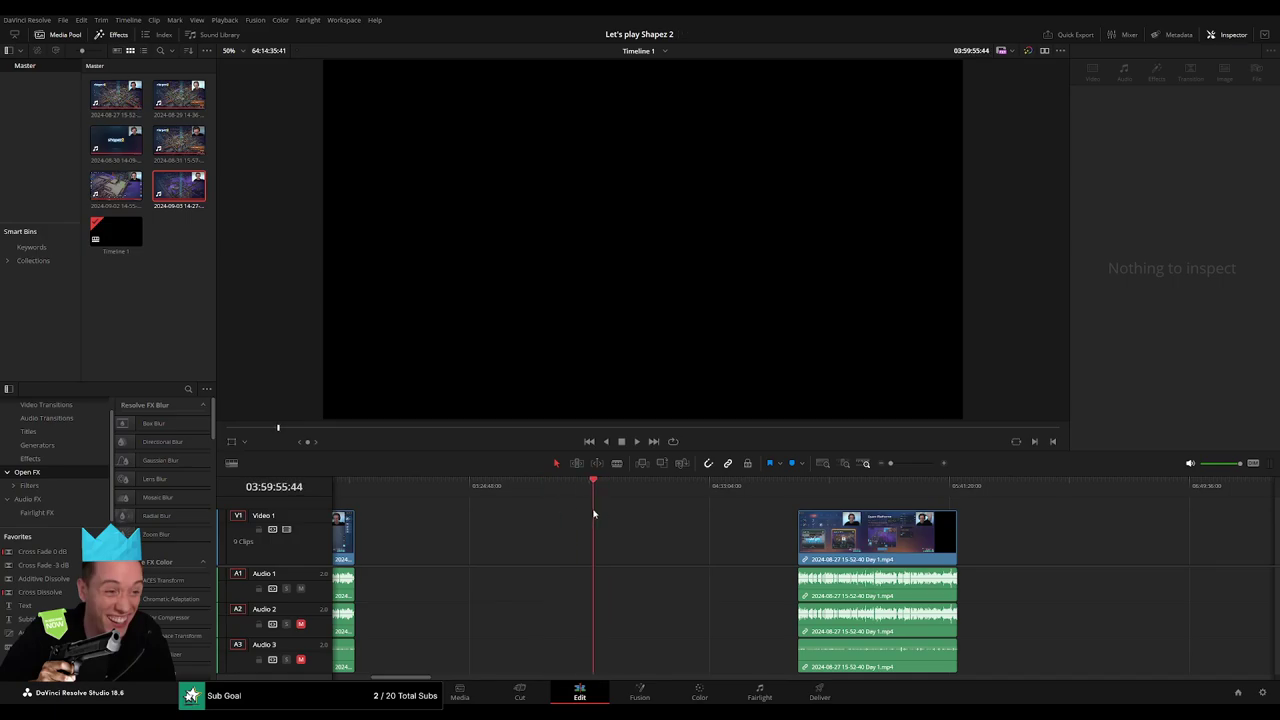
Slide the right-hand clip left to the playhead at about 03:59:58
scroll(705, 532, up, 5)
drag(803, 494, 807, 495)
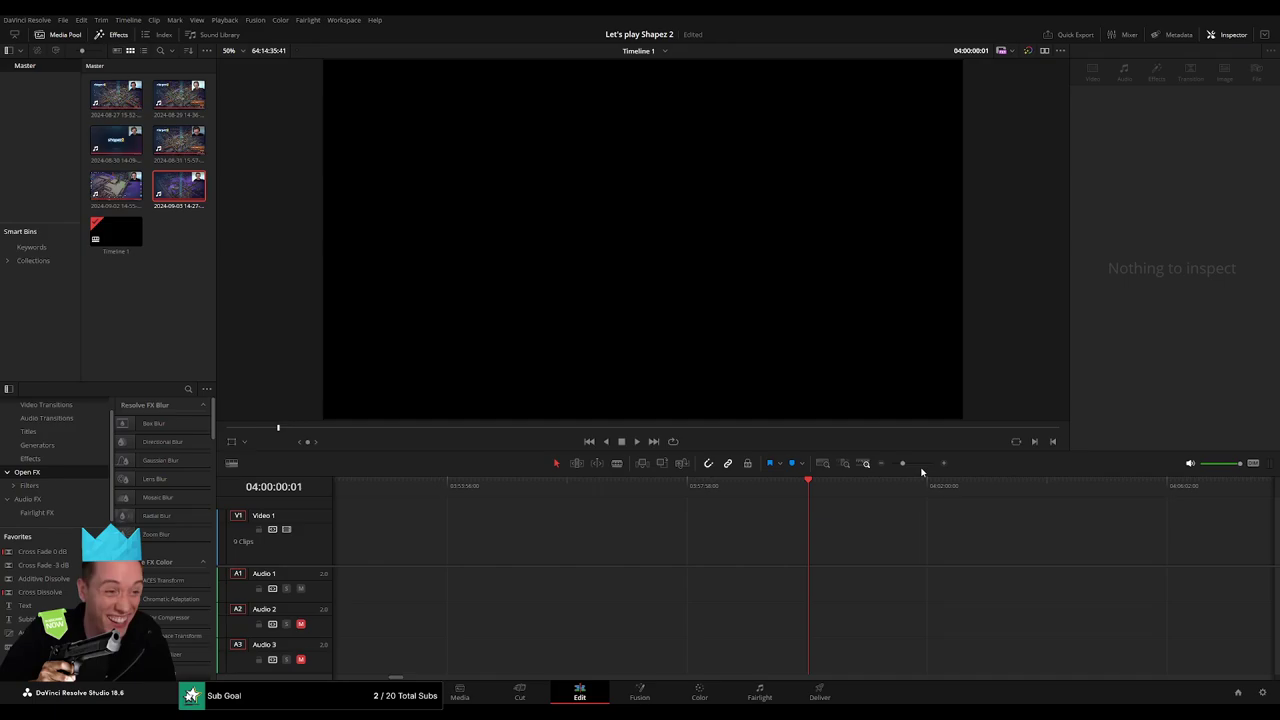
scroll(820, 542, down, 5)
drag(985, 540, 782, 540)
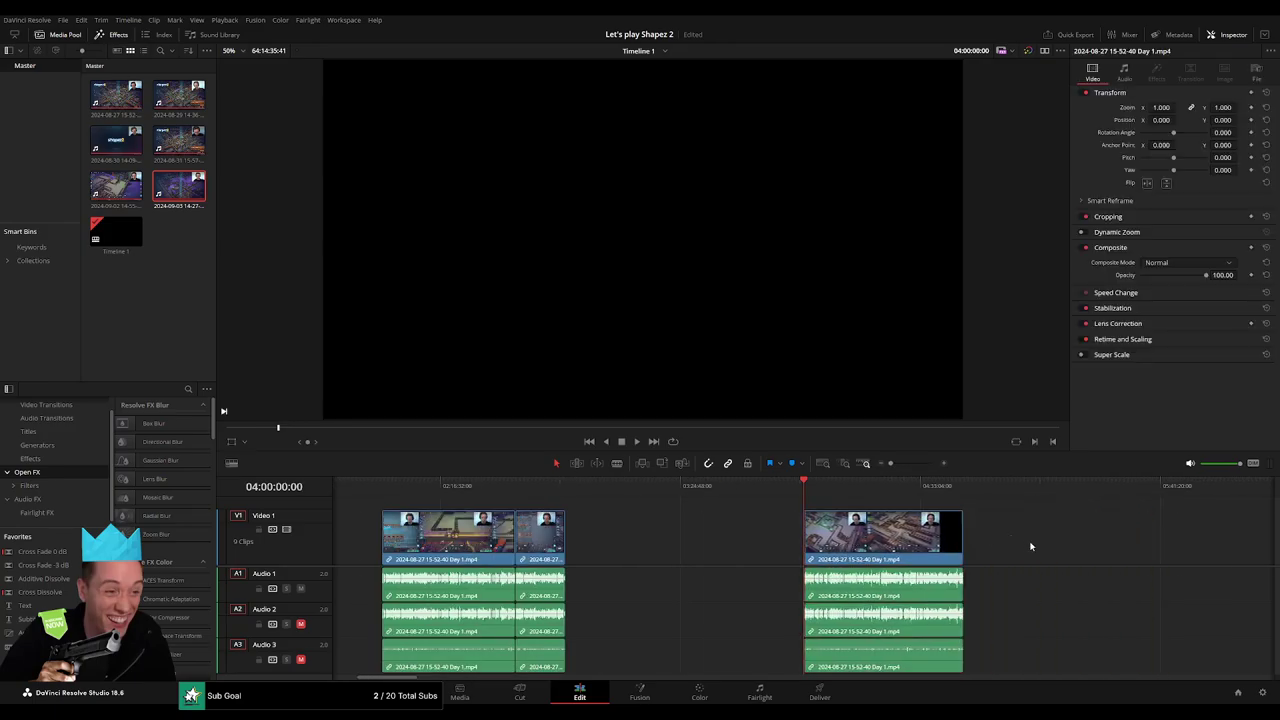
Butt the Day 2 clip against the end of Day 1 and play back the join
scroll(711, 522, right, 3)
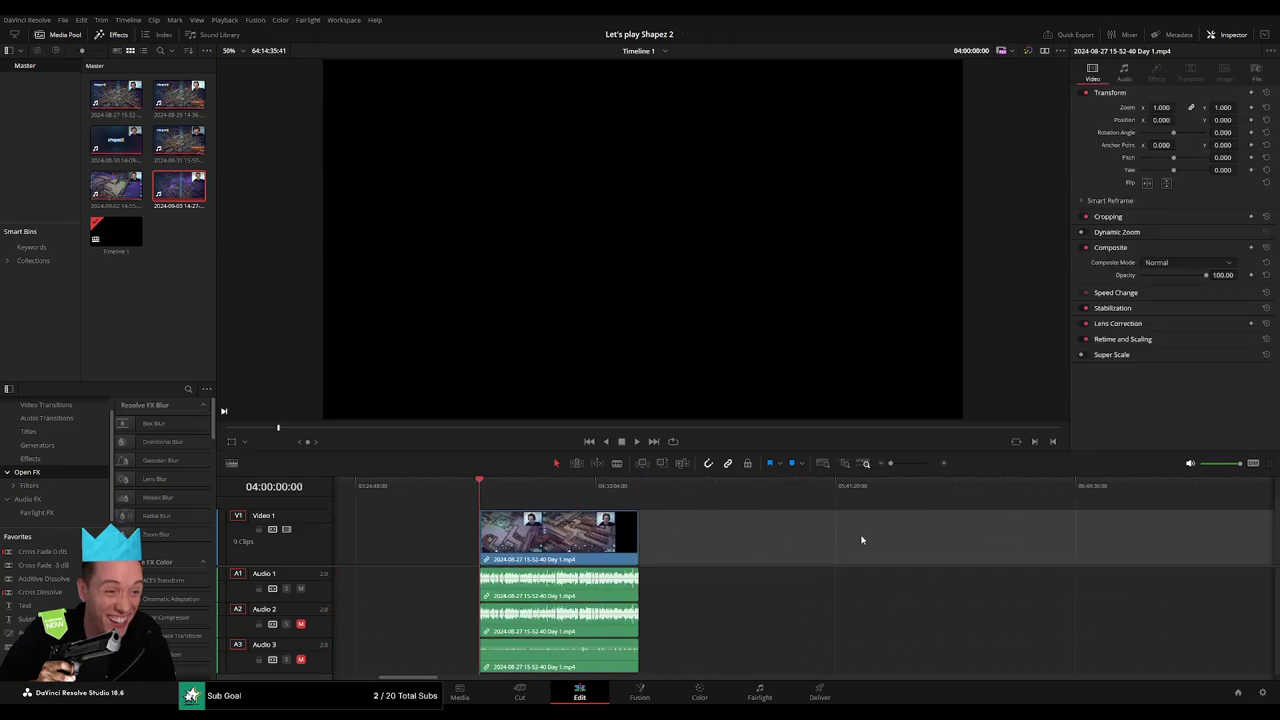
scroll(820, 550, right, 8)
drag(1040, 535, 541, 535)
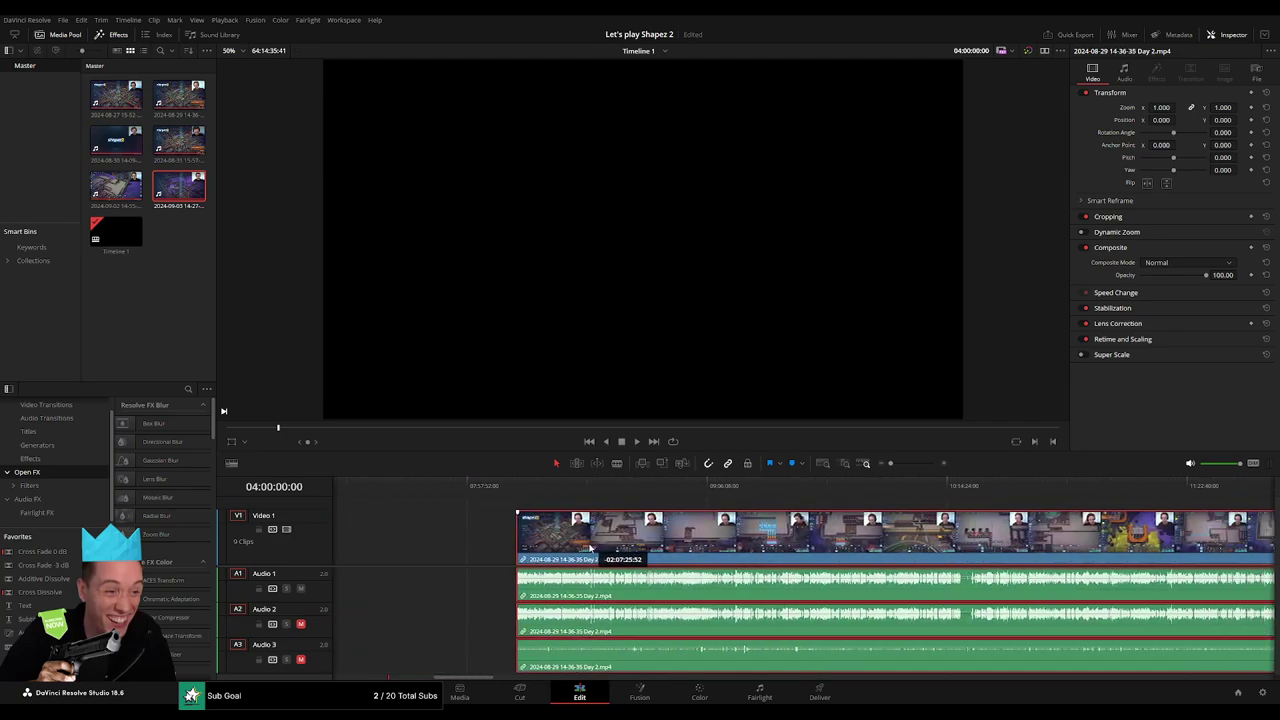
scroll(1026, 553, left, 5)
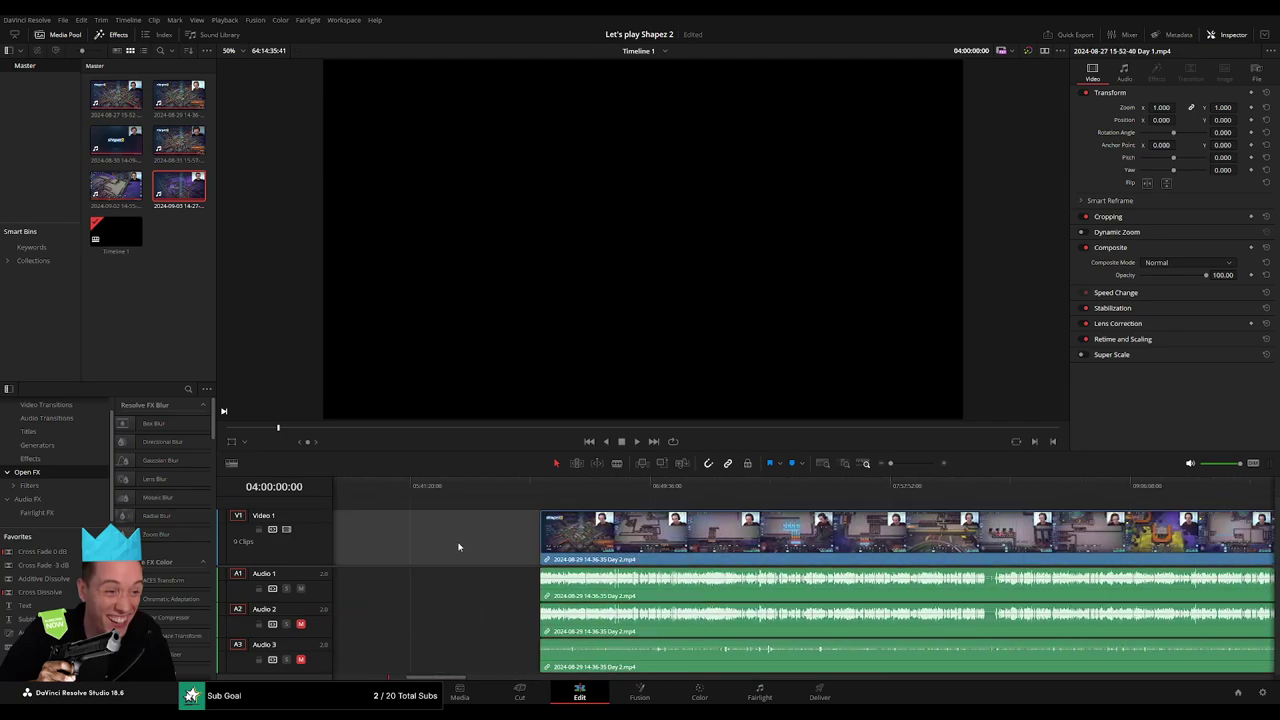
scroll(457, 546, left, 5)
drag(1026, 553, 651, 549)
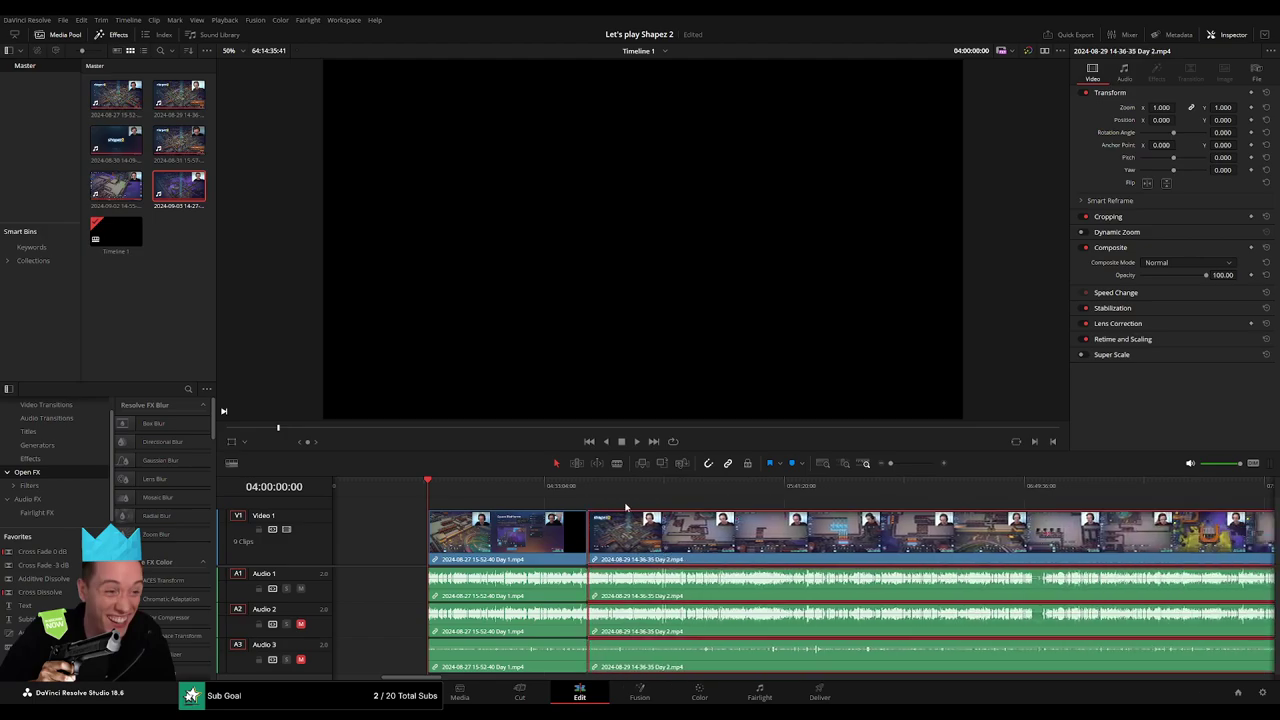
key(space)
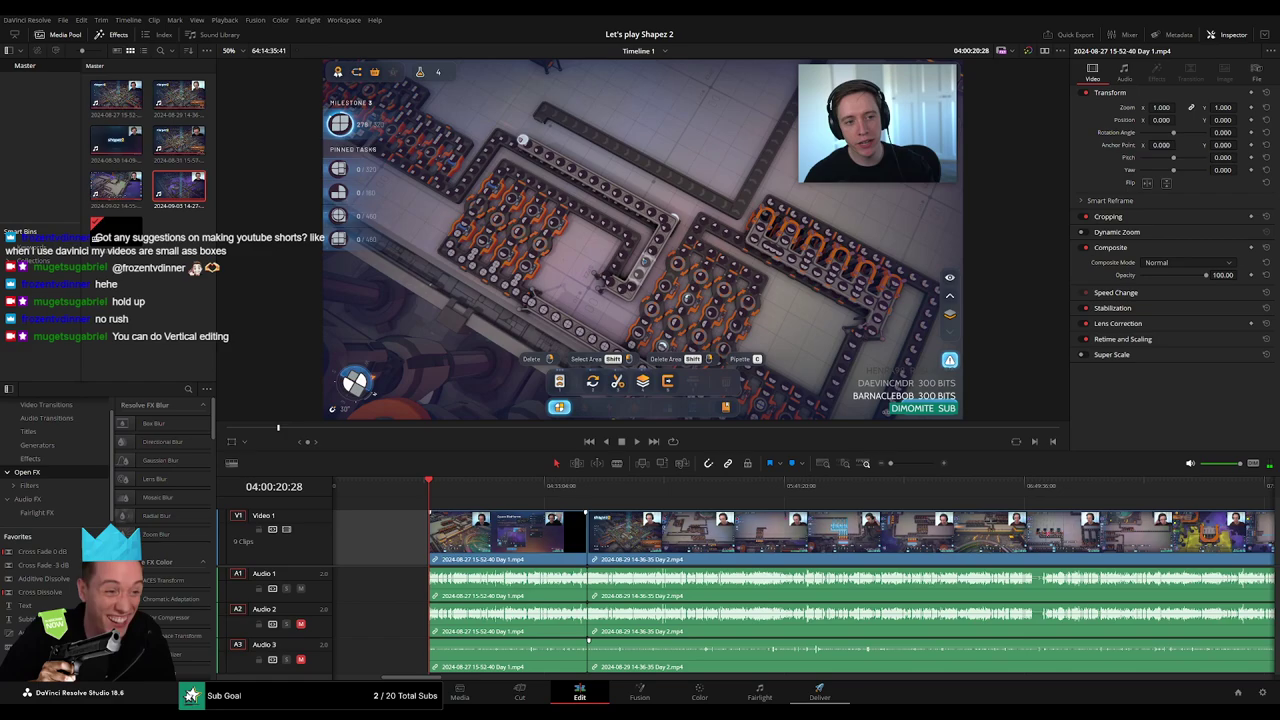
Switch to the Deliver page showing QuickTime H.264 2560 x 1440 60 fps render settings
click(819, 690)
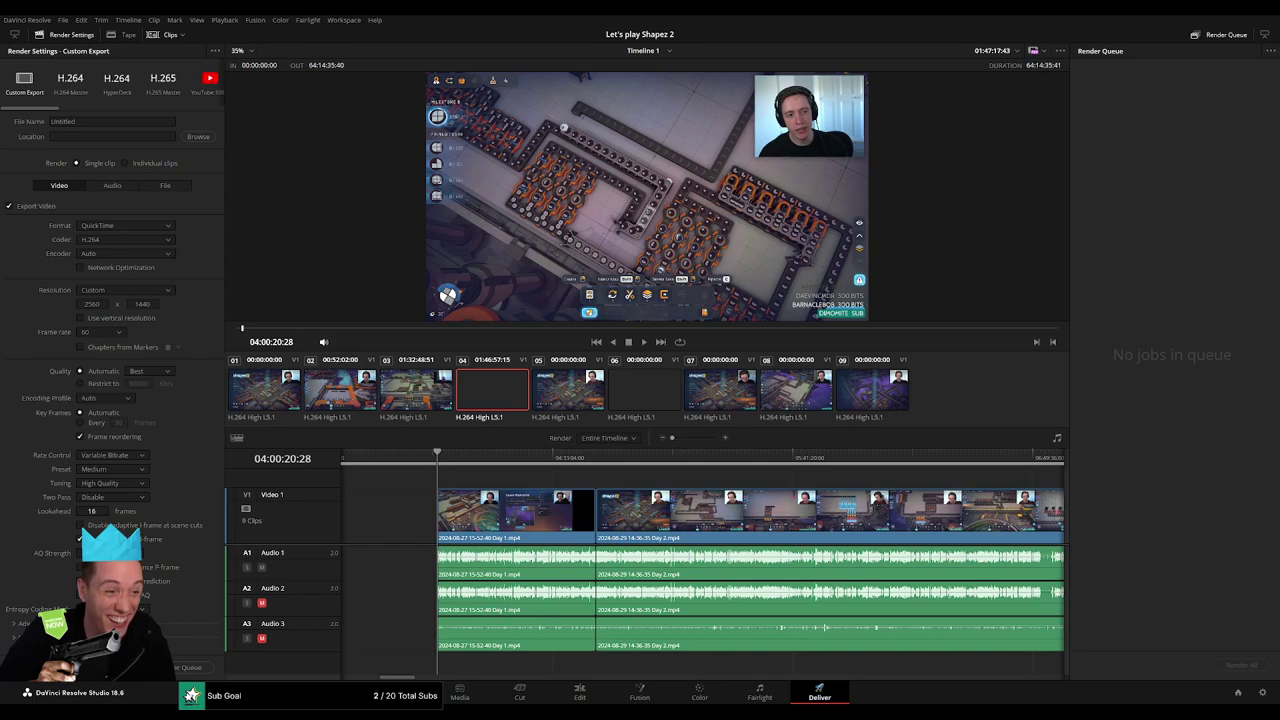
Toggle Use vertical resolution between 1440x2560 and 2560x1440 in Render Settings
click(81, 318)
click(81, 318)
click(81, 318)
click(81, 318)
Return to the Edit page and play Timeline 1 from its start
click(579, 690)
key(Home)
key(space)
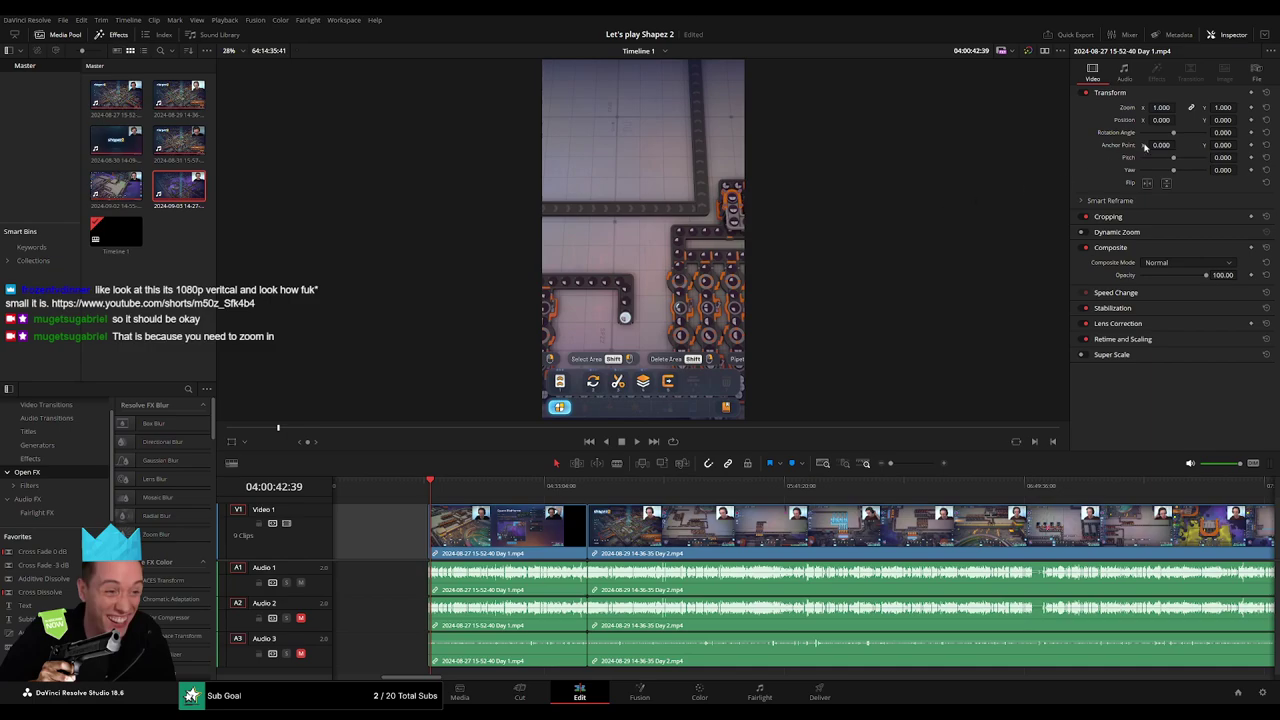
Set the Day 1 clip's Transform Position X to -488 in the Inspector
mouse_move(1161, 119)
mouse_down()
mouse_move(1100, 119)
mouse_move(1168, 119)
mouse_up()
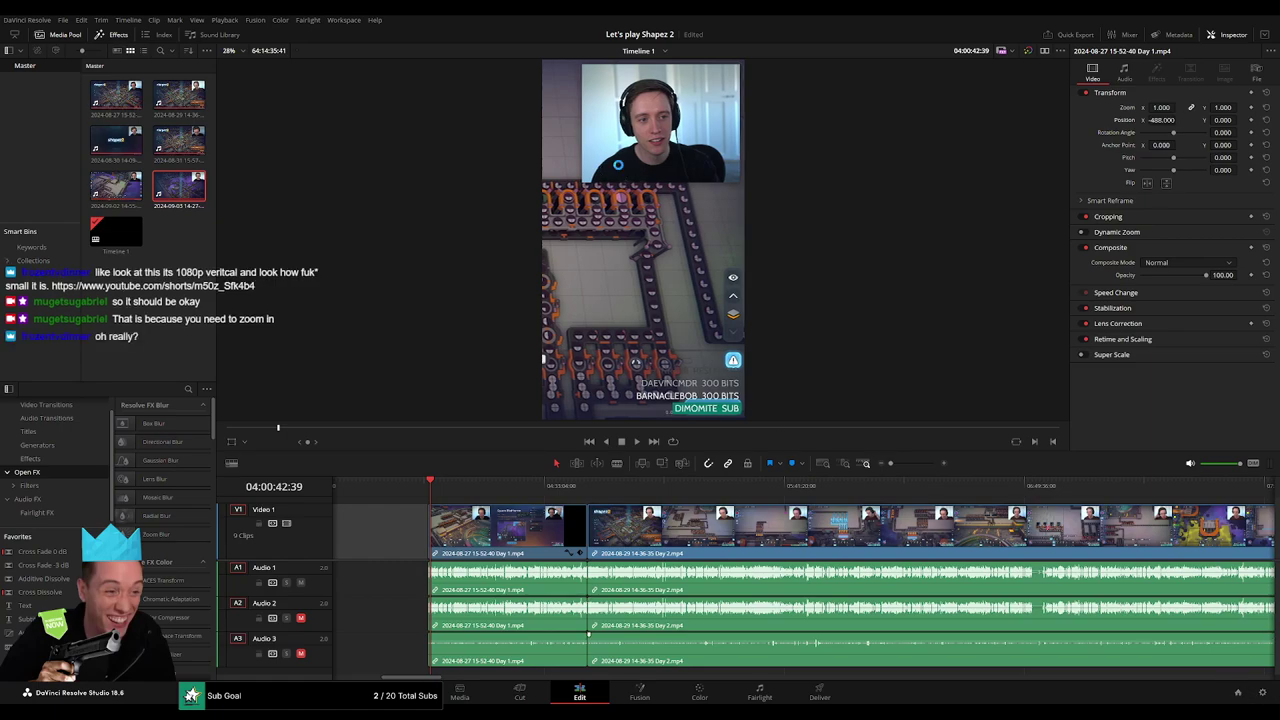
click(1160, 119)
click(748, 318)
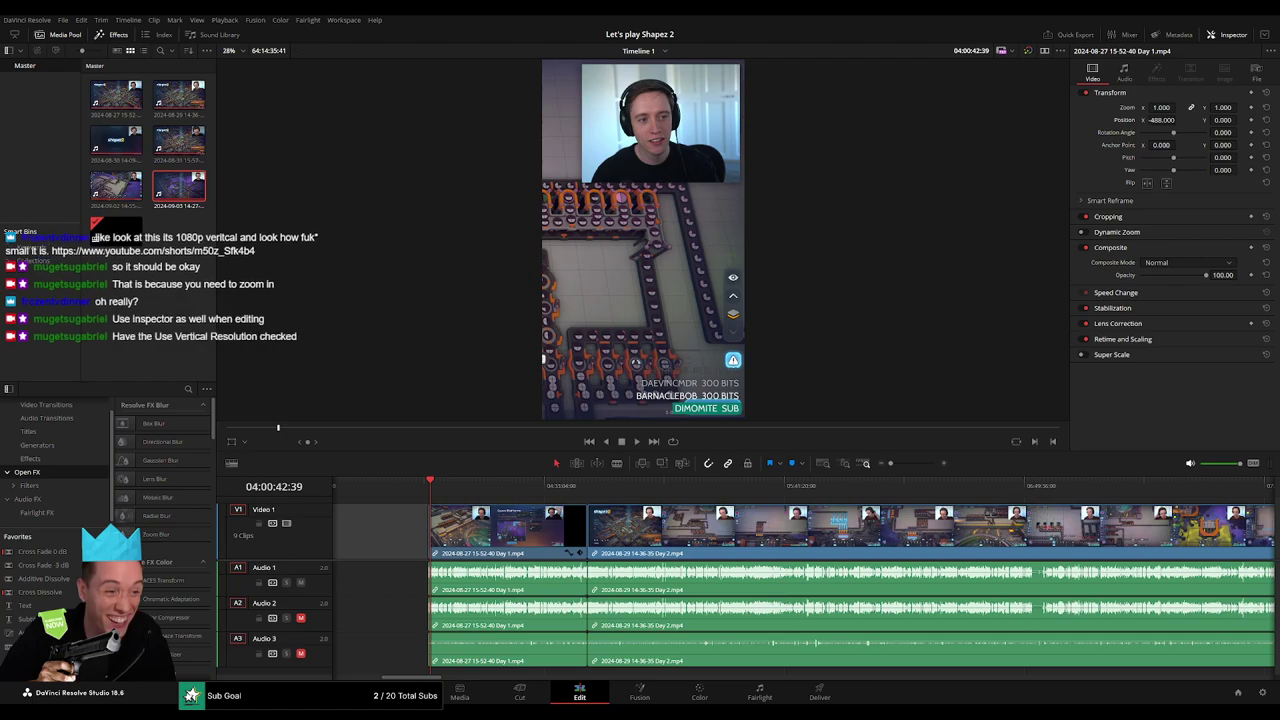
click(820, 692)
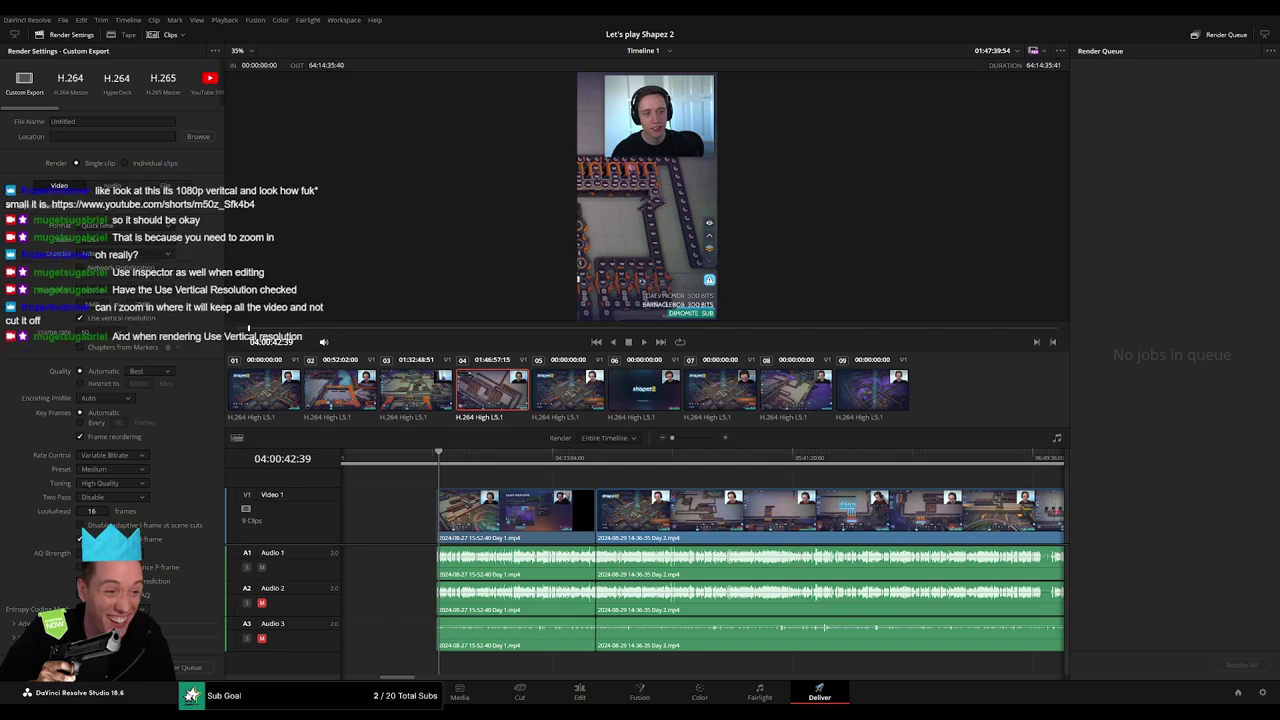
click(579, 695)
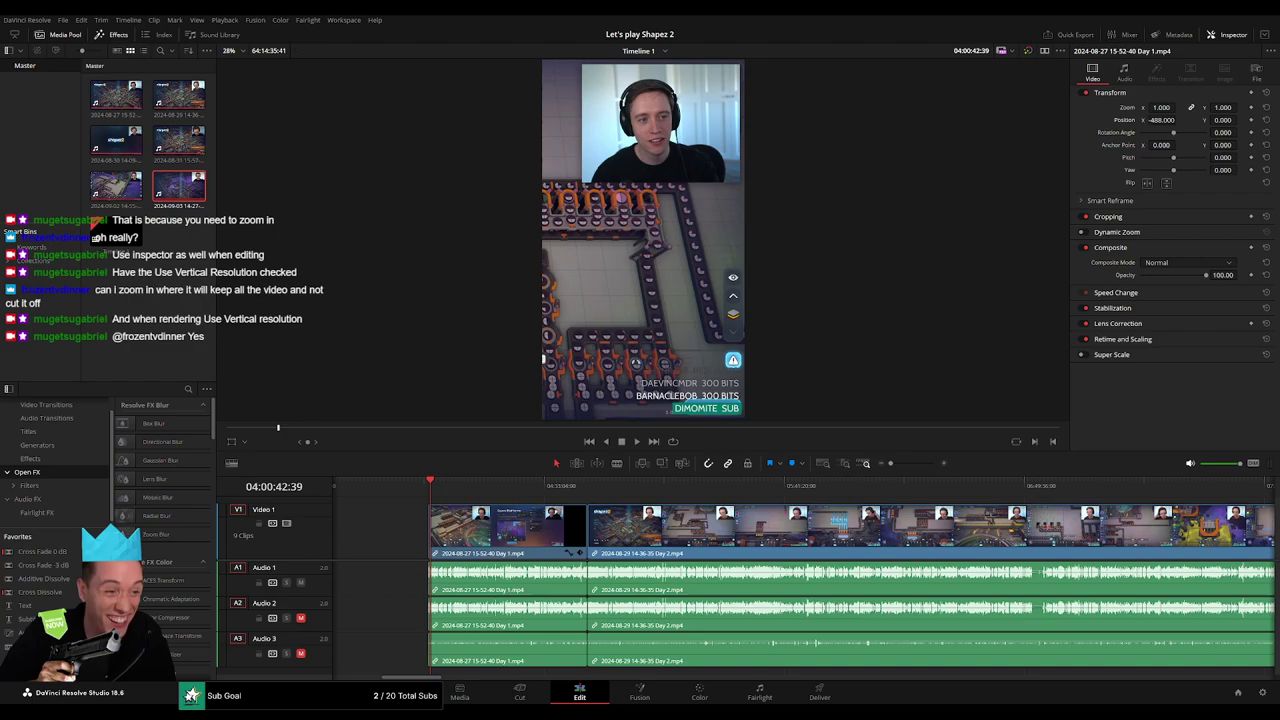
Zoom the Day 1 clip to 1.95, then 3.84 on the face, then undo the zoom
drag(1161, 107, 1240, 119)
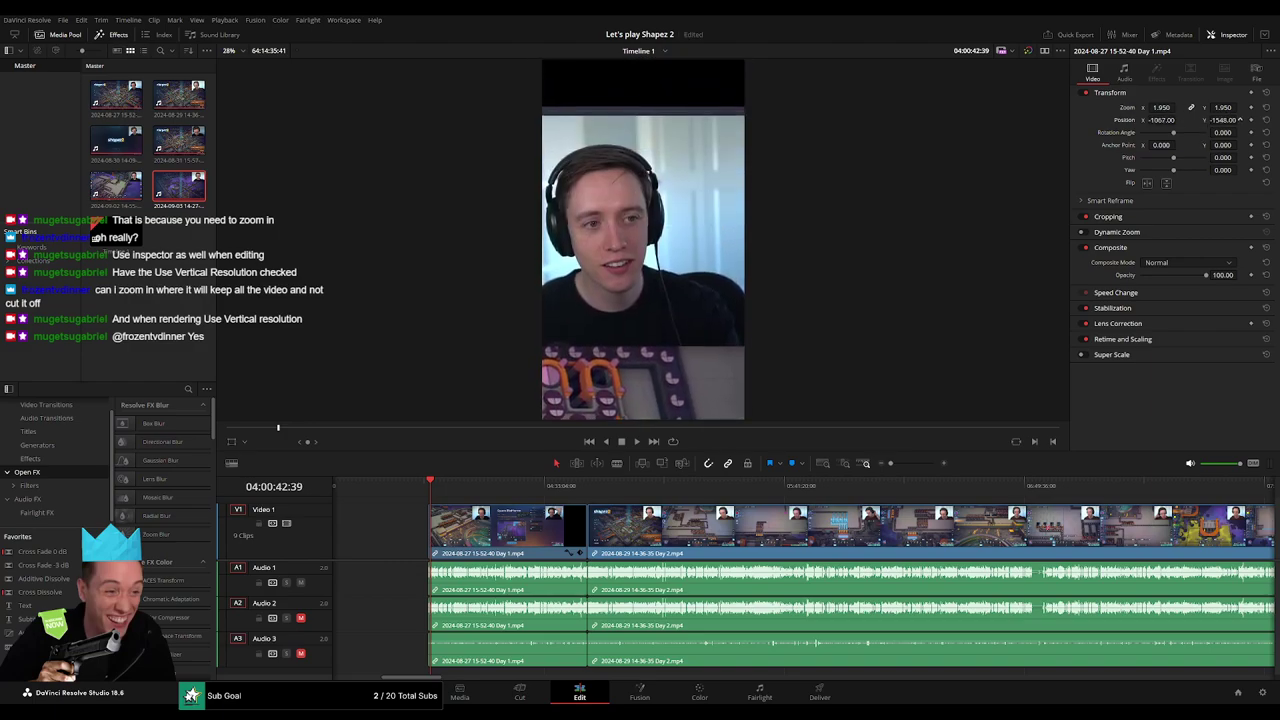
mouse_move(1161, 107)
mouse_down()
mouse_move(1200, 107)
mouse_move(1165, 119)
mouse_move(1252, 119)
mouse_up()
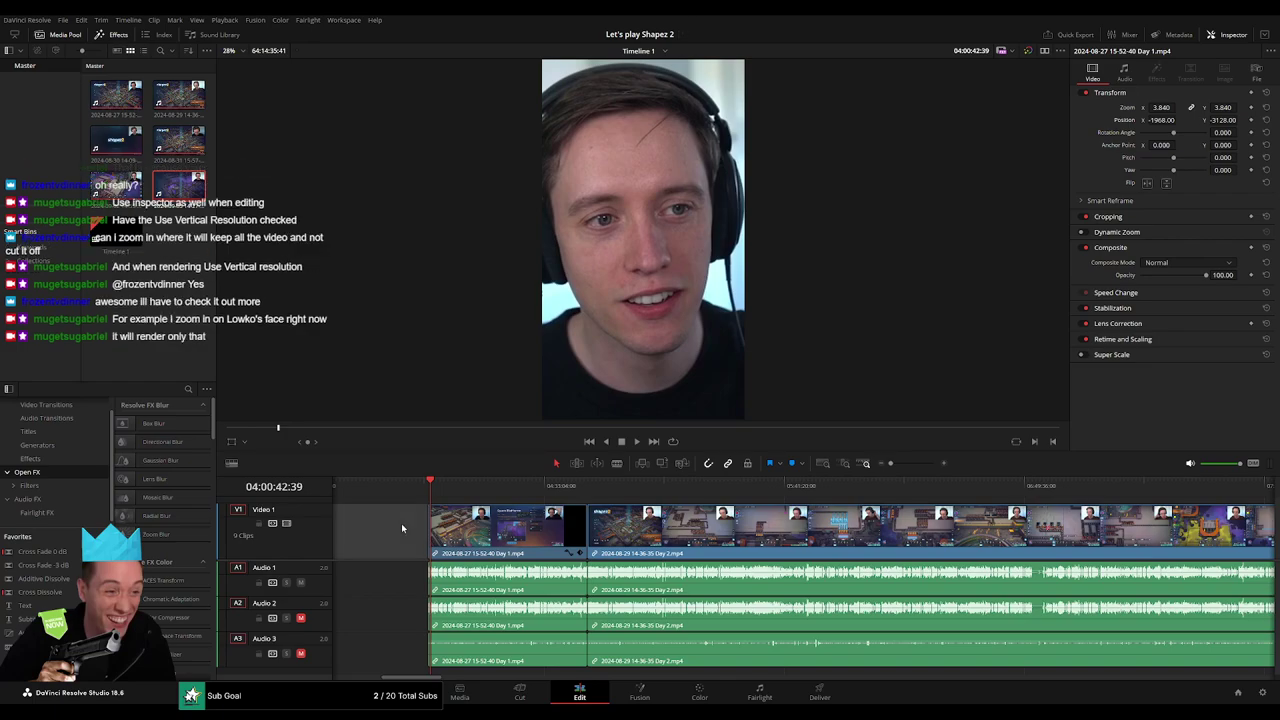
key(ctrl+z)
Undo the remaining zoom, position and vertical framing, then replay the timeline from the start
key(ctrl+z)
key(ctrl+z)
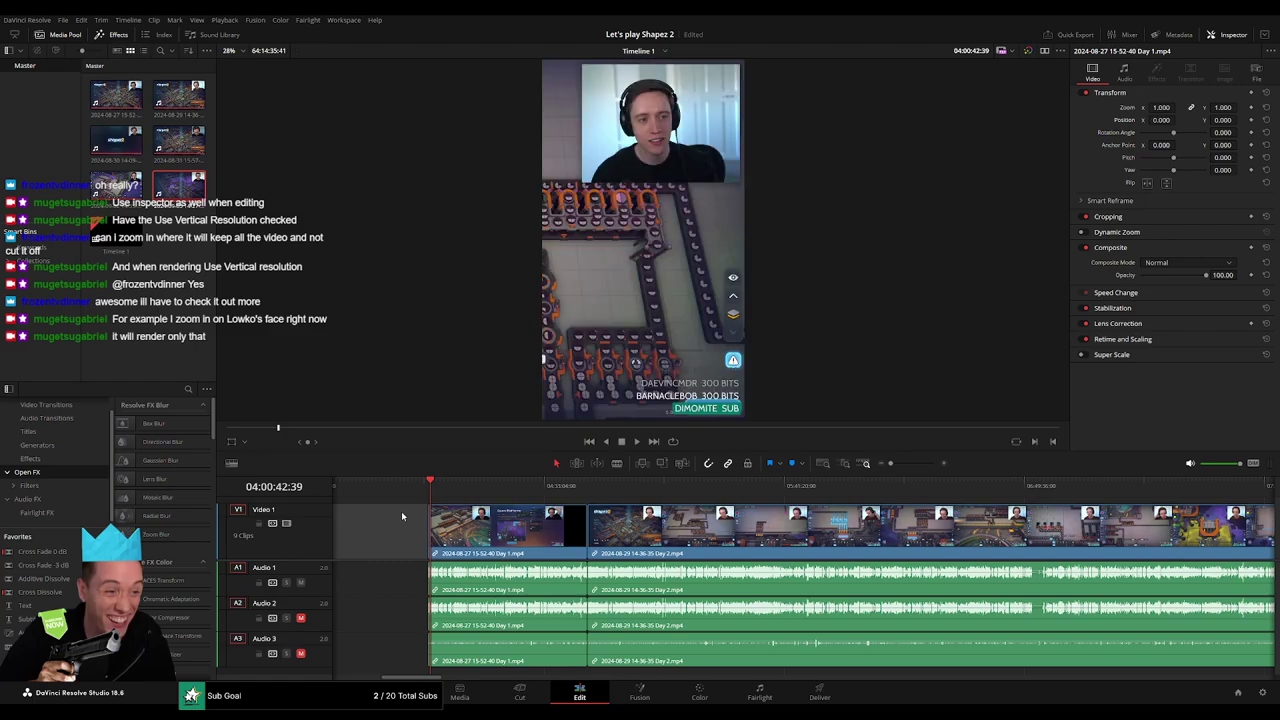
key(ctrl+z)
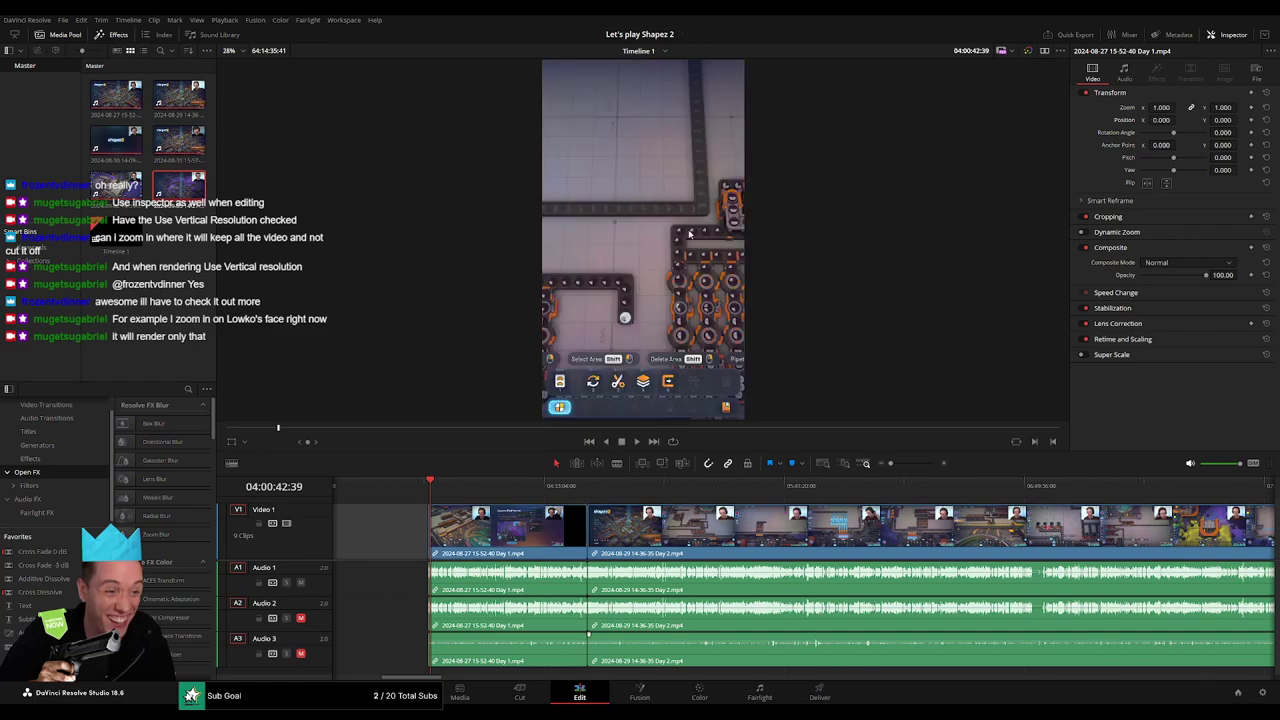
key(ctrl+z)
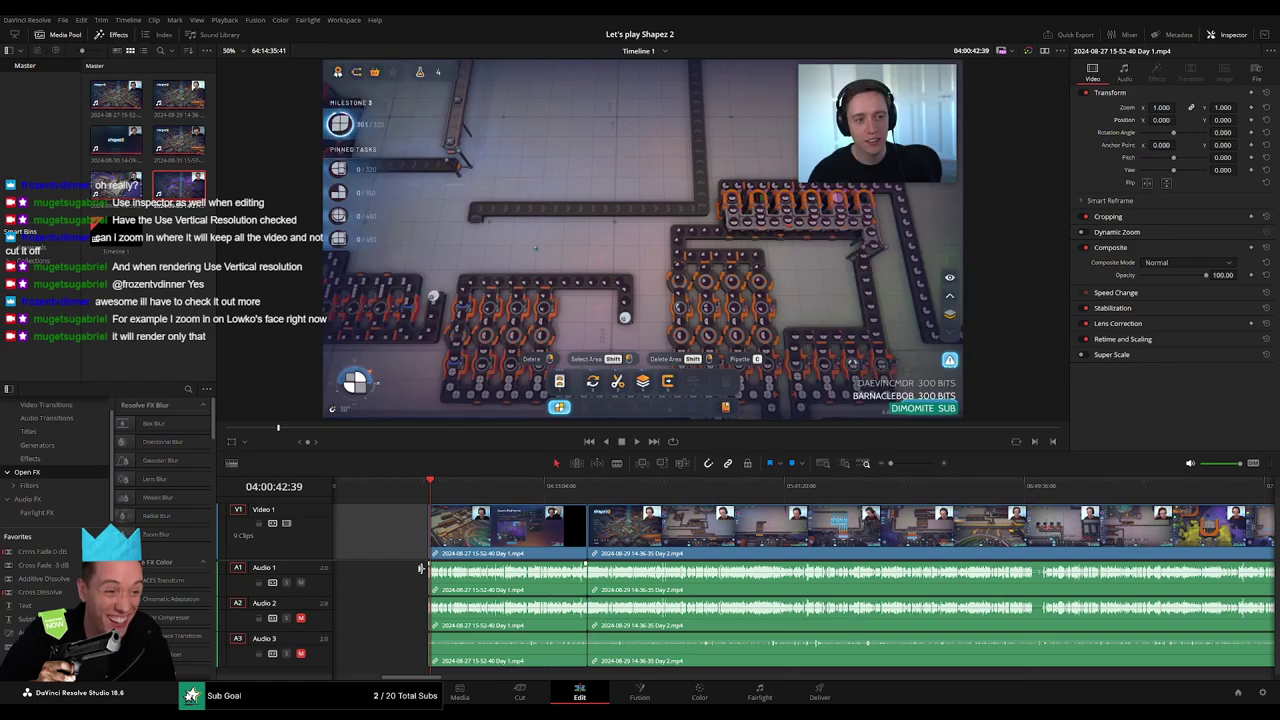
click(430, 497)
key(space)
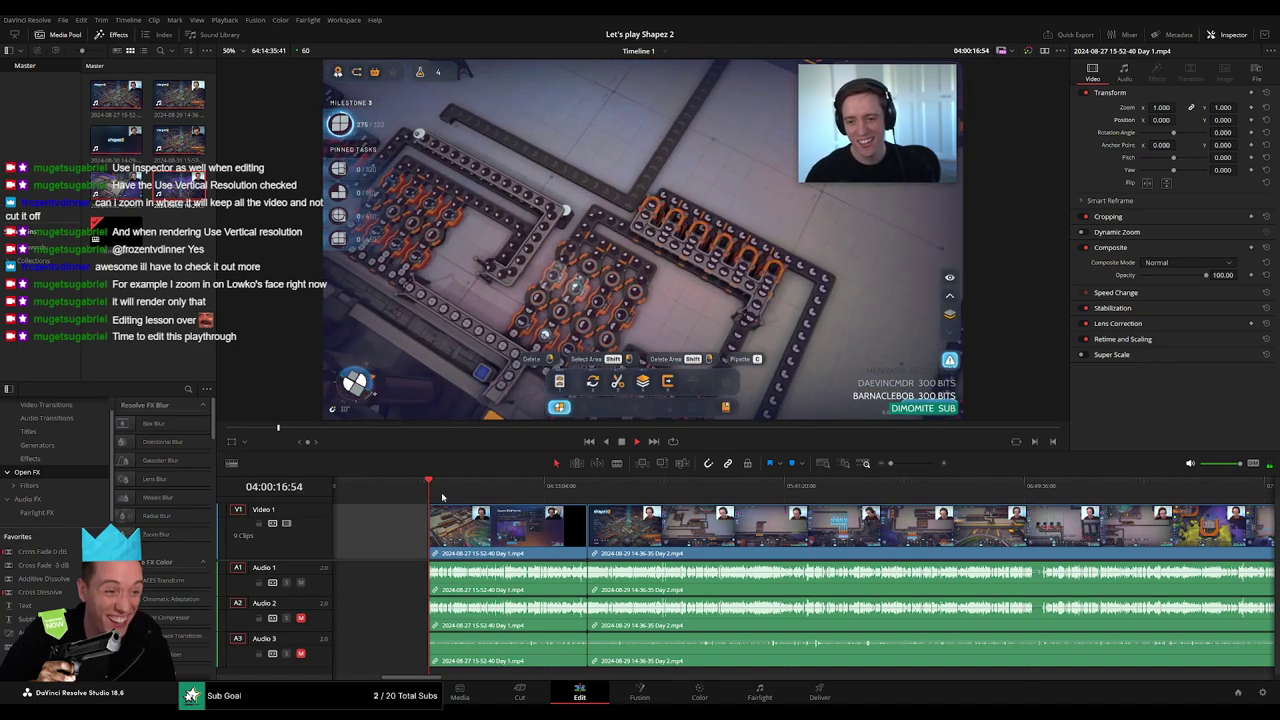
mouse_move(428, 486)
mouse_down()
mouse_move(556, 488)
mouse_move(580, 503)
mouse_up()
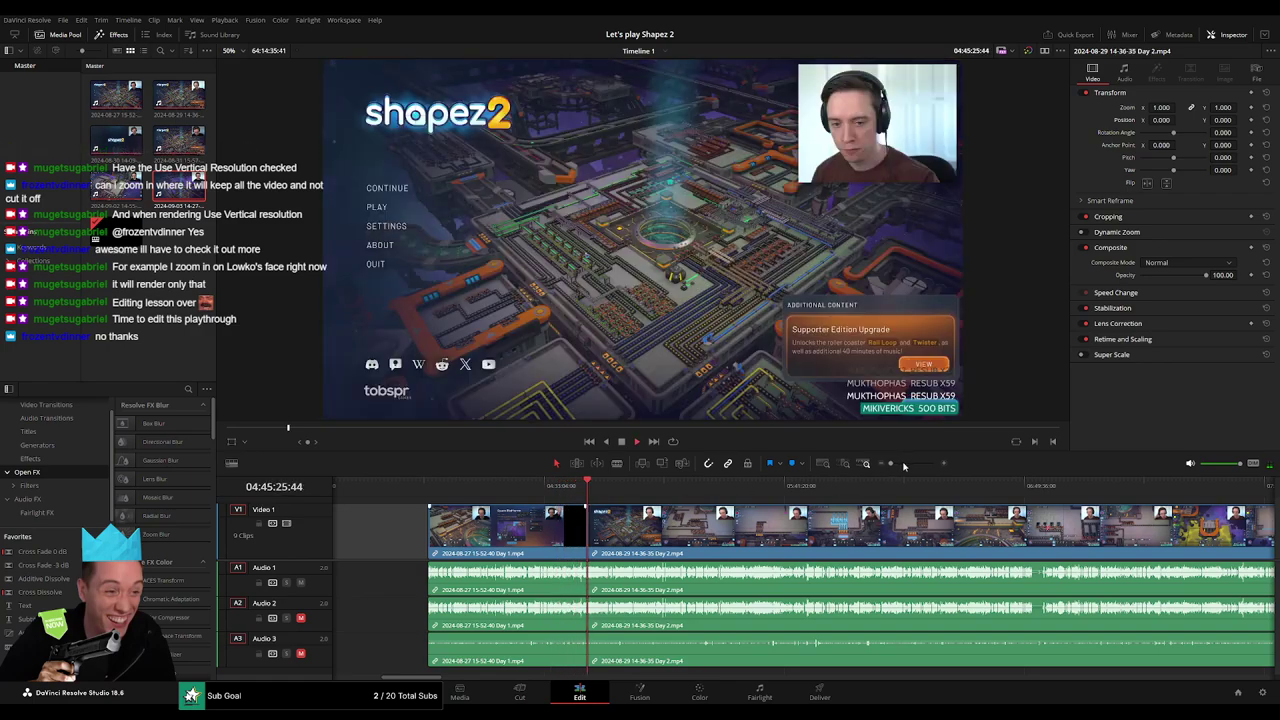
scroll(836, 482, up, 3)
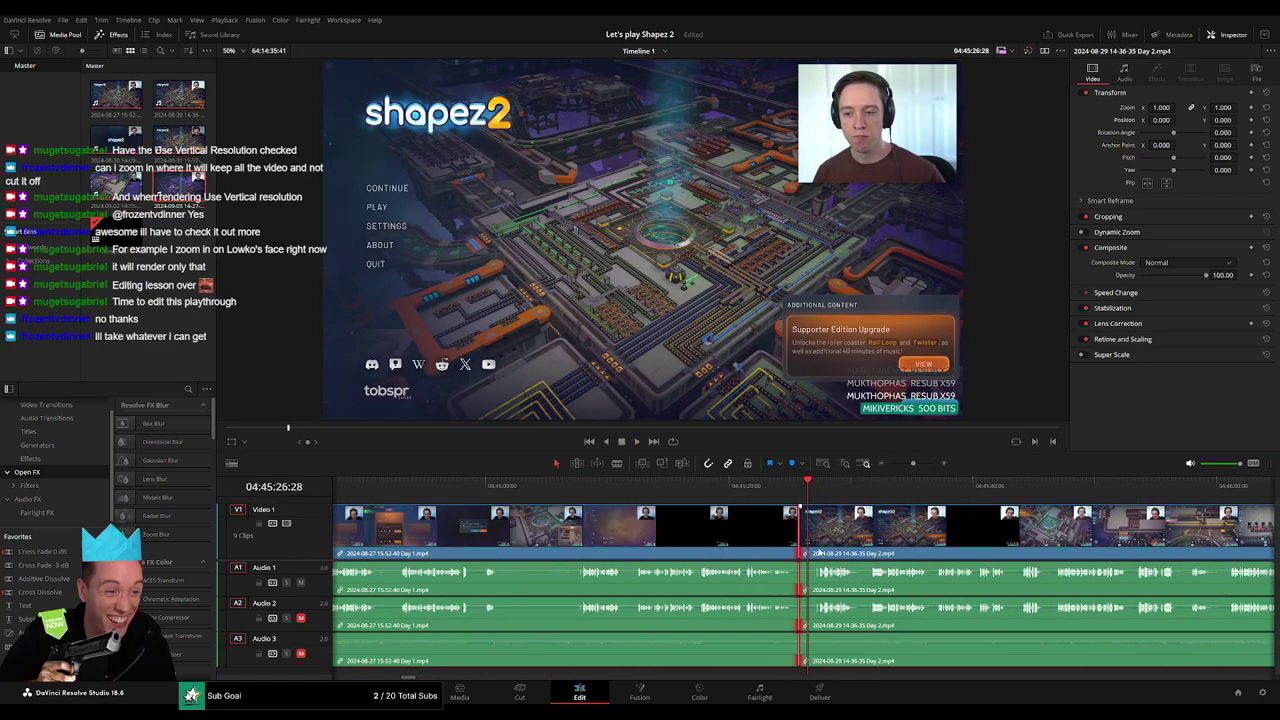
click(786, 485)
key(space)
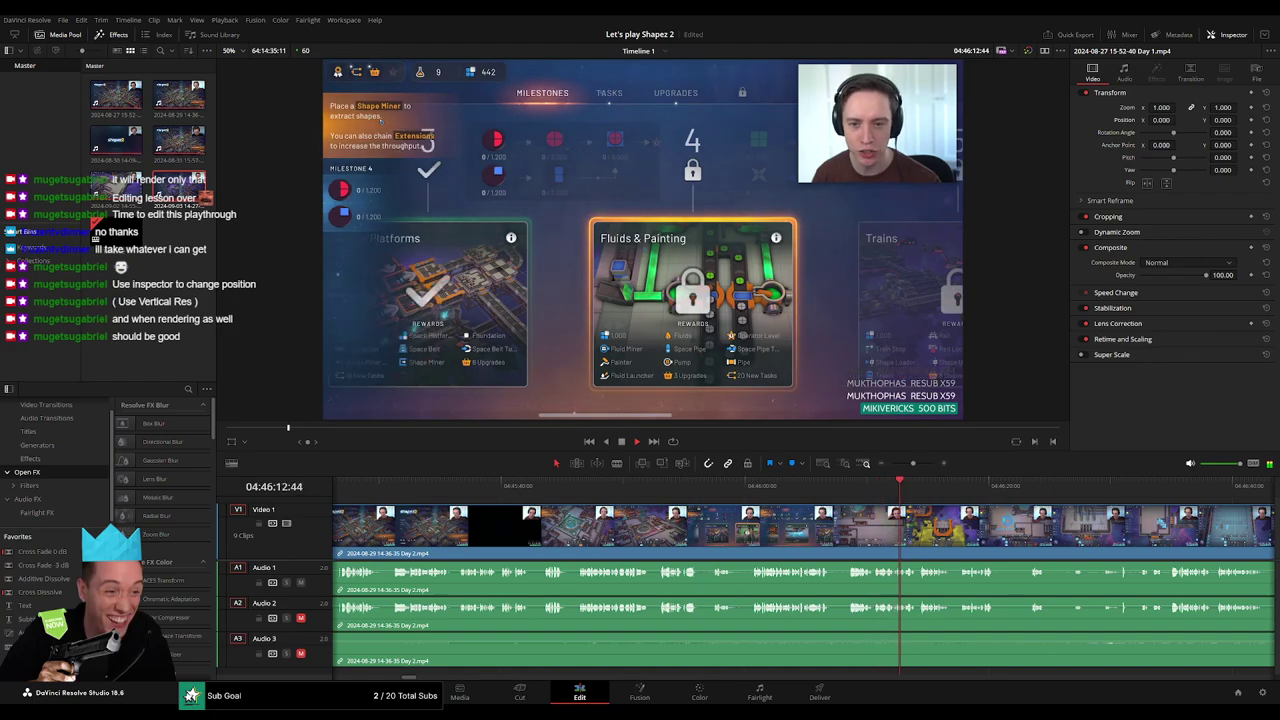
drag(912, 463, 903, 463)
click(699, 486)
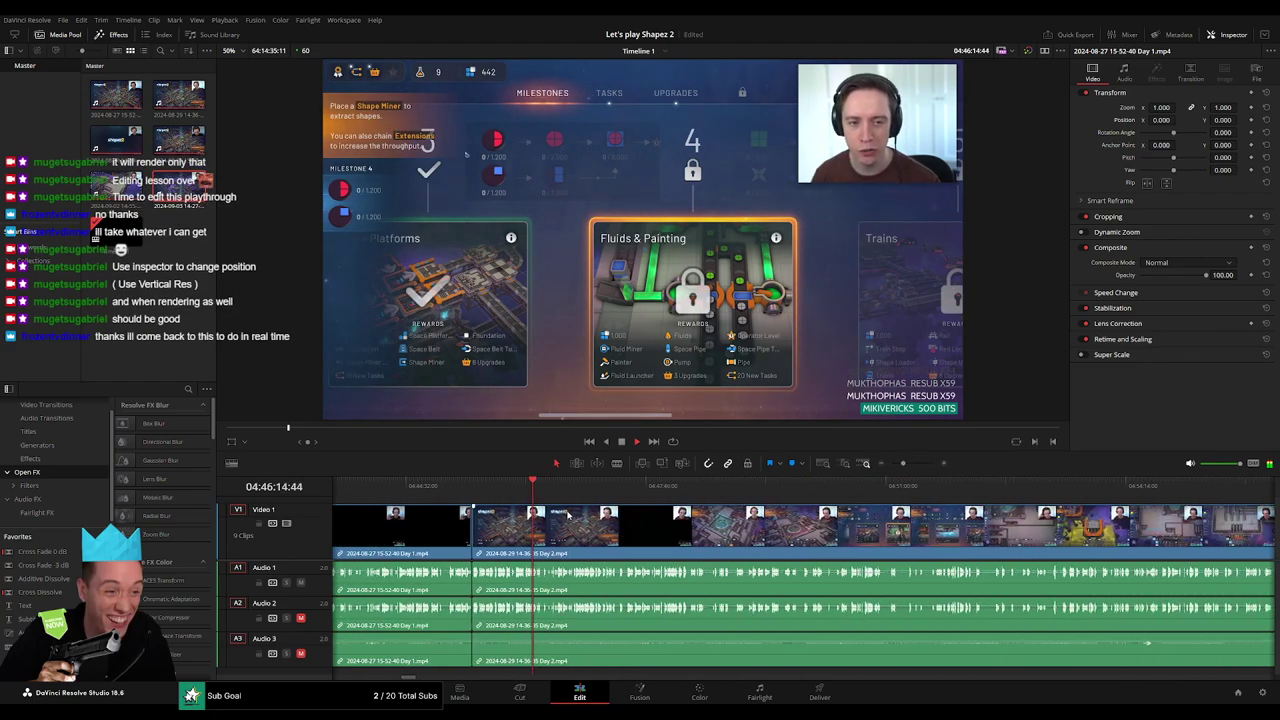
click(813, 486)
scroll(530, 555, right, 3)
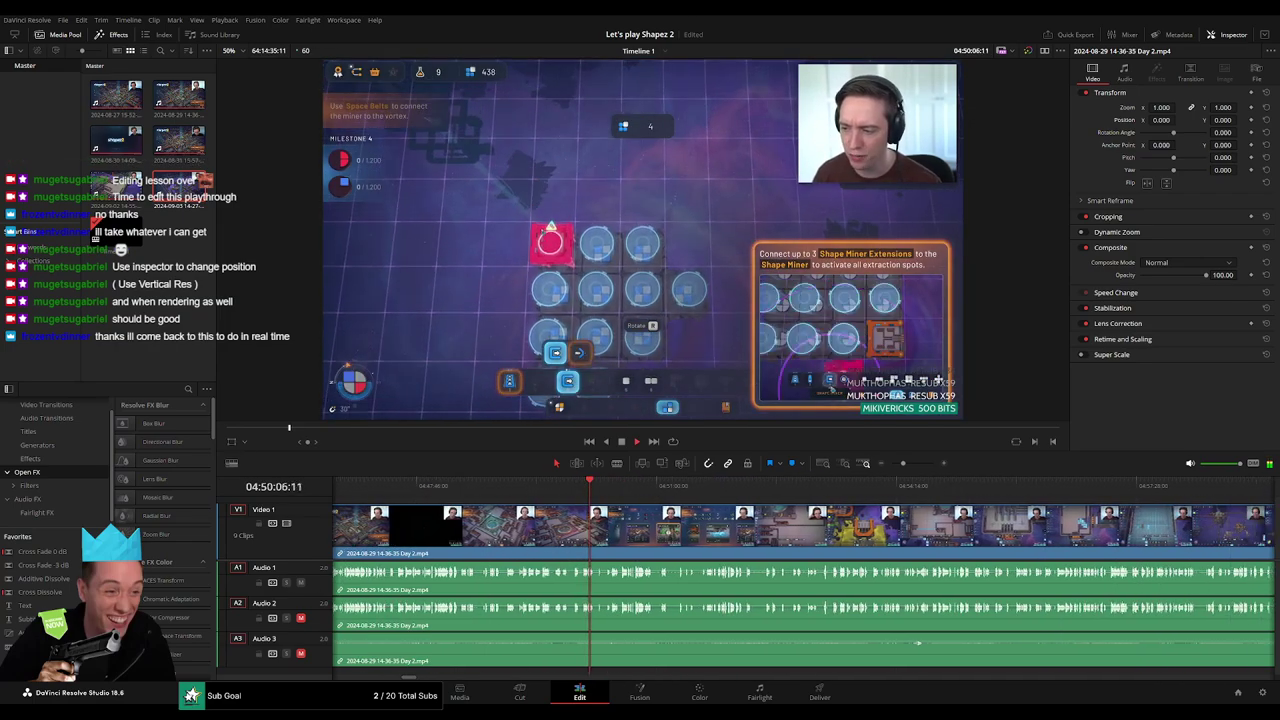
Fast-forward and scan the Day 2 footage around 04:52 to find the cut point
key(l)
key(l)
key(l)
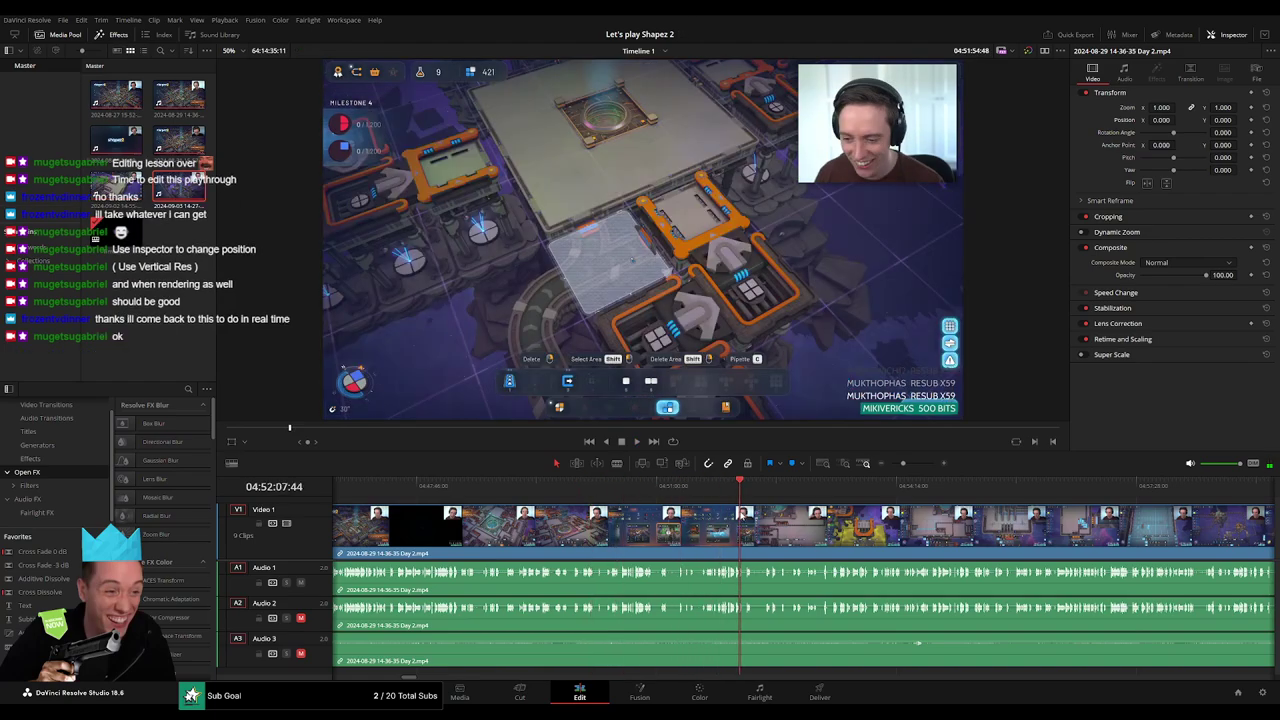
key(k)
key(l)
scroll(800, 503, up, 5)
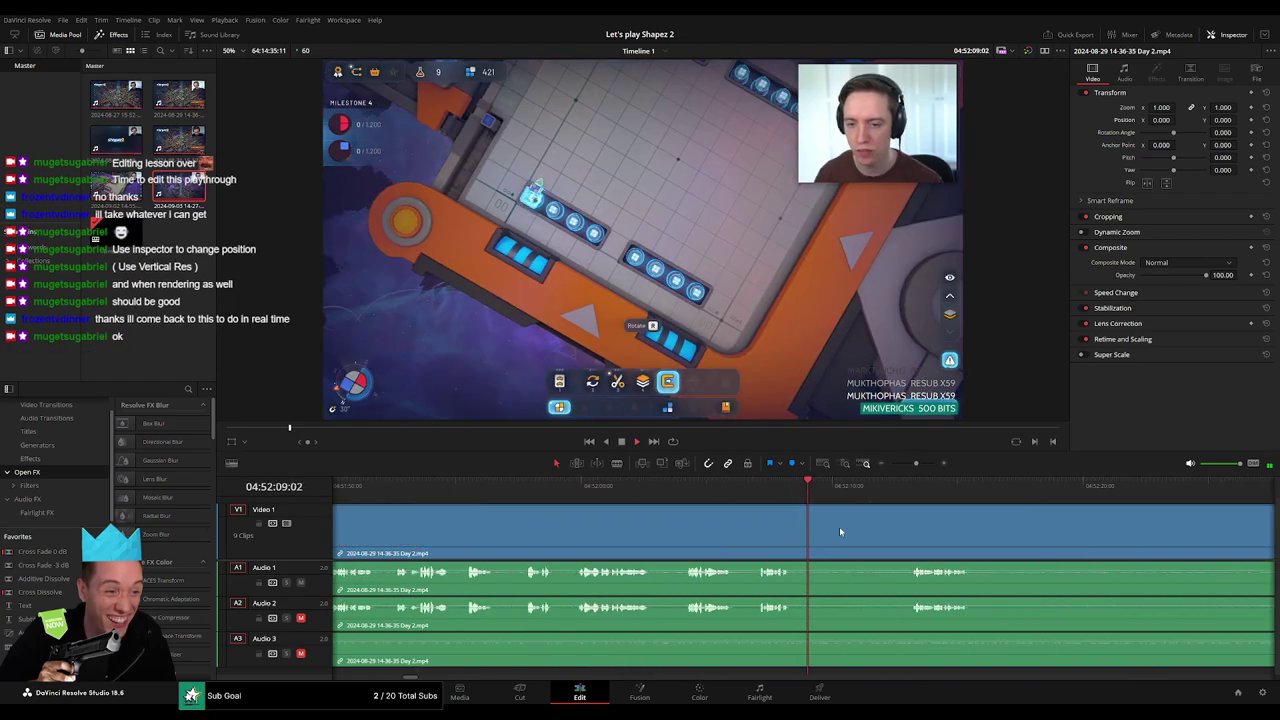
click(520, 498)
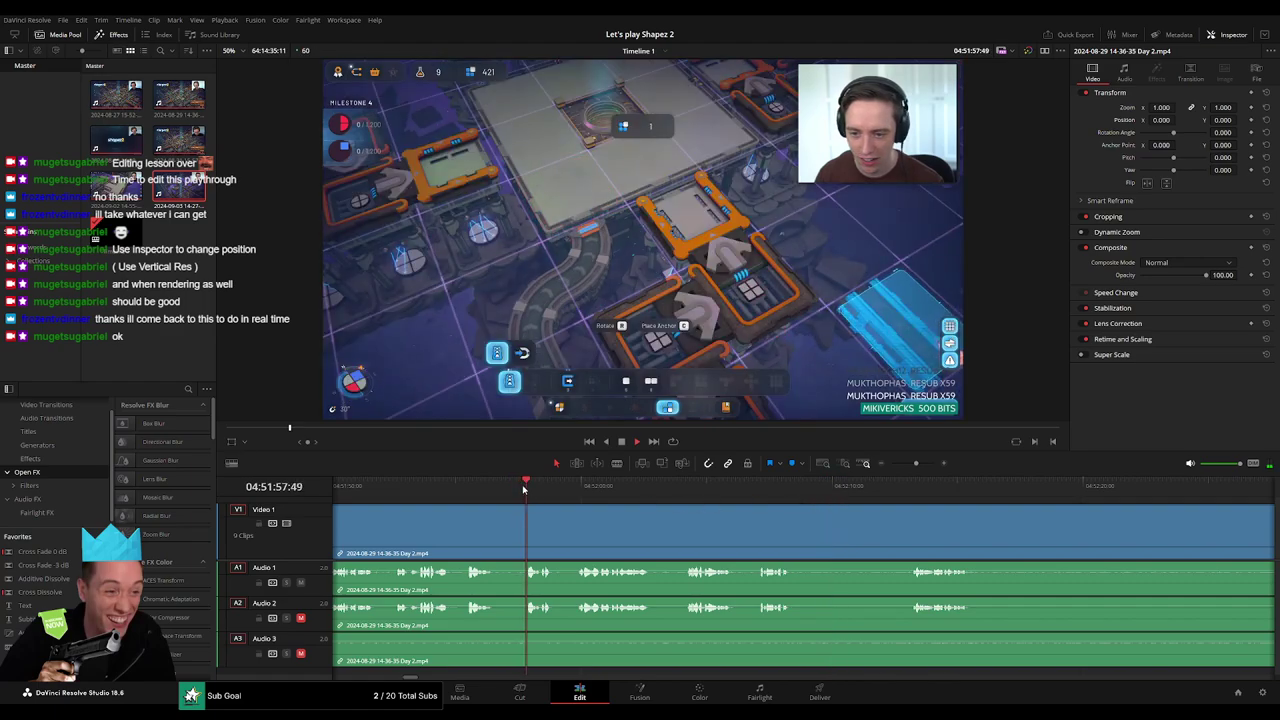
click(685, 498)
click(913, 490)
key(space)
scroll(913, 500, right, 3)
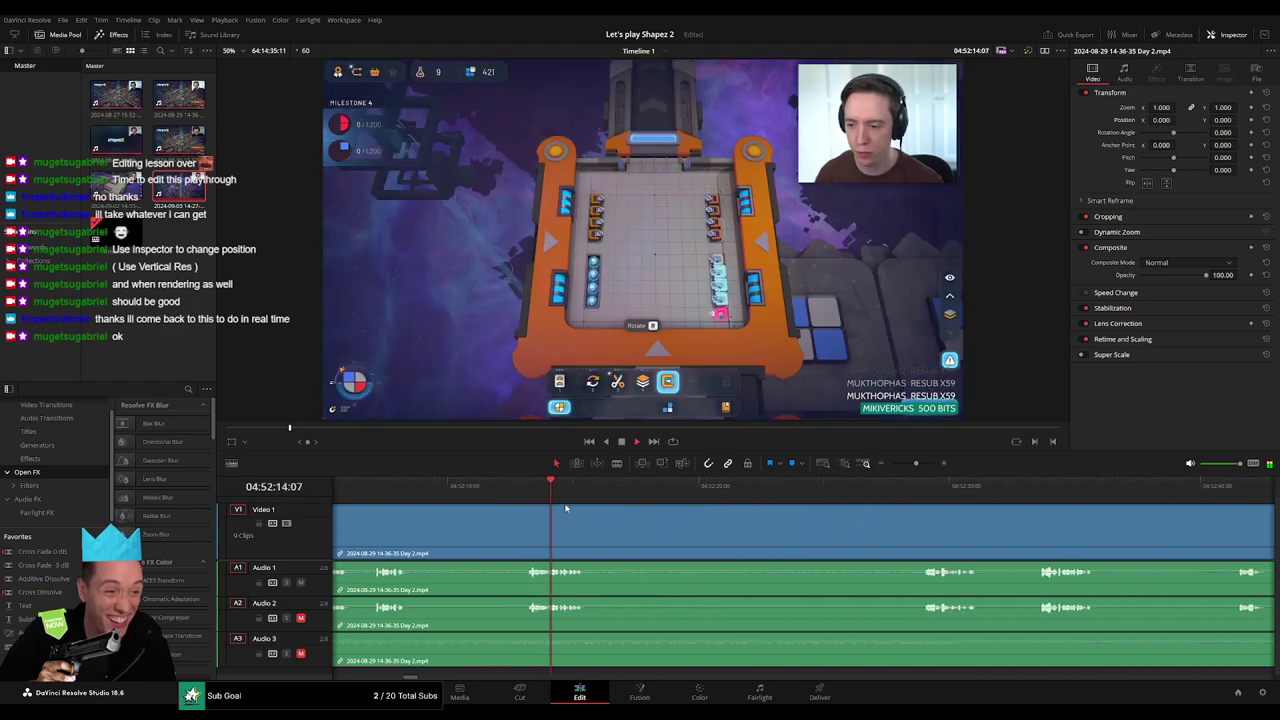
click(914, 508)
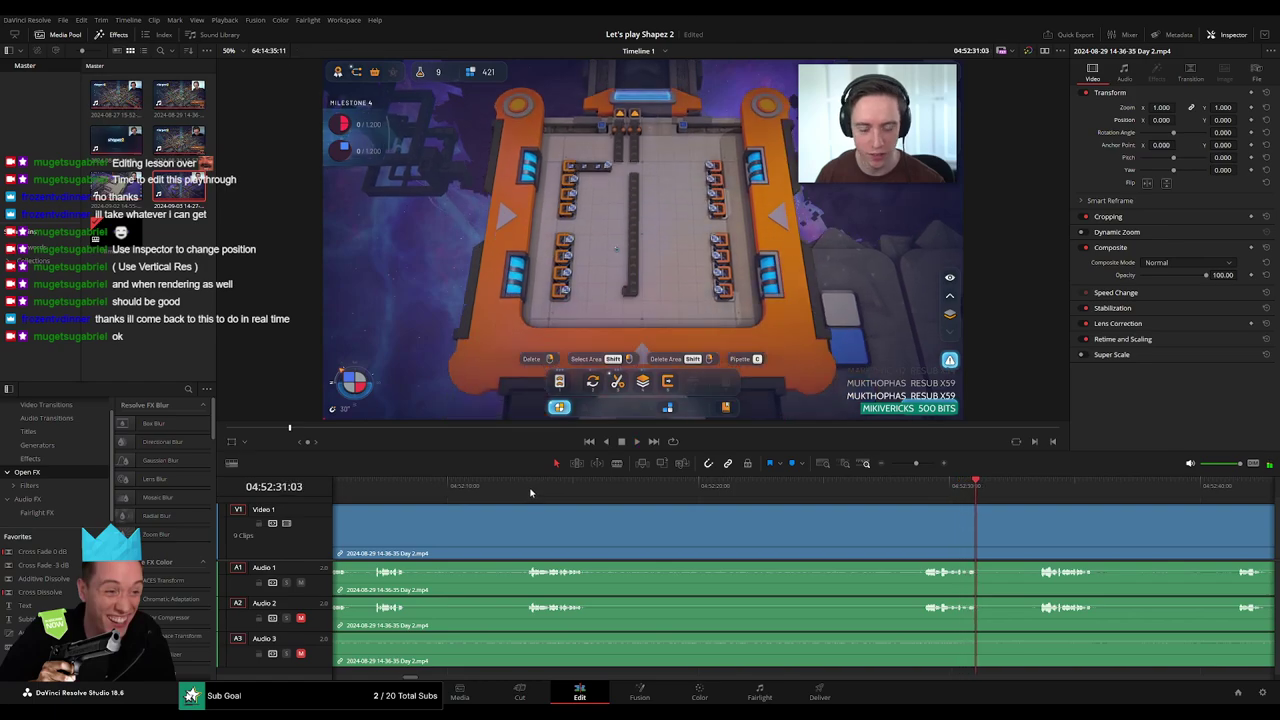
Scrub to exactly 04:52:12:00 and blade the Day 2 clip there
click(530, 490)
drag(530, 490, 507, 533)
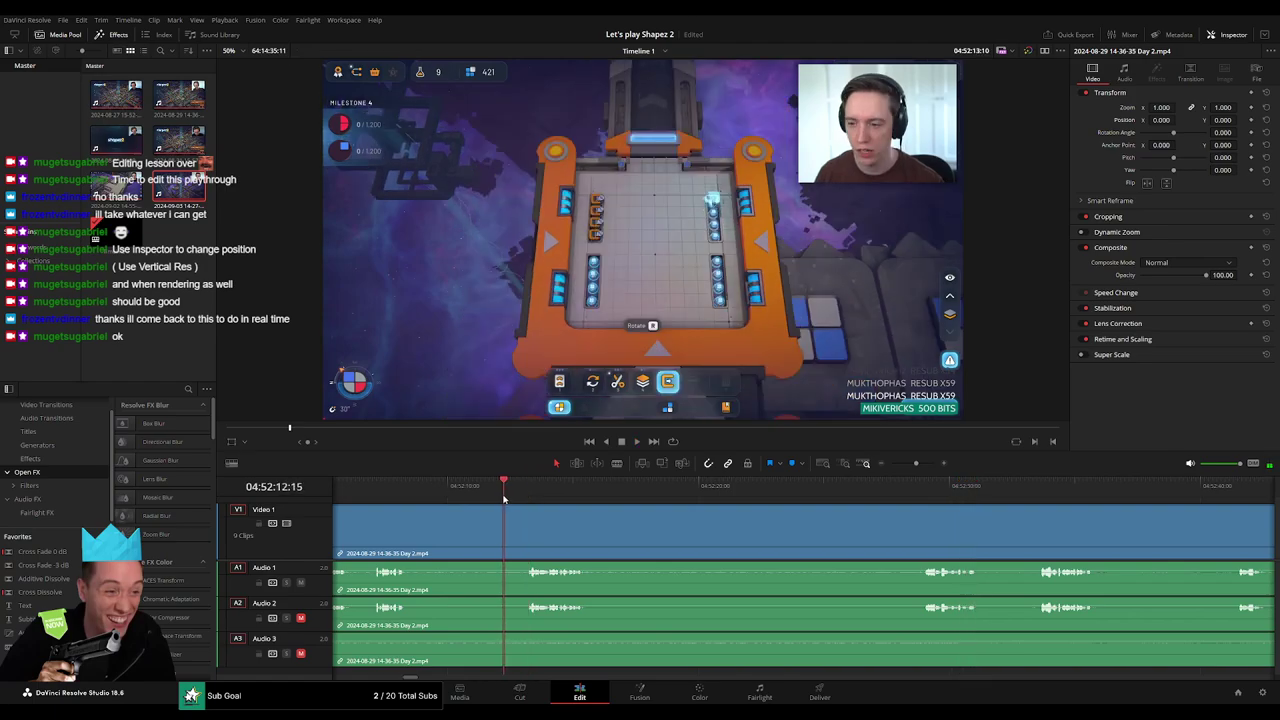
click(500, 533)
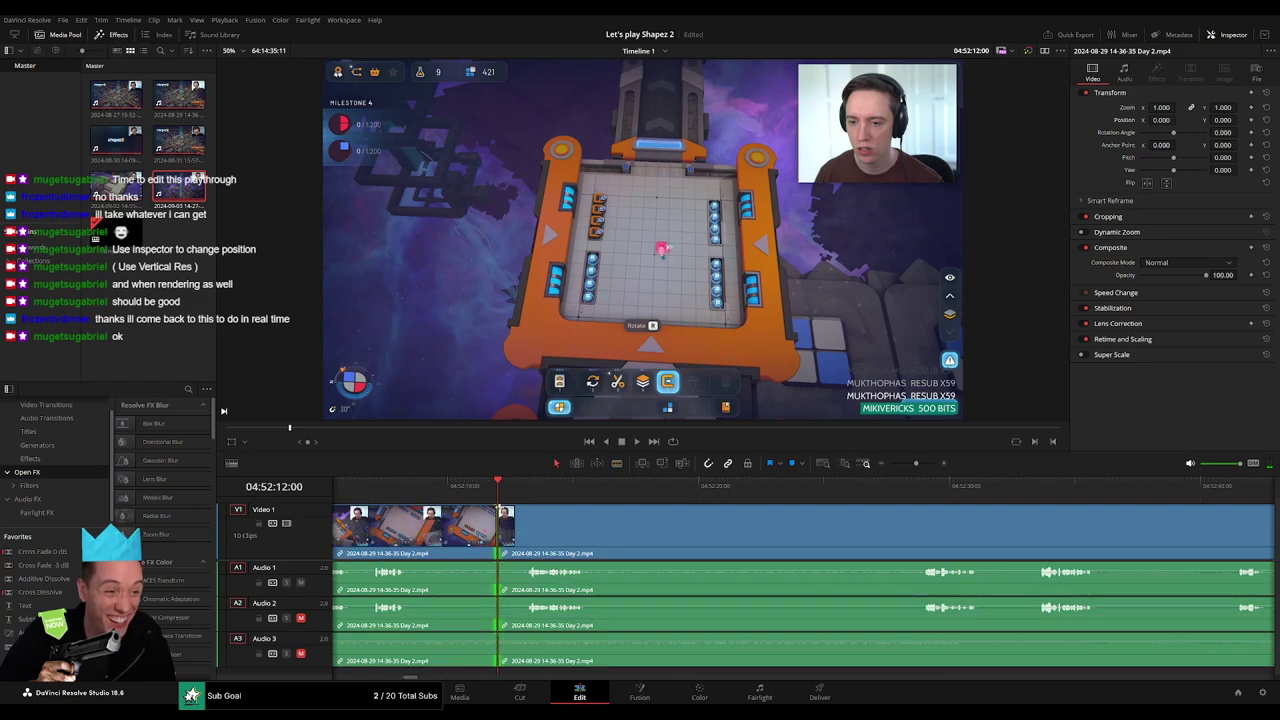
Add a fade transition at the 04:52:12 cut and extend the Audio 2 and Audio 3 fades around it
key(a)
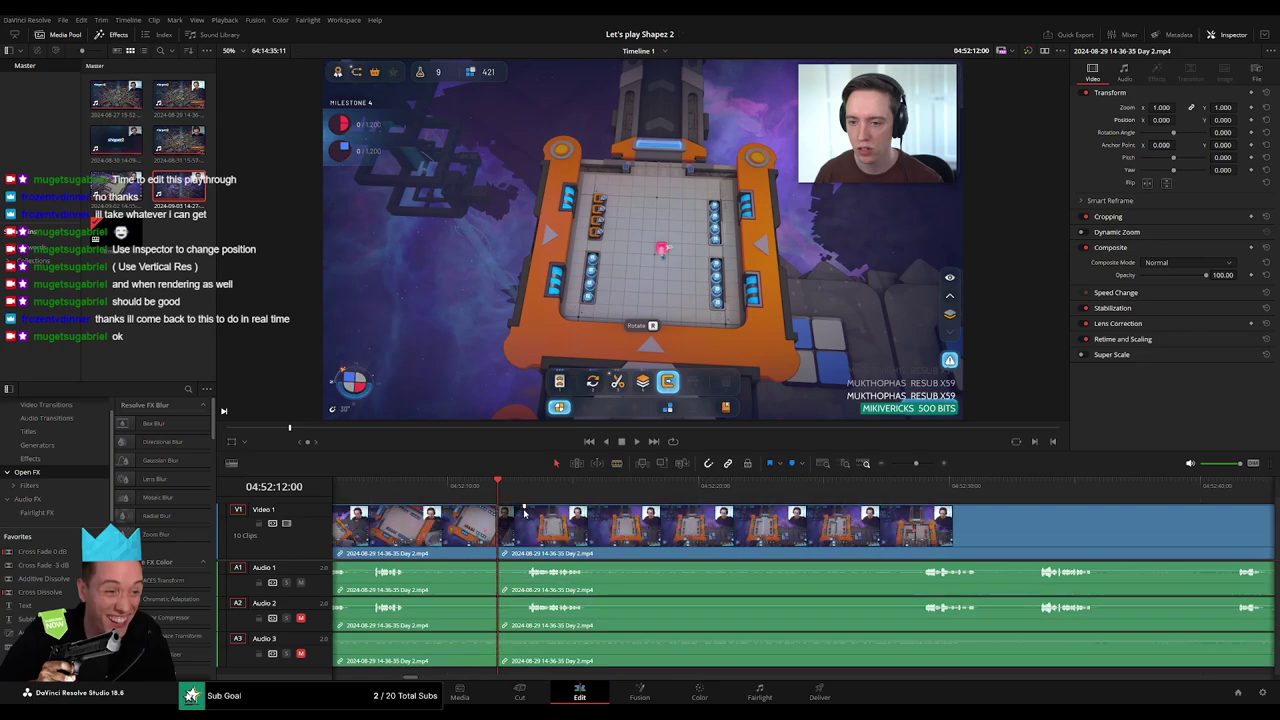
drag(527, 513, 467, 512)
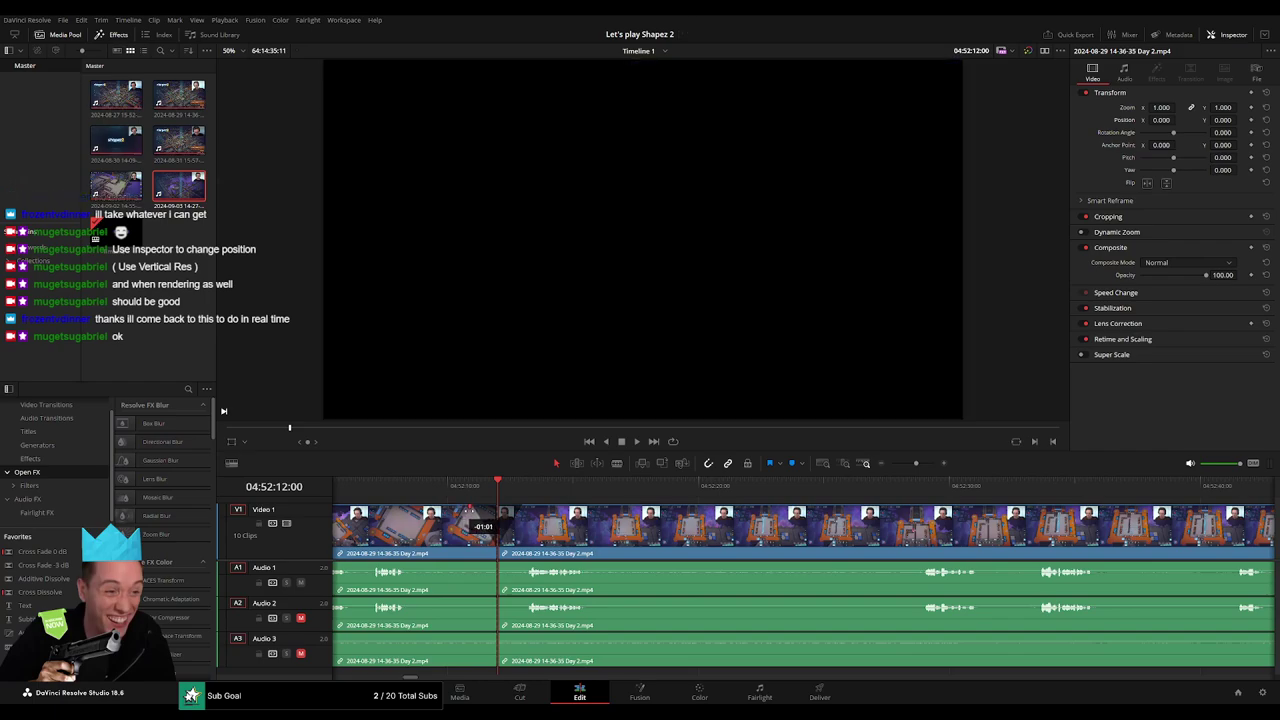
key(ctrl+t)
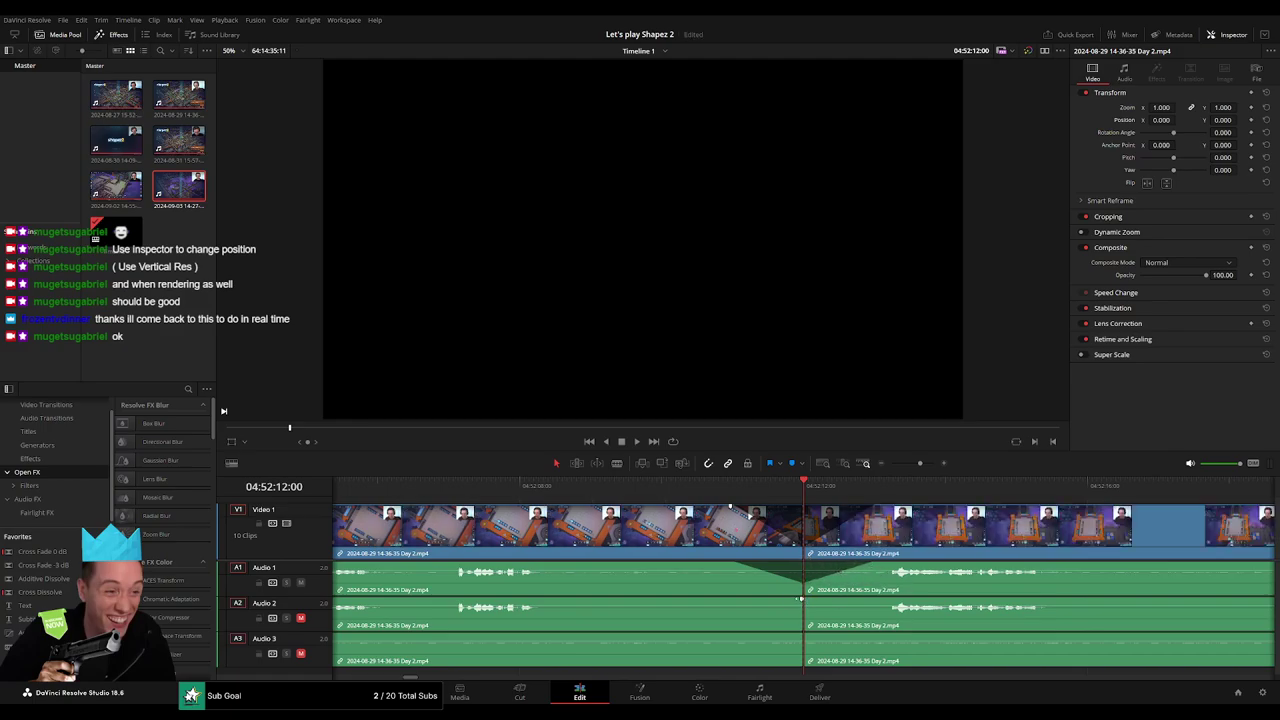
drag(800, 598, 746, 600)
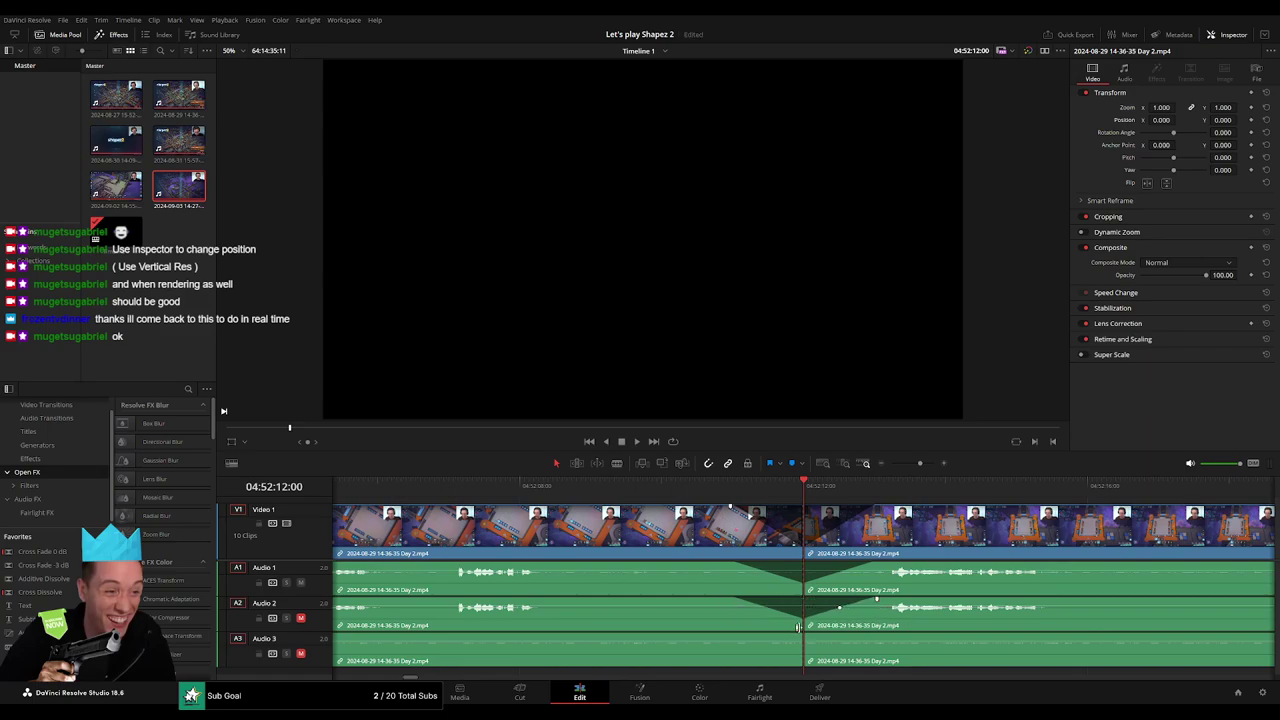
drag(800, 634, 719, 635)
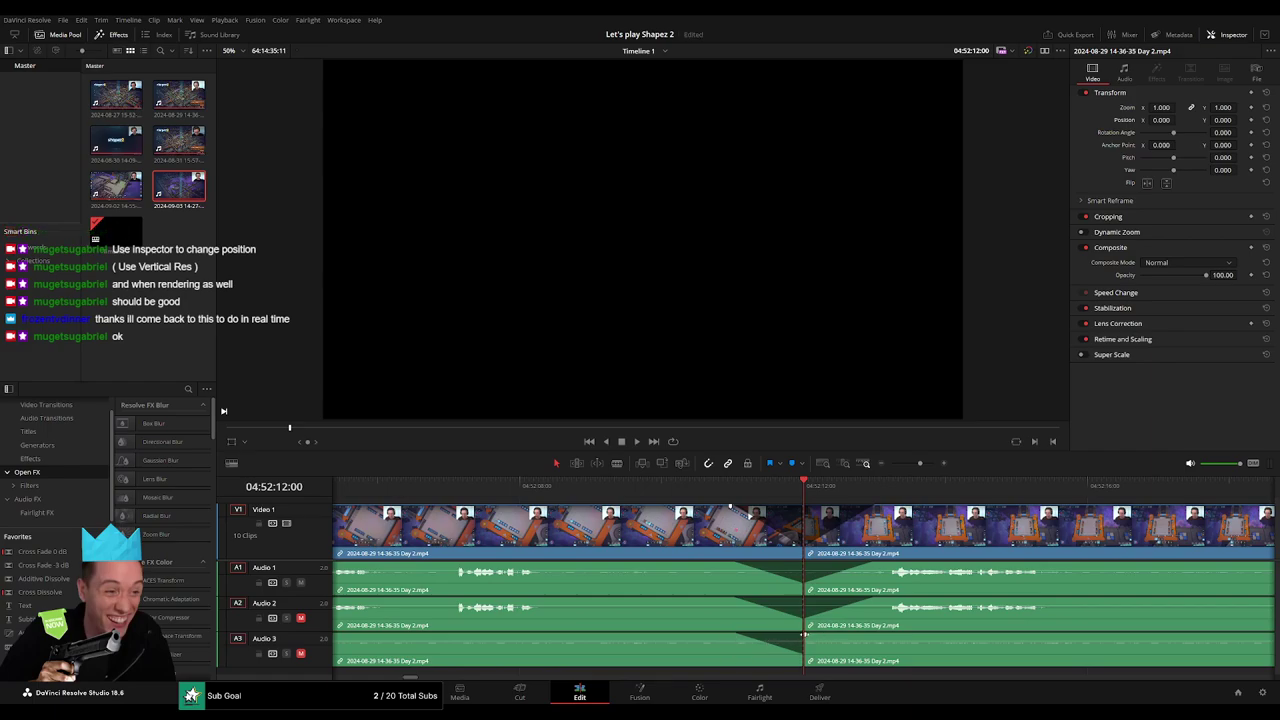
drag(803, 635, 876, 636)
drag(921, 464, 890, 464)
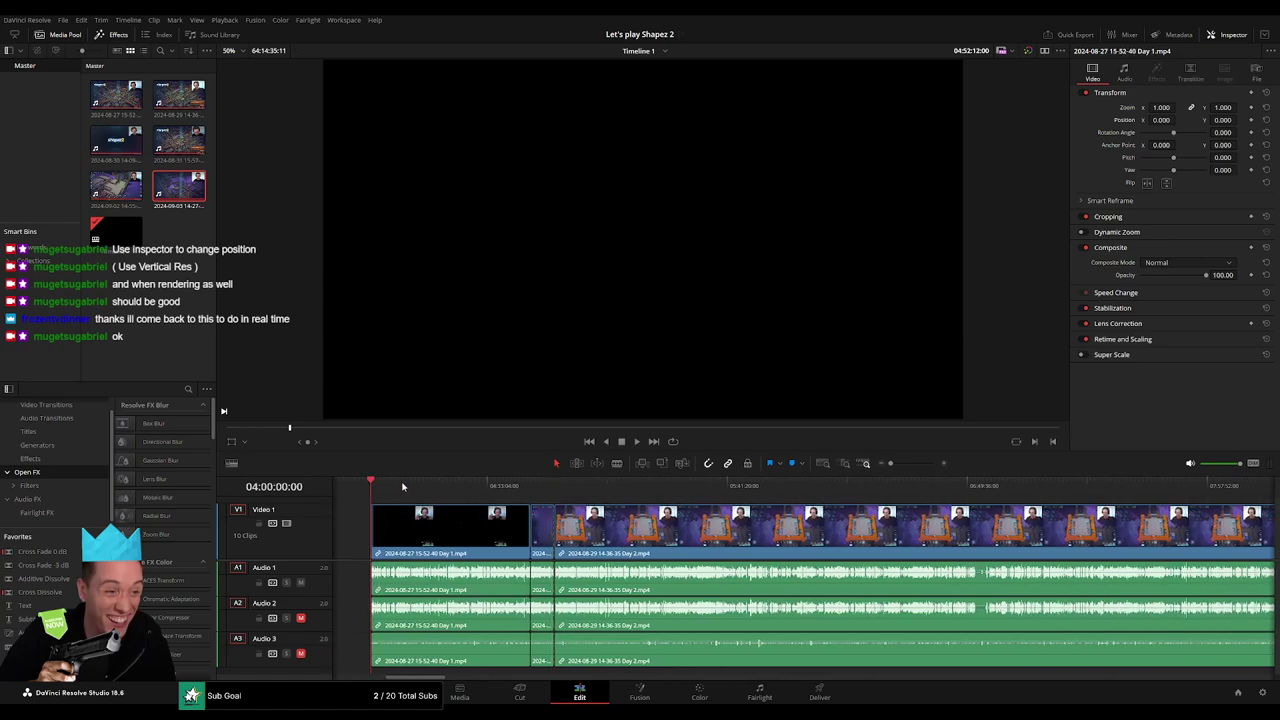
scroll(640, 520, right, 5)
scroll(700, 530, right, 5)
scroll(727, 537, right, 5)
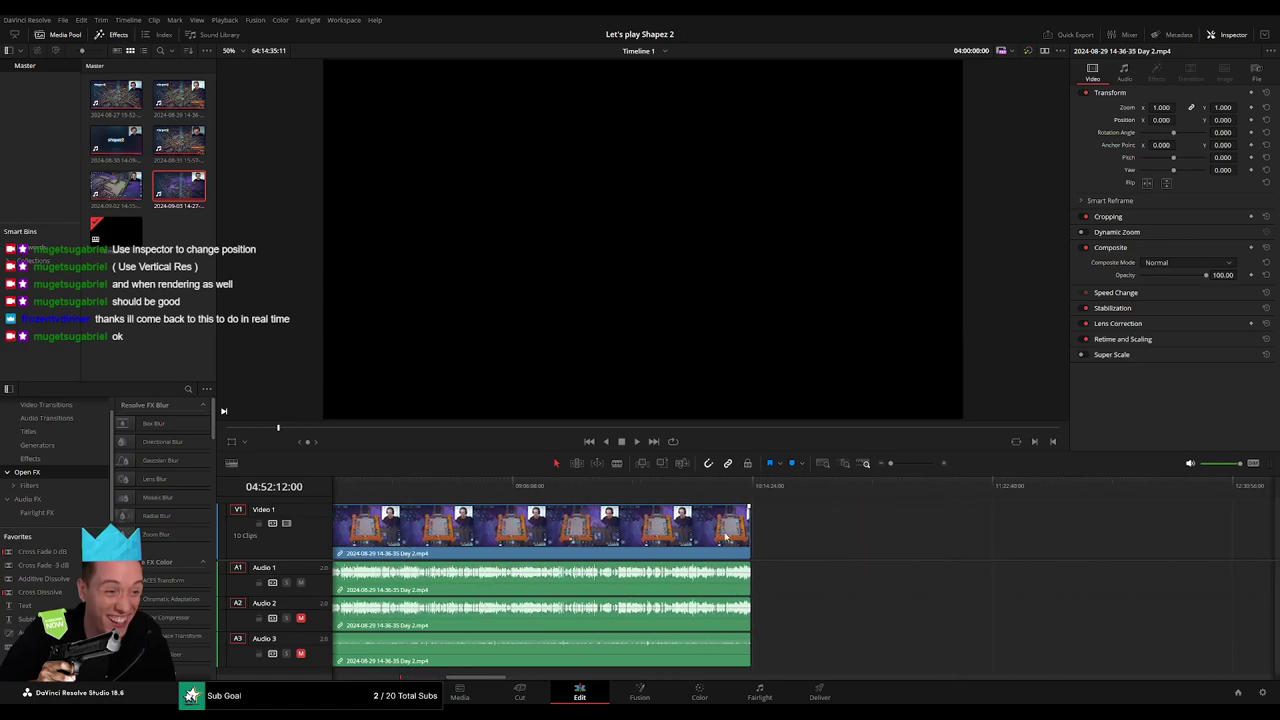
scroll(872, 517, left, 10)
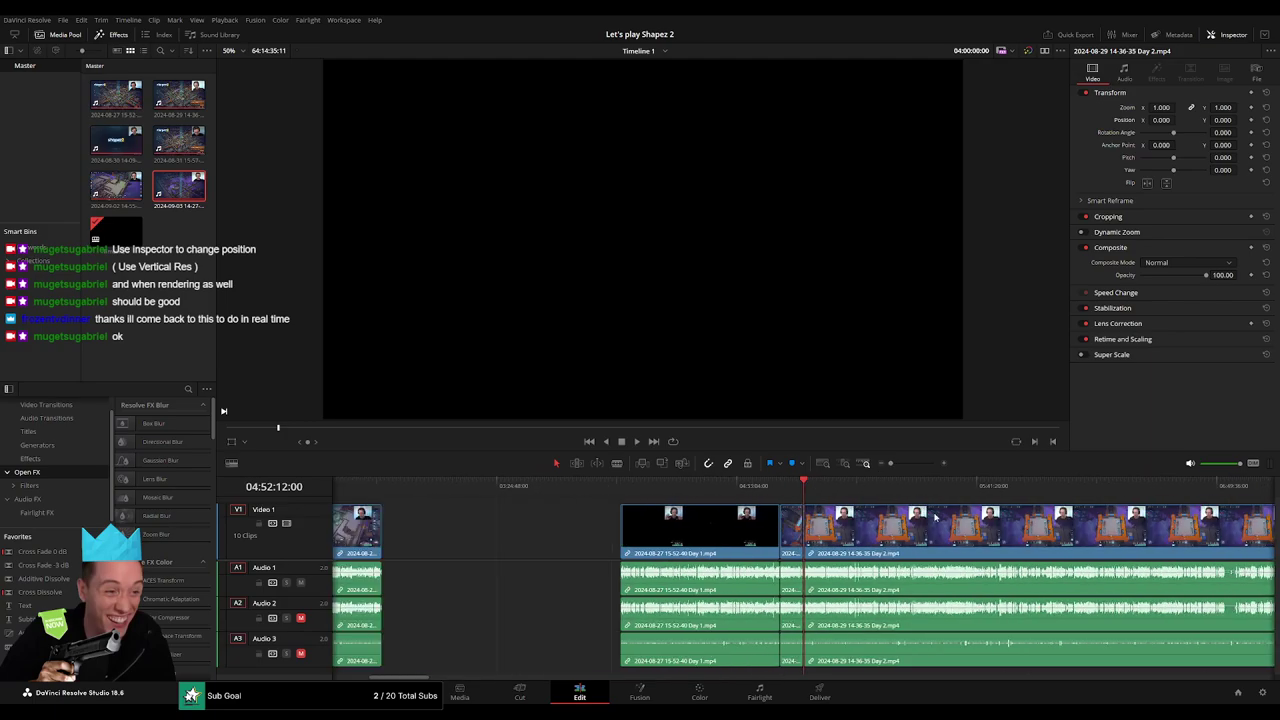
scroll(541, 522, right, 5)
scroll(541, 522, right, 5)
scroll(541, 522, right, 5)
scroll(541, 522, left, 5)
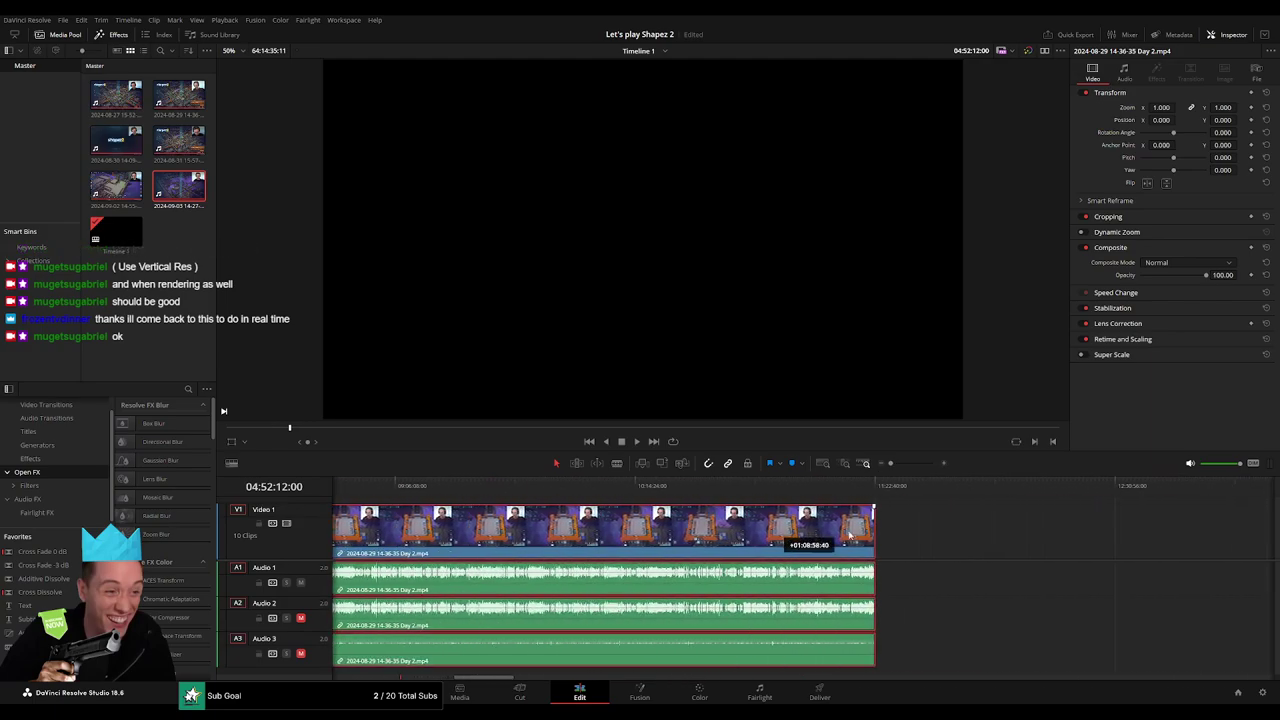
scroll(500, 530, left, 3)
scroll(460, 540, left, 3)
Park the playhead at 06:00:00:00, snap the later Day 2 clip to it, and scrub through
scroll(441, 544, left, 5)
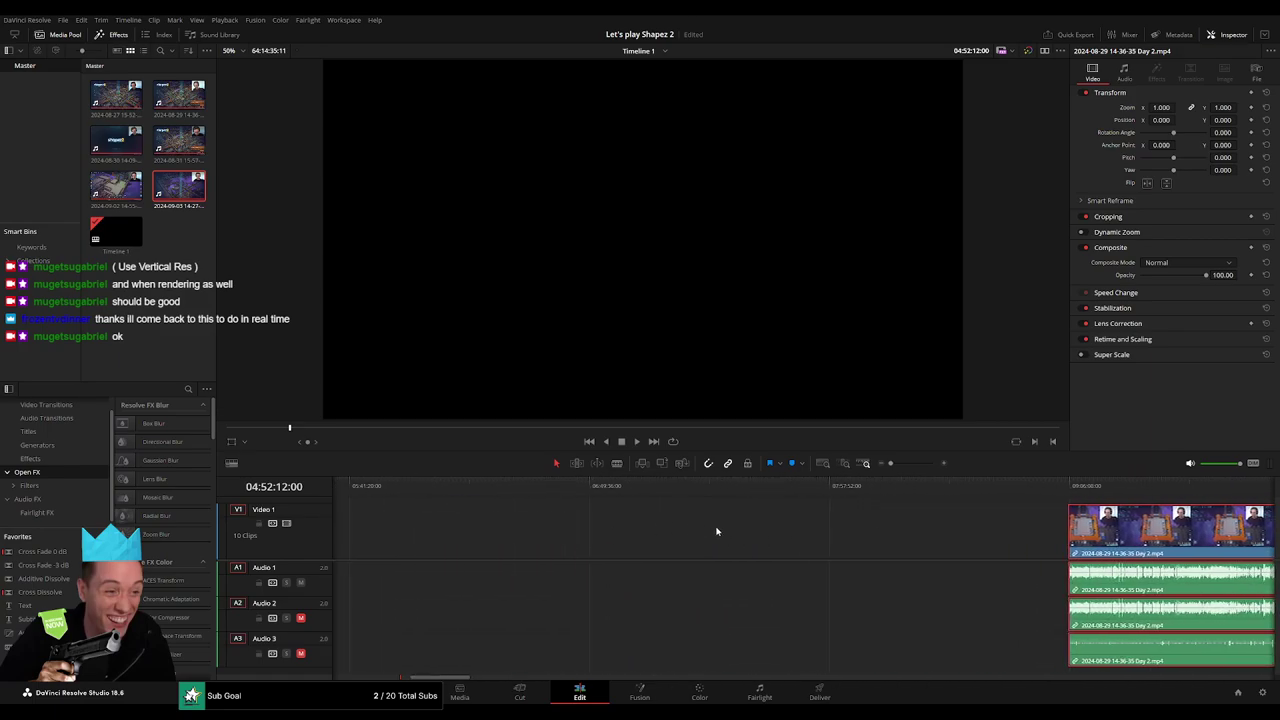
scroll(734, 531, left, 2)
click(683, 537)
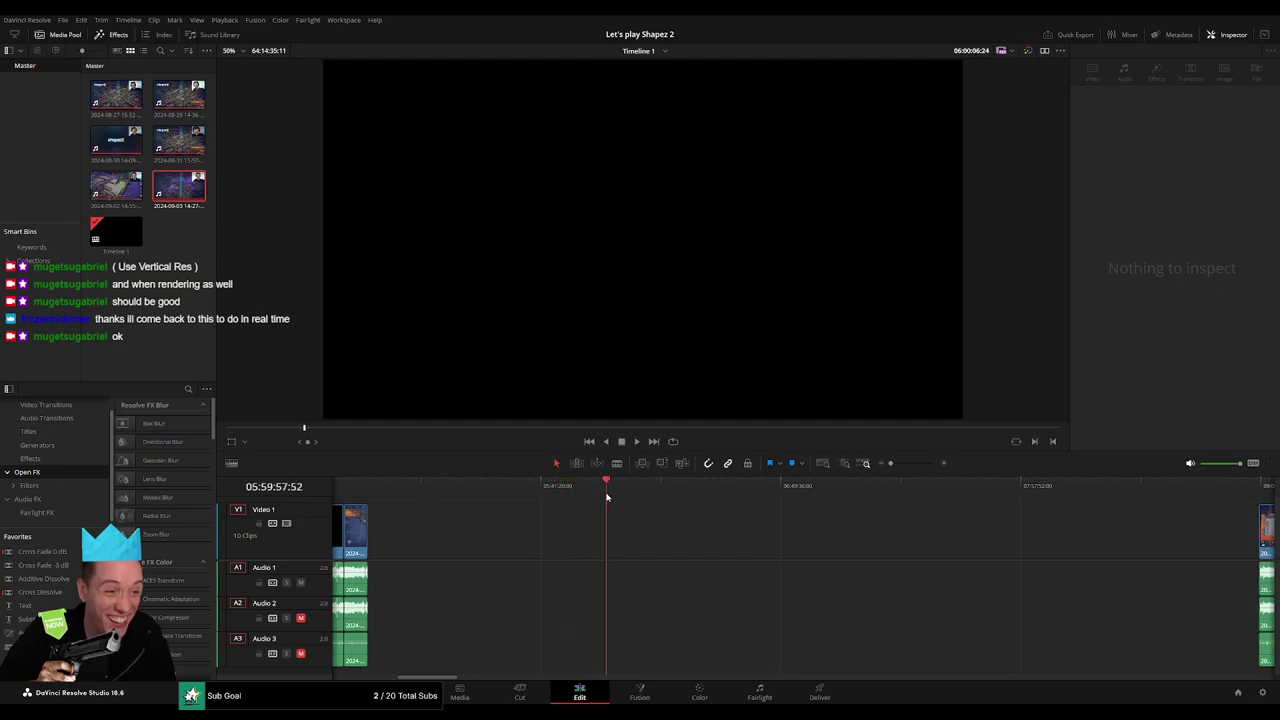
drag(890, 463, 923, 466)
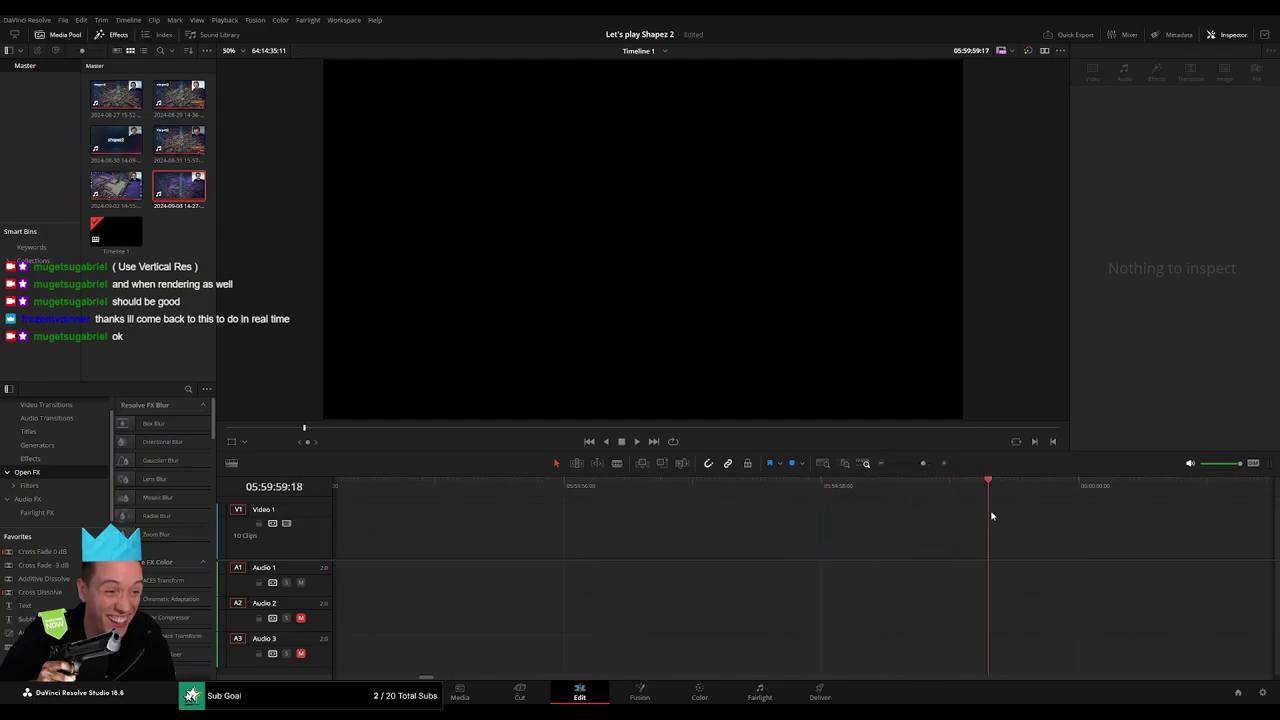
drag(1065, 527, 1070, 540)
drag(923, 463, 890, 463)
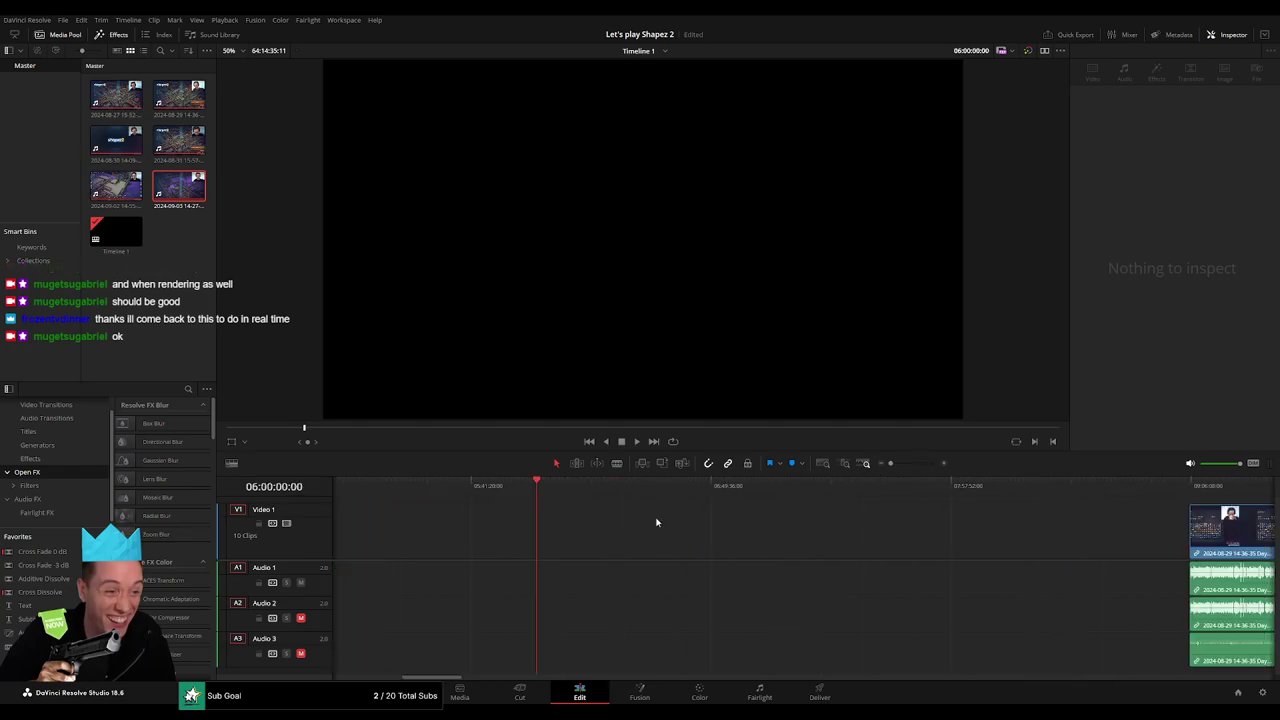
drag(1244, 528, 537, 541)
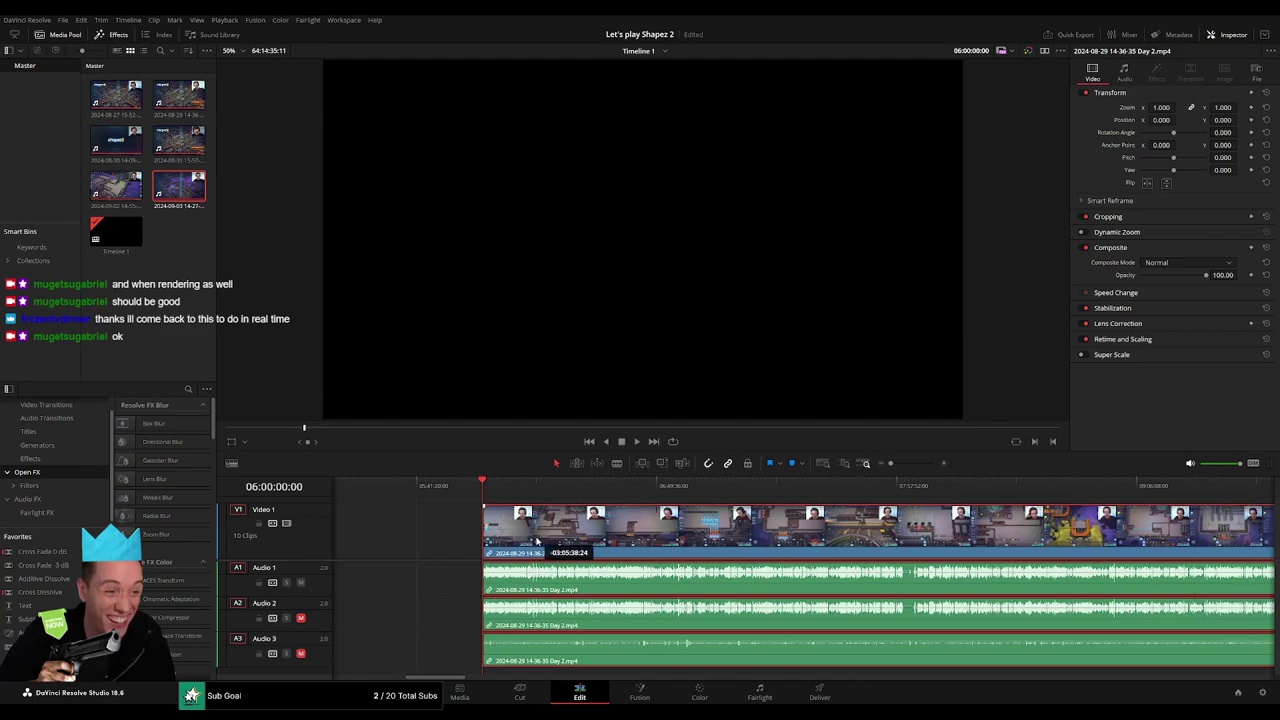
click(500, 505)
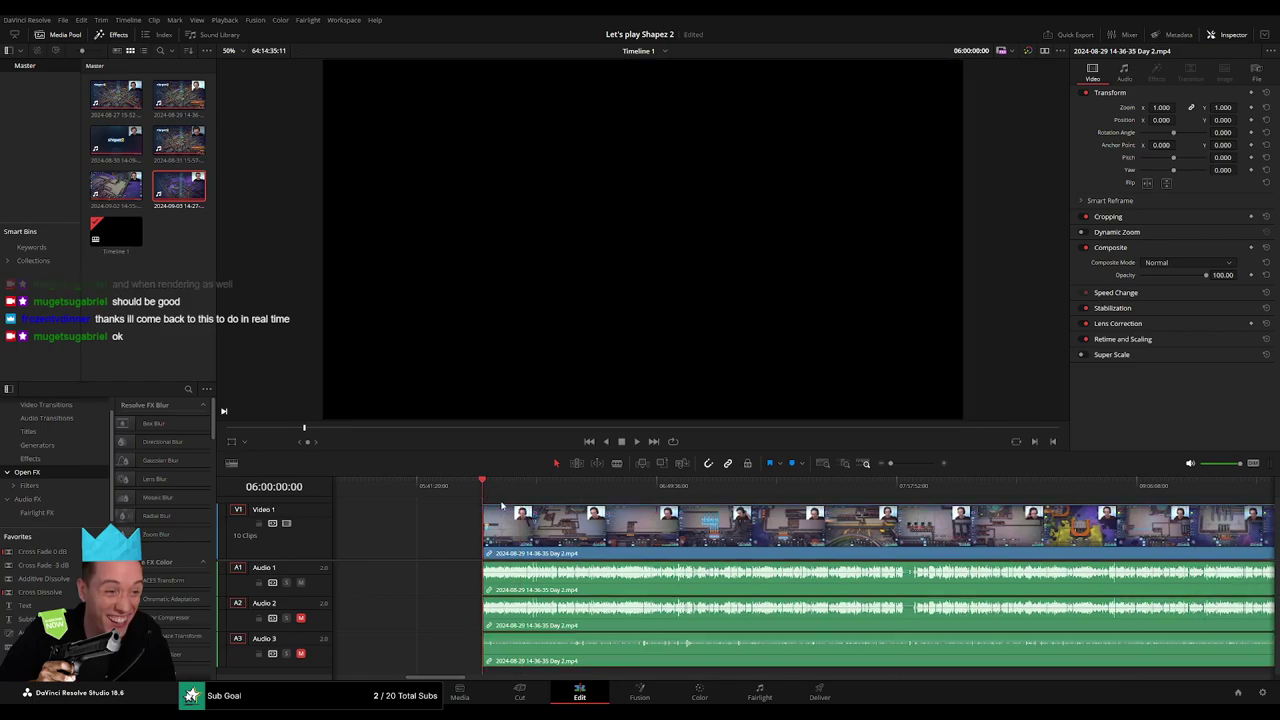
drag(510, 497, 662, 509)
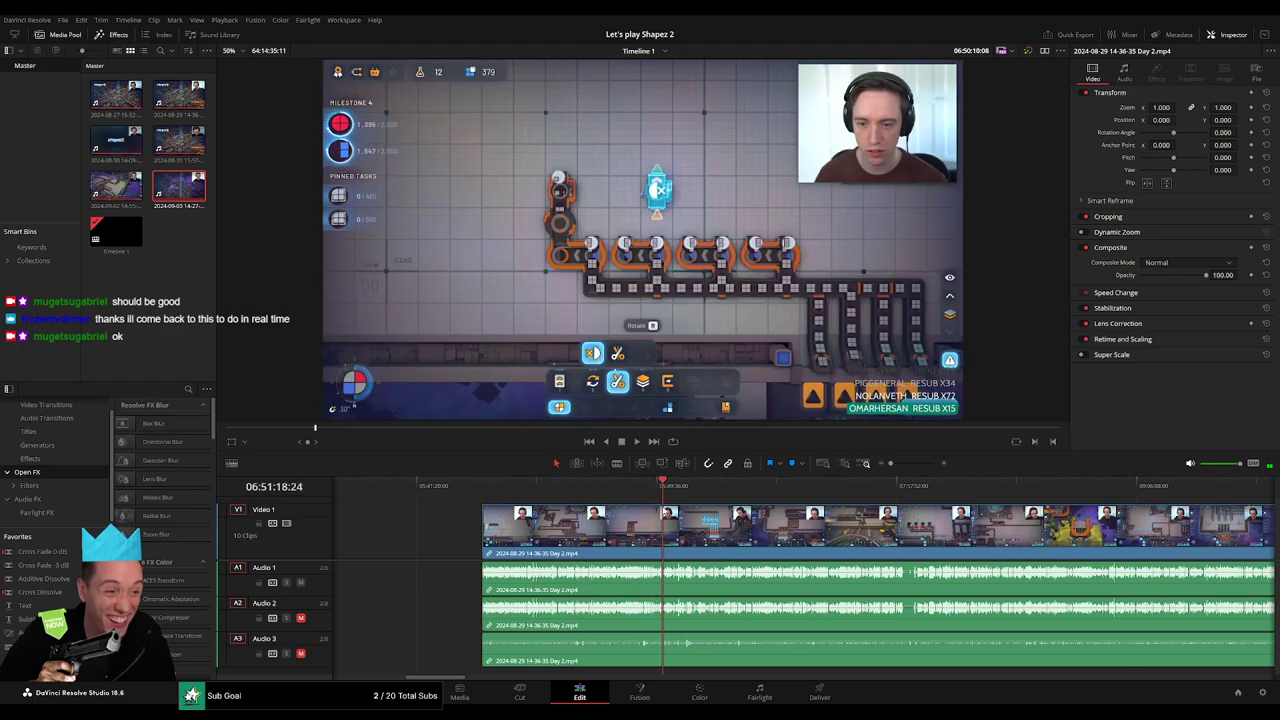
Play and scrub through the Day 2 footage to park the playhead at 06:52:20:30
drag(662, 509, 668, 509)
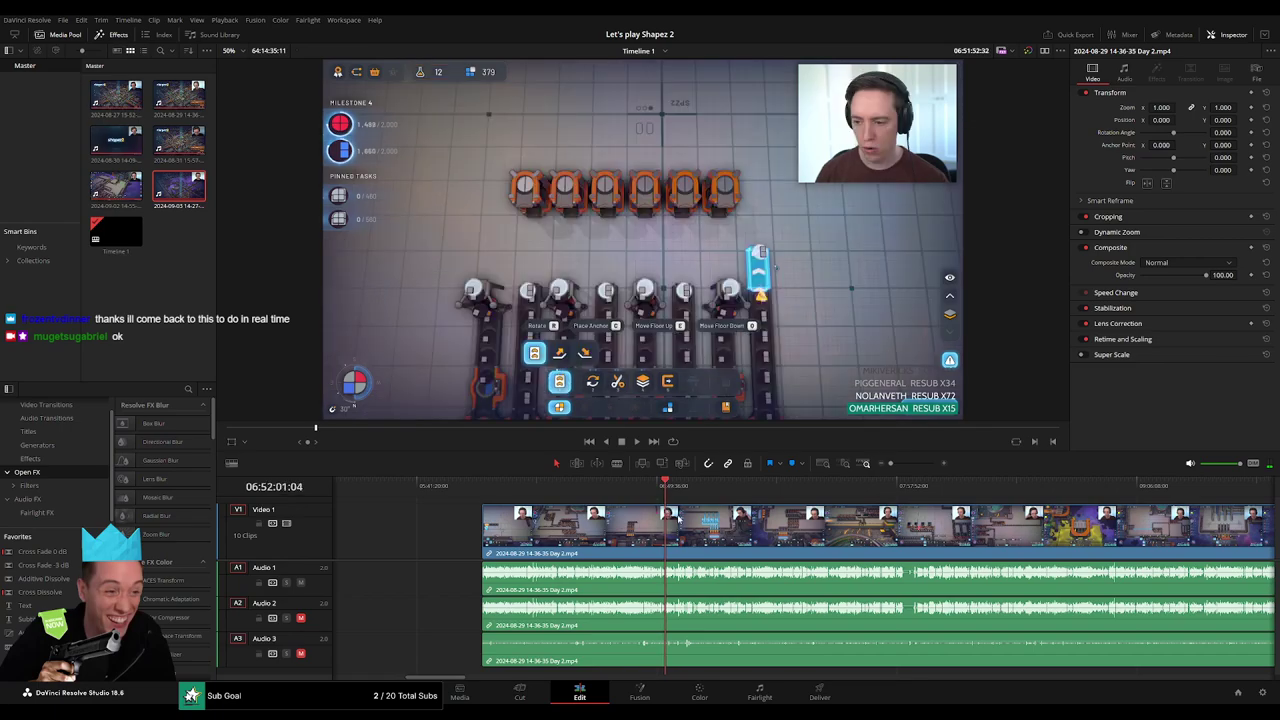
scroll(862, 547, up, 2)
key(space)
scroll(862, 547, up, 2)
scroll(830, 538, up, 2)
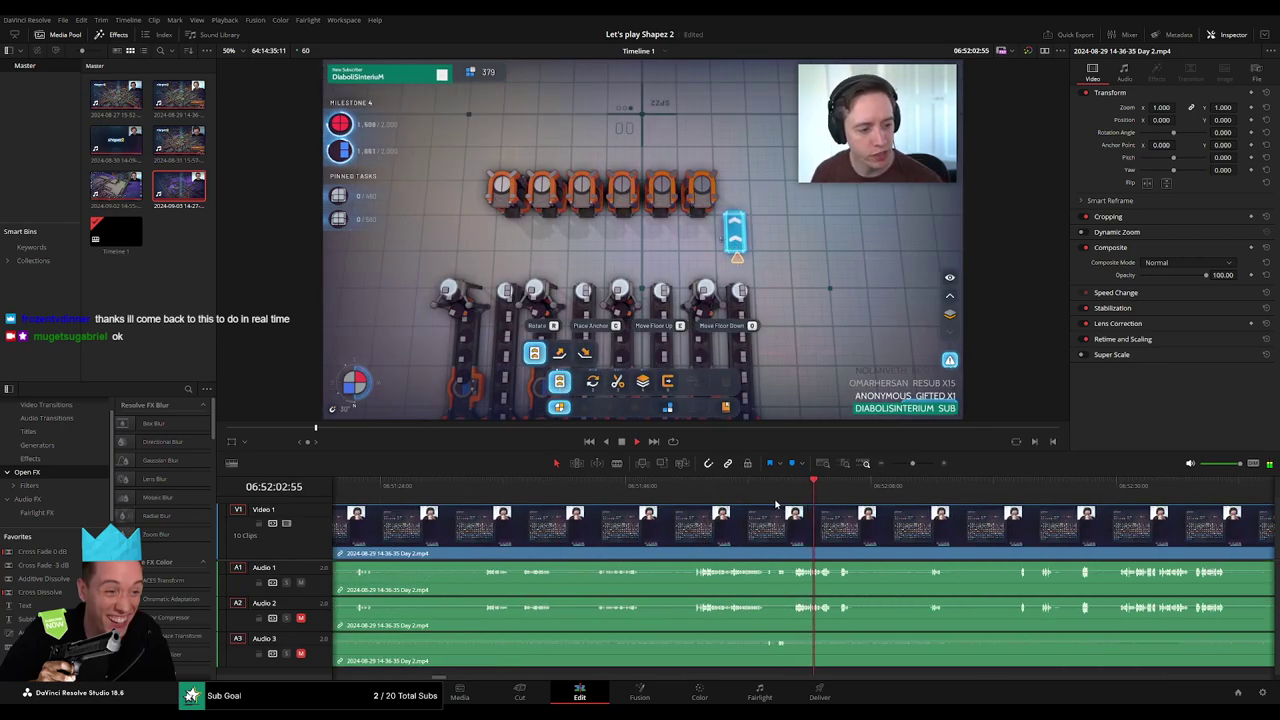
click(694, 490)
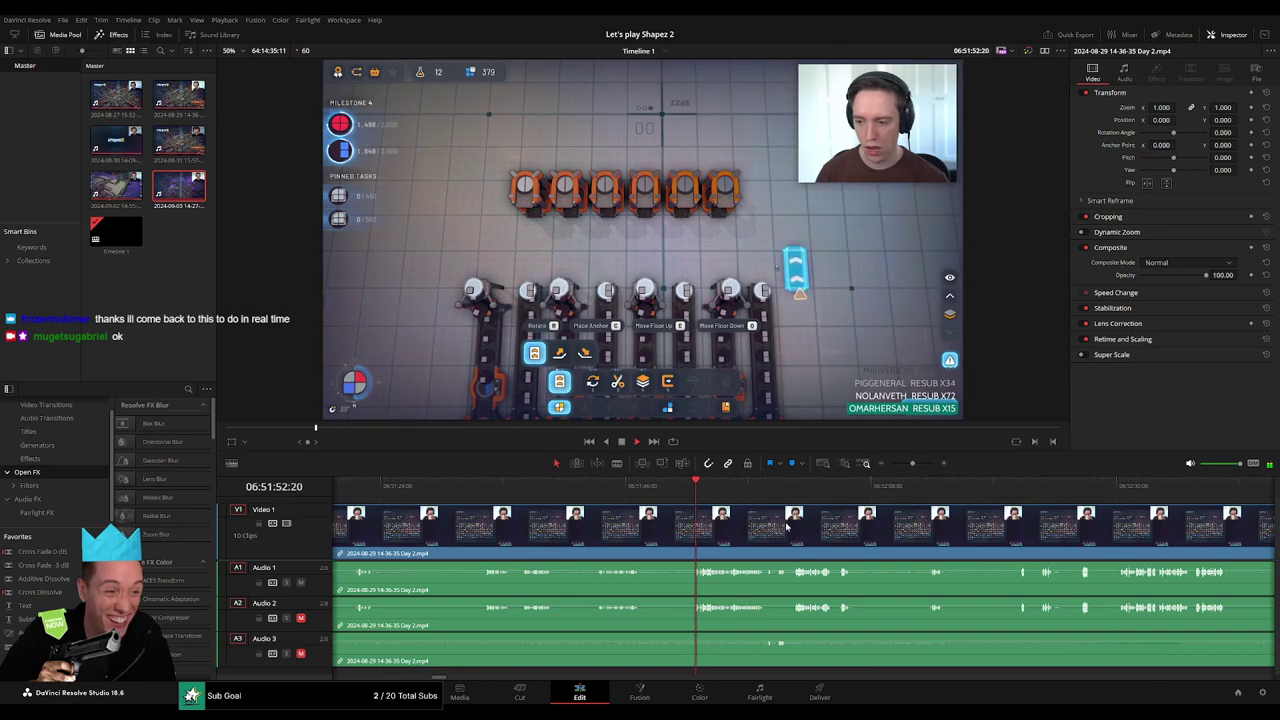
scroll(696, 496, up, 1)
click(677, 490)
scroll(673, 495, down, 2)
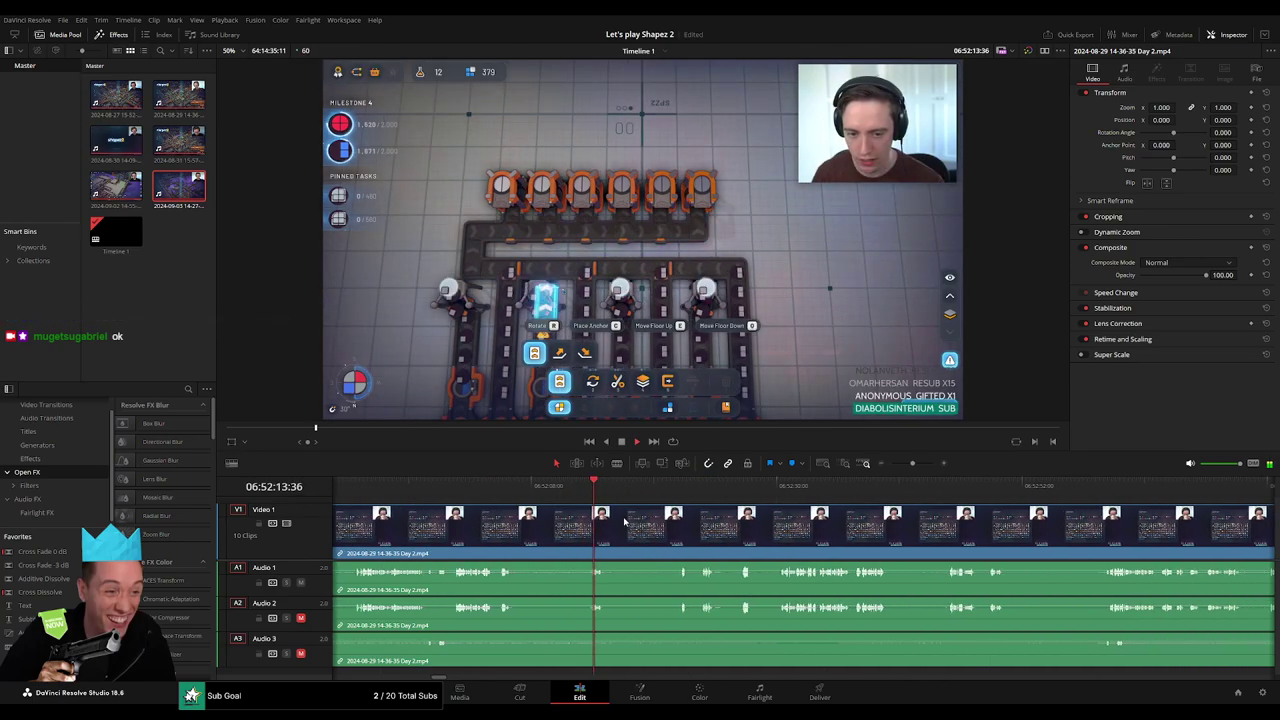
click(815, 490)
scroll(757, 522, down, 1)
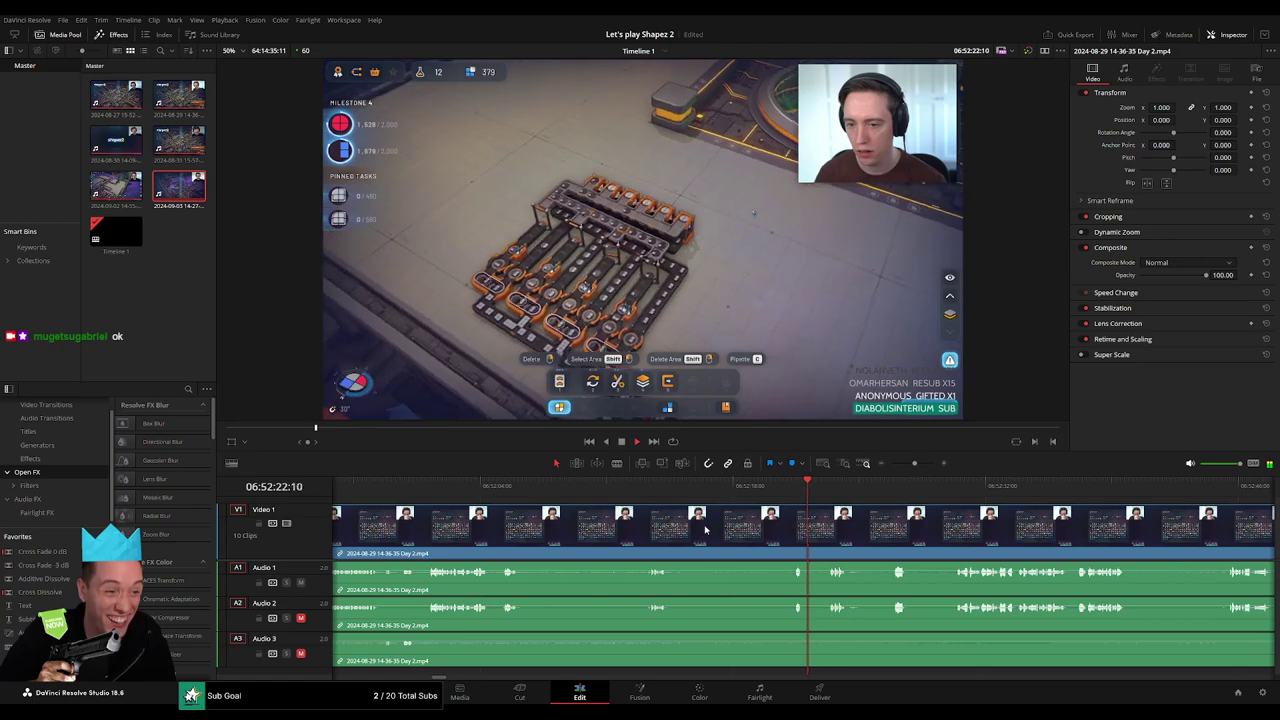
scroll(757, 522, up, 1)
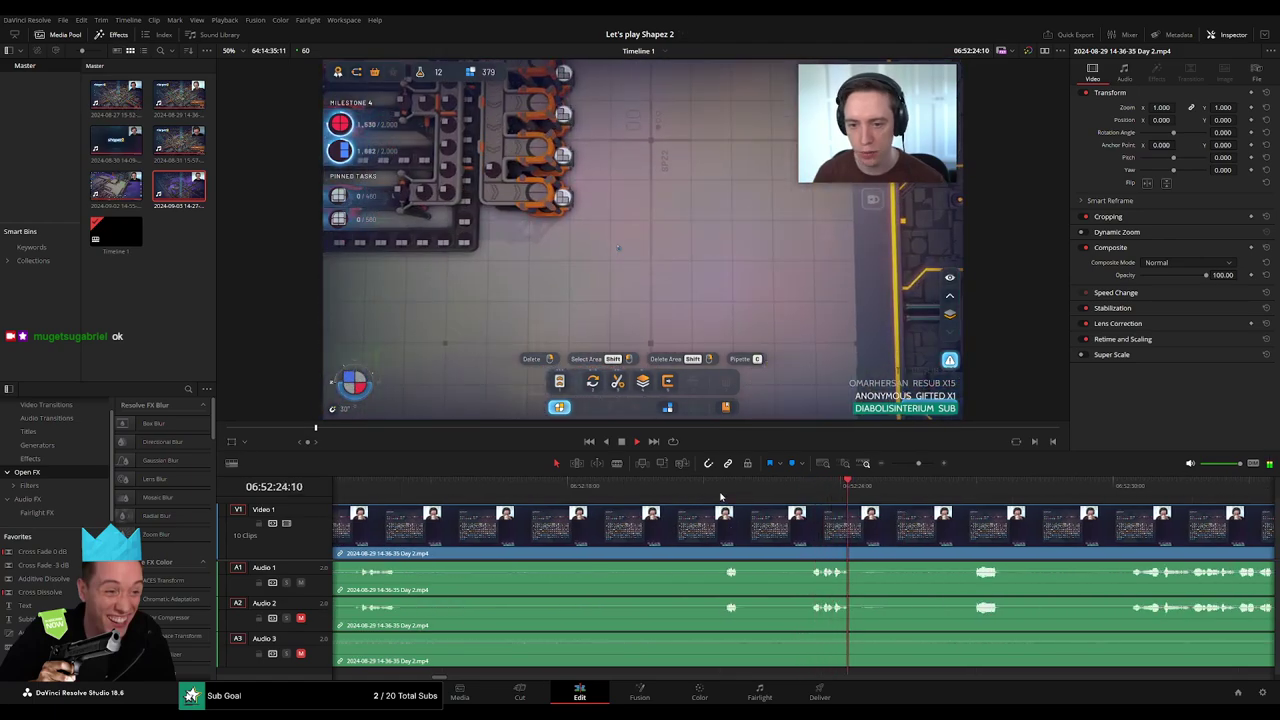
click(725, 490)
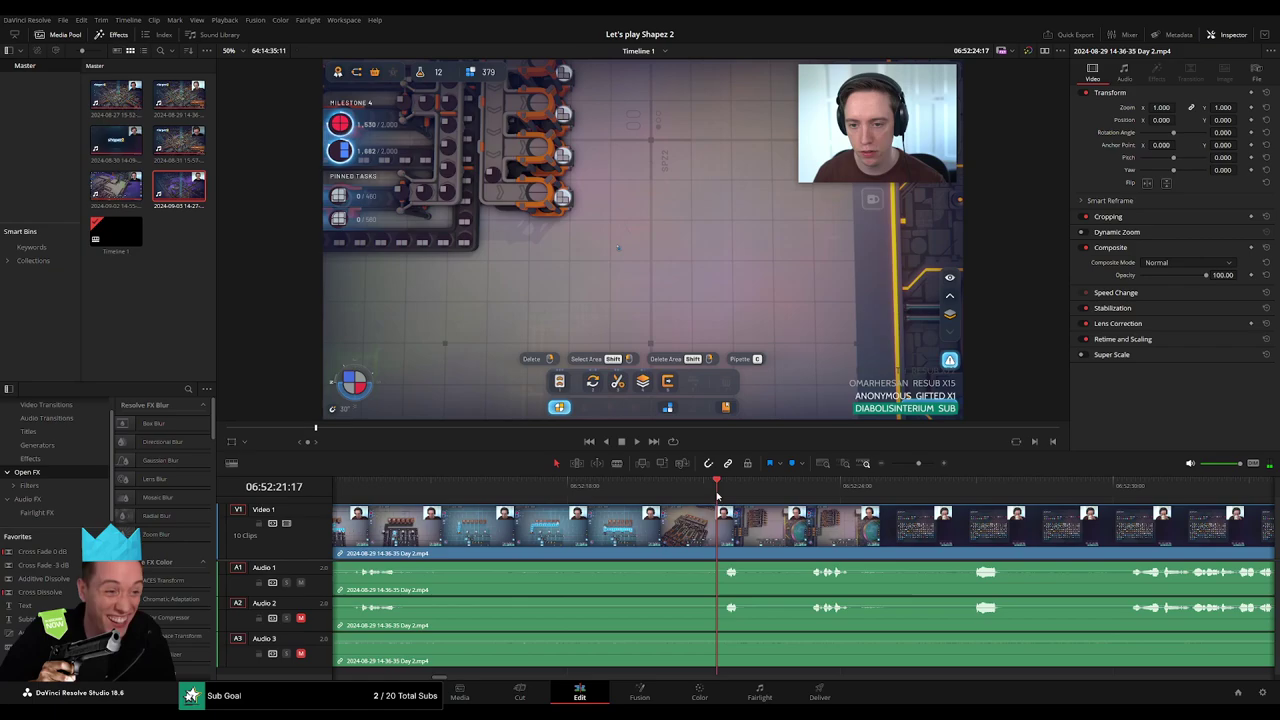
click(706, 495)
click(686, 500)
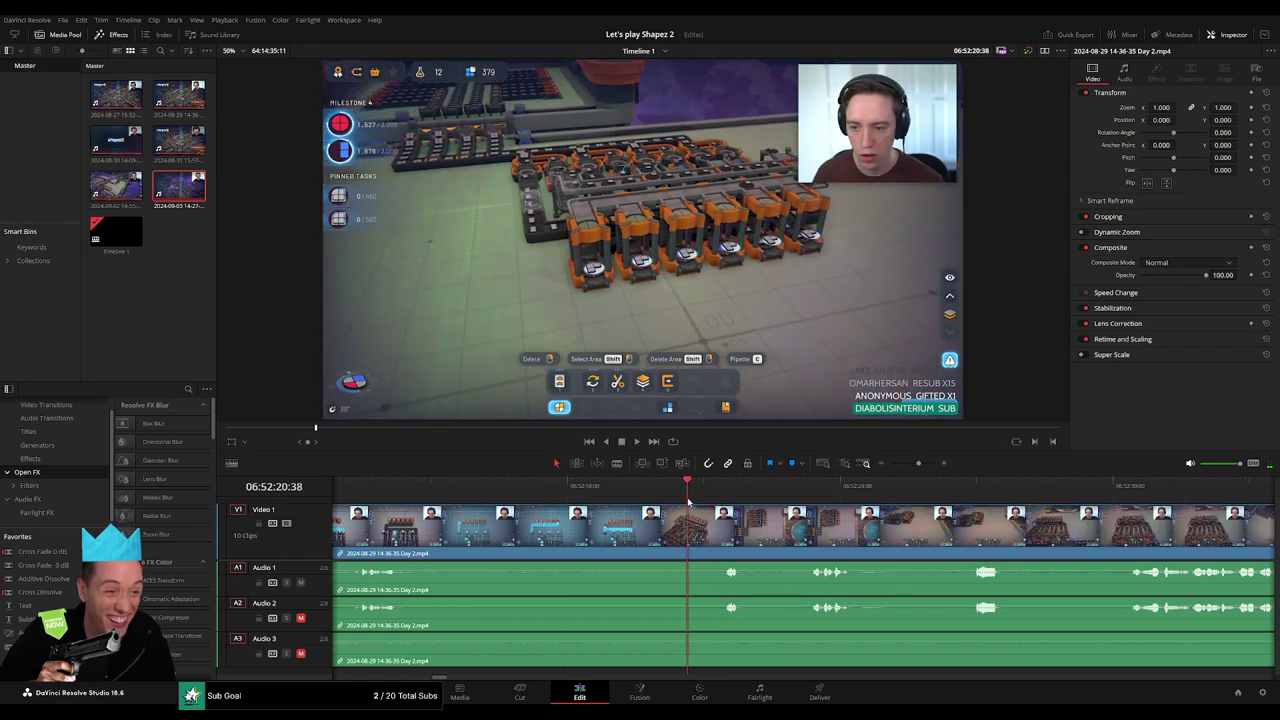
click(680, 502)
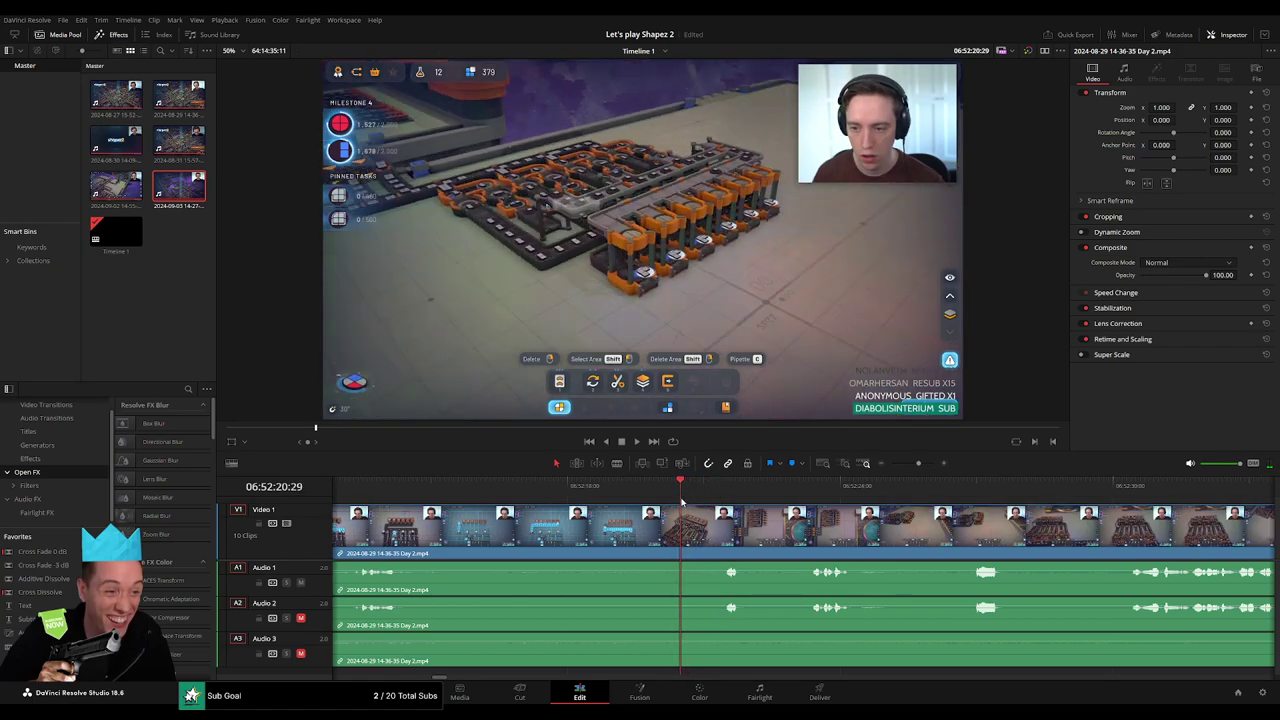
click(682, 503)
Split all tracks at 06:52:20:30 and add fades on either side of the cut
key(ctrl+b)
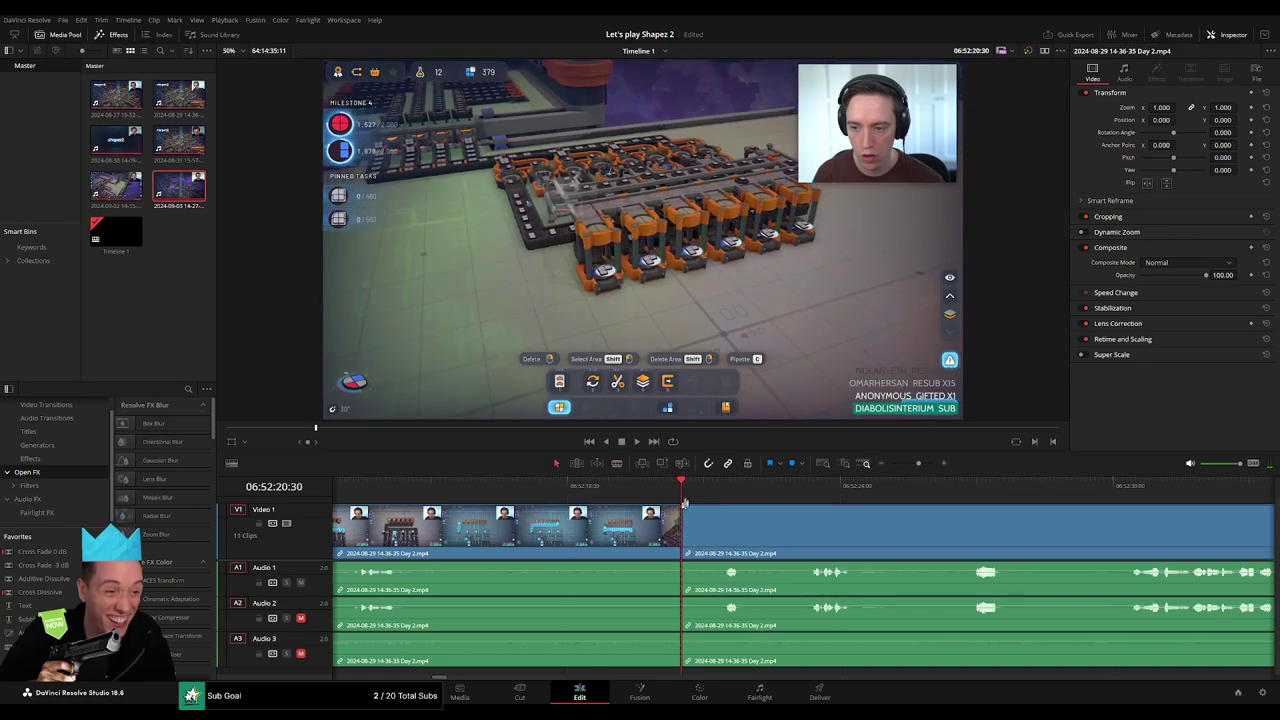
drag(723, 513, 675, 511)
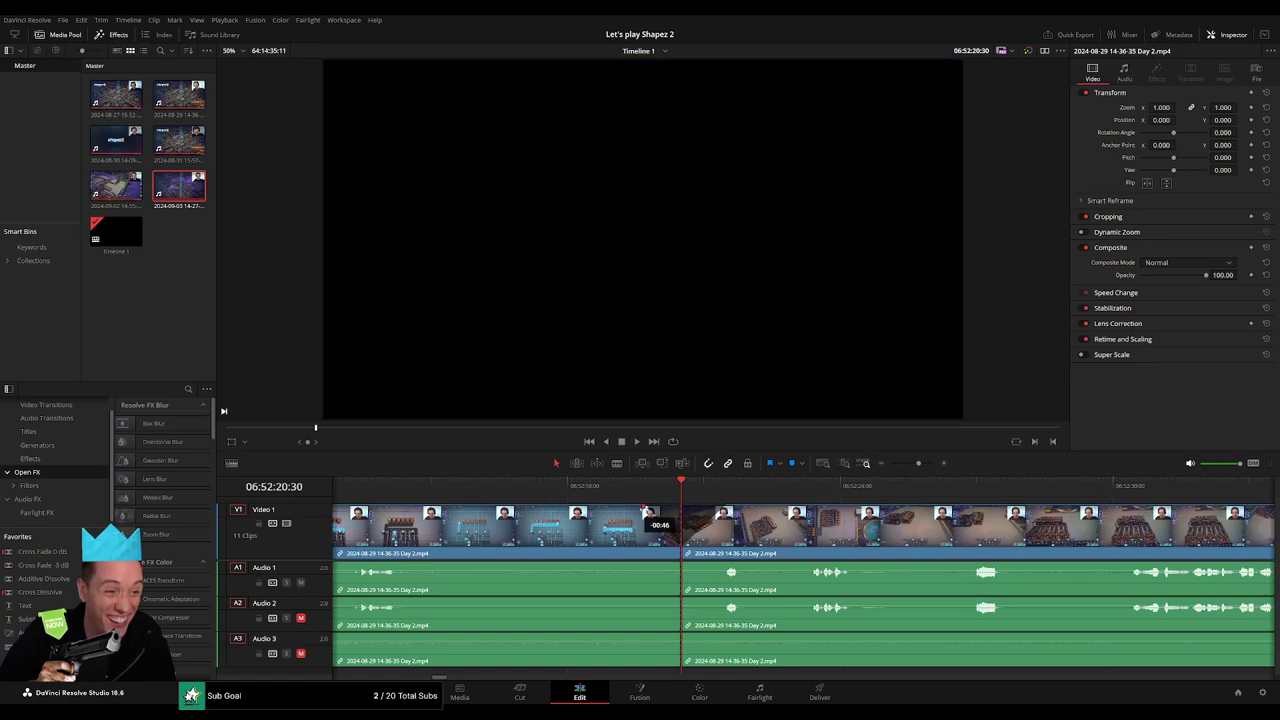
drag(678, 563, 636, 561)
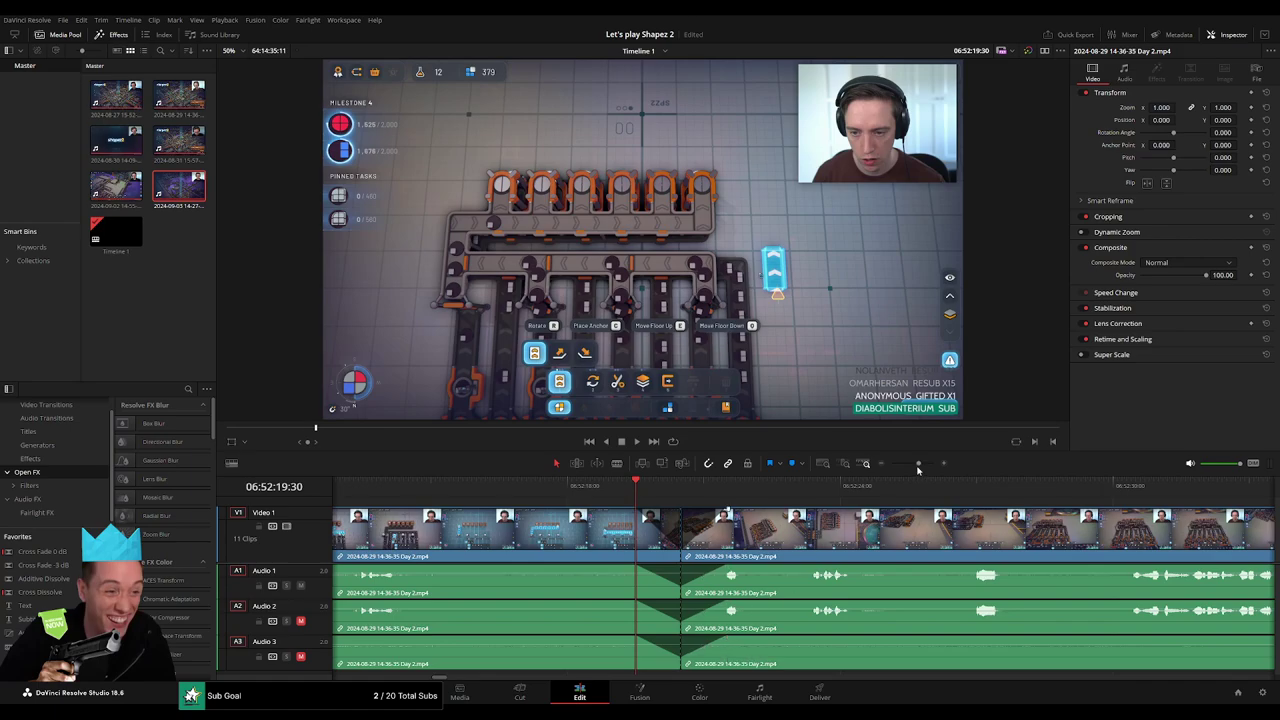
drag(918, 463, 890, 463)
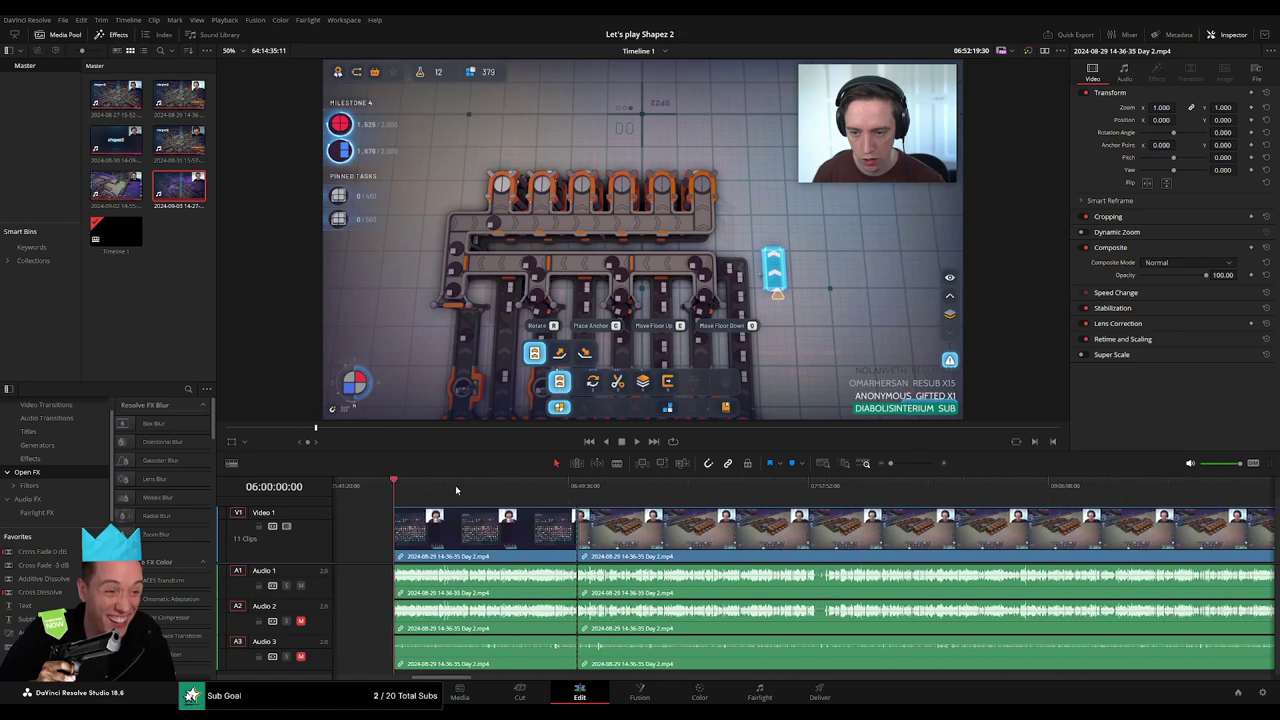
Shorten the Video 1 track and move the clips to start exactly at 08:00:00:00, then play
scroll(695, 530, right, 5)
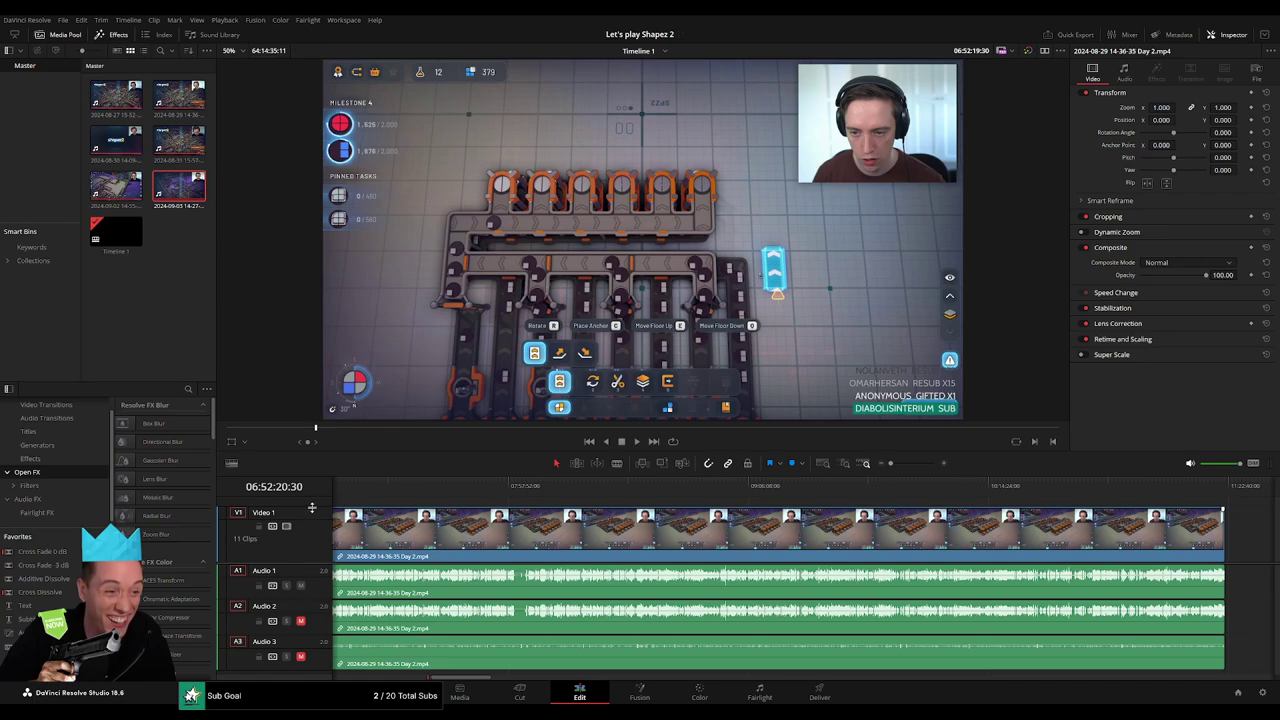
drag(312, 508, 310, 553)
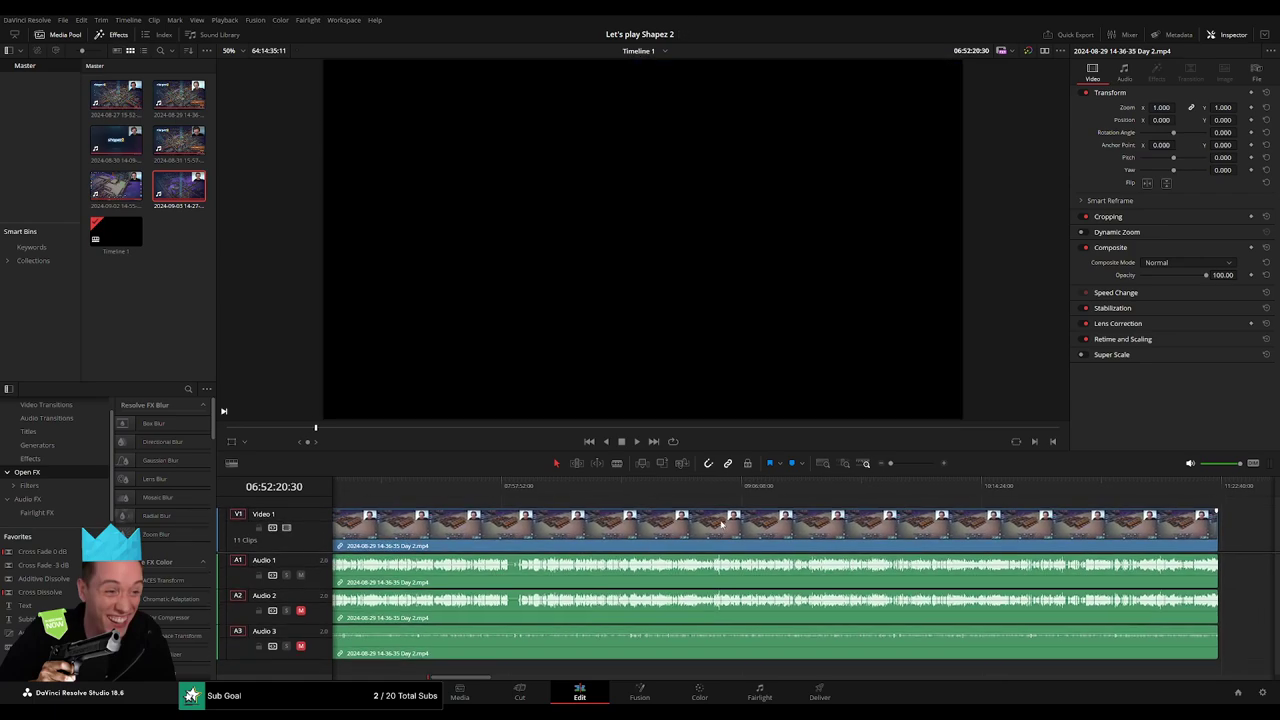
mouse_move(640, 530)
mouse_down()
mouse_move(1048, 537)
mouse_move(677, 538)
mouse_up()
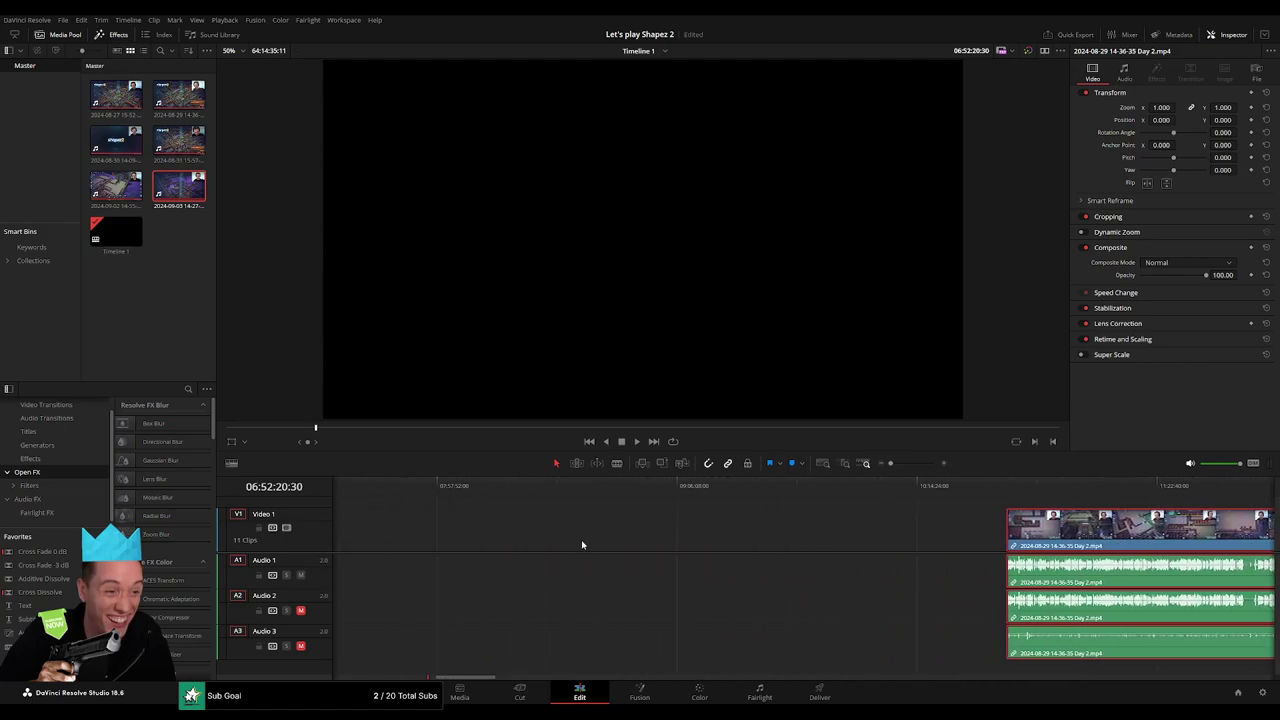
drag(677, 538, 646, 539)
click(646, 539)
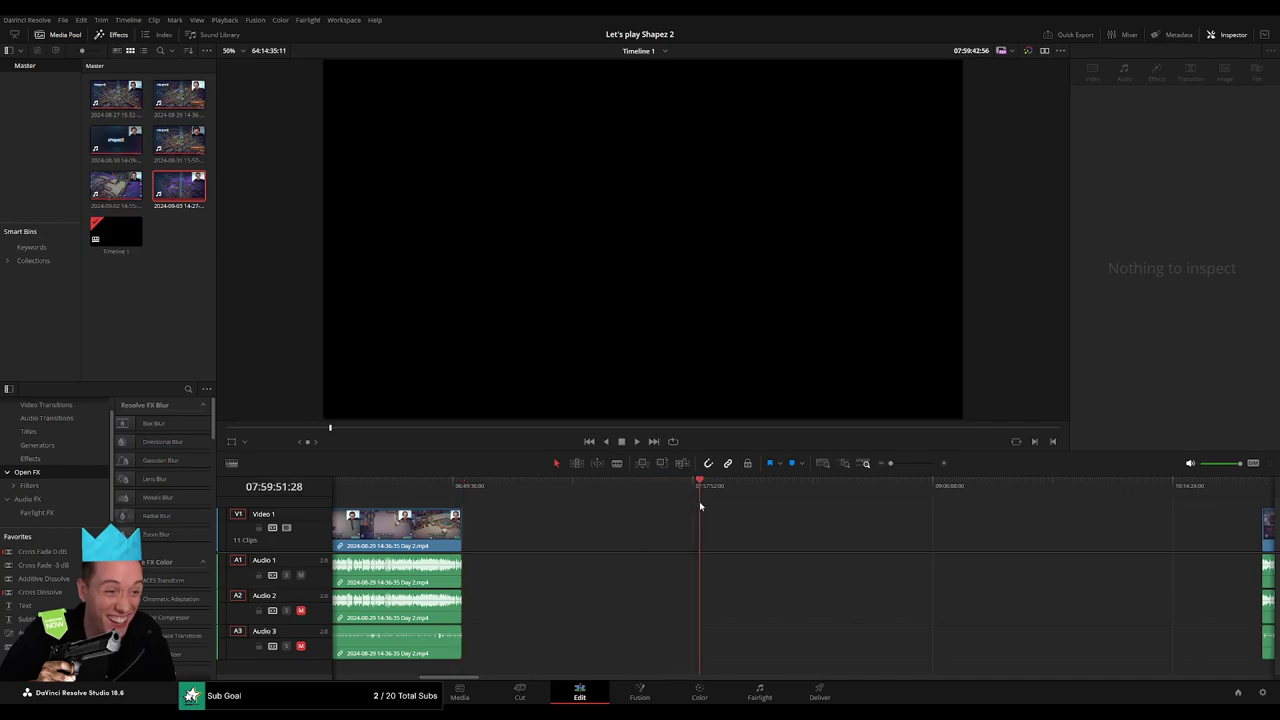
scroll(793, 547, right, 5)
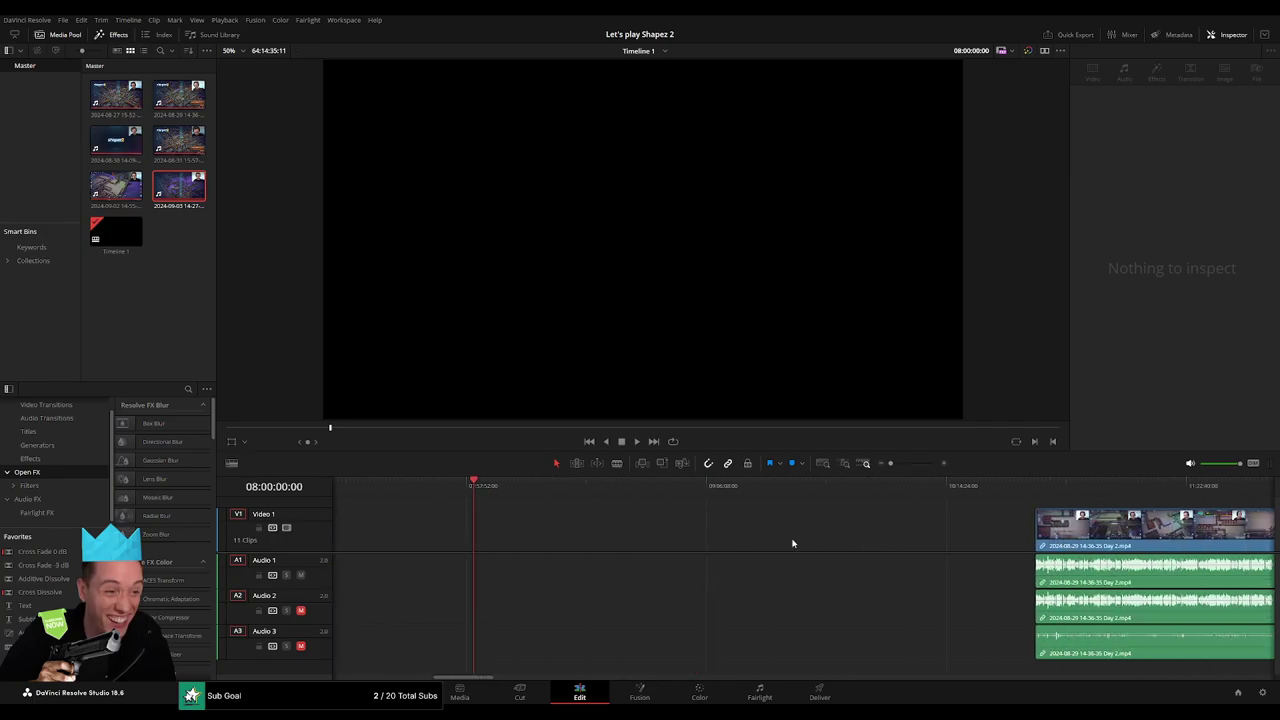
drag(1108, 541, 529, 507)
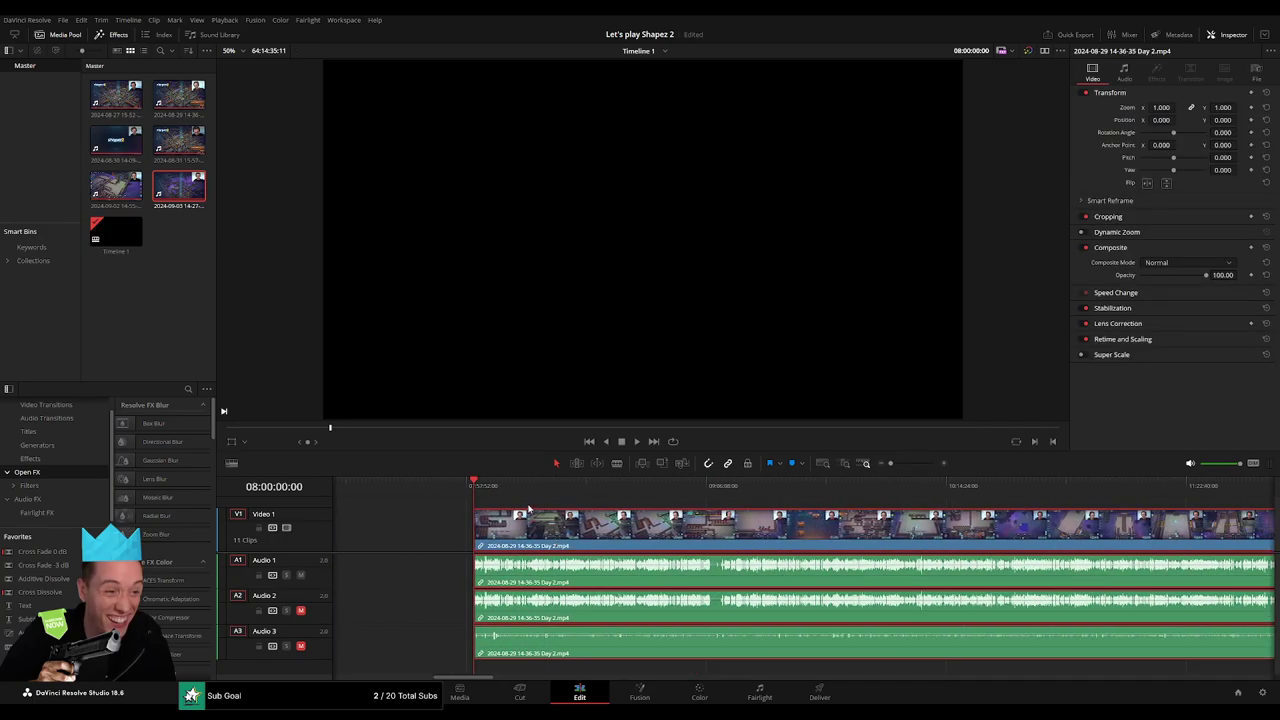
key(space)
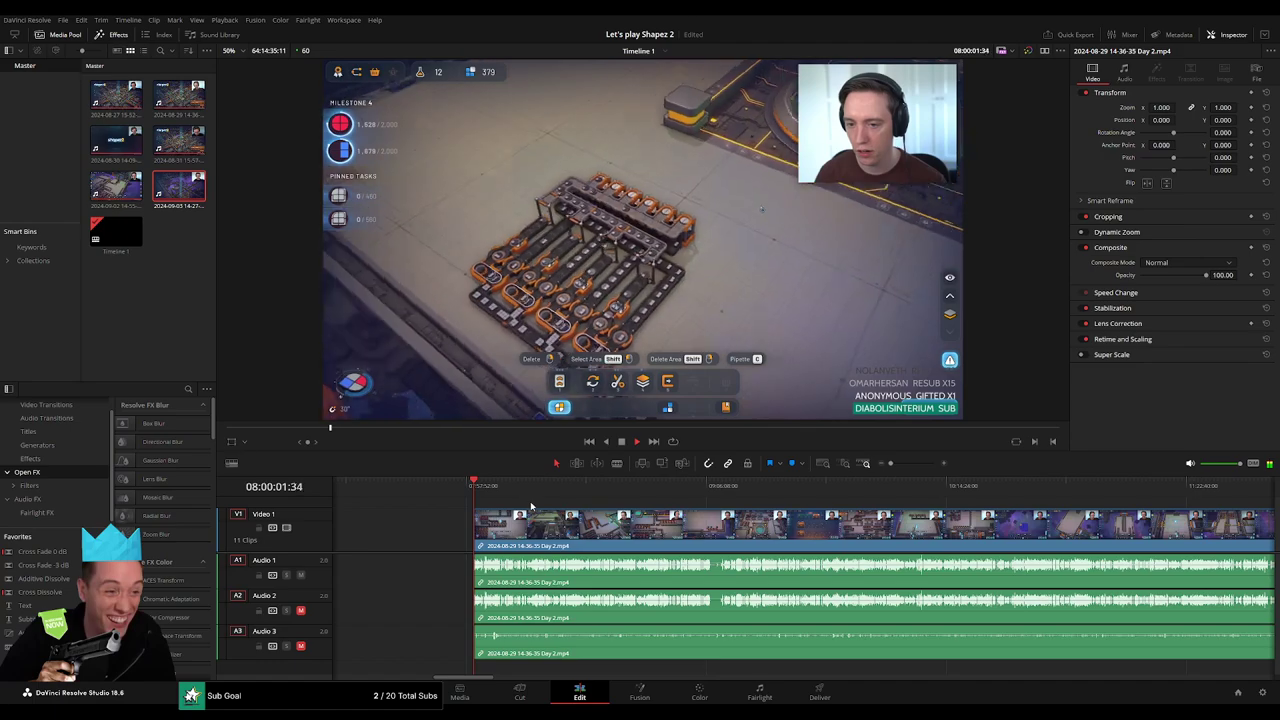
Zoom in and scan the footage around 08:52 for the Tasks and Milestones screens
drag(531, 500, 656, 510)
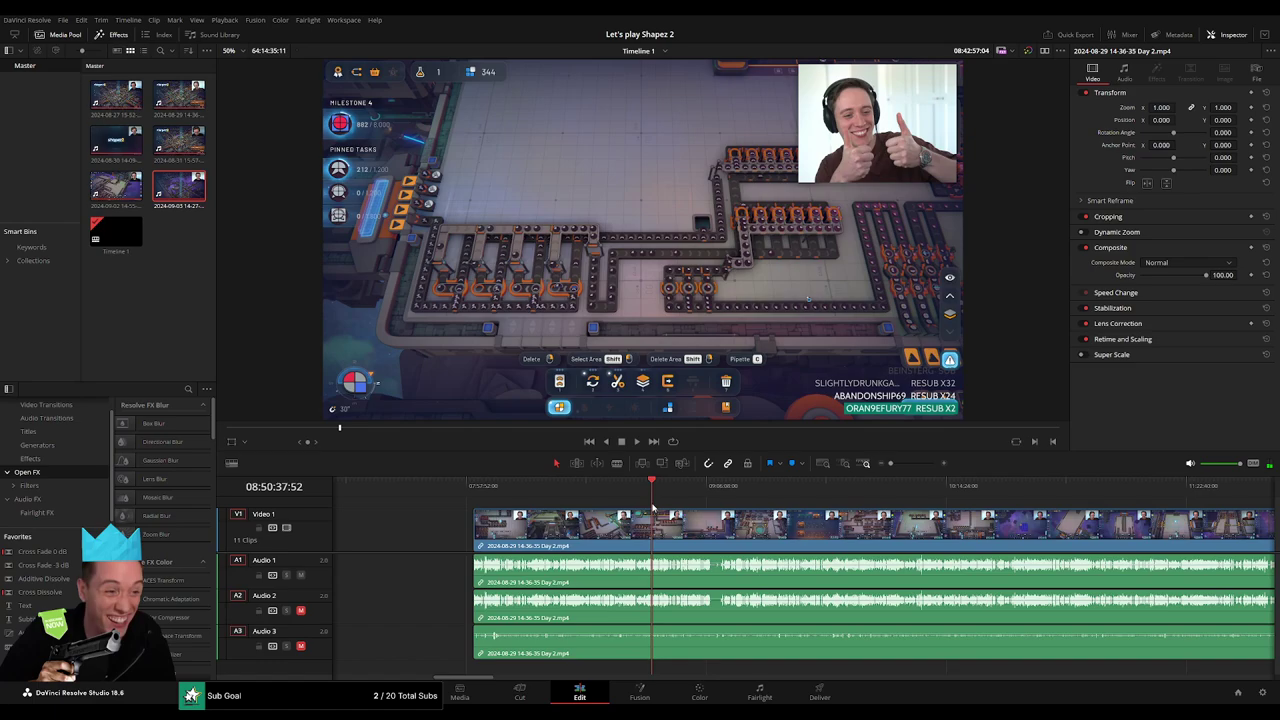
key(space)
key(shift+z)
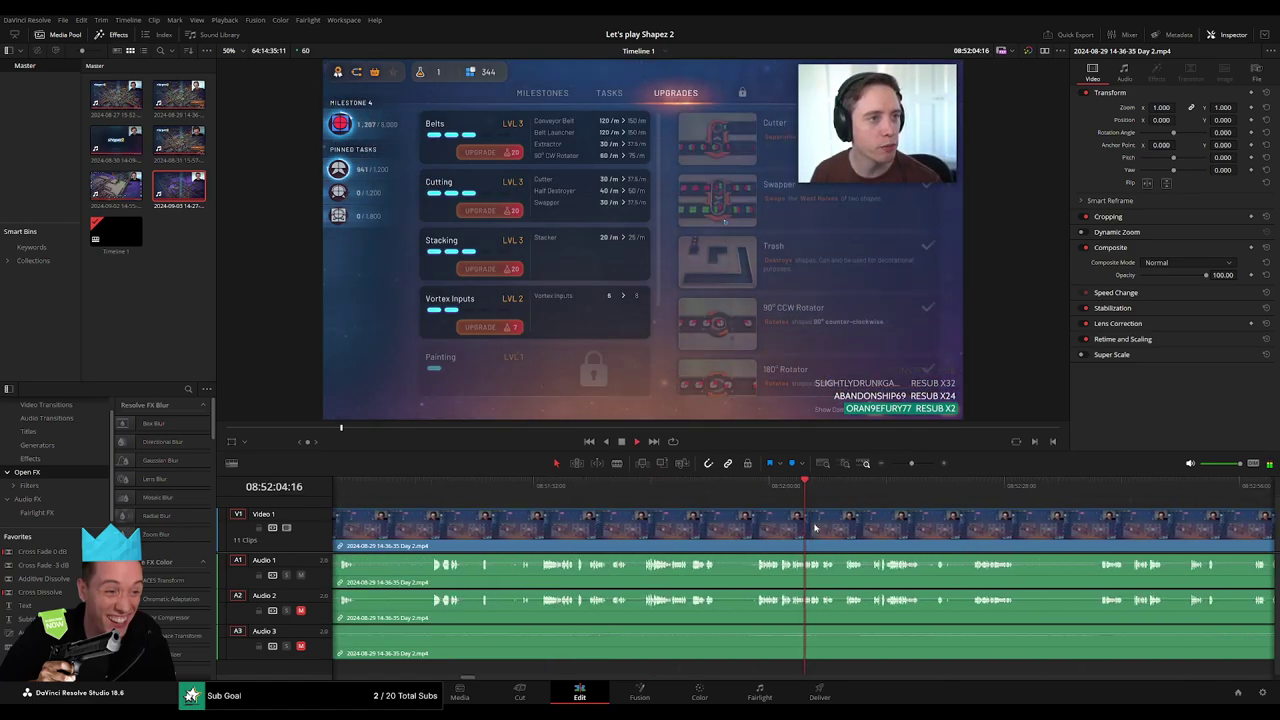
click(720, 487)
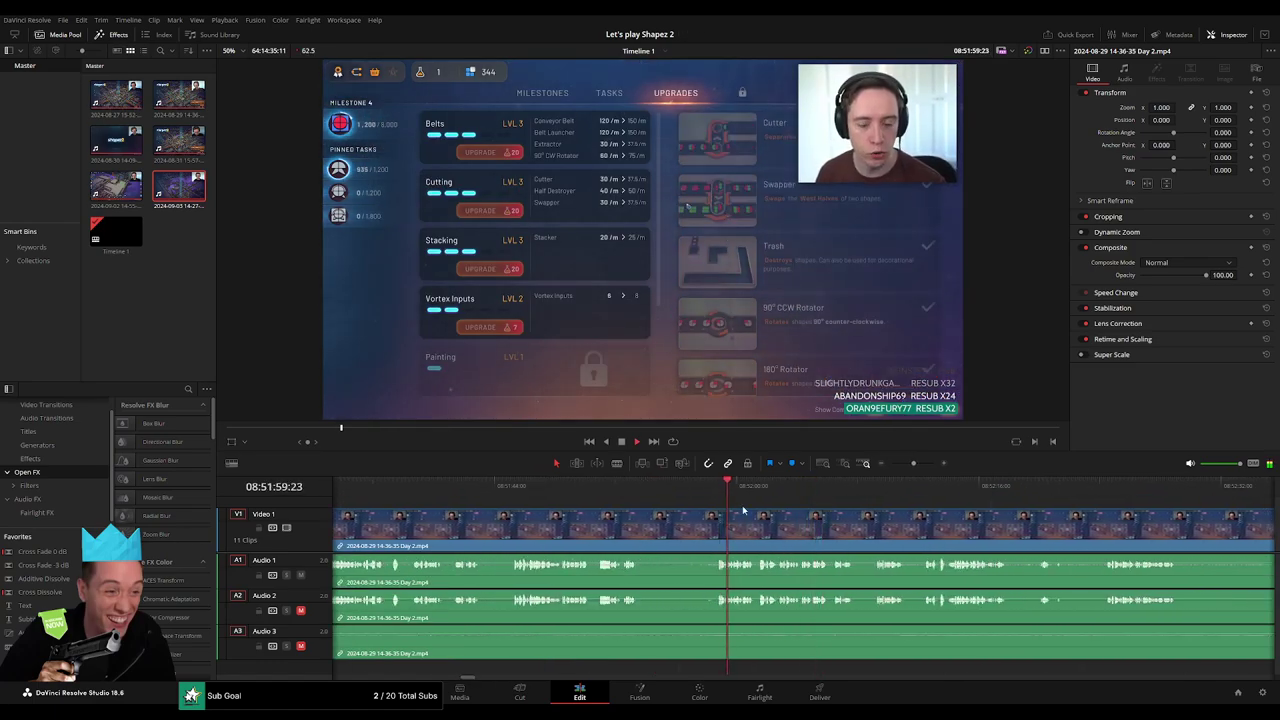
scroll(575, 510, right, 3)
scroll(575, 510, right, 2)
click(673, 484)
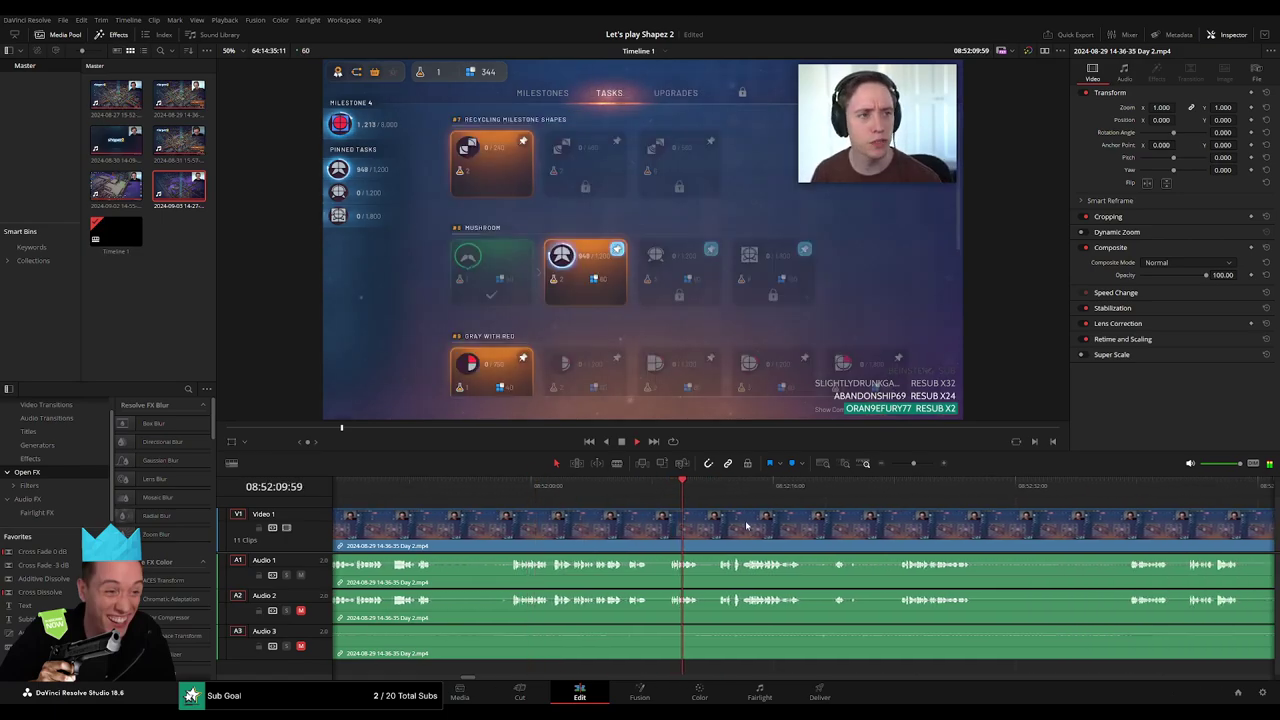
scroll(598, 505, right, 3)
click(588, 490)
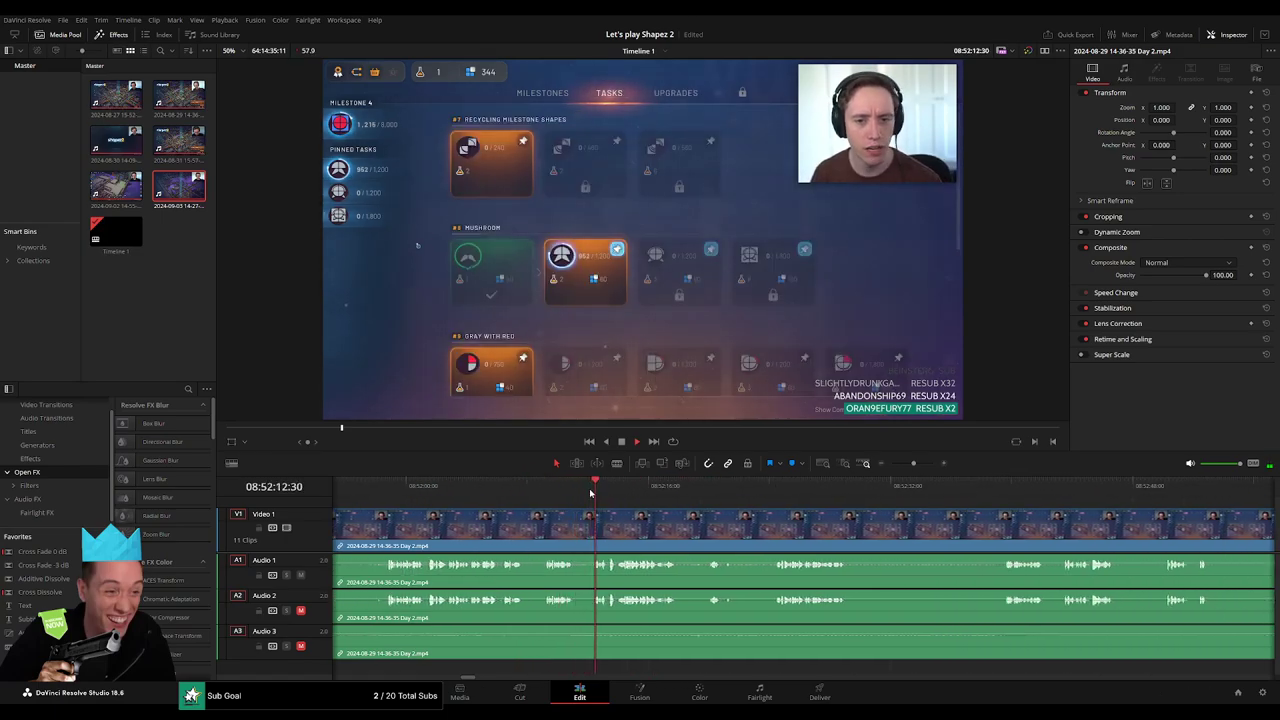
click(550, 497)
click(670, 498)
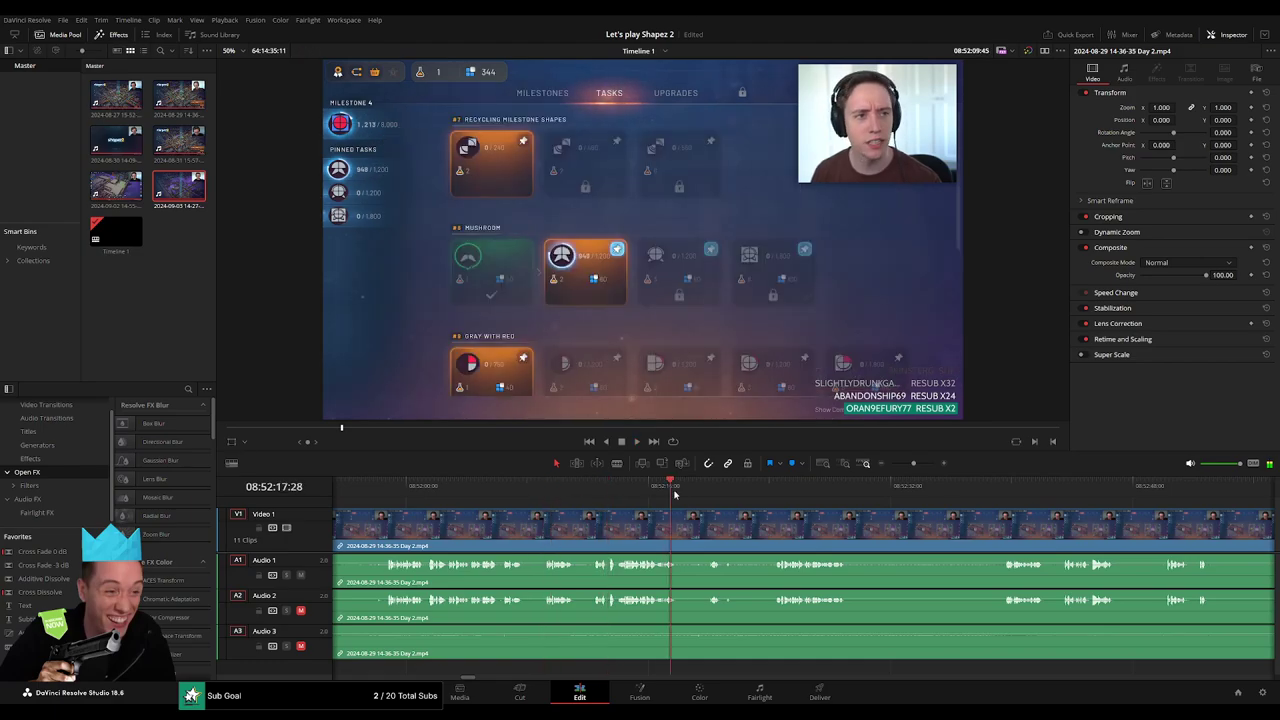
click(711, 500)
click(776, 490)
Park the playhead on the Tasks screen at 08:52:08:30
key(space)
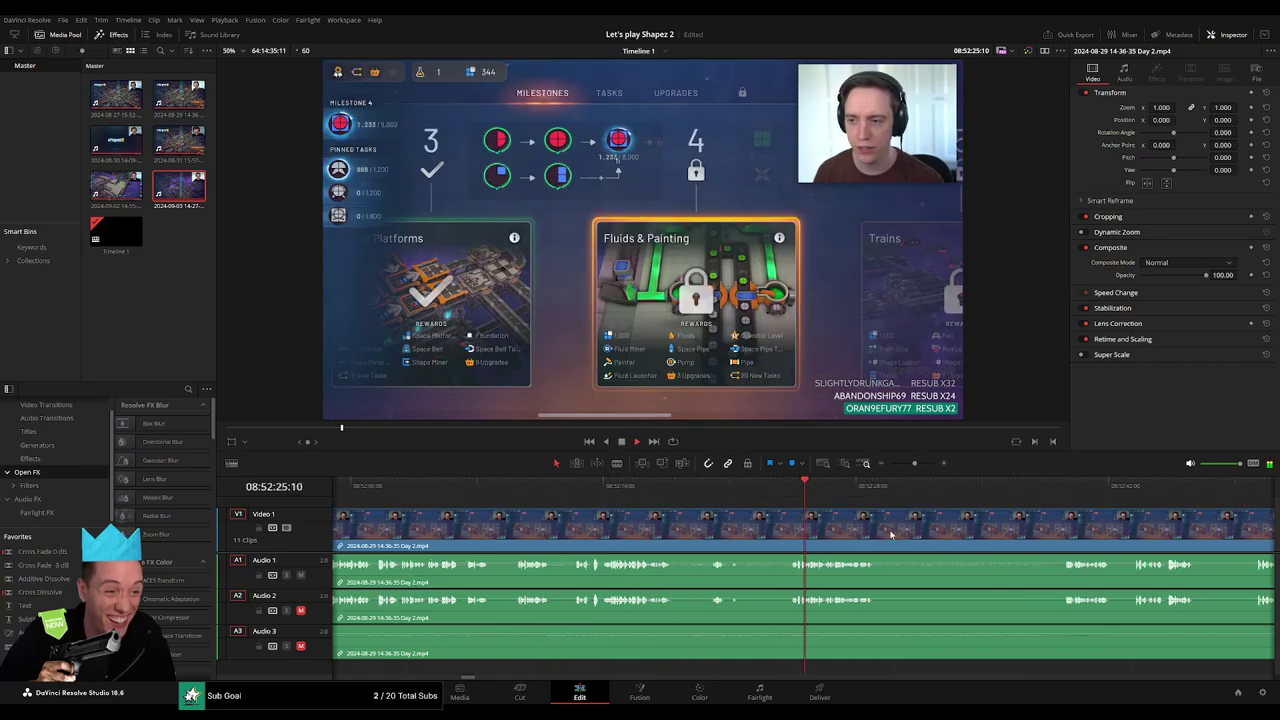
scroll(890, 533, up, 1)
click(636, 497)
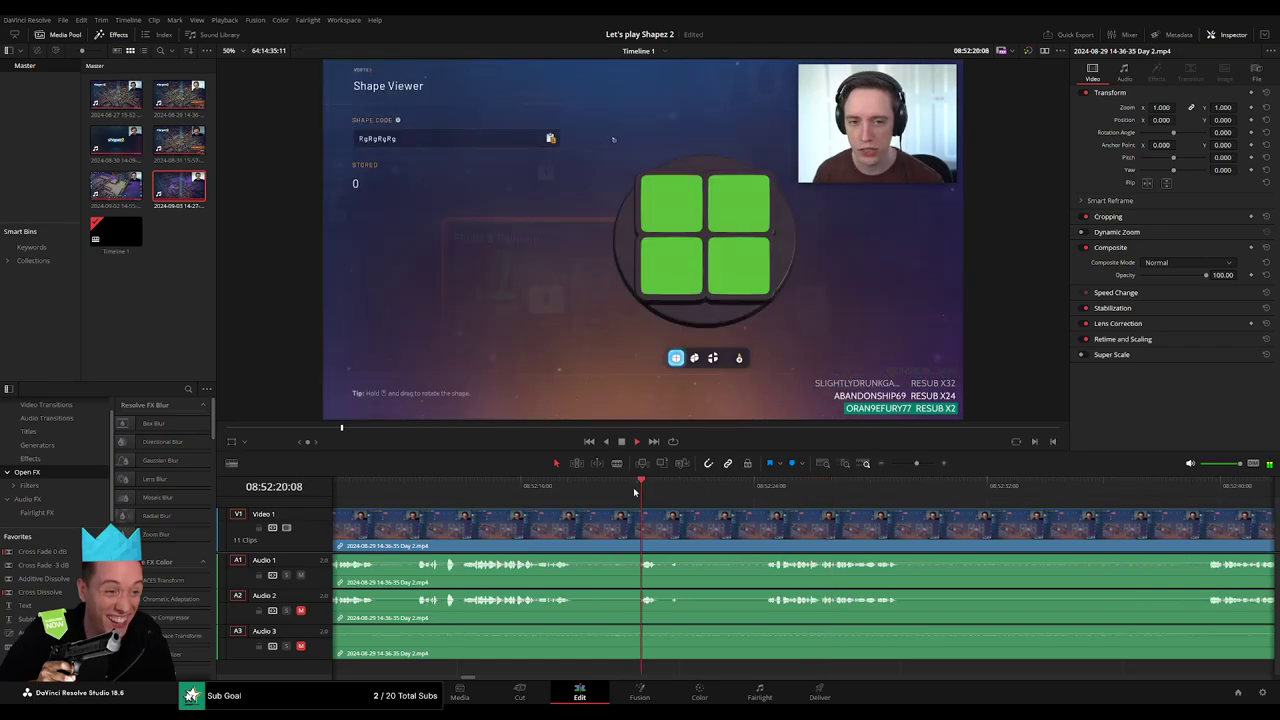
scroll(697, 529, up, 1)
click(478, 490)
scroll(480, 500, down, 1)
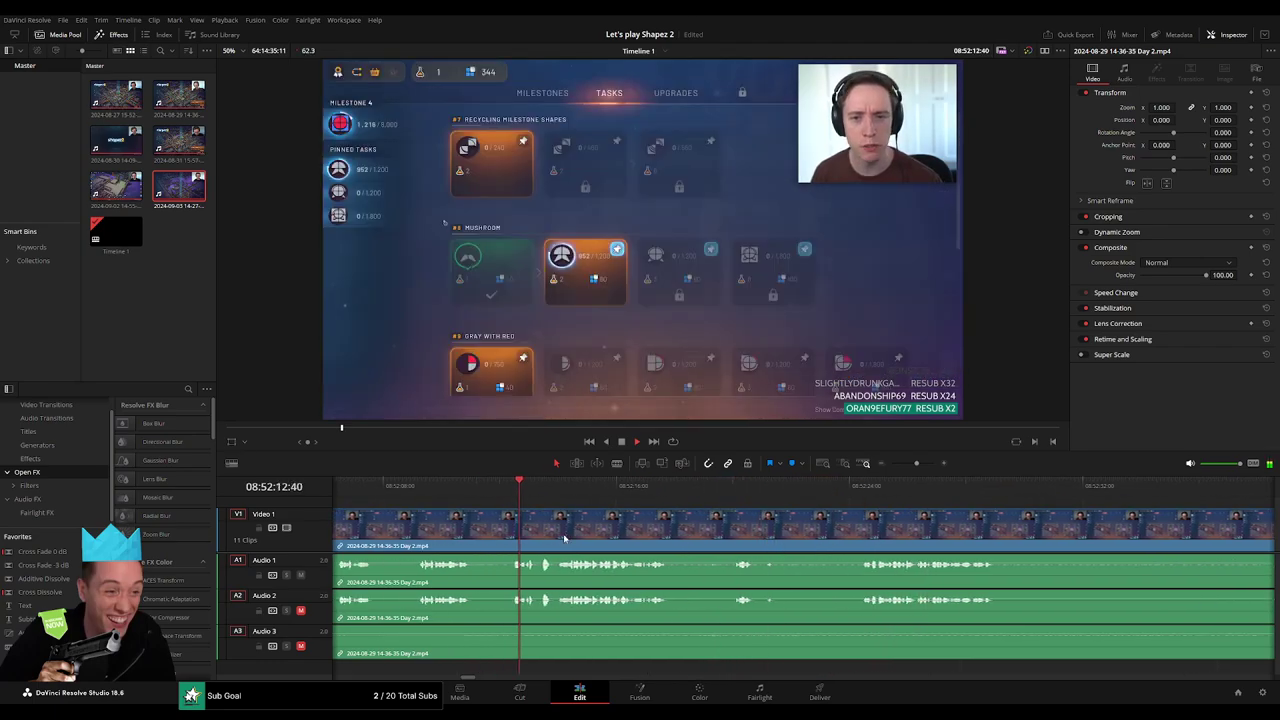
click(629, 496)
click(631, 496)
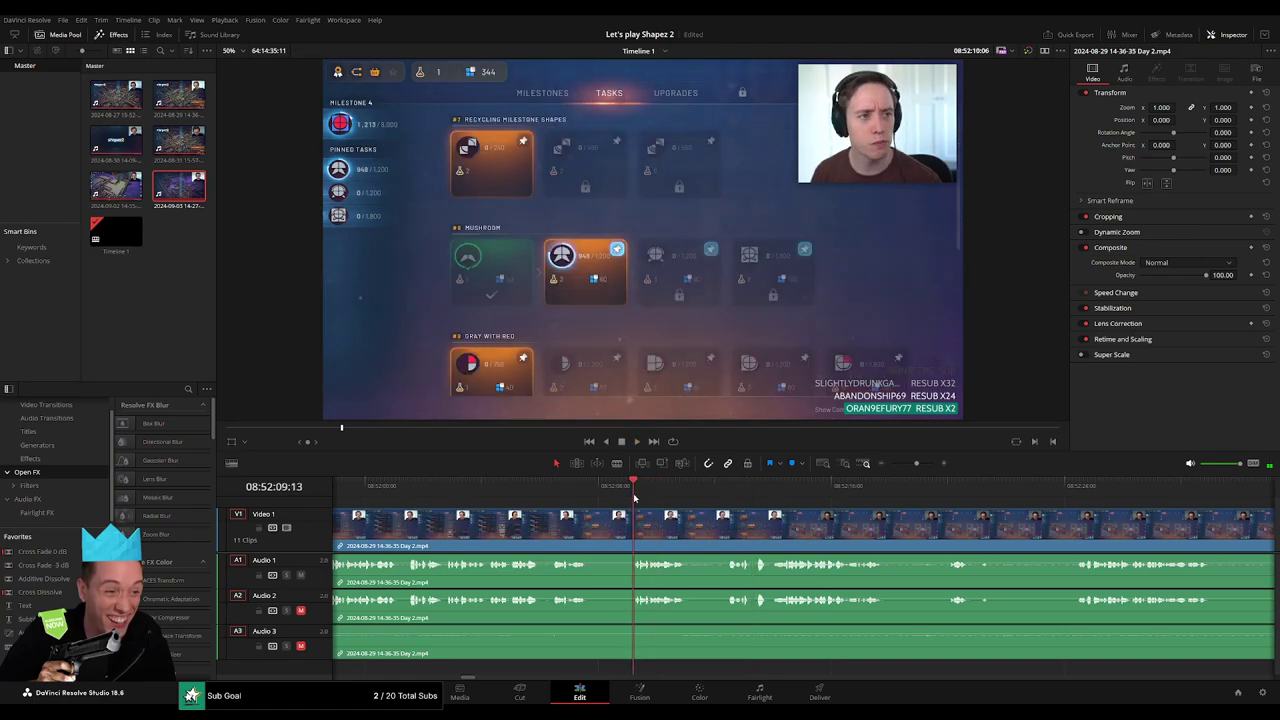
drag(634, 497, 615, 503)
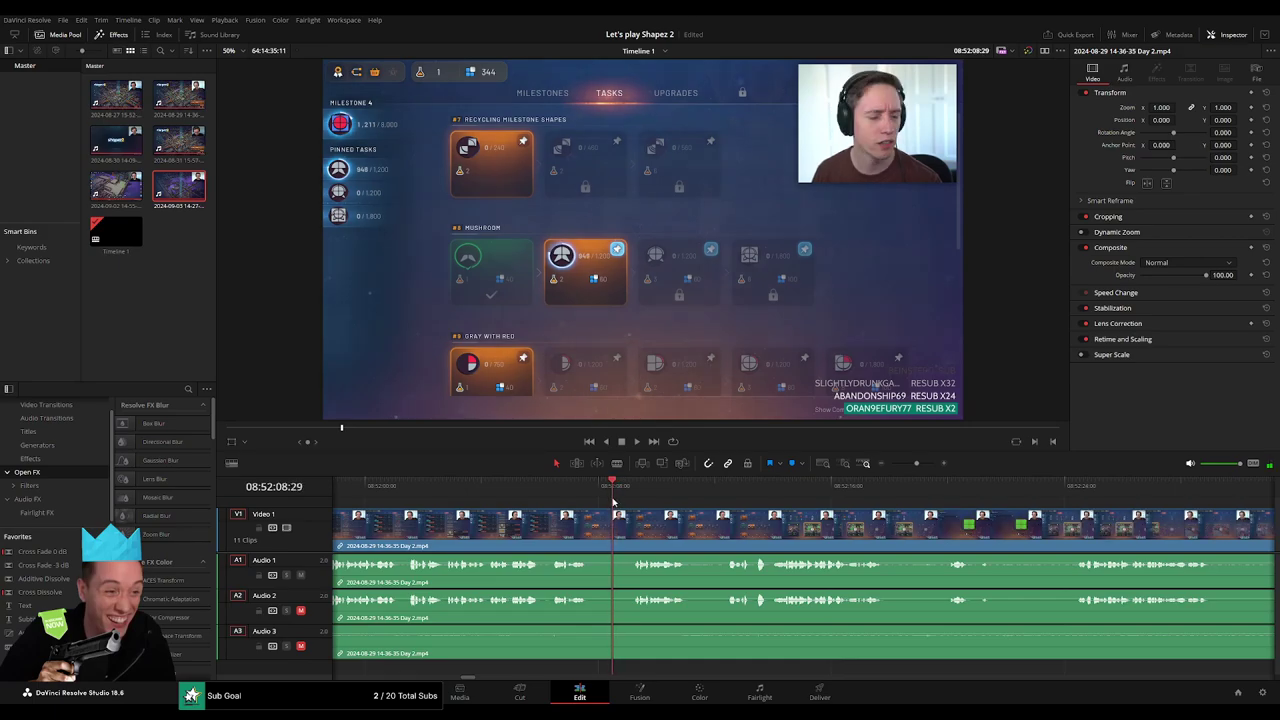
Cut the clips at 08:52:08:30 and add a fade on the clip after the cut
click(617, 528)
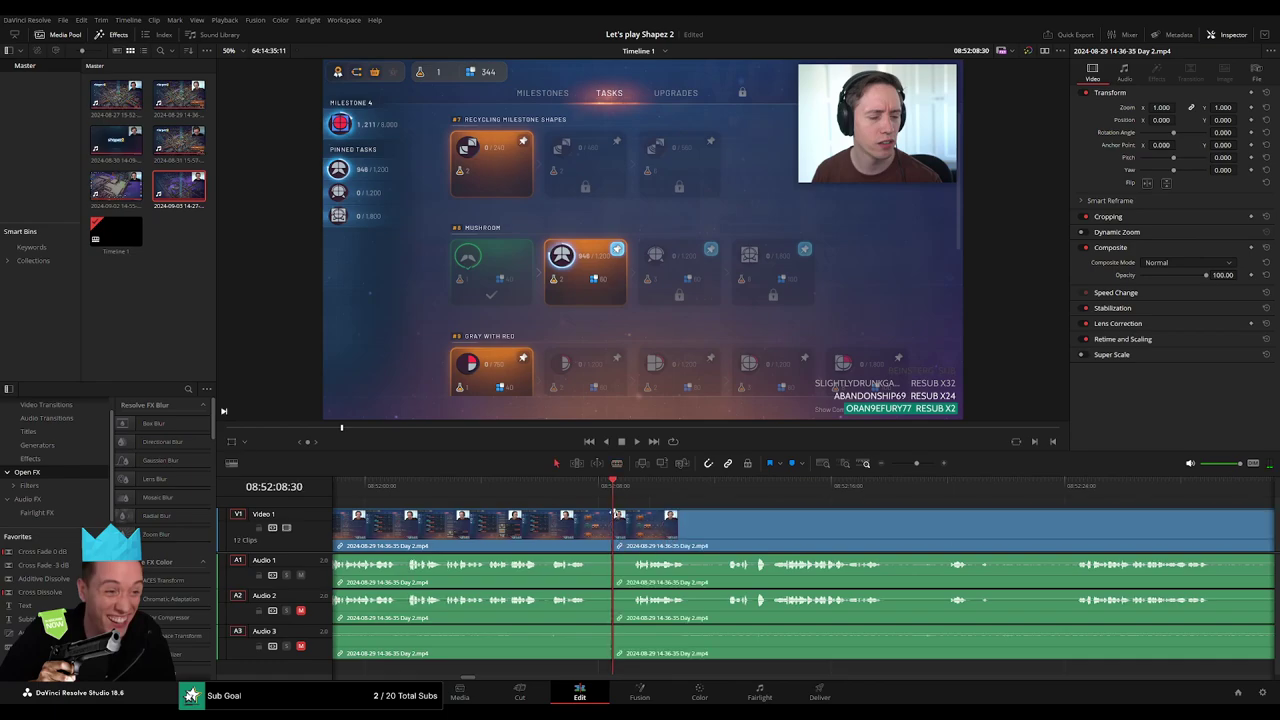
key(a)
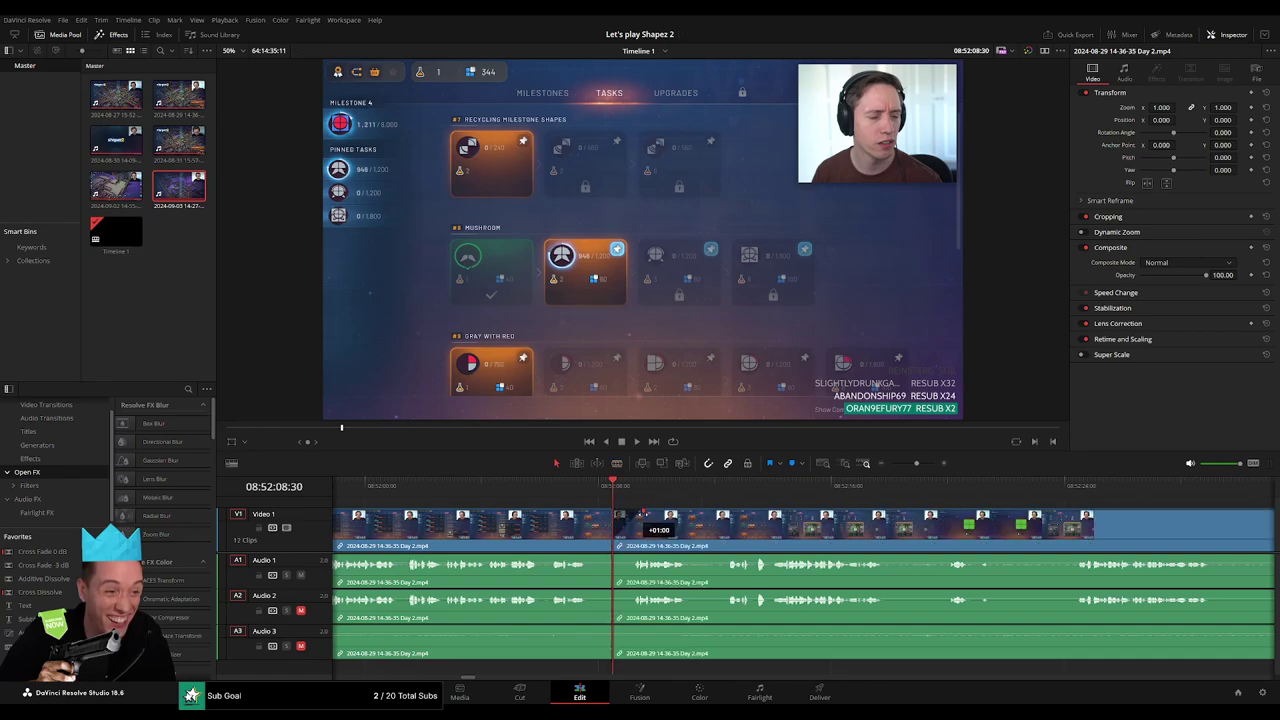
drag(643, 512, 578, 514)
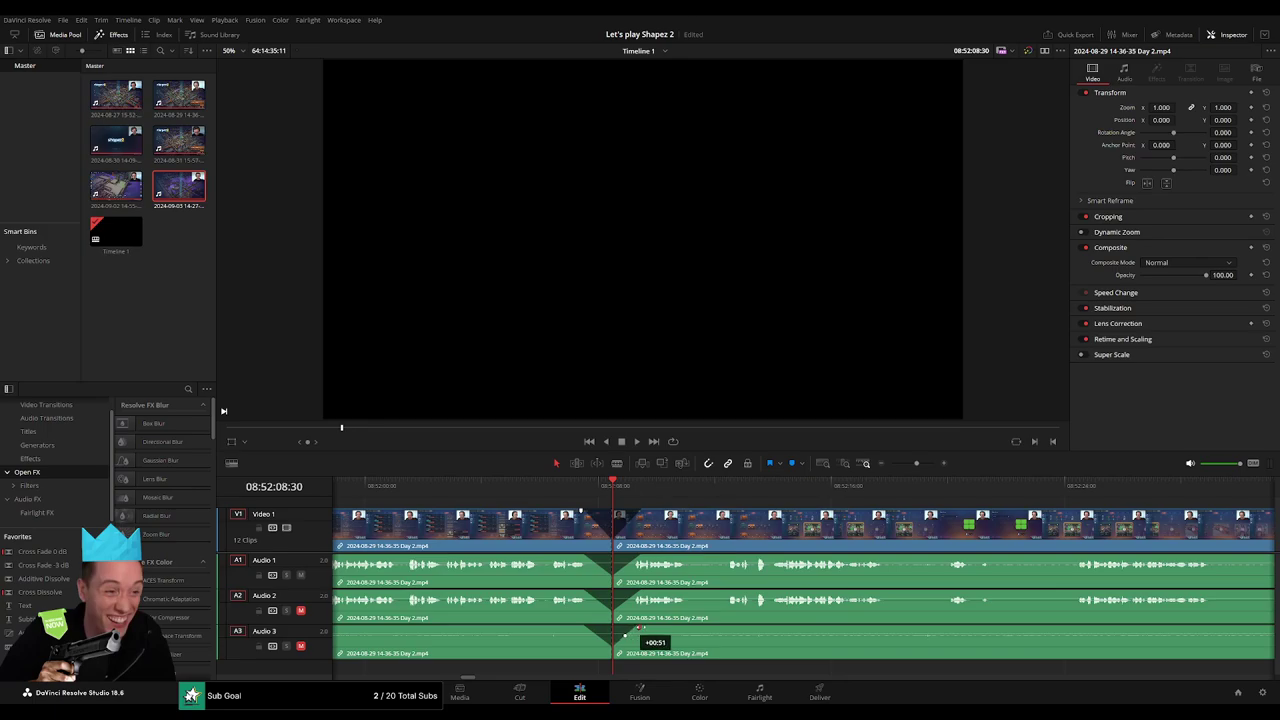
Slide the gameplay clip group out, then pull it back left to start at 10:00:00:00
scroll(895, 488, down, 5)
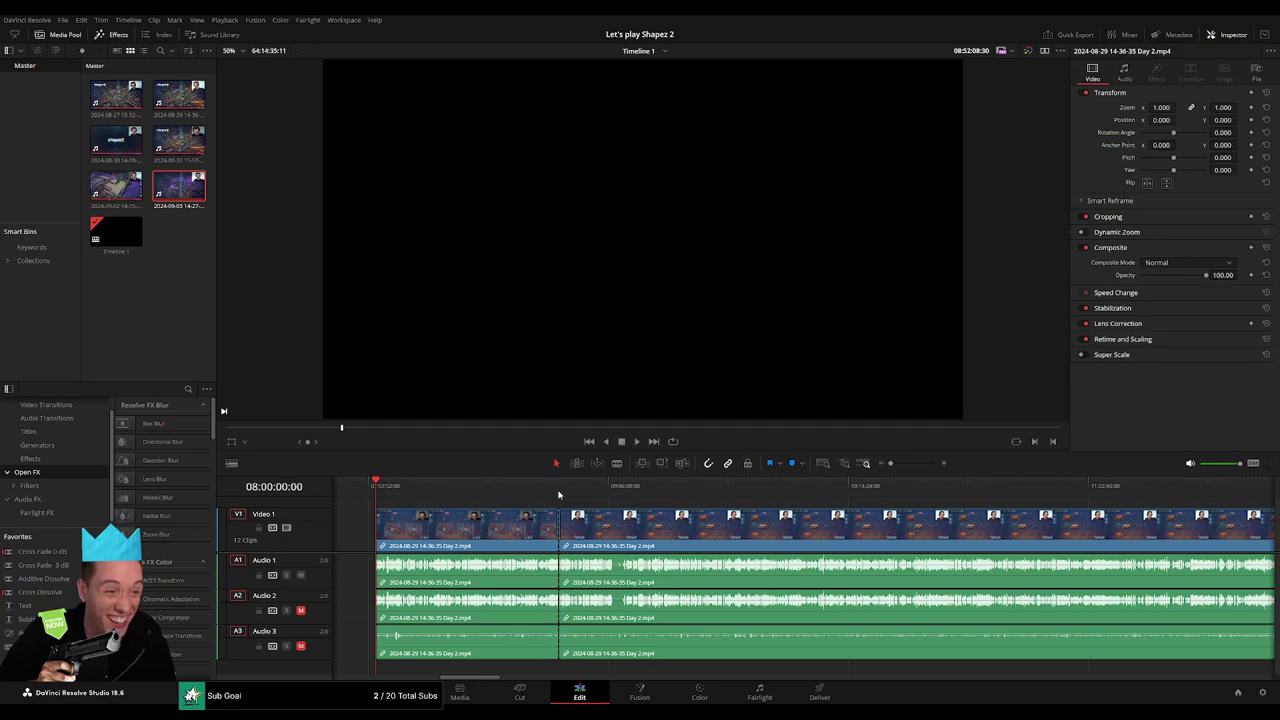
drag(558, 494, 978, 543)
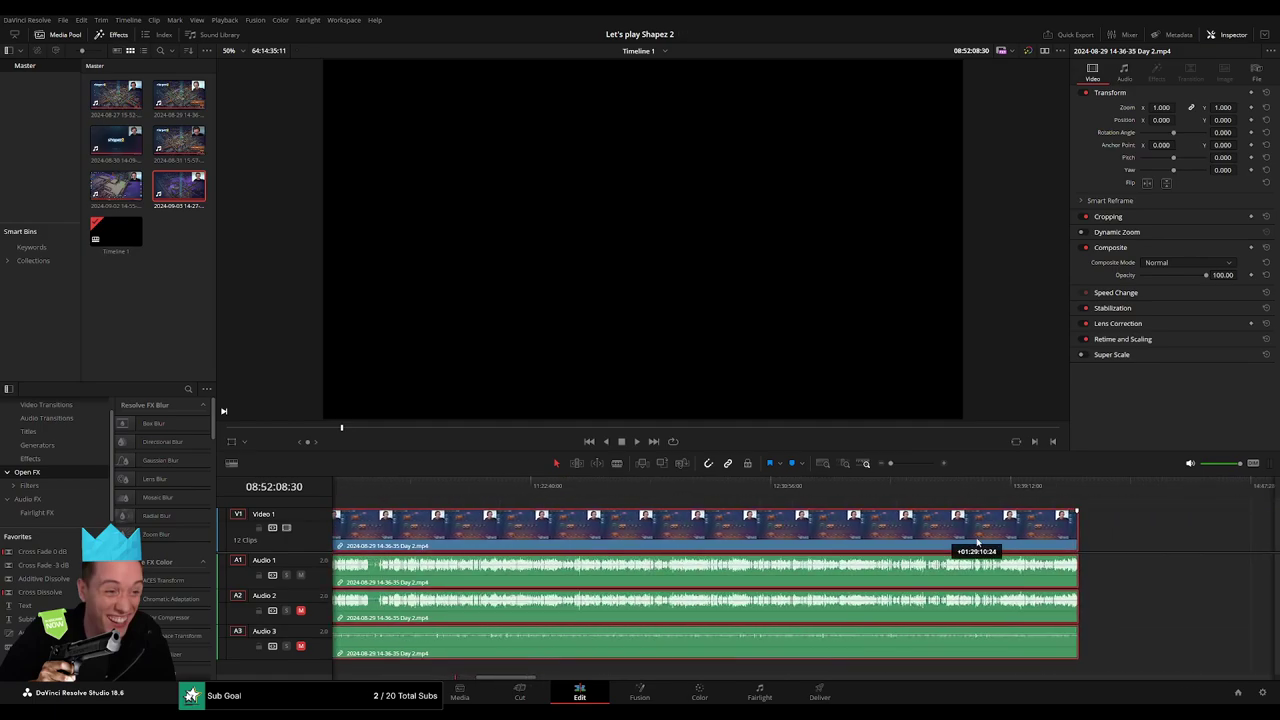
drag(978, 543, 587, 543)
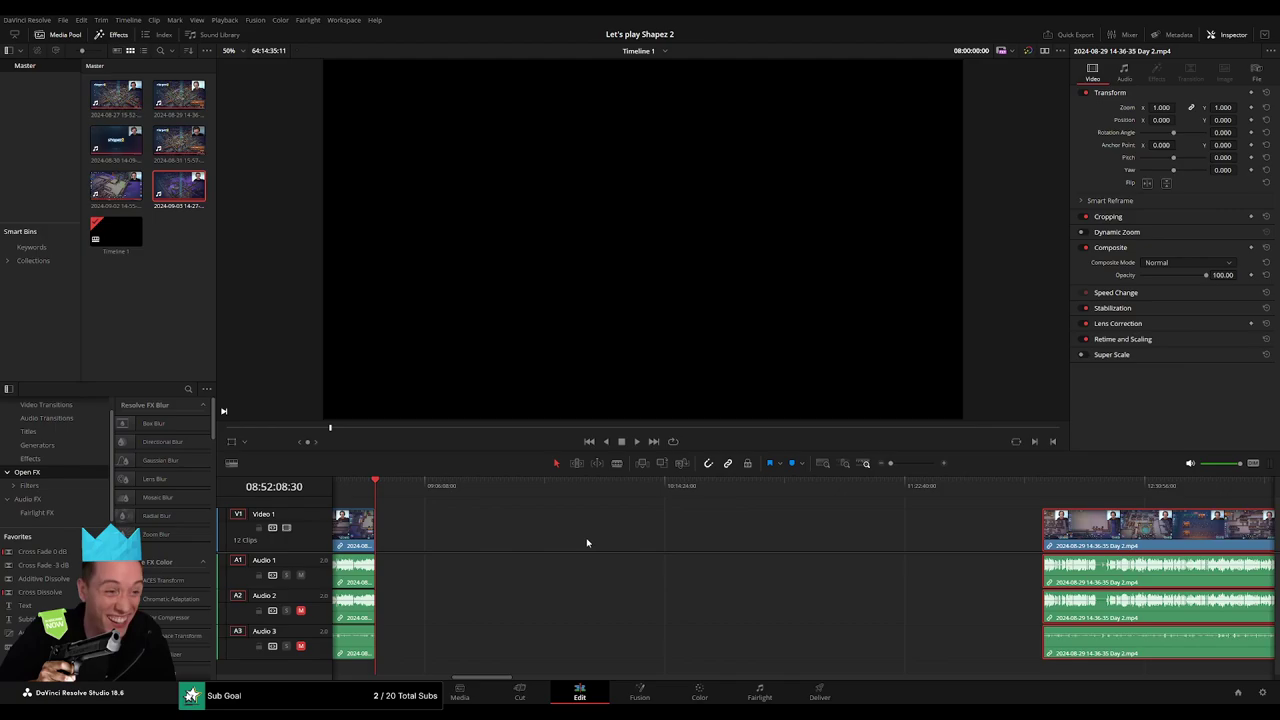
click(519, 528)
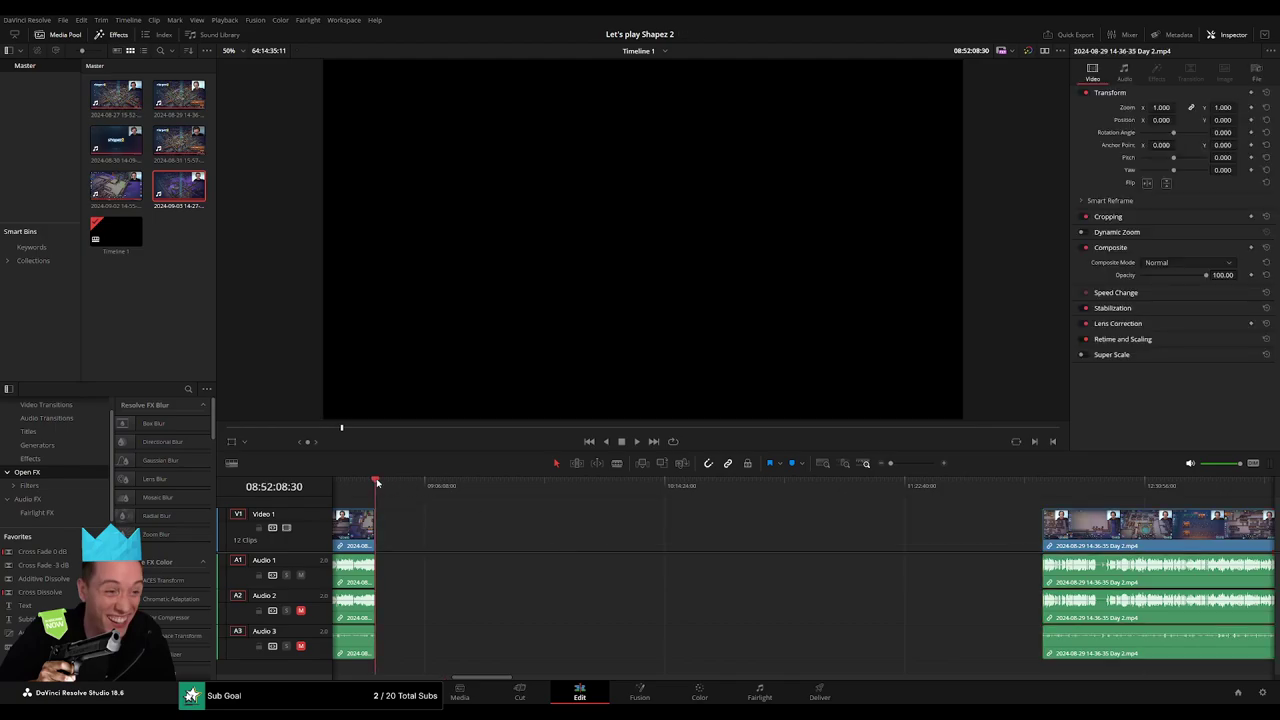
drag(377, 483, 615, 515)
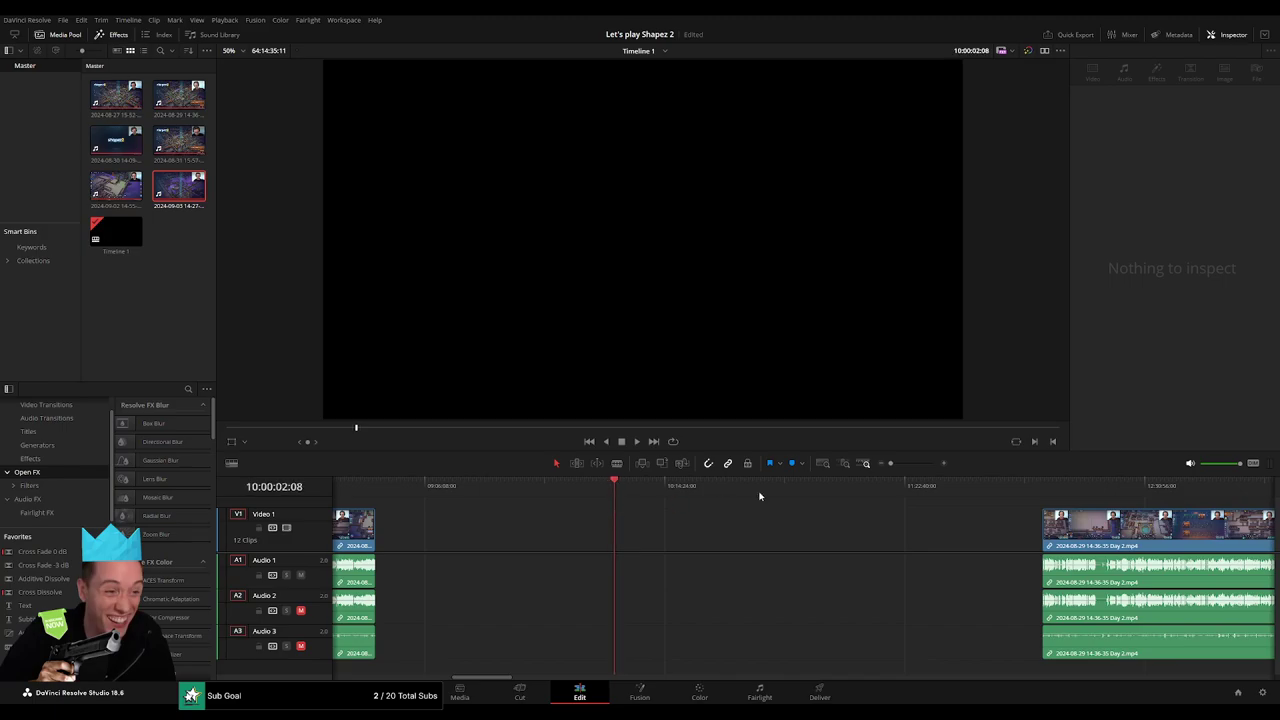
drag(891, 466, 896, 466)
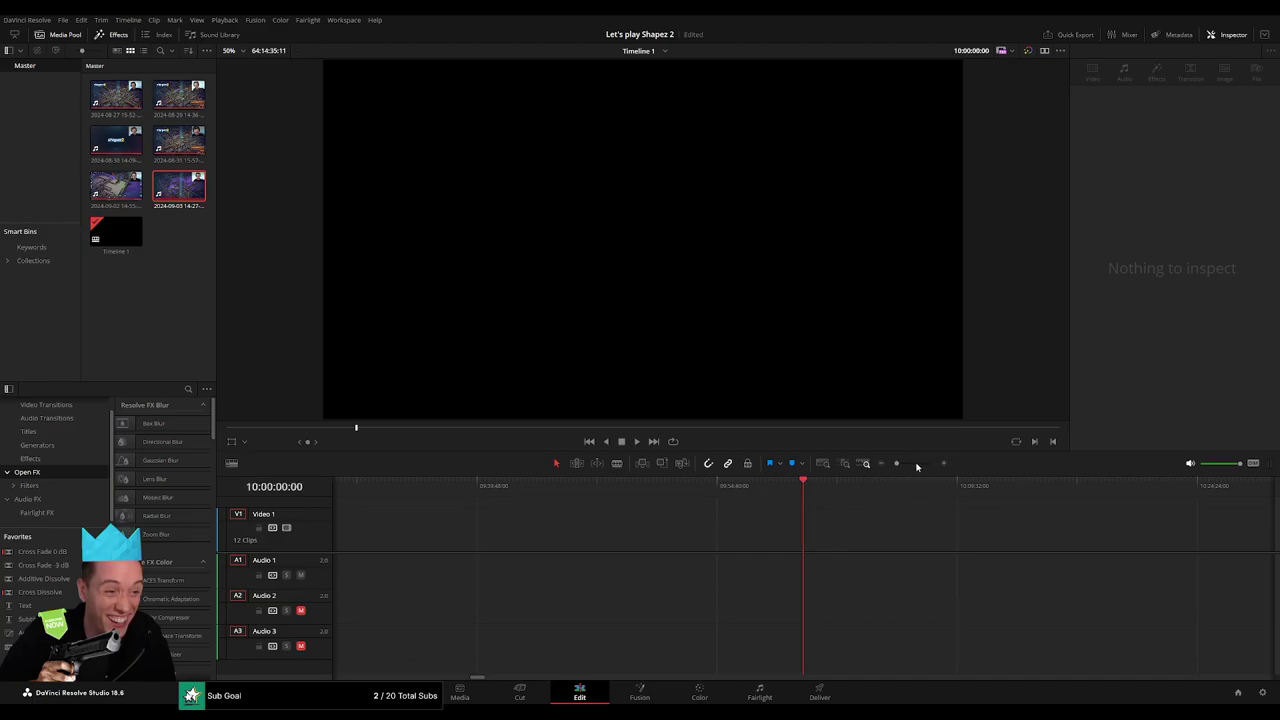
drag(968, 540, 529, 540)
Play and scrub the footage to locate the idle stretch near 10:15
click(504, 489)
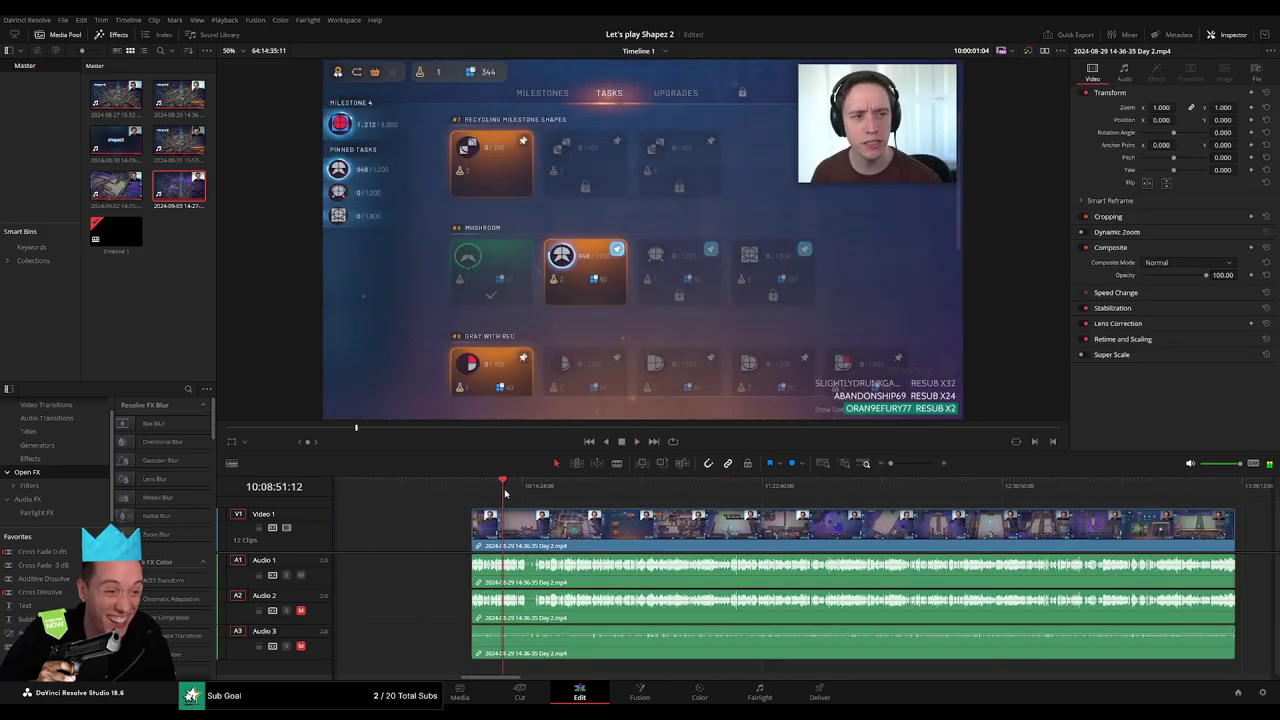
click(520, 489)
key(space)
drag(890, 463, 905, 465)
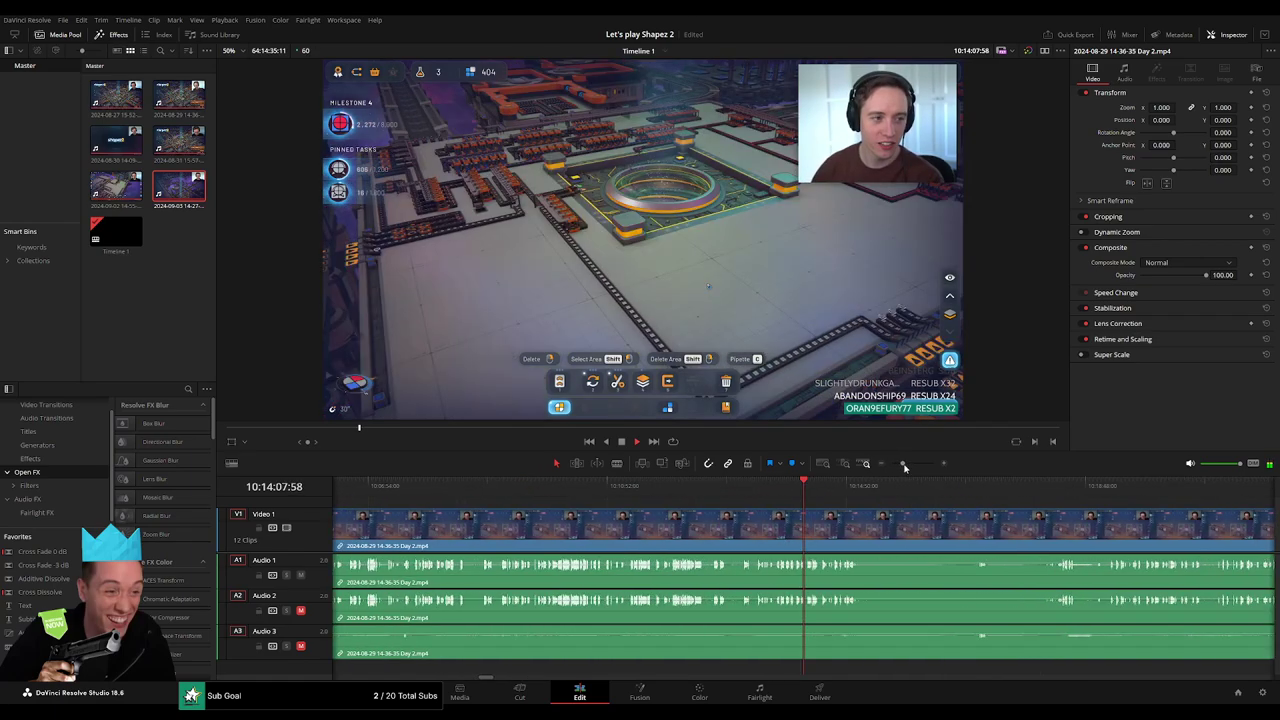
click(844, 486)
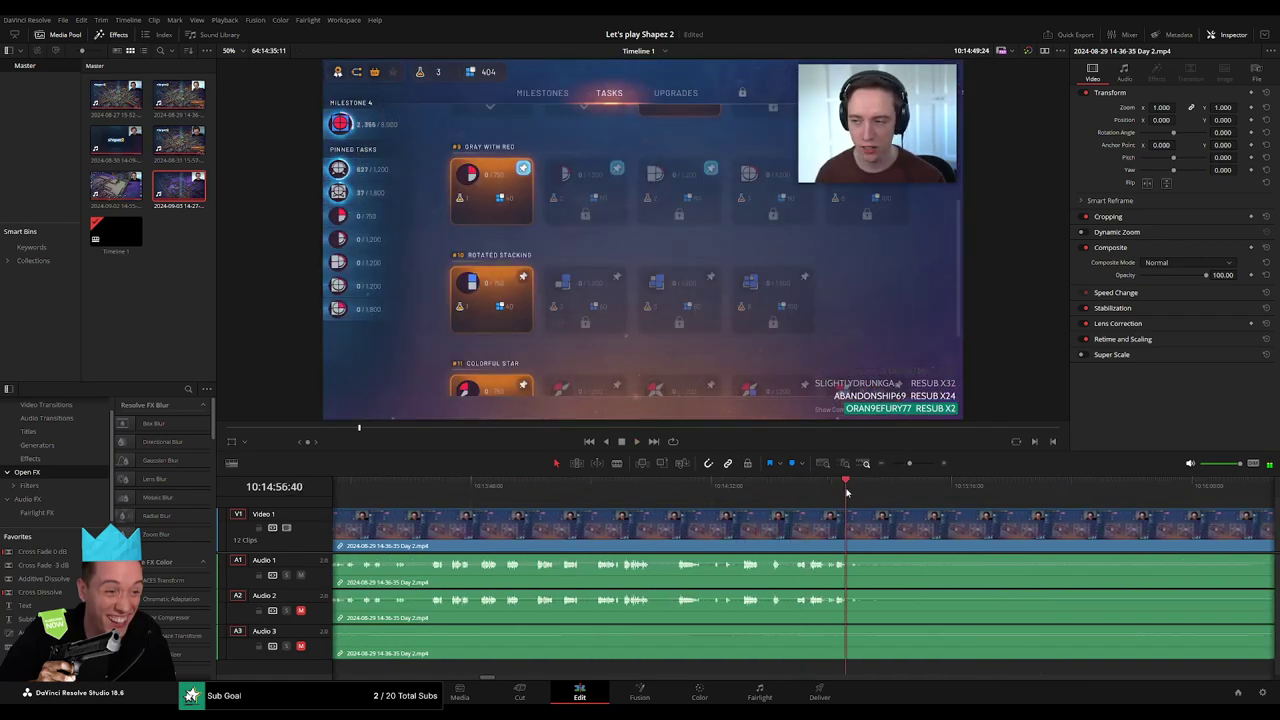
mouse_move(629, 489)
mouse_down()
mouse_move(598, 490)
mouse_move(665, 497)
mouse_up()
Blade the clip at 10:15:12 and again at 10:18:07 around the idle section
key(b)
click(665, 525)
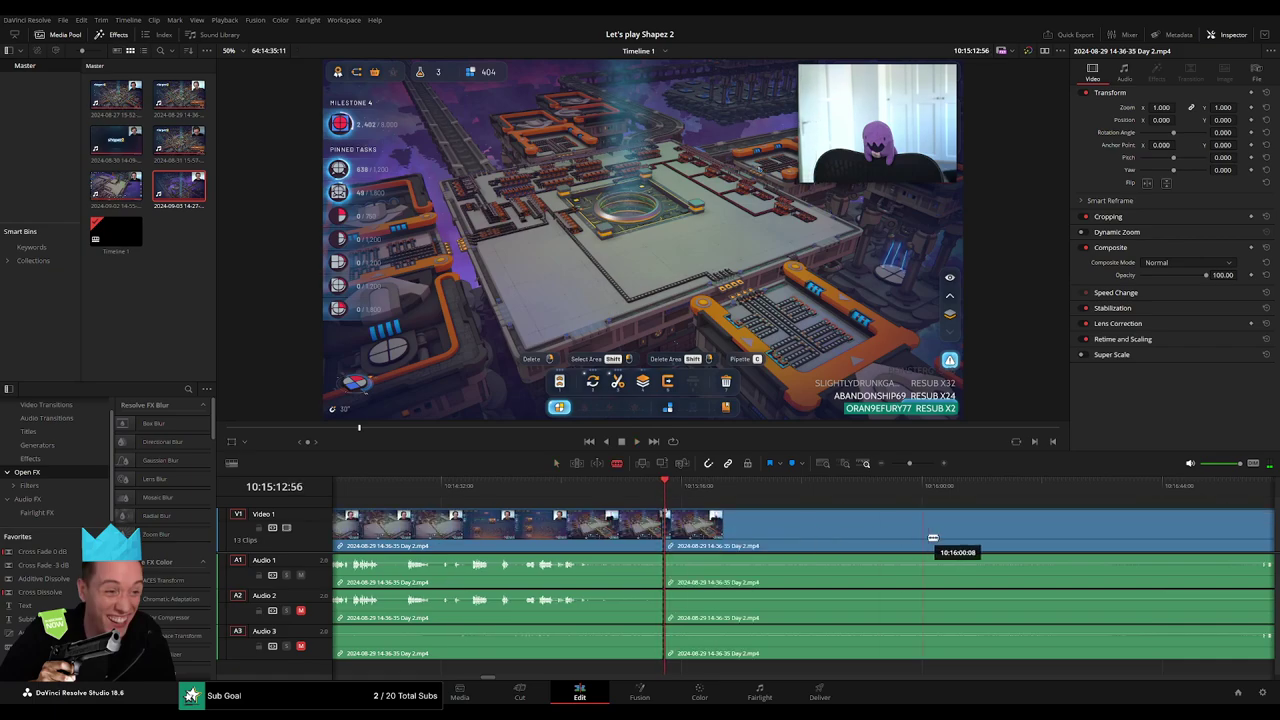
key(l)
key(l)
key(l)
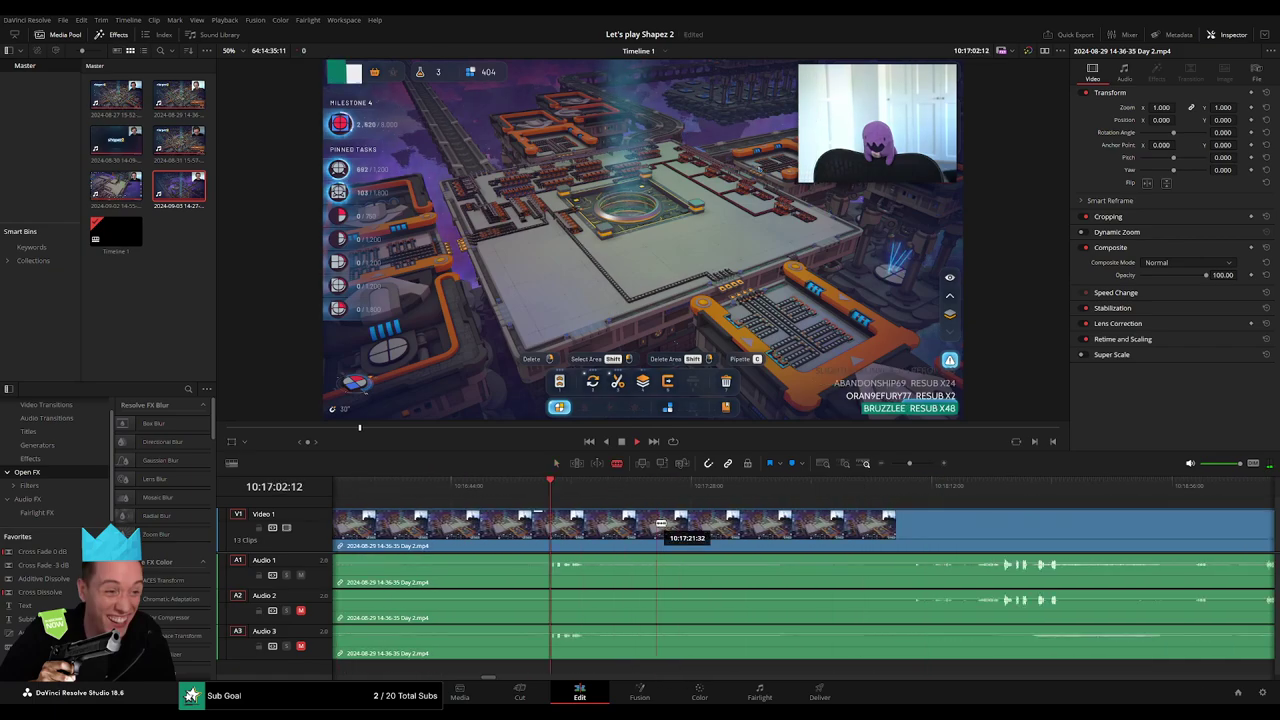
click(915, 492)
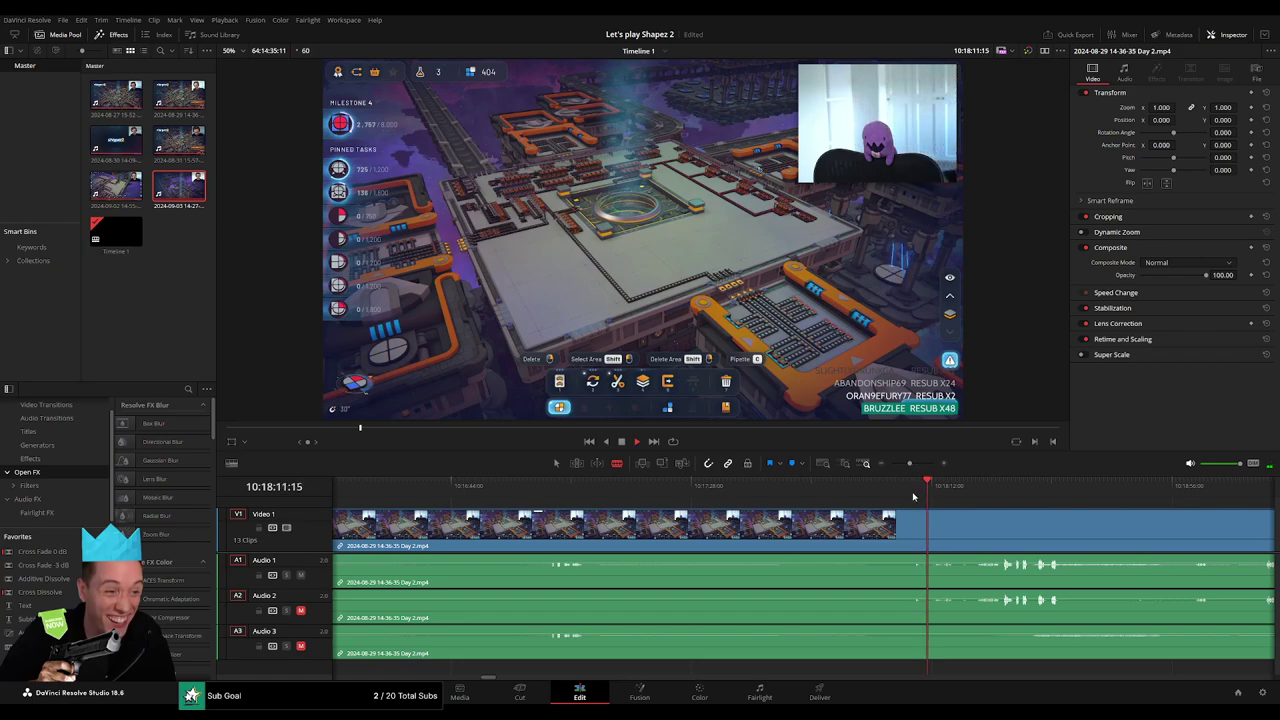
click(910, 497)
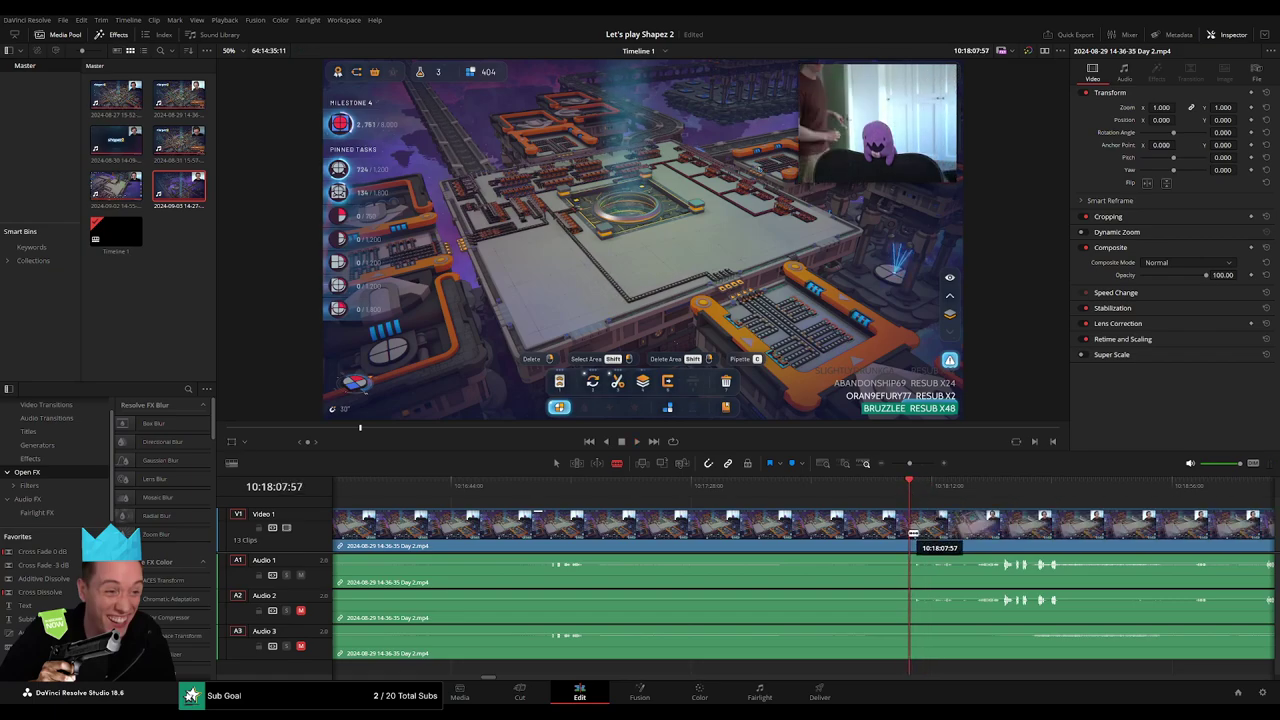
click(913, 533)
Delete the idle section between the cuts and slide the following clips left to close the gap
scroll(840, 540, down, 3)
key(a)
click(763, 545)
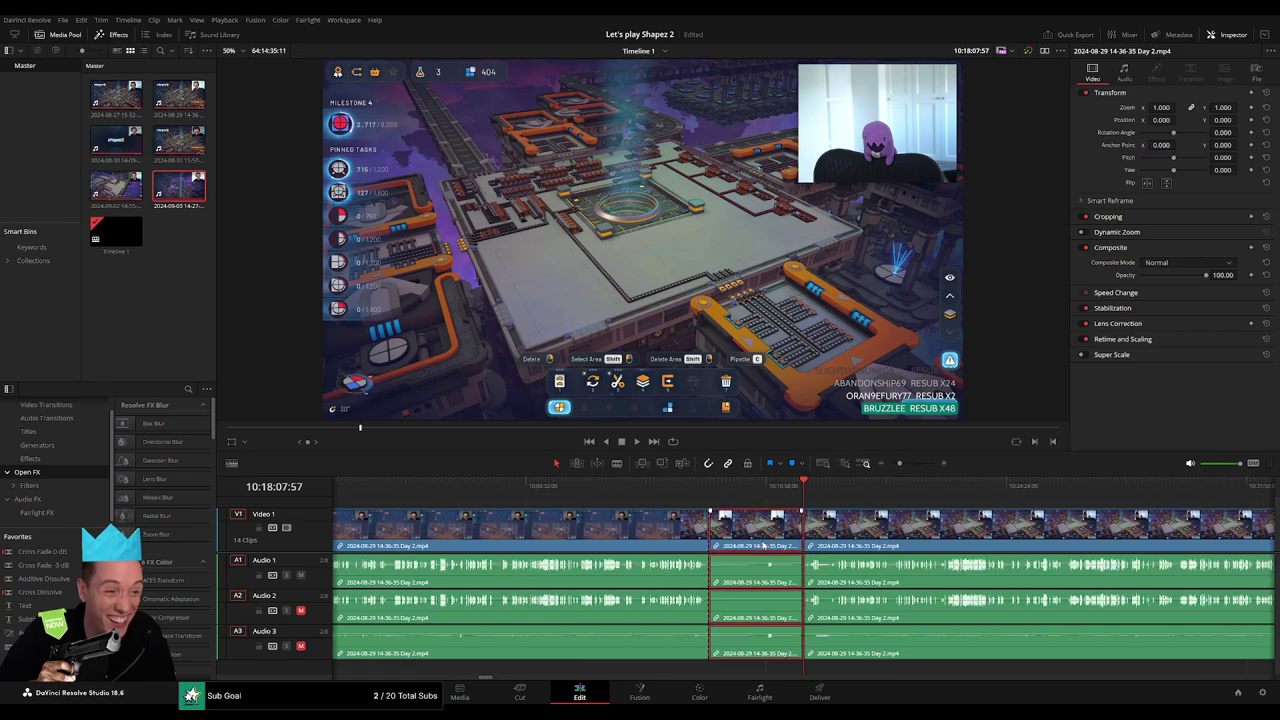
key(Delete)
drag(858, 538, 765, 541)
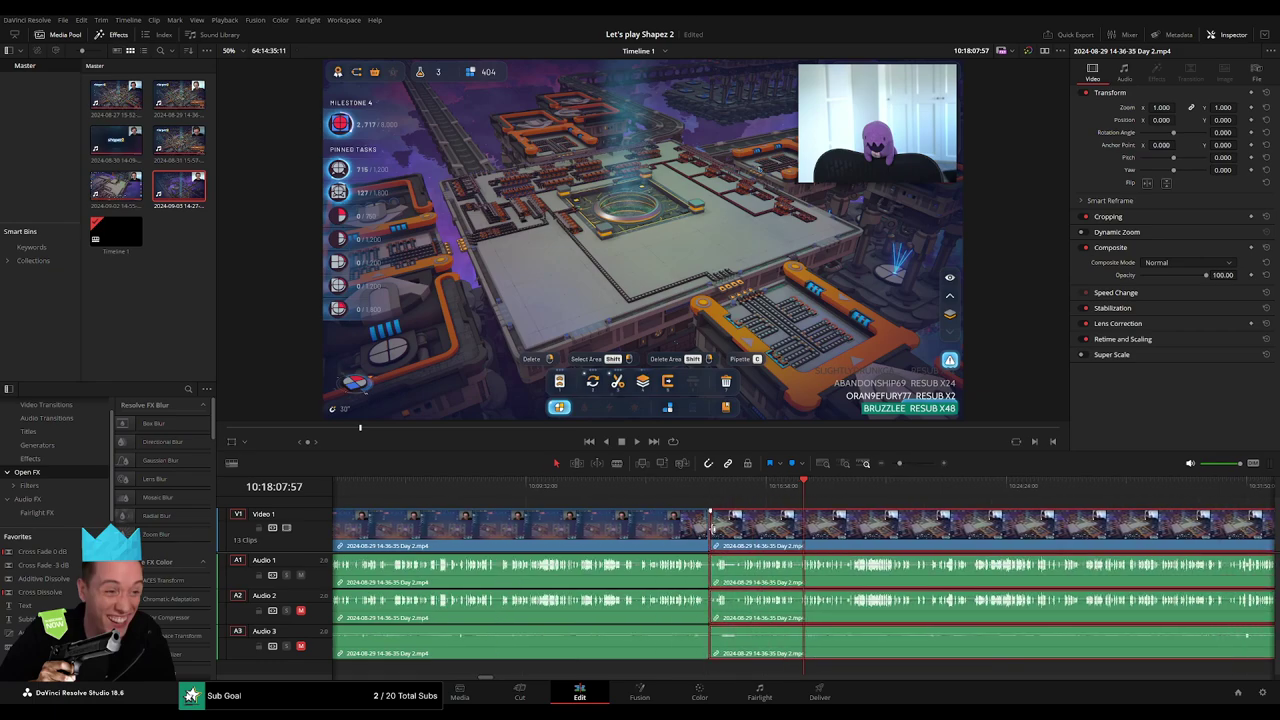
click(710, 527)
Play back across the new edit, then scrub ahead to around 10:52
click(714, 485)
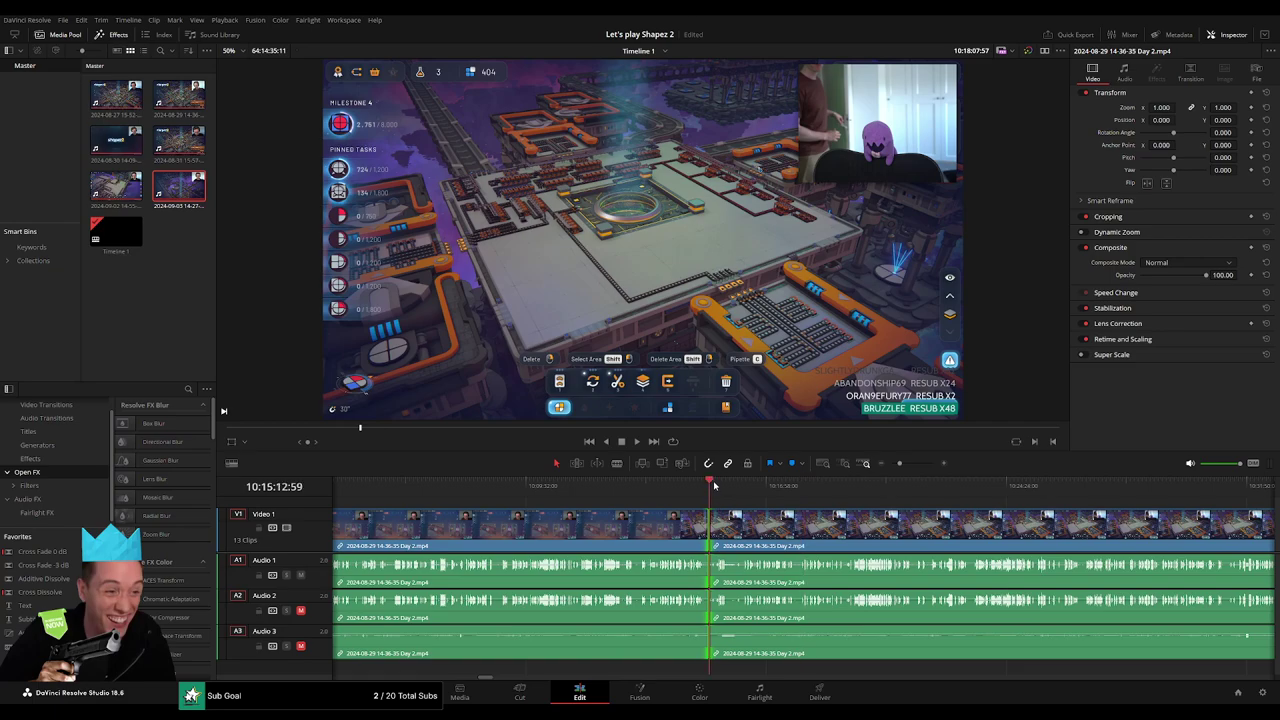
key(space)
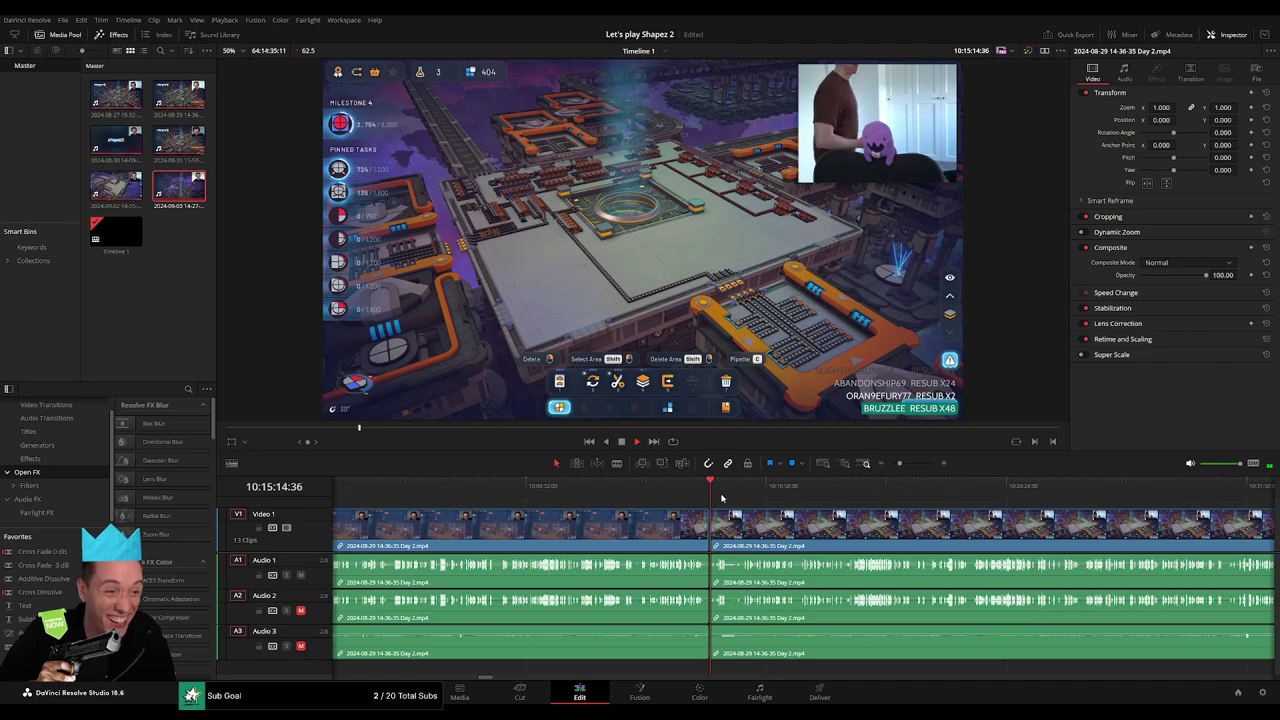
click(762, 487)
click(922, 487)
click(1066, 487)
scroll(1066, 487, down, 3)
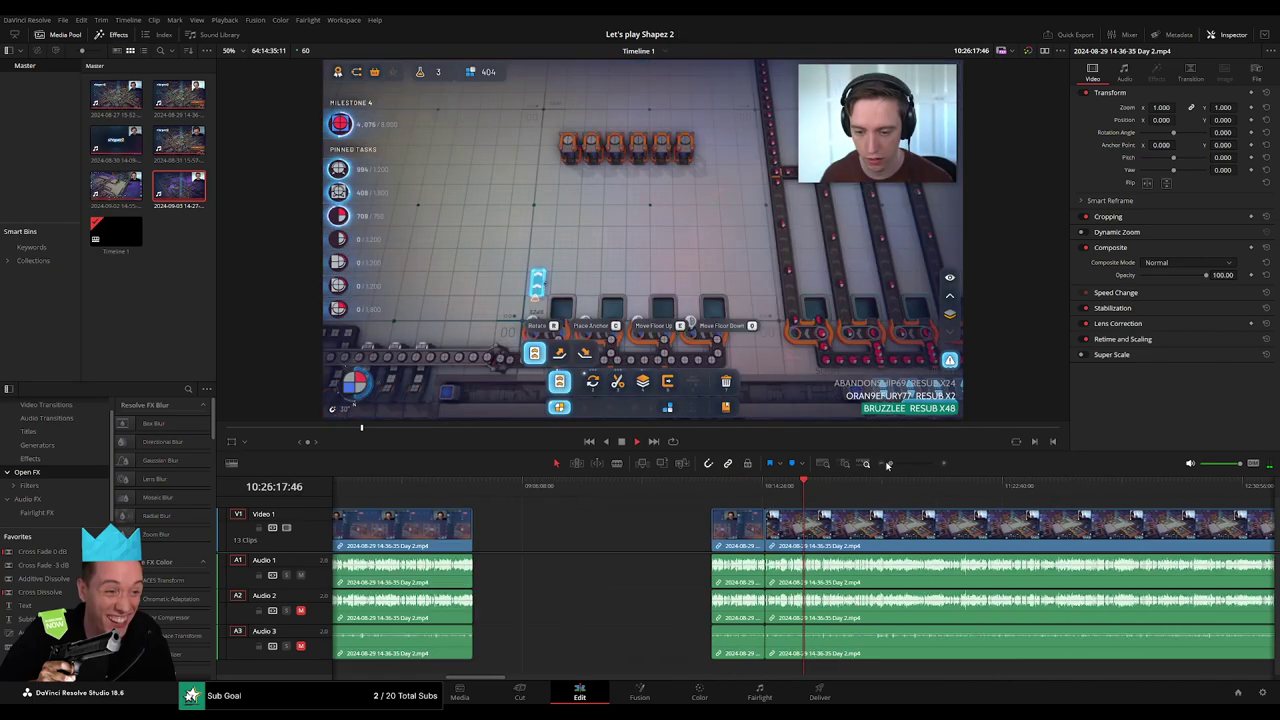
key(space)
drag(557, 487, 628, 497)
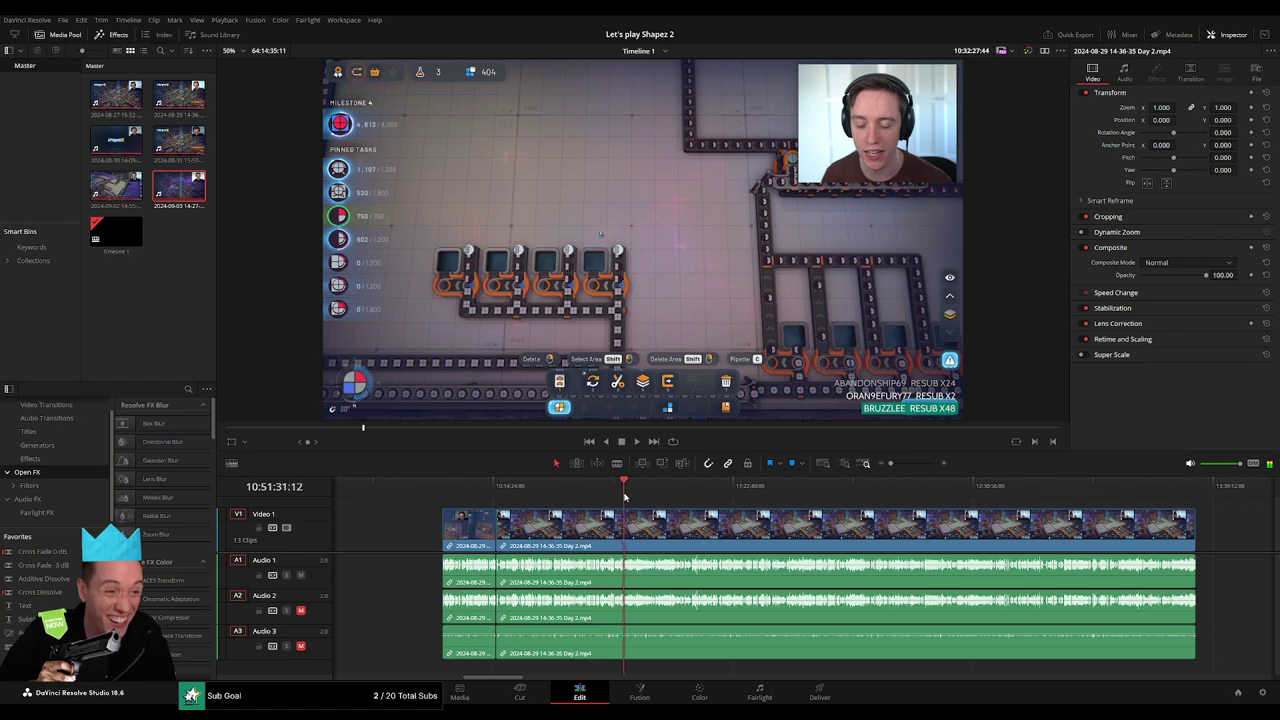
scroll(628, 497, up, 3)
key(space)
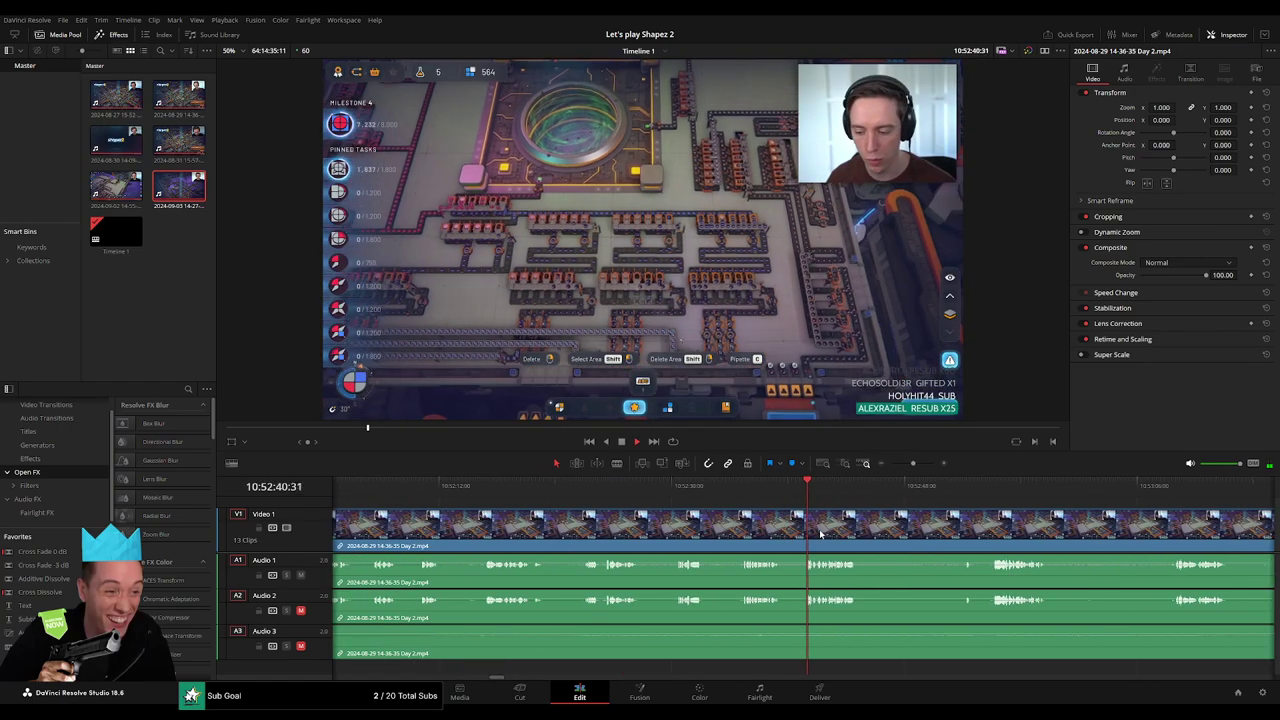
click(608, 485)
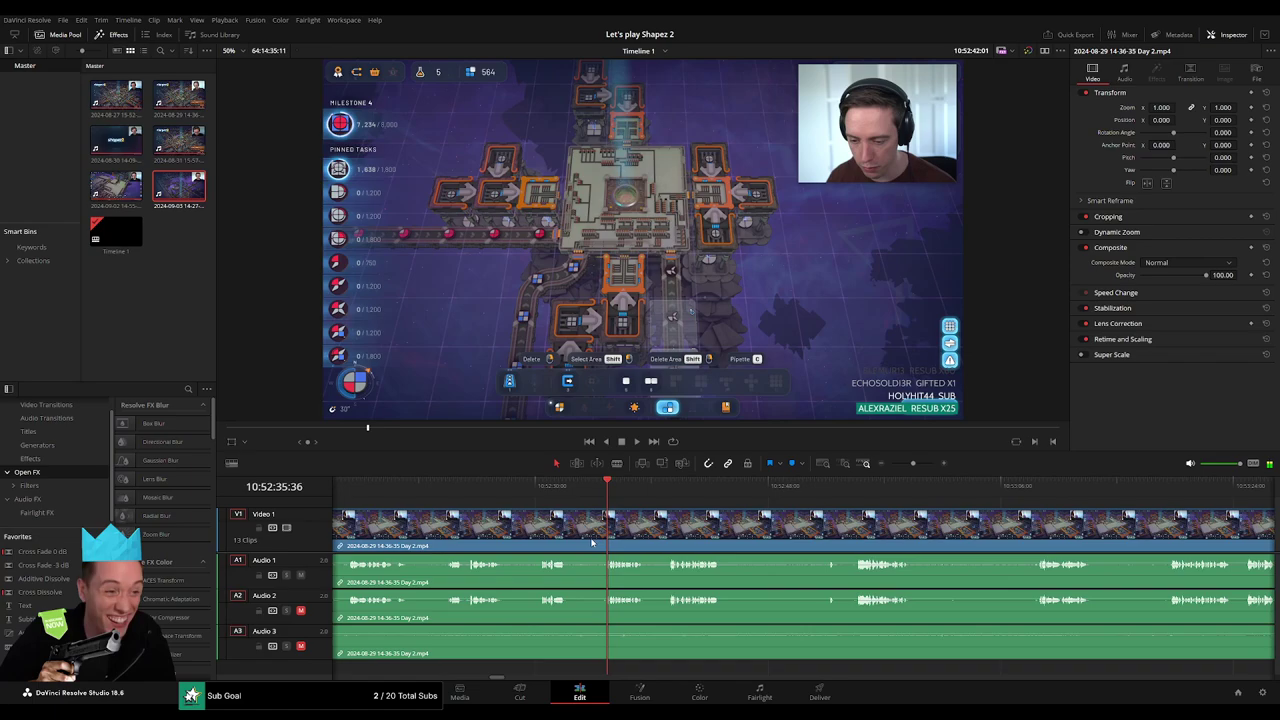
key(space)
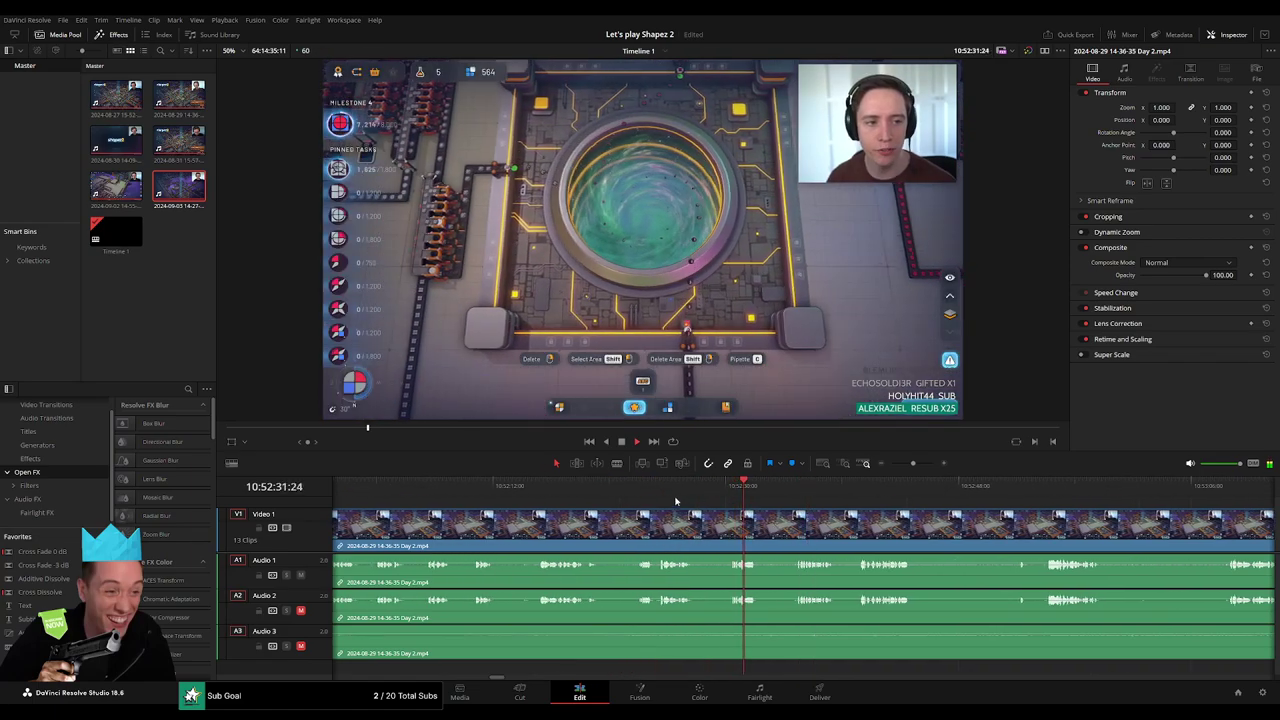
click(638, 488)
click(660, 487)
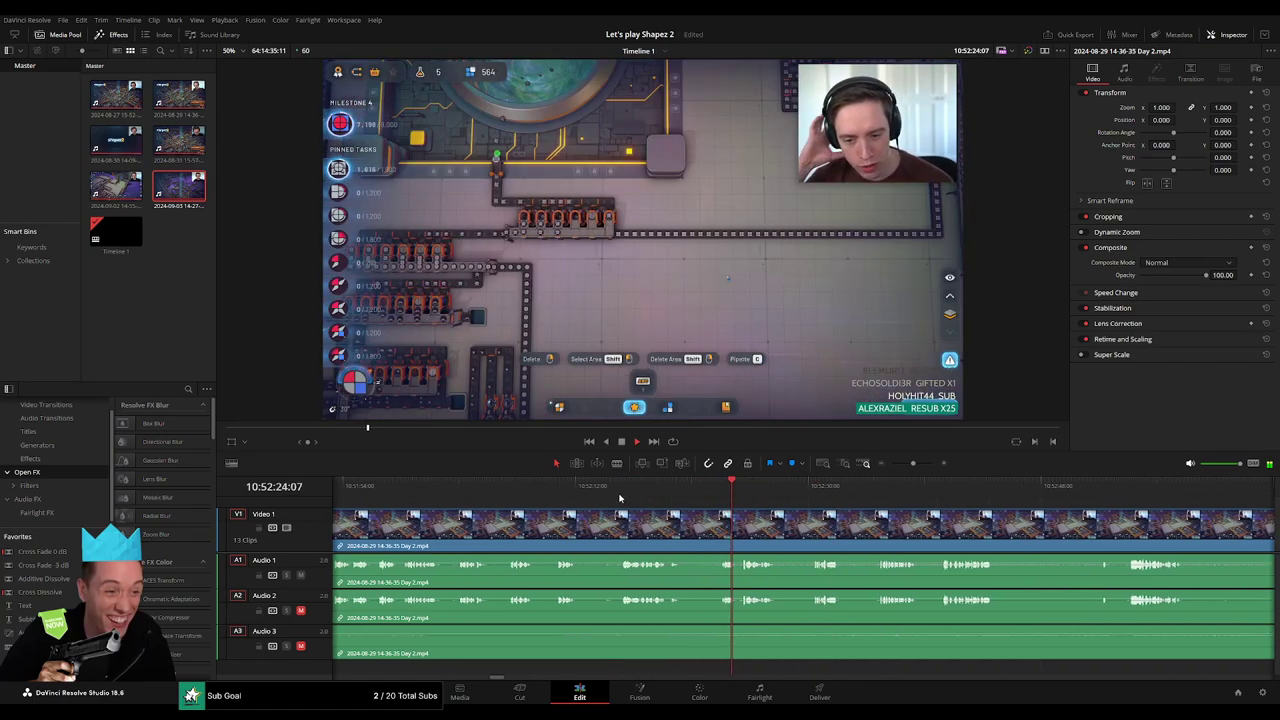
click(662, 512)
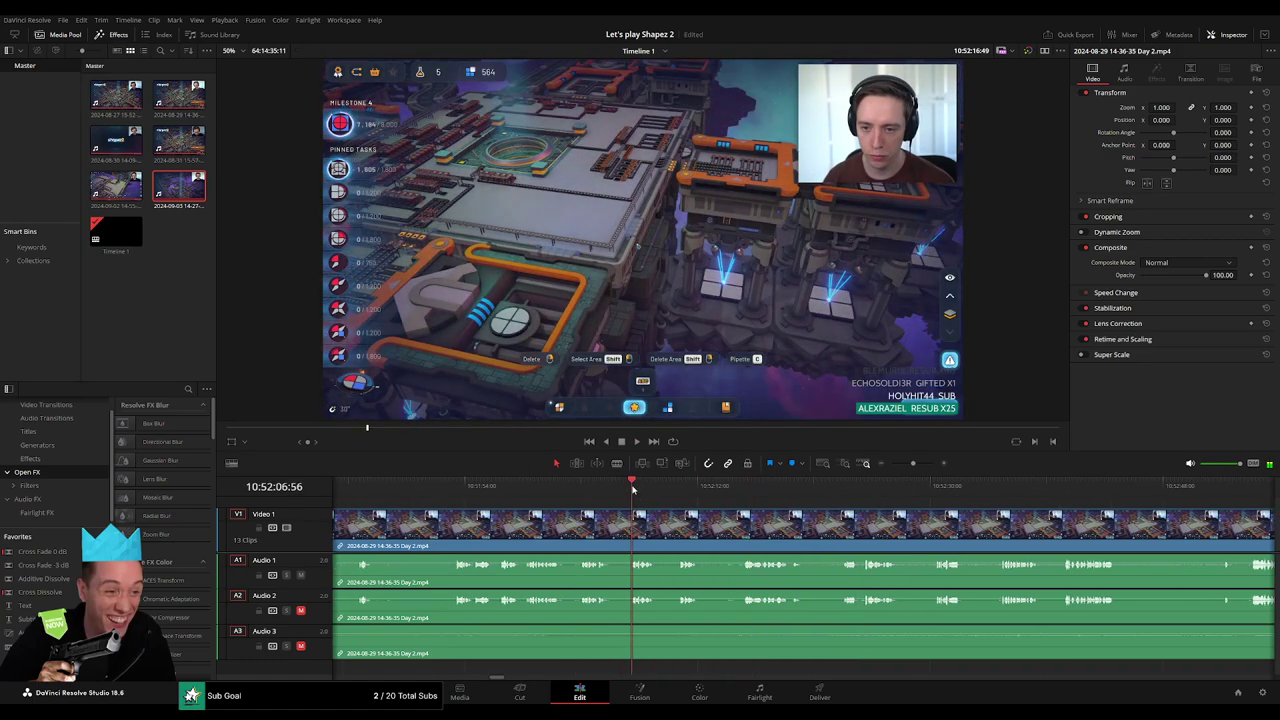
click(665, 520)
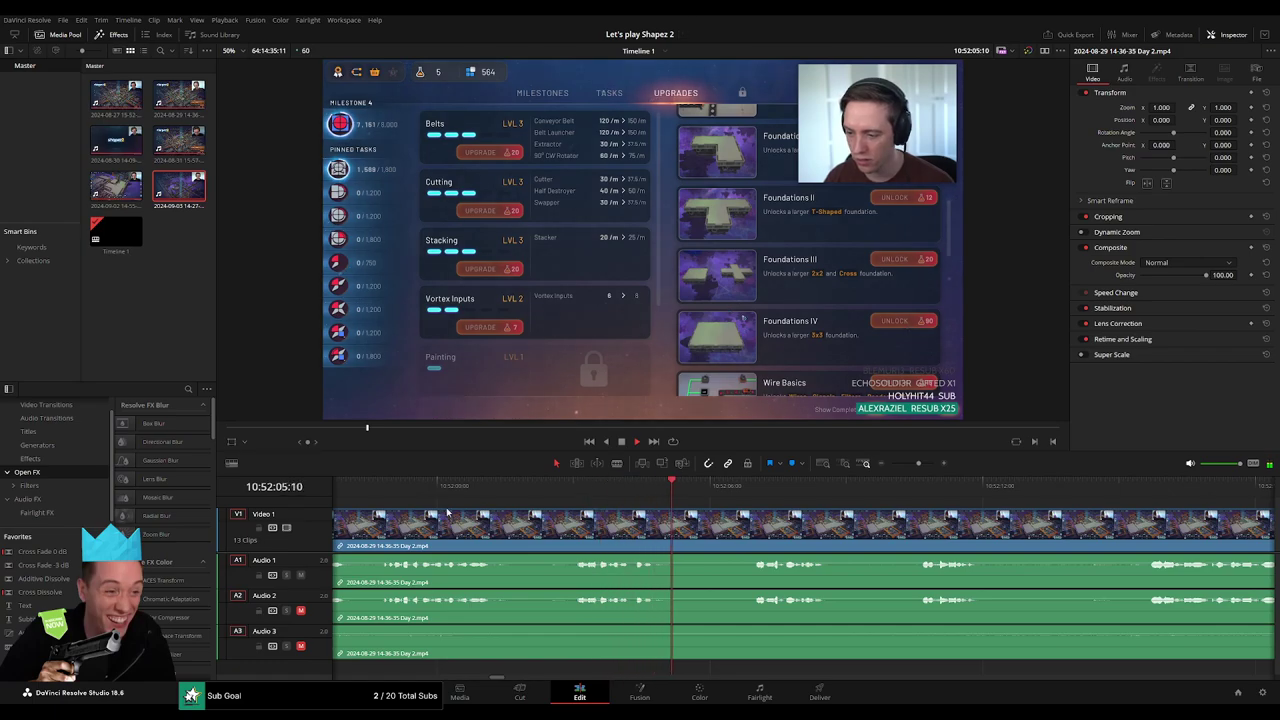
click(371, 505)
click(445, 505)
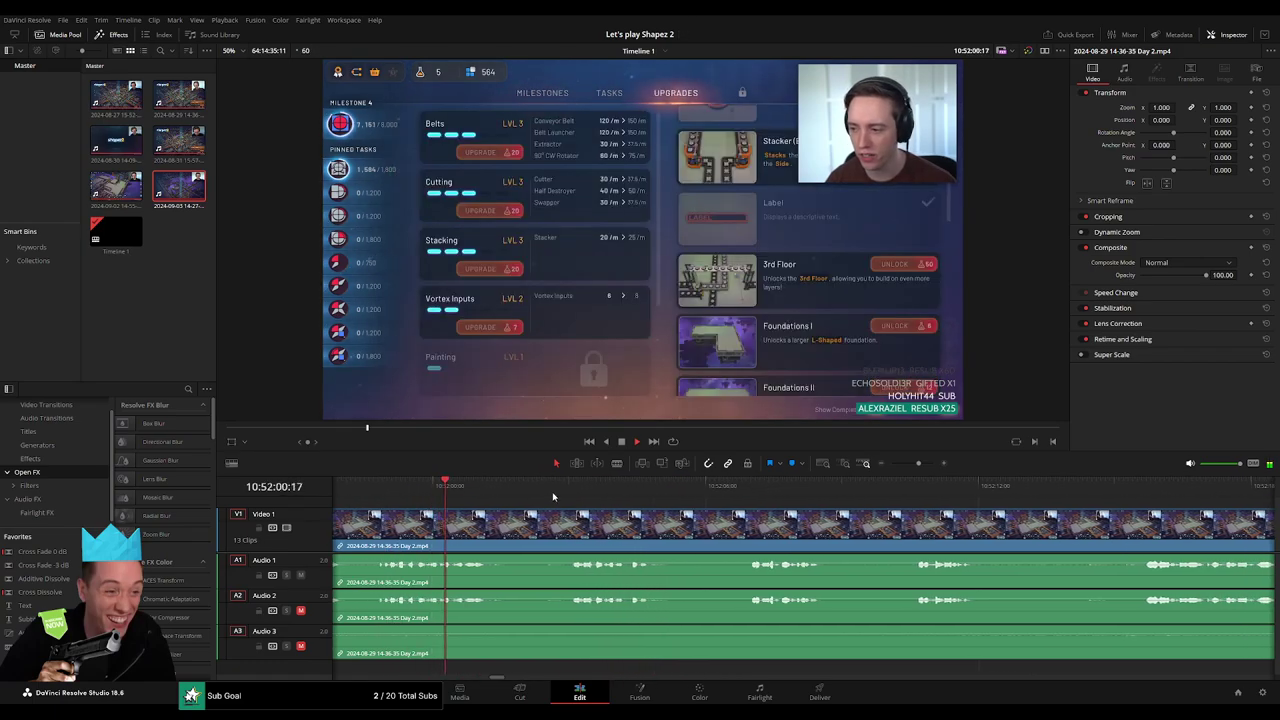
click(553, 497)
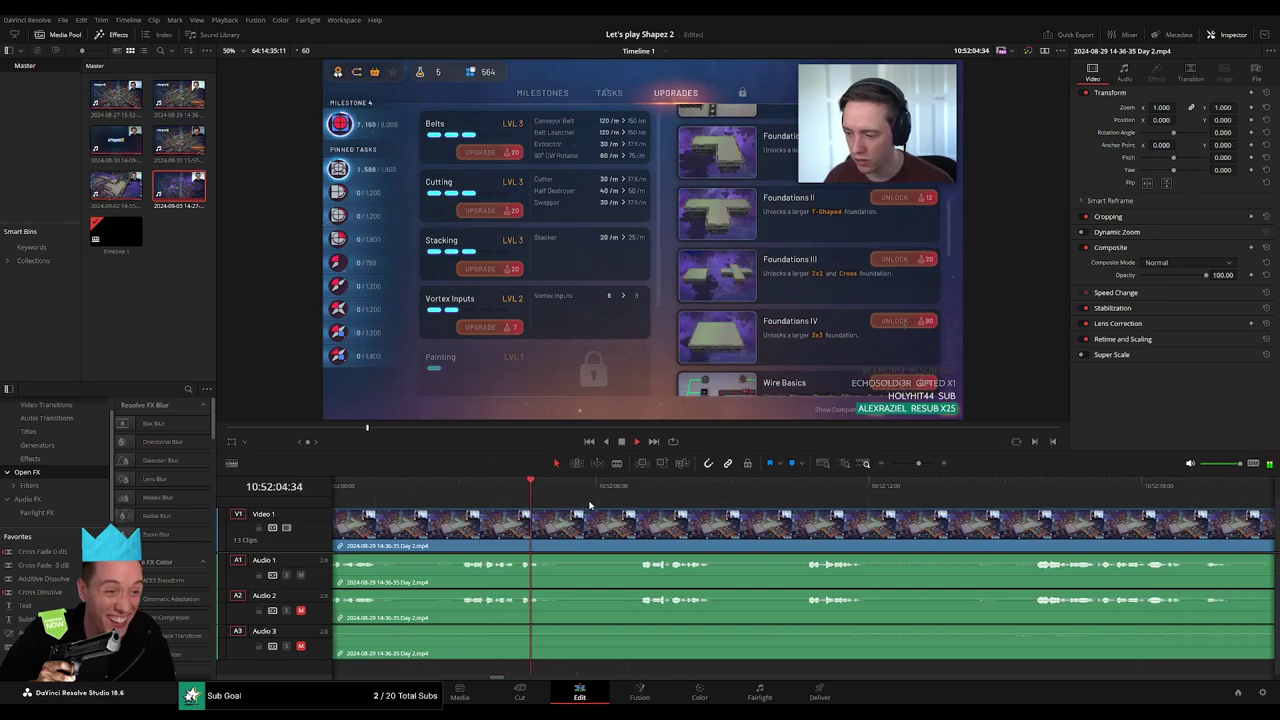
click(630, 504)
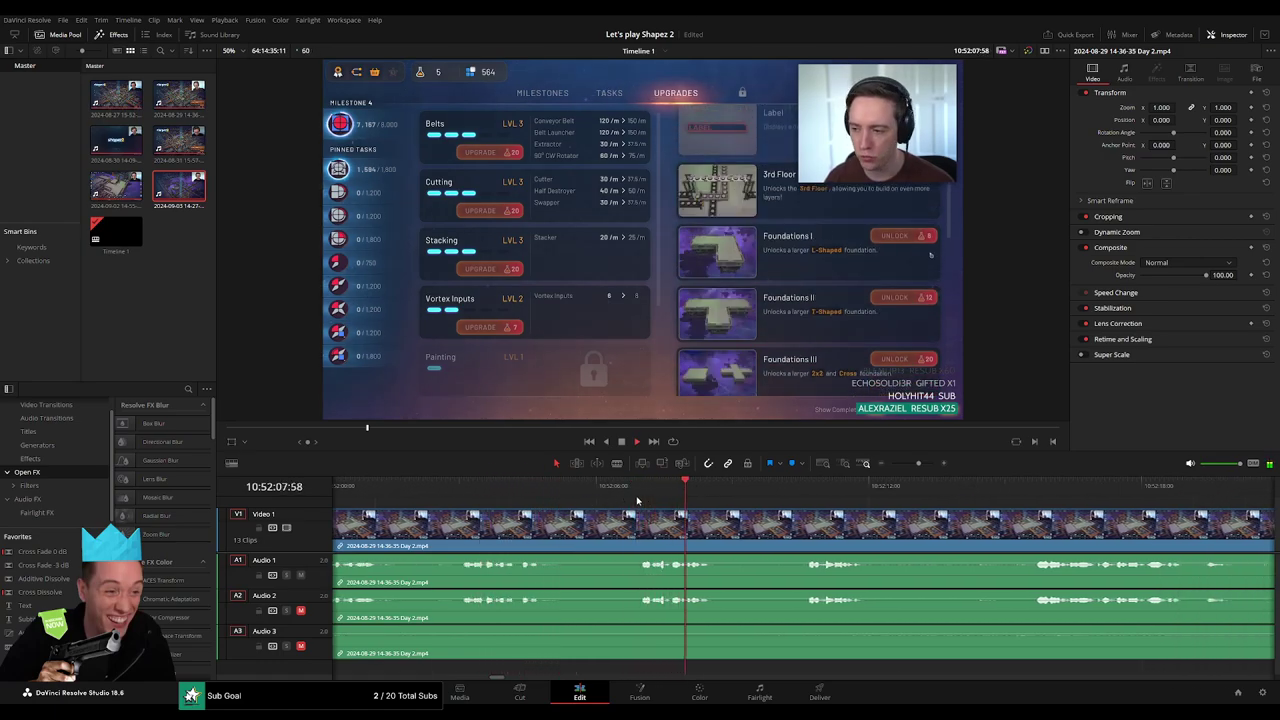
drag(645, 502, 596, 512)
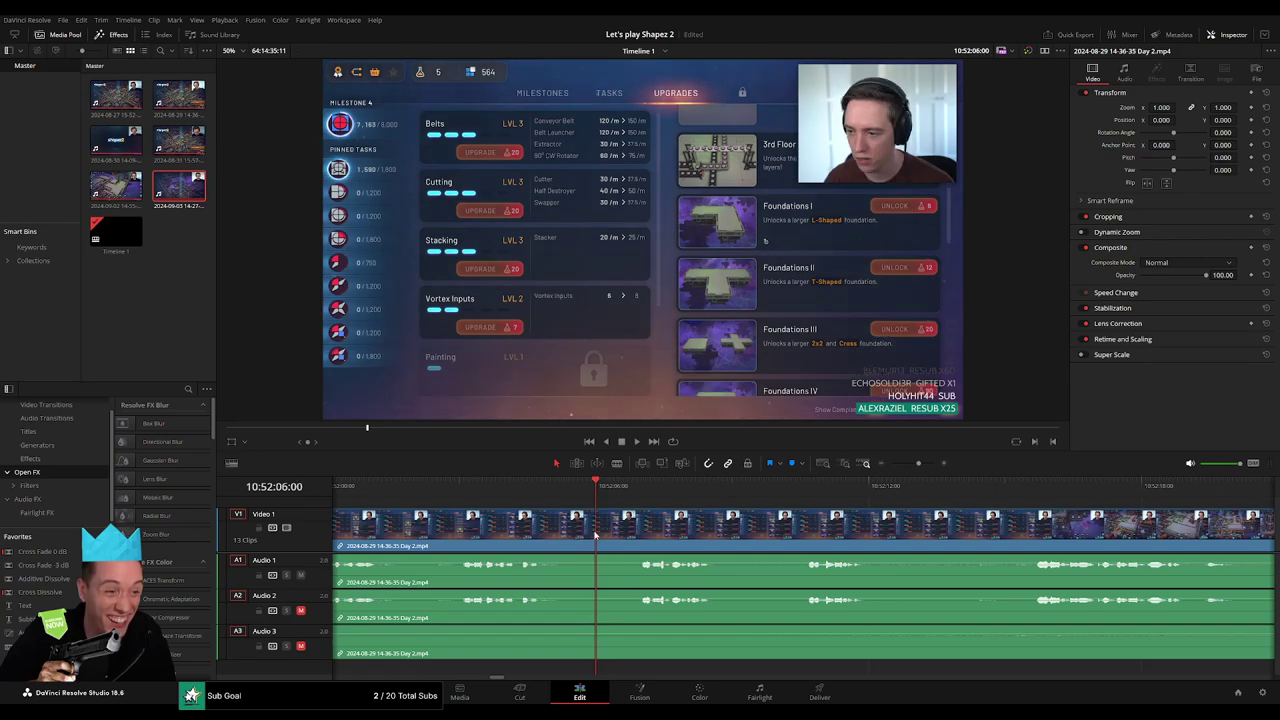
Blade the footage at 10:52:06:00 and lengthen the audio fade at the new cut
key(b)
click(599, 528)
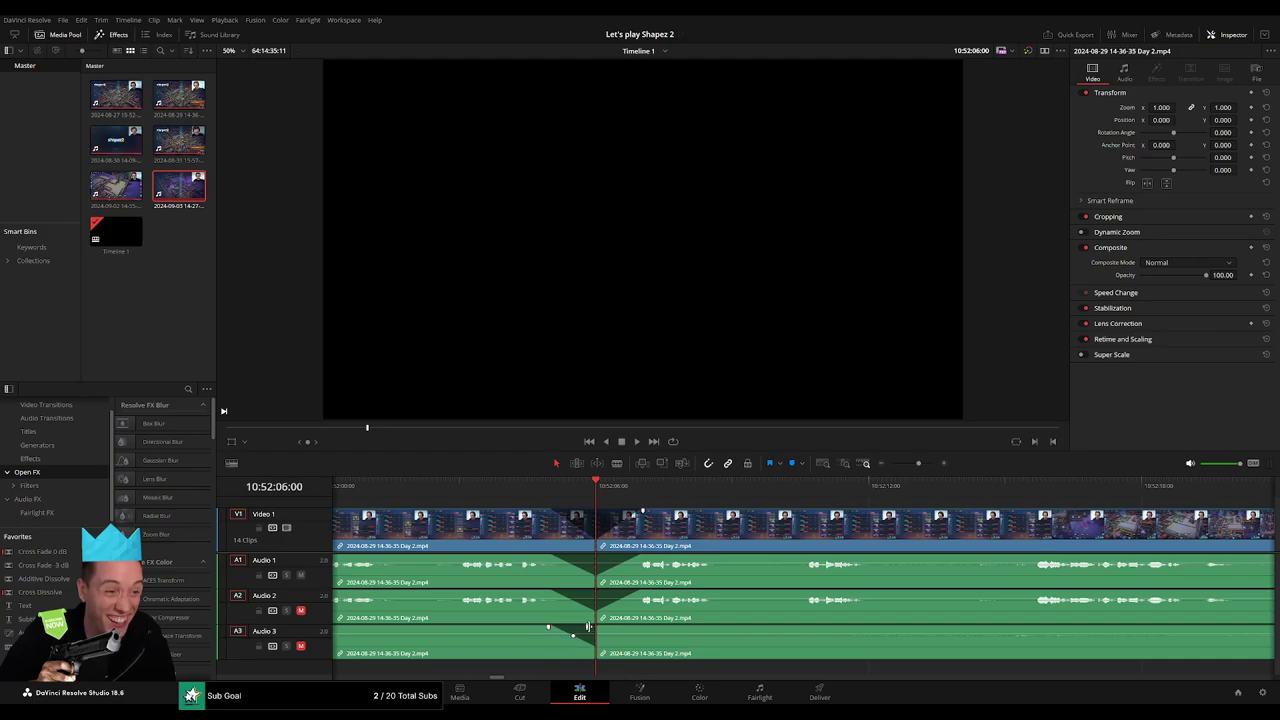
drag(601, 628, 640, 628)
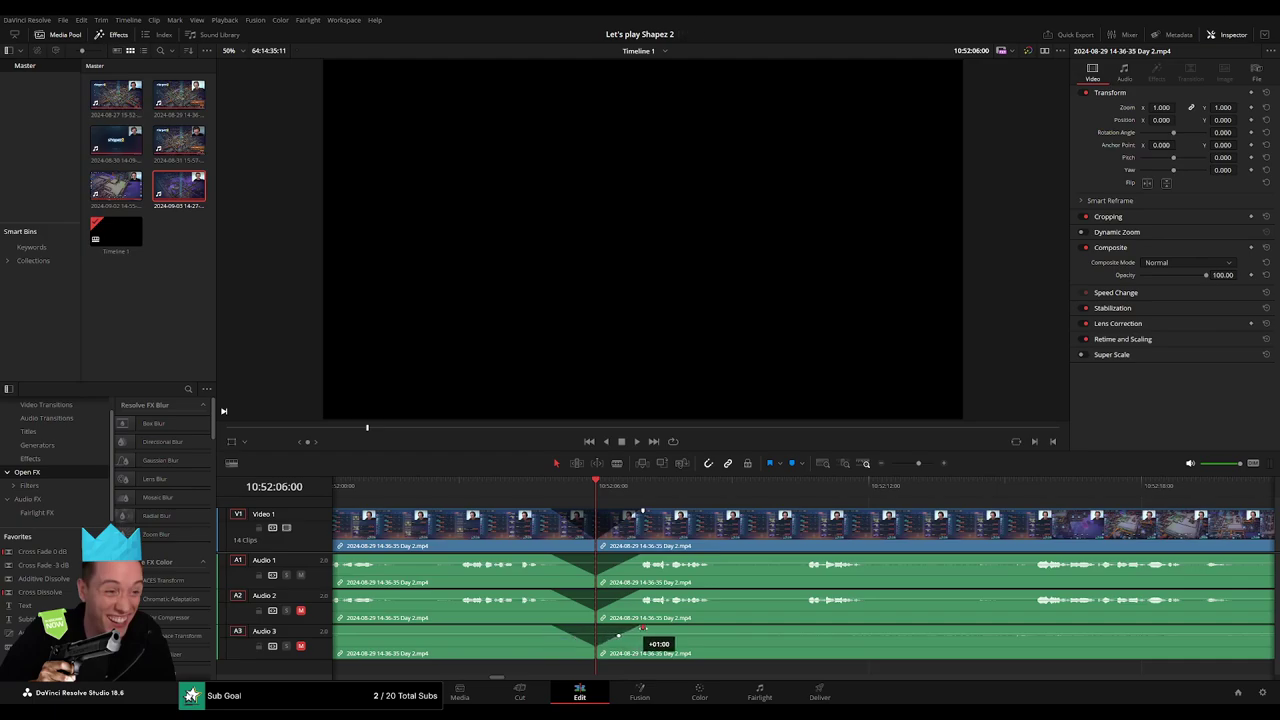
drag(901, 465, 888, 465)
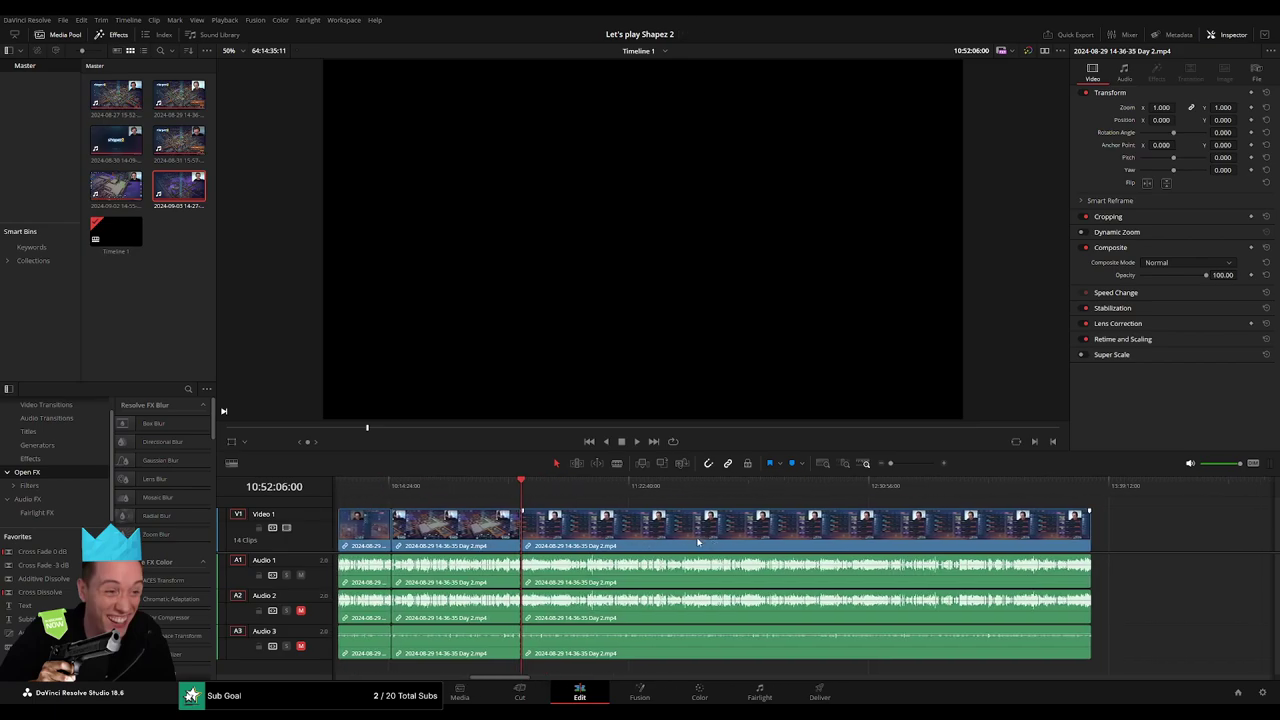
Select the long Day 2 clip and park the playhead in the gap before it
scroll(575, 486, right, 5)
drag(586, 529, 746, 546)
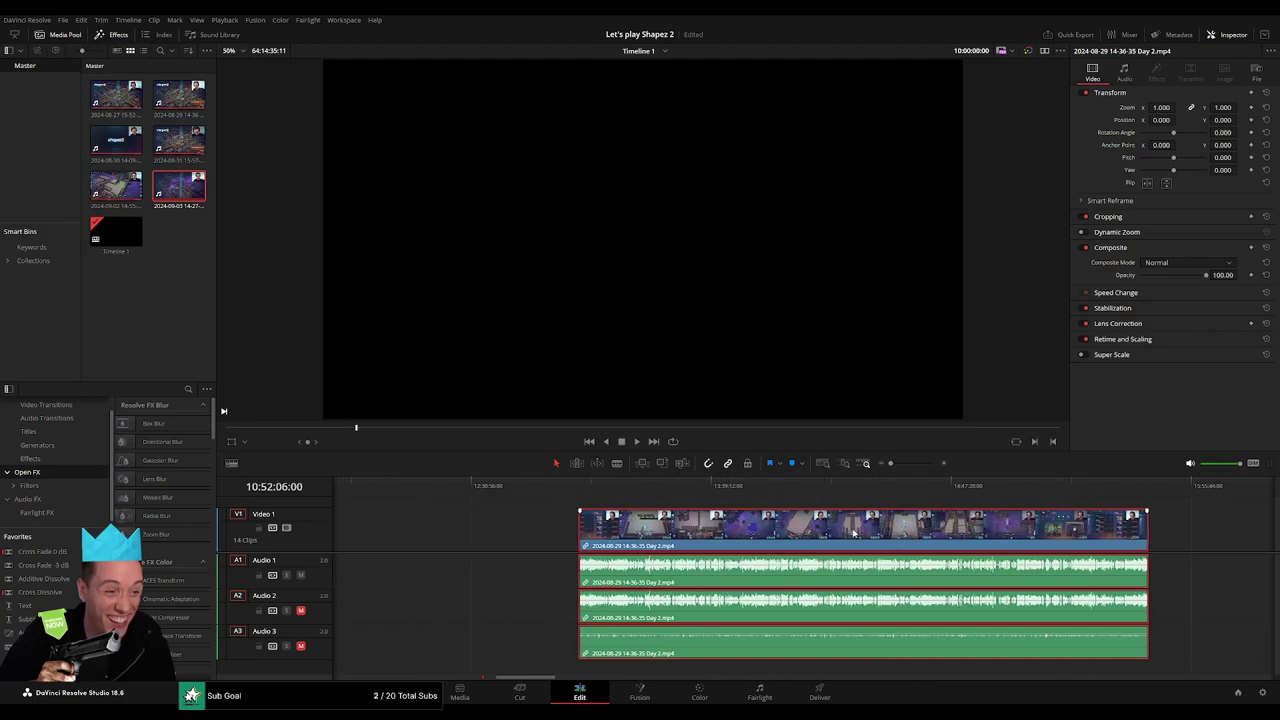
key(Home)
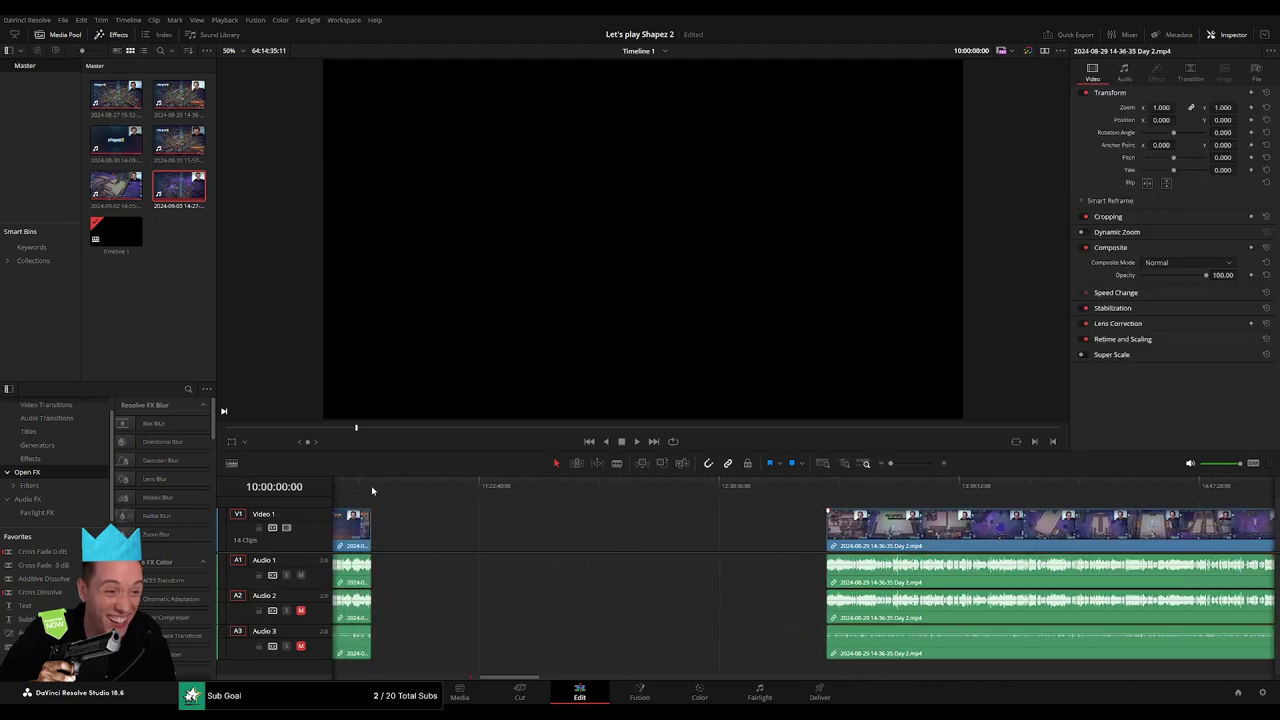
drag(372, 490, 605, 530)
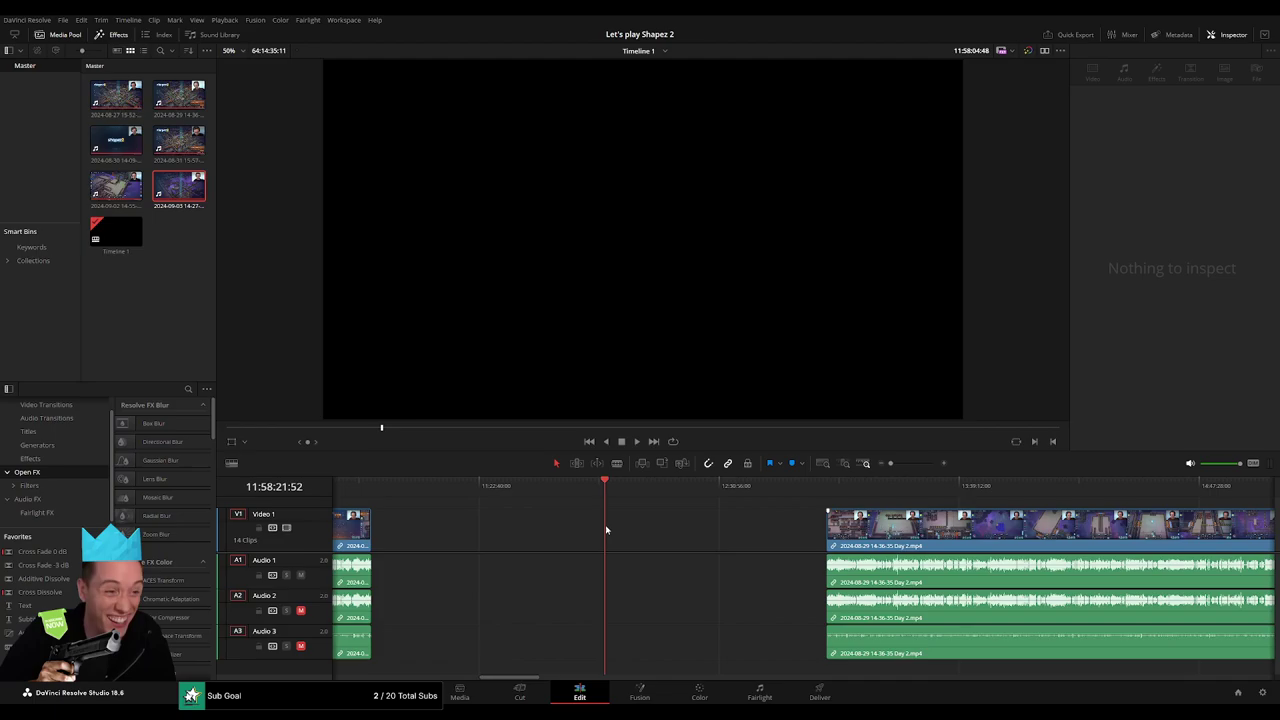
drag(890, 463, 901, 467)
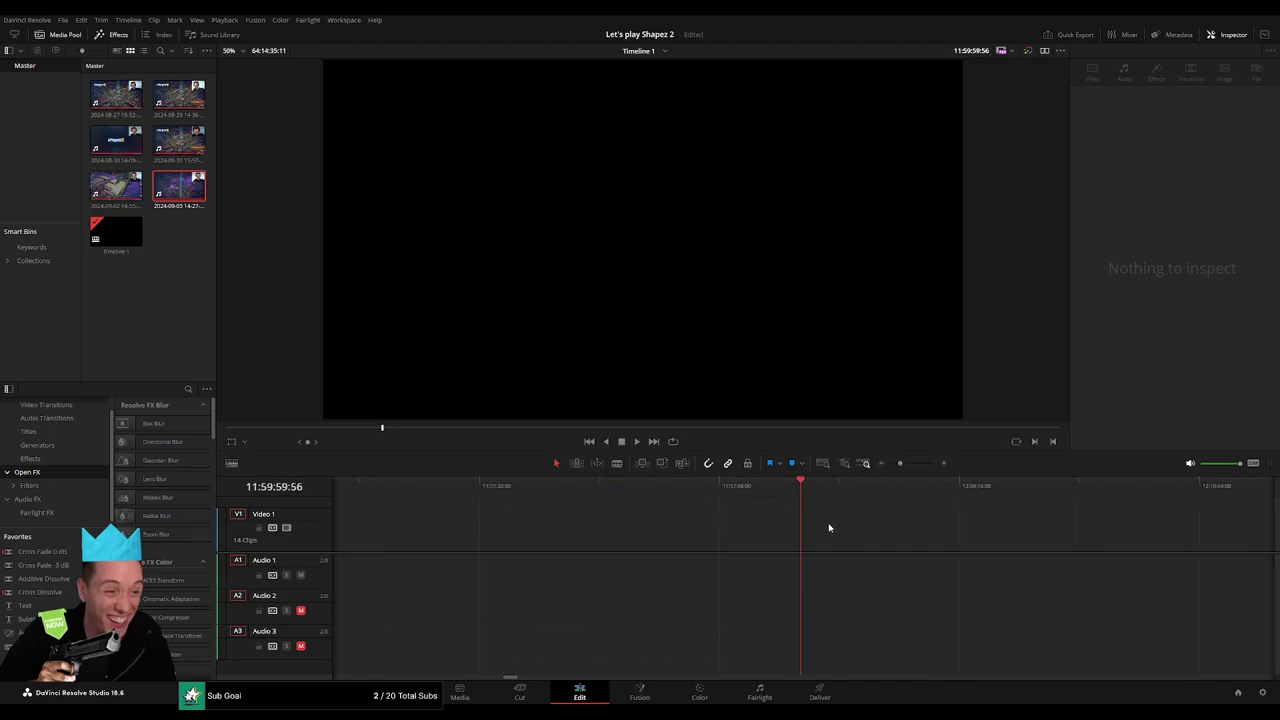
drag(900, 463, 889, 465)
Slide the long Day 2 clip left to snap at 12:00:00:00 and play from its new start
scroll(874, 523, right, 3)
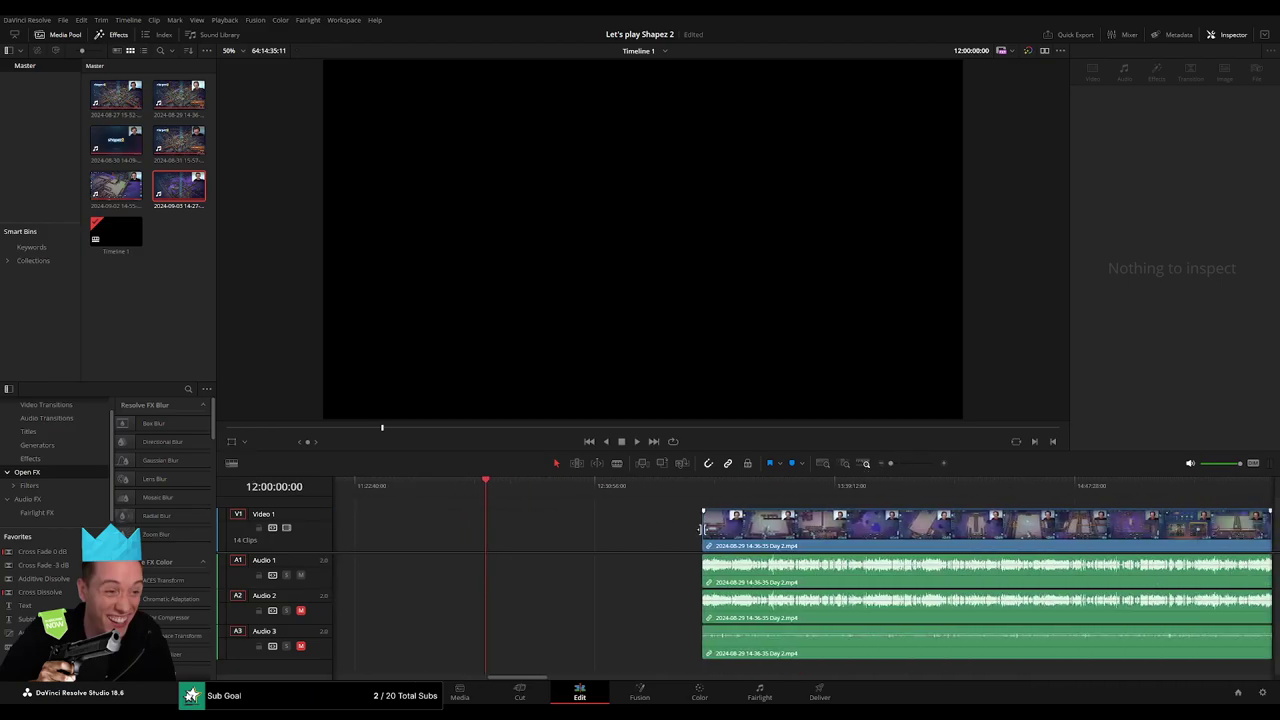
drag(763, 537, 550, 537)
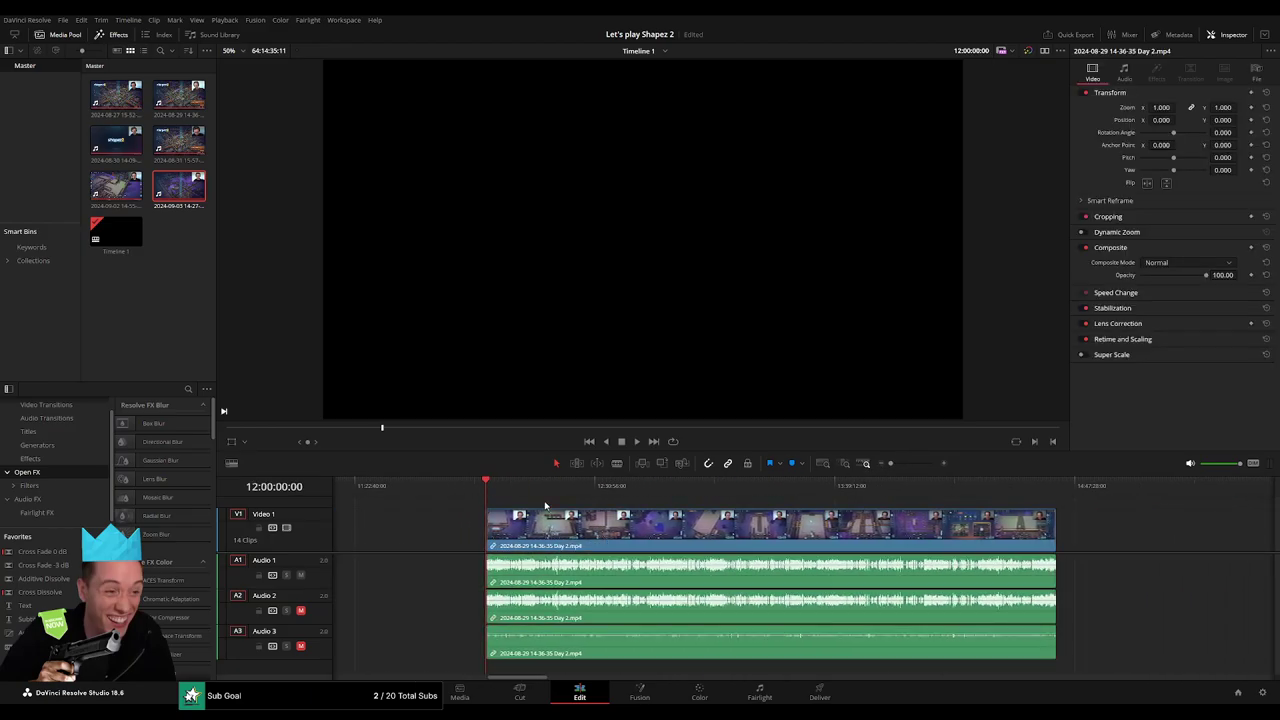
key(space)
drag(497, 502, 655, 512)
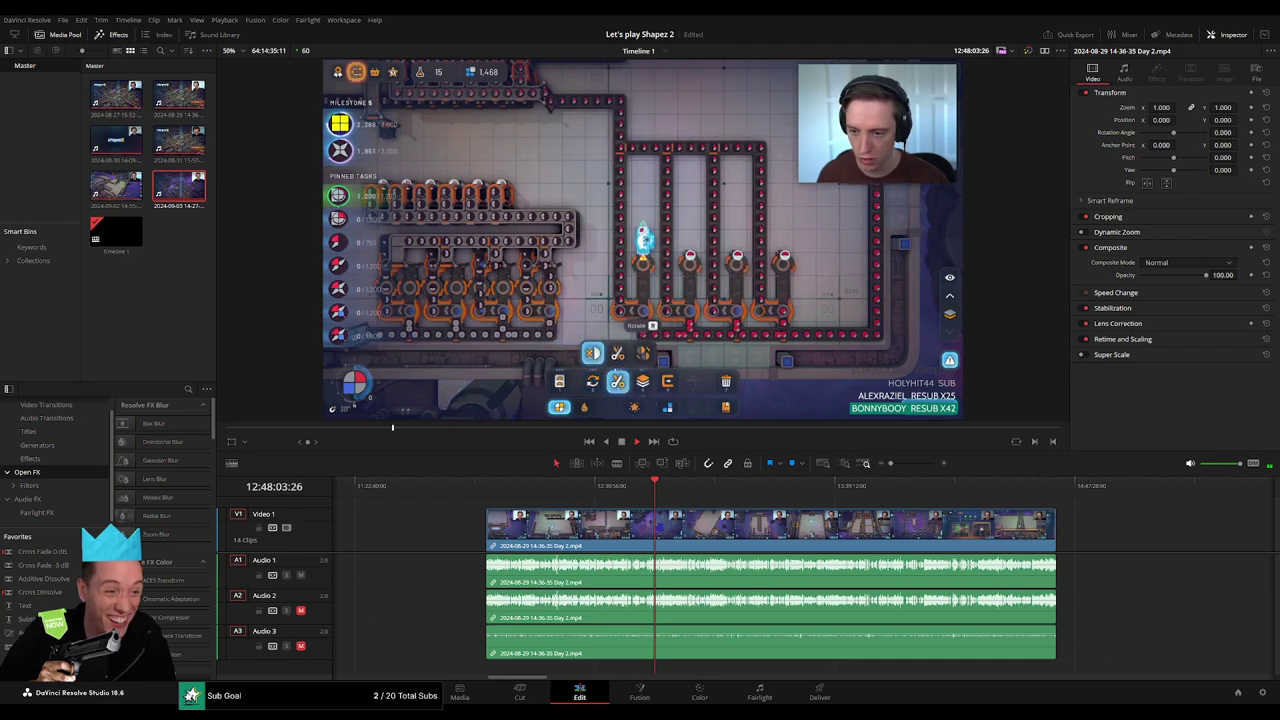
Replay the Day 2 footage between about 12:51:56 and 12:52:01 to find the next cut point
drag(664, 496, 669, 492)
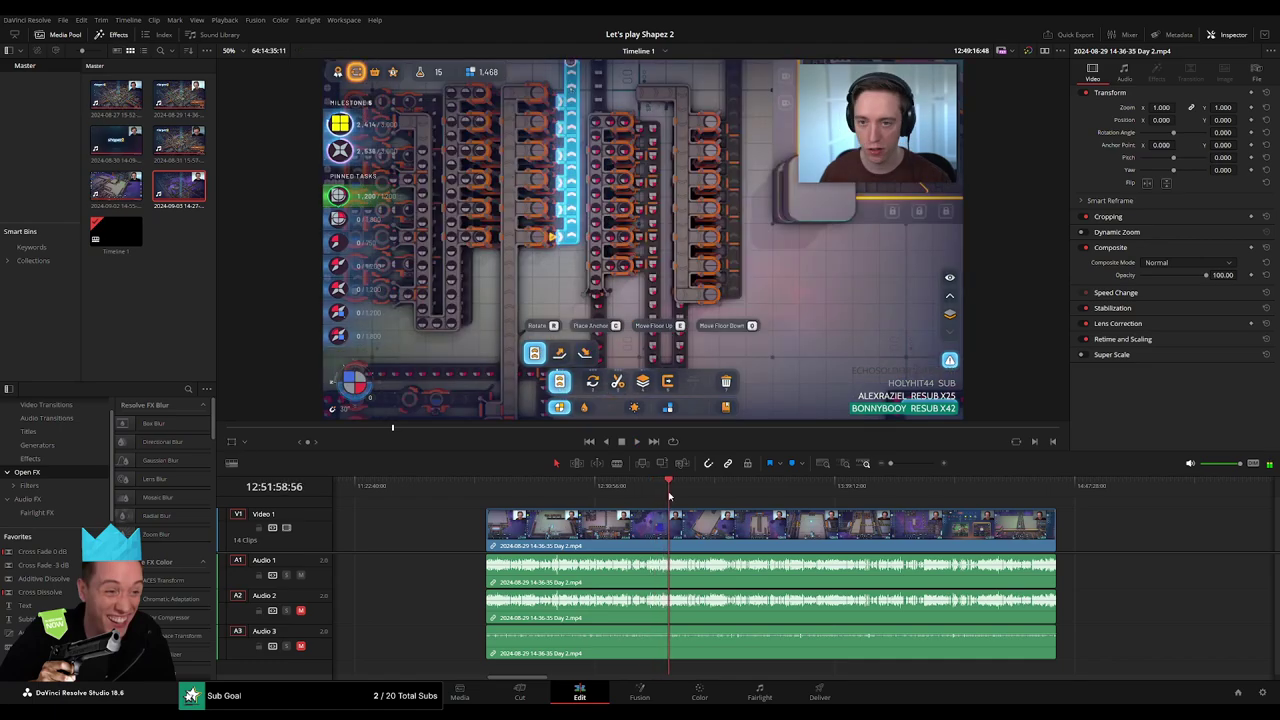
scroll(668, 495, up, 10)
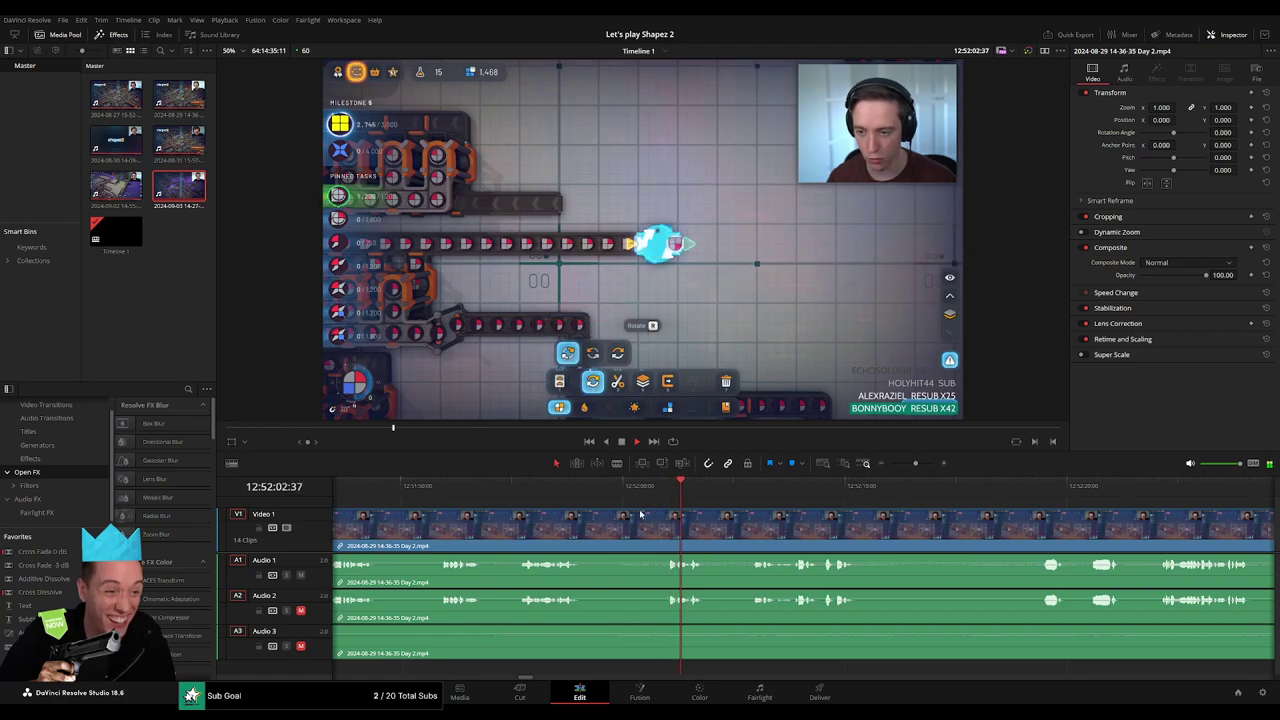
click(537, 490)
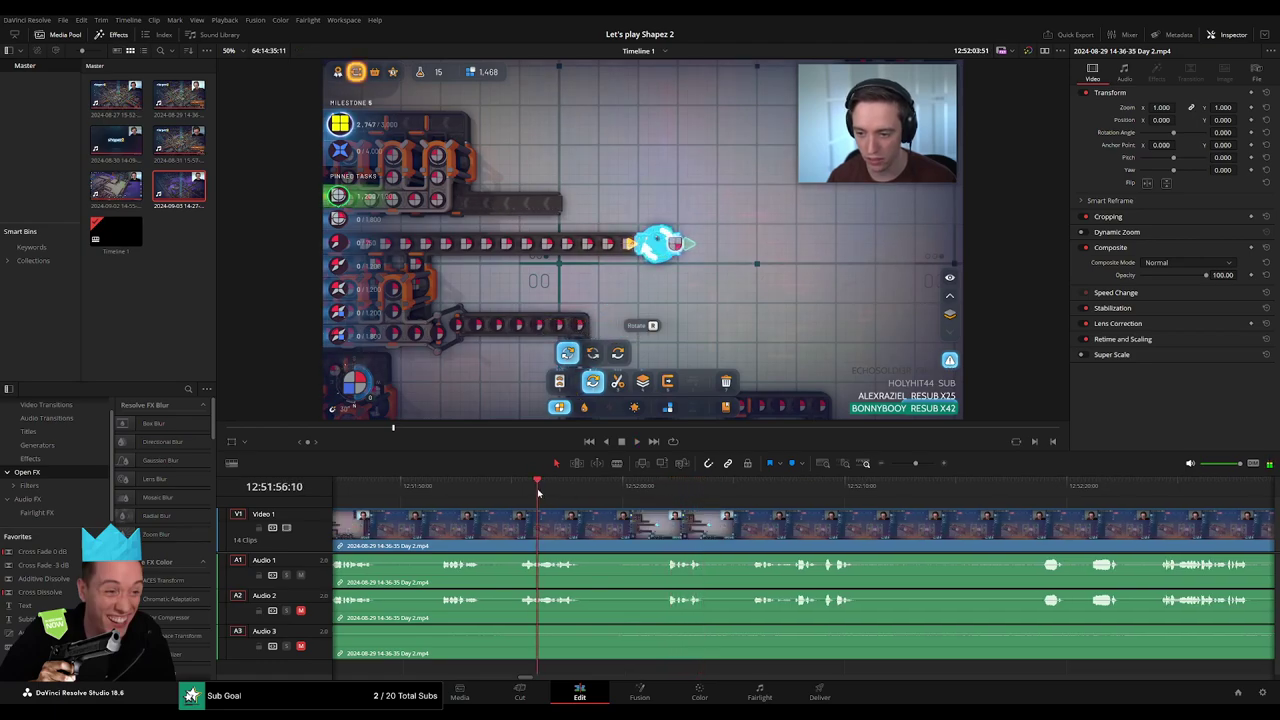
key(space)
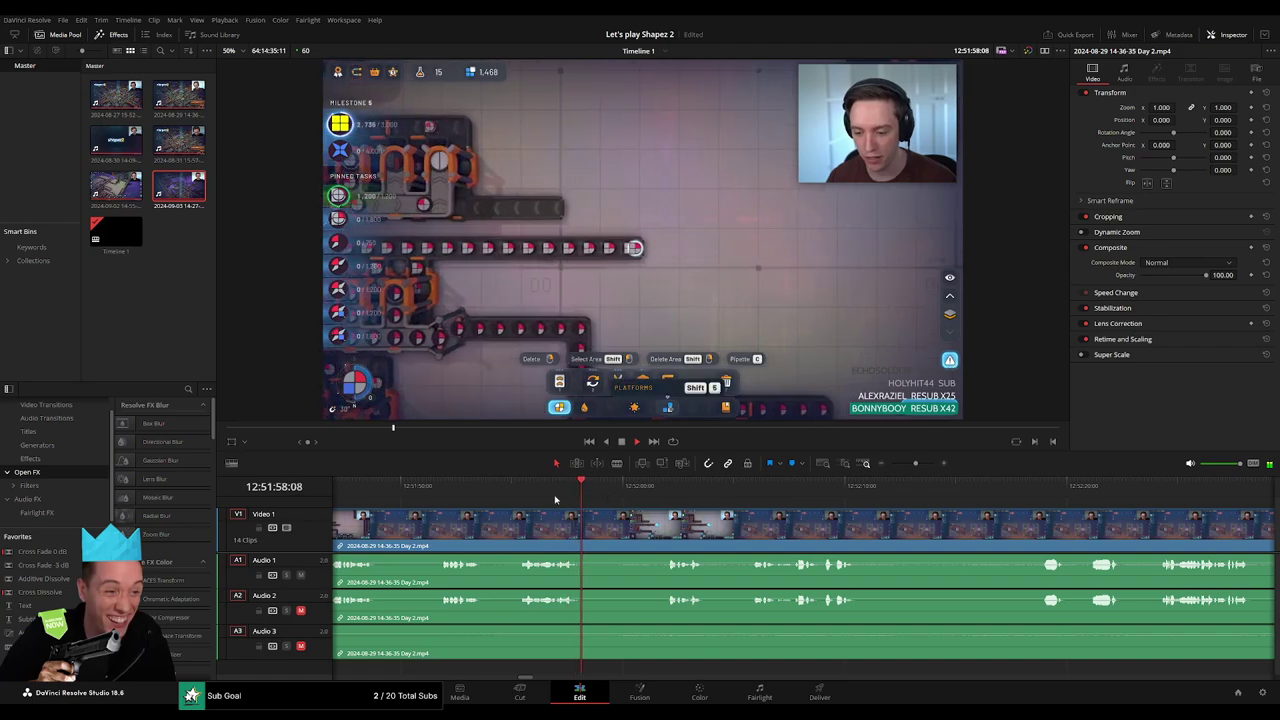
click(424, 490)
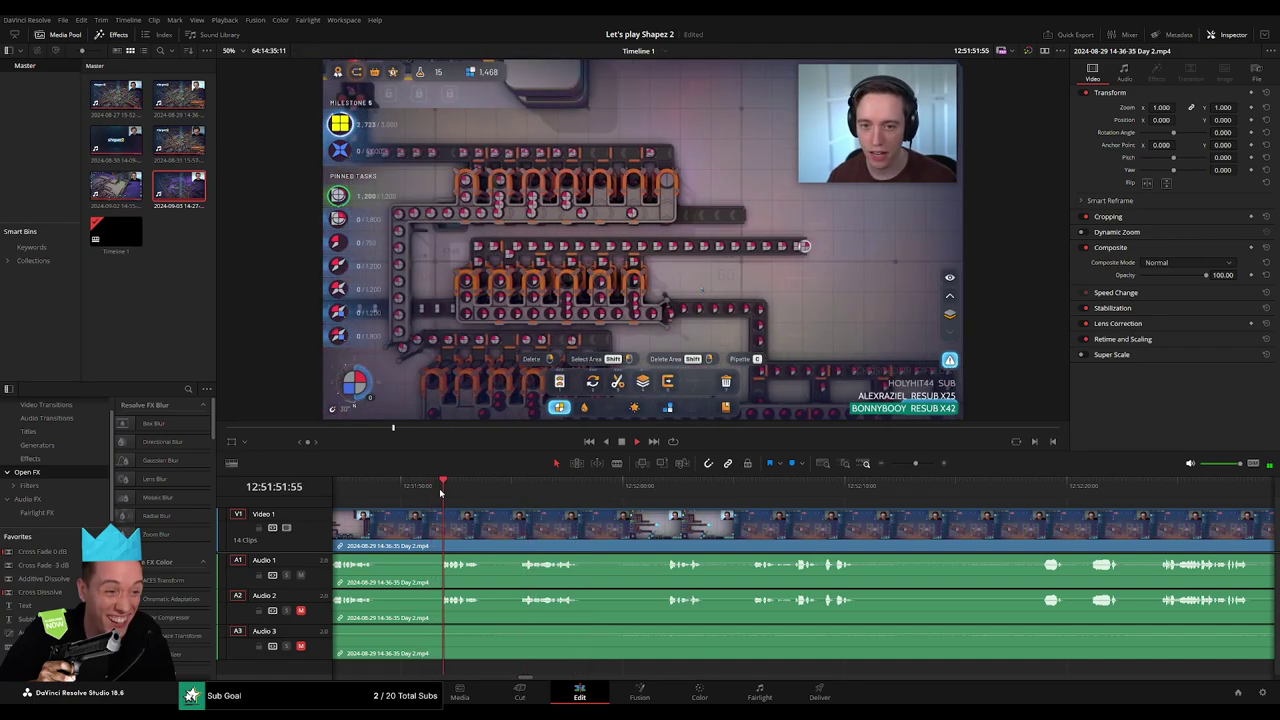
click(641, 490)
click(750, 488)
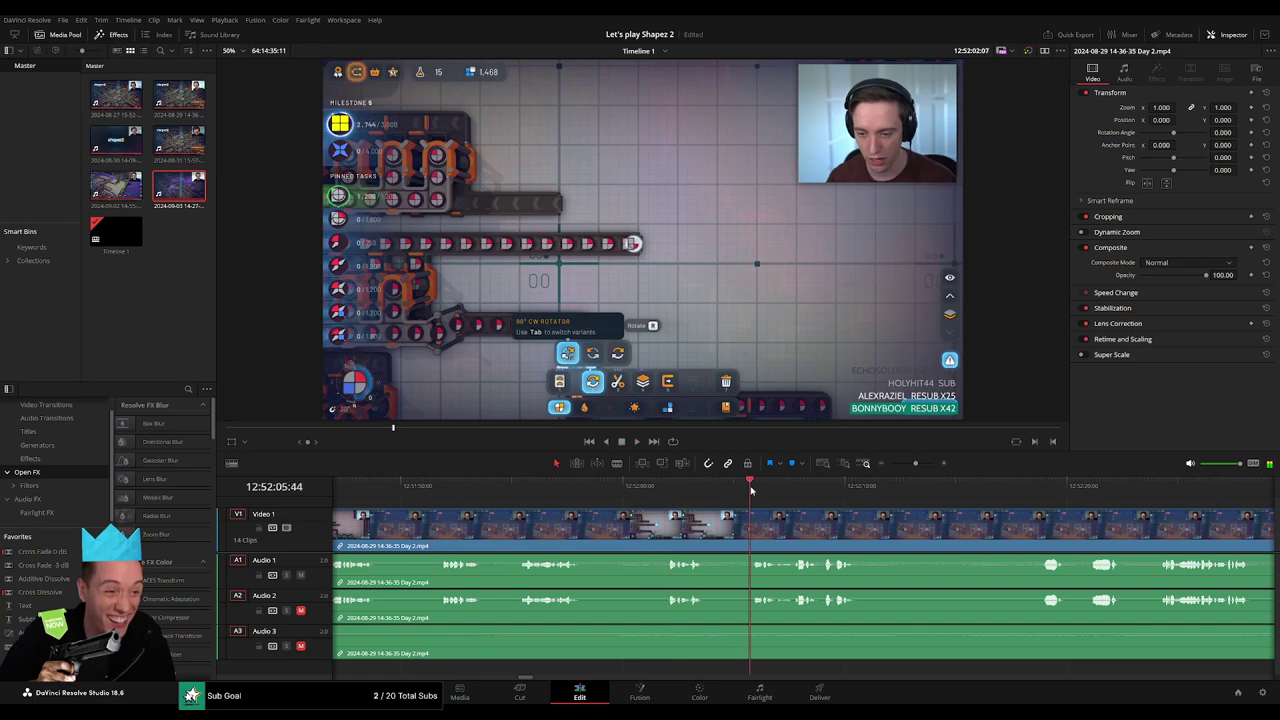
scroll(605, 490, right, 3)
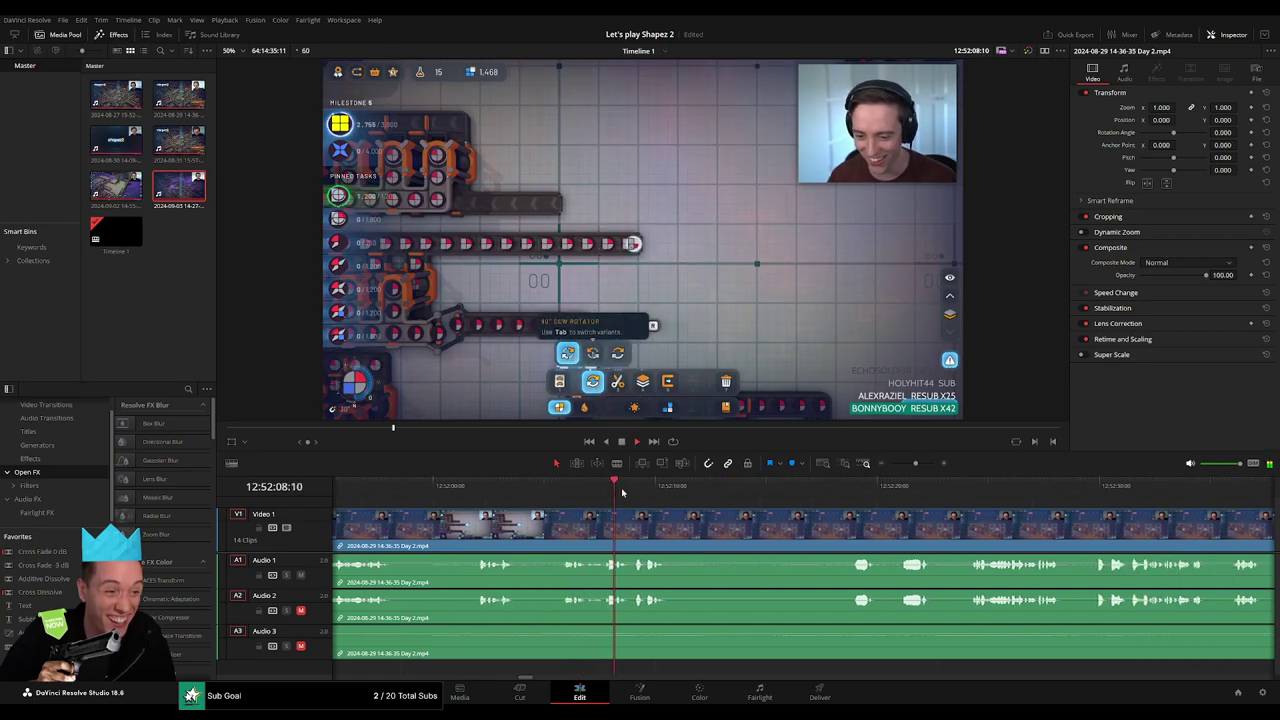
click(831, 490)
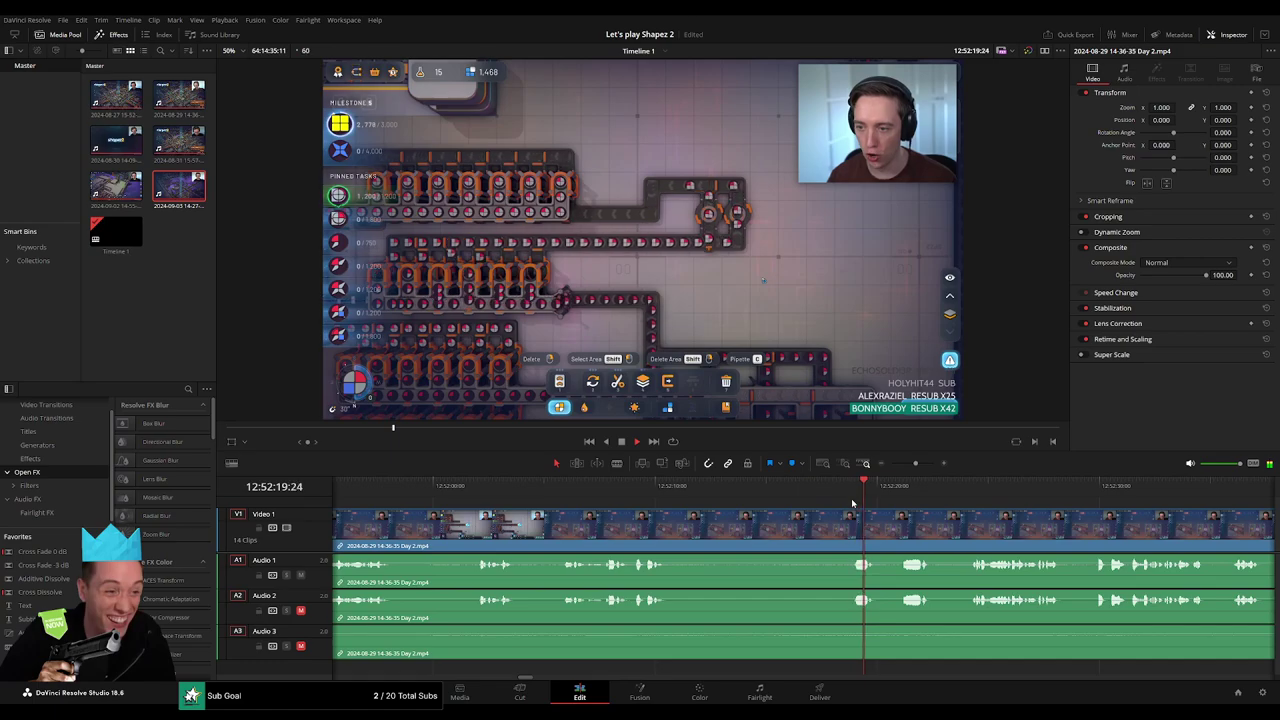
click(482, 488)
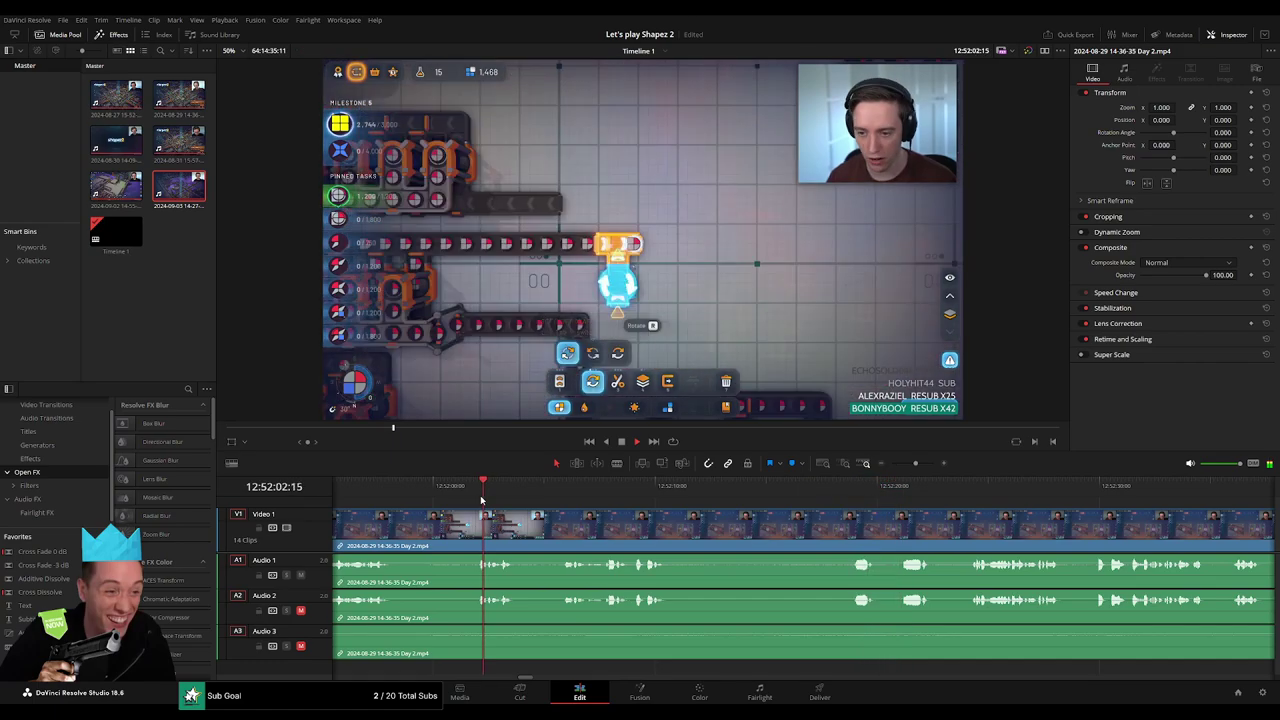
scroll(613, 495, left, 3)
Blade all tracks of the Day 2 clip at 12:52:01:00
drag(613, 495, 590, 508)
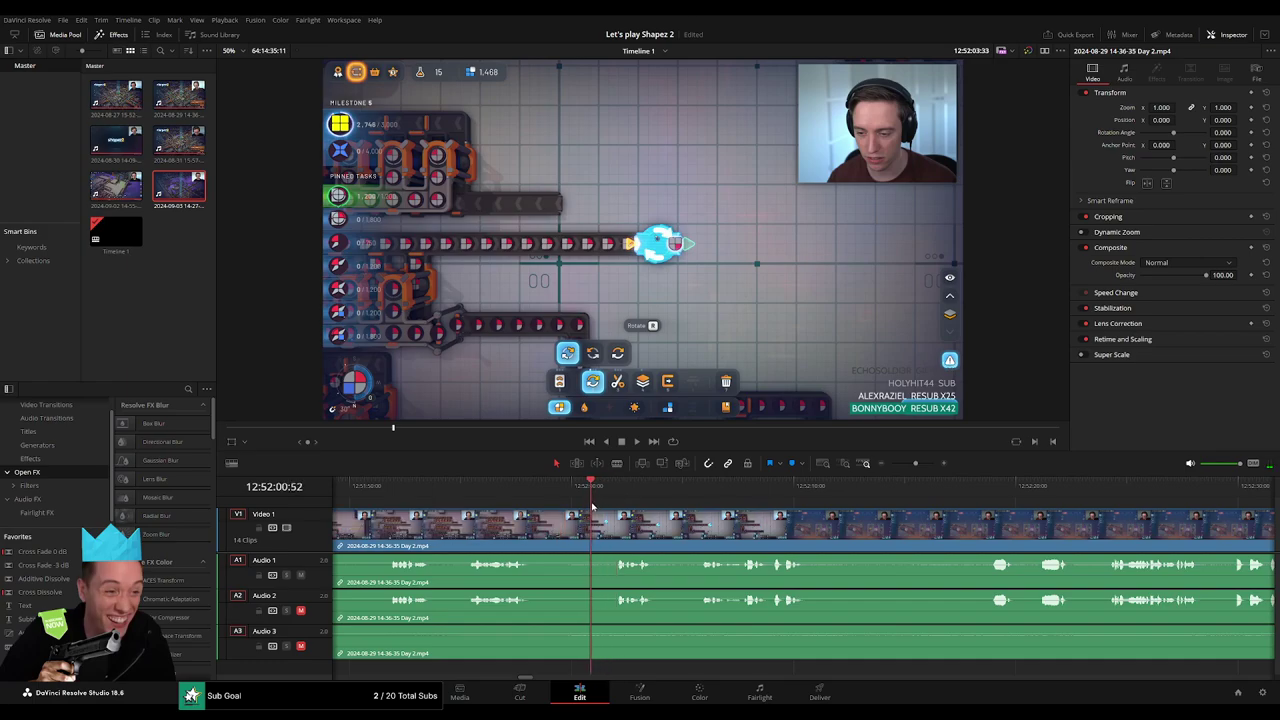
mouse_move(590, 508)
mouse_down()
mouse_move(620, 518)
mouse_move(569, 514)
mouse_up()
key(ctrl+b)
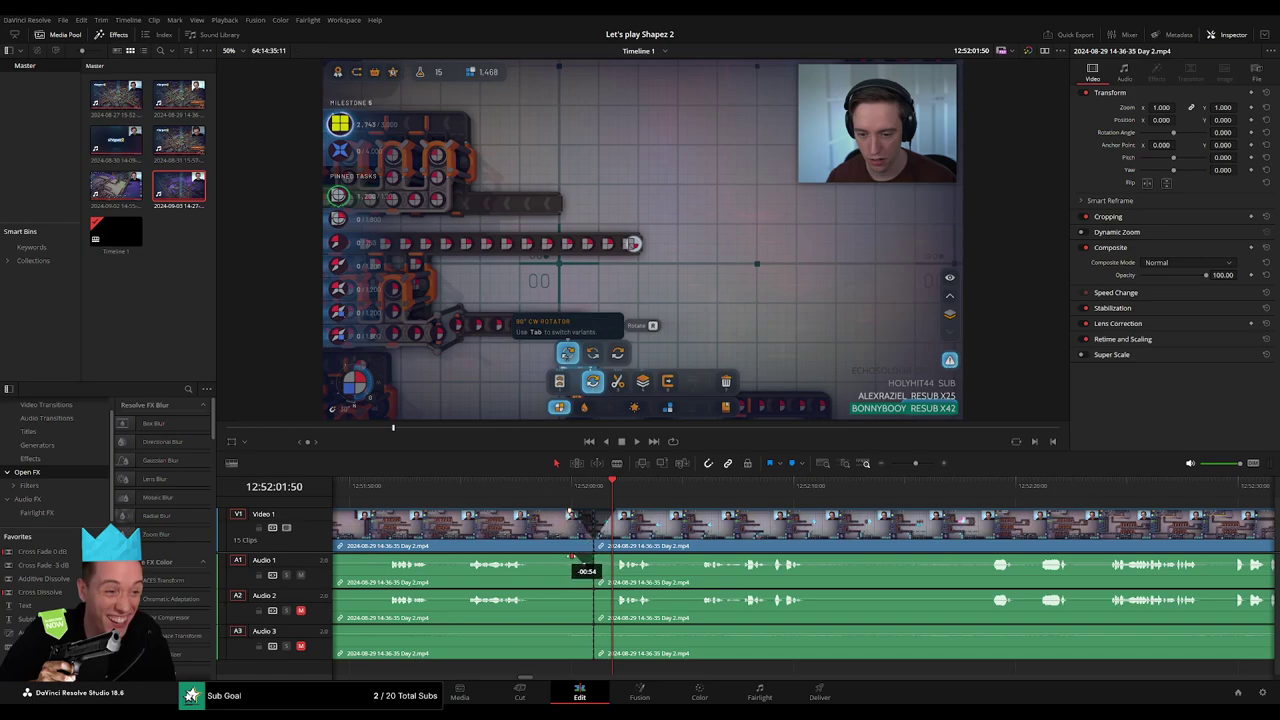
Add a fade-in on the Audio 3 clip at the cut and play back across it
click(594, 501)
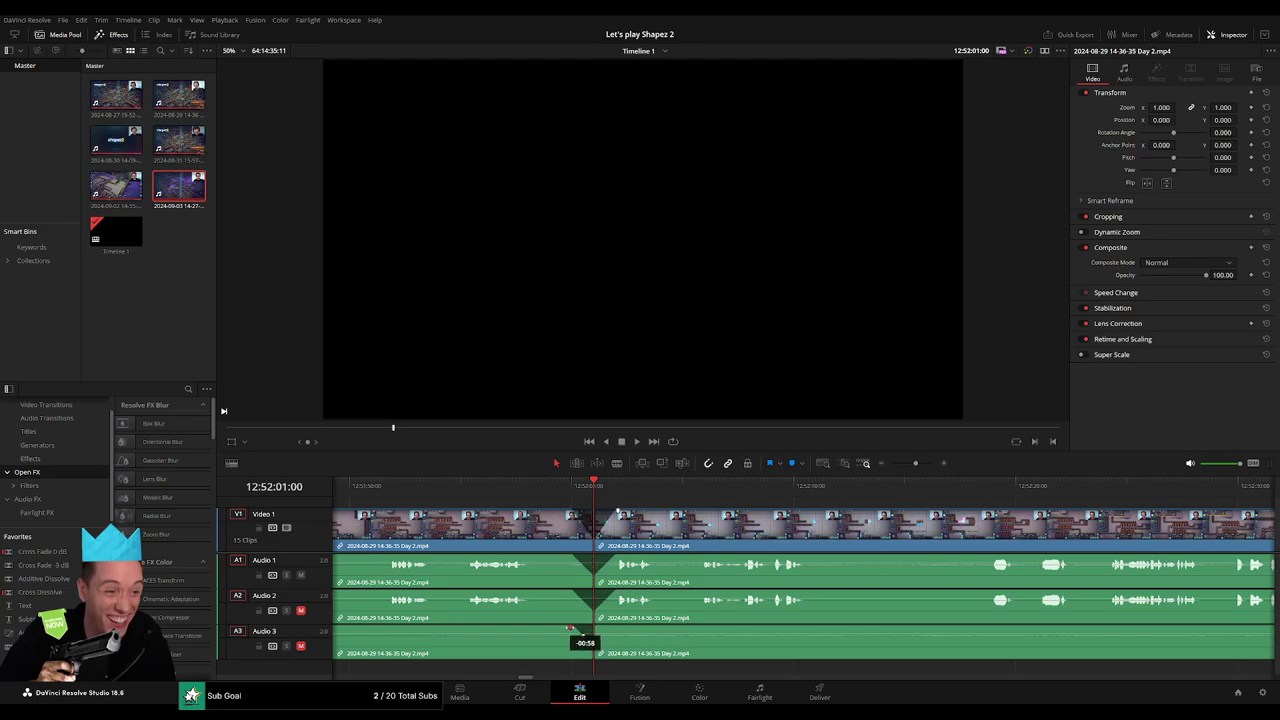
drag(596, 627, 619, 627)
key(space)
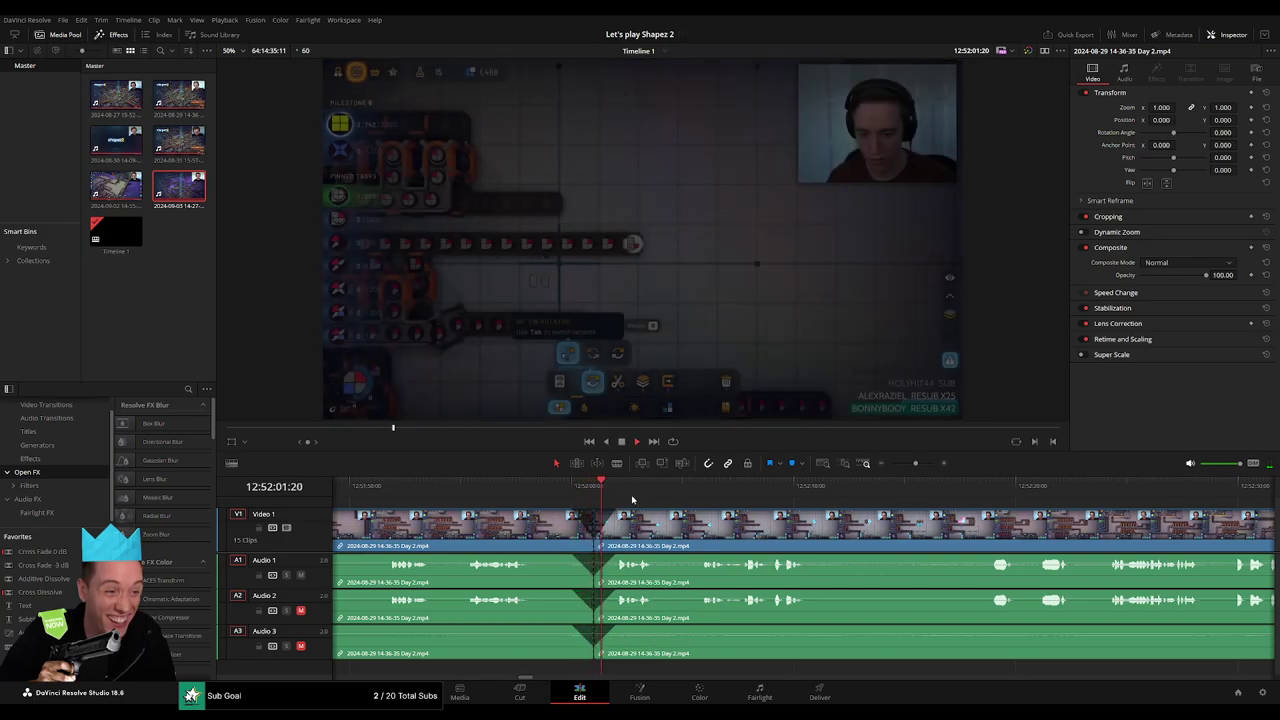
Move the clip after the 12:52:01 cut far to the right and deselect it
drag(916, 464, 890, 464)
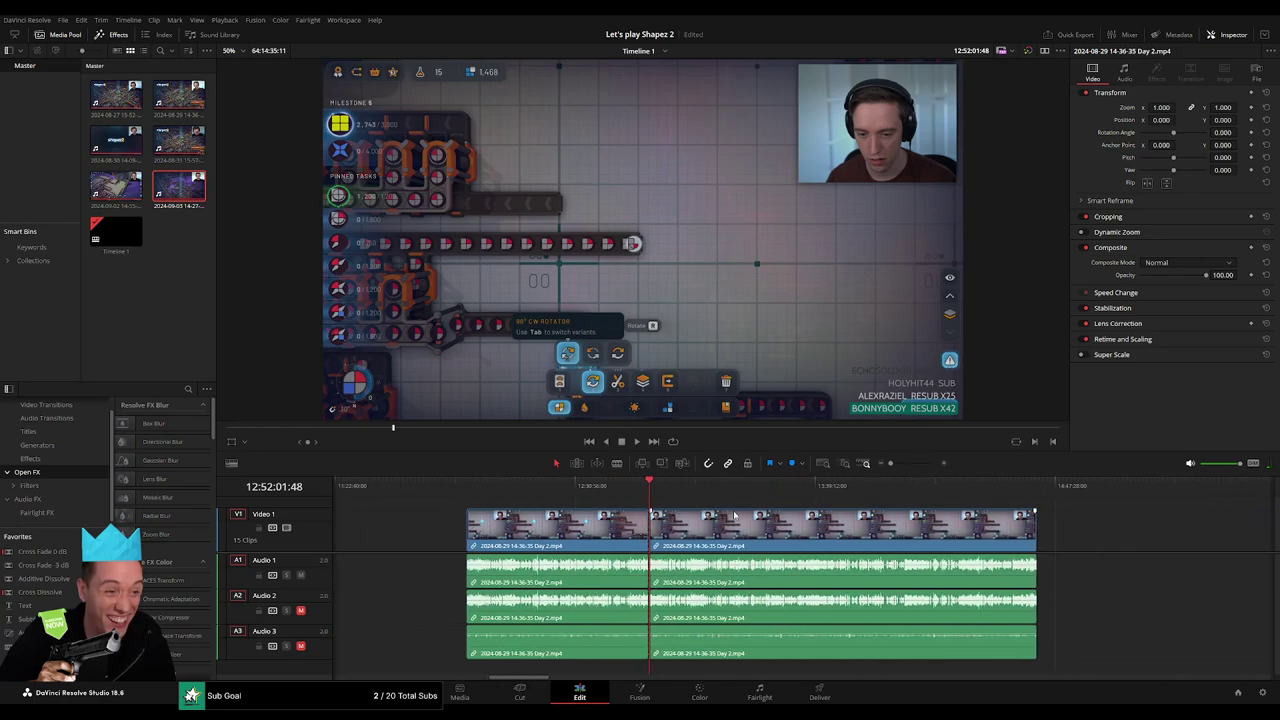
scroll(676, 514, right, 5)
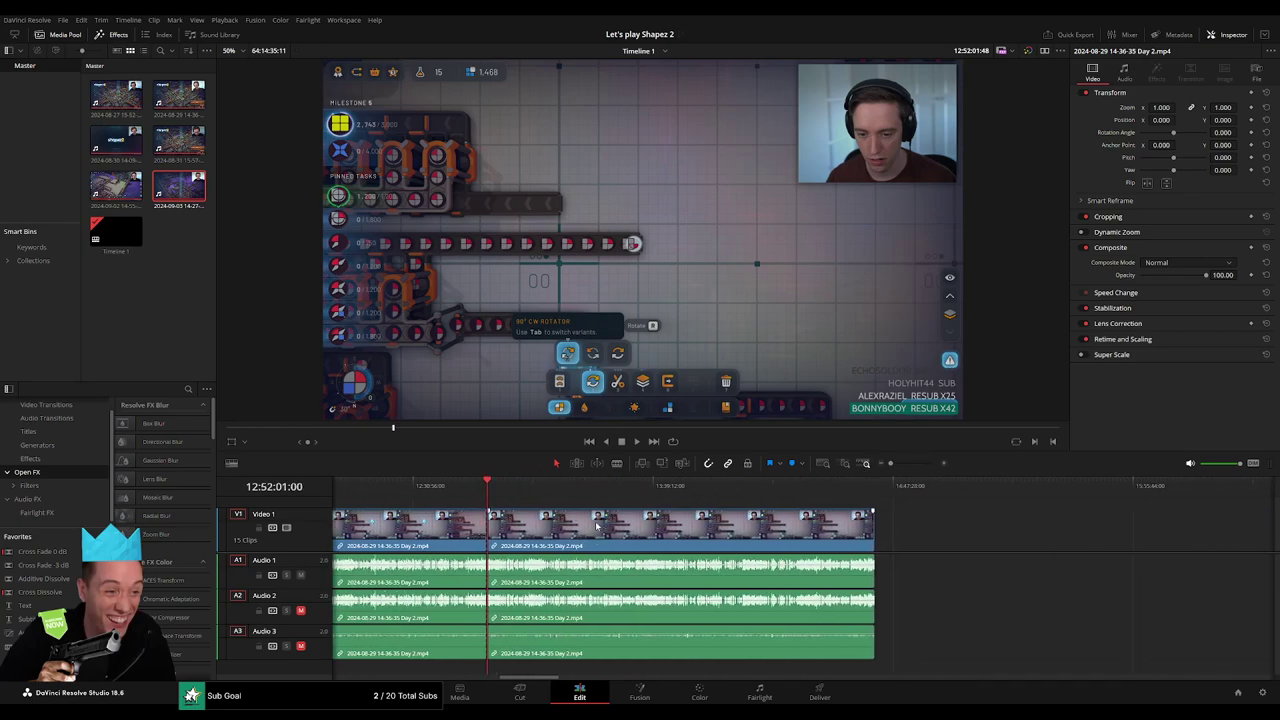
drag(567, 537, 1067, 540)
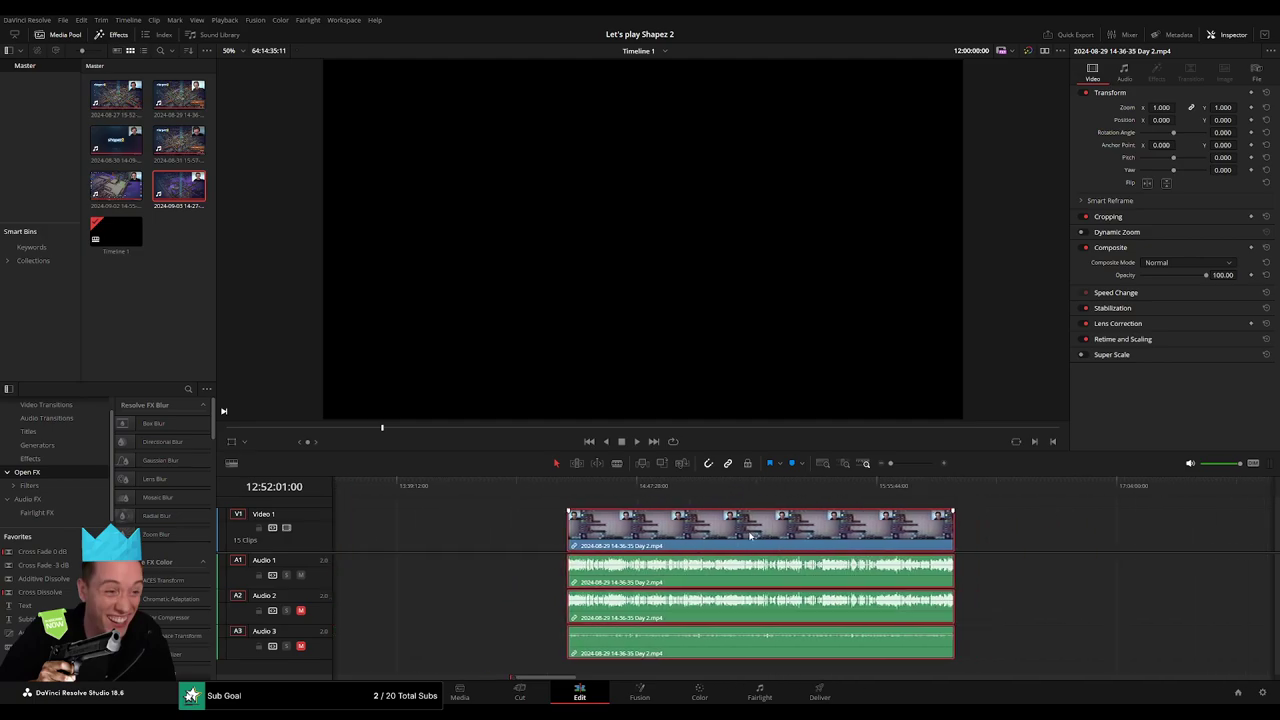
scroll(768, 553, left, 2)
click(697, 543)
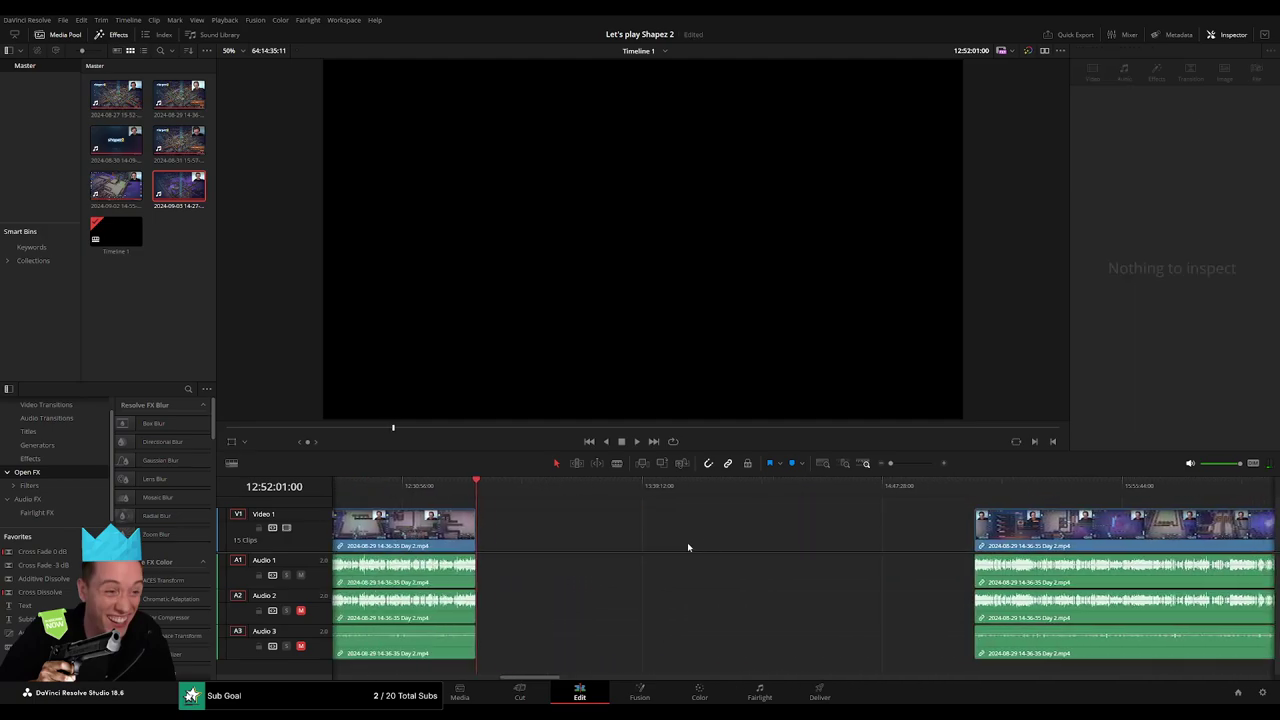
scroll(687, 543, right, 3)
Park the playhead at 14:00:00:00 and snap the clip back to start there
drag(381, 495, 599, 515)
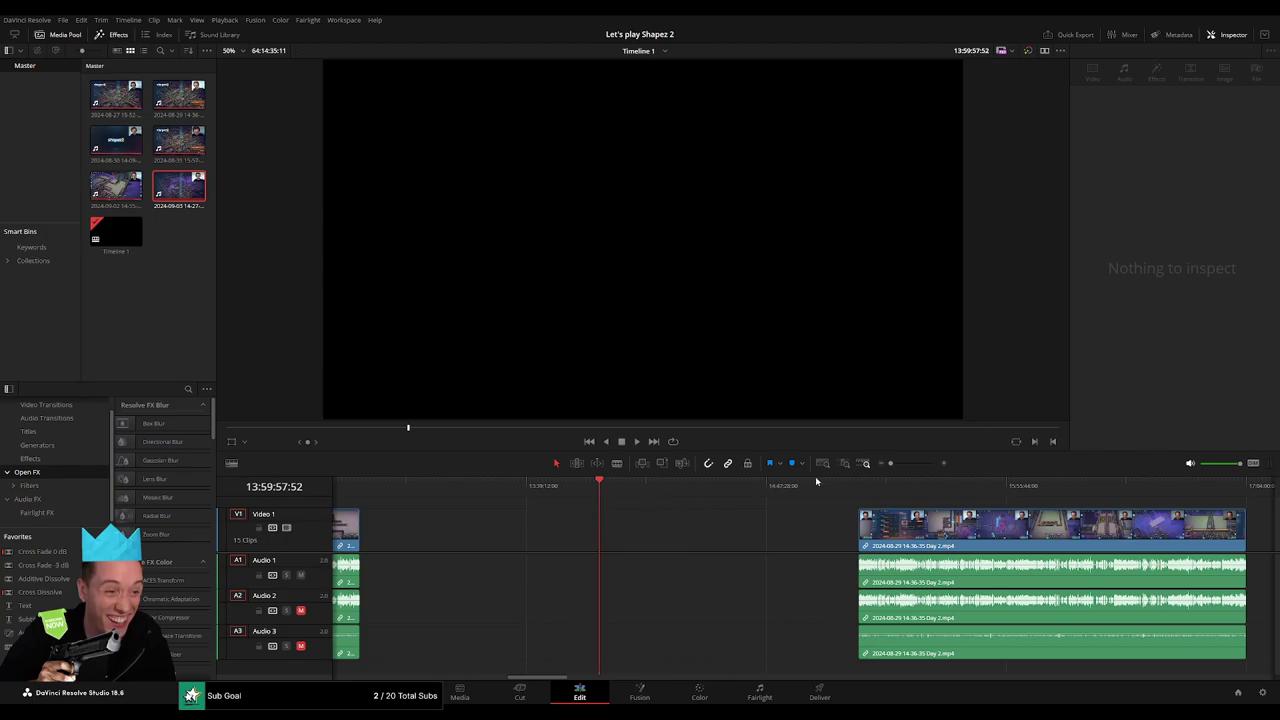
scroll(816, 482, up, 3)
drag(816, 482, 808, 489)
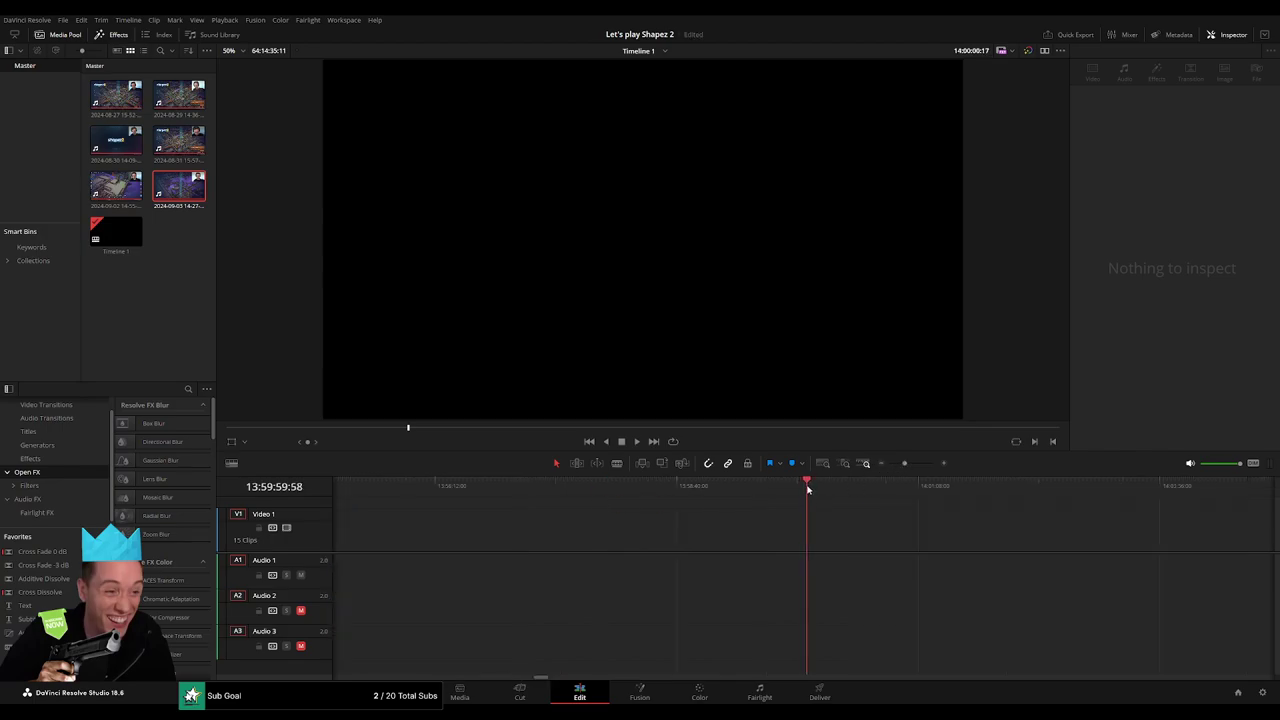
scroll(886, 523, down, 2)
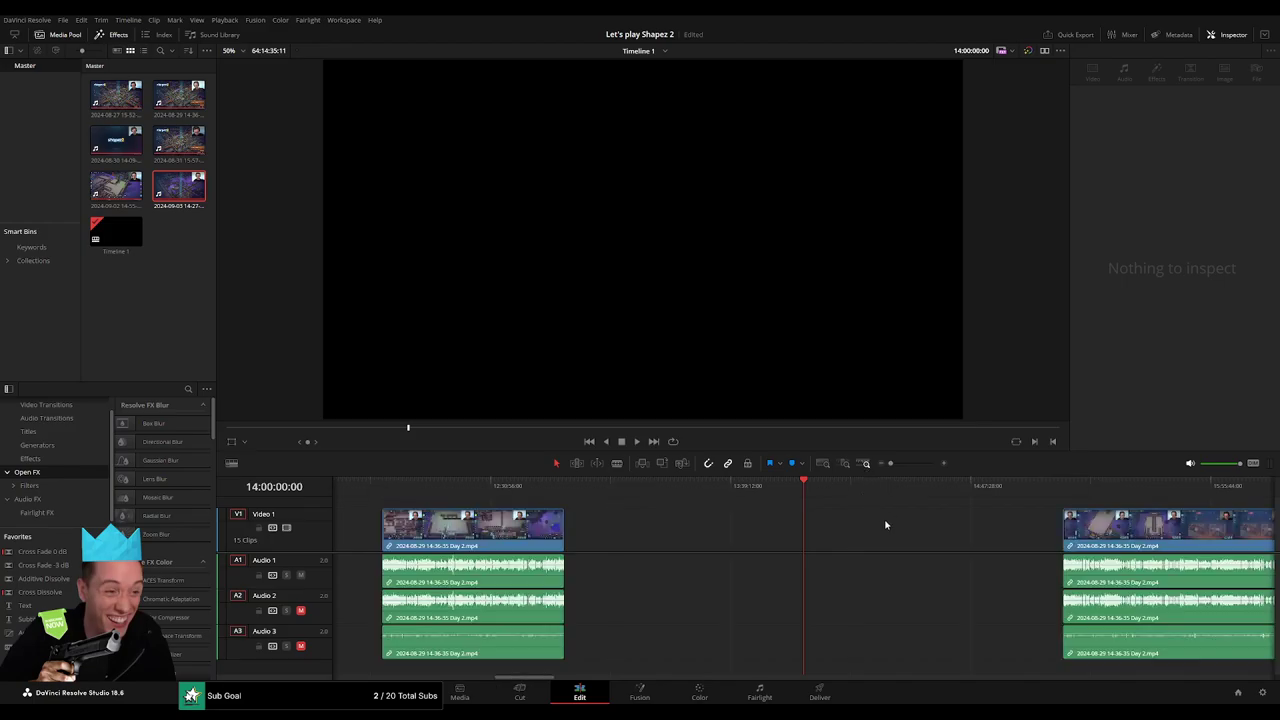
drag(786, 527, 528, 527)
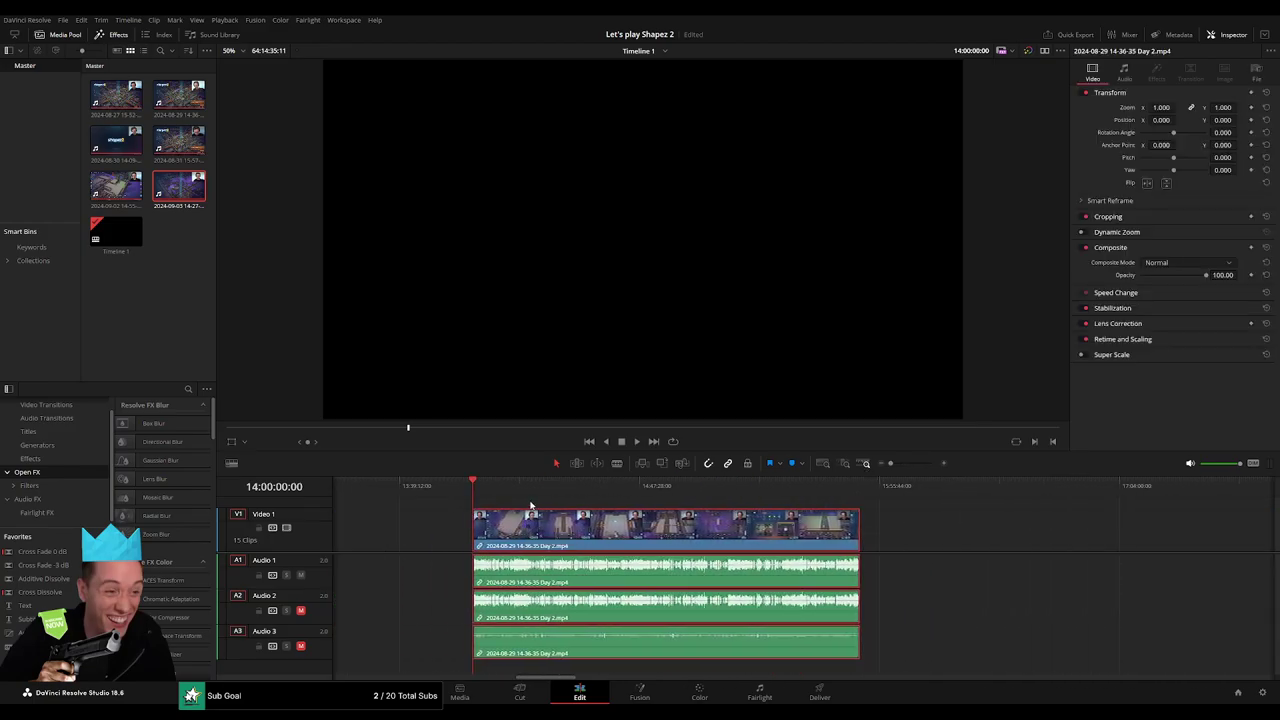
drag(500, 488, 656, 512)
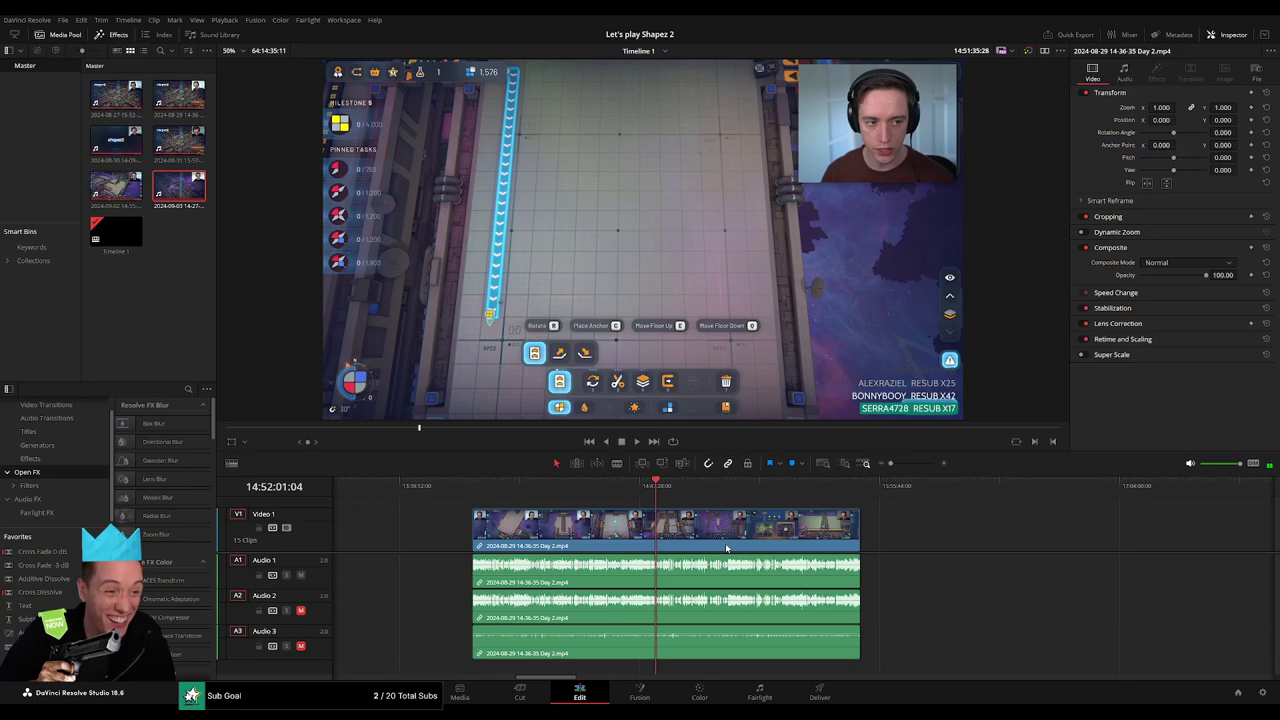
Blade the Day 2 clip at 14:52:01:00 and return to selection mode
scroll(725, 543, up, 3)
key(space)
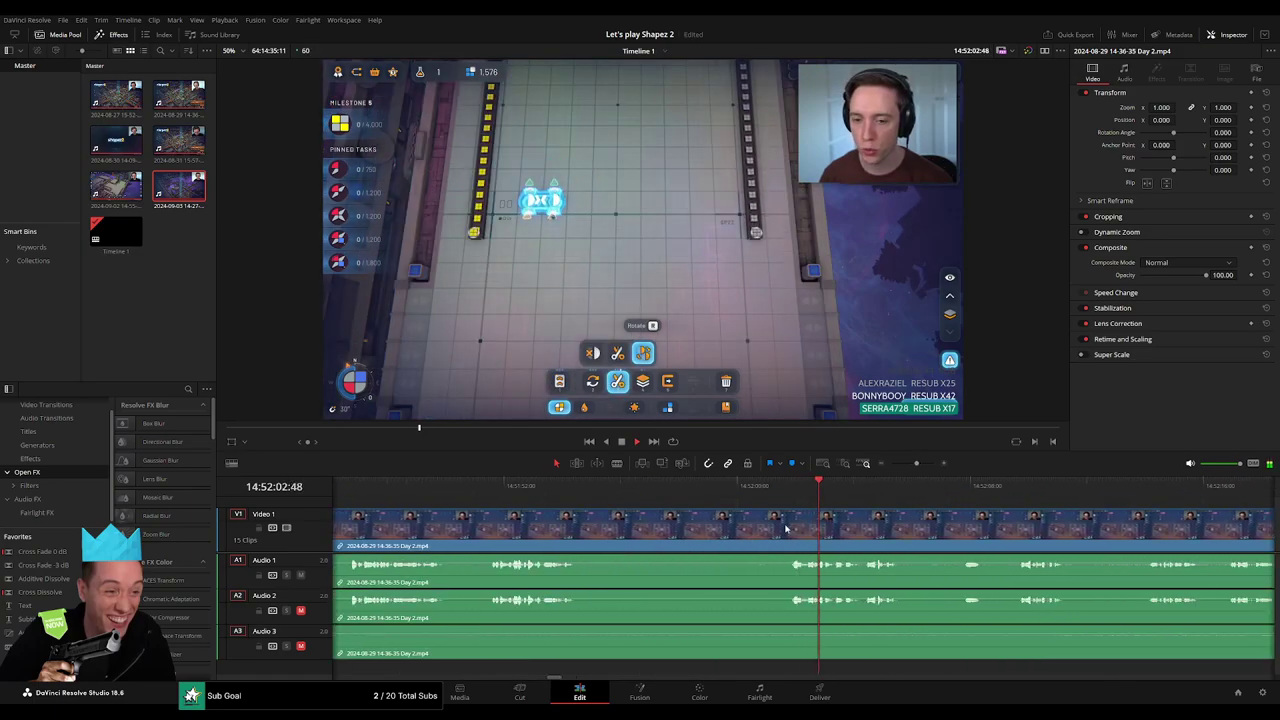
click(790, 492)
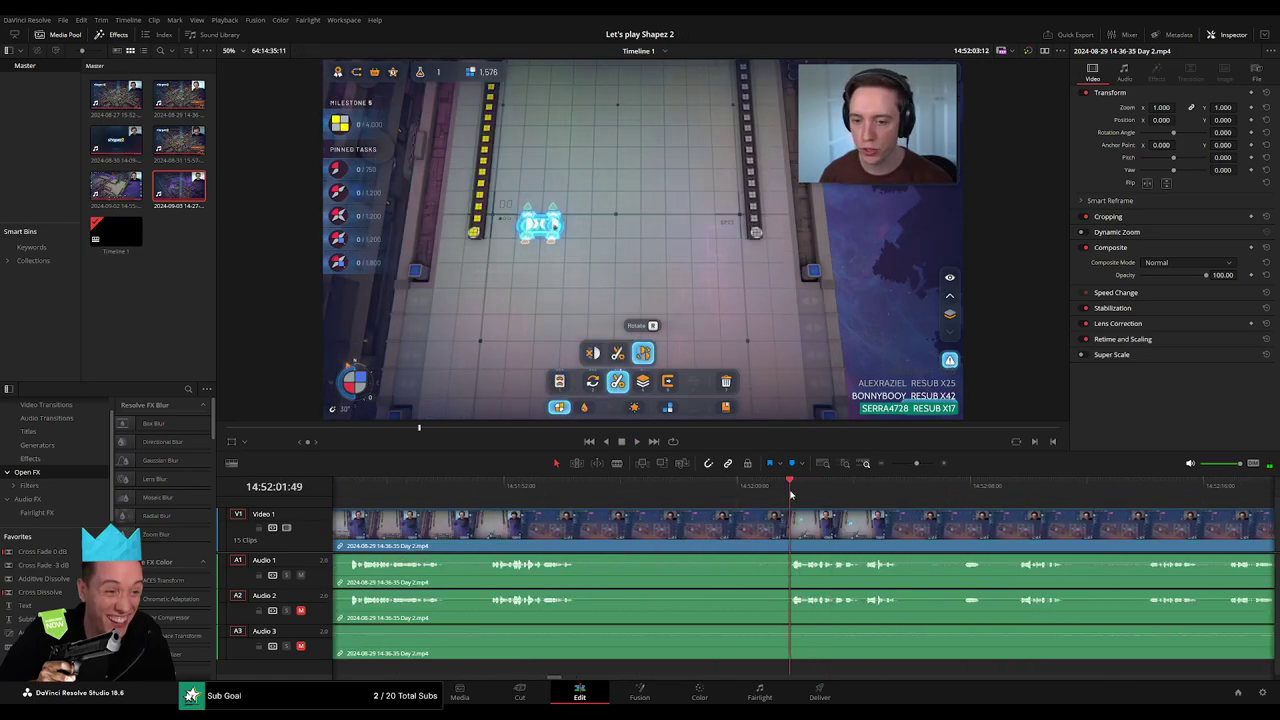
drag(790, 492, 767, 492)
key(b)
click(770, 531)
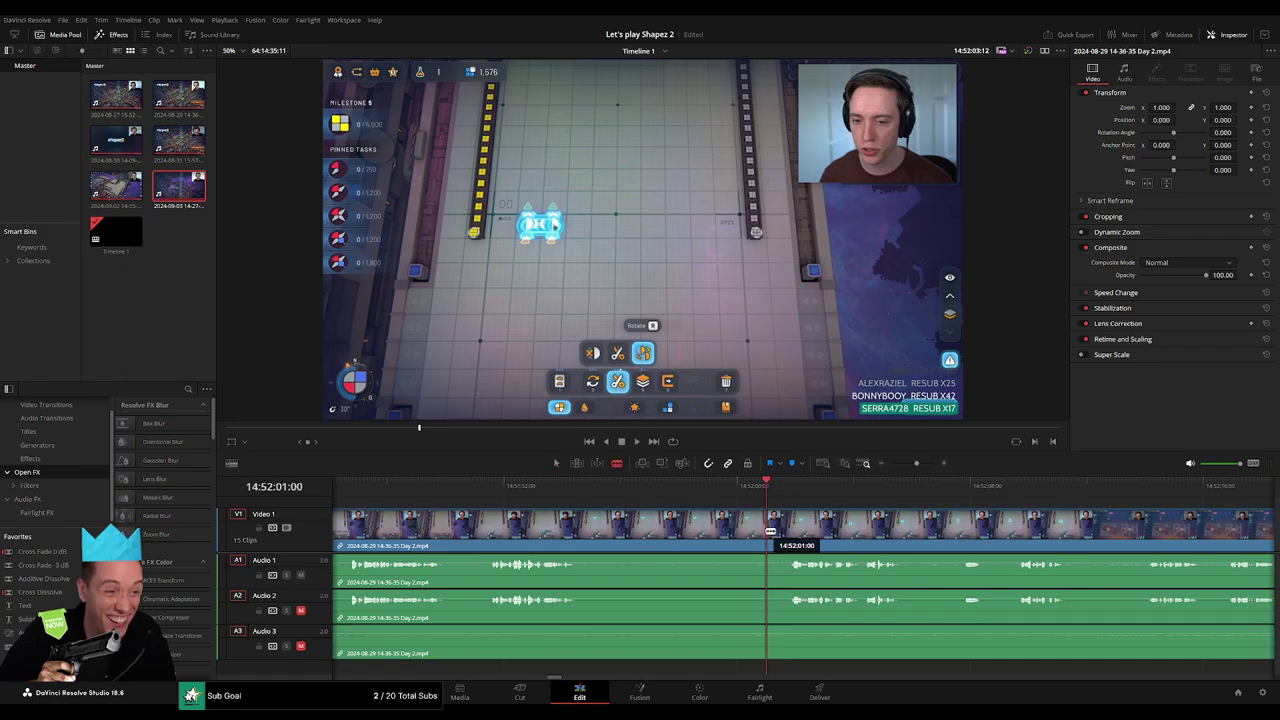
click(770, 531)
key(a)
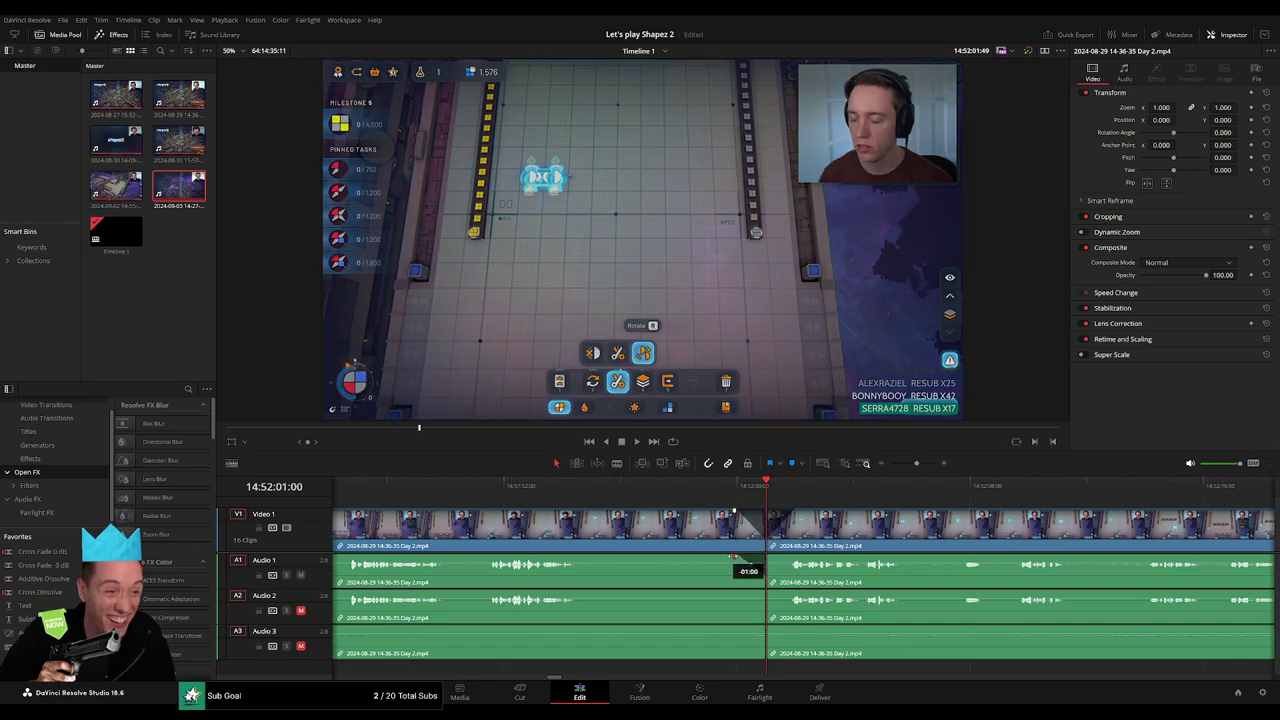
Add fades at the 14:52:01 cut on Audio 2 and Audio 3, then play it back
click(790, 485)
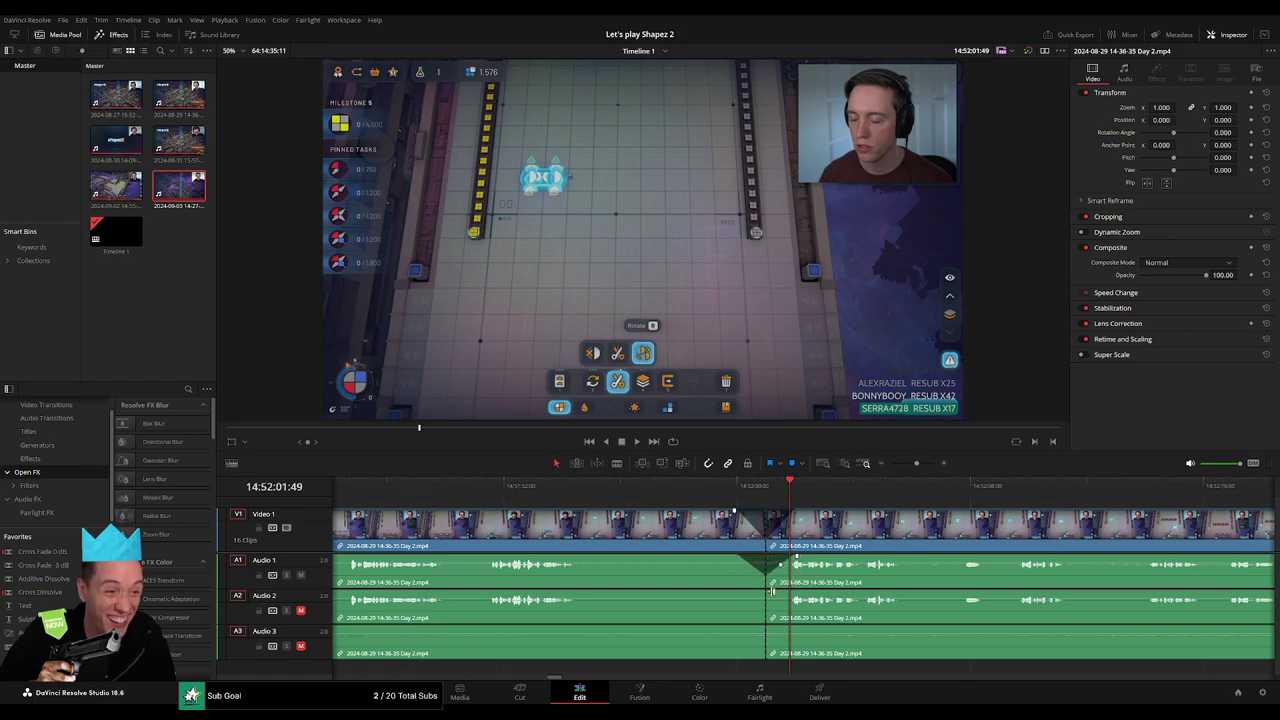
drag(760, 592, 738, 593)
mouse_move(766, 628)
mouse_down()
mouse_move(737, 629)
mouse_move(776, 636)
mouse_up()
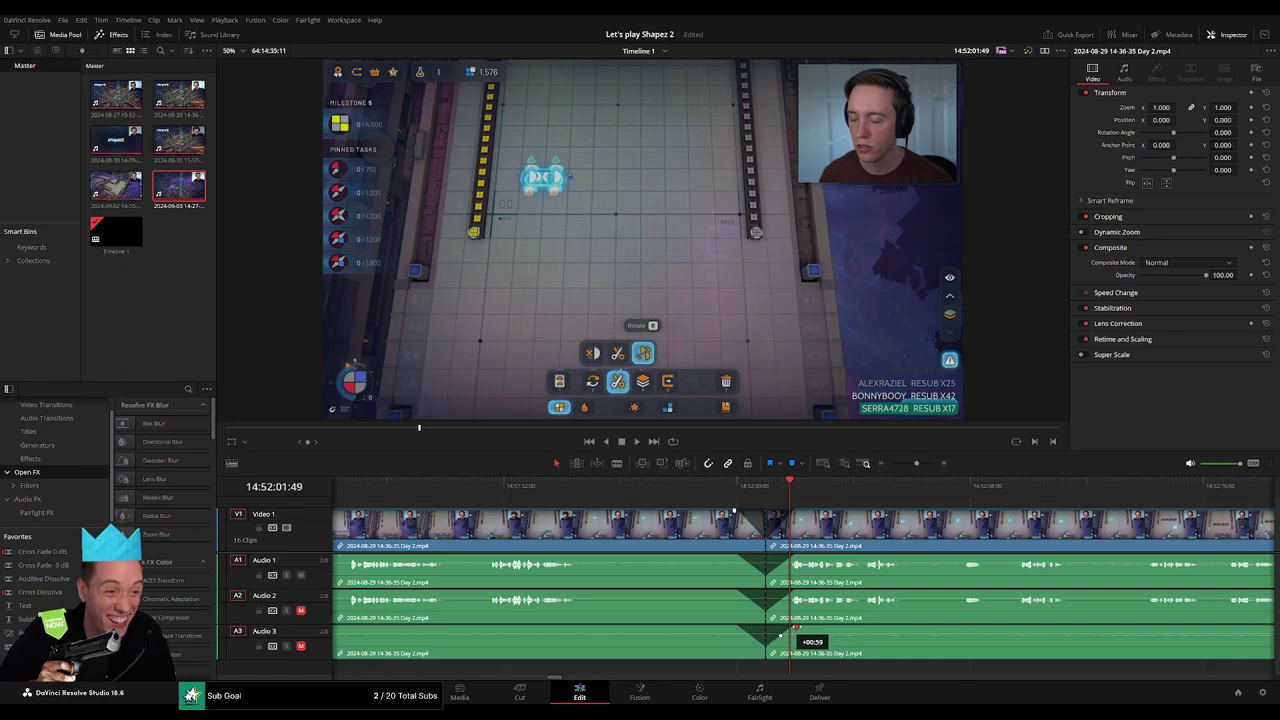
key(slash)
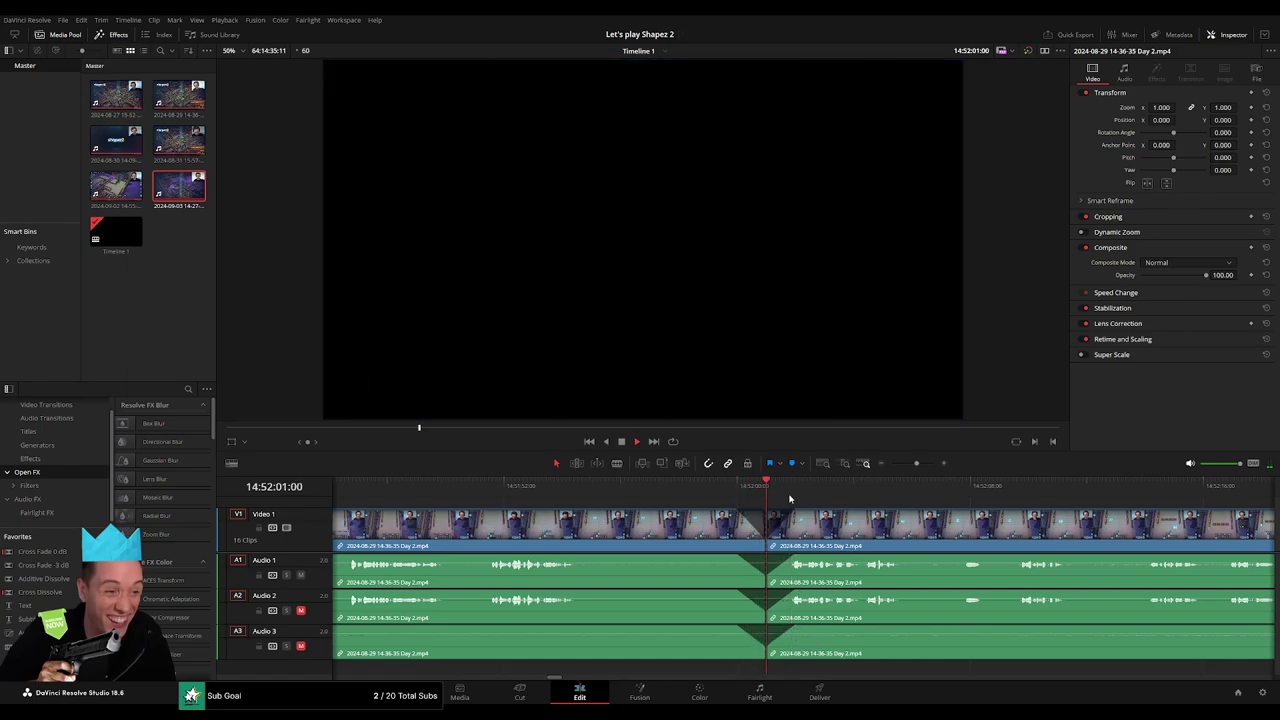
Move the clip after the 14:52 cut further right and deselect it
scroll(750, 520, down, 2)
scroll(690, 511, down, 2)
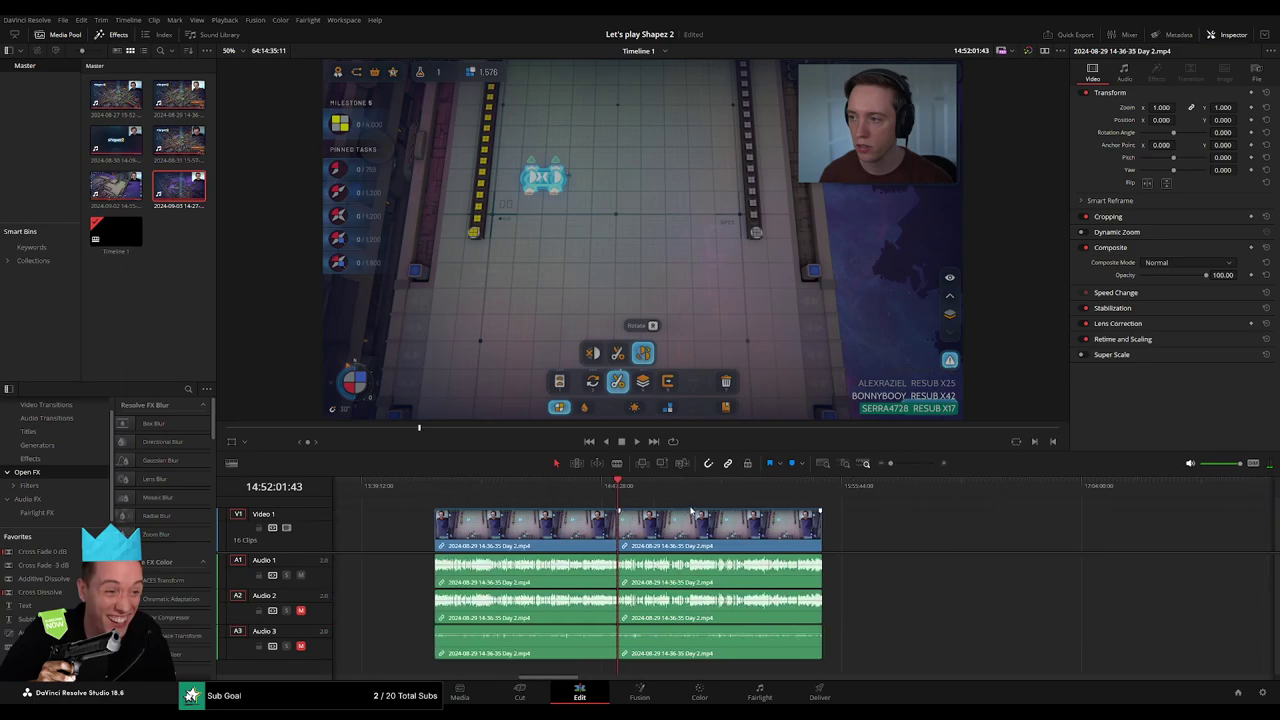
click(616, 487)
scroll(515, 535, right, 5)
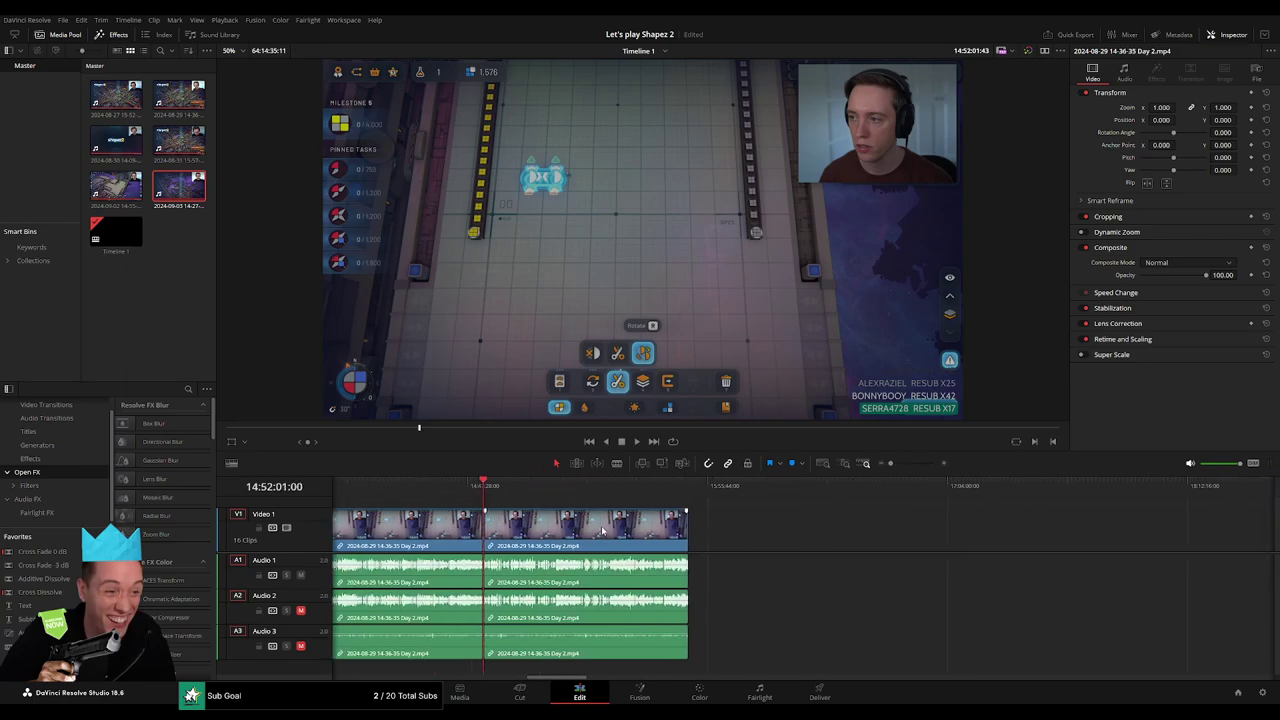
drag(515, 535, 955, 535)
click(577, 543)
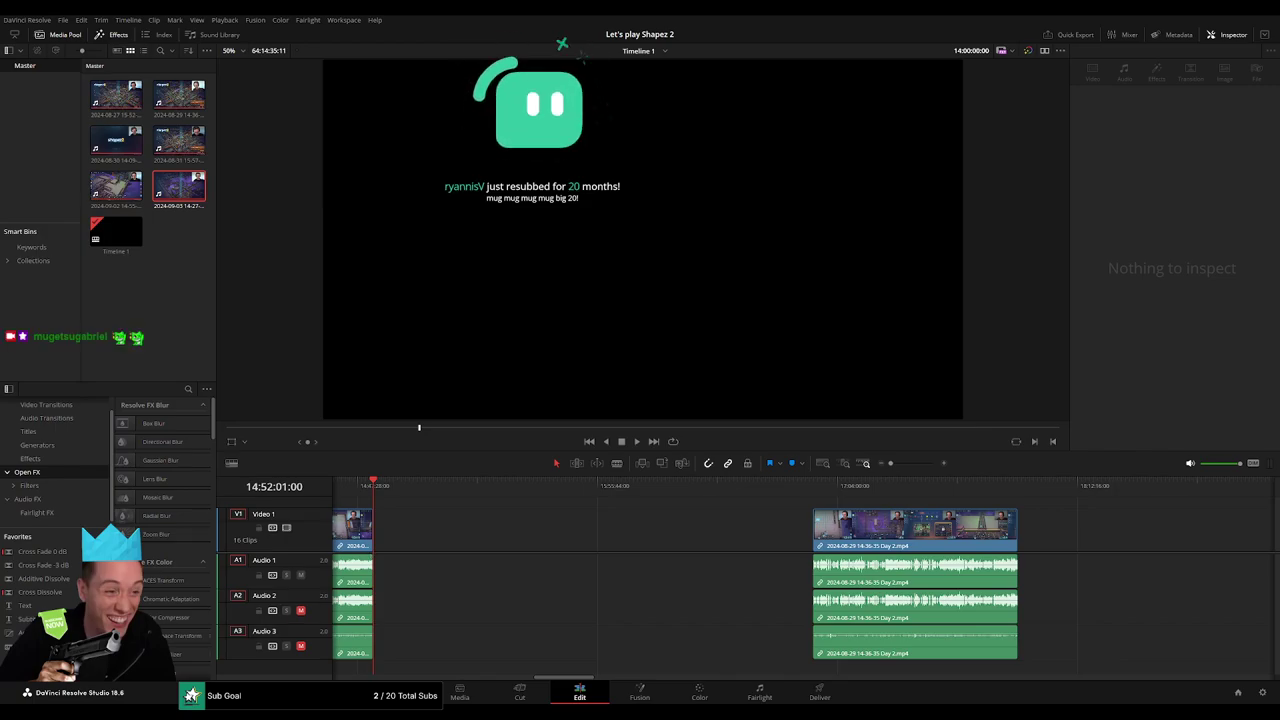
Park the playhead at 16:00:00:00, snap the later clip to it, and play from there
click(466, 549)
drag(466, 487, 615, 512)
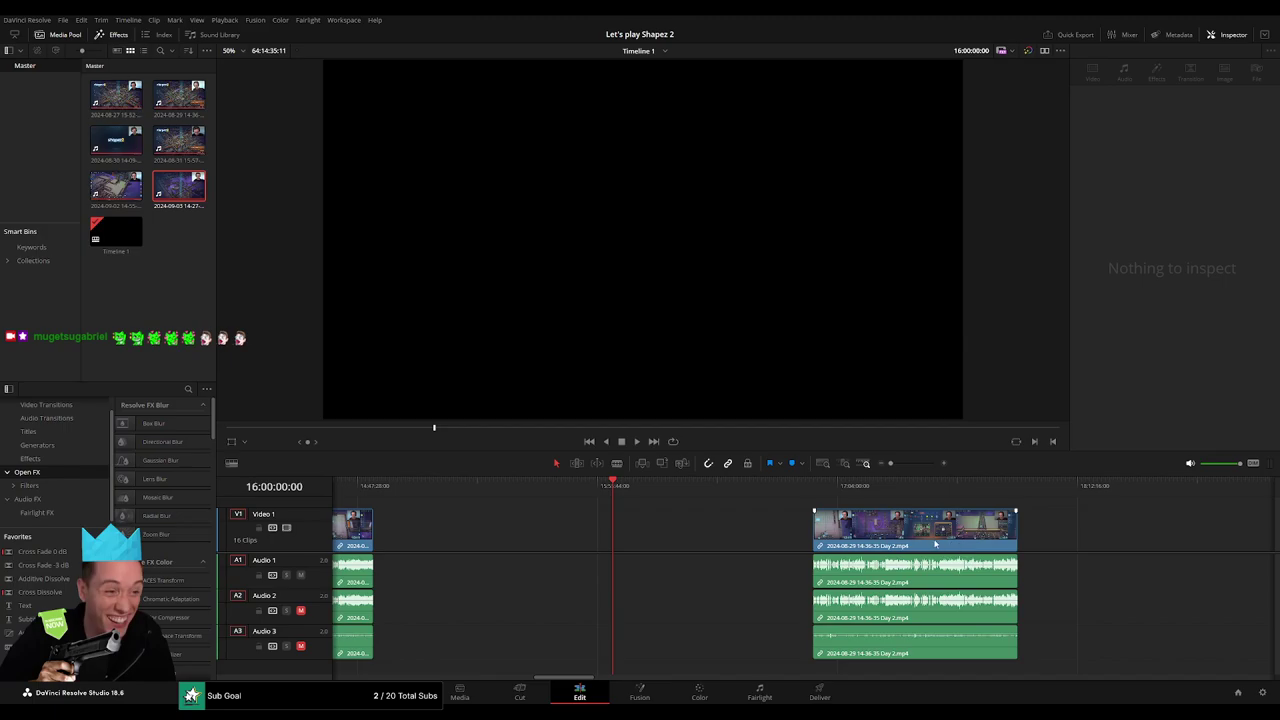
drag(935, 543, 735, 543)
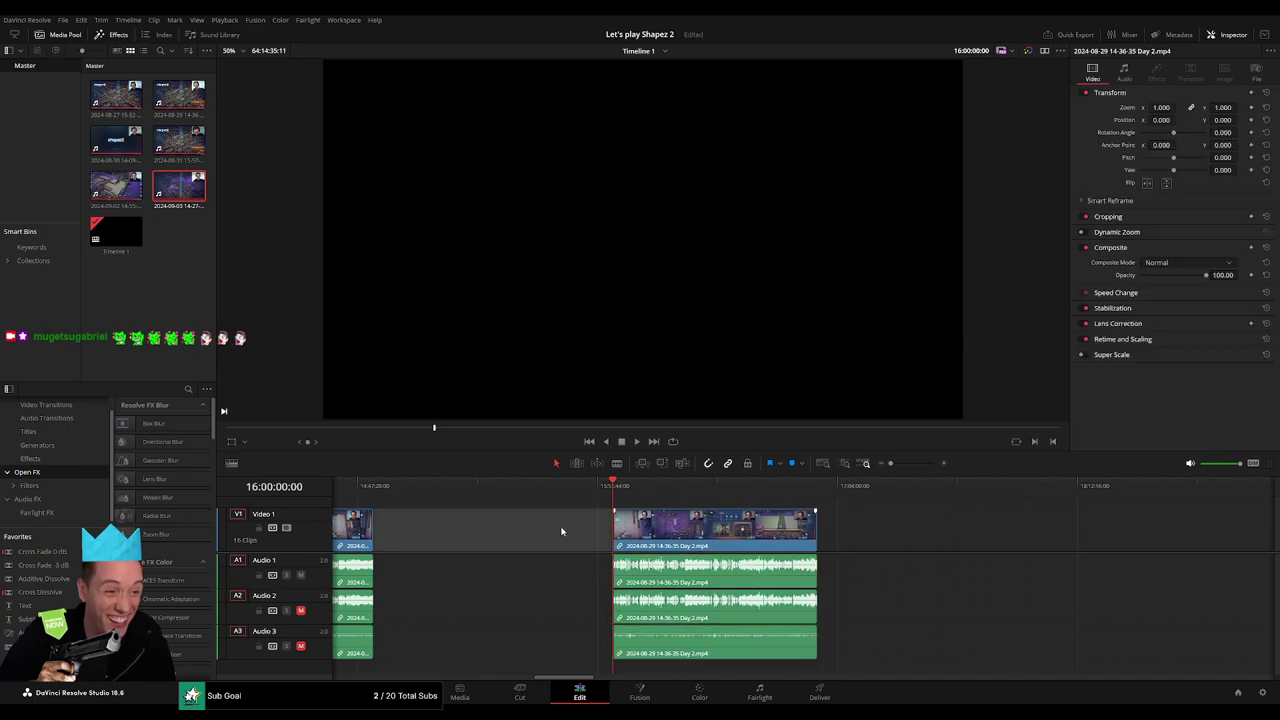
key(space)
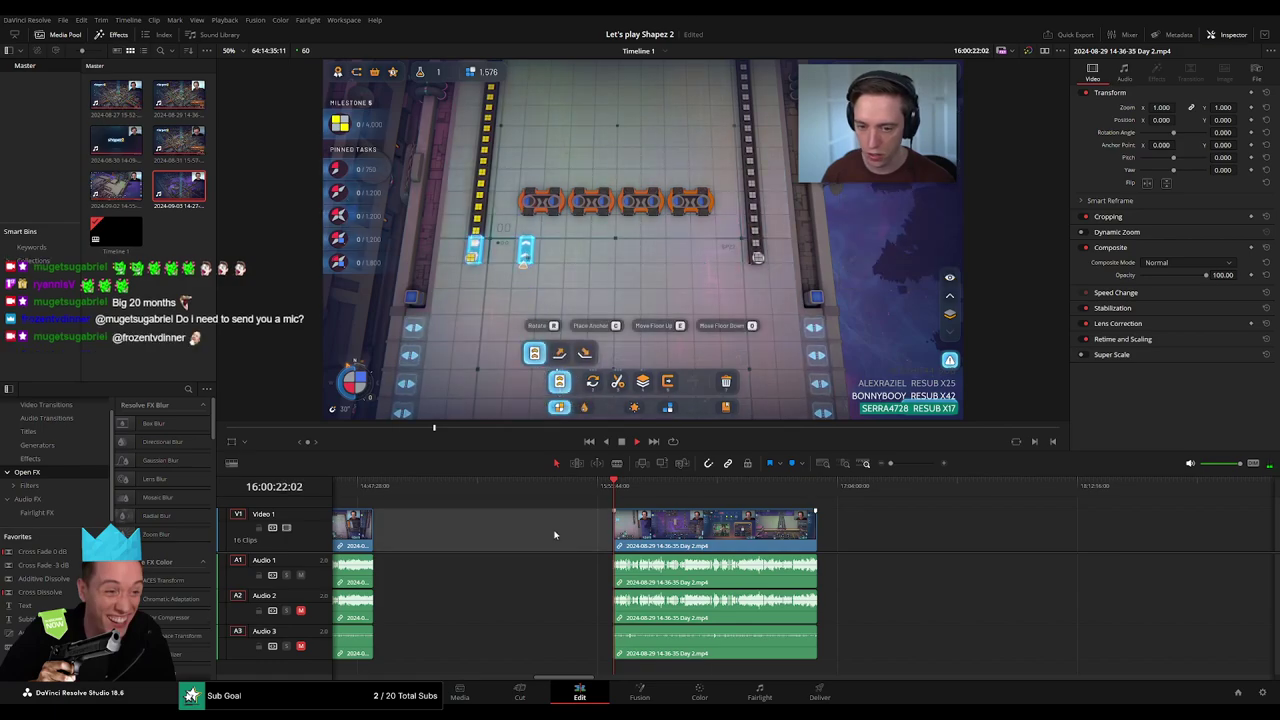
click(614, 490)
key(space)
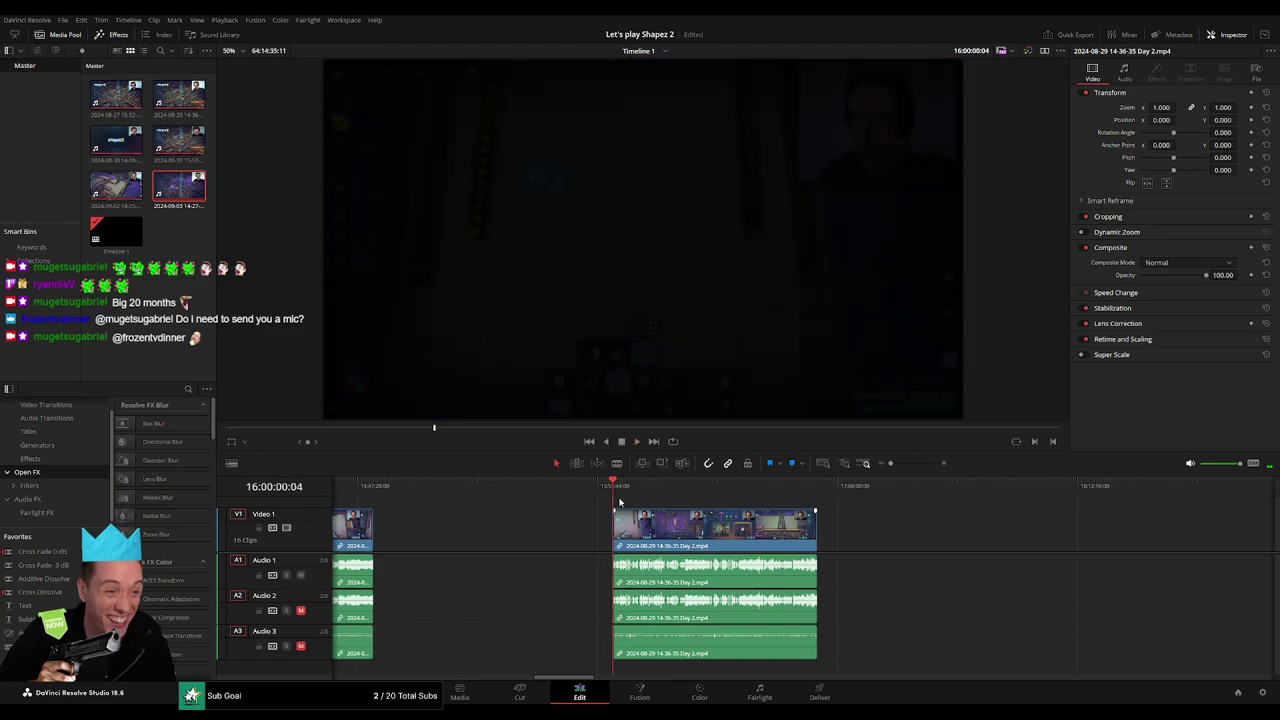
scroll(533, 515, right, 2)
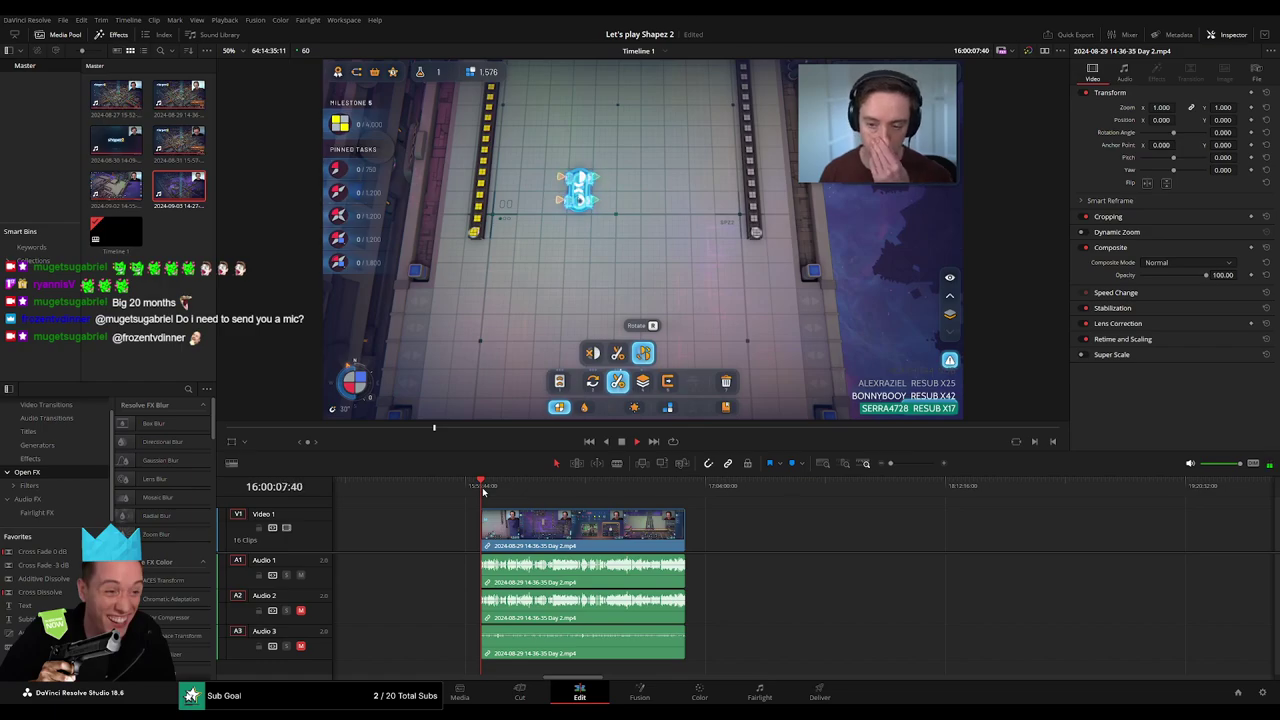
drag(486, 492, 663, 498)
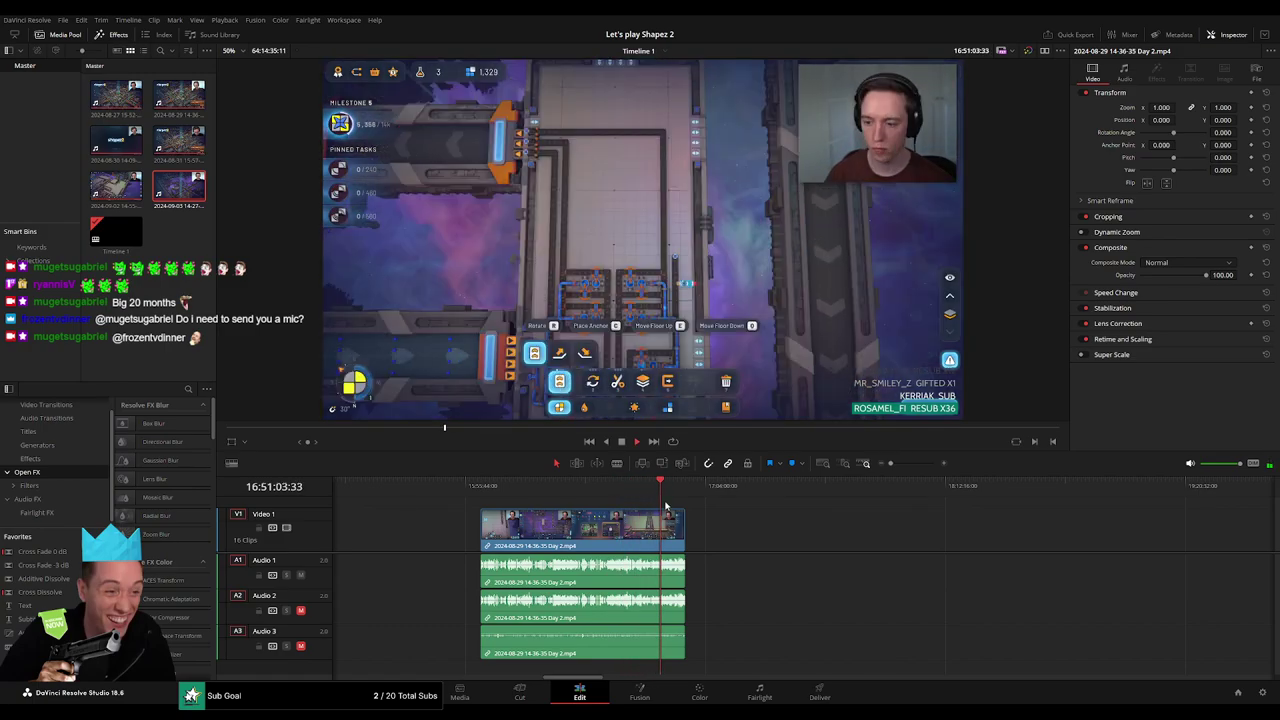
scroll(872, 518, up, 5)
drag(870, 488, 800, 490)
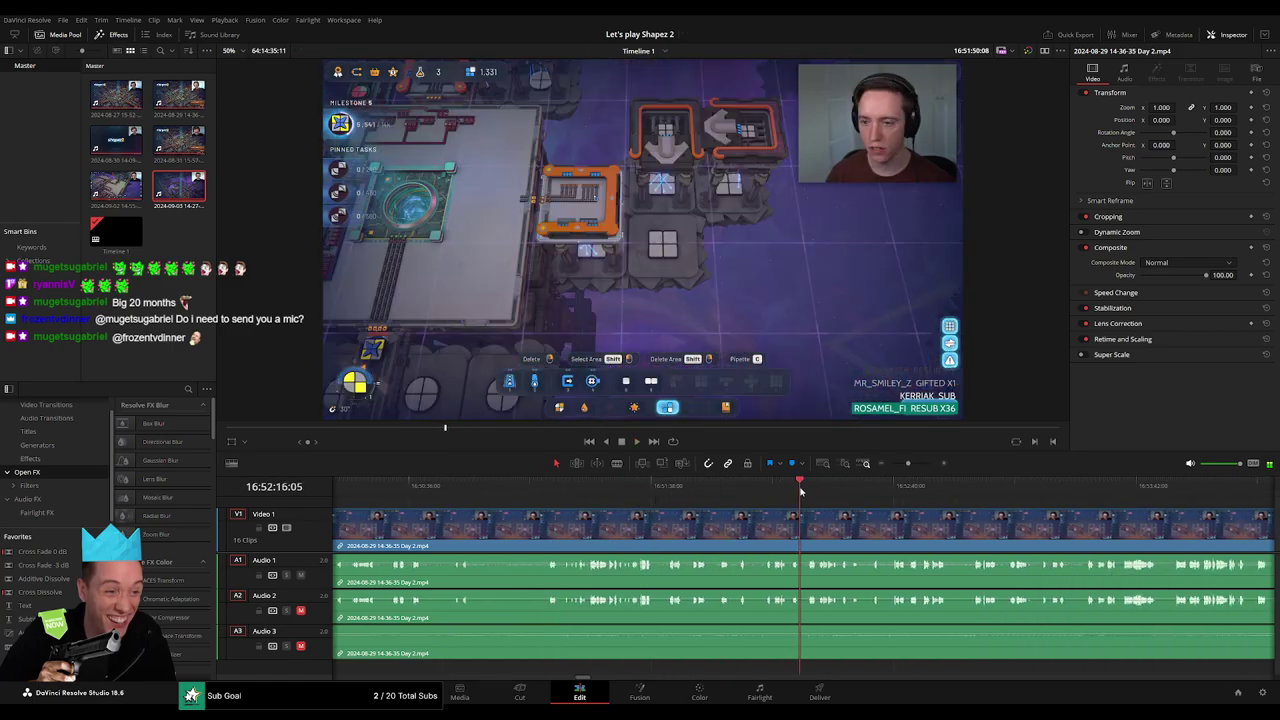
key(space)
scroll(698, 523, up, 4)
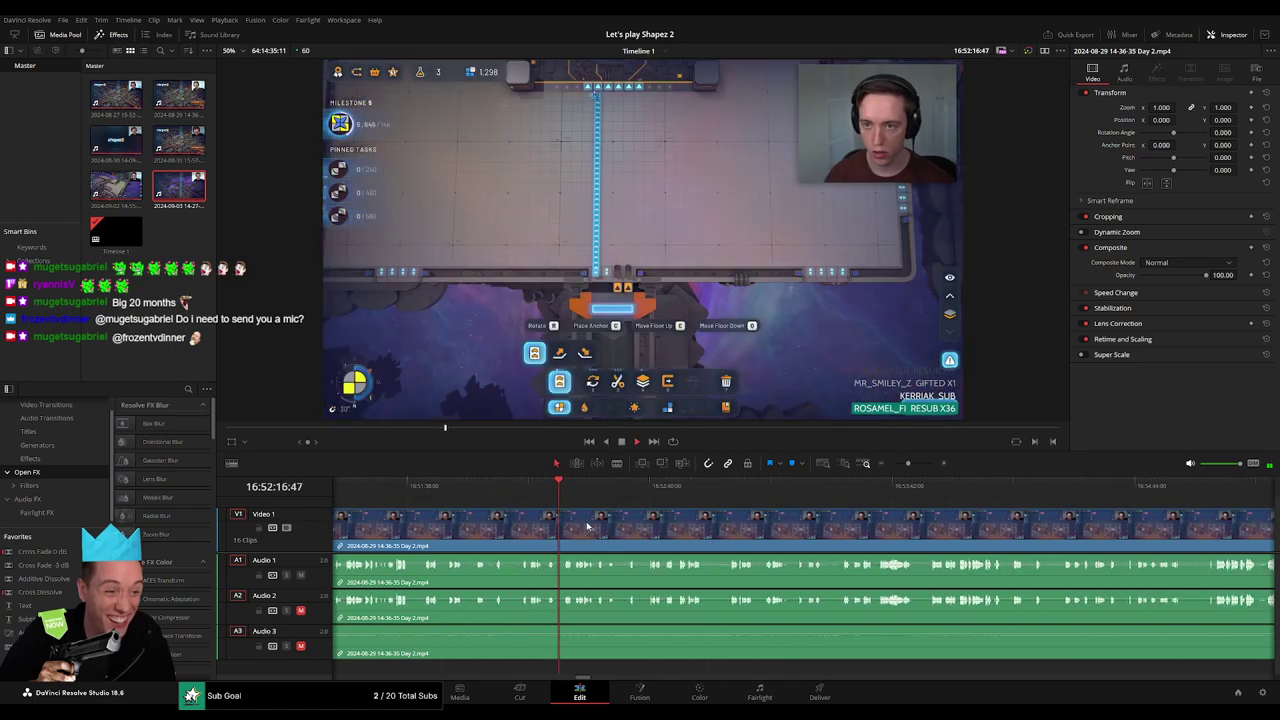
drag(690, 500, 754, 497)
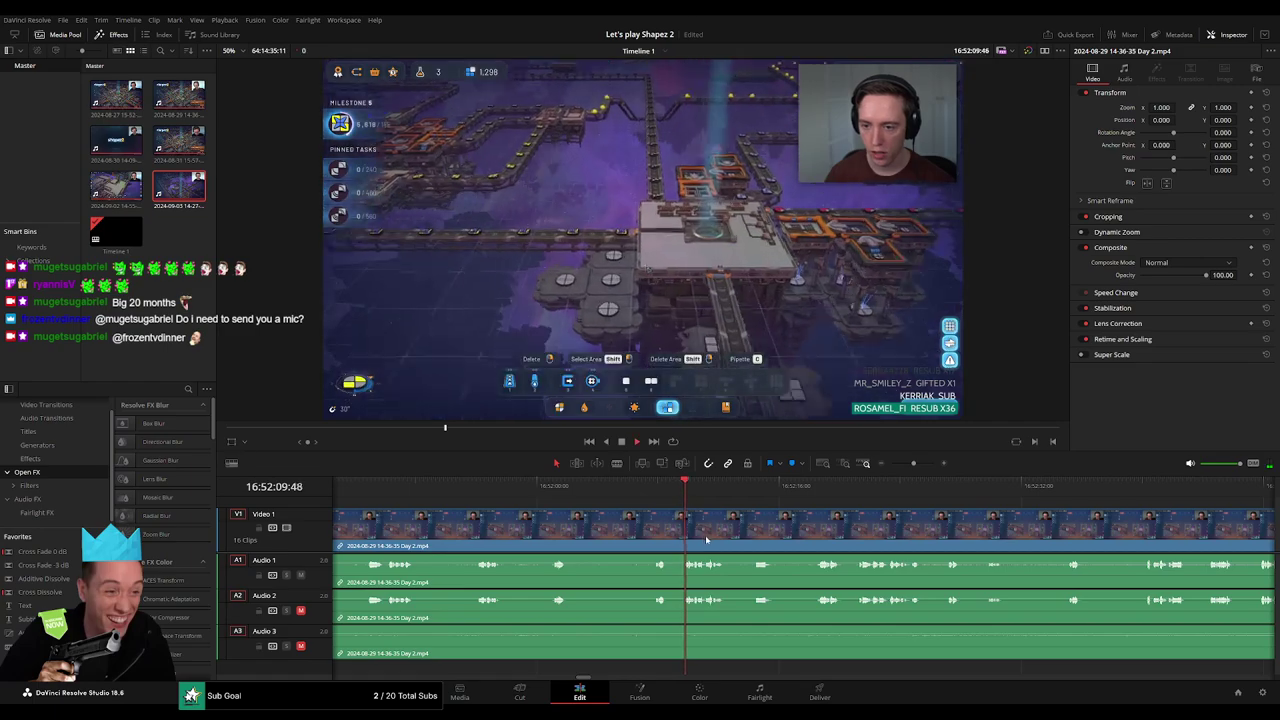
click(609, 493)
scroll(609, 493, up, 2)
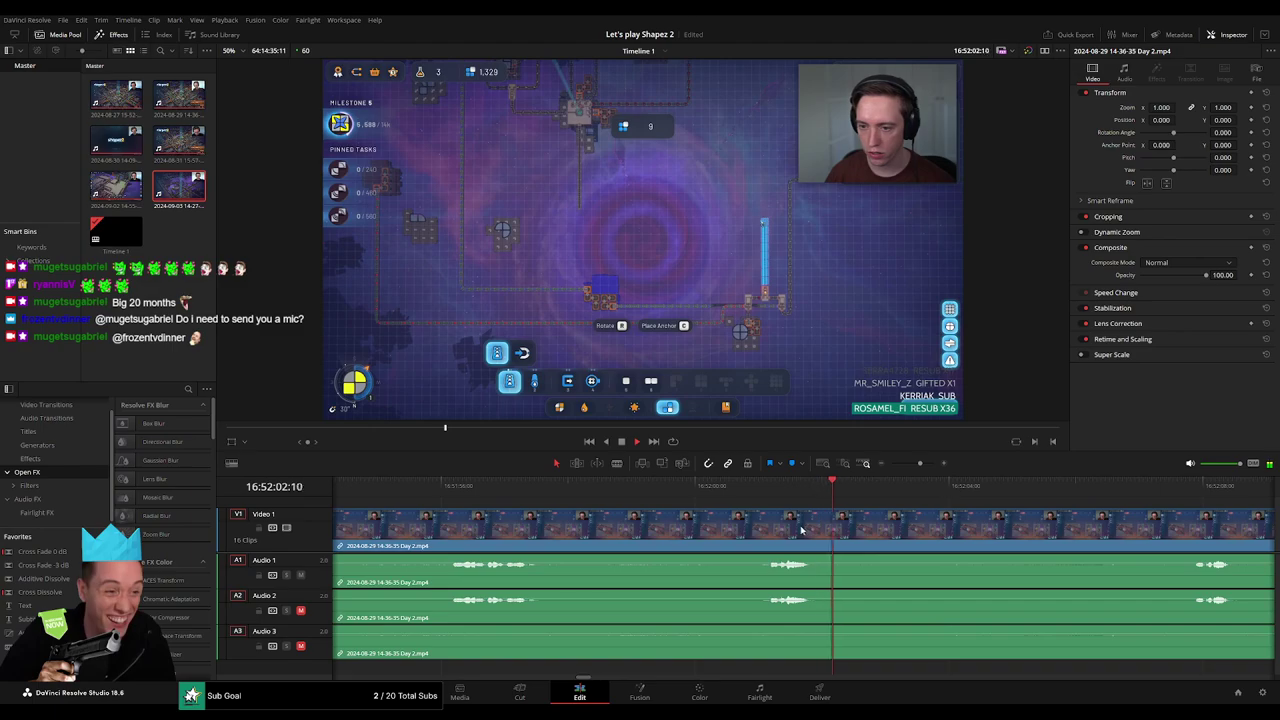
click(524, 493)
key(space)
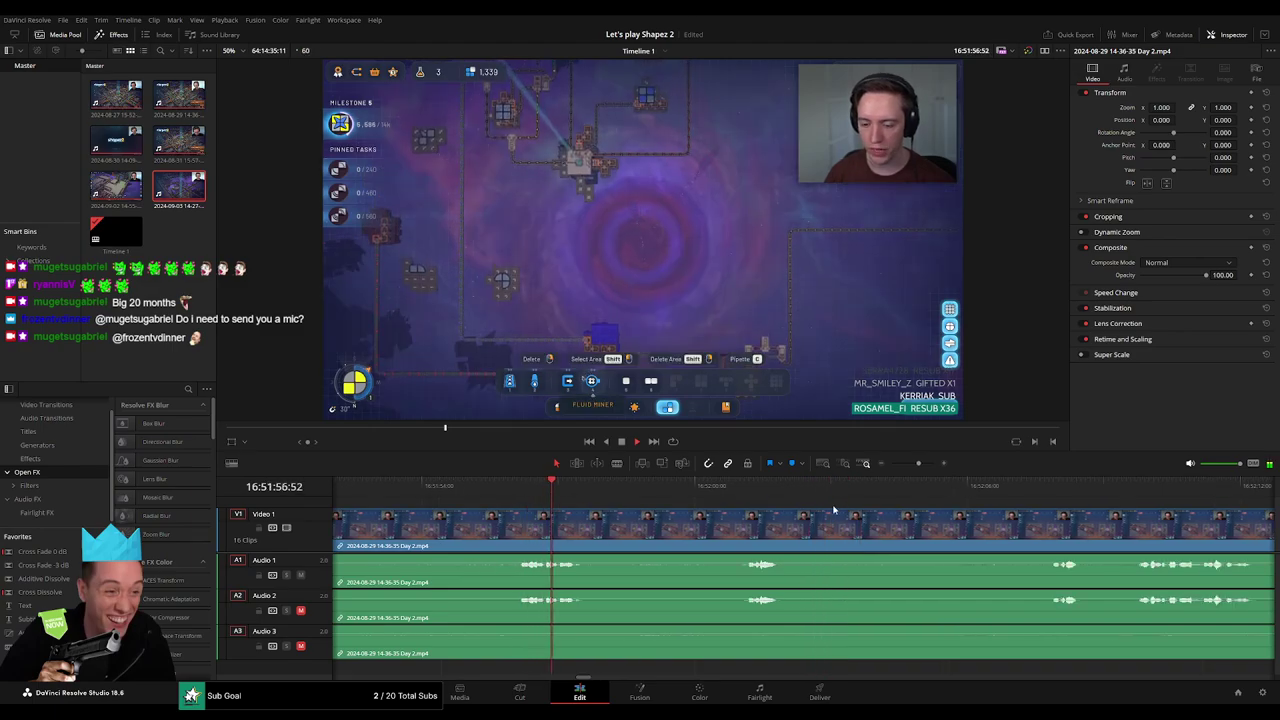
click(1034, 490)
scroll(1109, 546, down, 2)
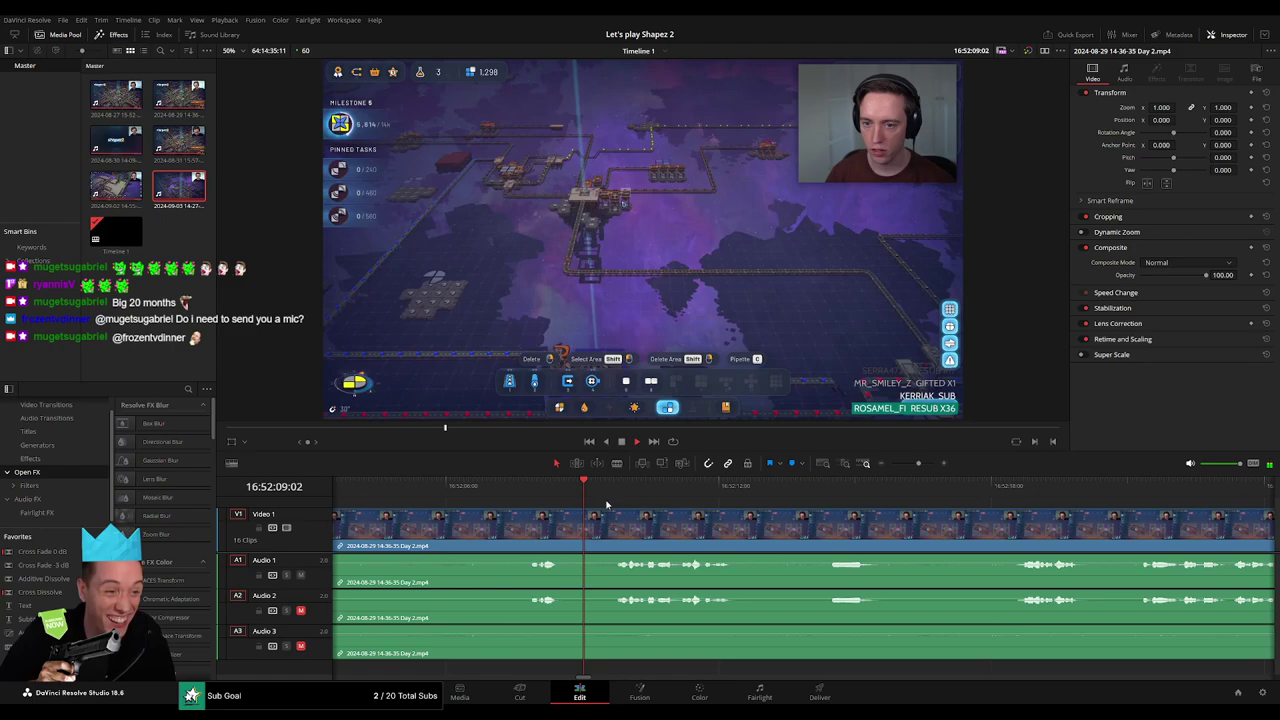
scroll(735, 531, right, 3)
click(652, 490)
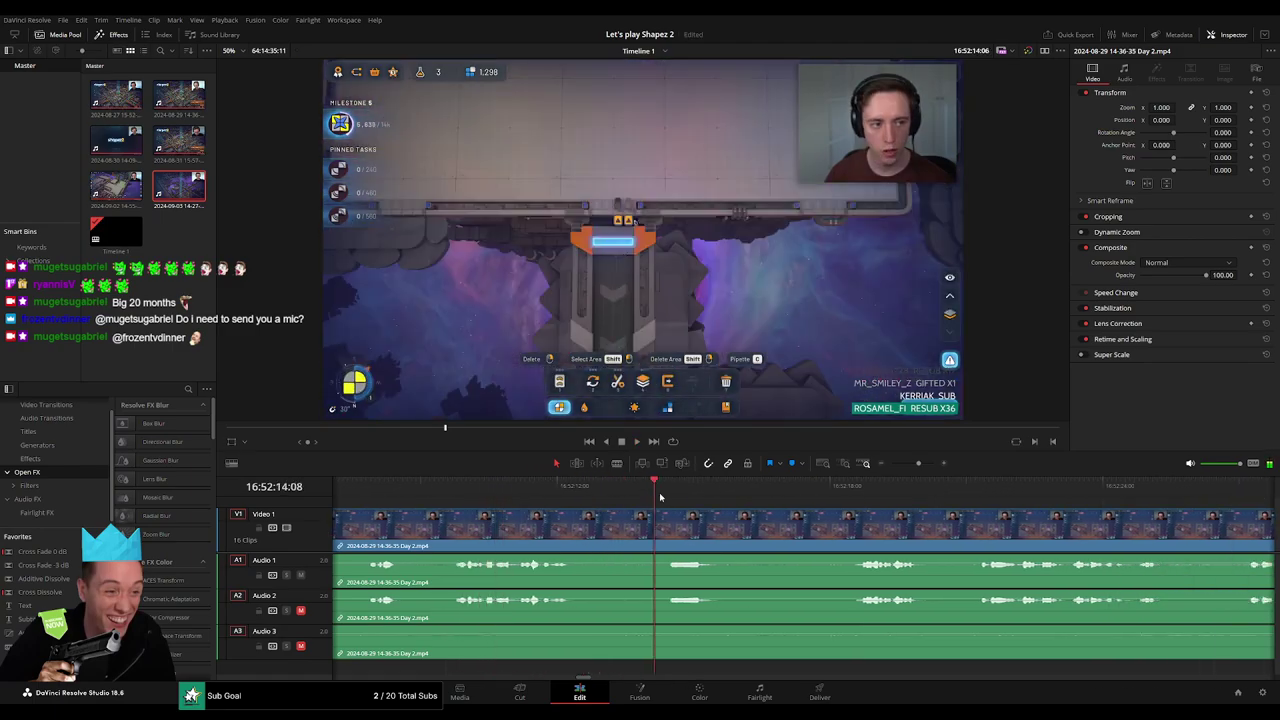
scroll(843, 500, right, 5)
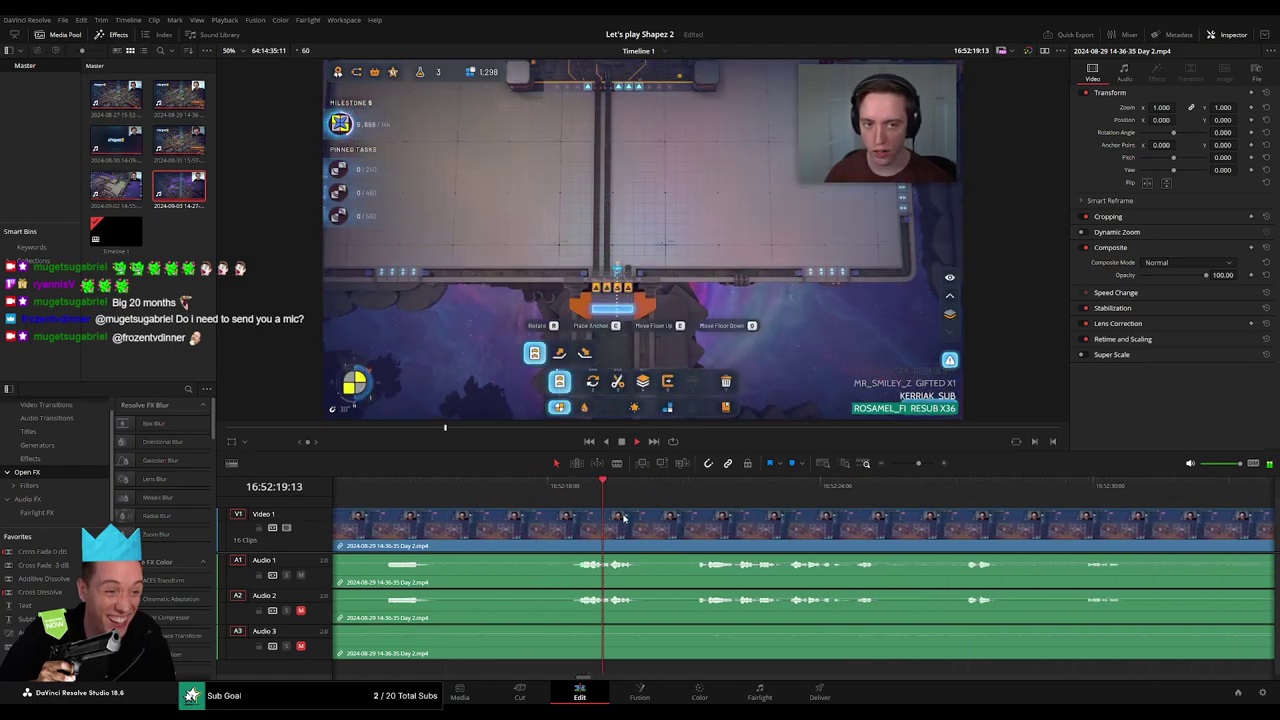
click(672, 487)
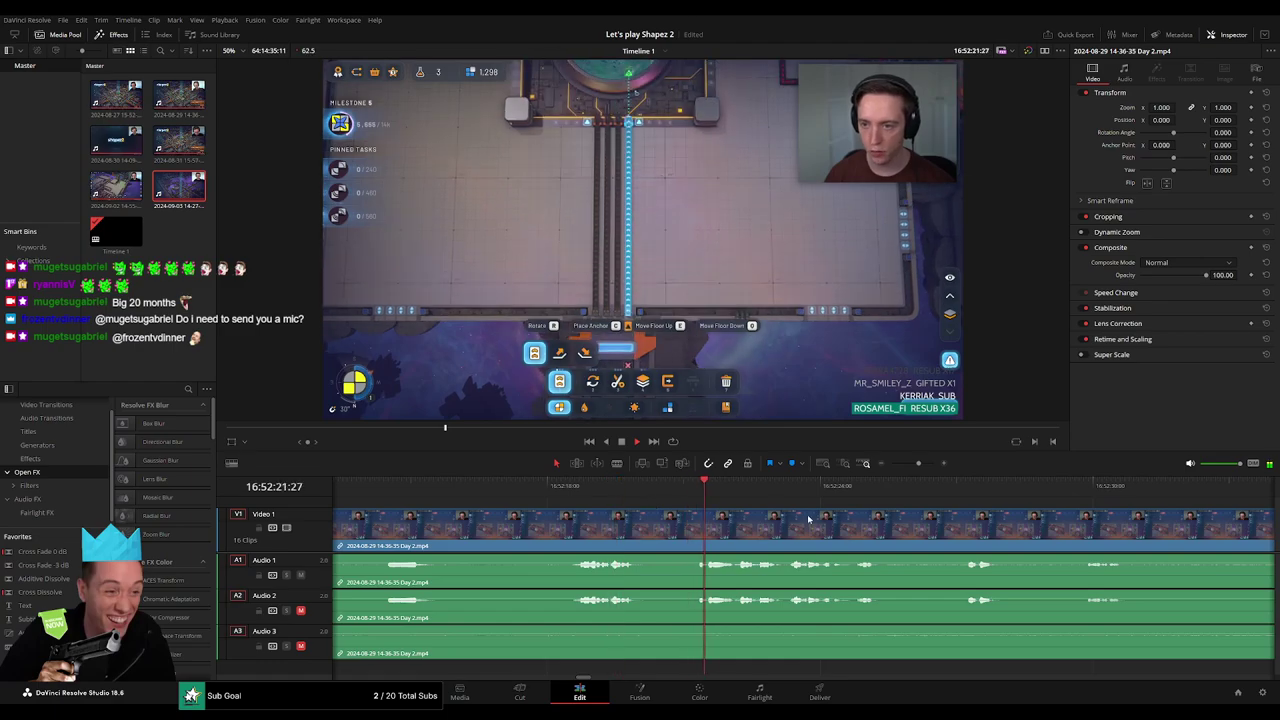
scroll(808, 518, right, 3)
click(828, 488)
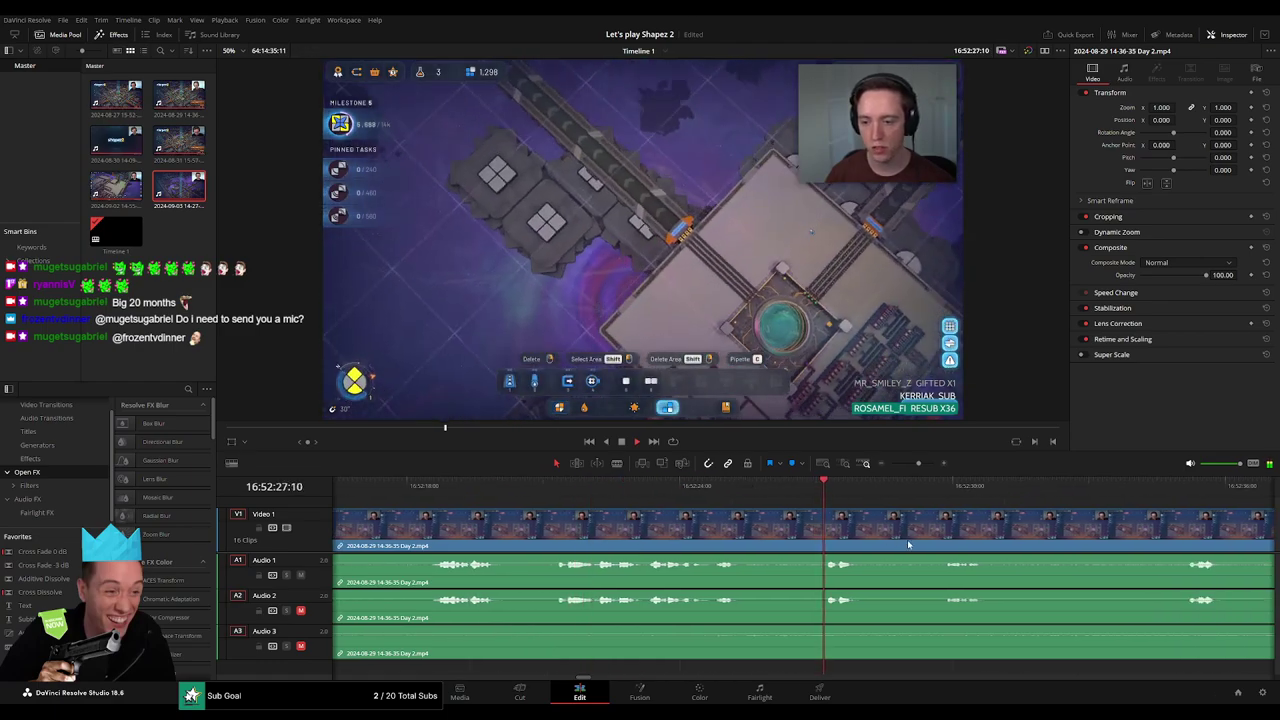
scroll(700, 505, right, 5)
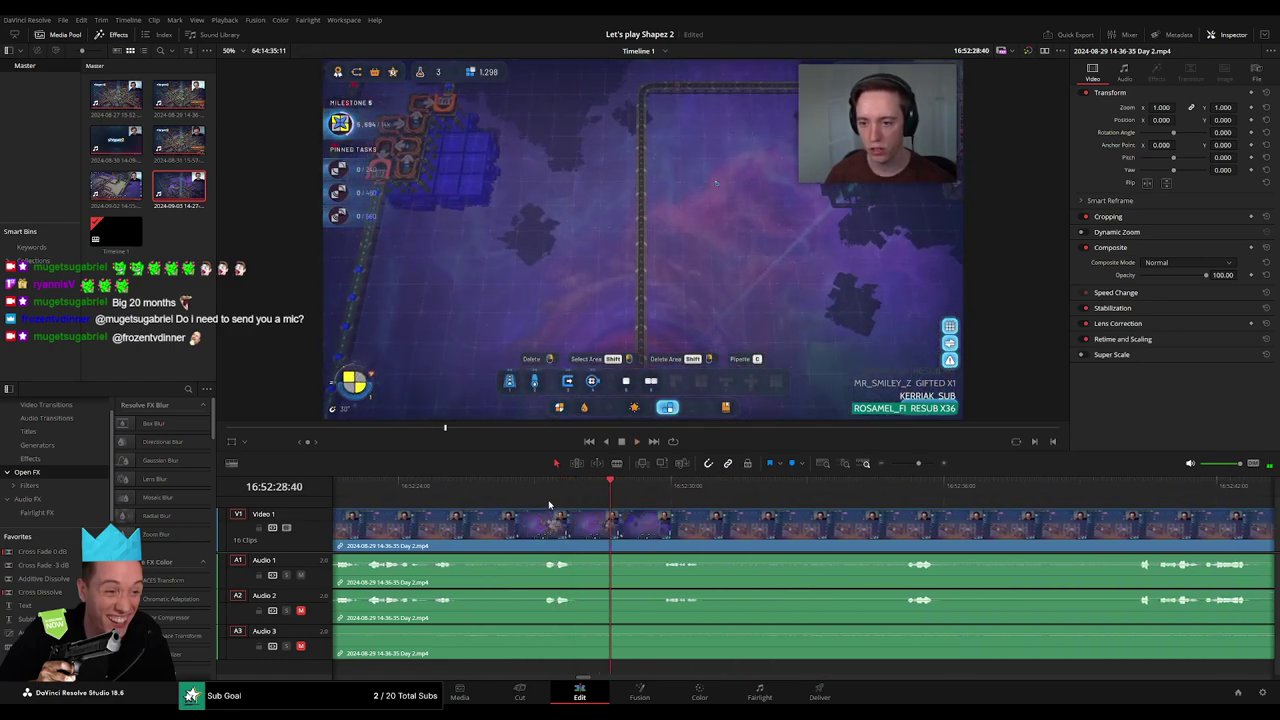
click(545, 490)
Split the footage at 16:52:26:30, fading Audio 1 out before and Audio 2 in after the cut
mouse_move(545, 497)
mouse_down()
mouse_move(512, 508)
mouse_move(540, 520)
mouse_move(558, 513)
mouse_move(480, 516)
mouse_up()
key(ctrl+b)
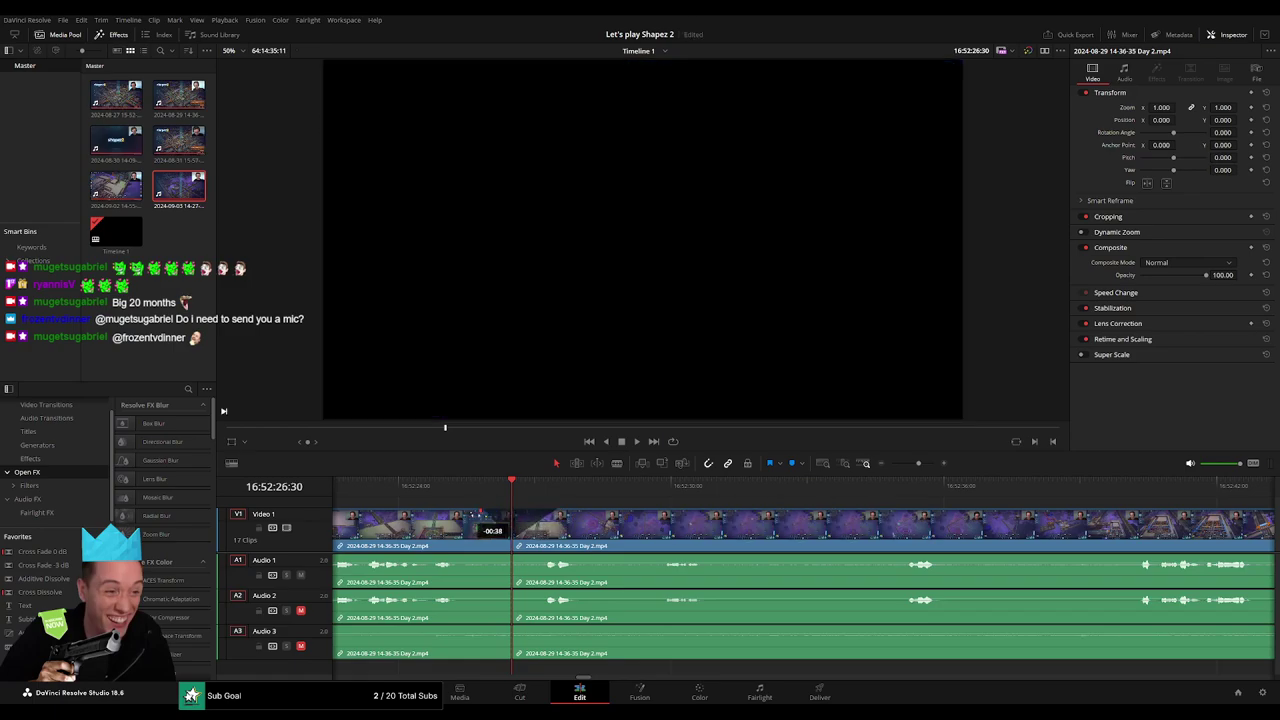
mouse_move(511, 556)
mouse_down()
mouse_move(466, 556)
mouse_move(543, 566)
mouse_up()
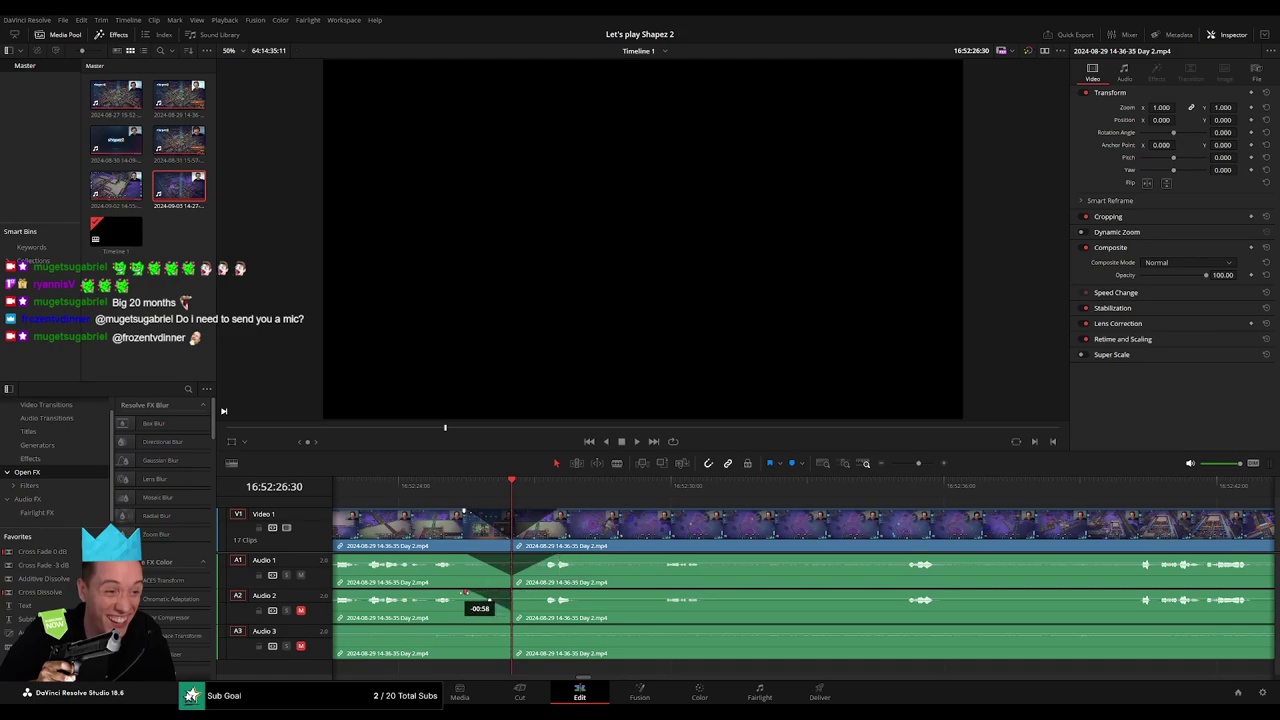
mouse_move(516, 593)
mouse_down()
mouse_move(557, 597)
mouse_move(494, 636)
mouse_move(550, 627)
mouse_up()
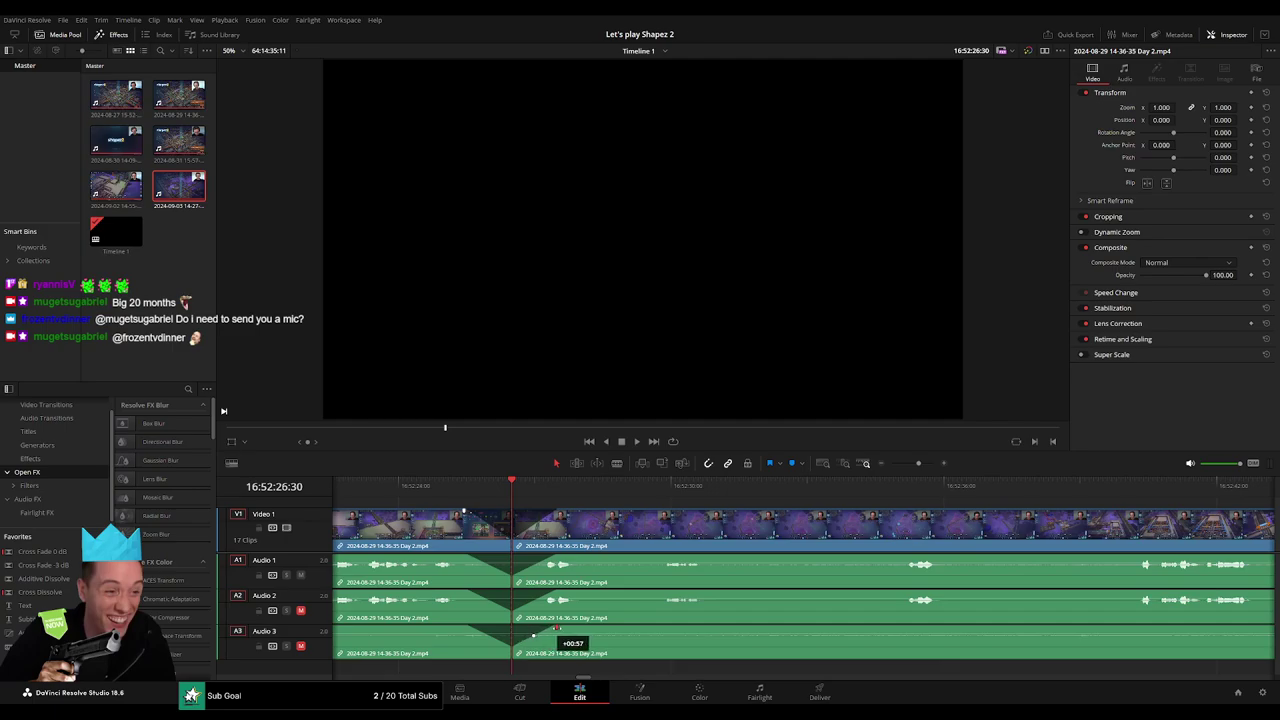
drag(921, 464, 890, 464)
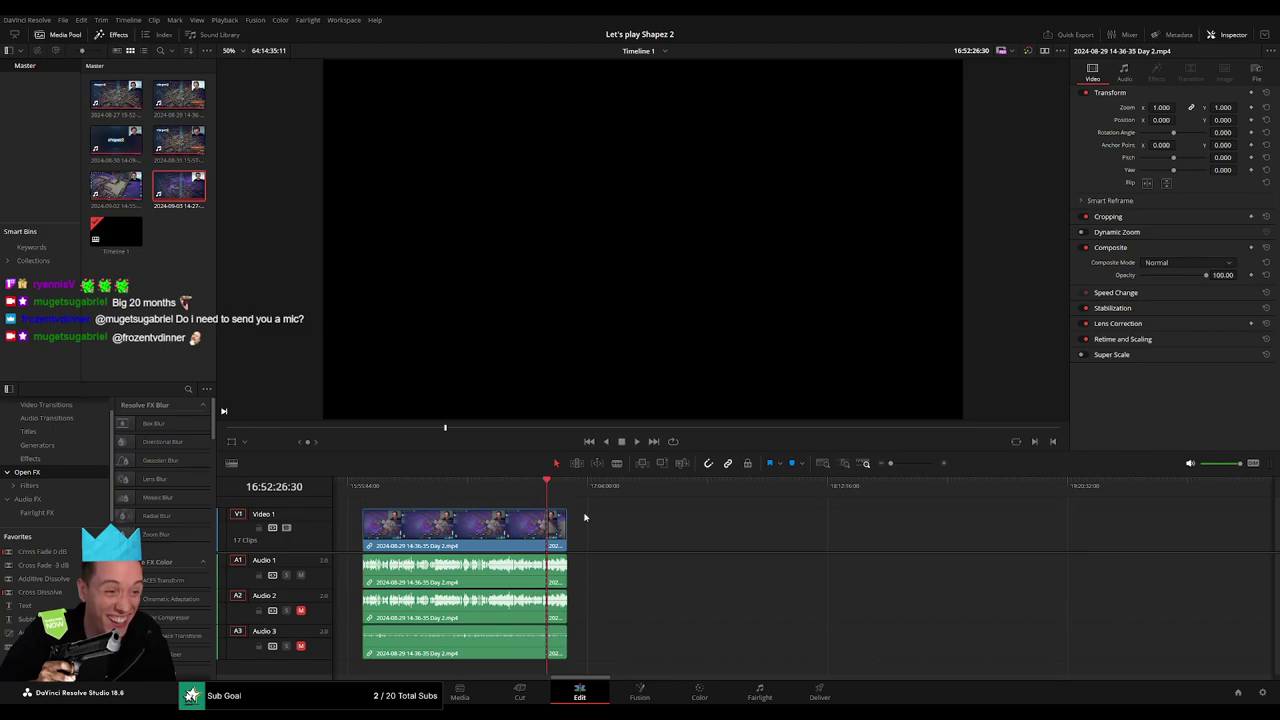
Move the short end clip so it starts at 18:00:00:00
scroll(481, 541, down, 2)
drag(428, 537, 800, 530)
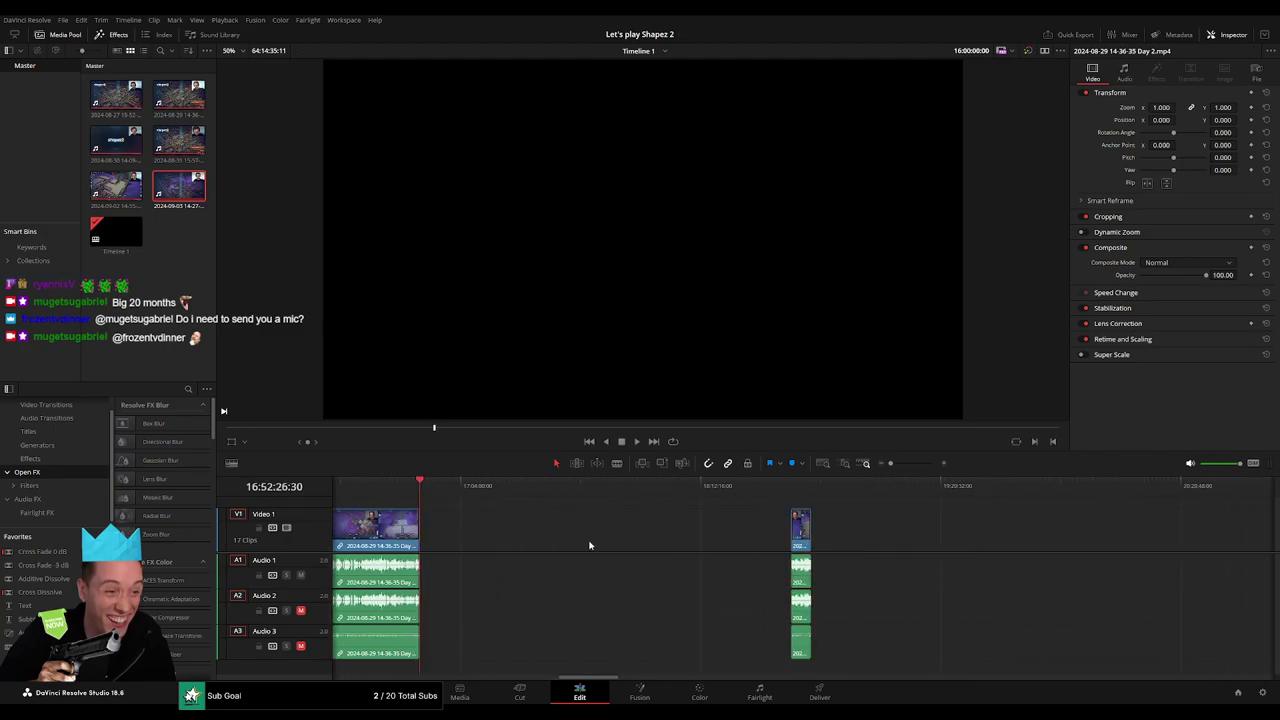
drag(419, 487, 658, 517)
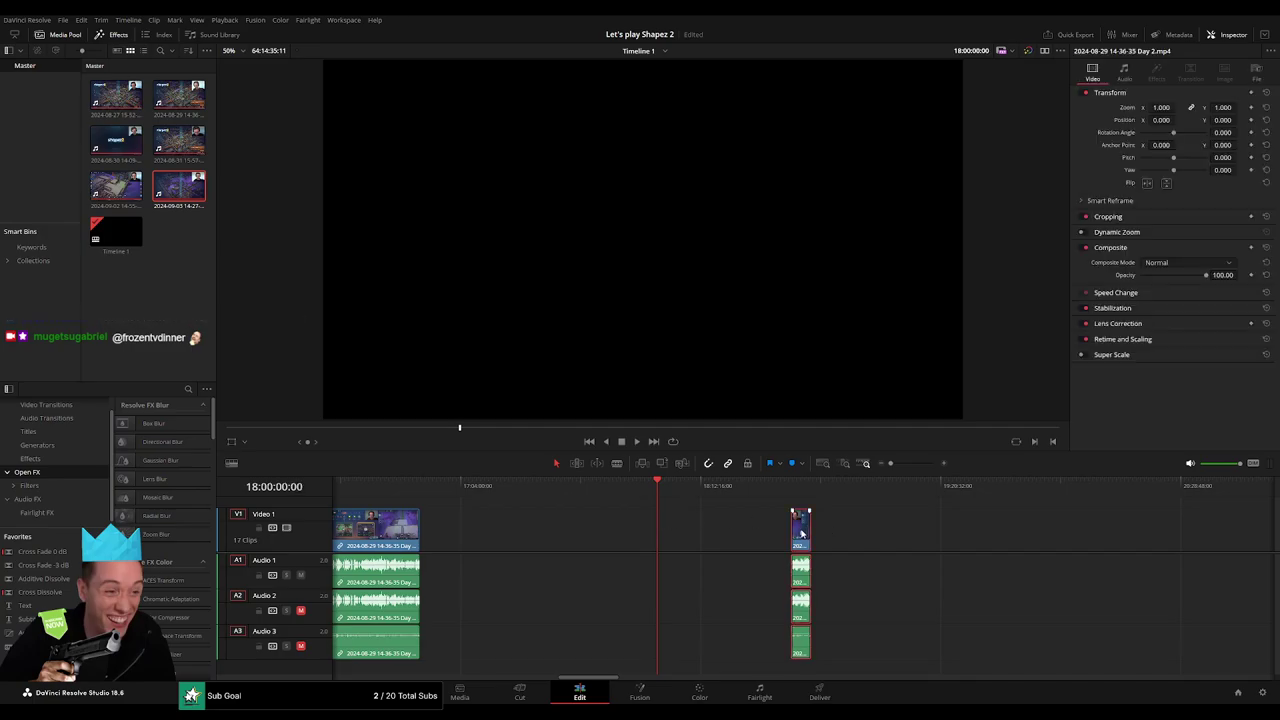
drag(800, 527, 672, 527)
Slide the long Day 3 clip left until it butts against the end of Day 2
scroll(797, 542, right, 2)
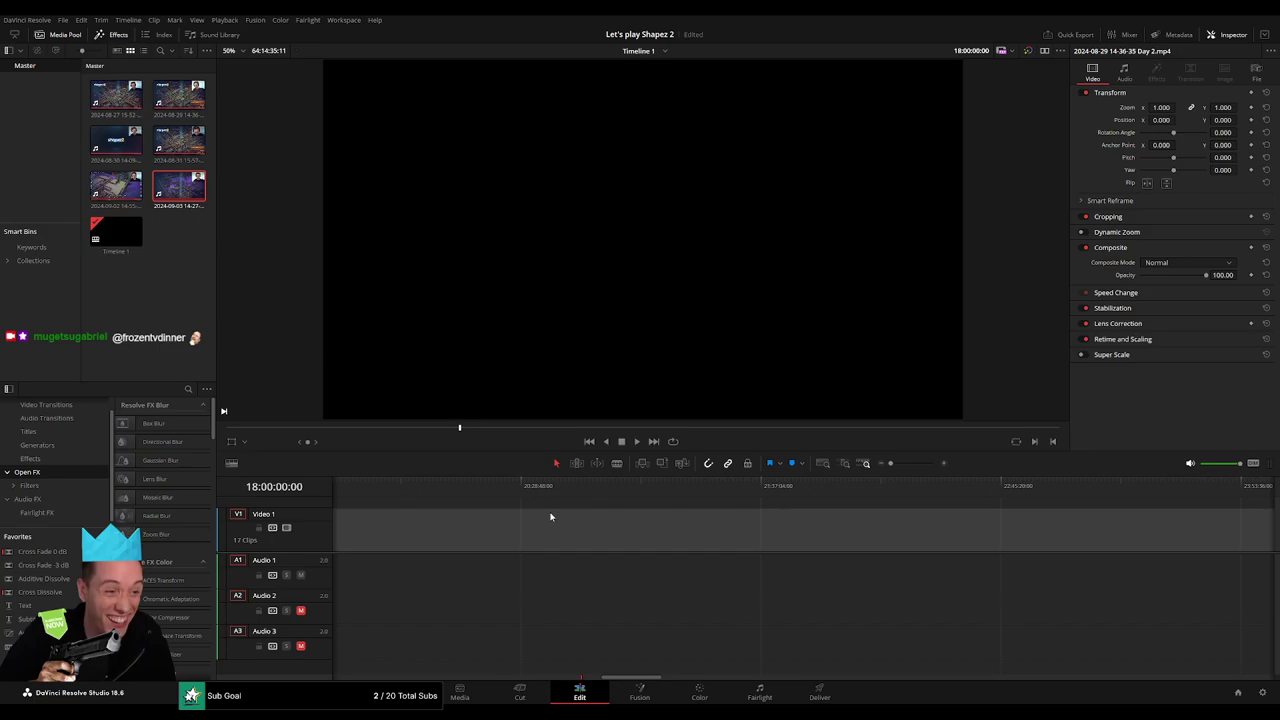
scroll(797, 542, right, 10)
click(732, 530)
drag(732, 530, 724, 546)
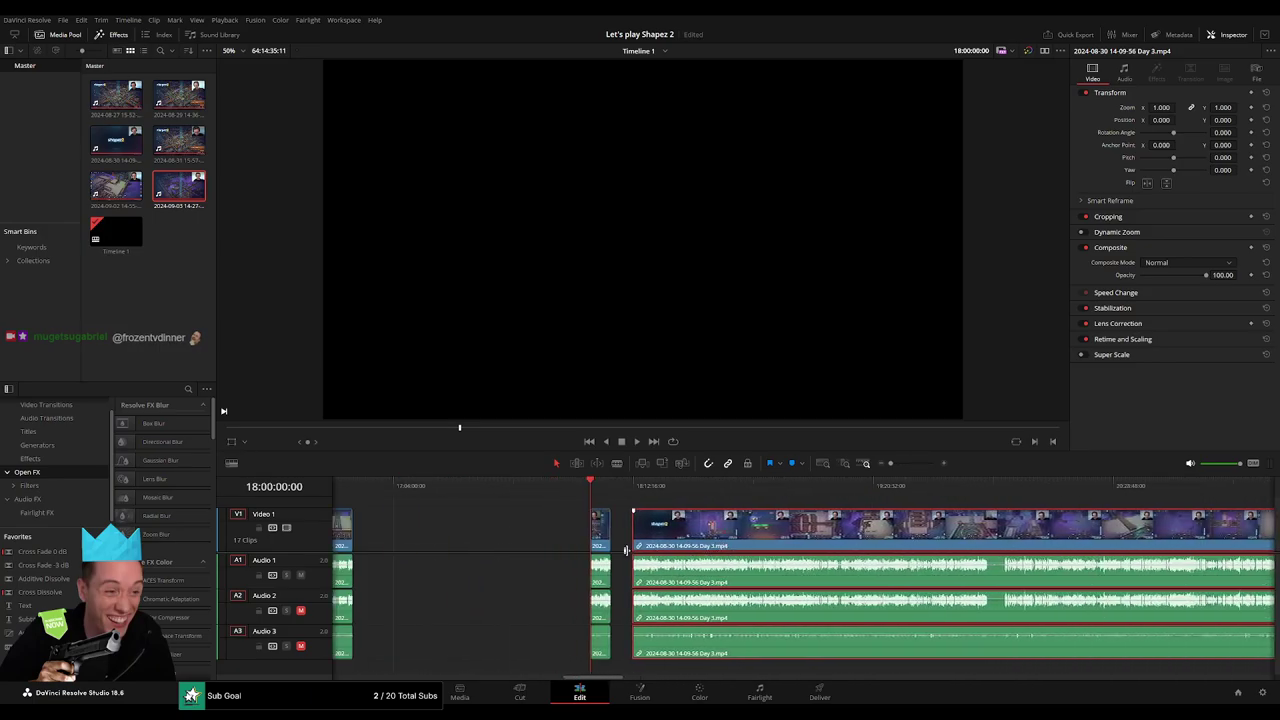
click(618, 538)
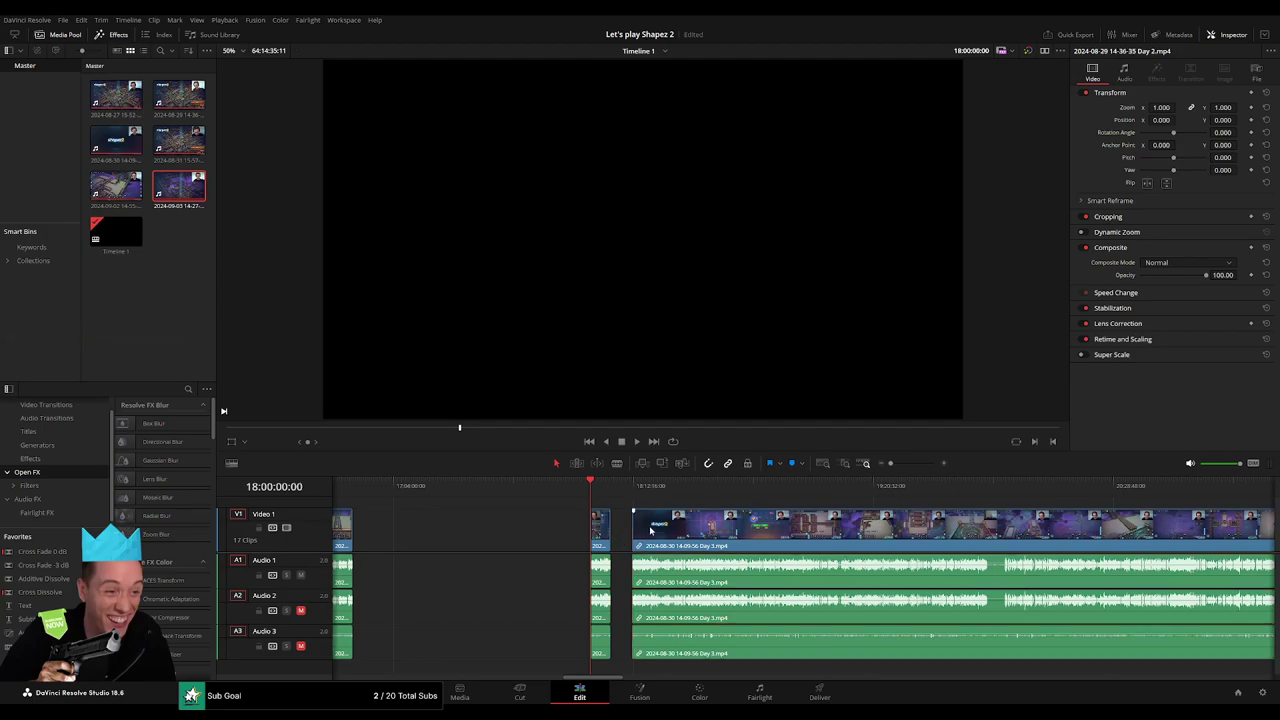
mouse_move(650, 530)
mouse_down()
mouse_move(634, 530)
mouse_move(632, 508)
mouse_up()
drag(594, 486, 603, 488)
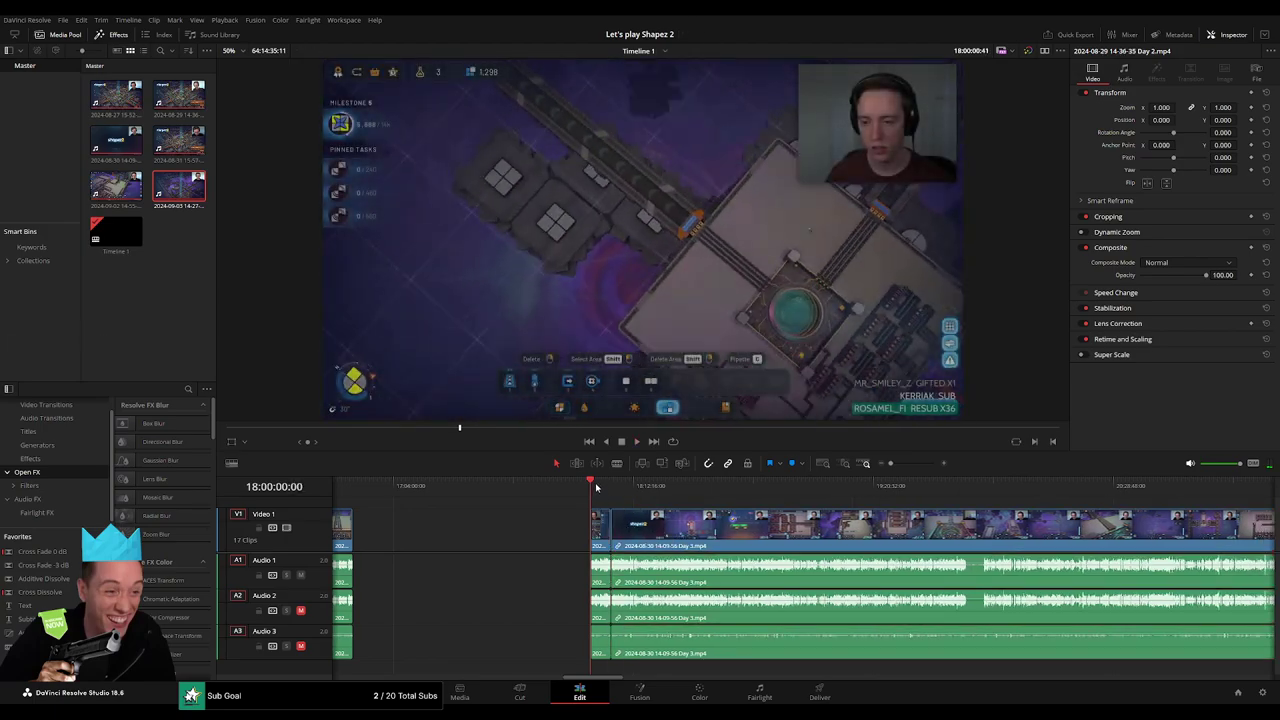
scroll(603, 488, up, 3)
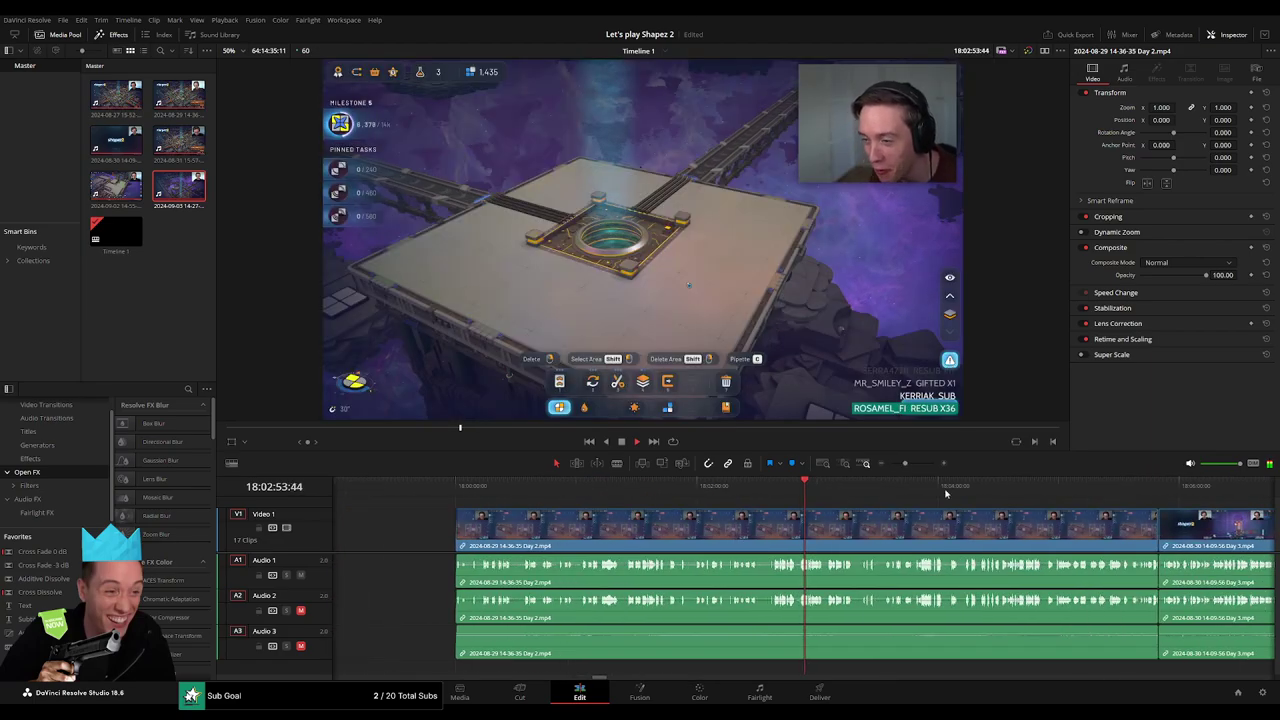
drag(805, 490, 1128, 524)
scroll(1128, 524, up, 3)
drag(840, 490, 852, 500)
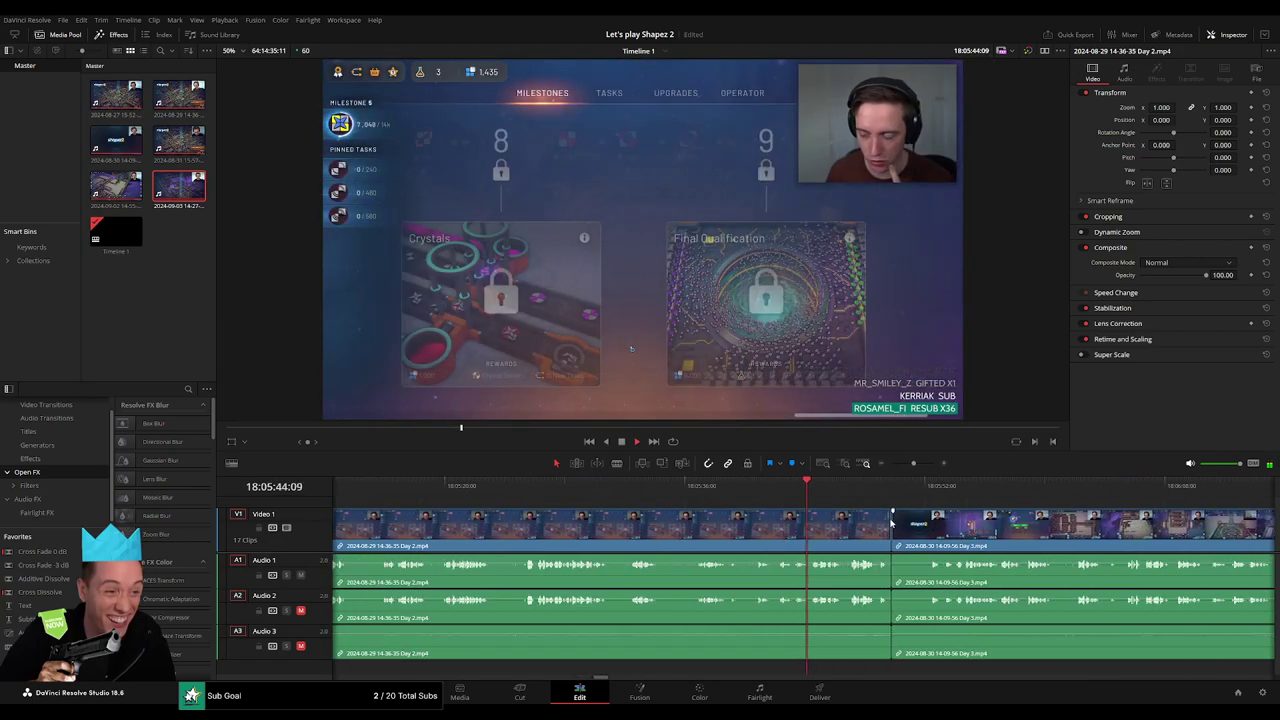
key(space)
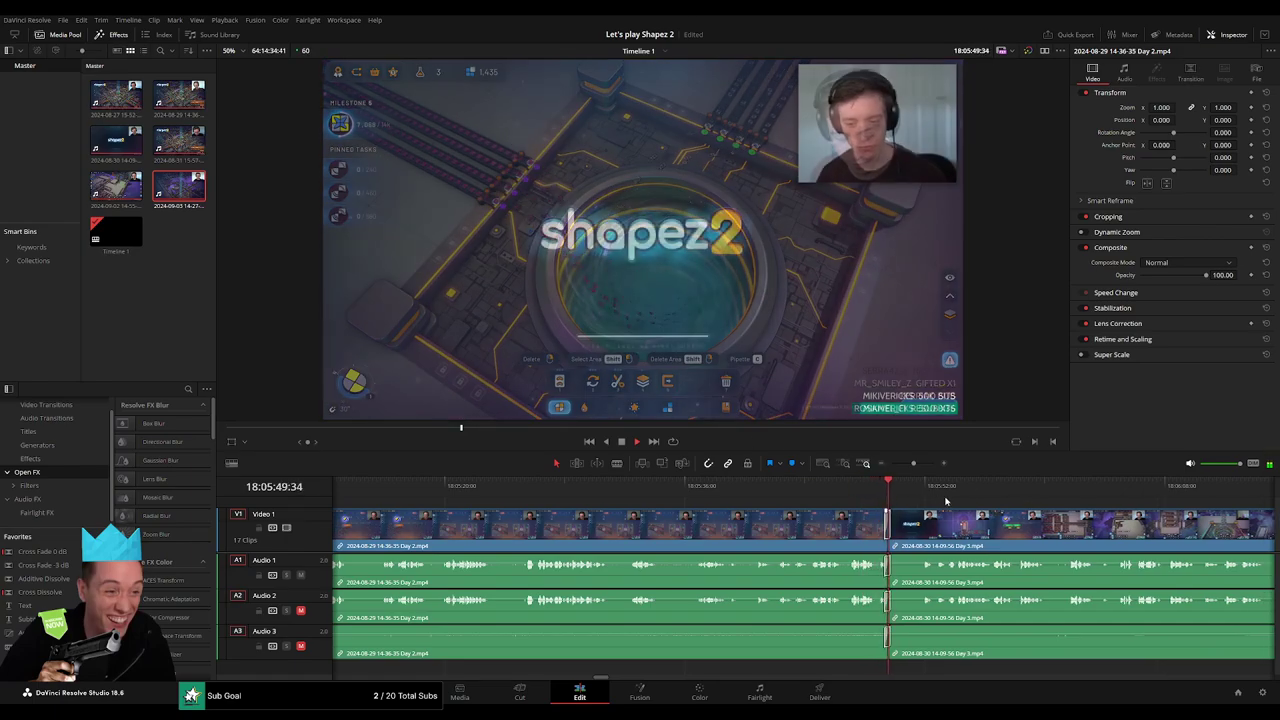
scroll(648, 516, down, 3)
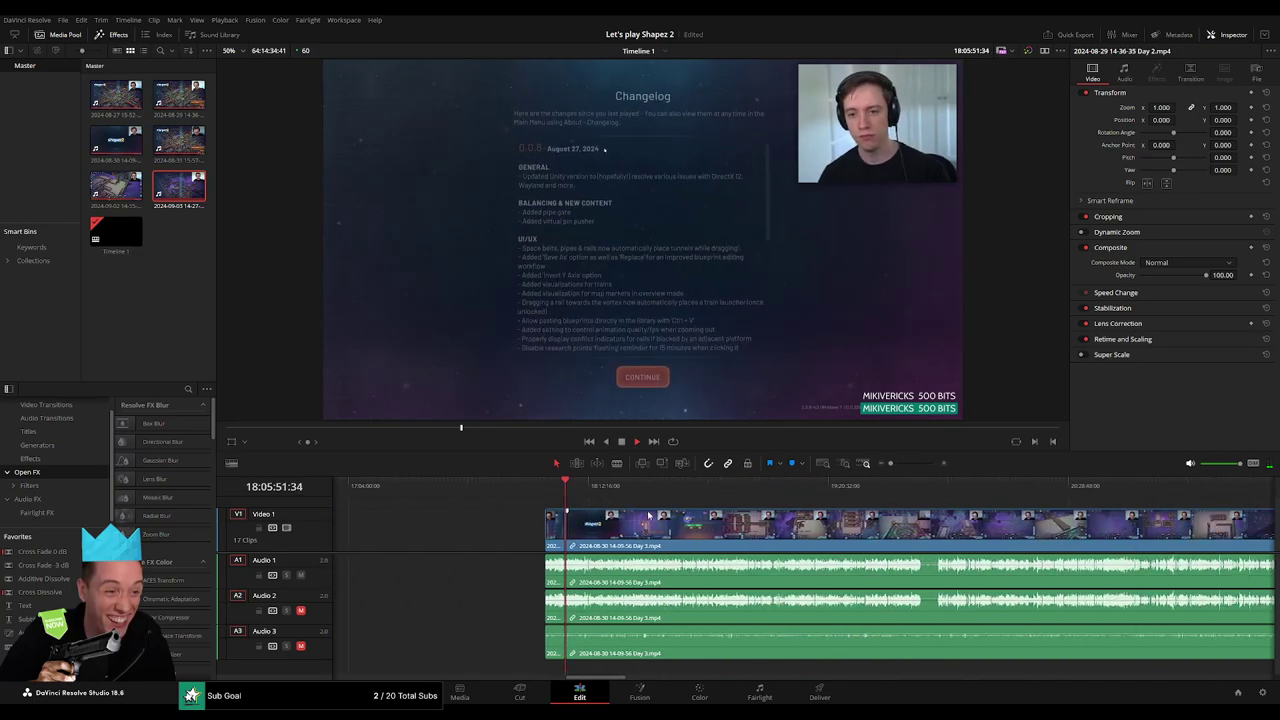
scroll(648, 514, right, 1)
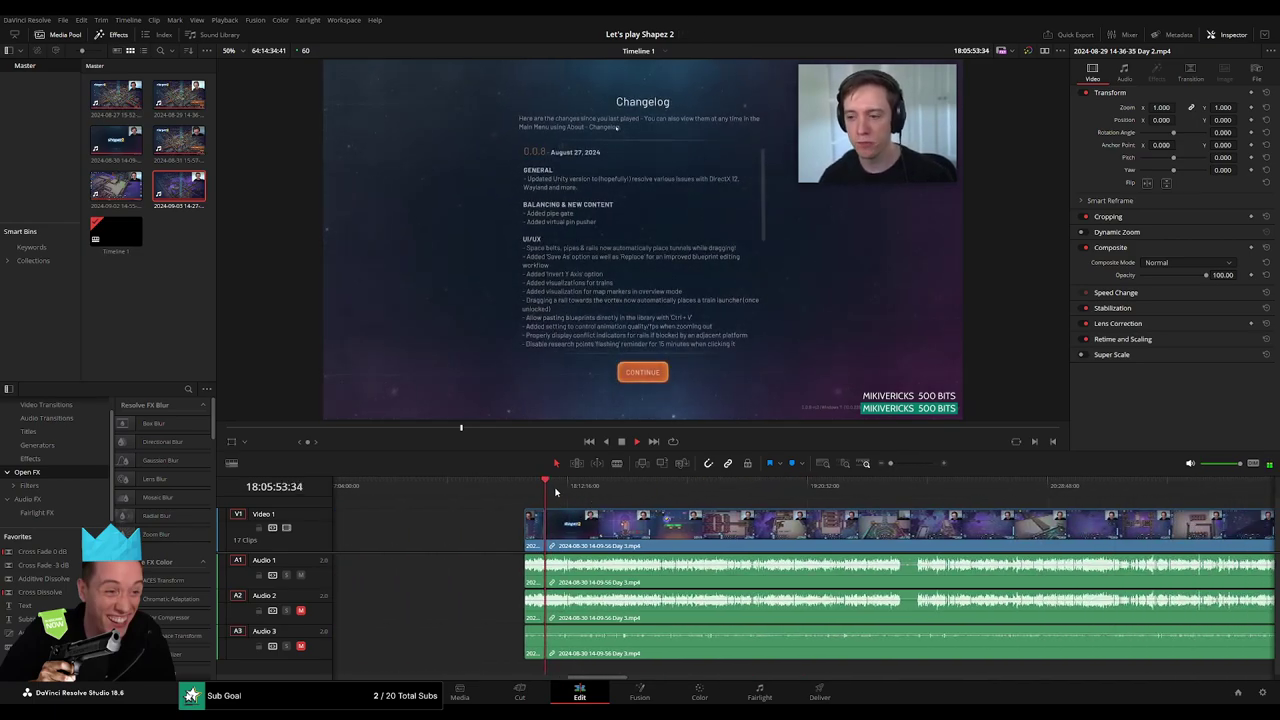
drag(556, 491, 709, 517)
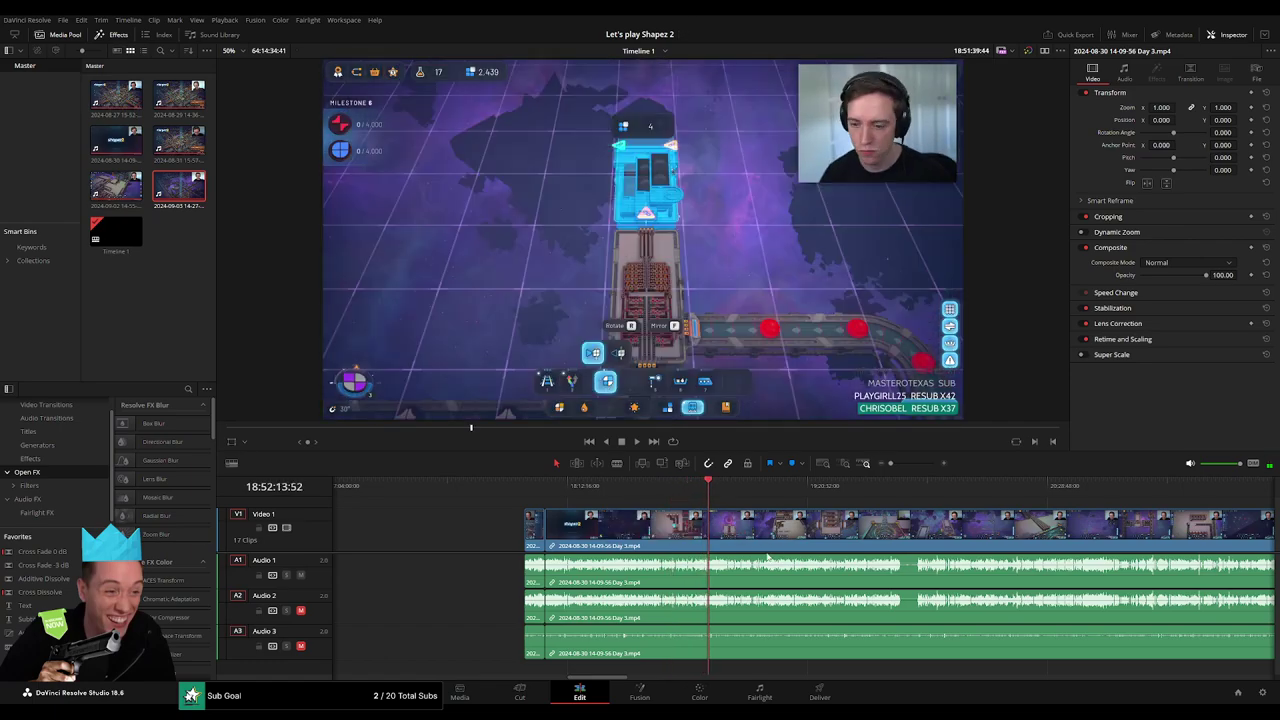
Review the Day 3 footage and blade all tracks at 18:52:05:00
scroll(798, 531, up, 10)
key(space)
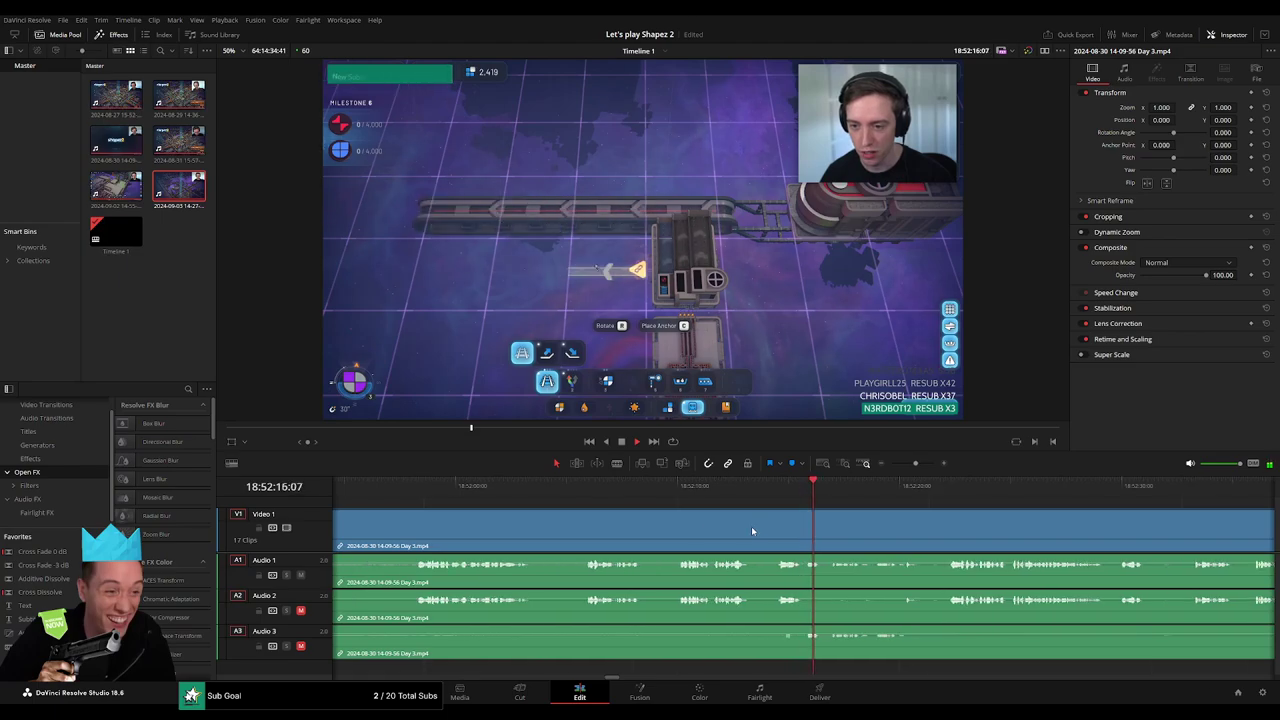
click(592, 495)
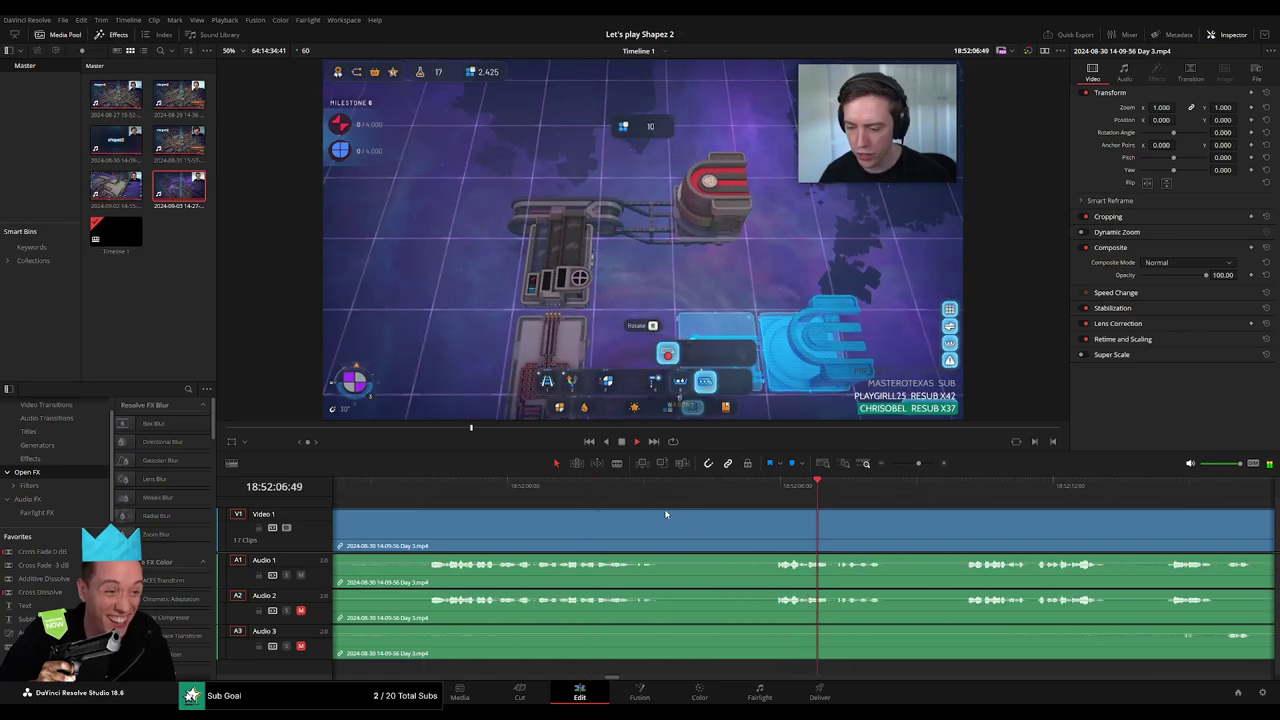
scroll(775, 485, up, 2)
click(777, 487)
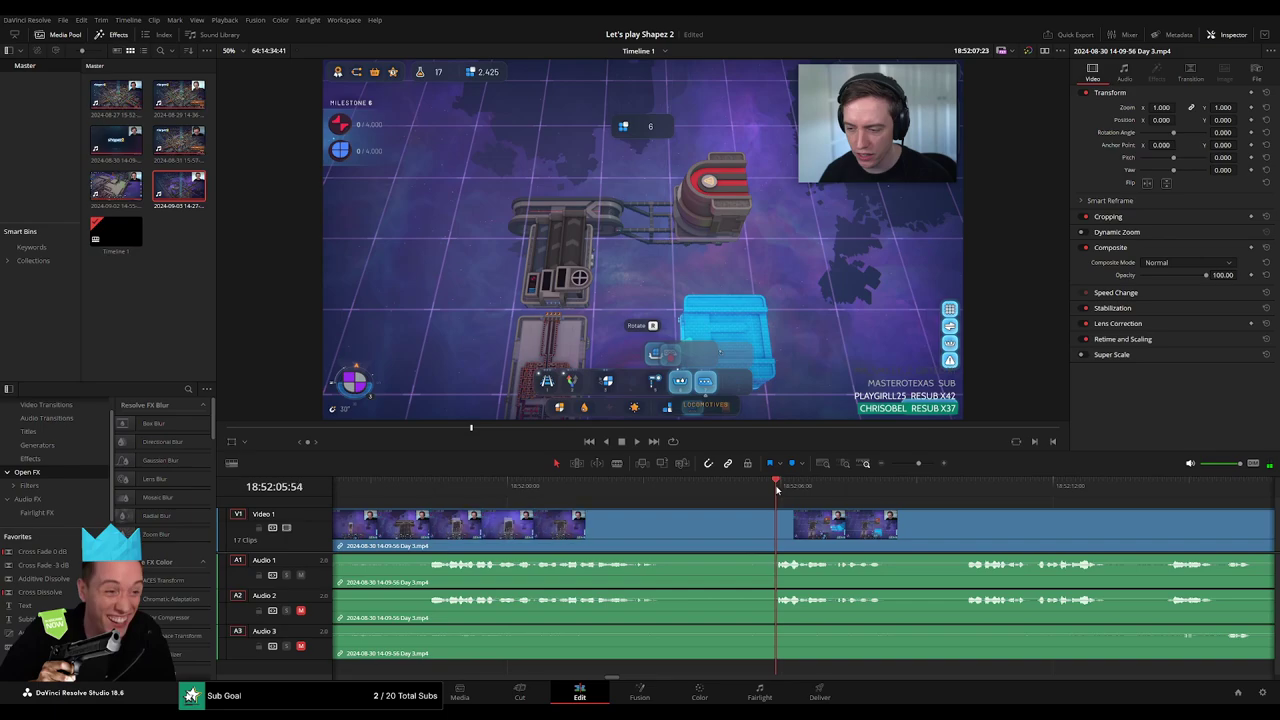
drag(777, 487, 735, 497)
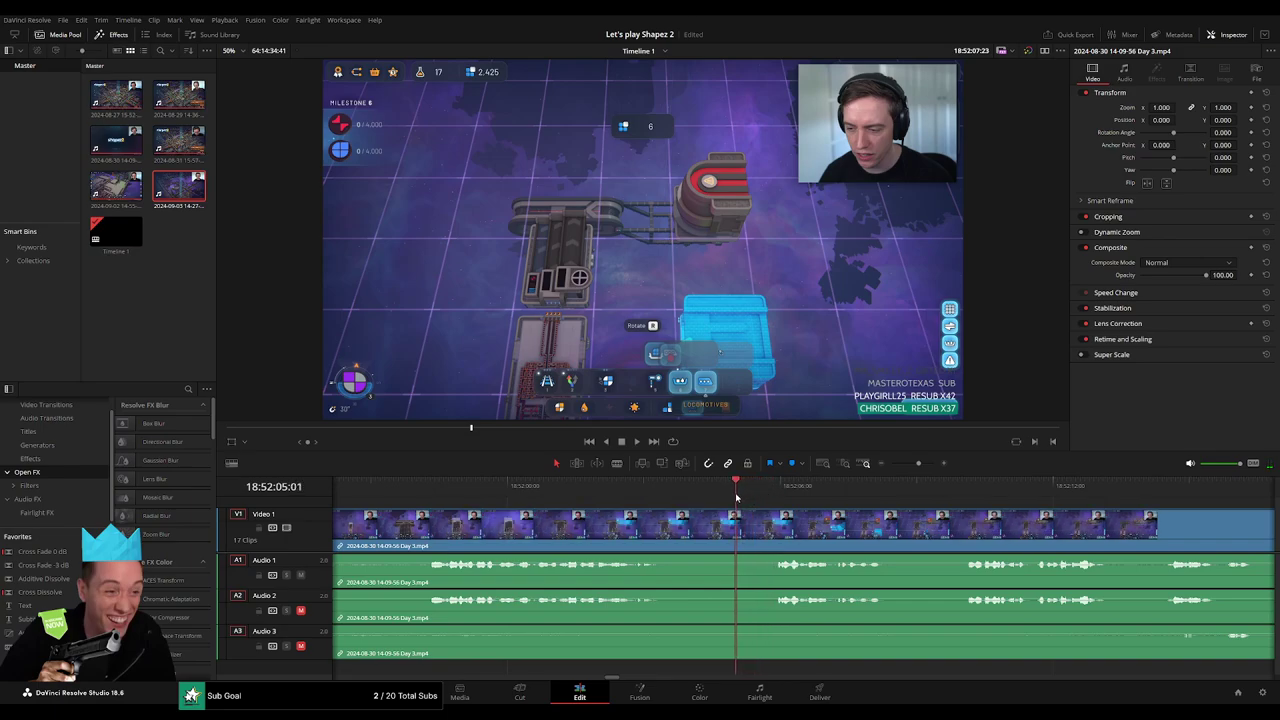
key(ctrl+b)
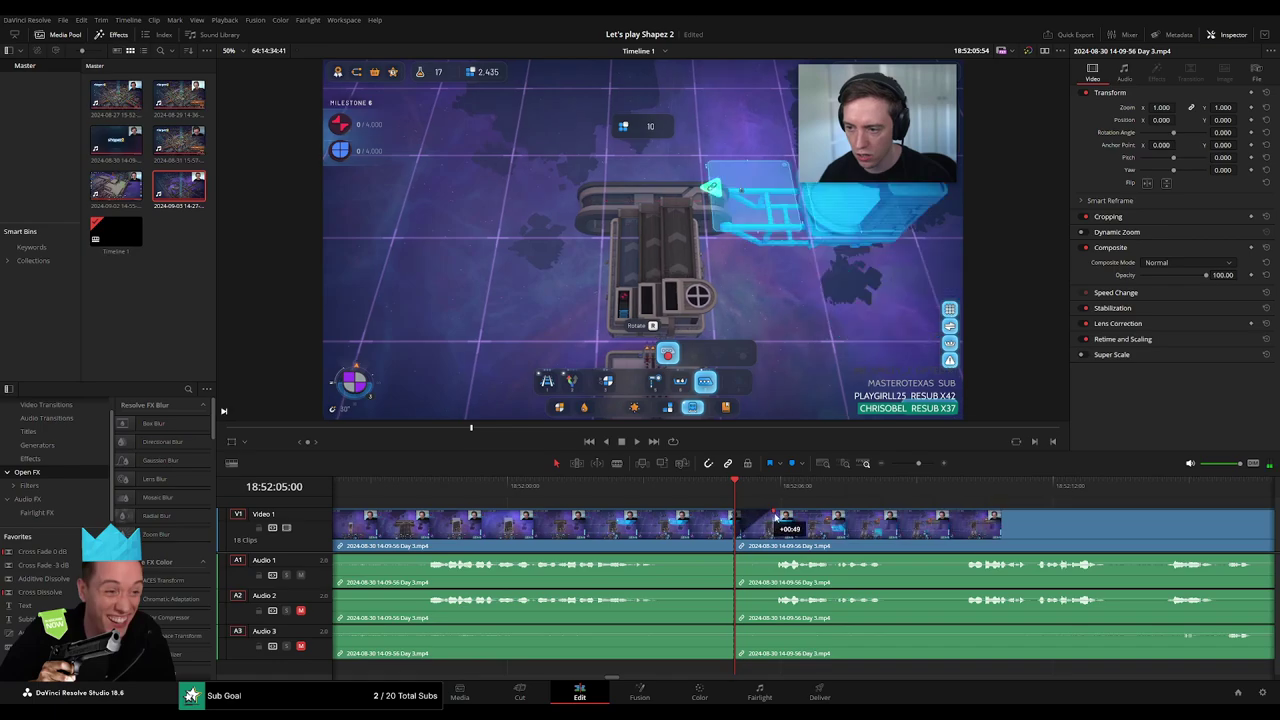
Lengthen the A1 fade at the cut and add a fade-out at the end of the A3 piece
drag(766, 516, 735, 511)
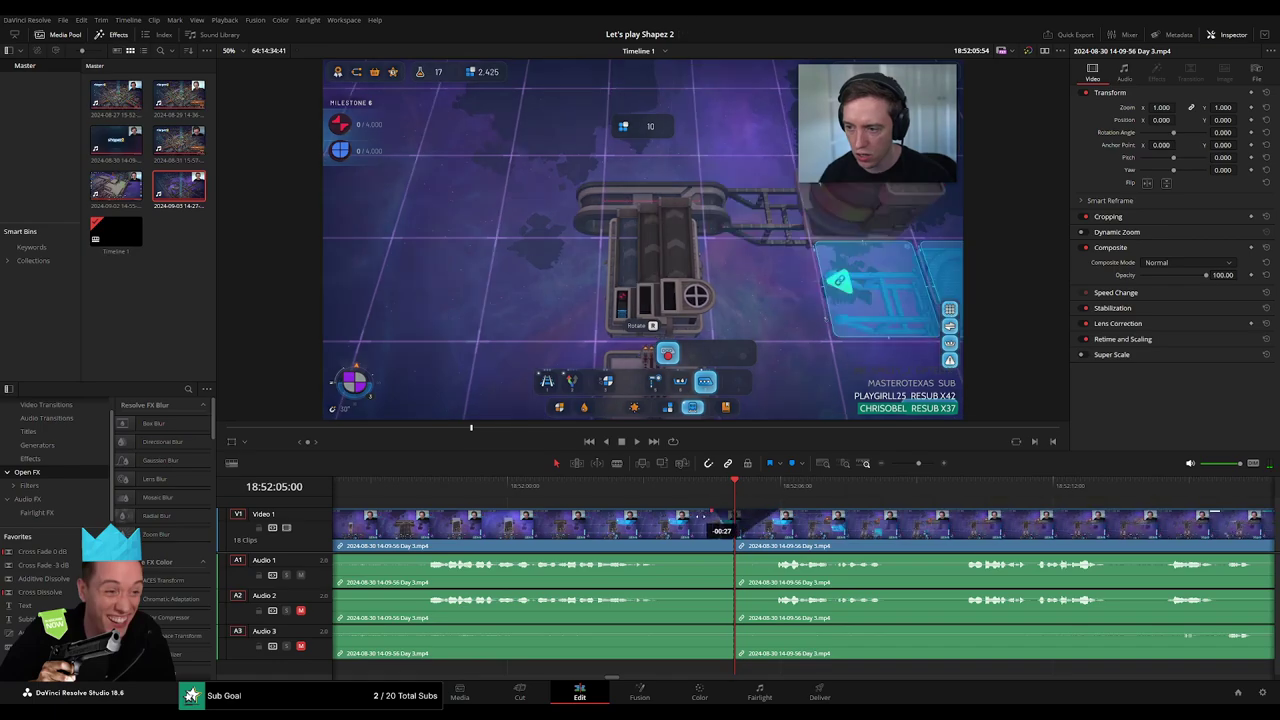
click(775, 487)
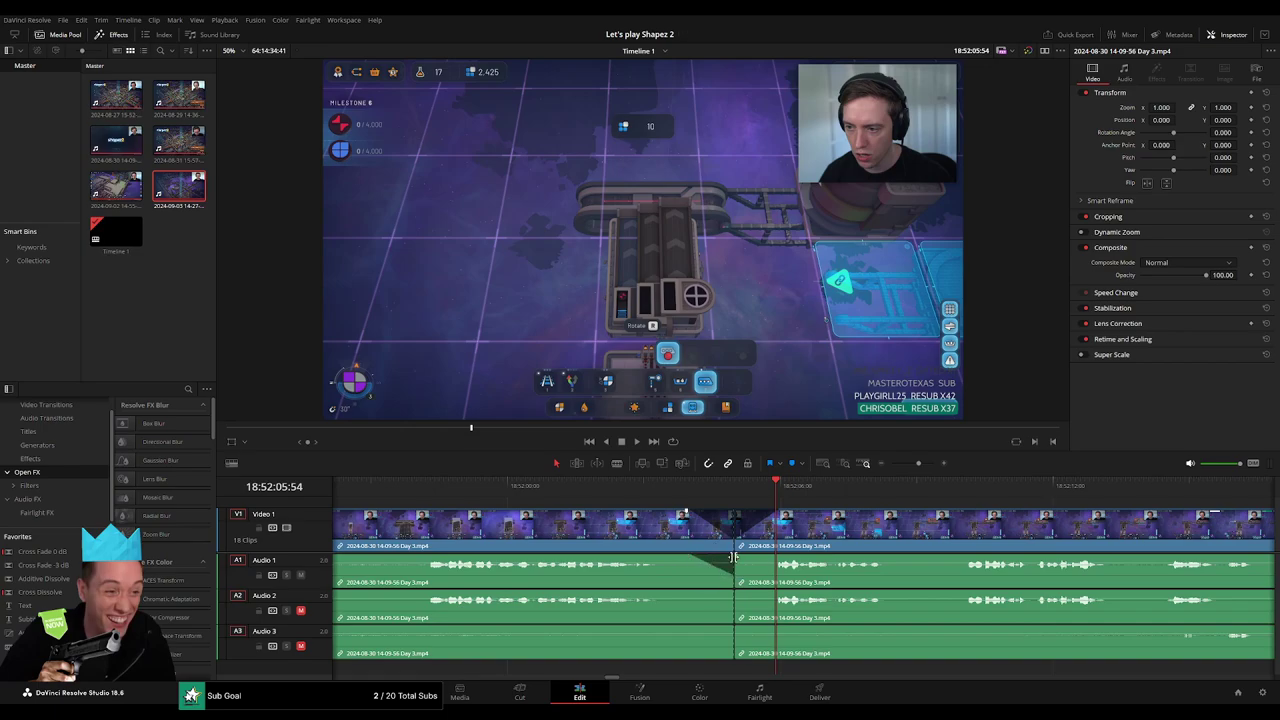
drag(740, 566, 778, 565)
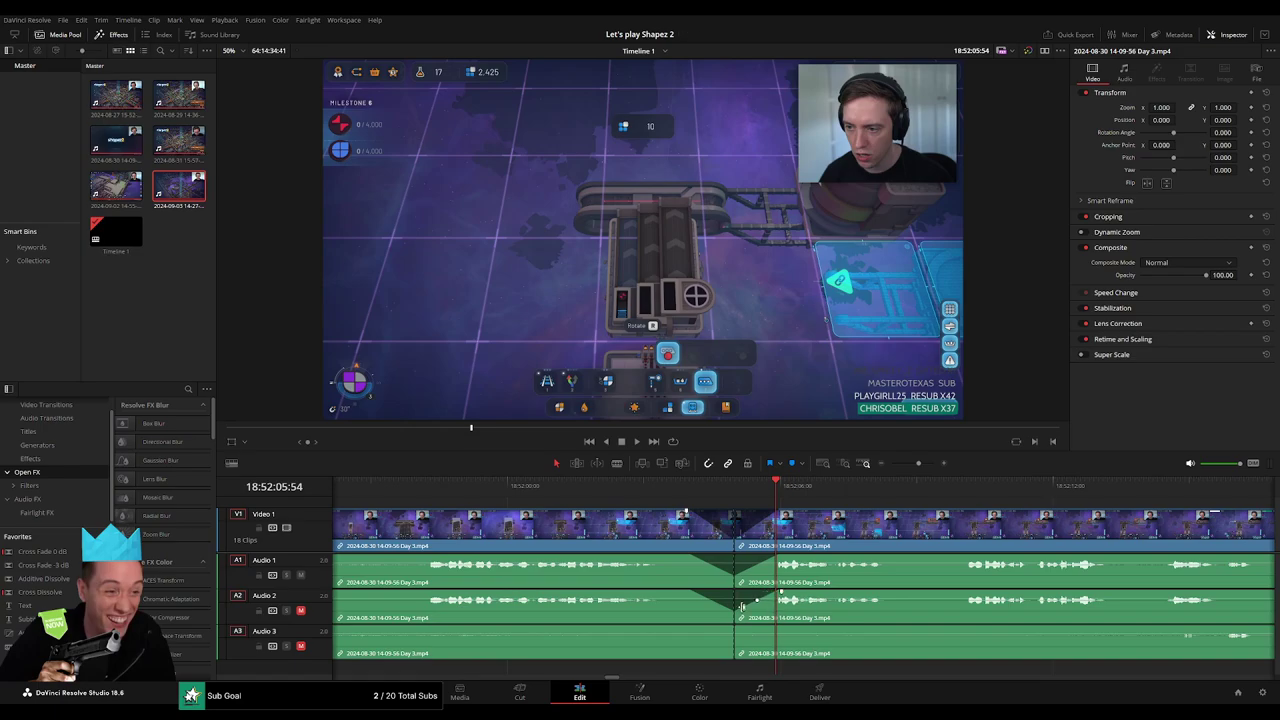
drag(733, 627, 689, 629)
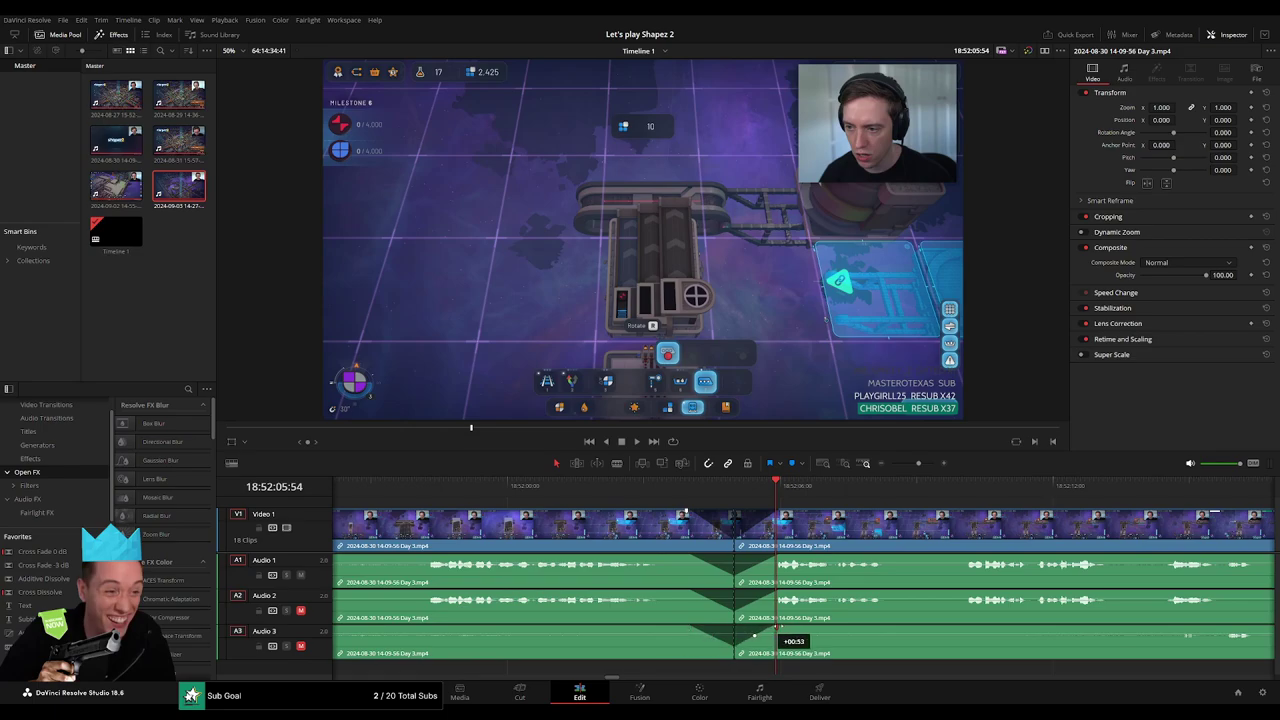
Select the clips following the 18:52:05:00 cut
scroll(930, 518, down, 2)
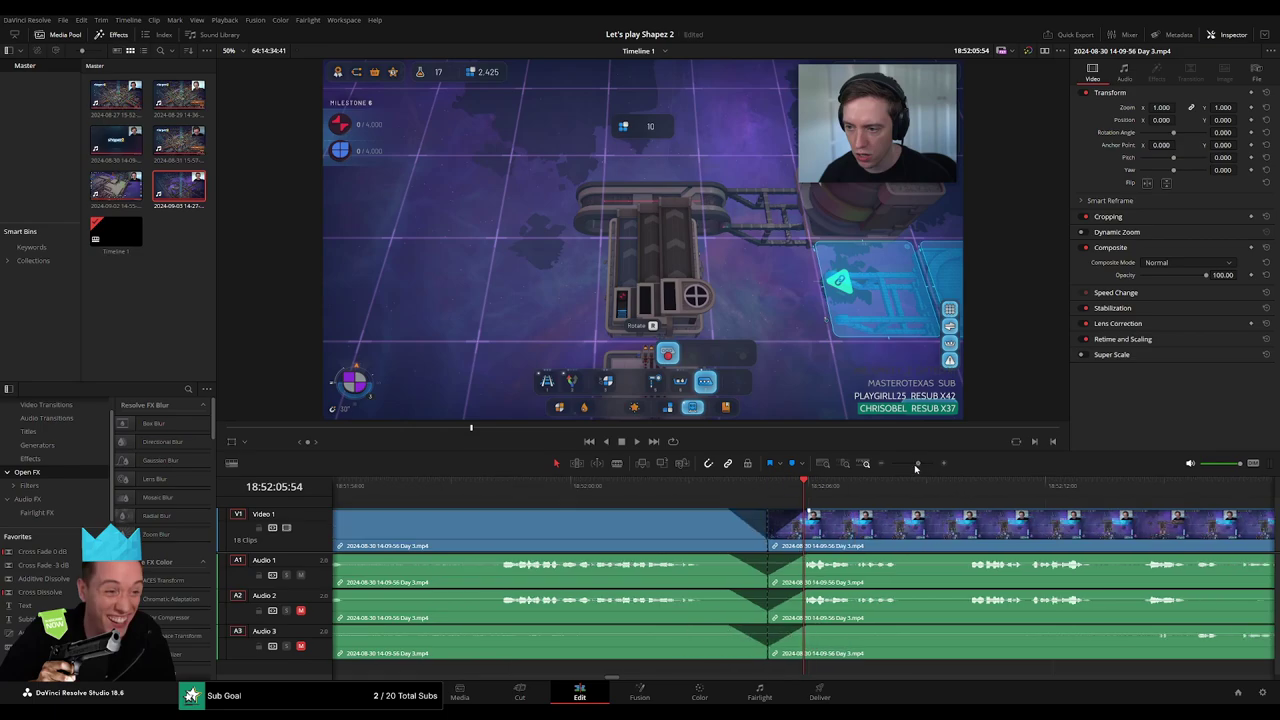
scroll(736, 537, down, 2)
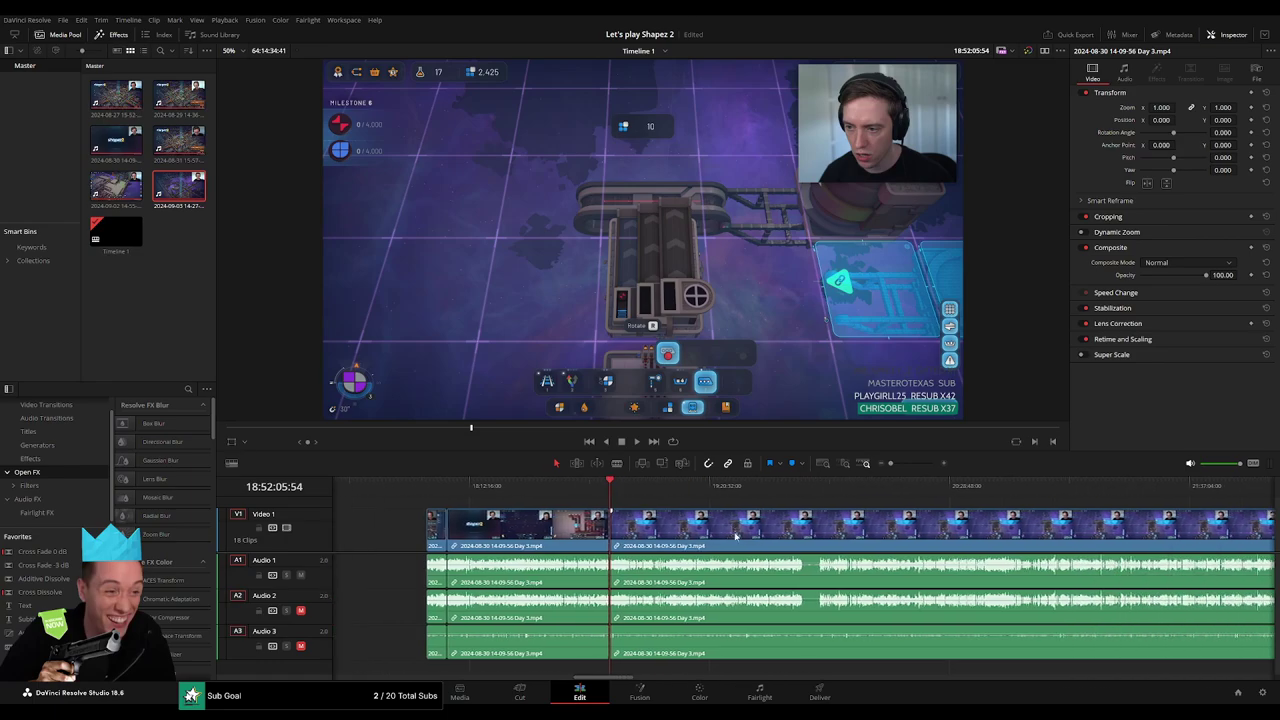
click(611, 495)
scroll(741, 532, right, 4)
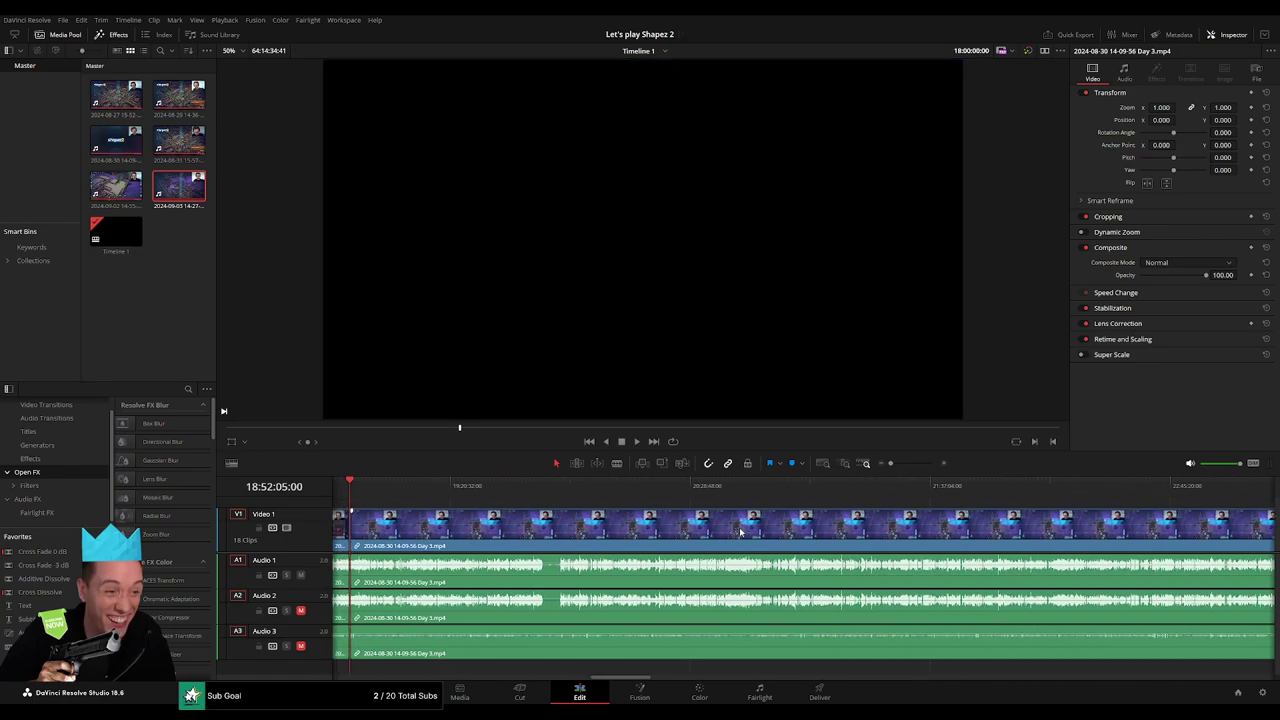
scroll(745, 533, right, 8)
click(956, 537)
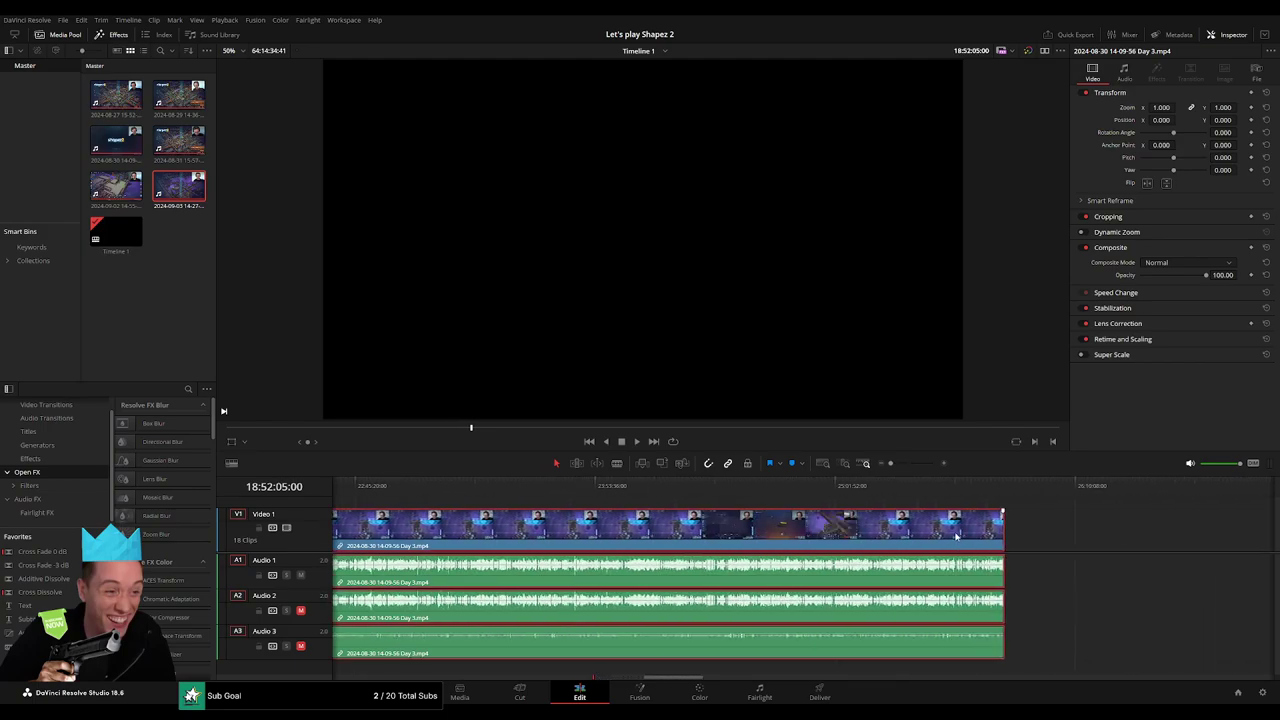
Add a marker at 18:52:05:00 at the end of the Day 3 footage
scroll(519, 545, left, 8)
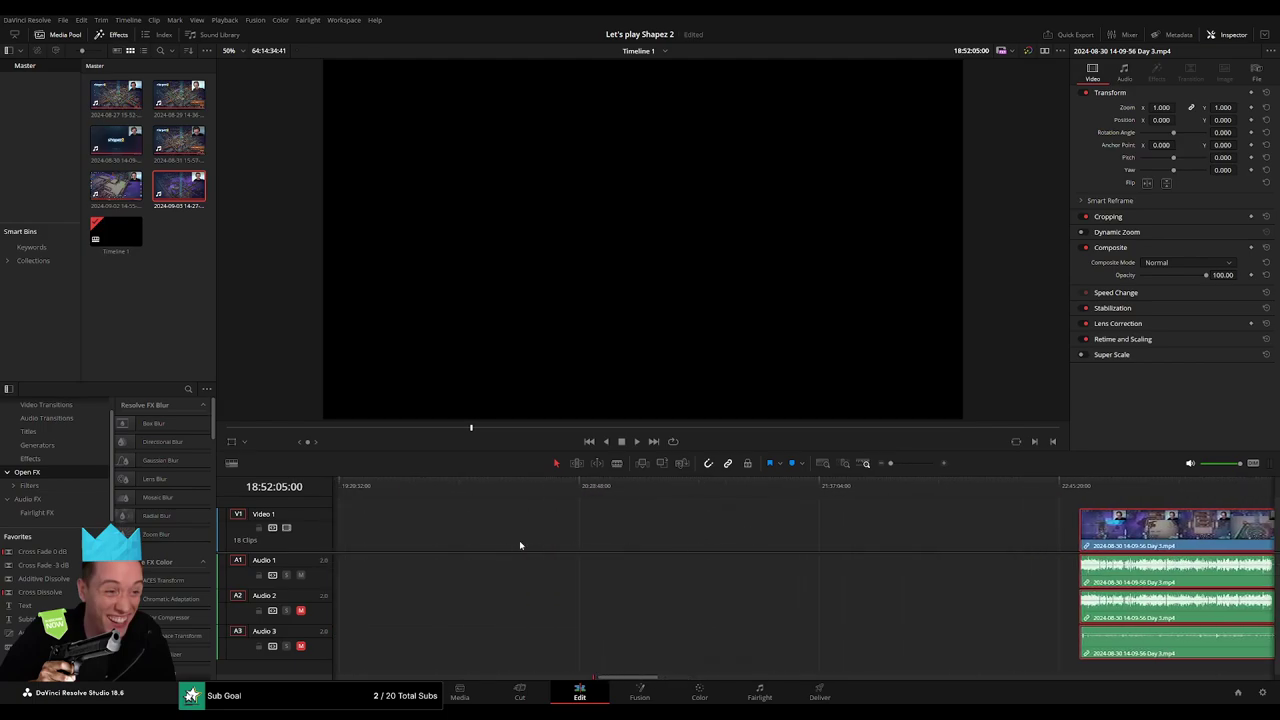
scroll(540, 540, left, 8)
click(563, 534)
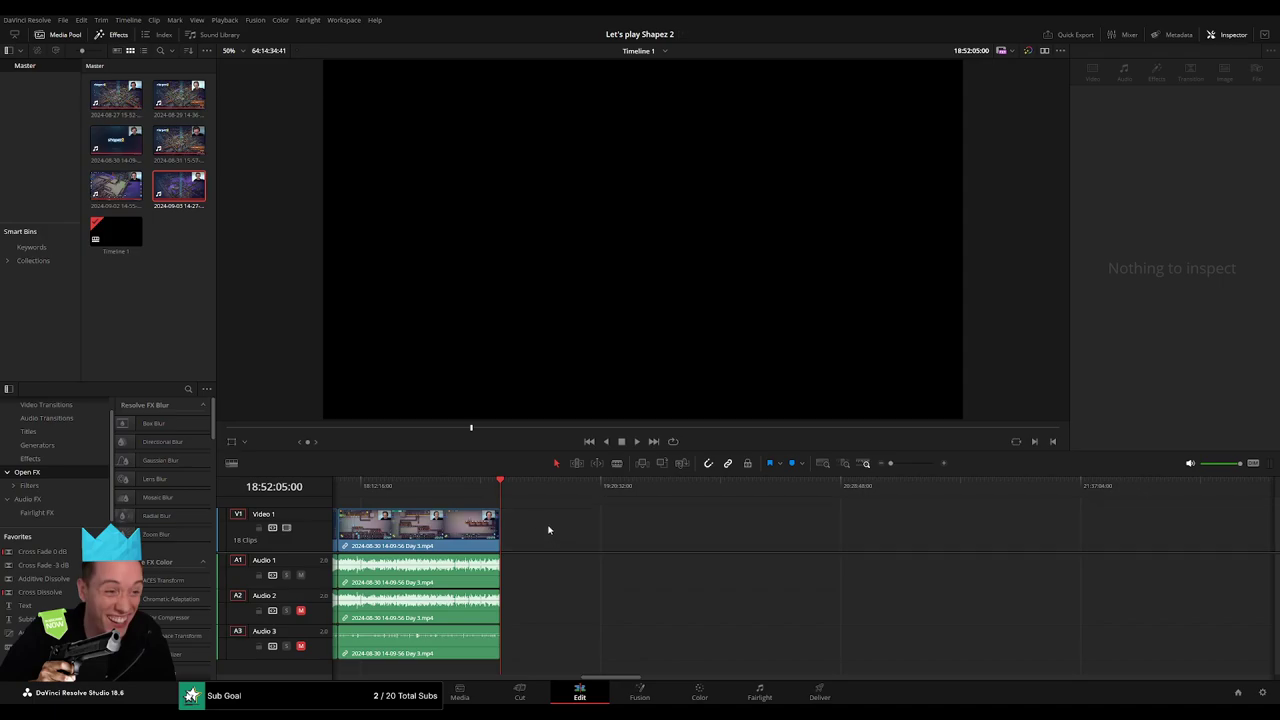
key(m)
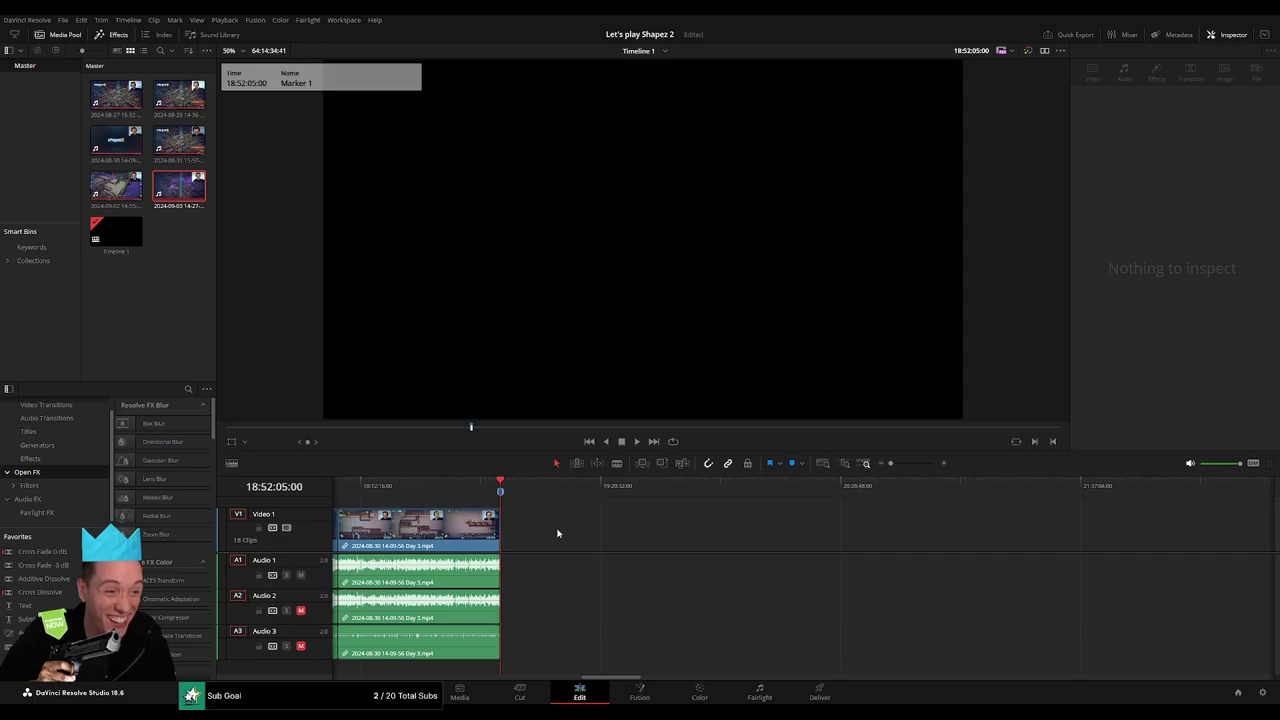
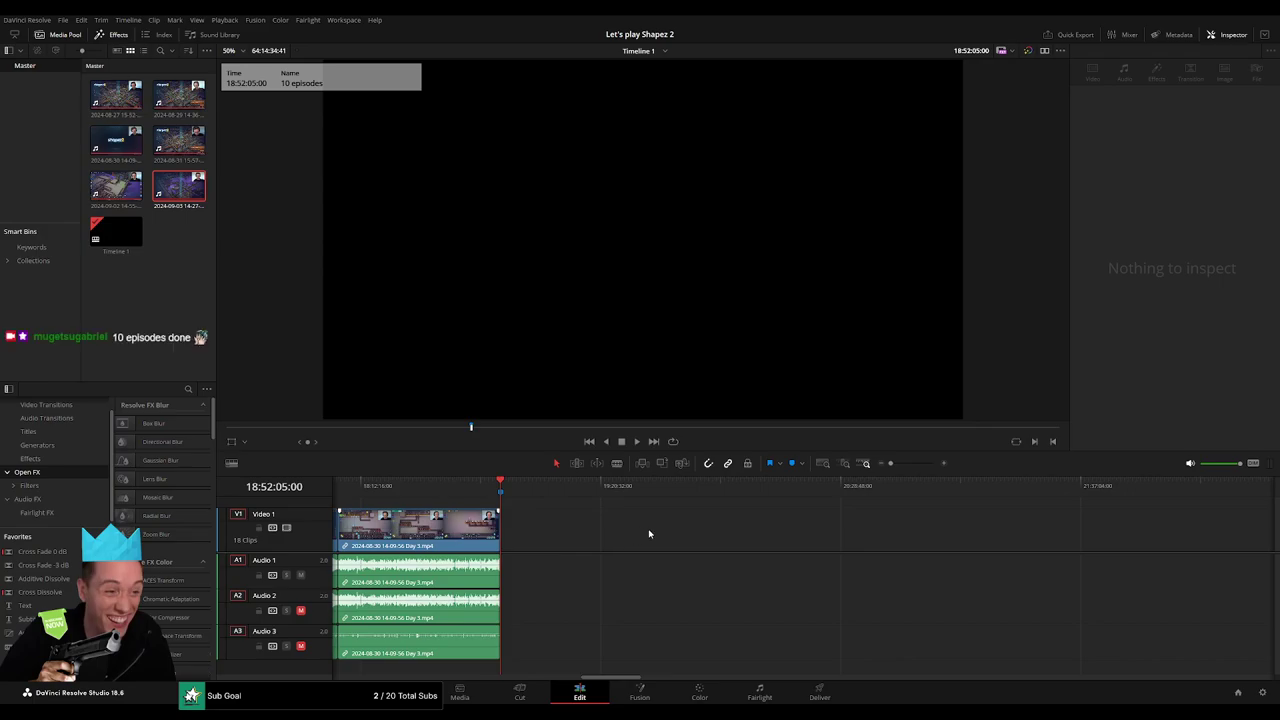
Park the playhead at 20:00:00 and snap the later Day 3 clip left to start there
scroll(649, 534, down, 2)
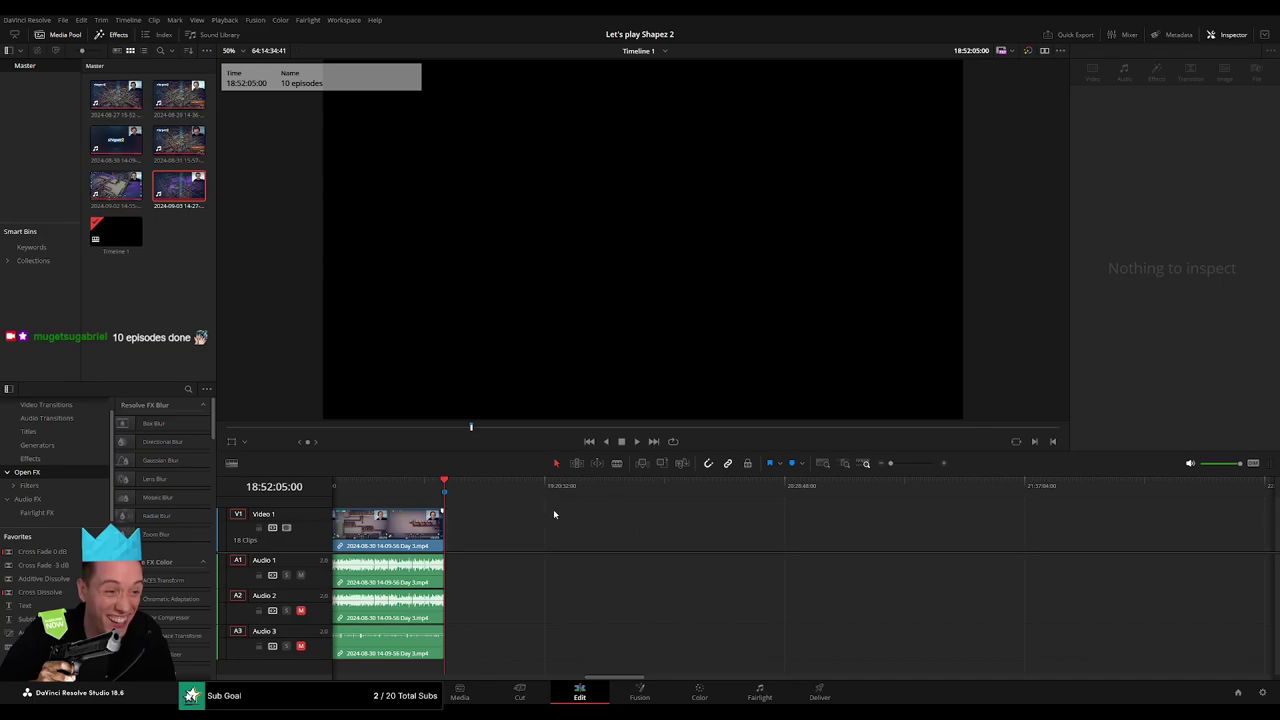
drag(554, 514, 685, 508)
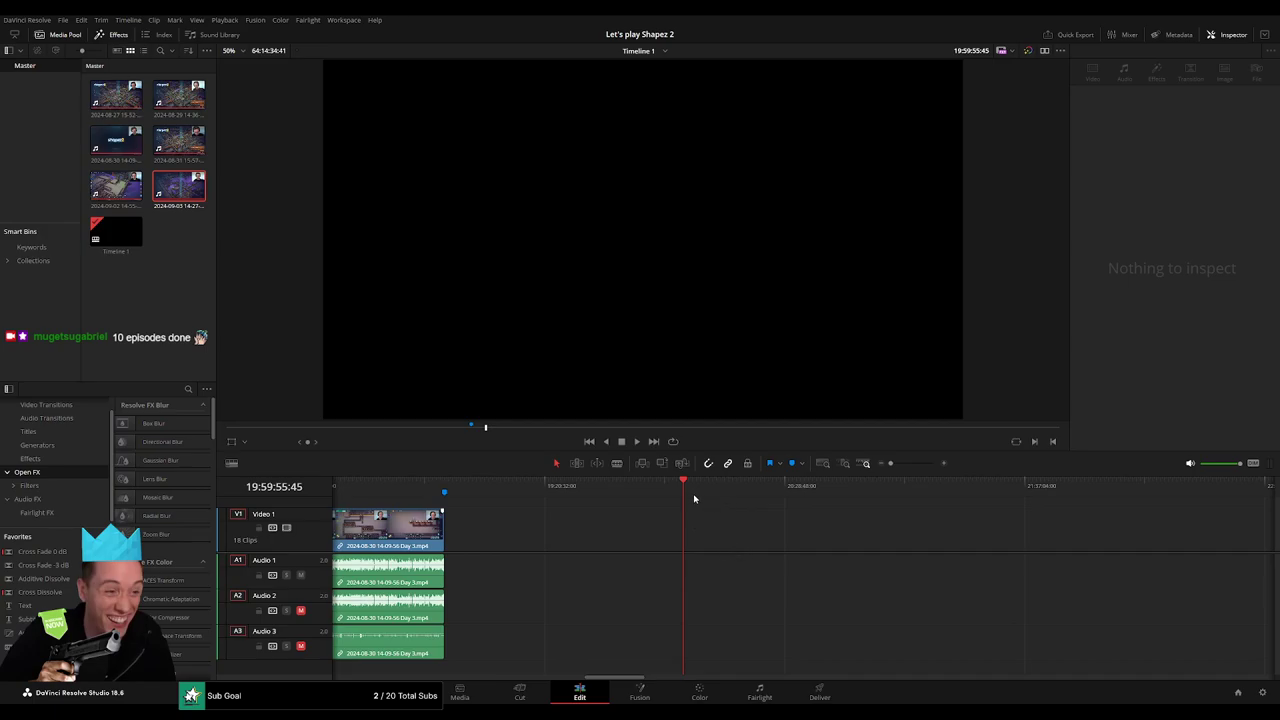
click(694, 498)
drag(890, 463, 898, 463)
mouse_move(779, 491)
mouse_down()
mouse_move(762, 499)
mouse_move(776, 502)
mouse_up()
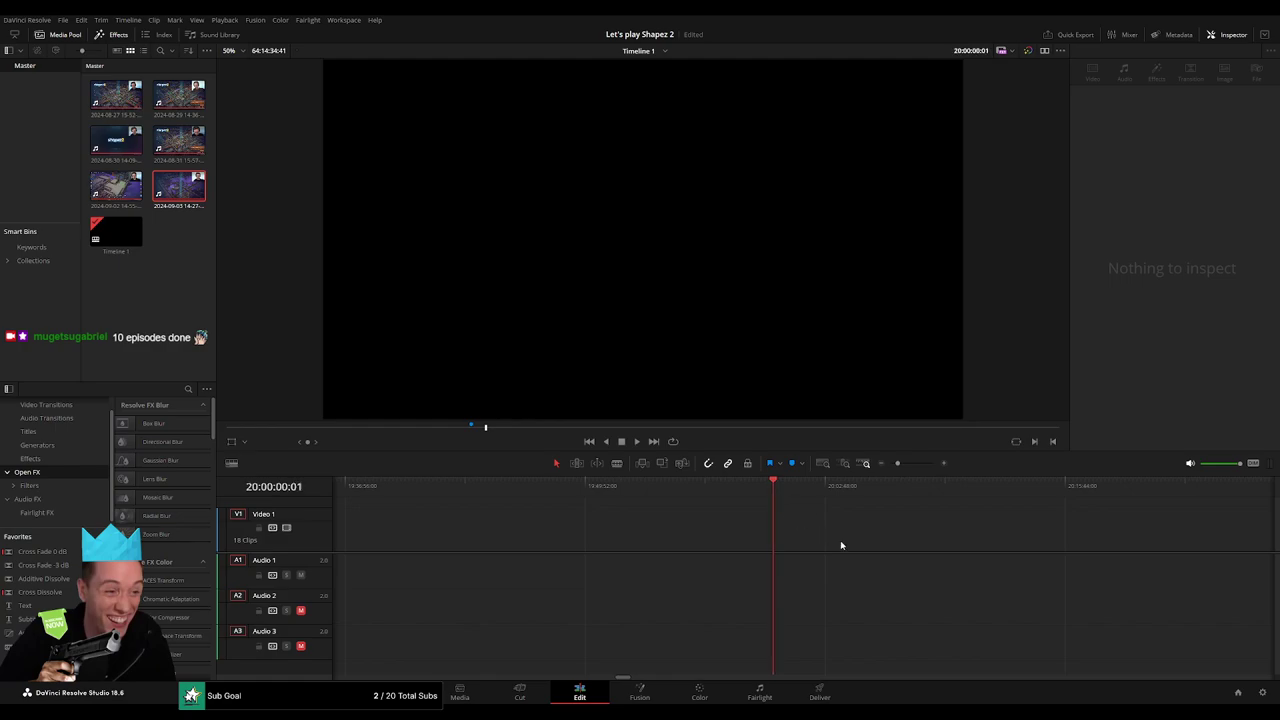
click(881, 464)
click(881, 464)
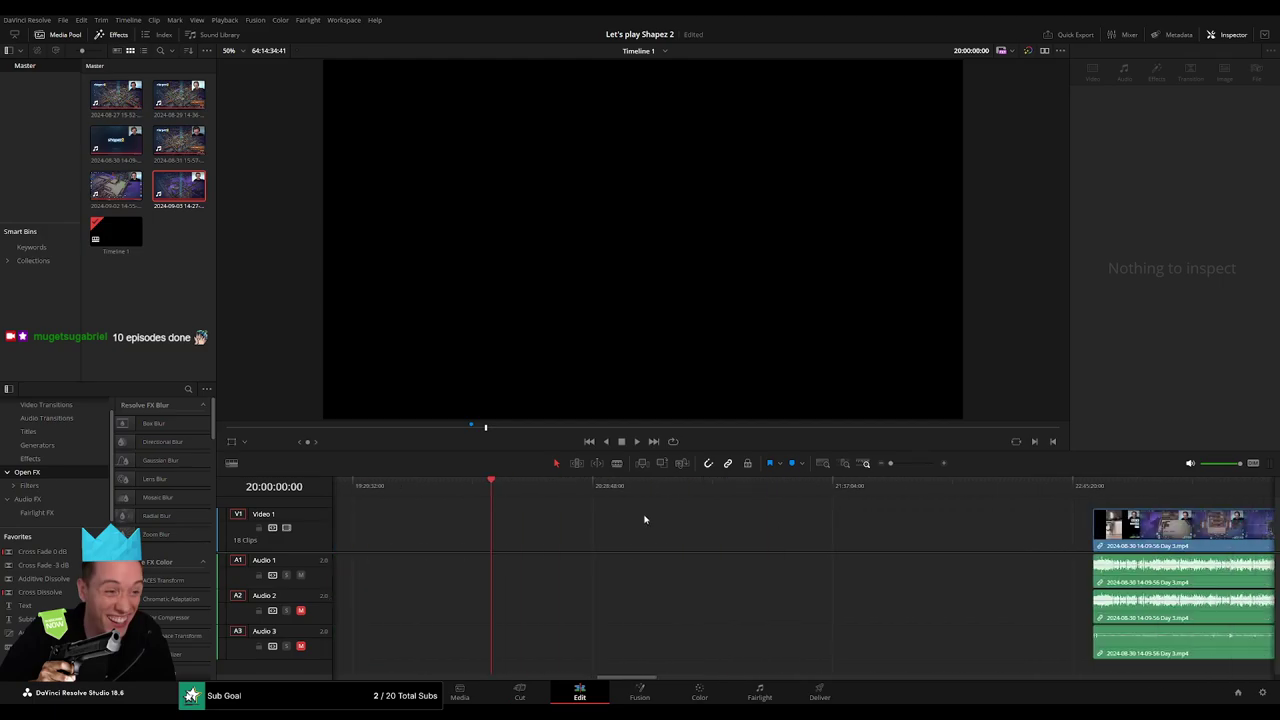
mouse_move(957, 527)
mouse_down()
mouse_move(677, 530)
mouse_move(374, 505)
mouse_up()
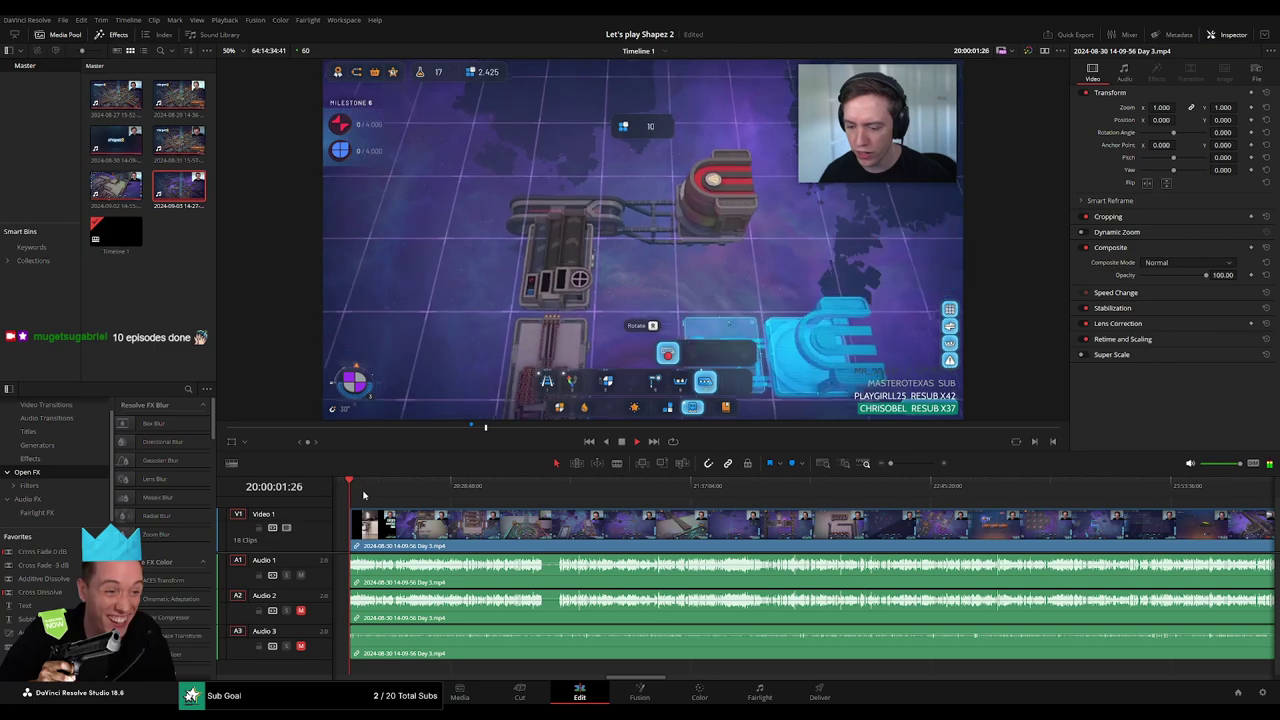
Scrub and play the Day 3 footage around 20:51–20:52, rewatching the moment
click(397, 494)
drag(397, 494, 502, 494)
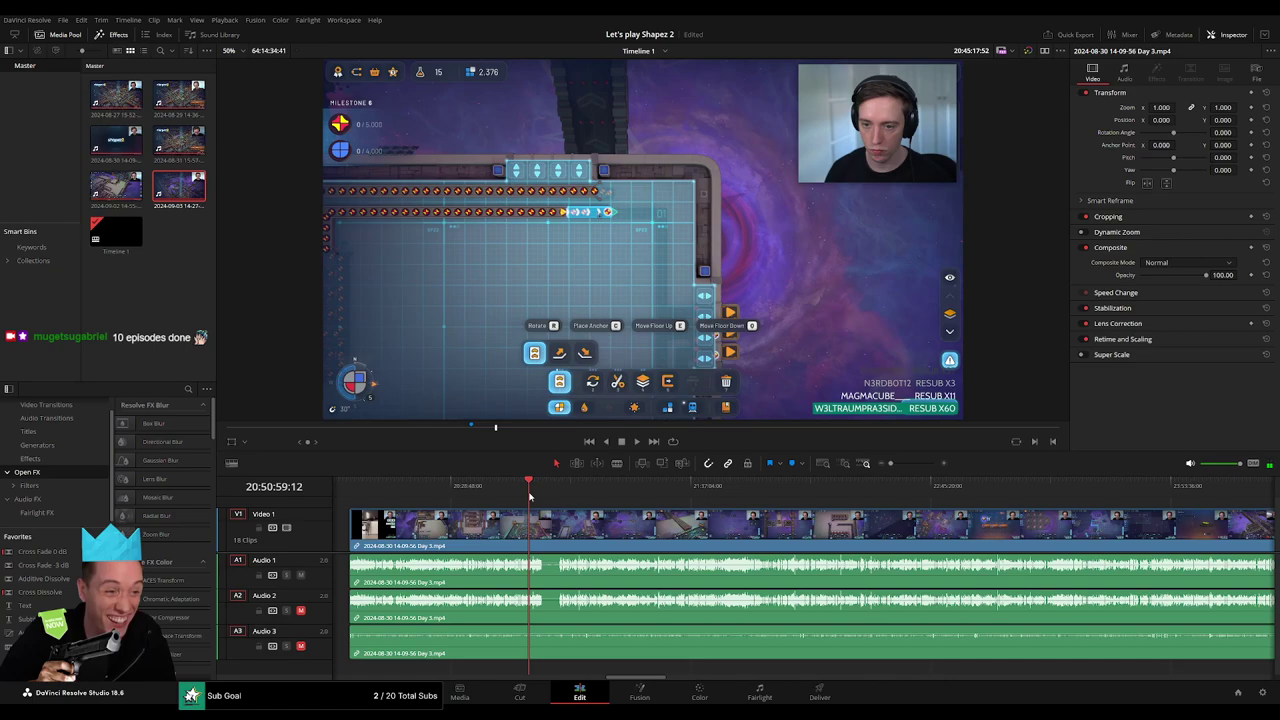
drag(502, 494, 532, 494)
scroll(643, 544, up, 5)
key(space)
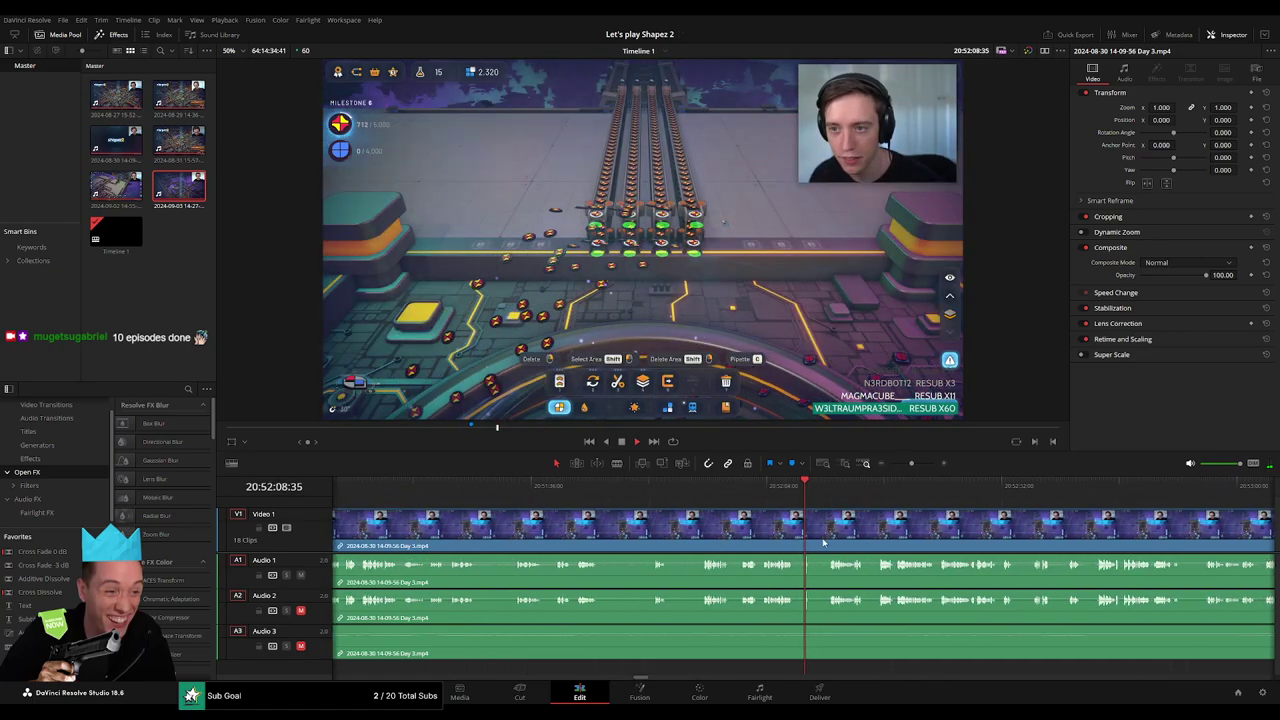
click(736, 494)
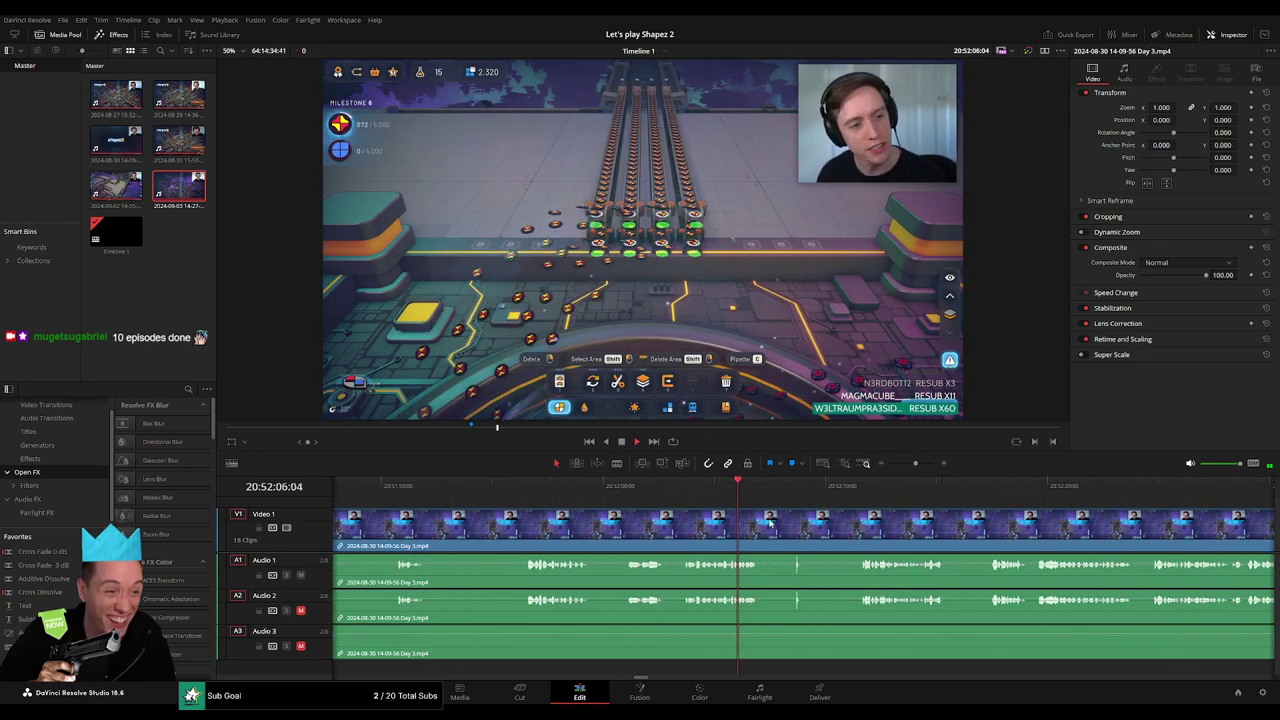
click(681, 494)
click(632, 491)
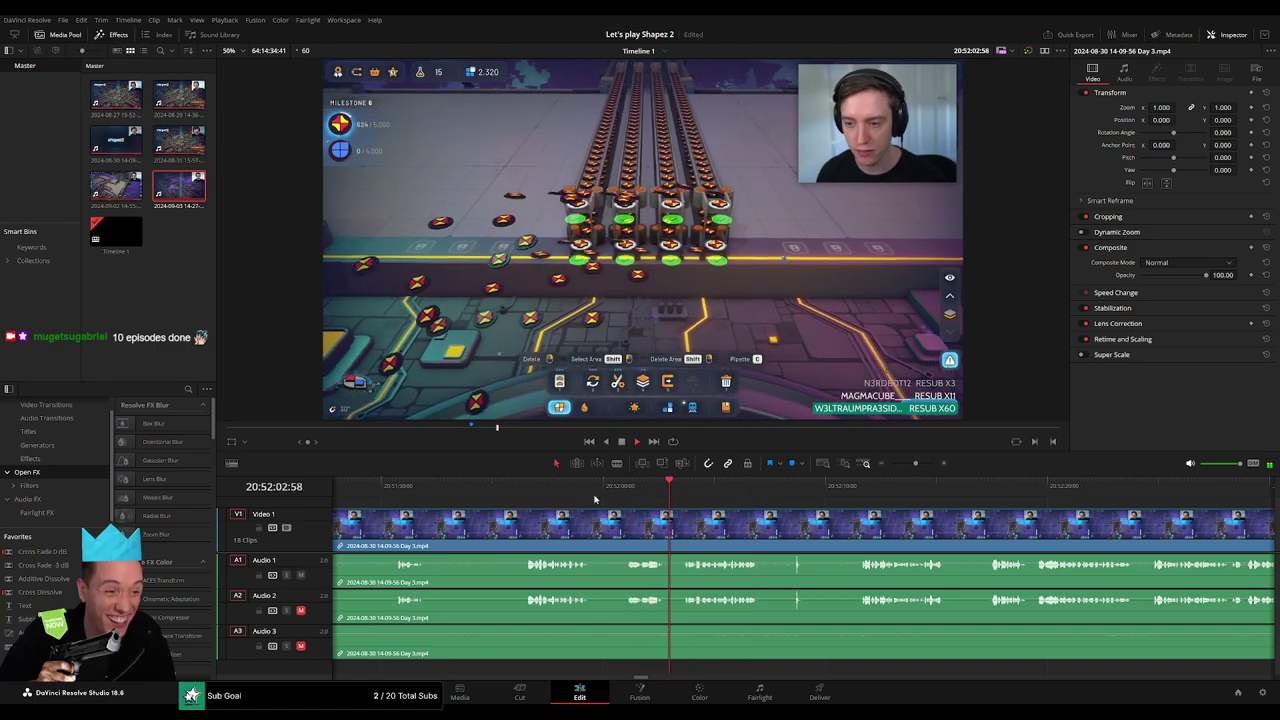
click(531, 491)
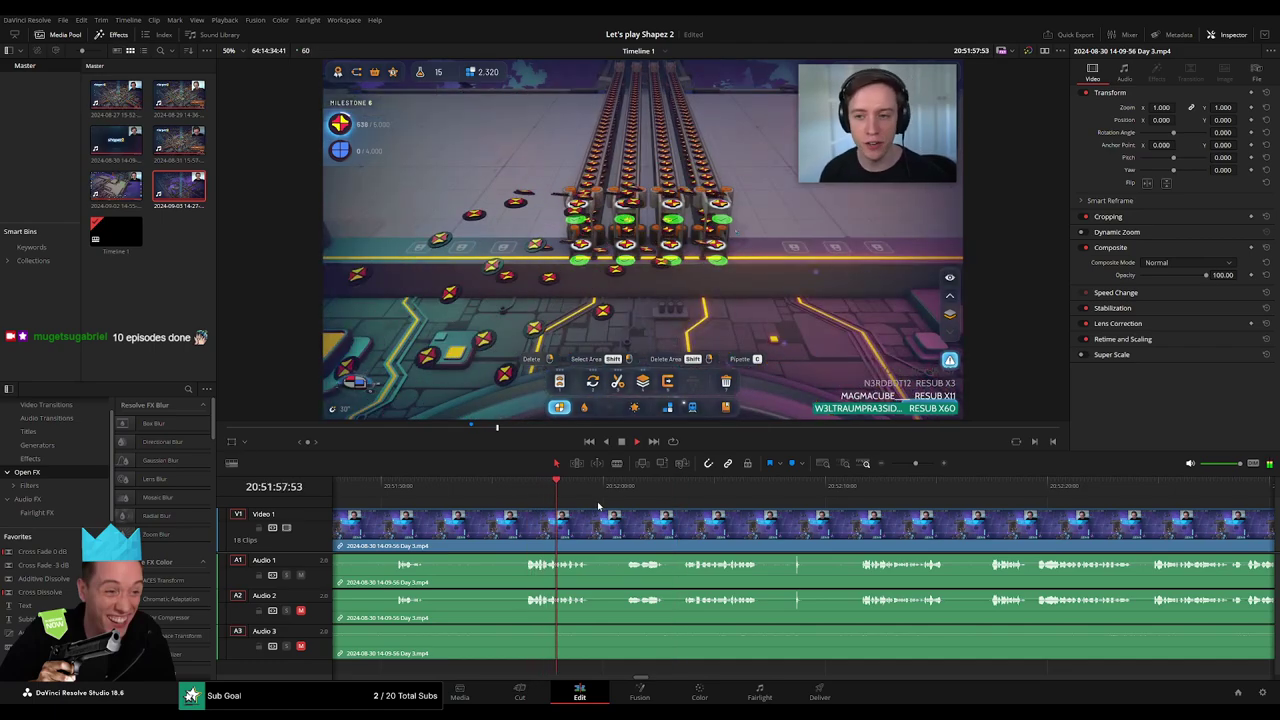
click(686, 491)
click(734, 491)
Park the playhead at 20:52:16, split the clip there with Ctrl+B, and start the audio fade
scroll(645, 507, right, 3)
click(680, 492)
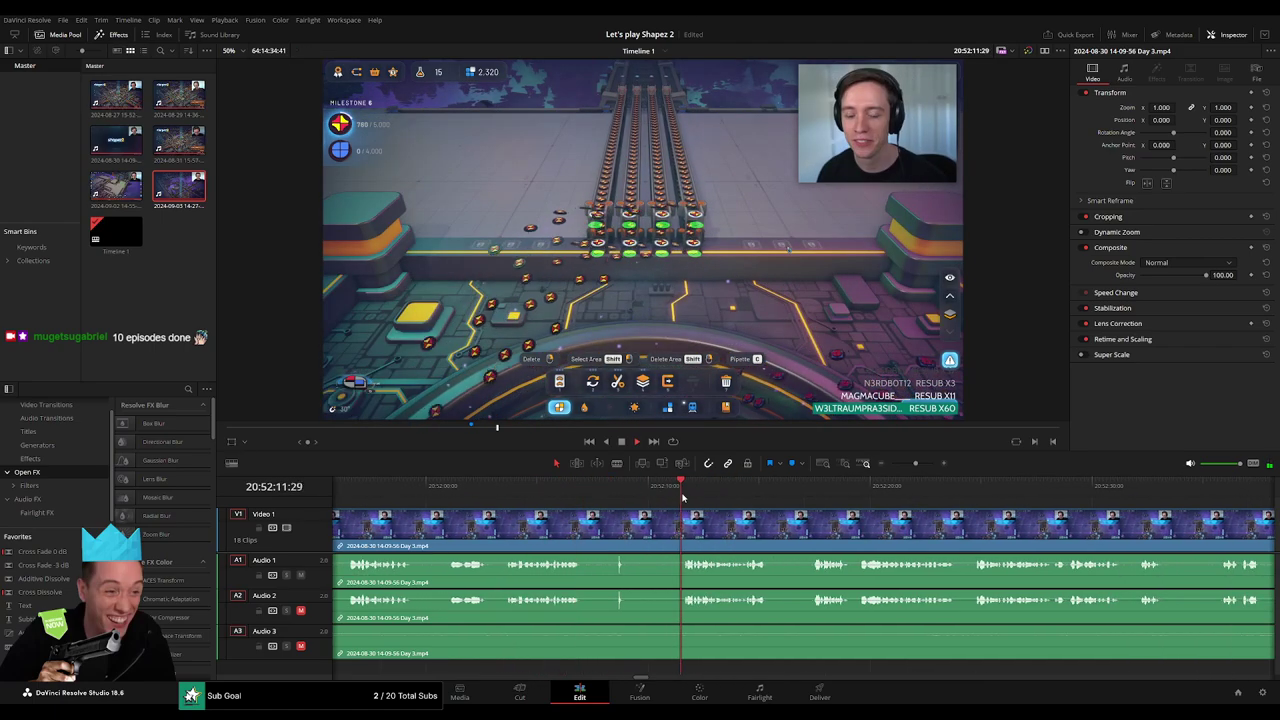
scroll(730, 530, right, 2)
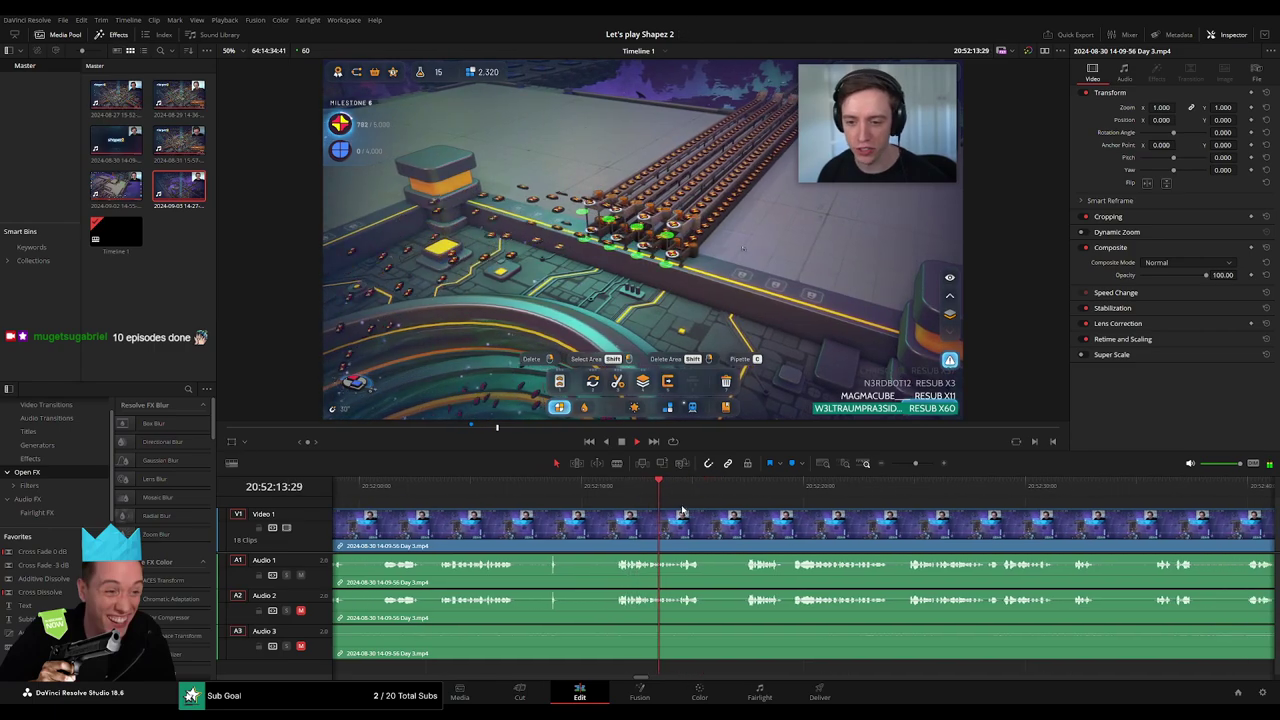
click(745, 494)
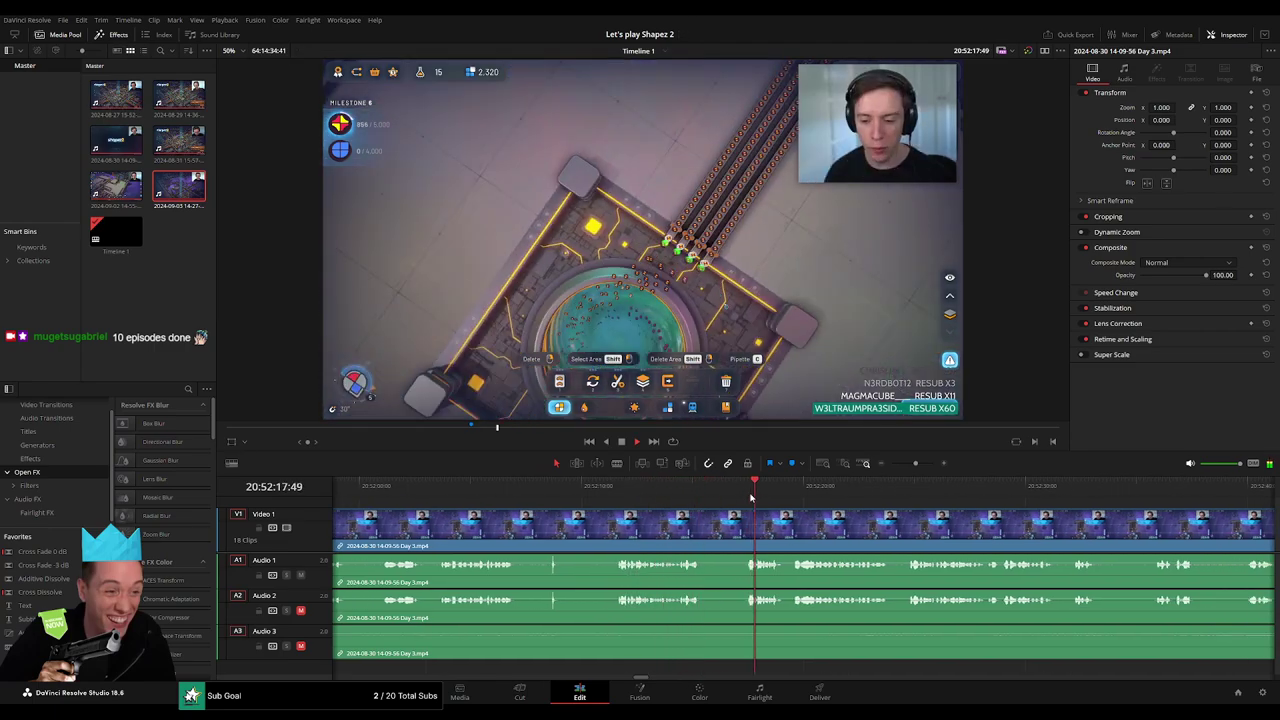
scroll(739, 530, up, 2)
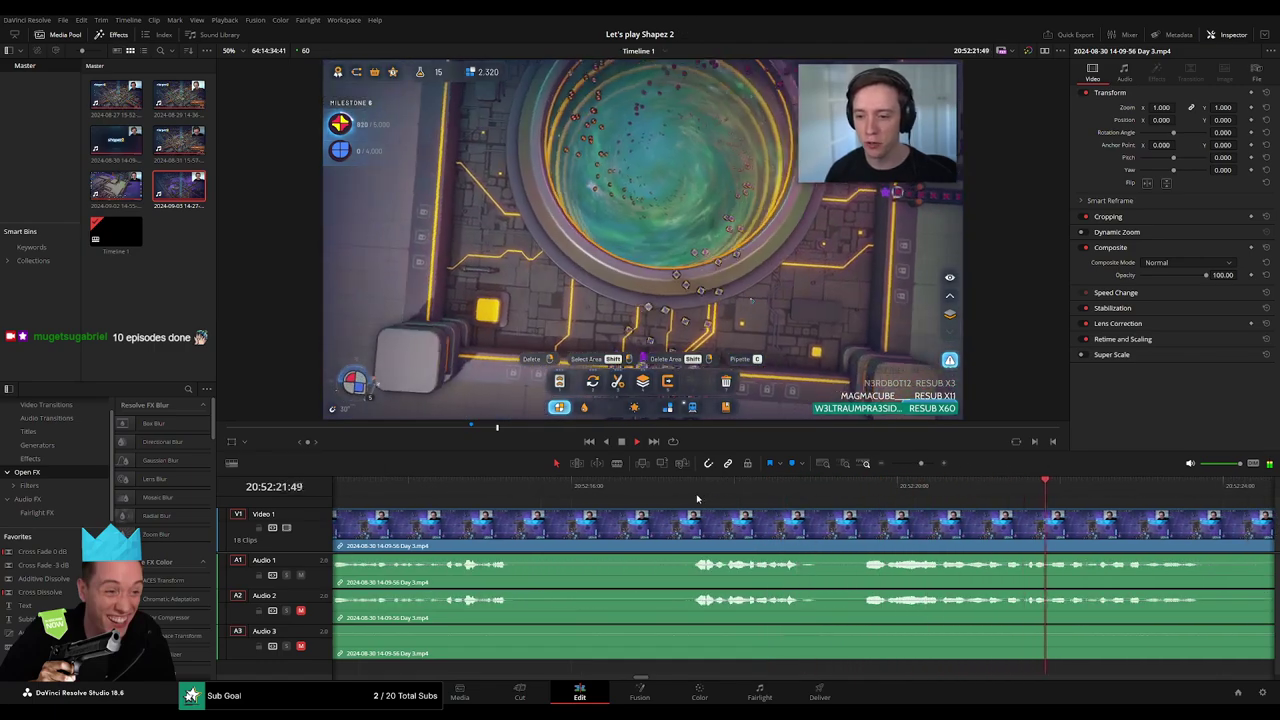
click(697, 488)
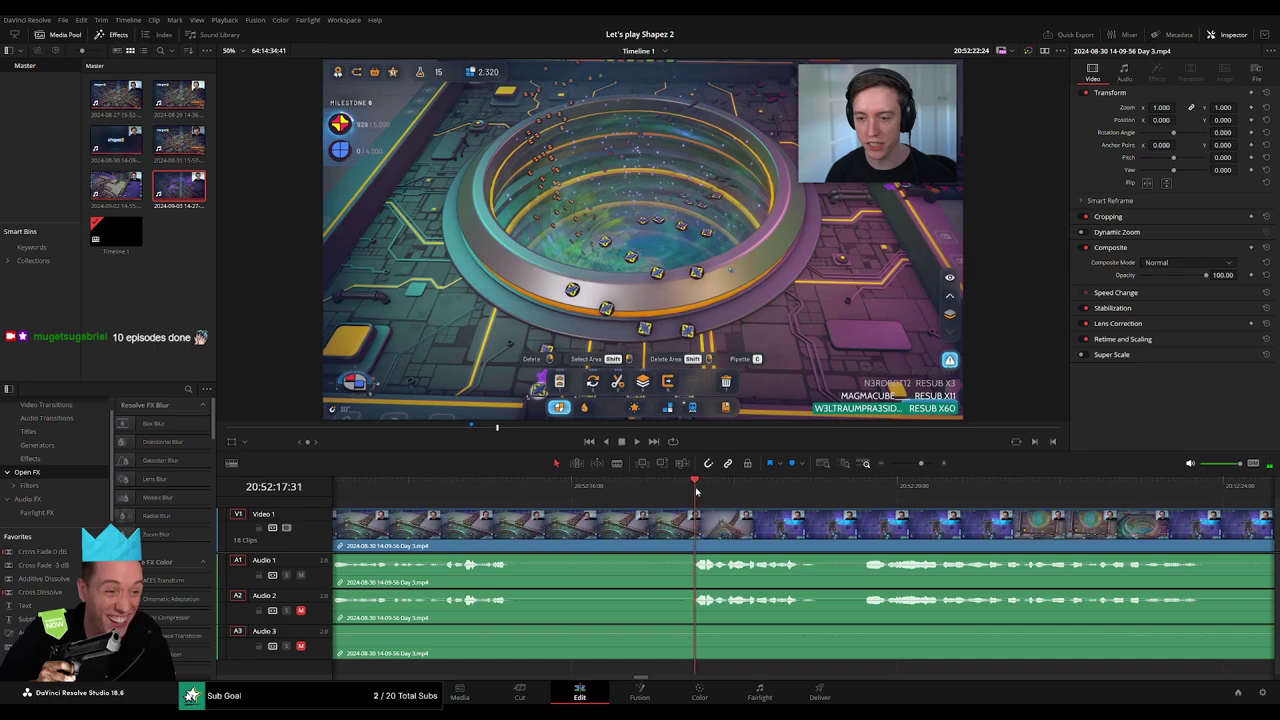
drag(697, 490, 612, 512)
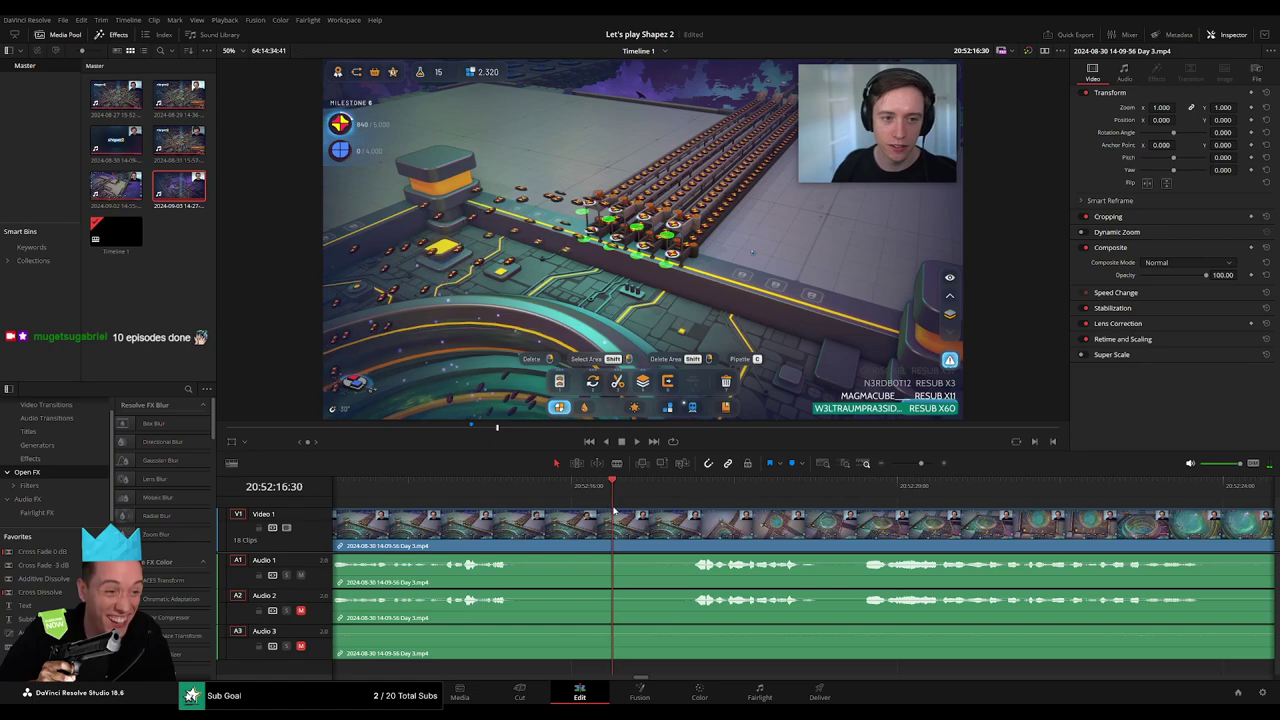
key(ctrl+b)
drag(615, 520, 694, 514)
Add fade-outs before and fade-ins after the cut on Audio 1, Audio 2 and Audio 3
drag(608, 514, 507, 512)
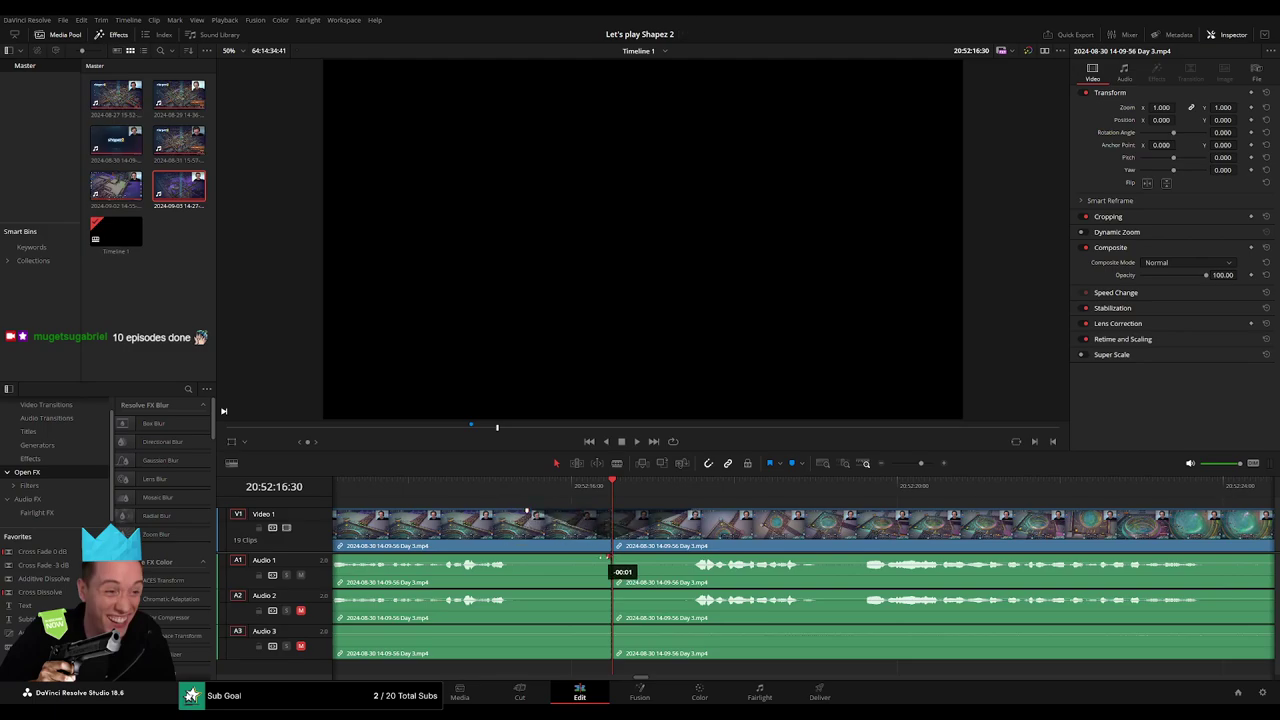
mouse_move(608, 557)
mouse_down()
mouse_move(540, 557)
mouse_move(683, 558)
mouse_up()
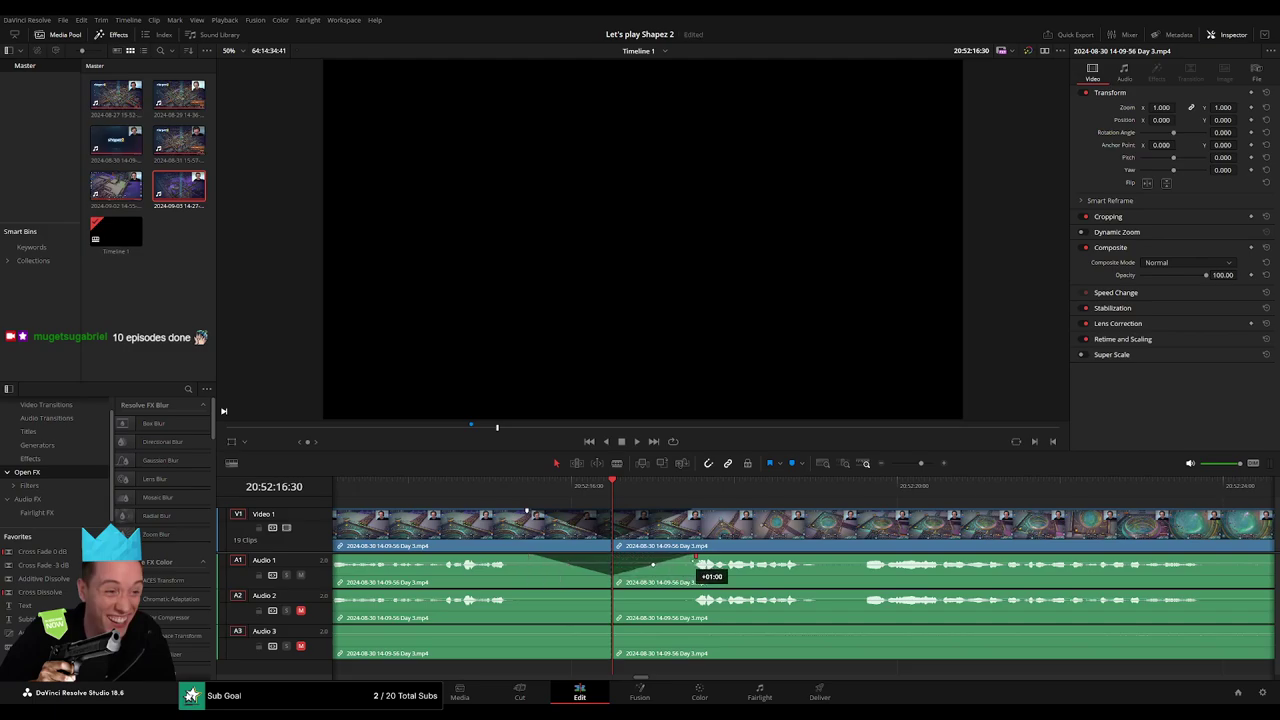
mouse_move(609, 593)
mouse_down()
mouse_move(543, 593)
mouse_move(670, 594)
mouse_up()
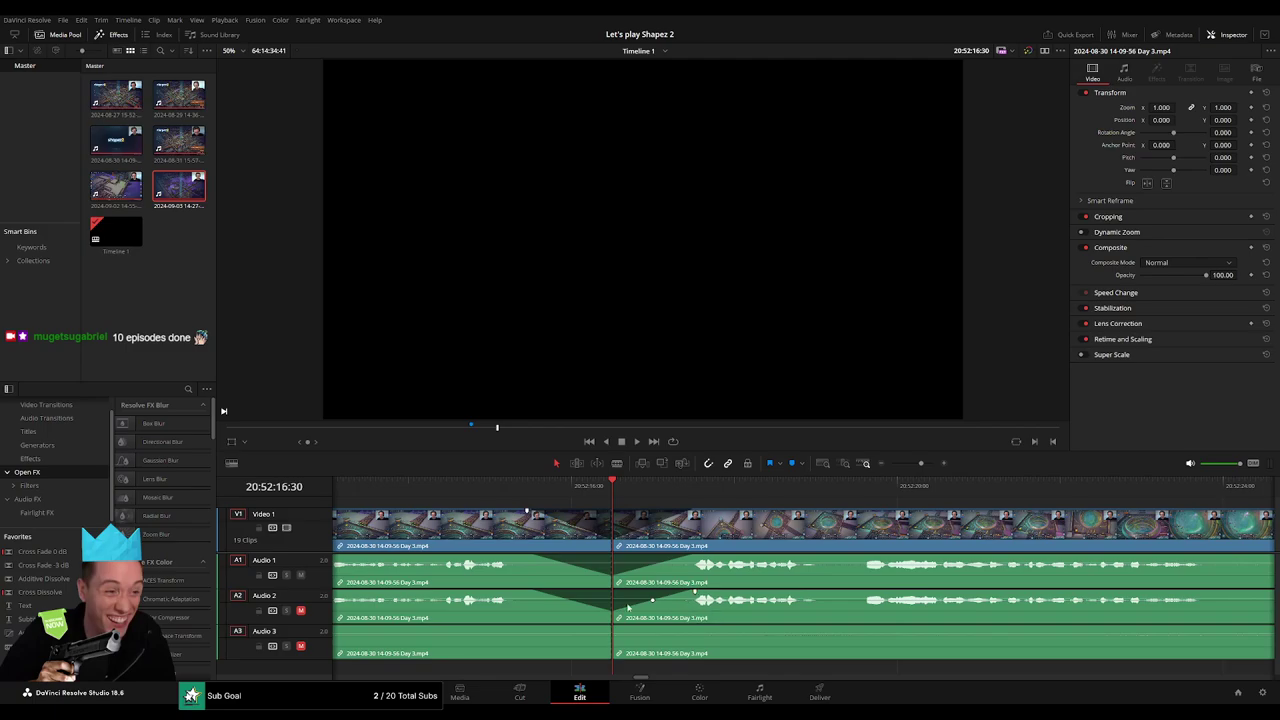
drag(609, 627, 548, 629)
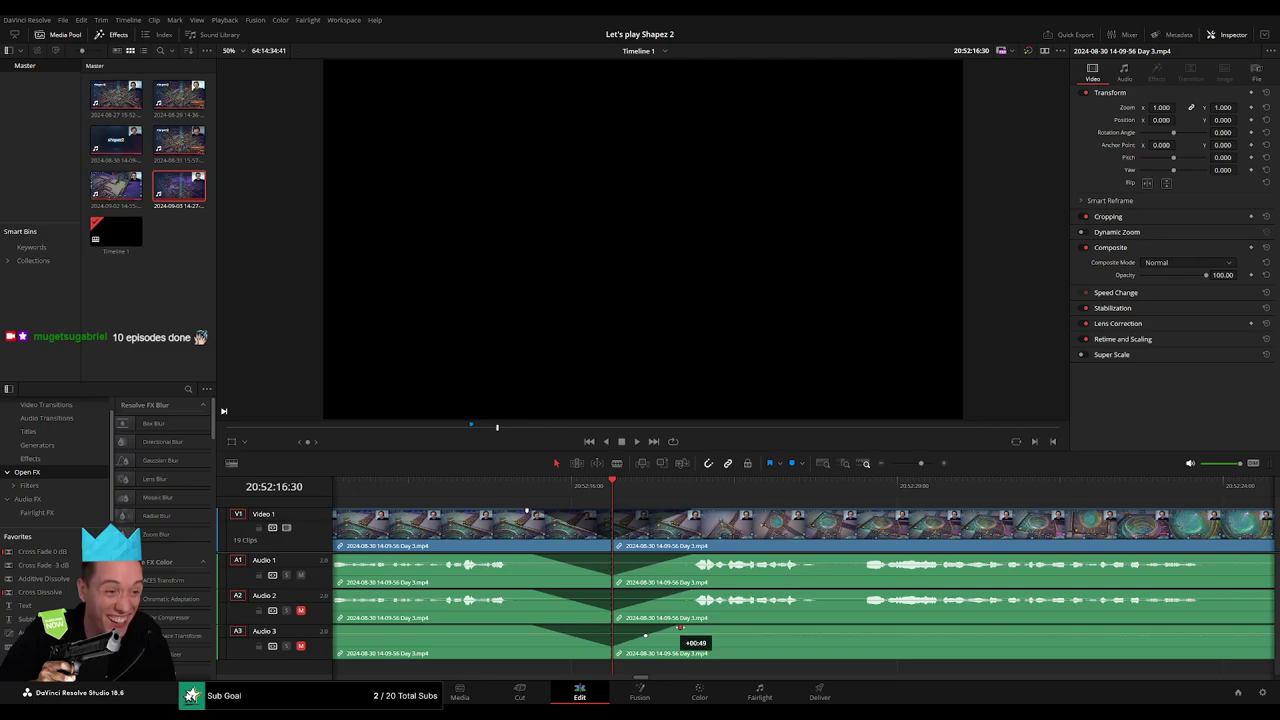
mouse_move(921, 464)
mouse_down()
mouse_move(826, 464)
mouse_move(890, 463)
mouse_up()
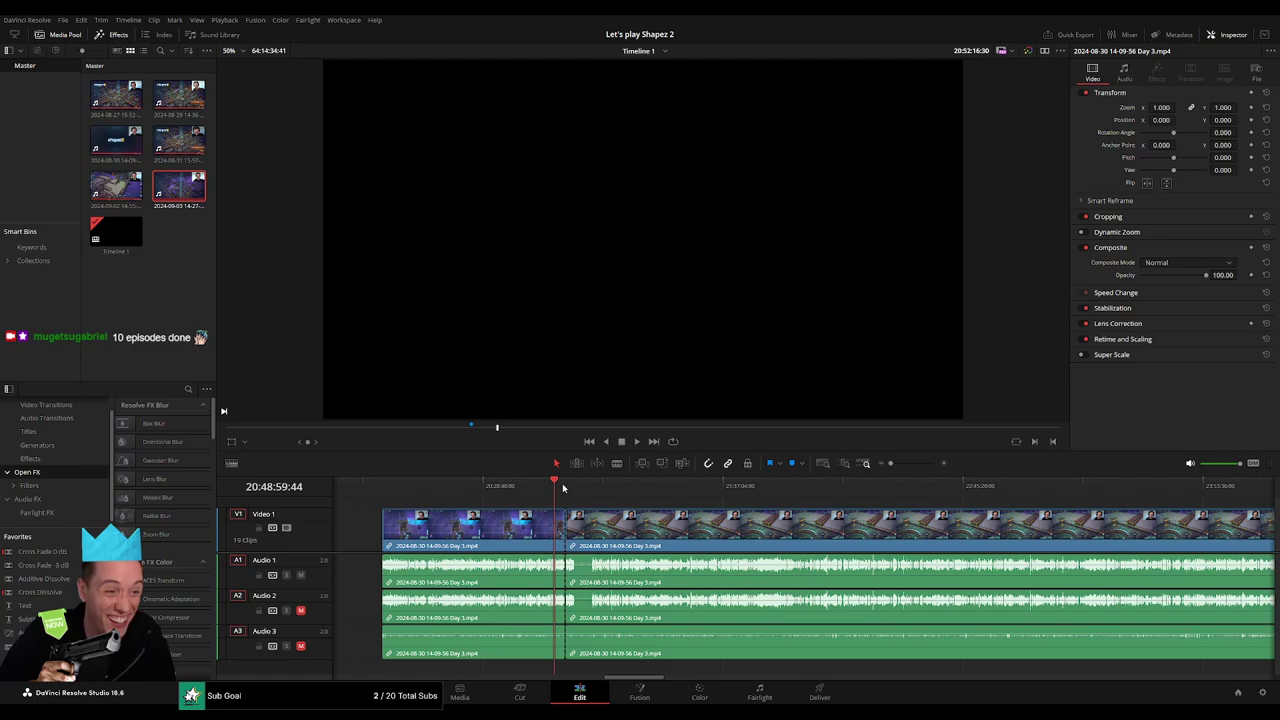
Push the post-cut clips later, then snap them back left to start at 22:00:00
scroll(776, 527, right, 5)
drag(776, 527, 723, 552)
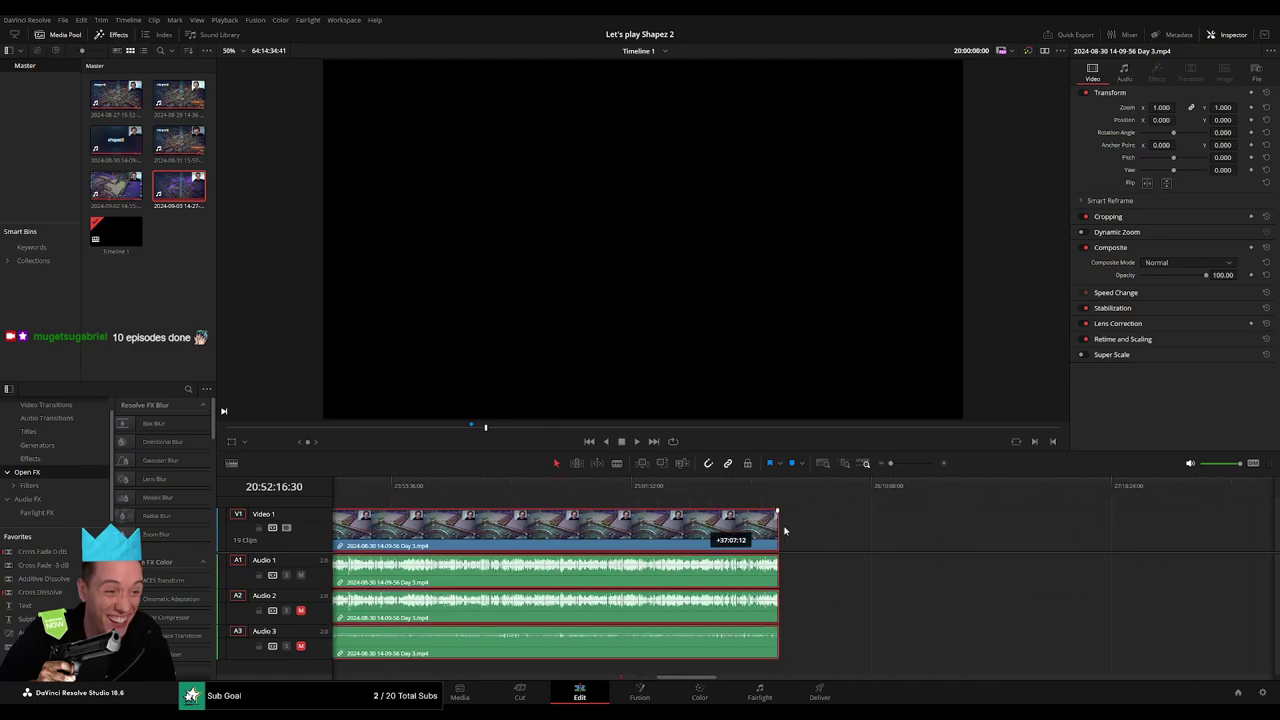
click(571, 531)
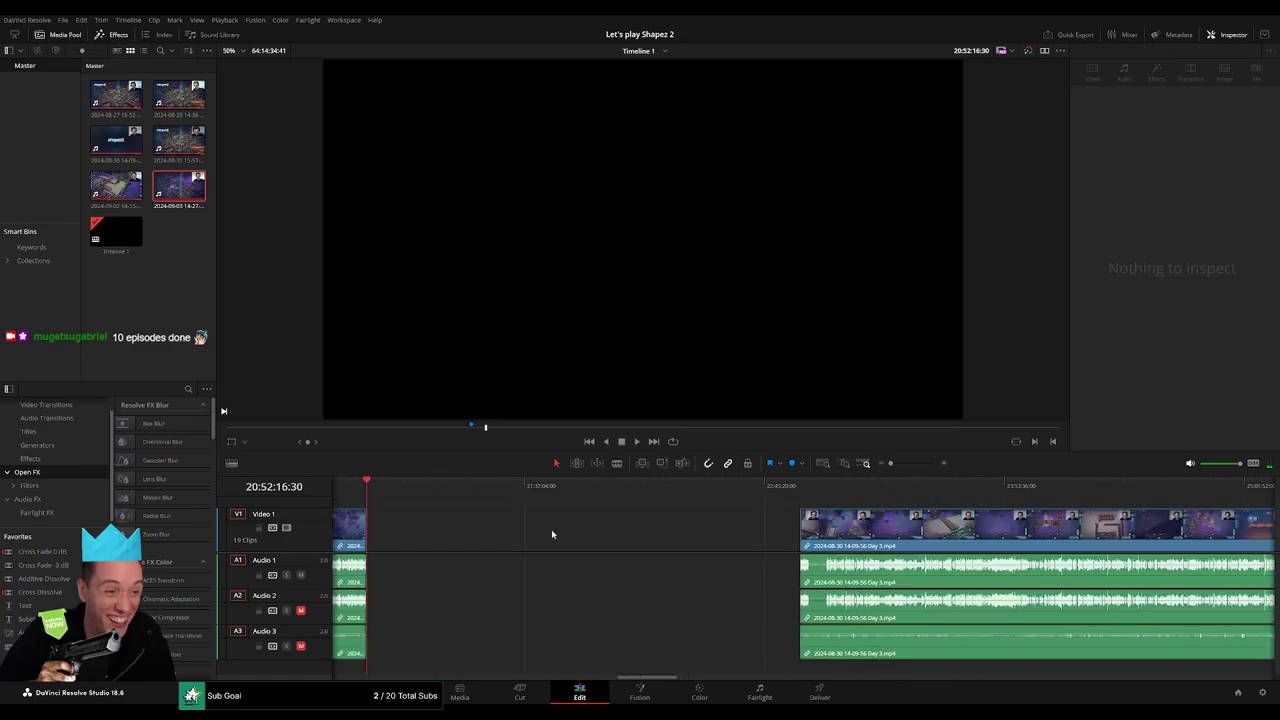
drag(525, 485, 606, 502)
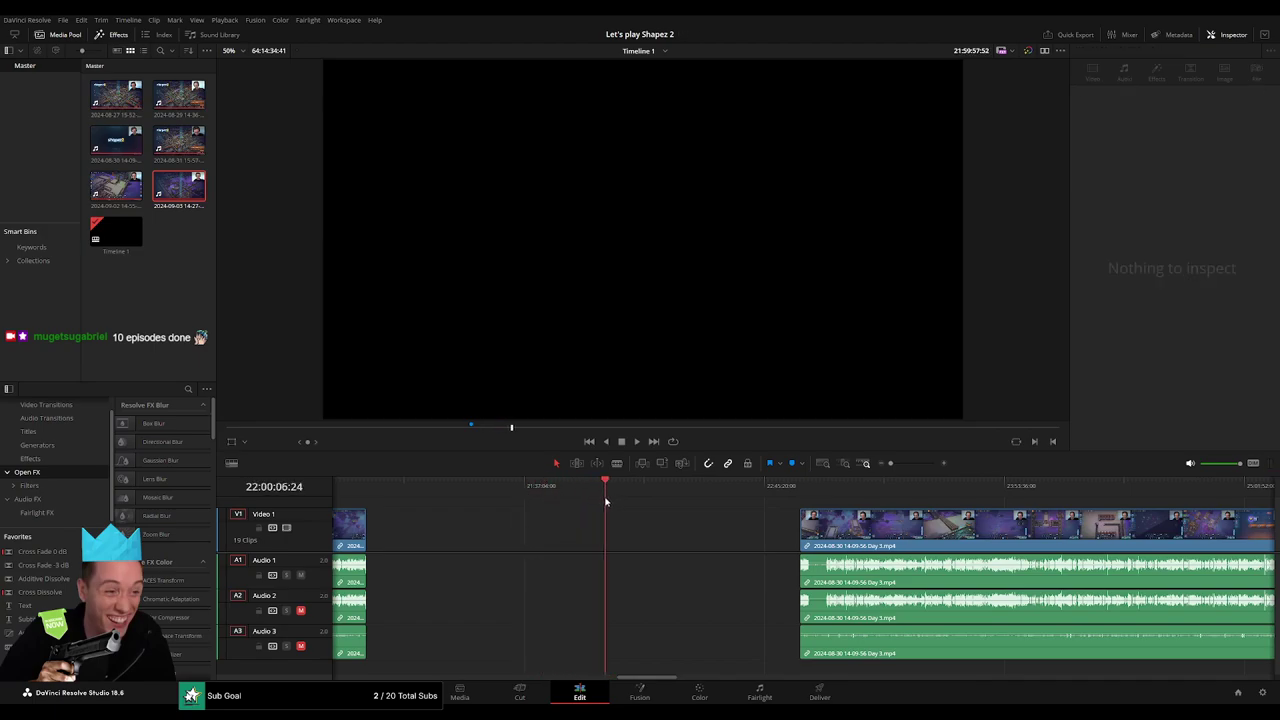
click(897, 469)
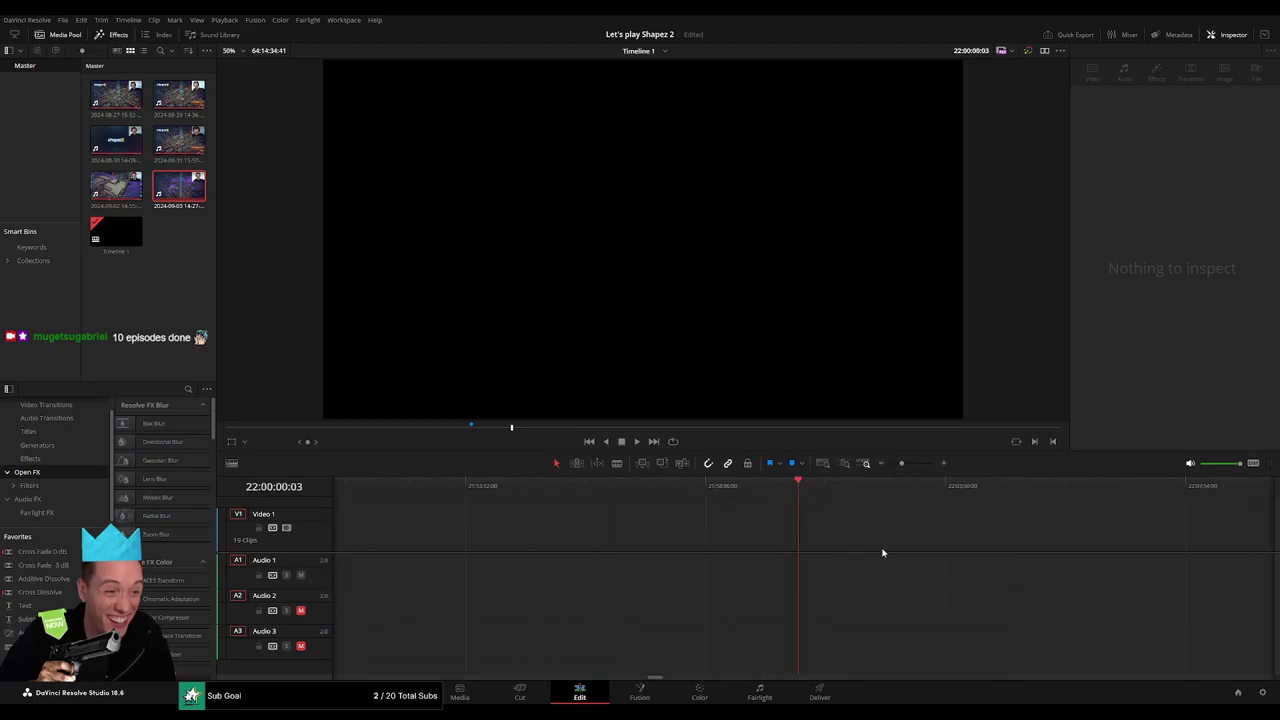
click(892, 464)
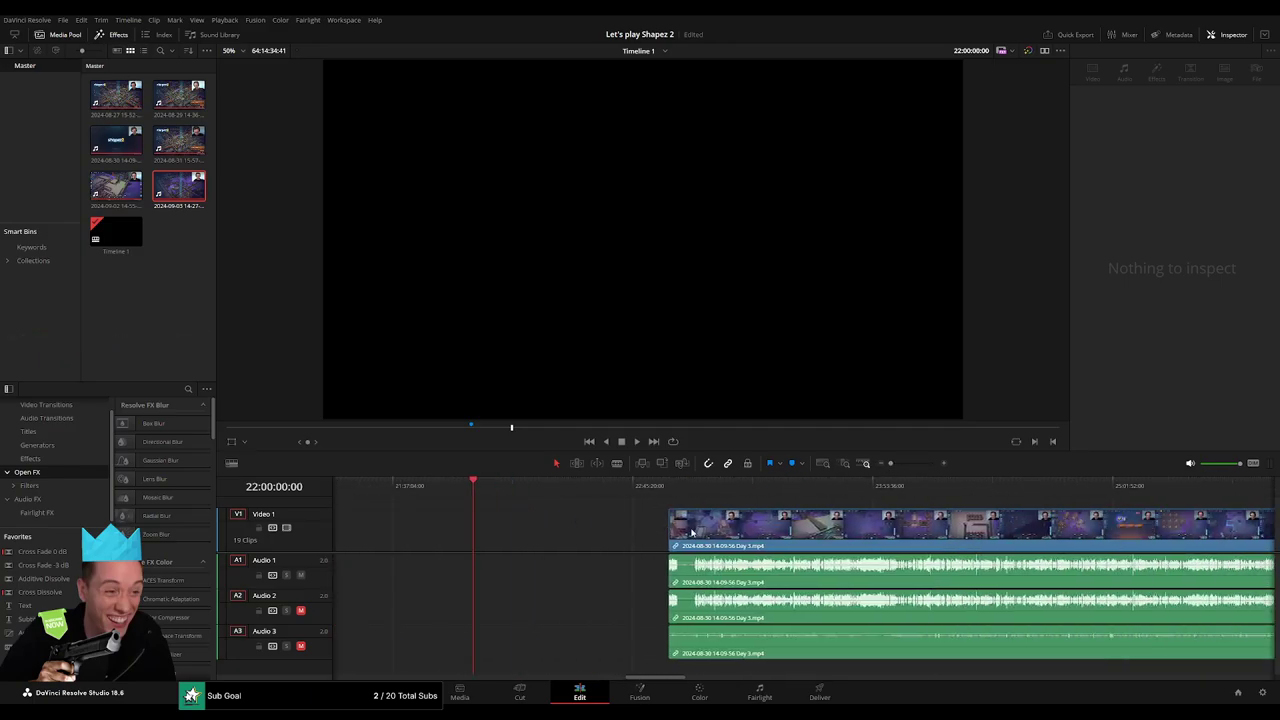
drag(691, 533, 496, 533)
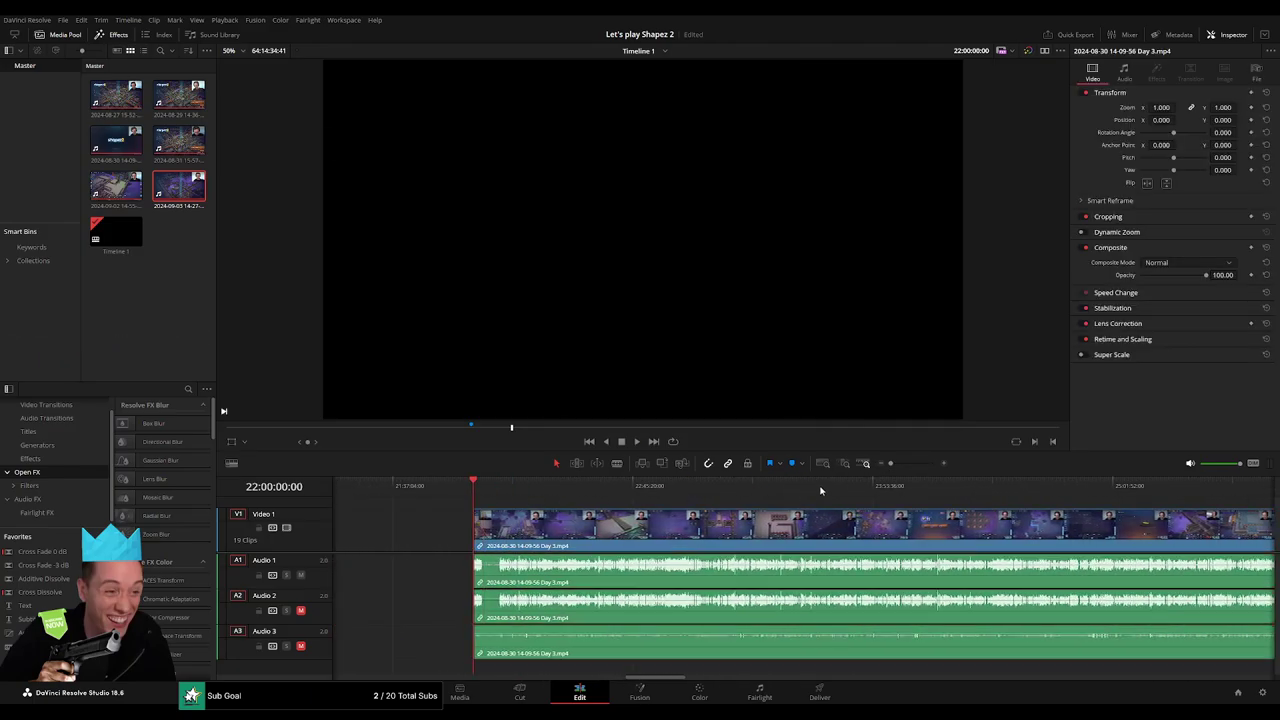
mouse_move(820, 490)
mouse_down()
mouse_move(787, 497)
mouse_move(890, 490)
mouse_up()
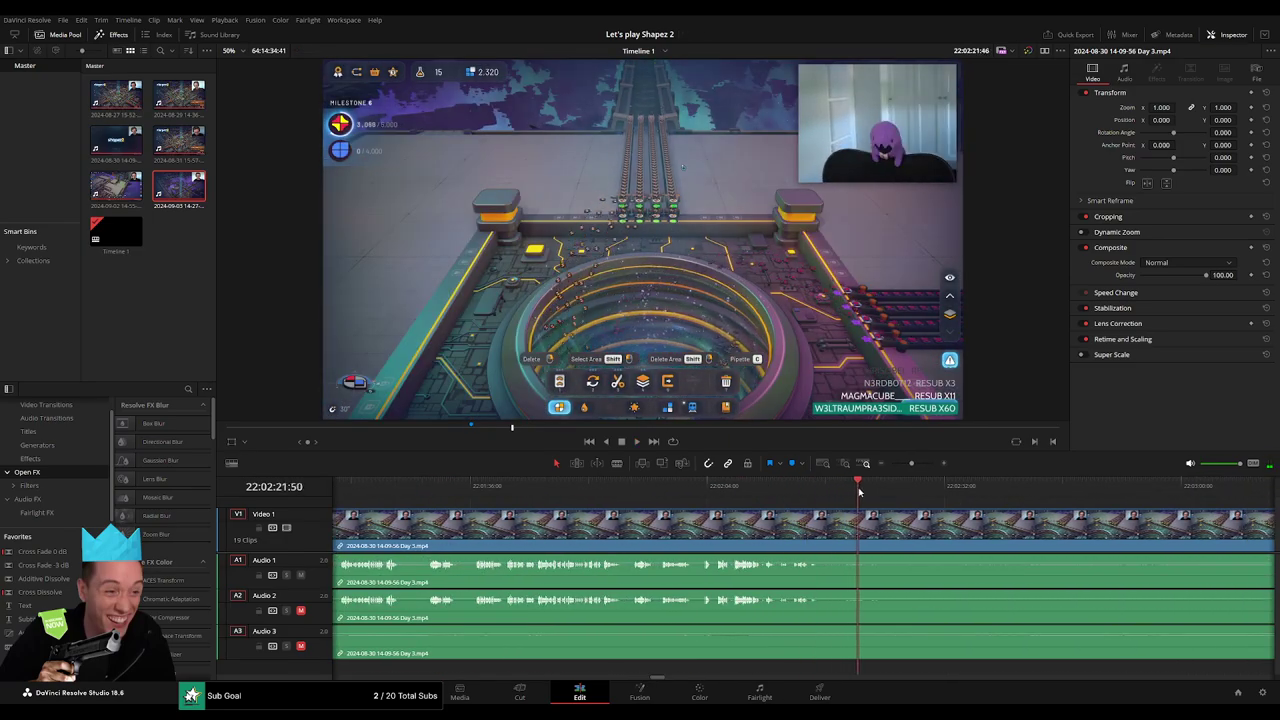
Blade the clip at two points near 22:07:24 and ripple-delete the short piece between them
key(b)
click(900, 549)
scroll(930, 503, down, 5)
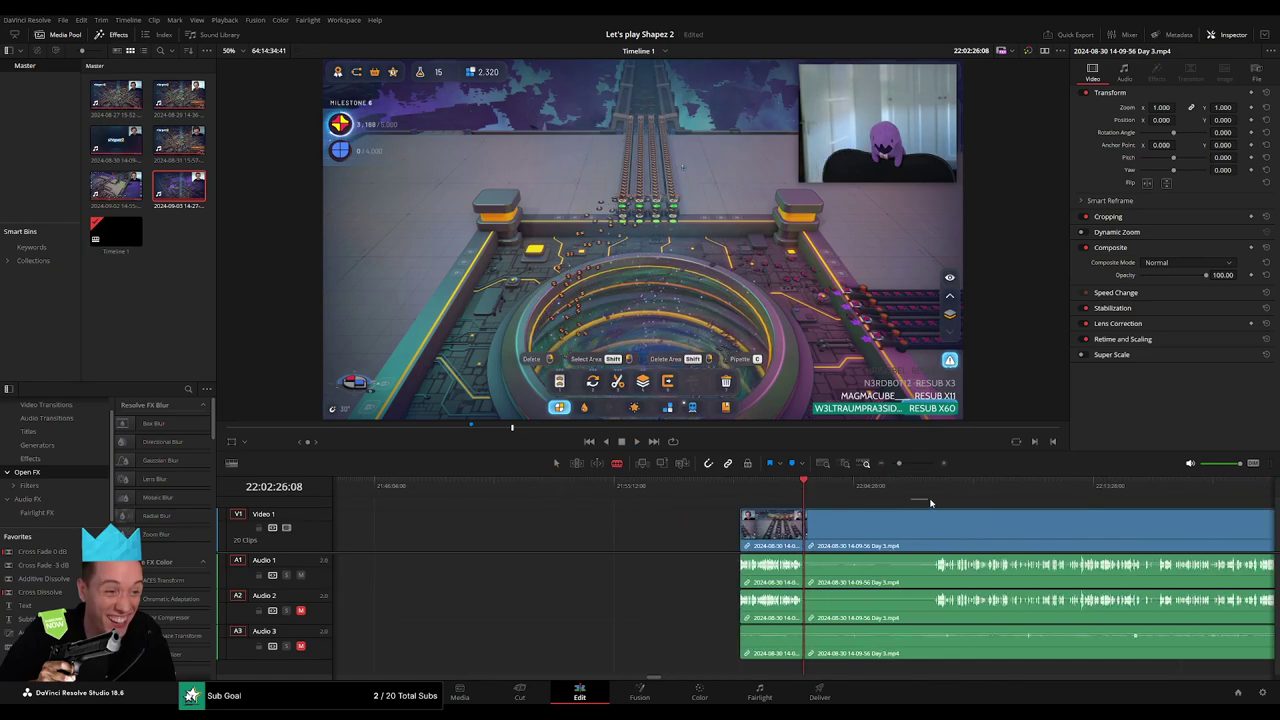
scroll(933, 495, up, 5)
drag(803, 487, 828, 487)
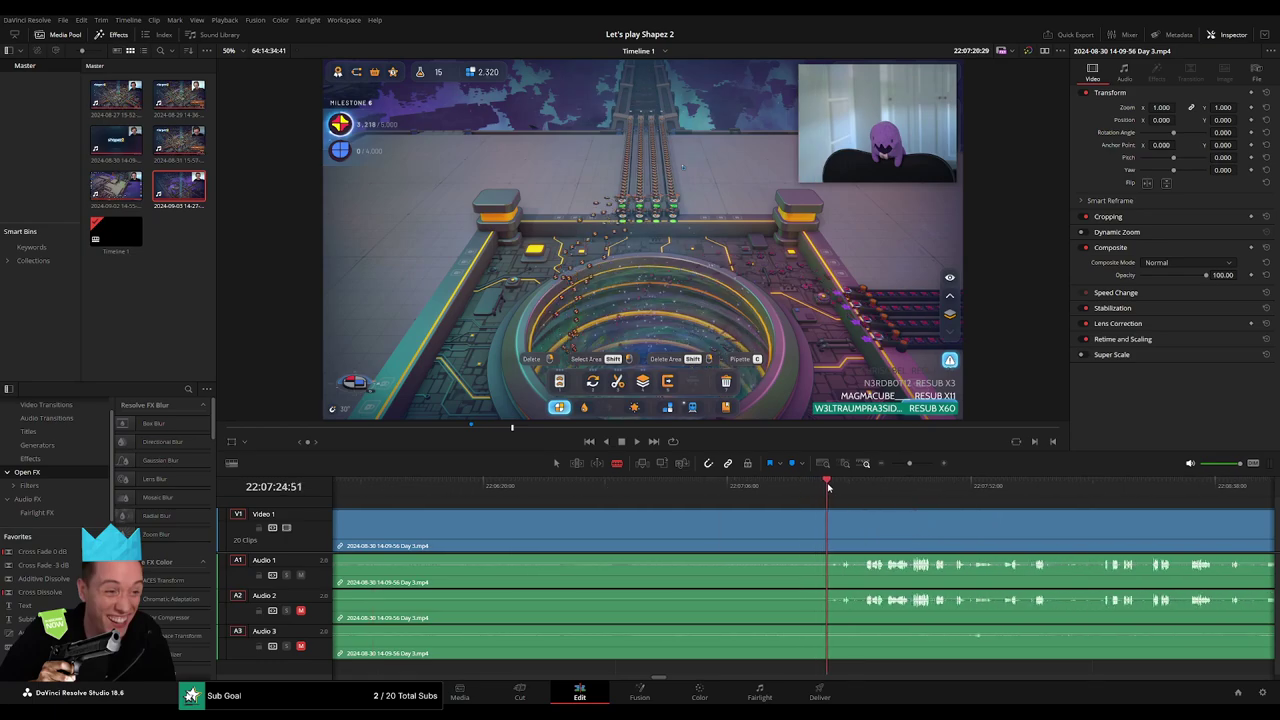
click(835, 525)
scroll(800, 530, down, 5)
key(a)
click(770, 537)
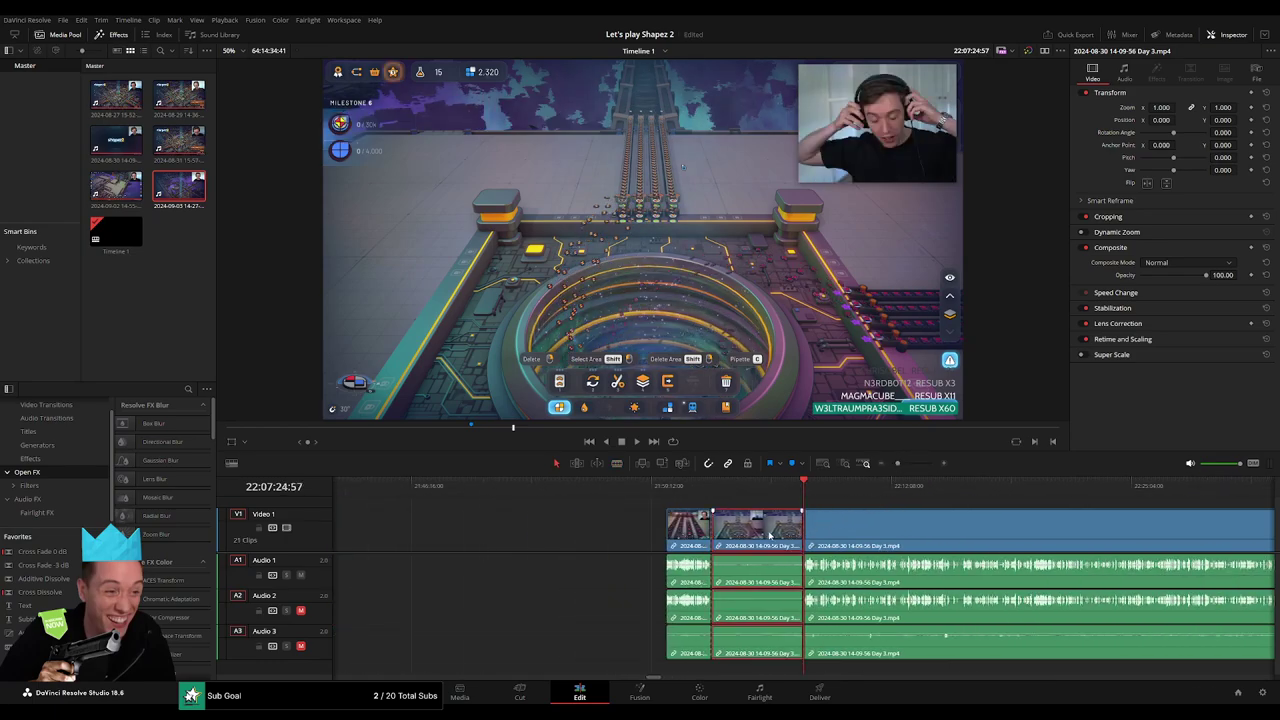
key(BackSpace)
Select the new edit point and play back across the join to review it
drag(843, 526, 710, 528)
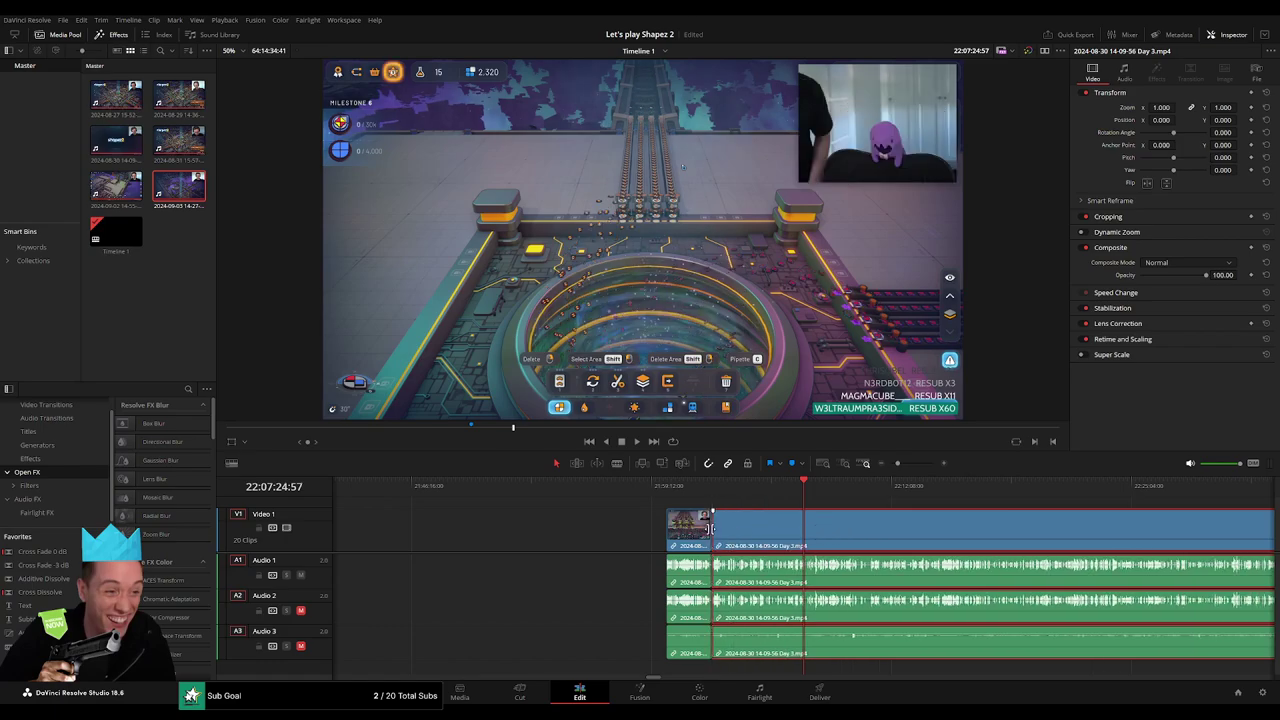
click(709, 527)
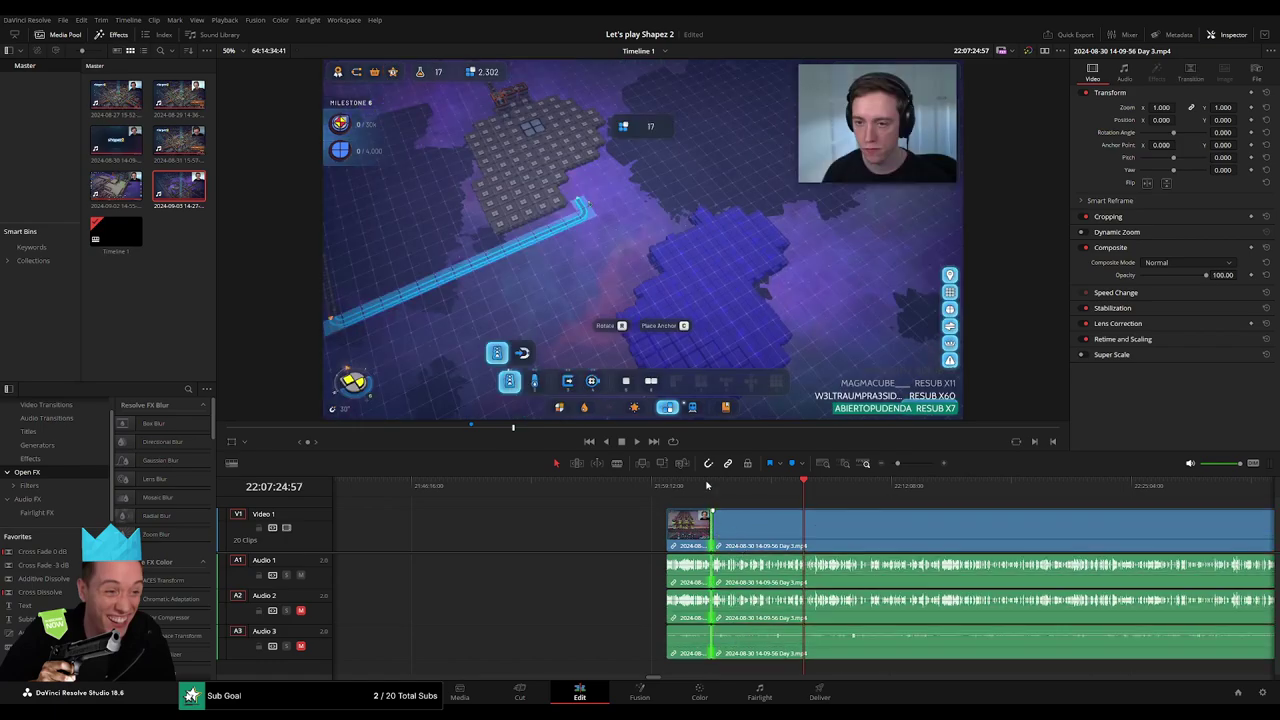
click(707, 486)
key(space)
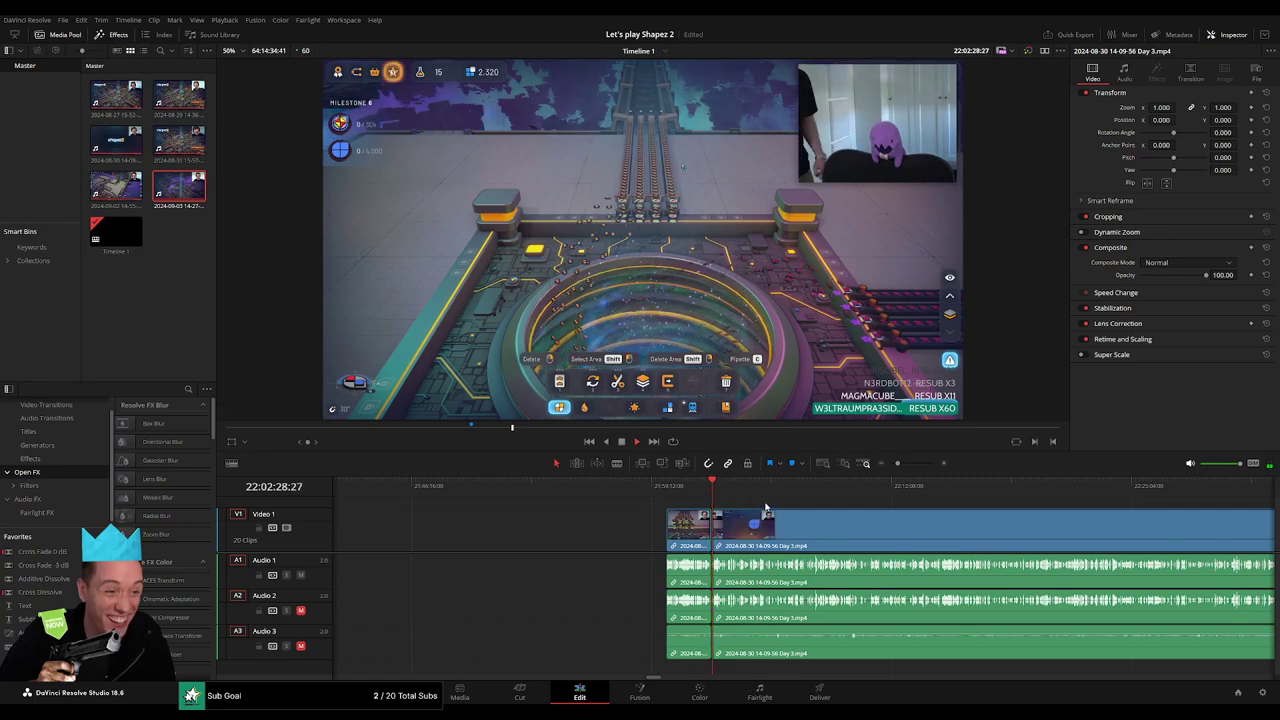
click(851, 497)
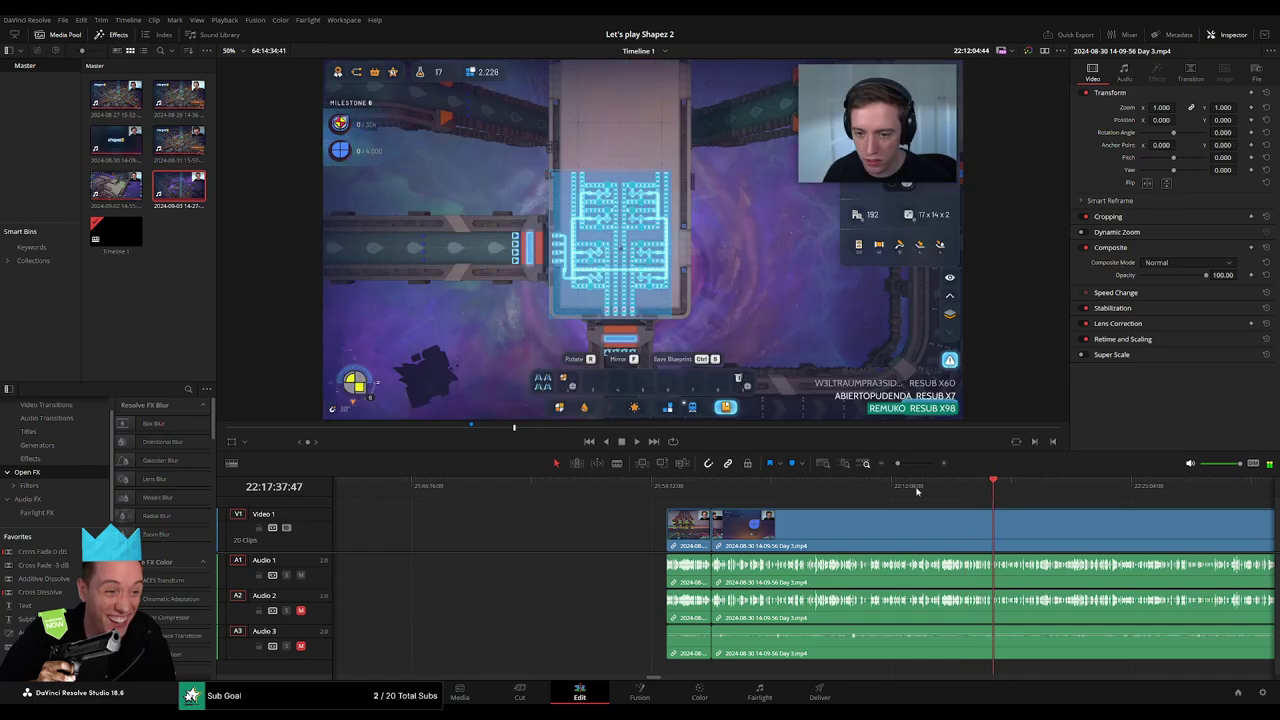
scroll(990, 515, down, 3)
click(552, 495)
Scrub and zoom through the Day 3 penguin article discussion
drag(552, 497, 680, 507)
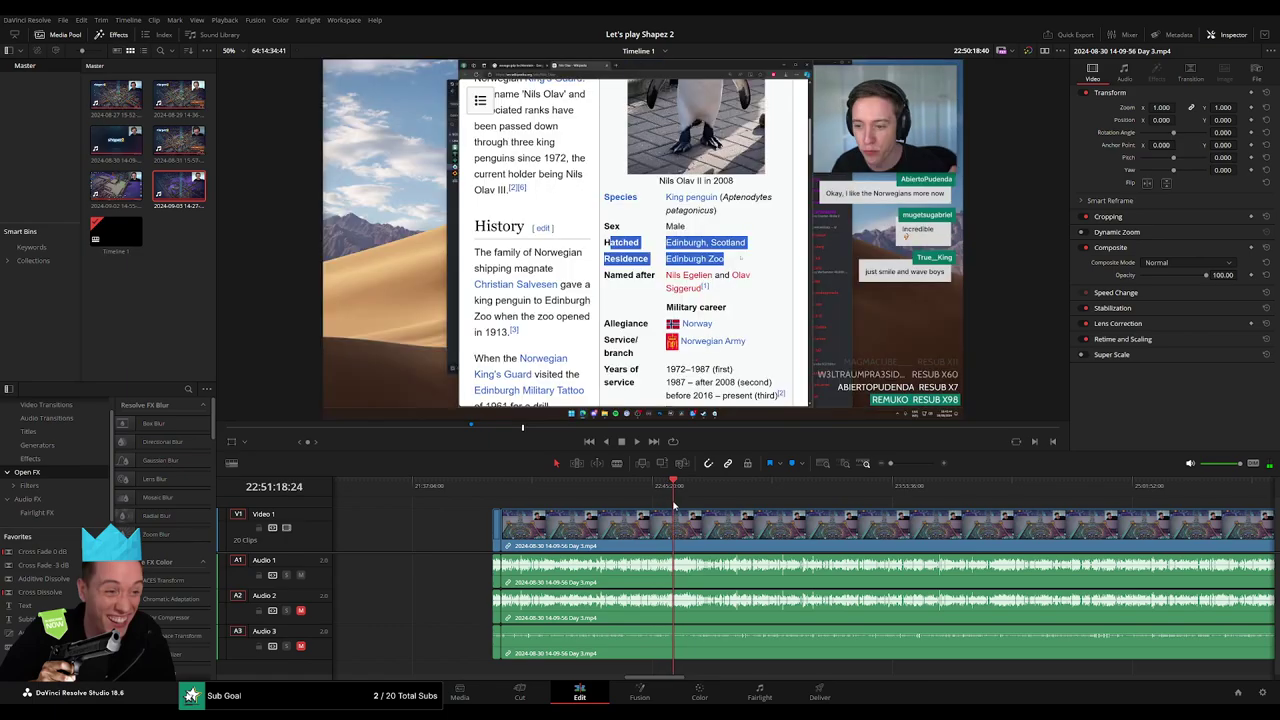
scroll(698, 513, up, 2)
scroll(698, 513, up, 2)
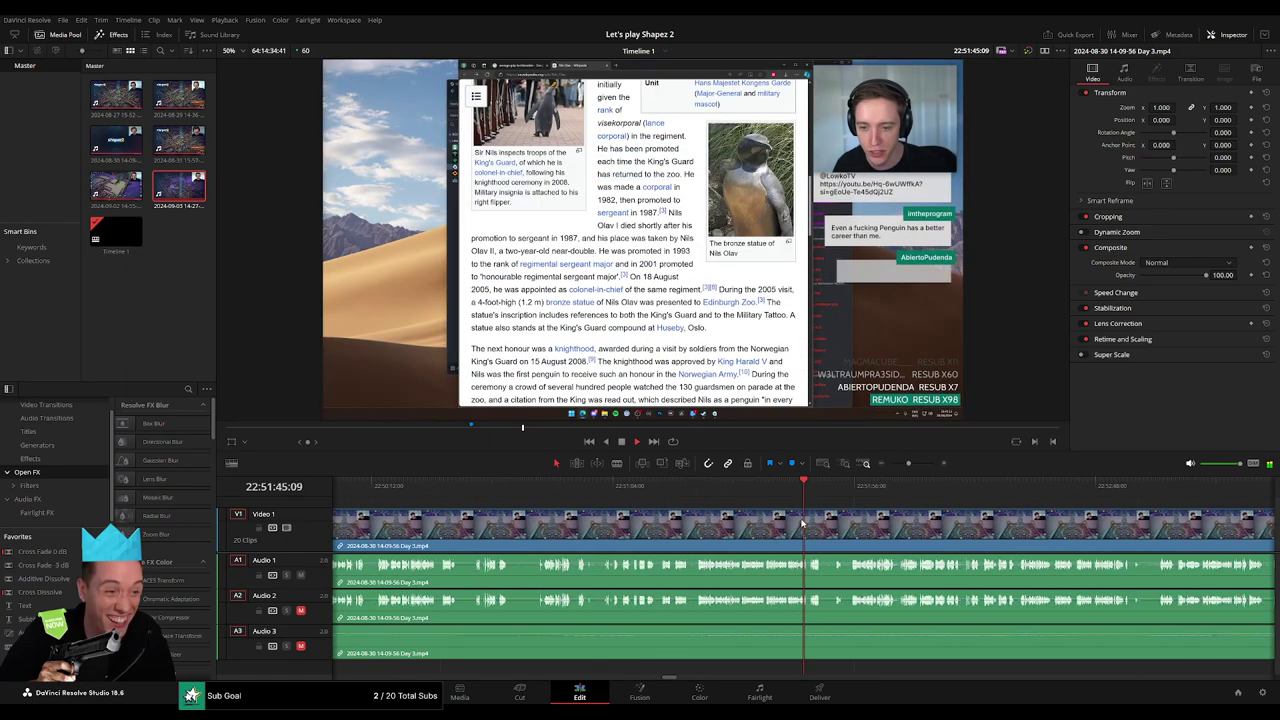
scroll(690, 513, up, 1)
scroll(582, 513, up, 2)
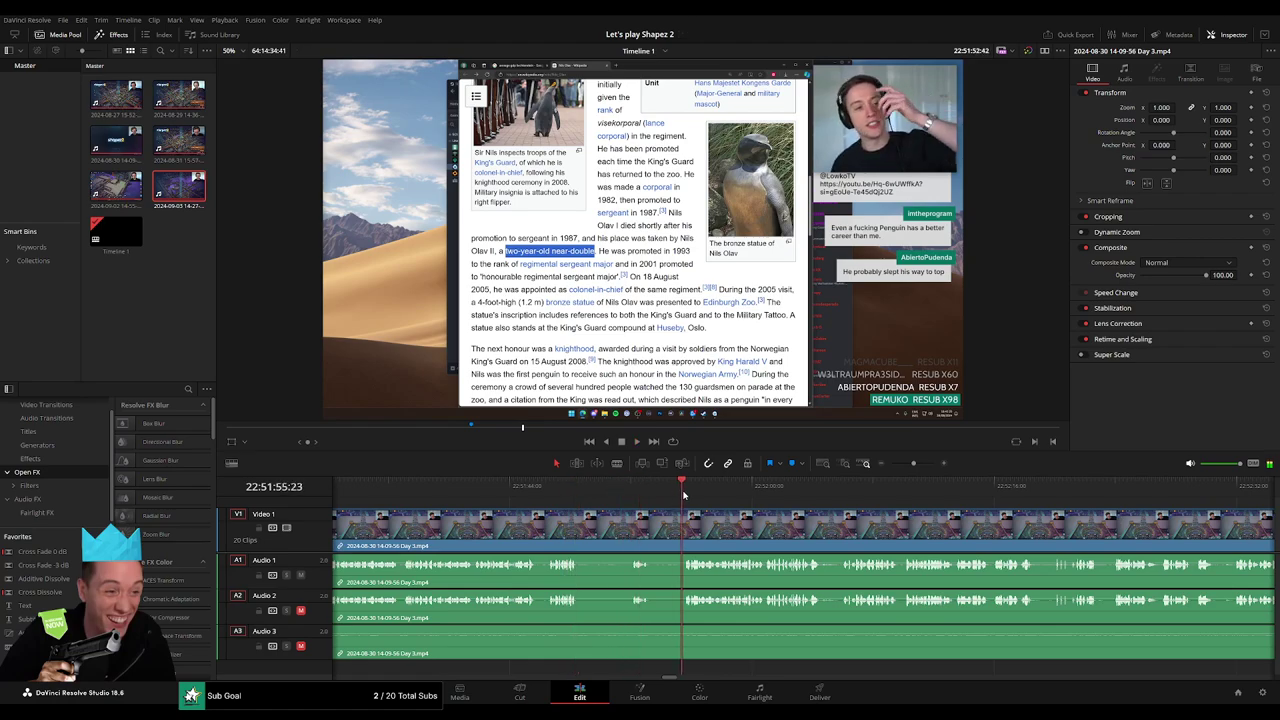
drag(630, 492, 686, 490)
click(606, 497)
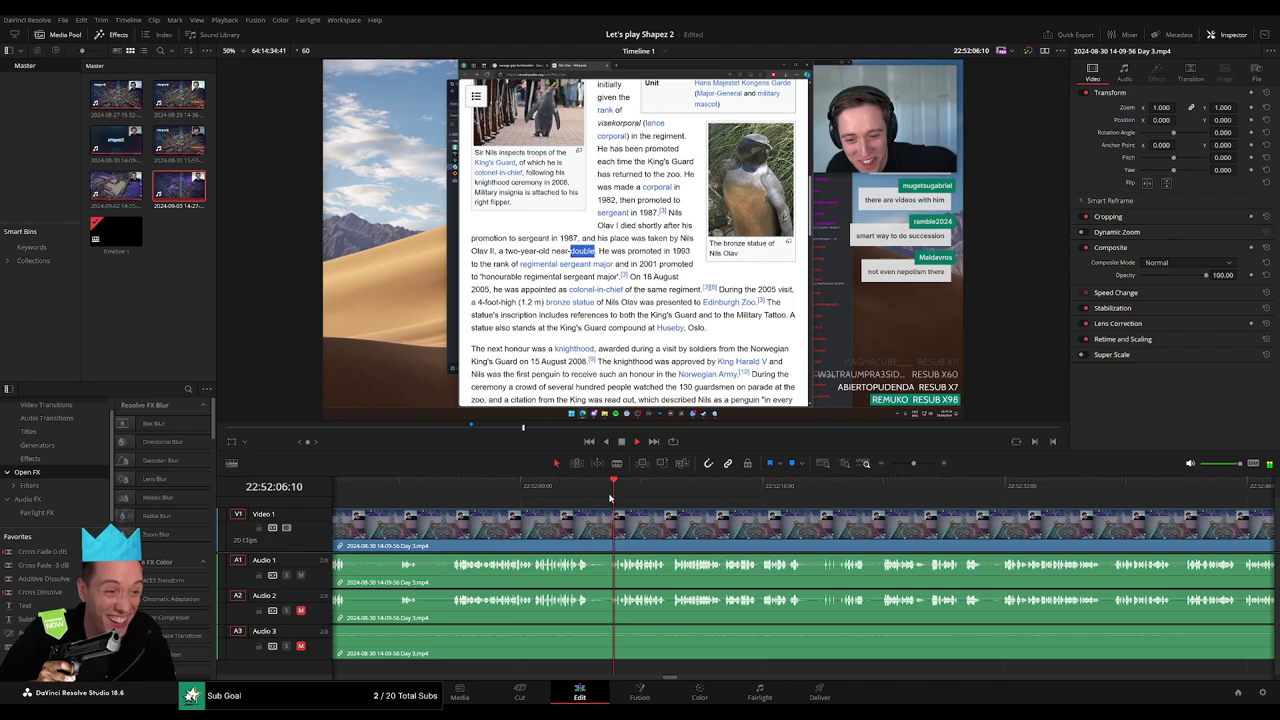
click(806, 520)
Park the playhead at the cut point around 22:52:23 and stop playback
scroll(654, 492, right, 3)
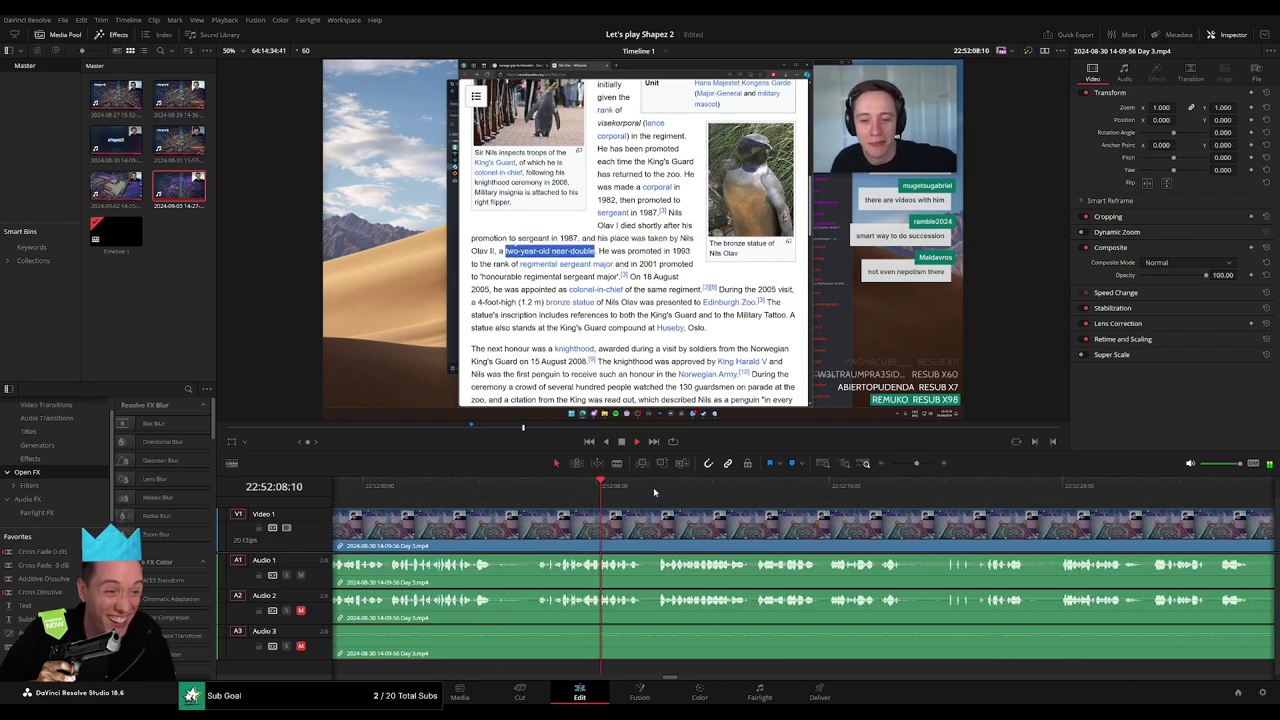
scroll(784, 520, right, 3)
click(728, 488)
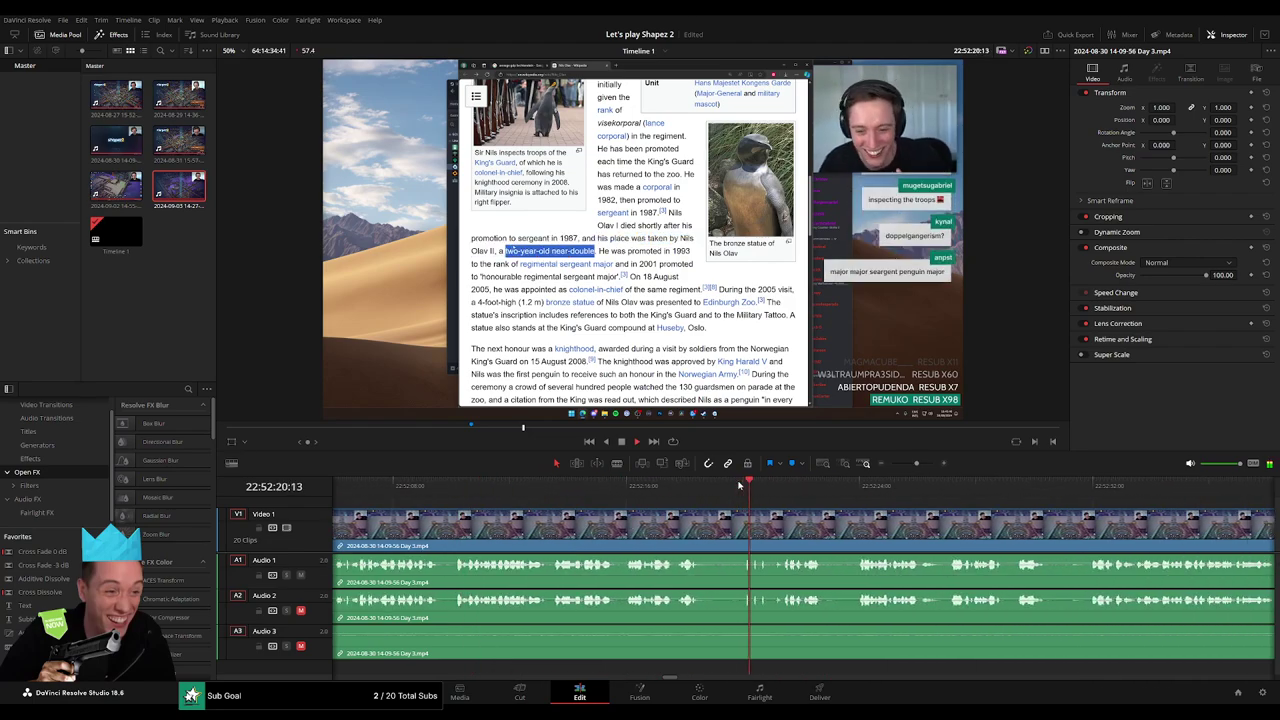
click(795, 487)
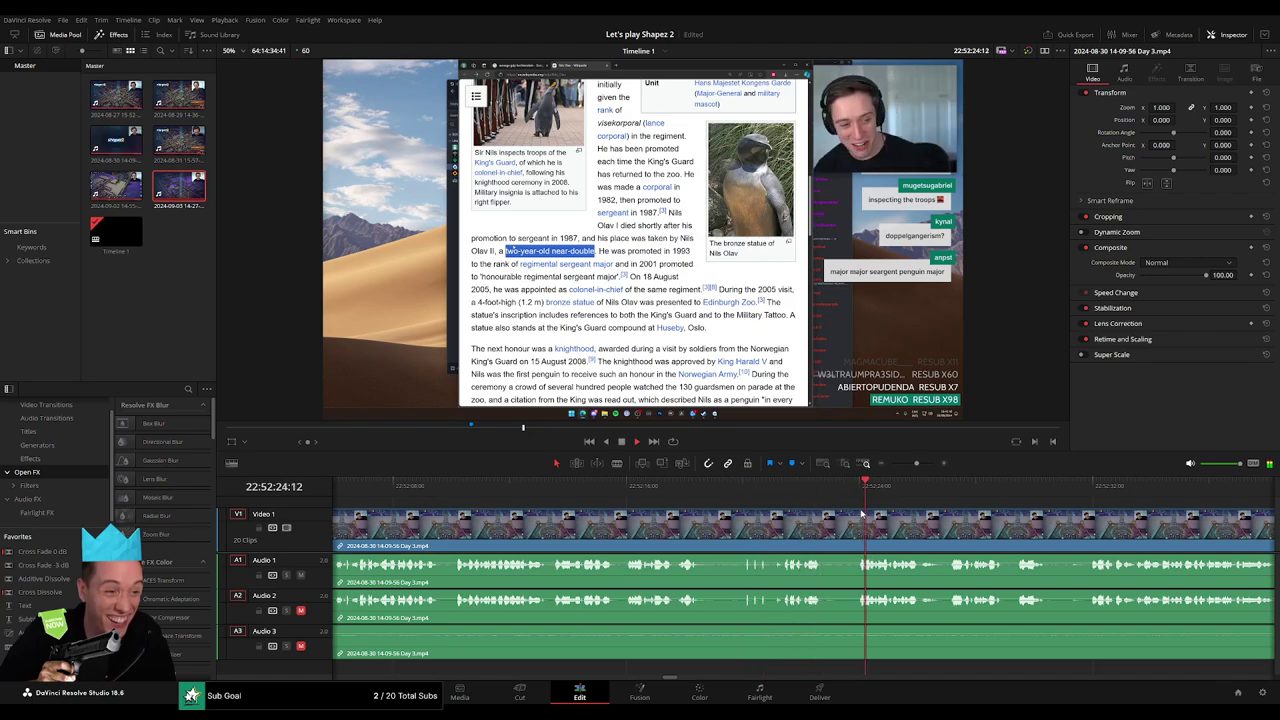
scroll(792, 527, up, 1)
scroll(792, 527, right, 1)
click(707, 484)
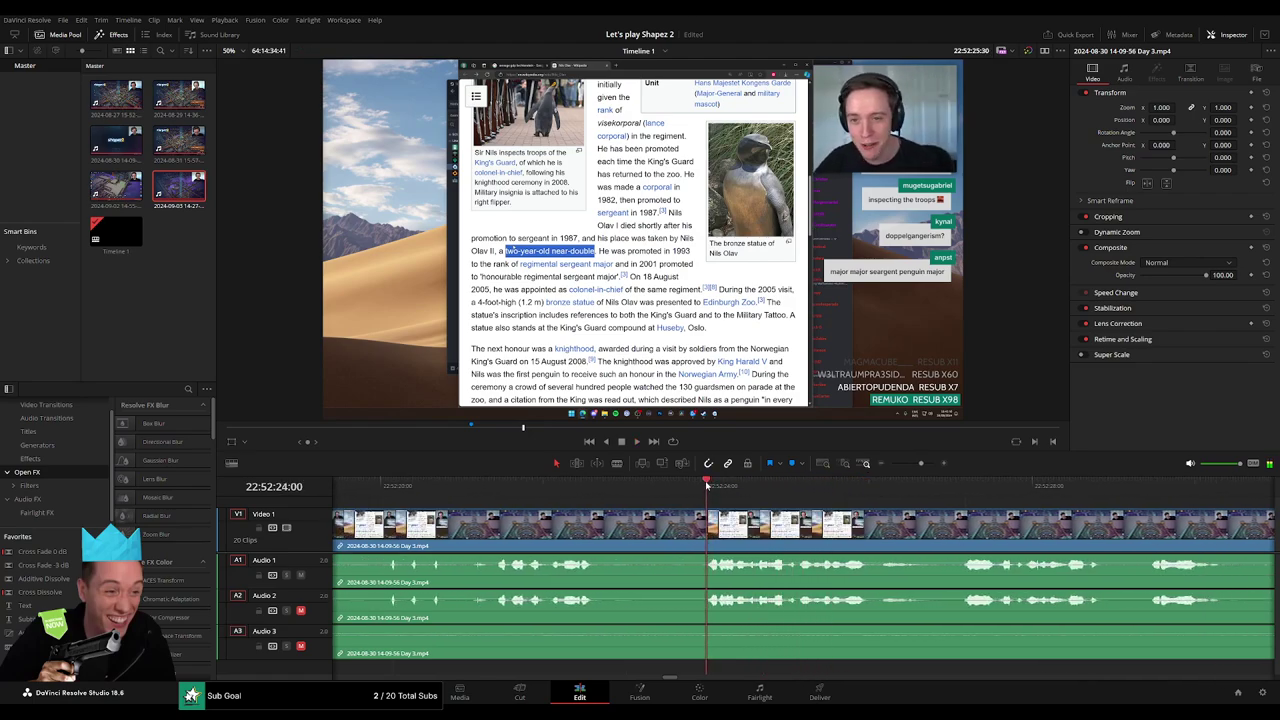
mouse_move(707, 484)
mouse_down()
mouse_move(624, 502)
mouse_move(703, 517)
mouse_move(527, 517)
mouse_up()
Split the clip at 22:52:23:00 and add fade-outs and fade-ins on Audio 1, 2 and 3
key(ctrl+b)
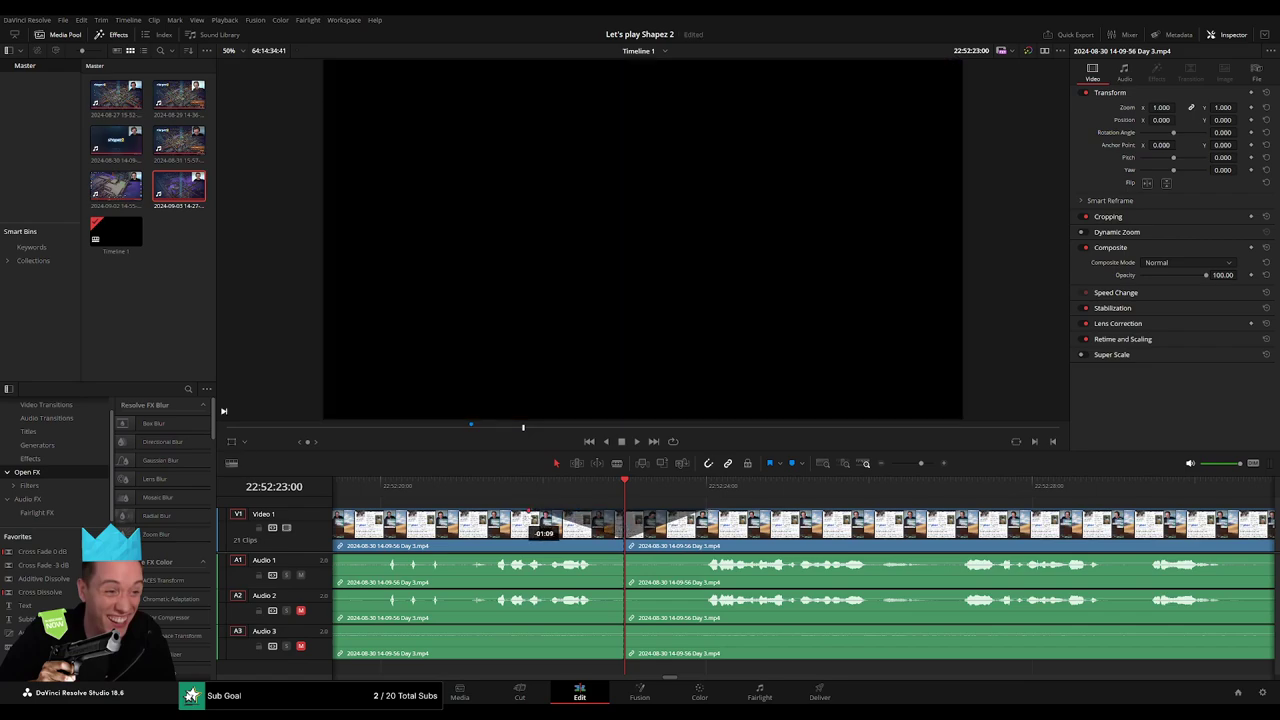
drag(622, 554, 537, 554)
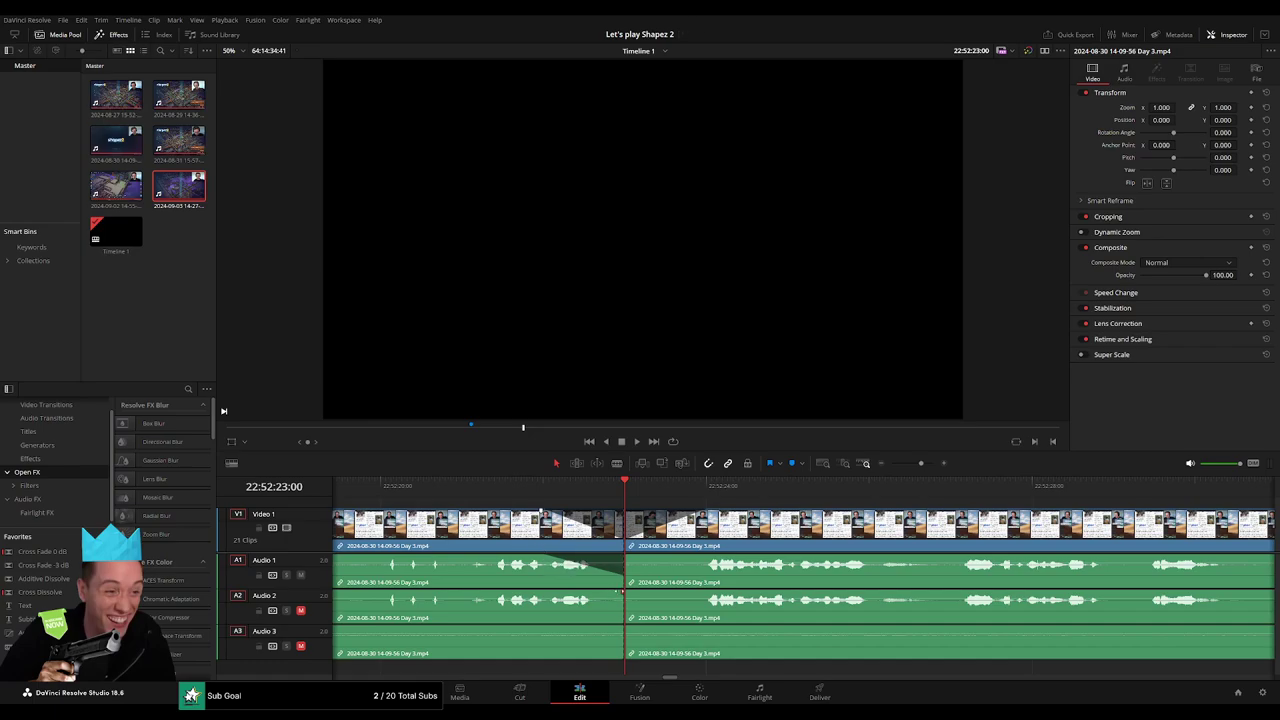
drag(620, 590, 548, 590)
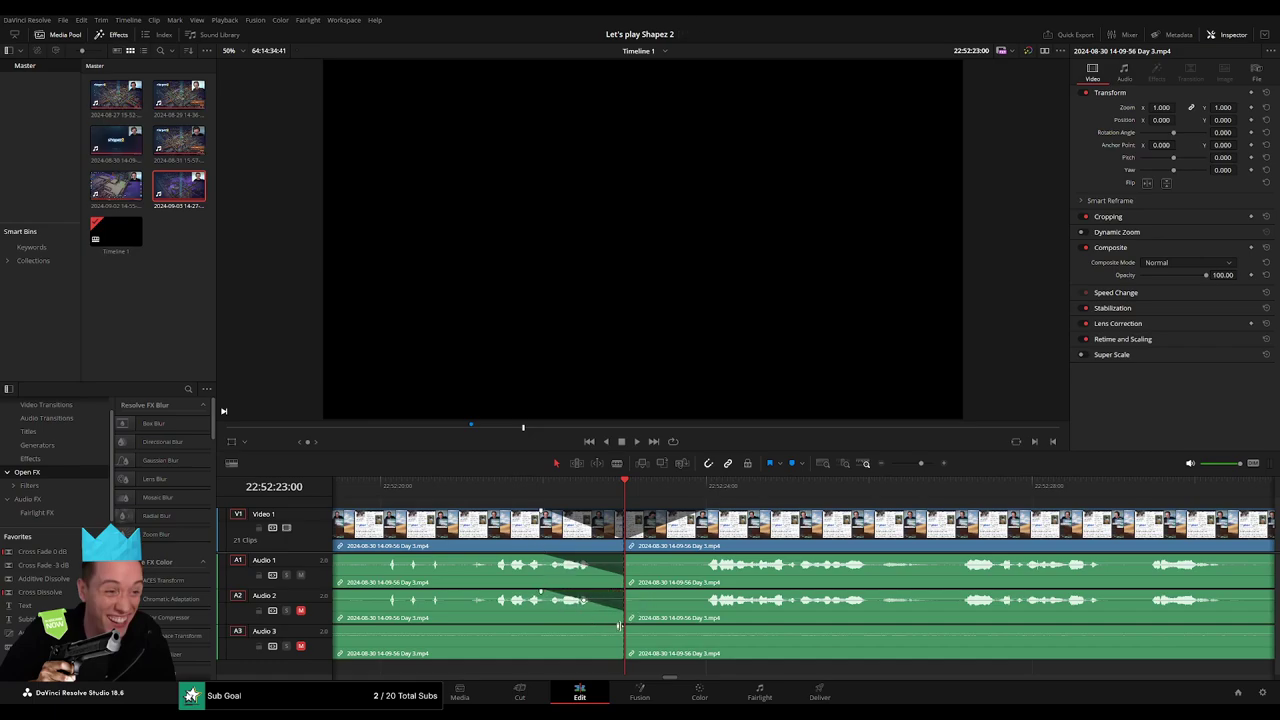
drag(617, 631, 547, 630)
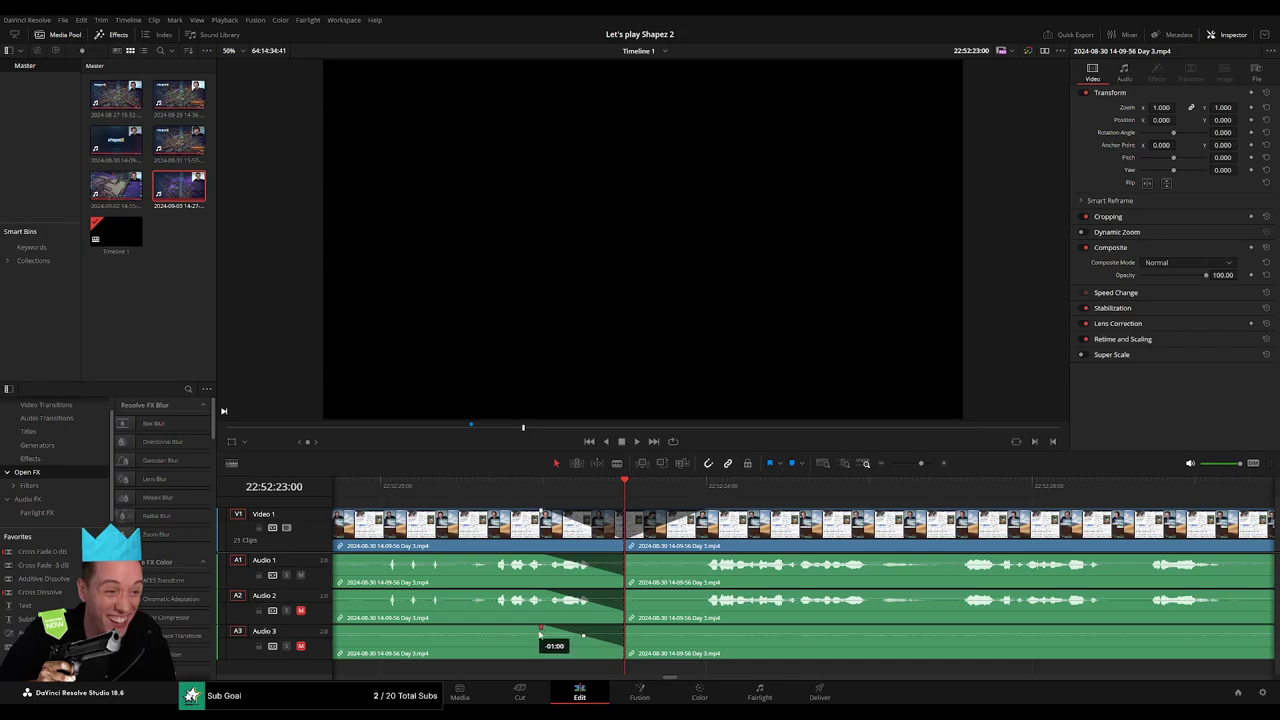
drag(628, 560, 697, 562)
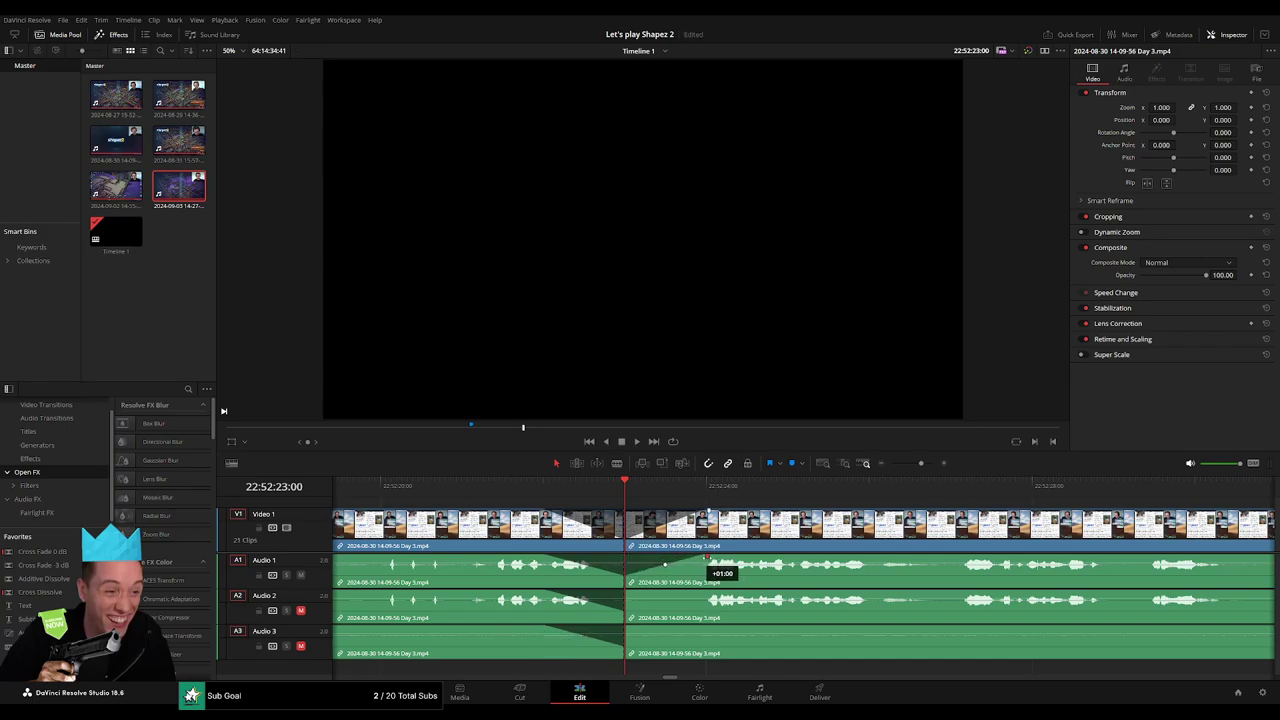
drag(626, 592, 698, 593)
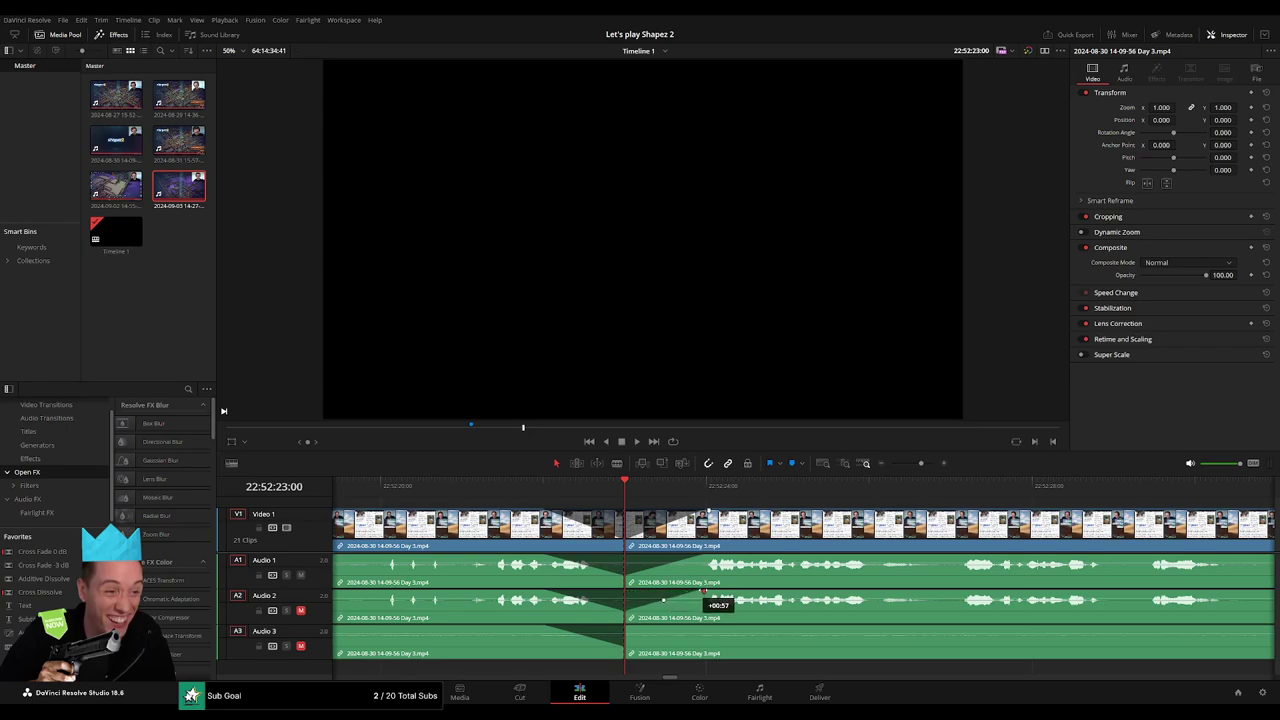
drag(626, 627, 692, 628)
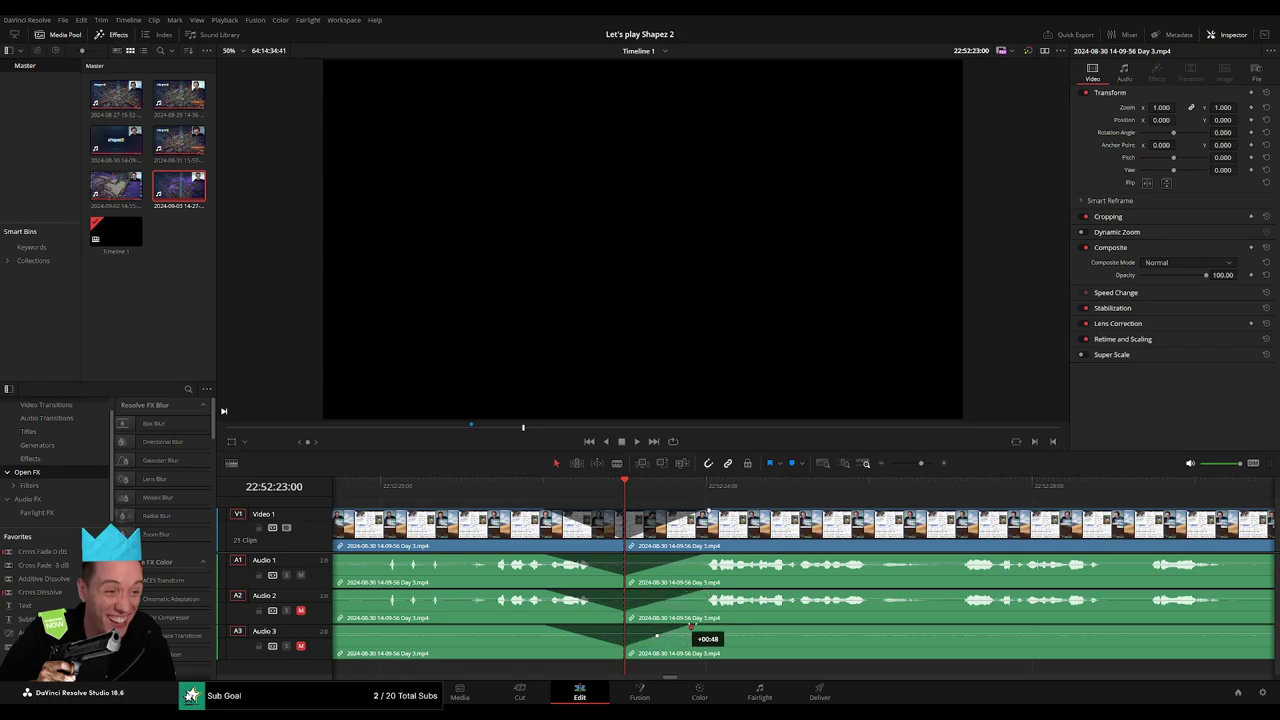
Play back the new fade, then zoom in and park the playhead near 22:52:31
click(530, 486)
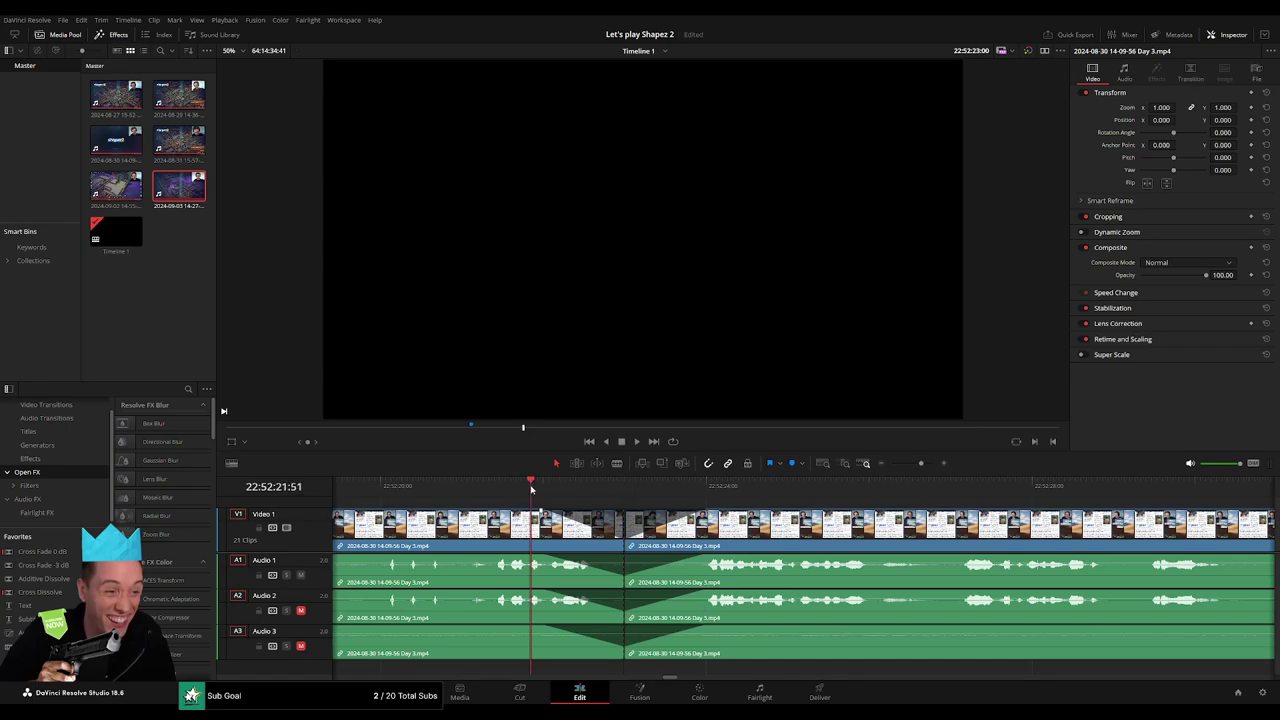
key(space)
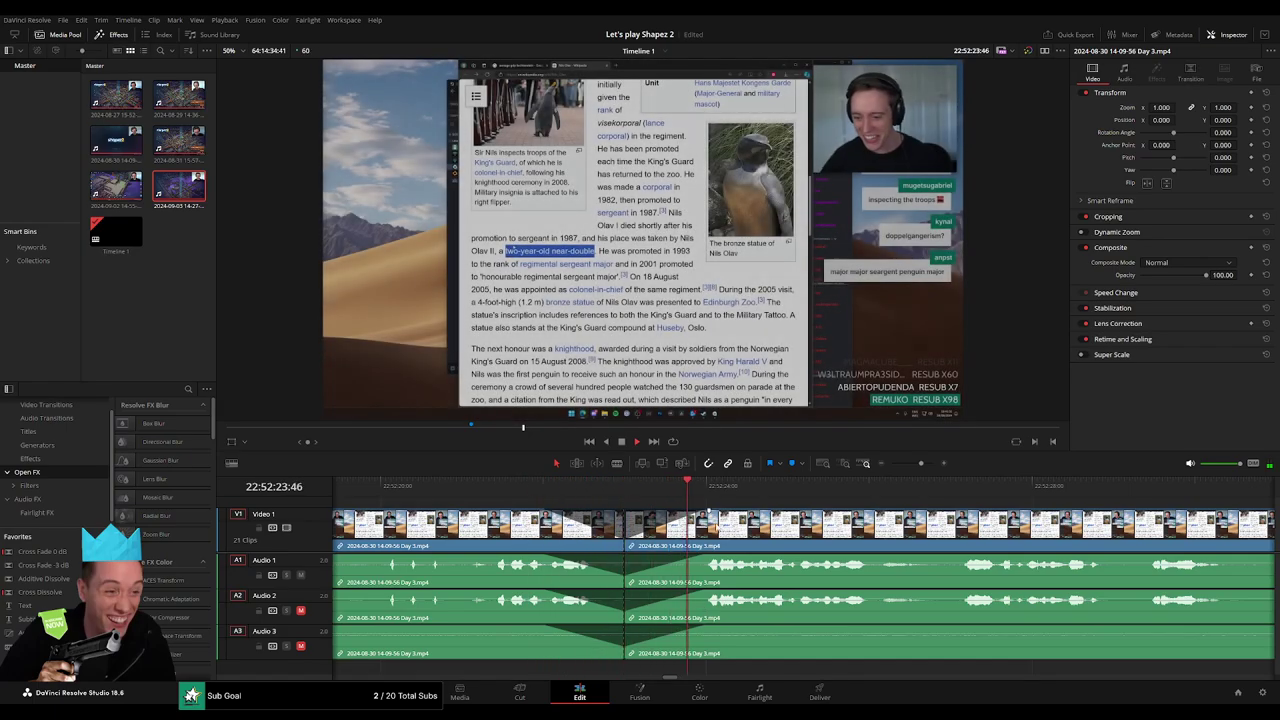
scroll(953, 538, down, 3)
scroll(953, 533, right, 3)
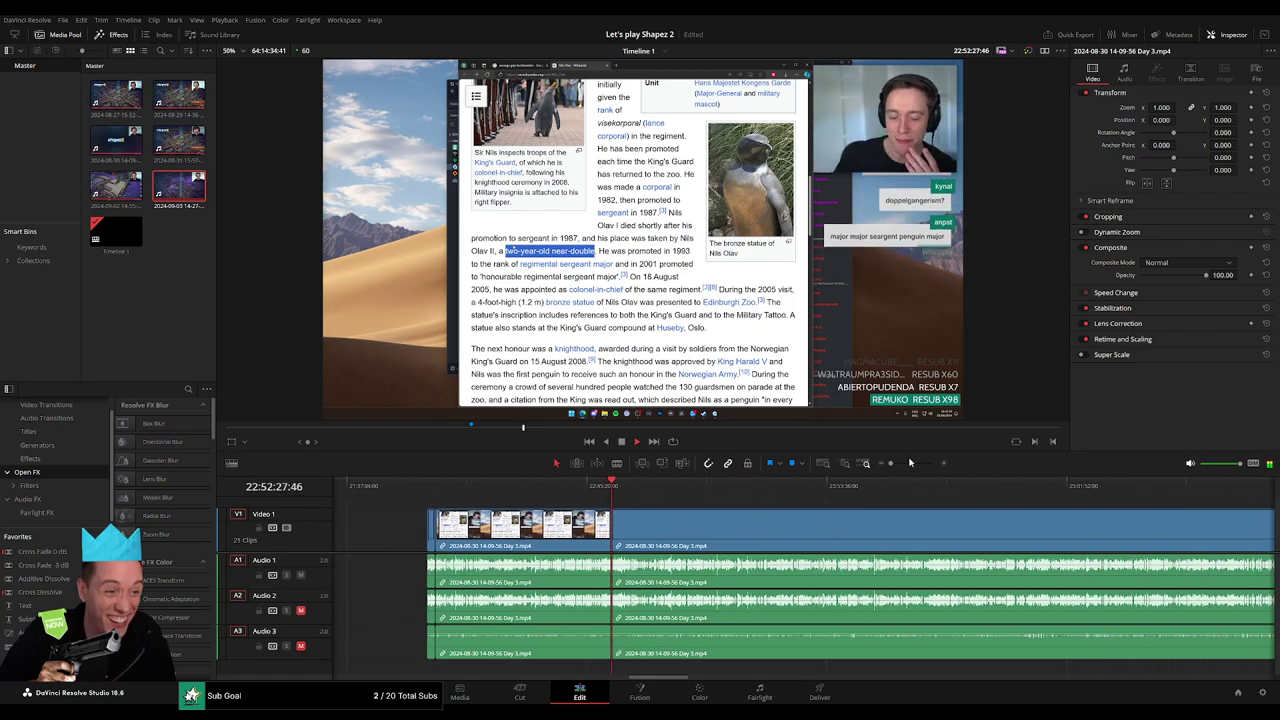
drag(890, 463, 918, 465)
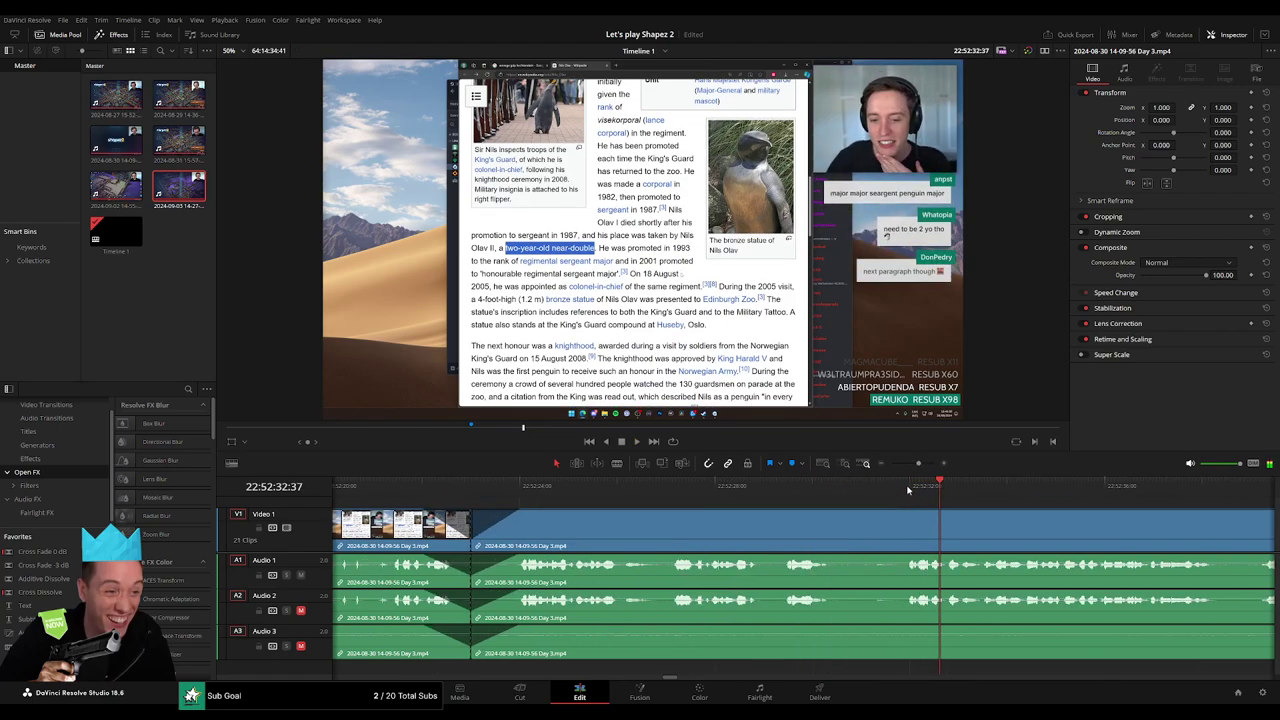
click(908, 488)
drag(908, 488, 862, 499)
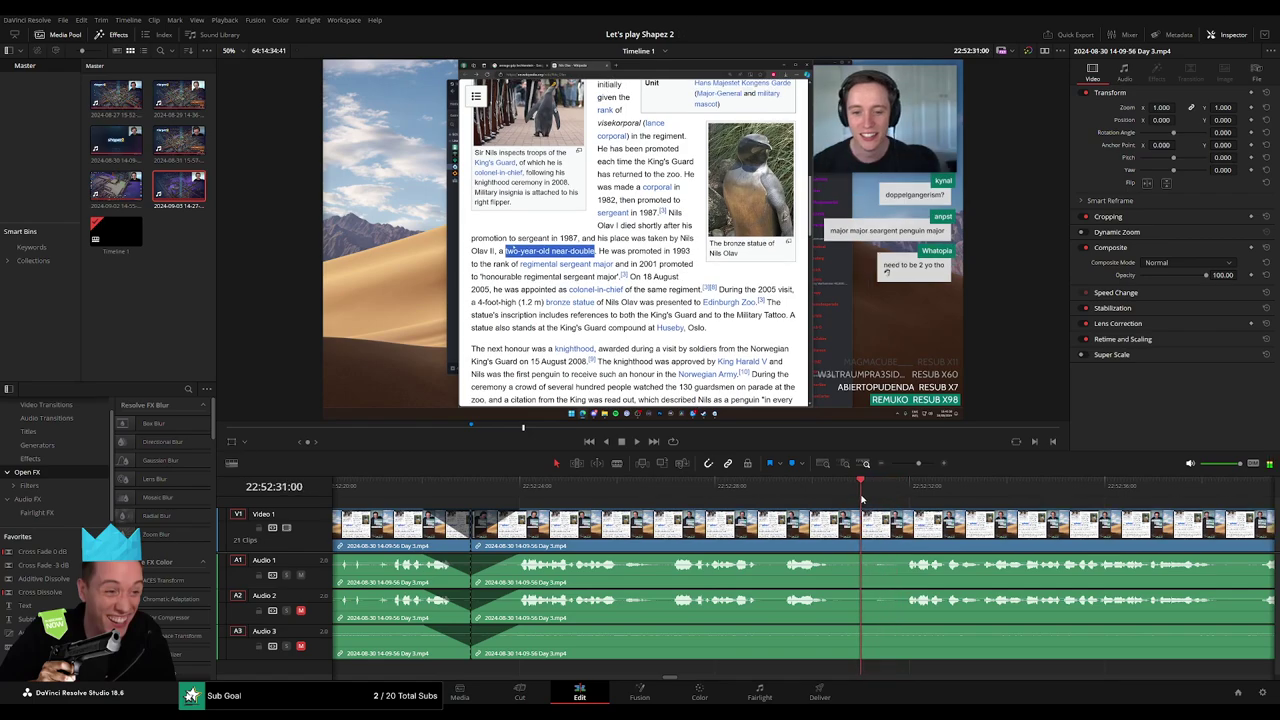
Move the cut later to the playhead and delete the long unwanted clip after it
drag(478, 538, 905, 508)
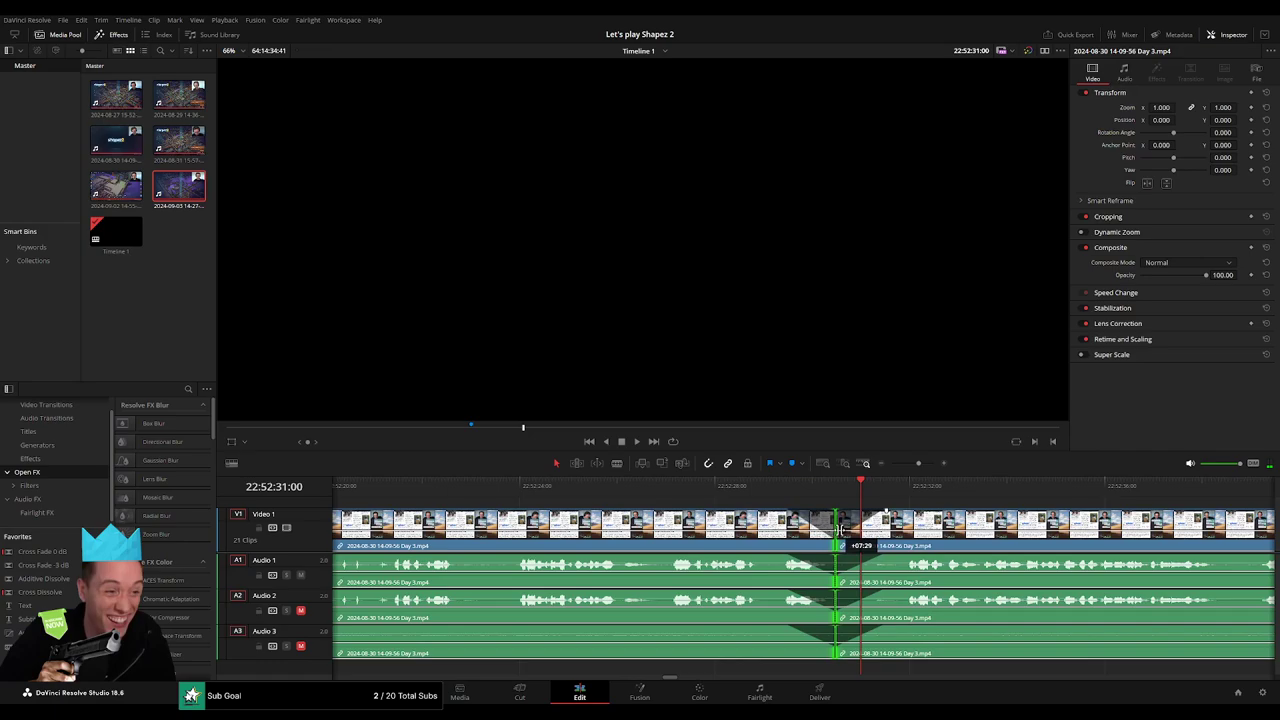
drag(918, 463, 890, 463)
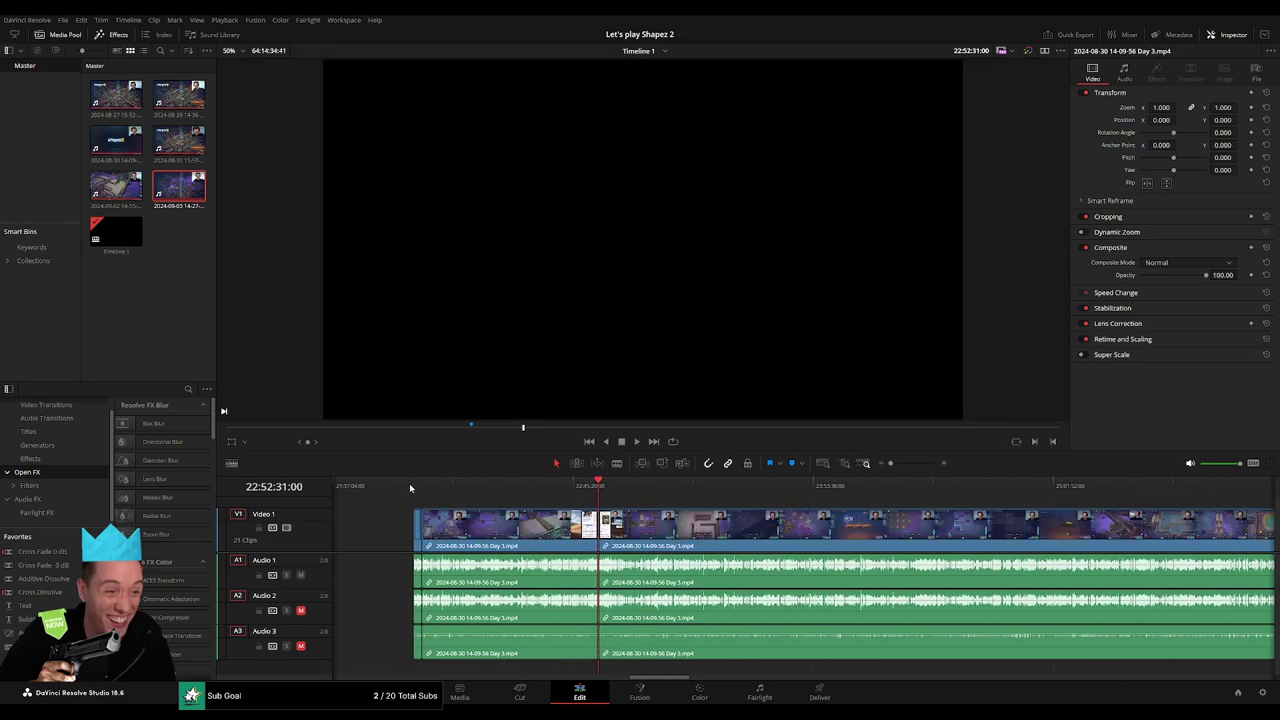
scroll(600, 489, right, 5)
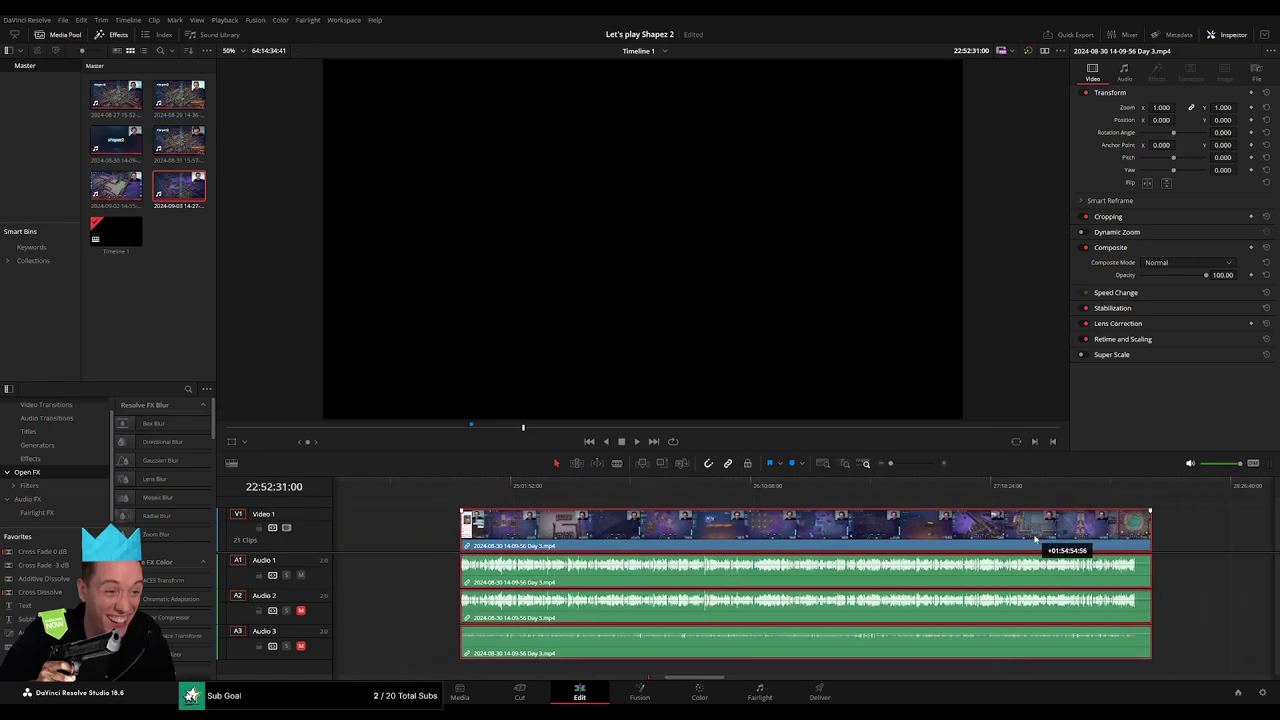
click(751, 538)
key(BackSpace)
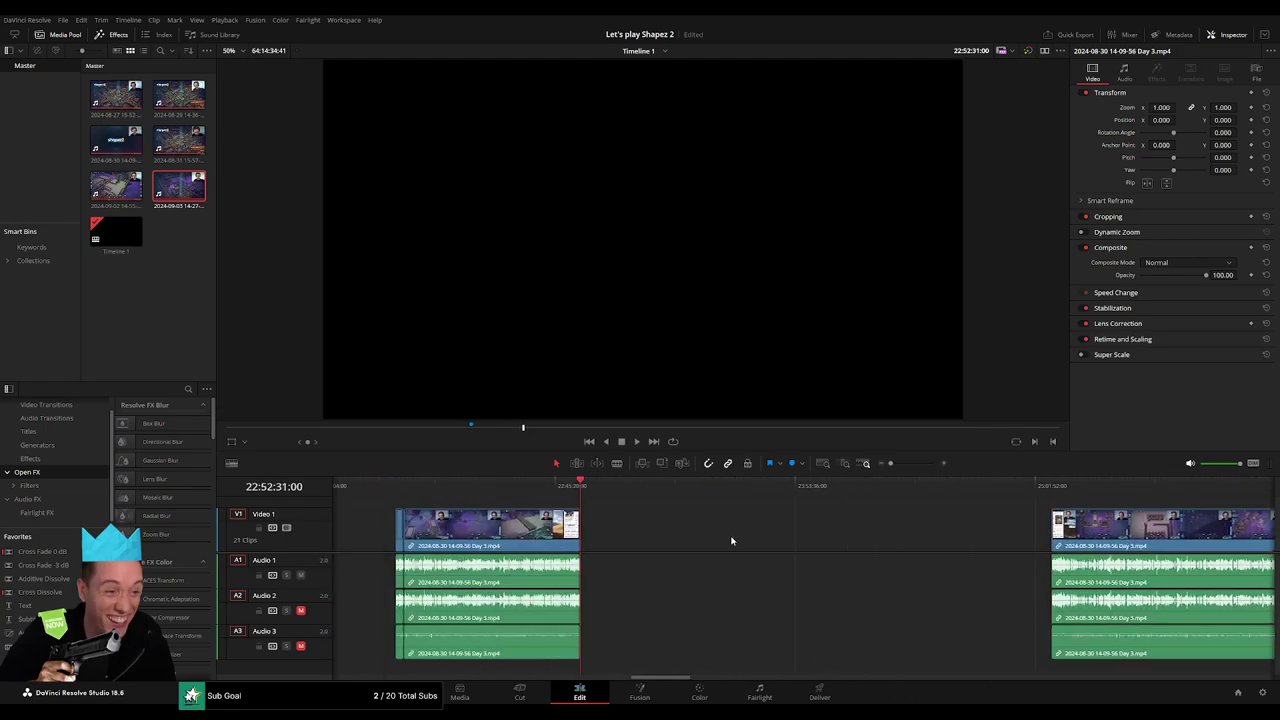
Slide the next clip left to start at the 24:00:00 mark and play it back
drag(631, 495, 740, 498)
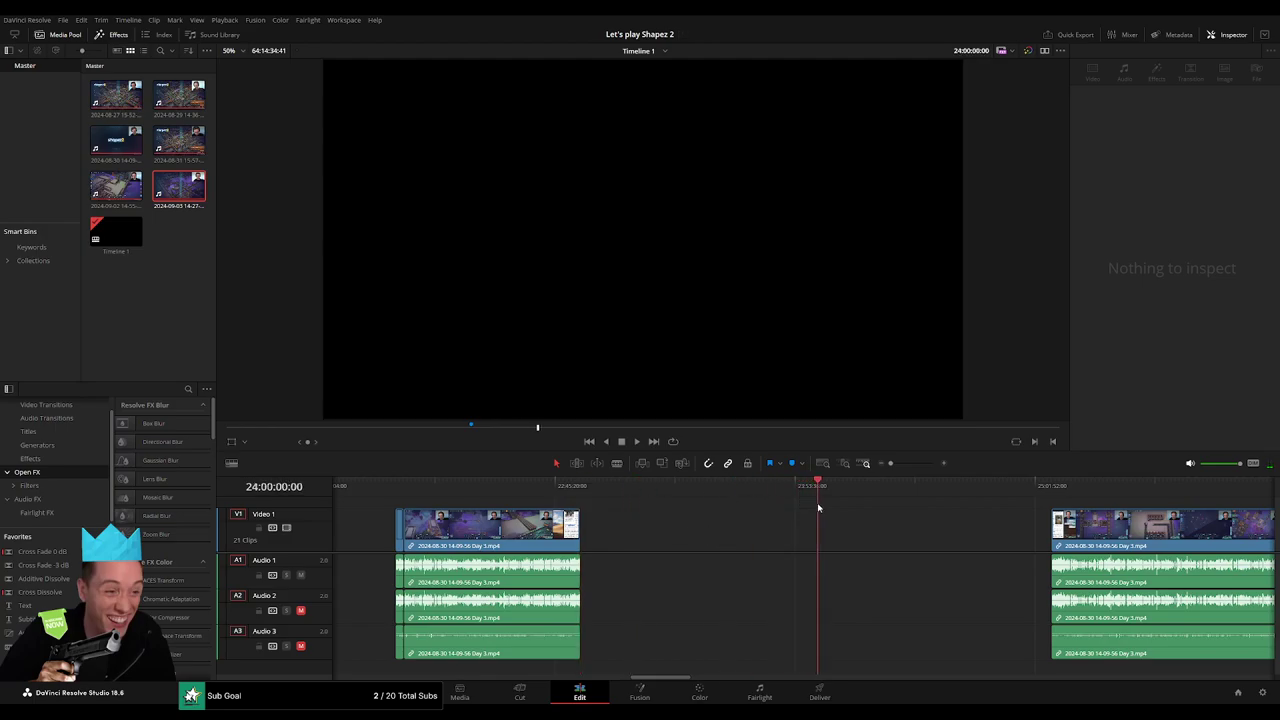
drag(1108, 535, 895, 540)
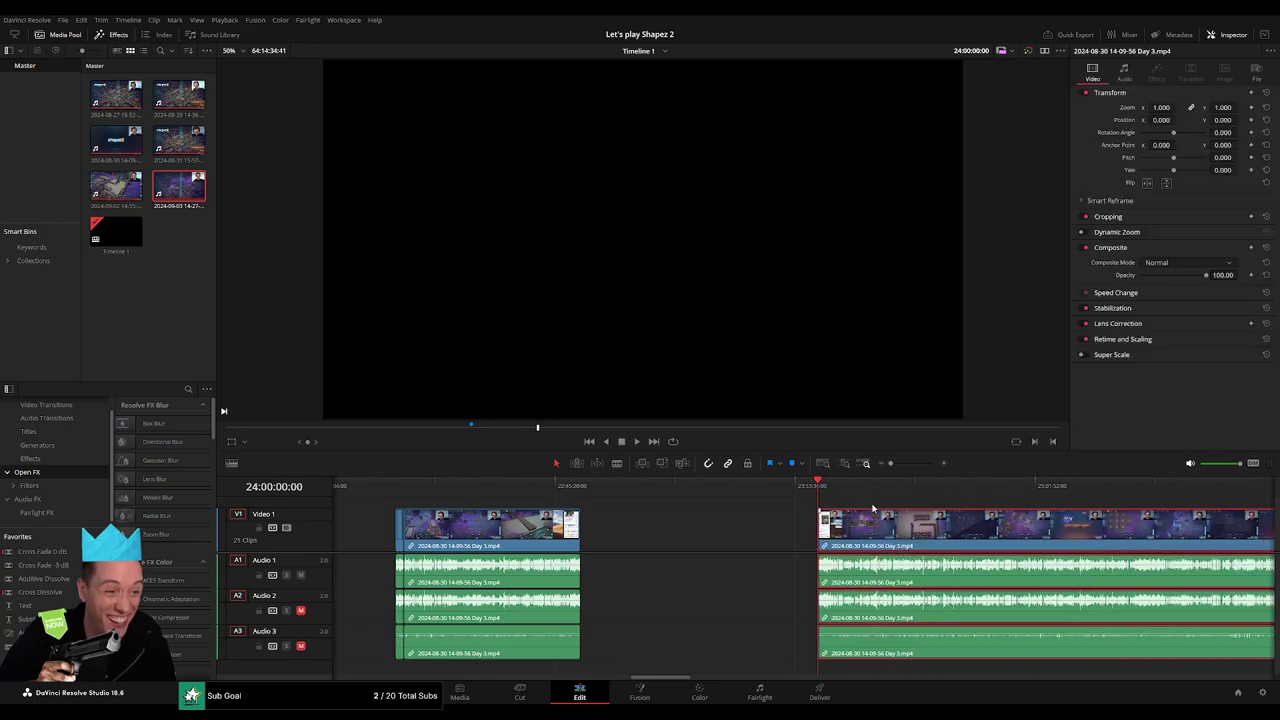
key(space)
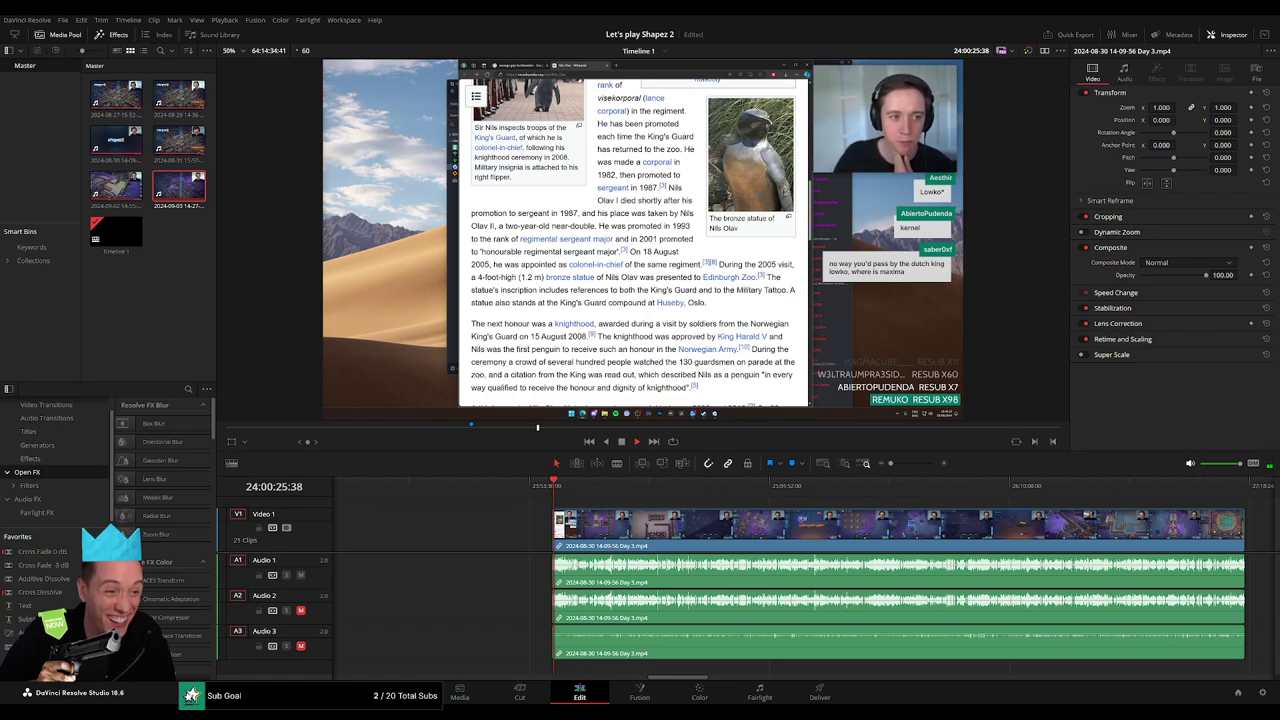
Scrub and zoom forward through the later Day 3 gameplay
drag(630, 512, 430, 521)
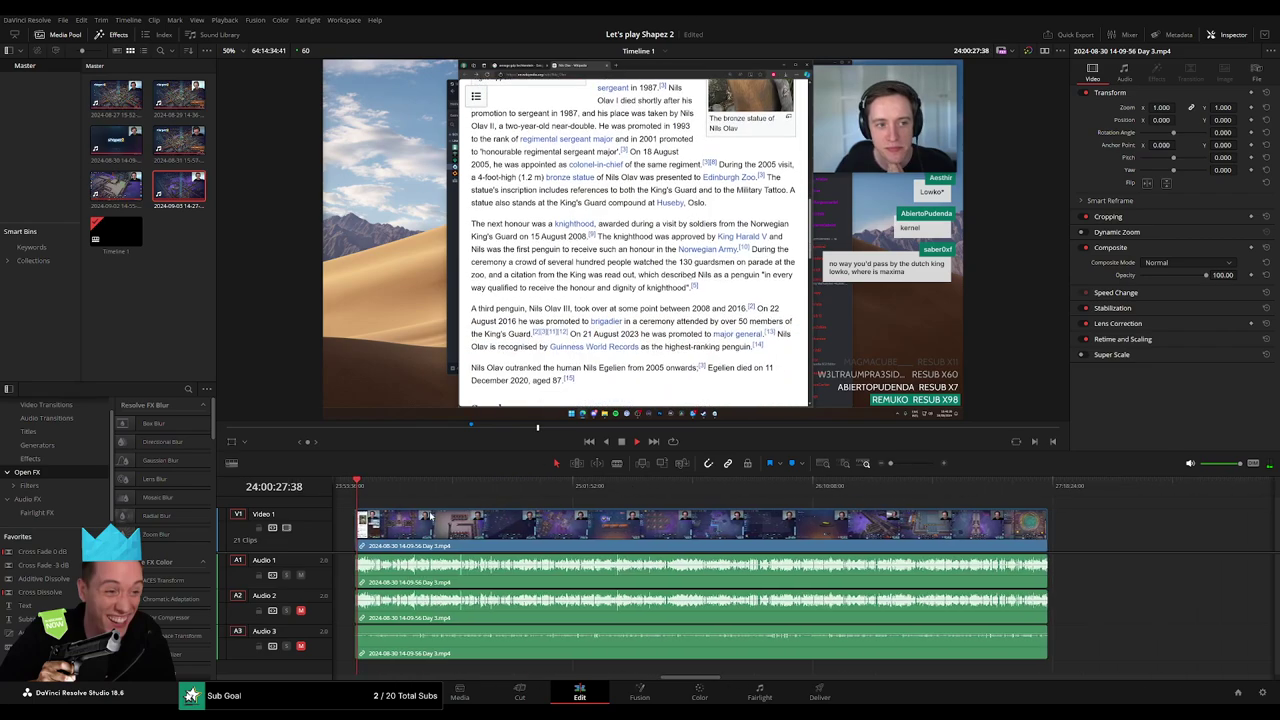
drag(367, 490, 537, 500)
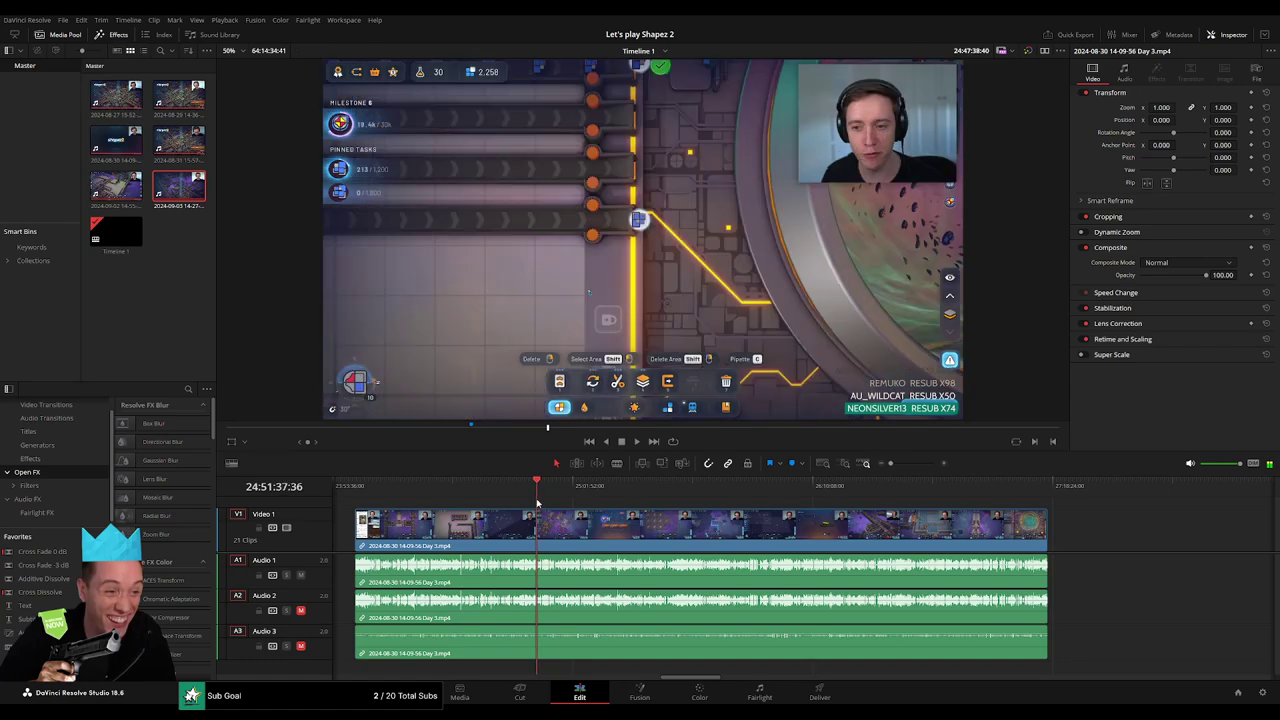
scroll(716, 543, up, 3)
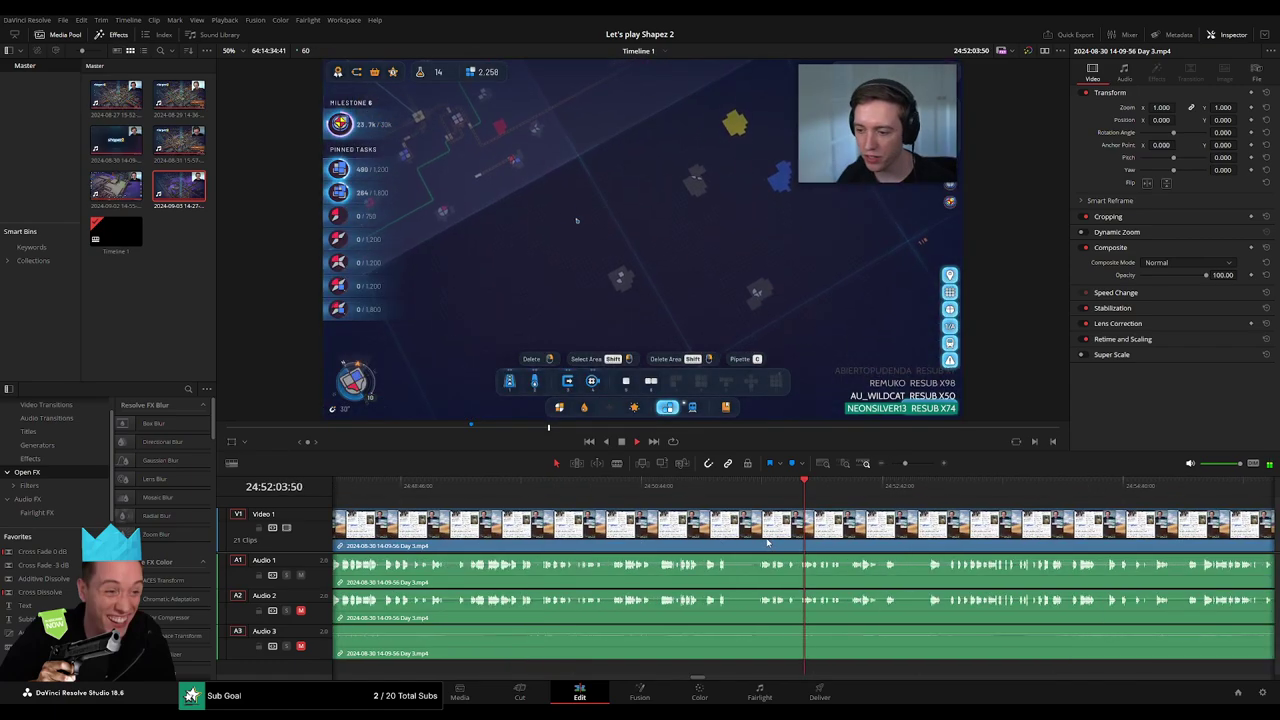
scroll(702, 500, up, 1)
scroll(702, 500, up, 2)
click(702, 500)
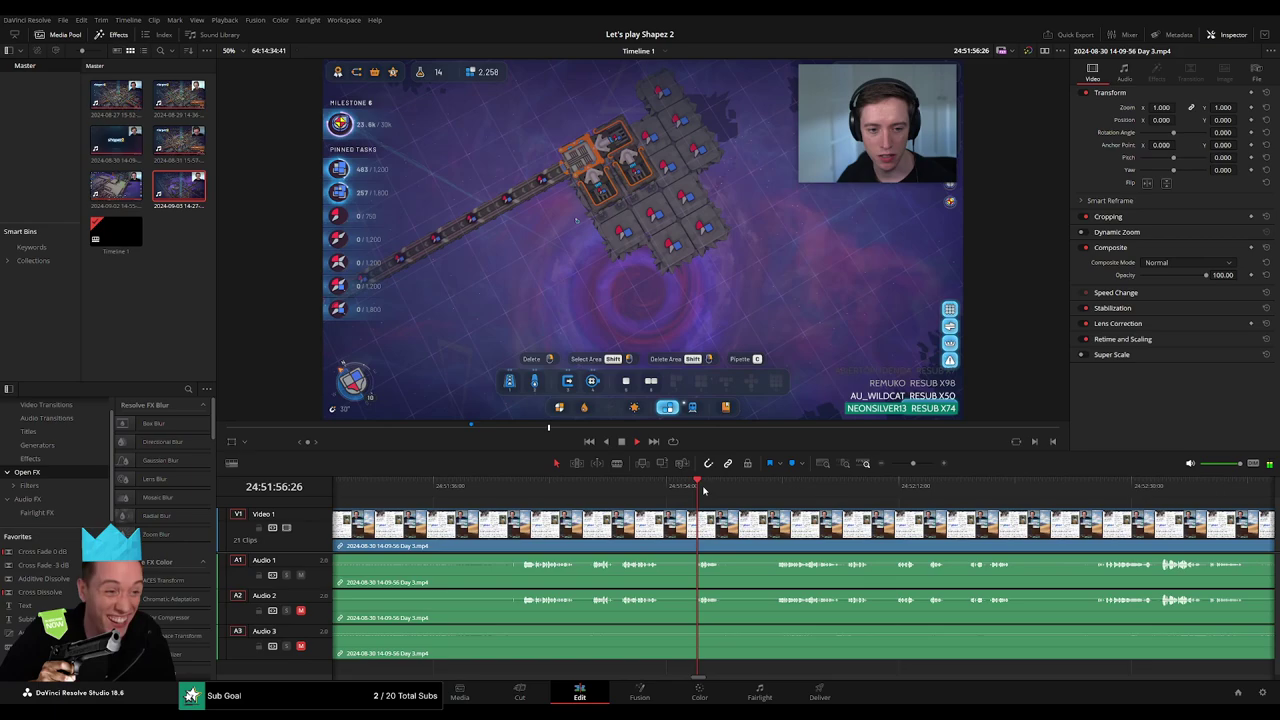
scroll(700, 498, right, 2)
scroll(700, 498, right, 2)
click(699, 497)
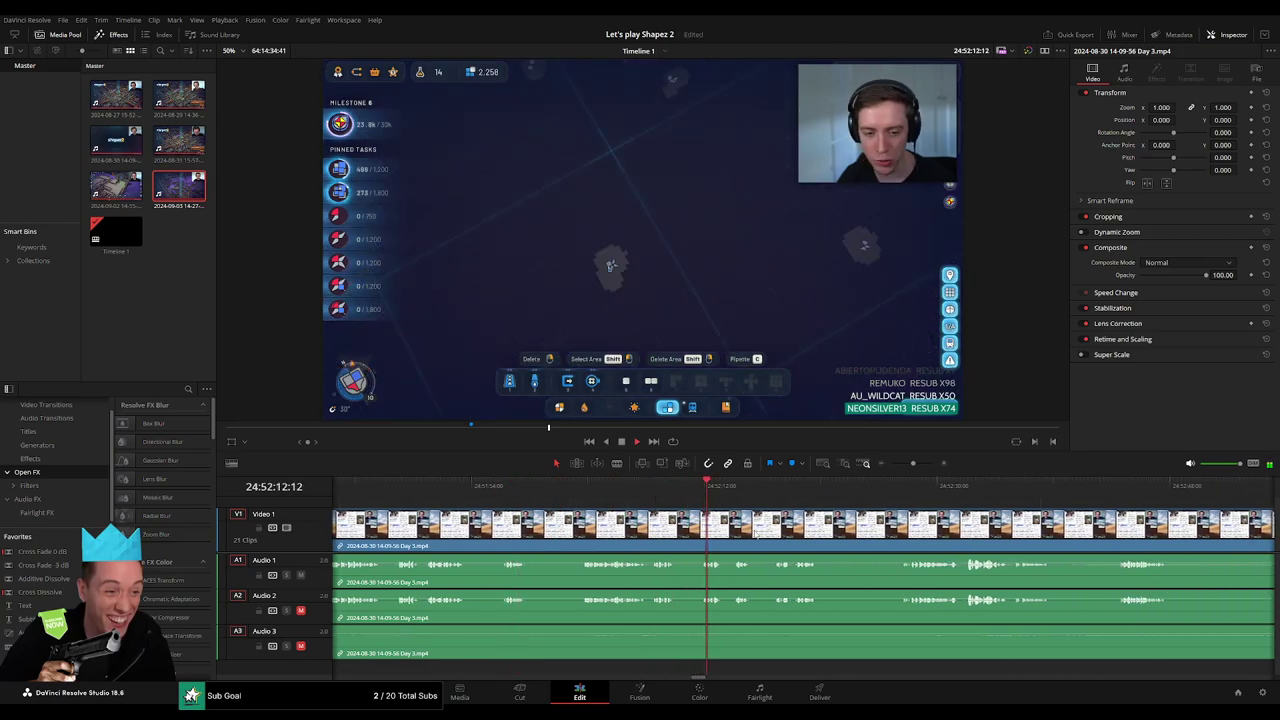
Fine-tune the playhead position to exactly 24:52:11:00
scroll(699, 497, right, 4)
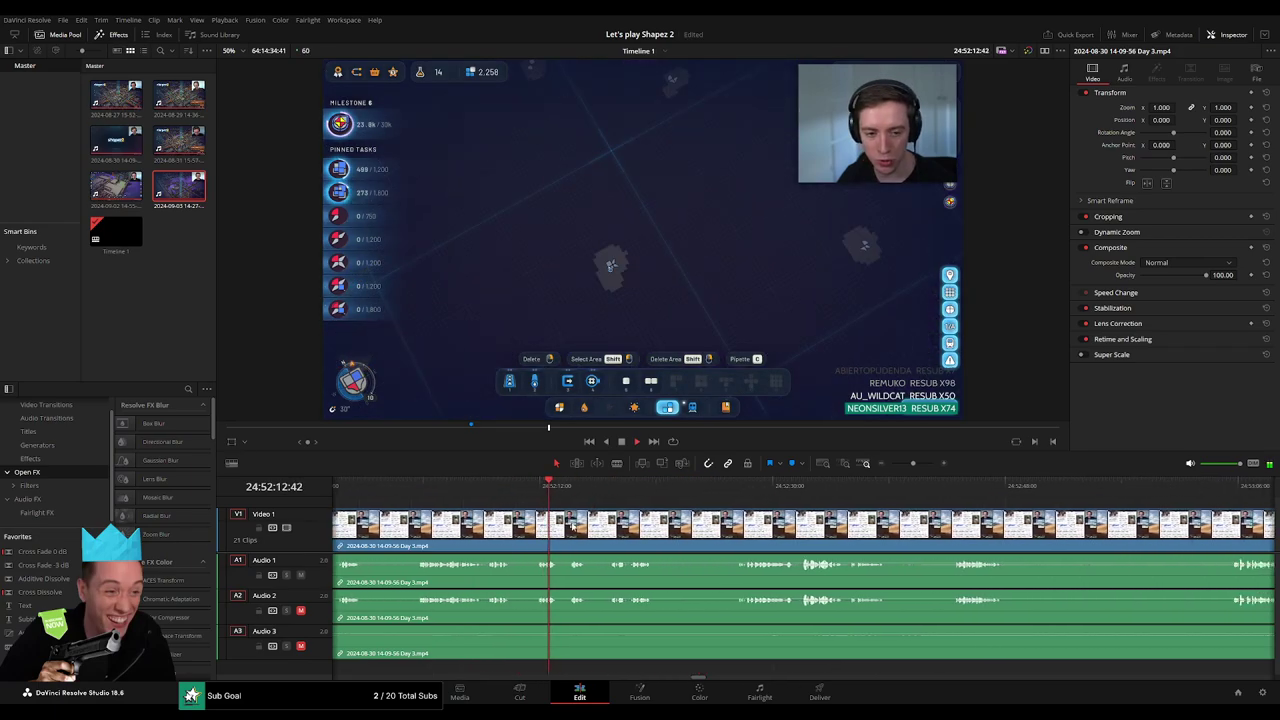
click(616, 497)
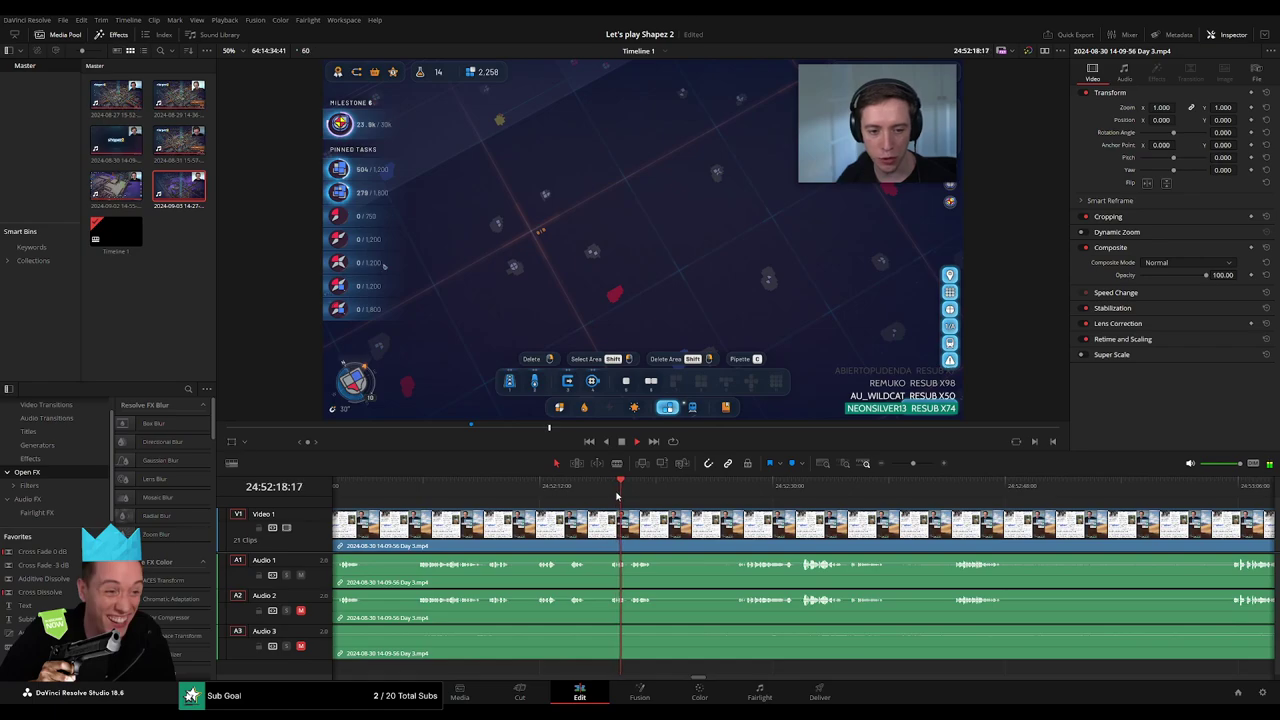
click(730, 497)
scroll(545, 488, left, 2)
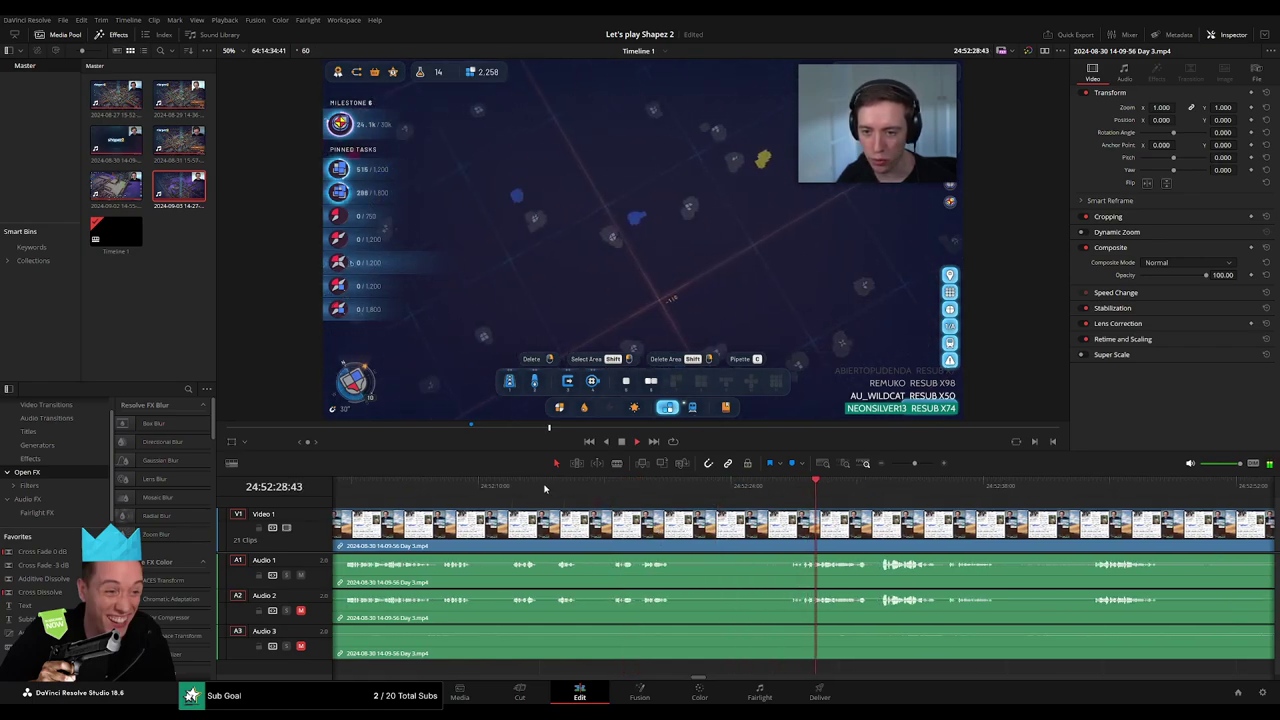
drag(545, 488, 512, 488)
scroll(790, 531, up, 2)
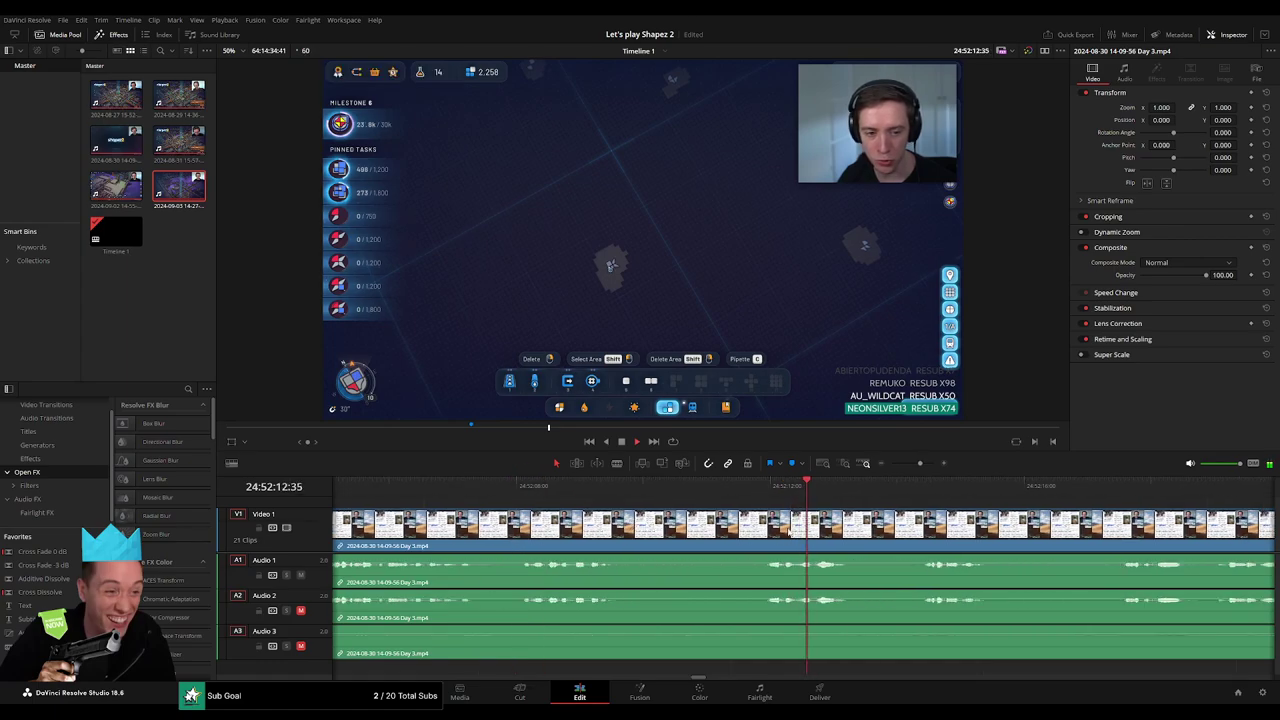
click(767, 487)
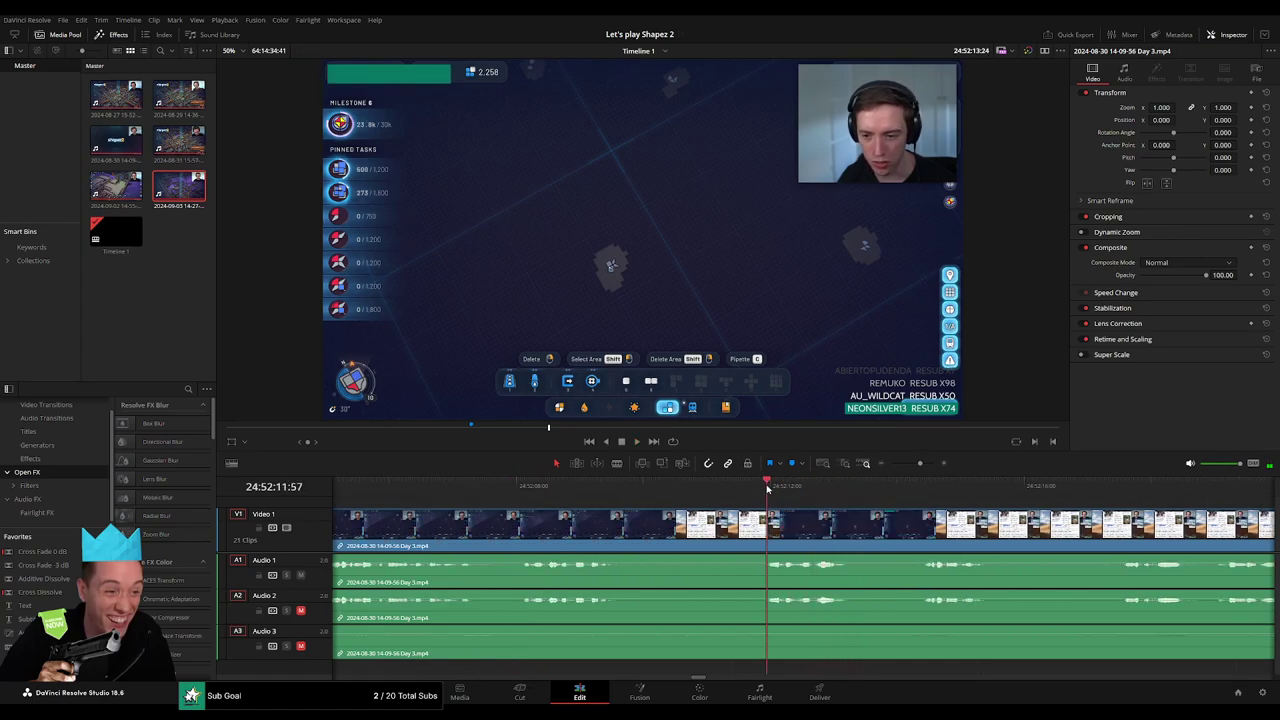
mouse_move(767, 487)
mouse_down()
mouse_move(708, 502)
mouse_move(772, 516)
mouse_move(643, 516)
mouse_up()
Split the Day 3 footage at 24:52:11:00 and fade Audio 2 and Audio 3 around the cut
key(ctrl+b)
key(ctrl+z)
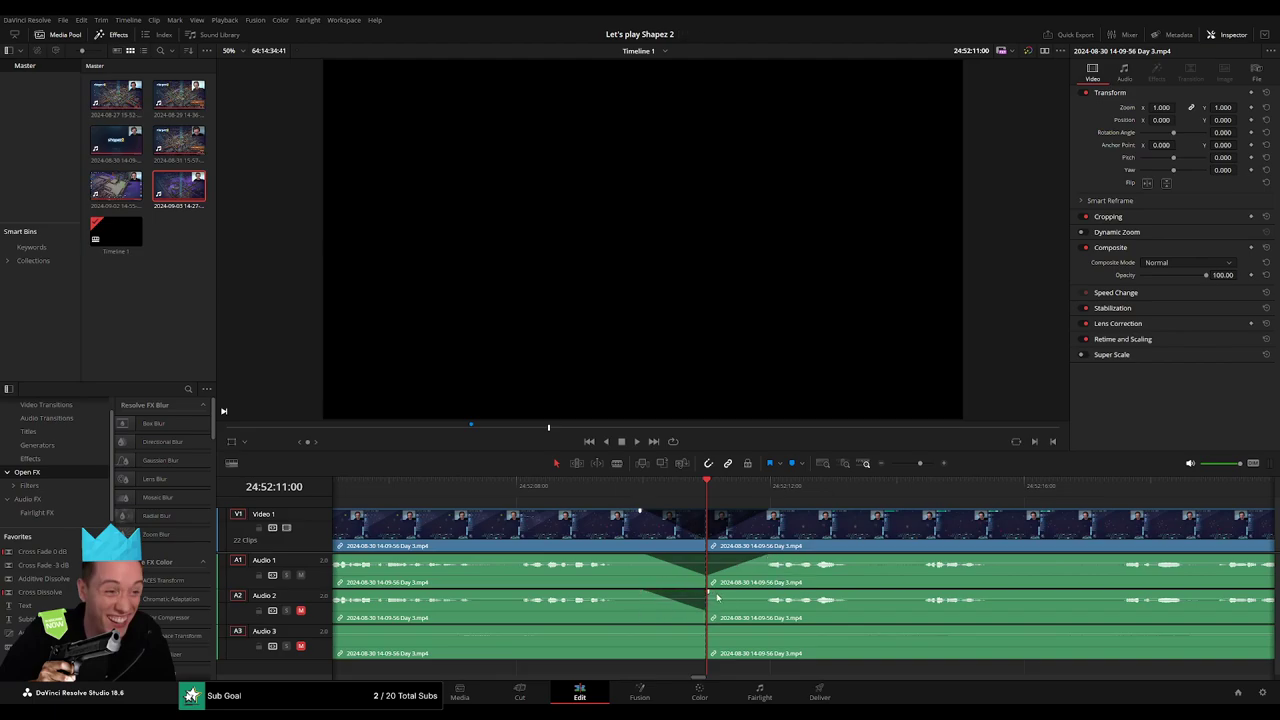
drag(708, 593, 764, 592)
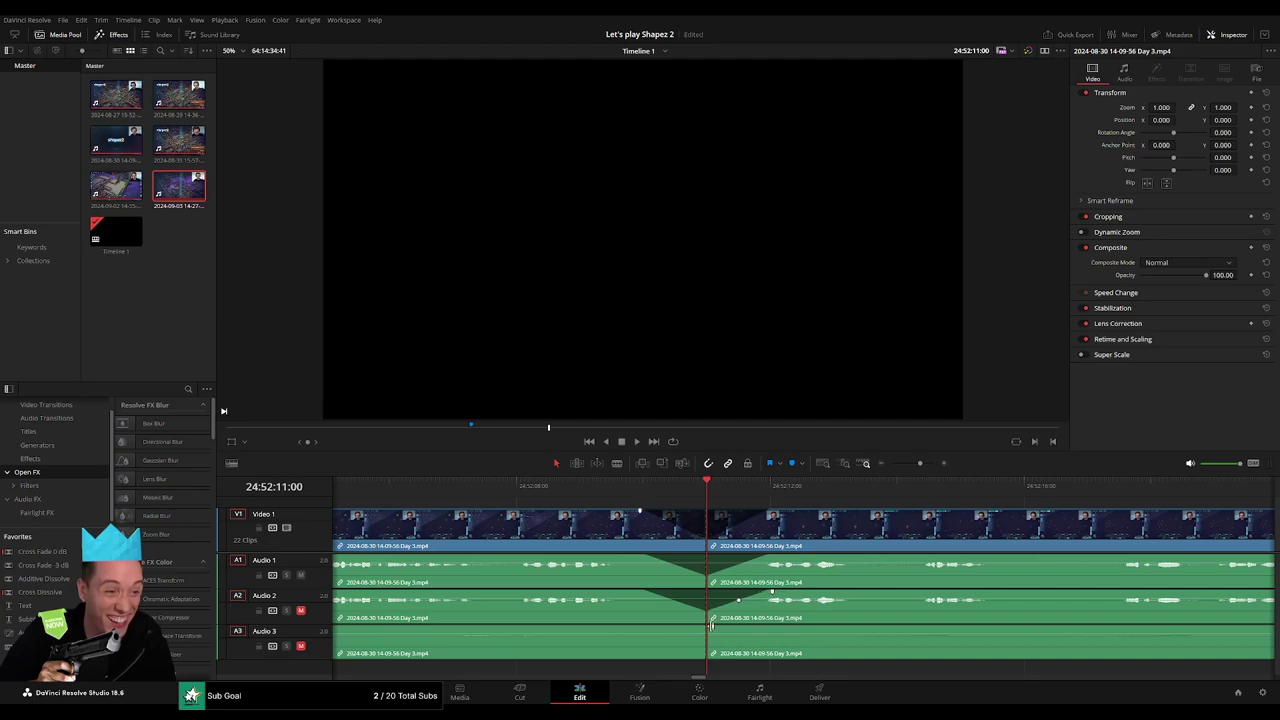
mouse_move(704, 627)
mouse_down()
mouse_move(644, 630)
mouse_move(769, 627)
mouse_up()
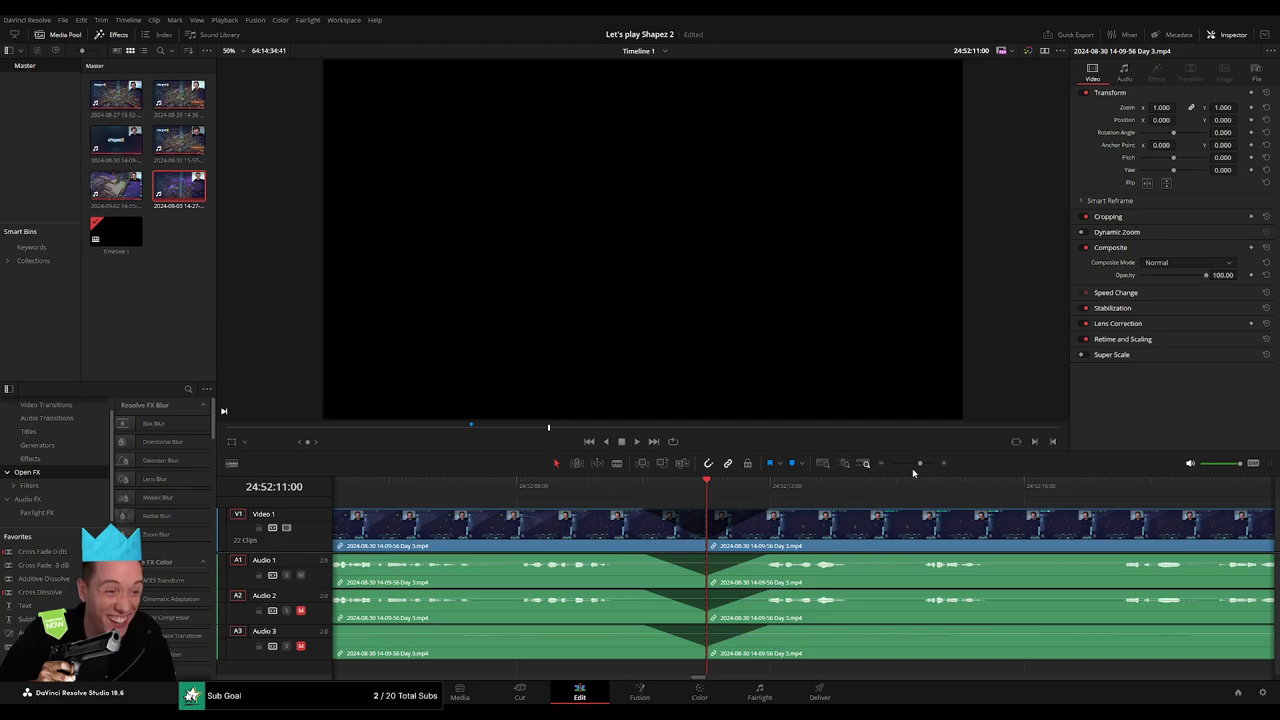
drag(919, 463, 890, 463)
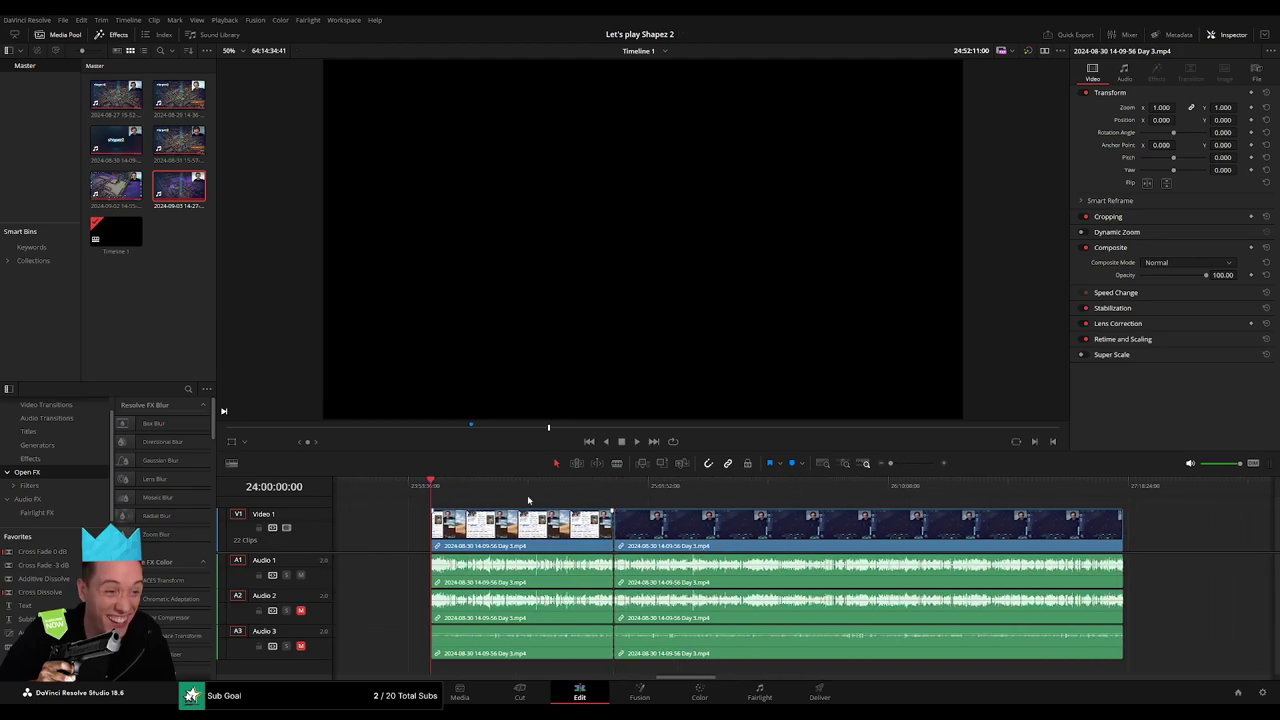
Push the later clips right, snap the next Day 3 clip to 26:00:00:00, and play it
drag(626, 522, 763, 534)
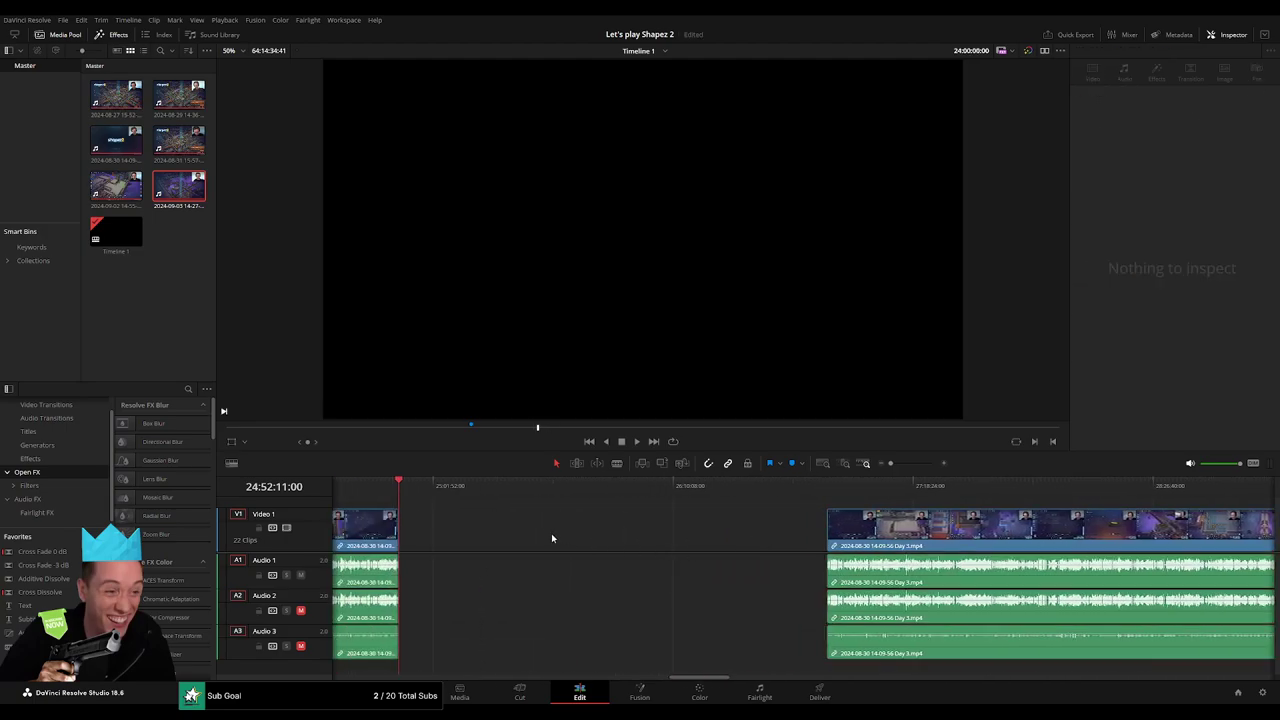
drag(400, 490, 584, 509)
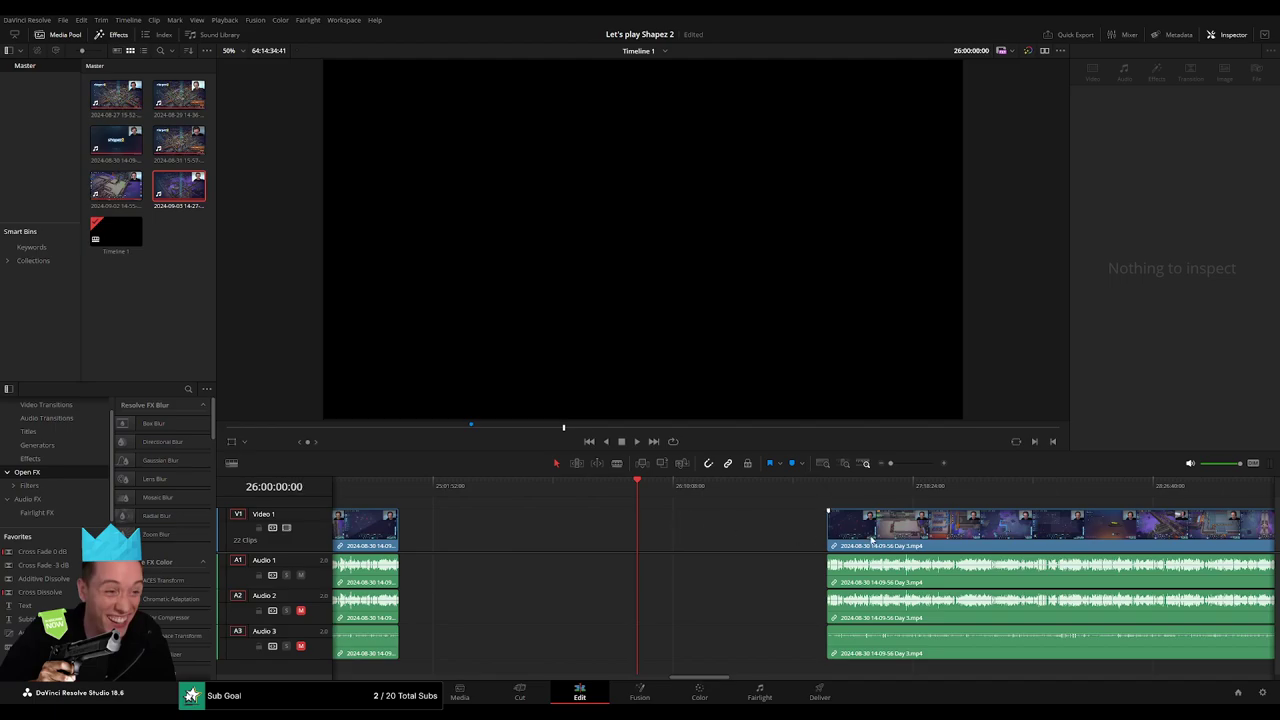
drag(871, 539, 715, 507)
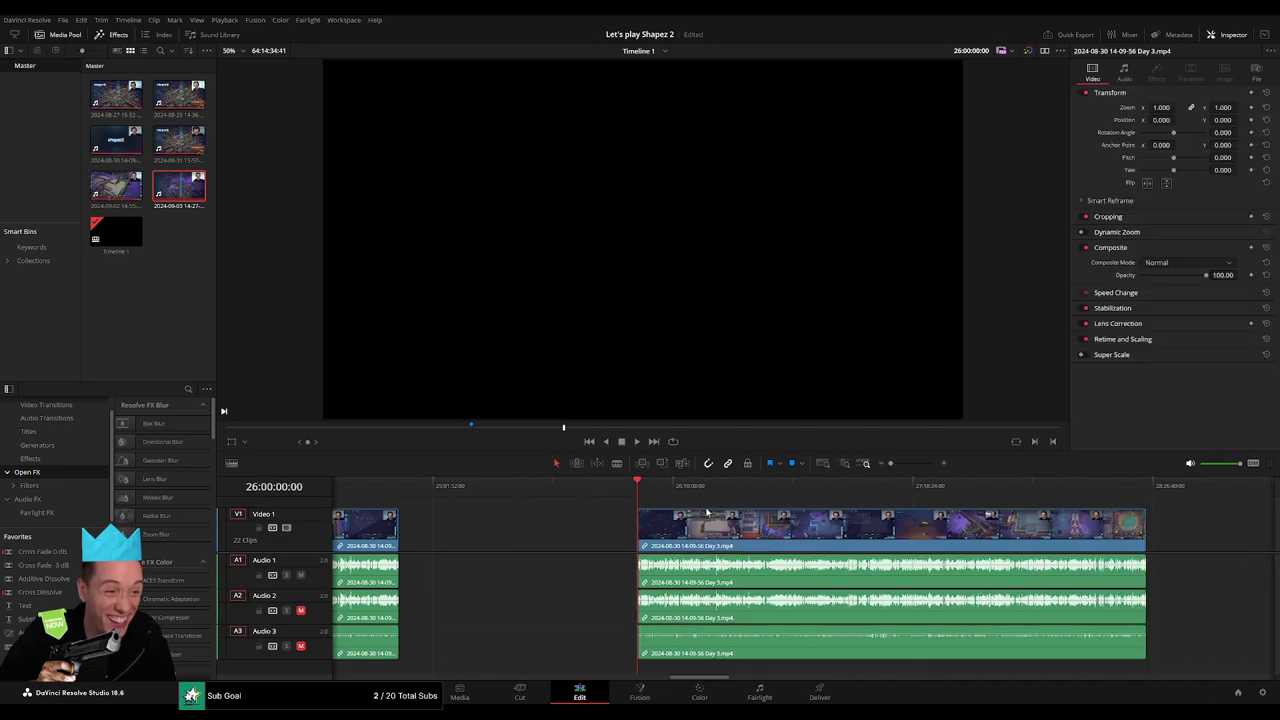
key(space)
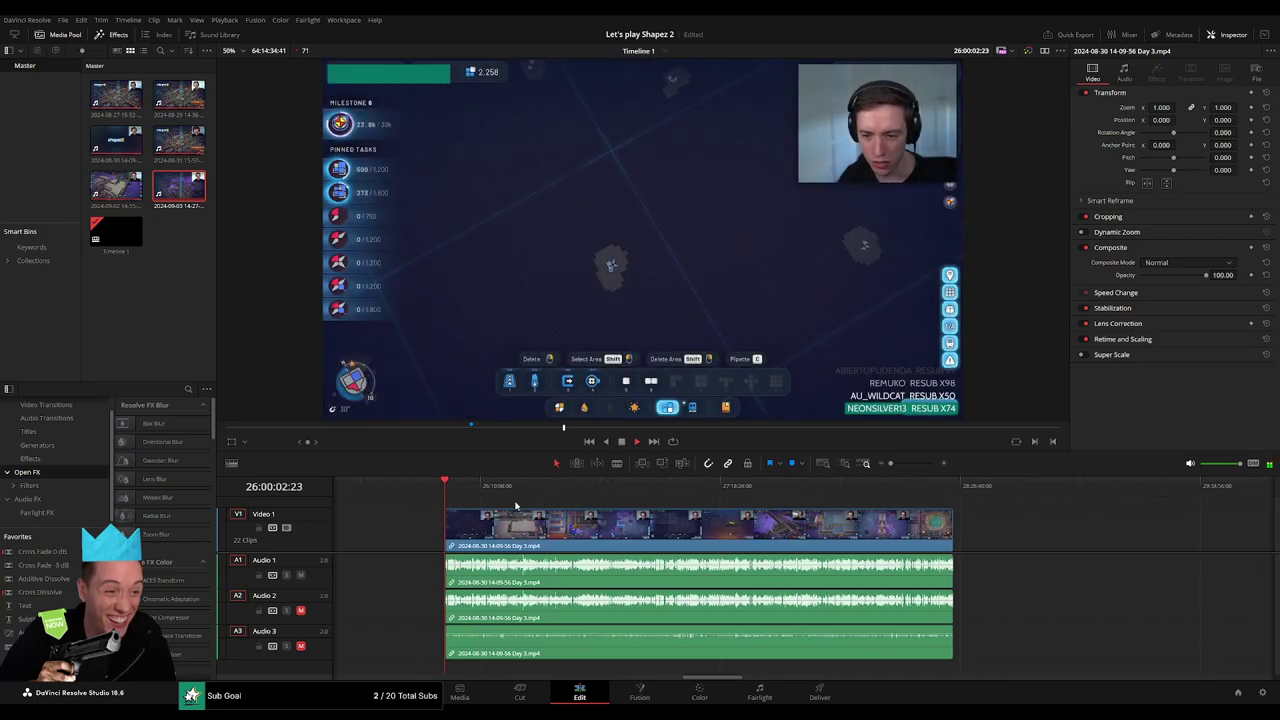
drag(509, 505, 629, 516)
Play and scrub the zoomed-in footage to land on 26:52:21:00
key(space)
key(shift+z)
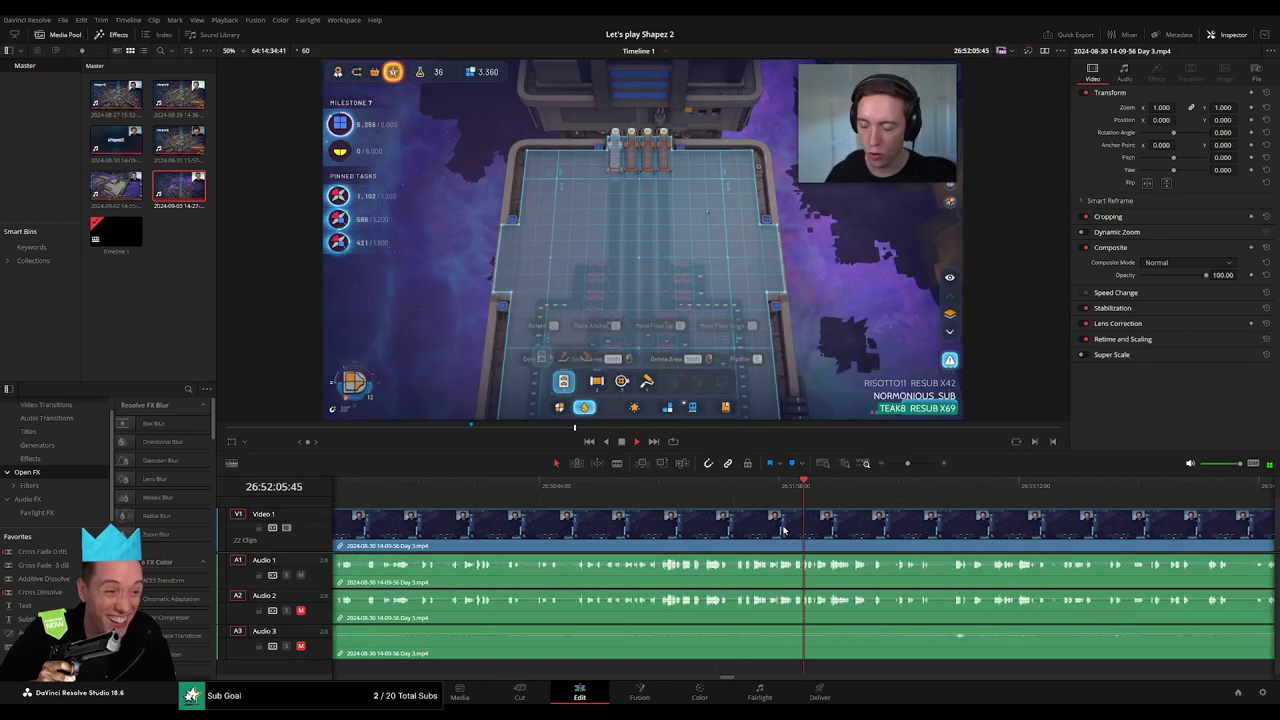
click(649, 490)
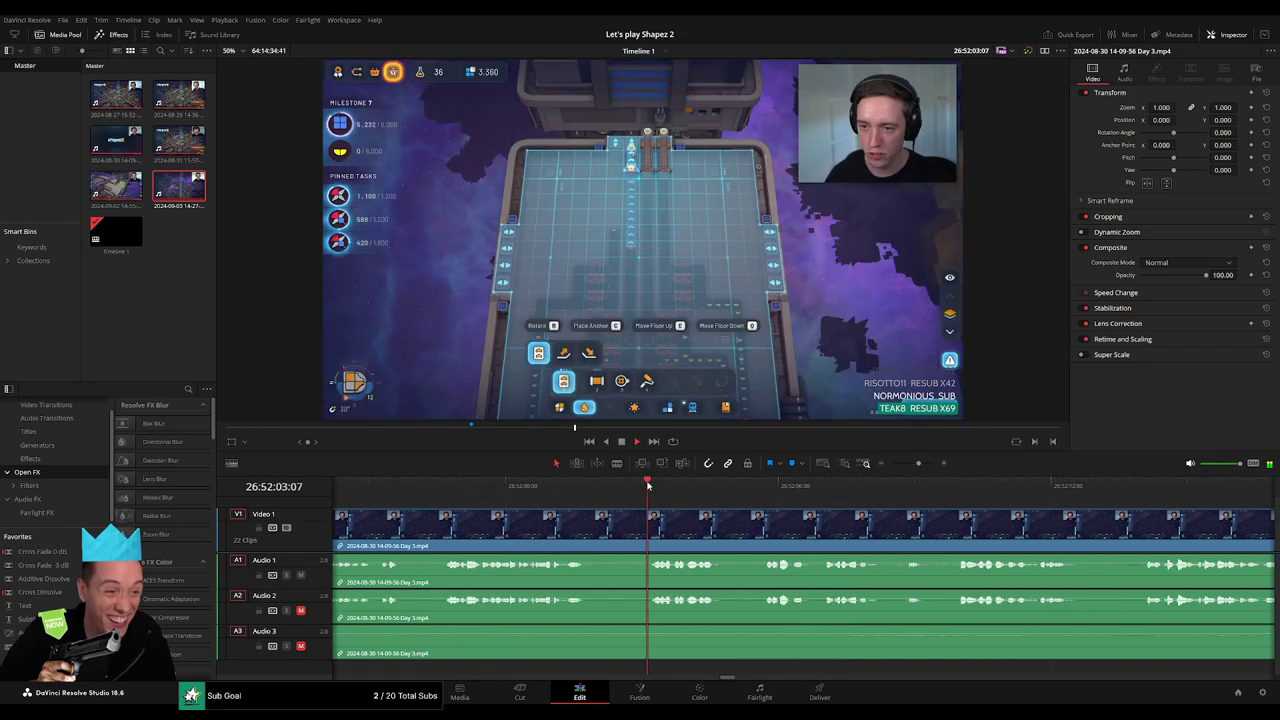
click(549, 490)
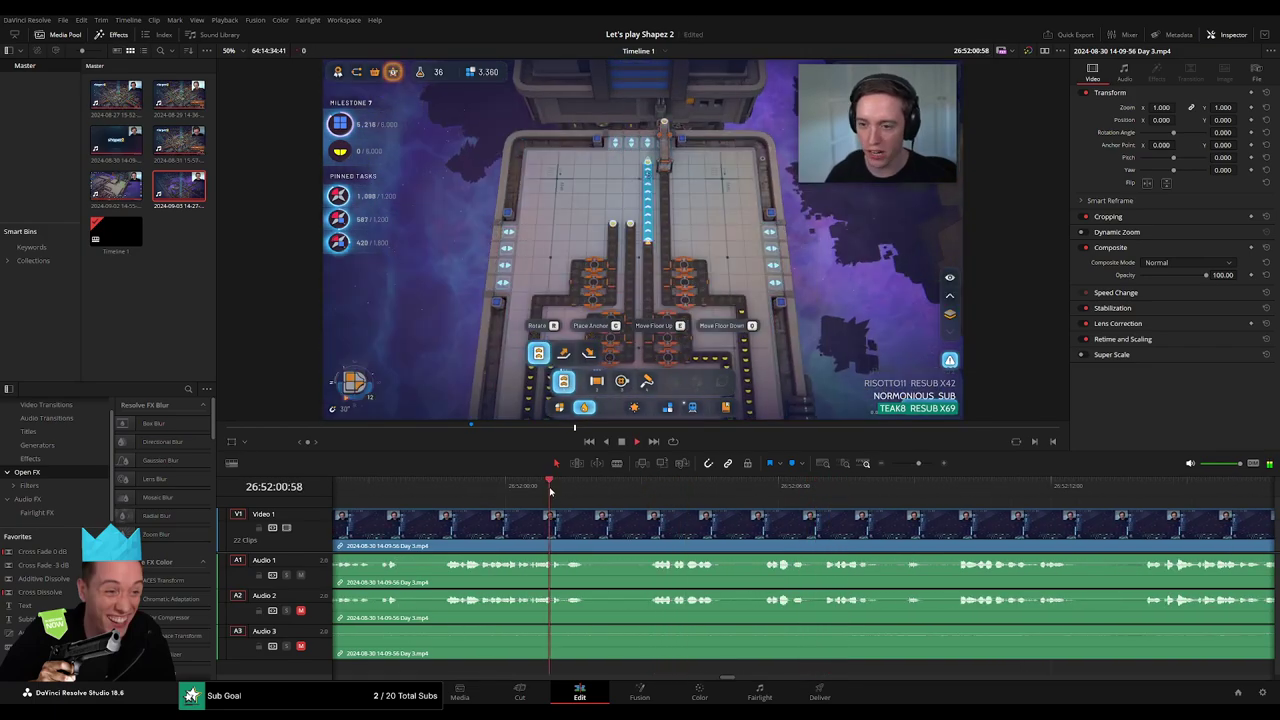
click(443, 490)
click(1015, 490)
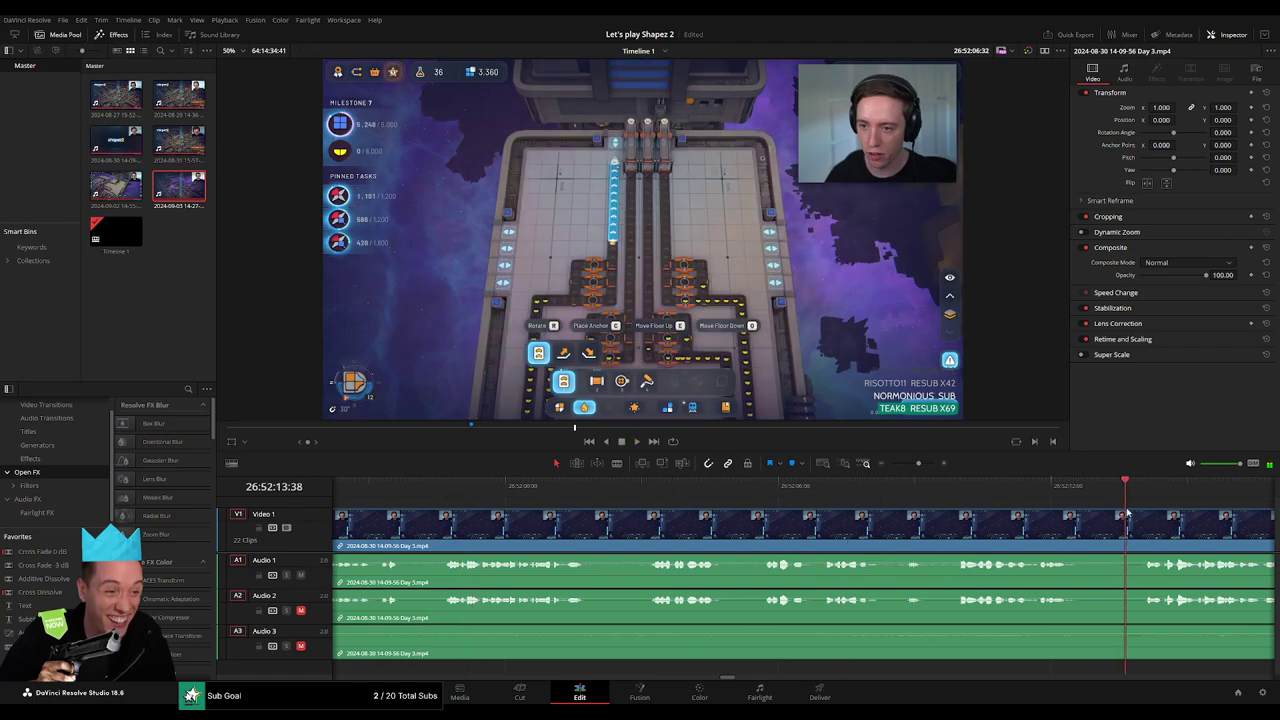
scroll(1000, 500, right, 5)
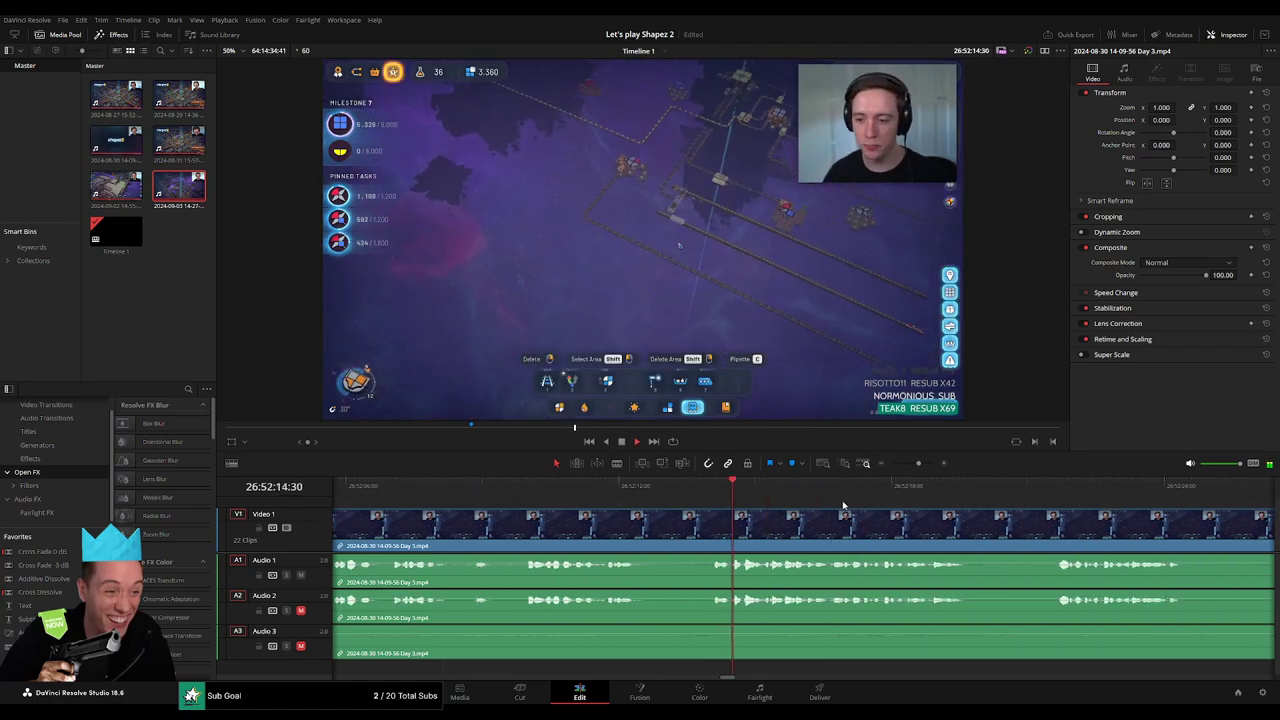
click(585, 488)
click(1006, 488)
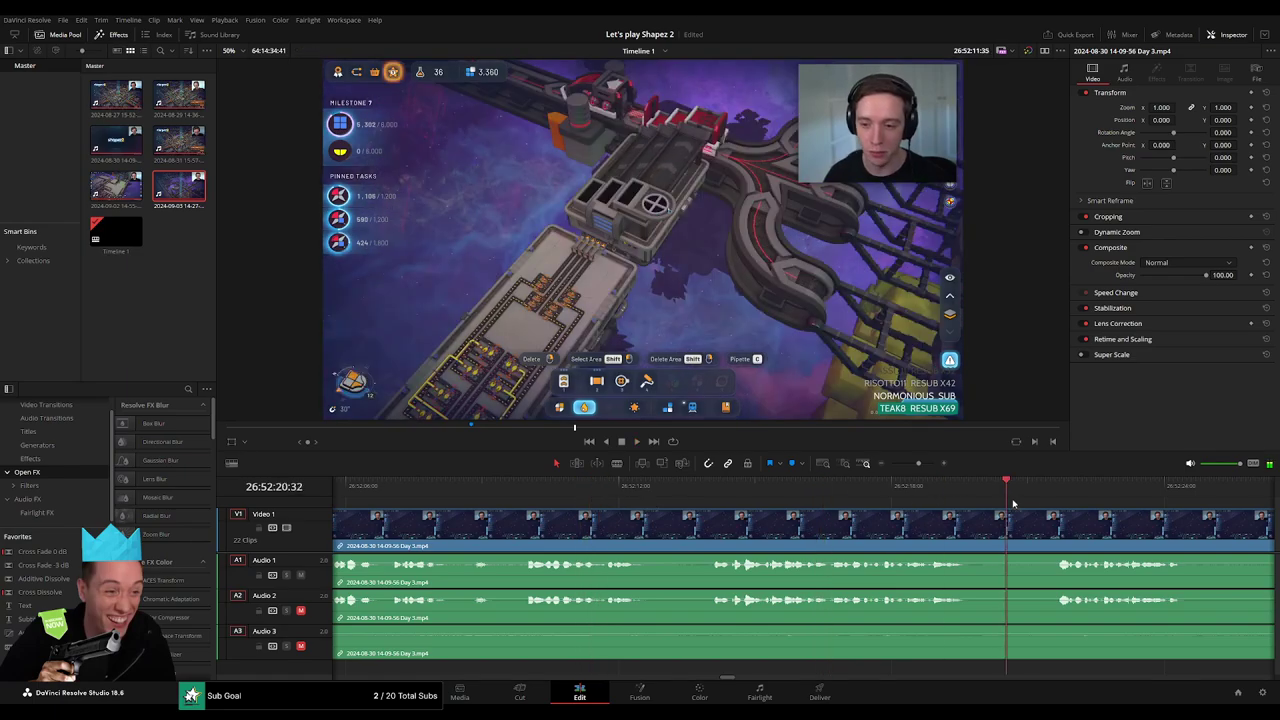
scroll(1050, 495, right, 5)
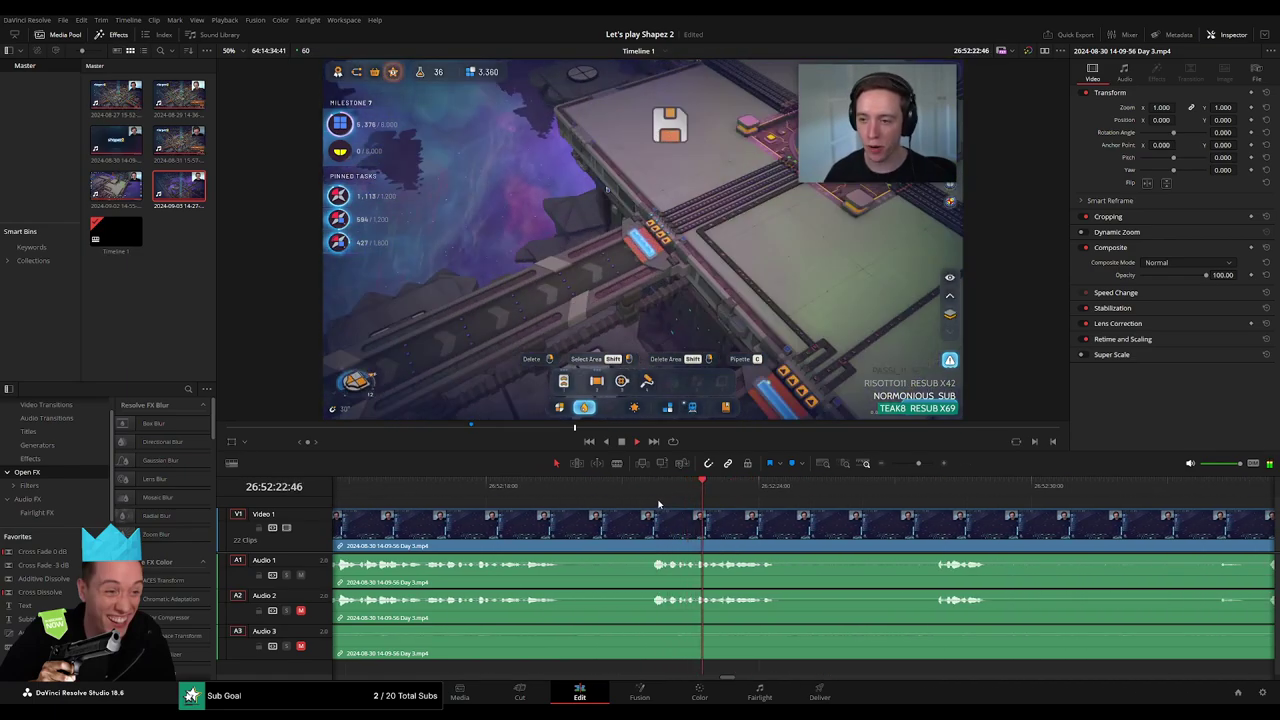
click(932, 492)
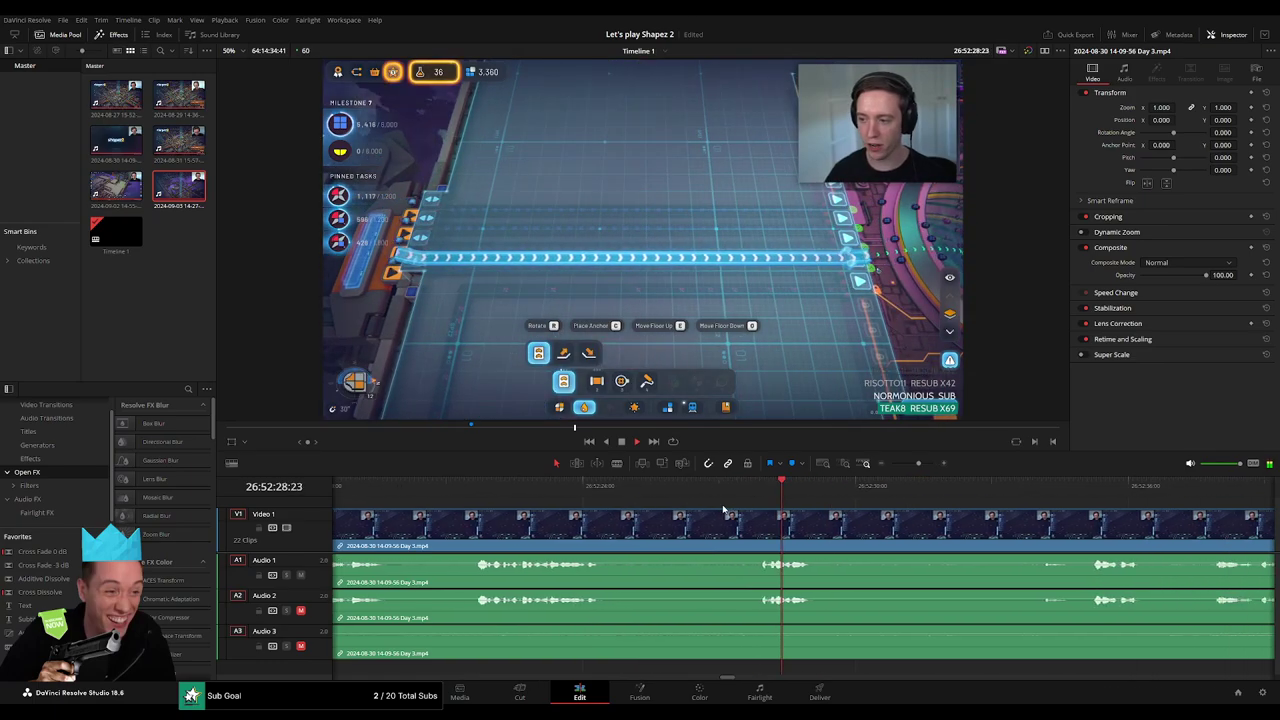
click(558, 489)
drag(558, 489, 528, 492)
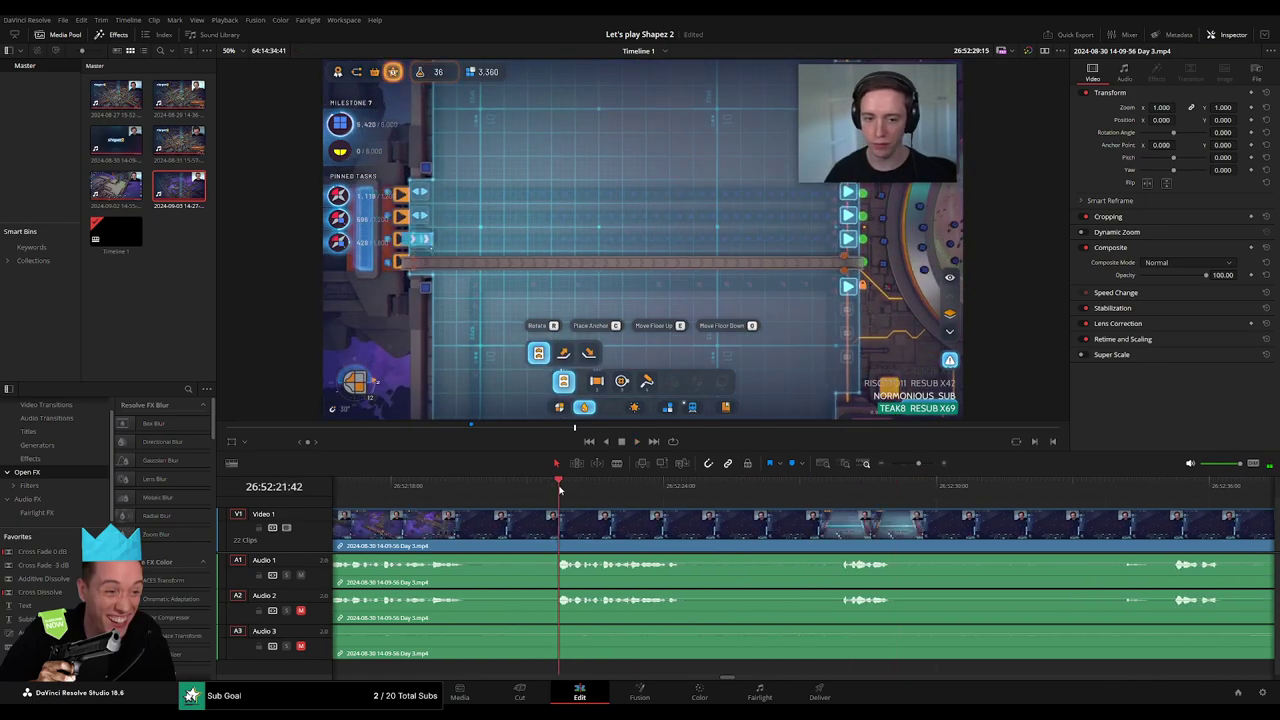
Split all tracks at 26:52:21:00 and fade out Audio 1 before the cut
key(ctrl+b)
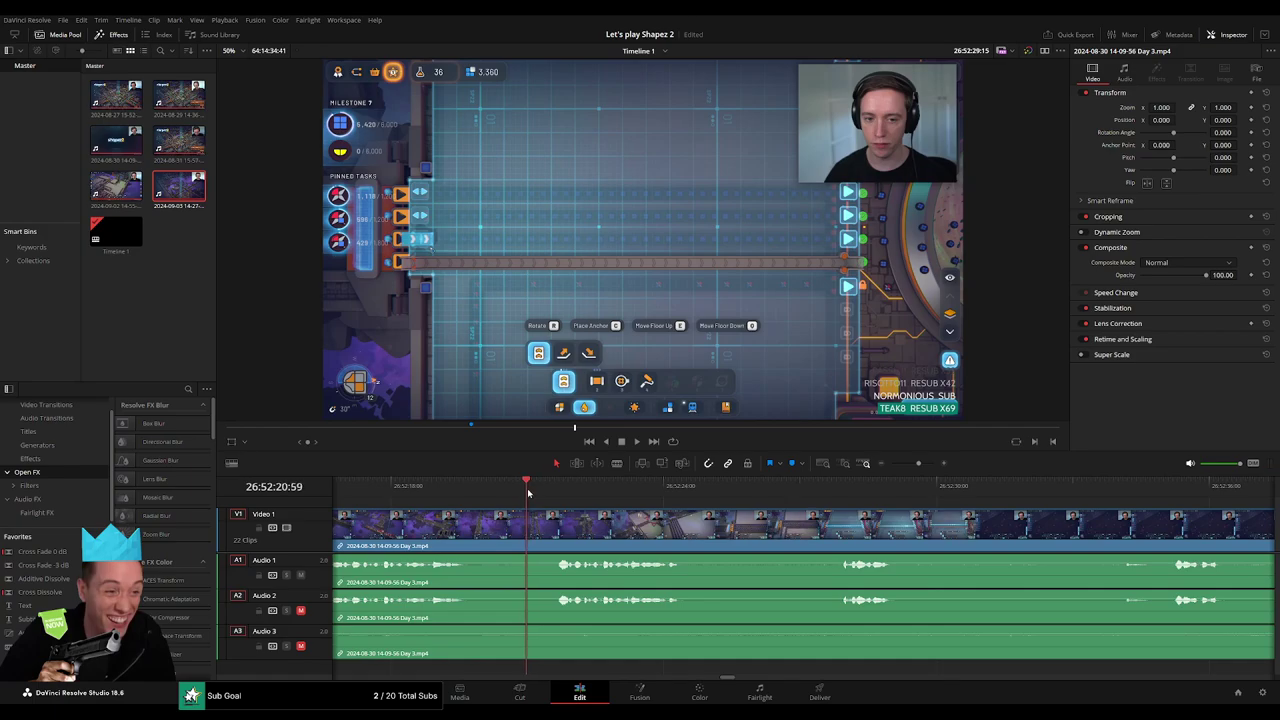
mouse_move(528, 512)
mouse_down()
mouse_move(566, 513)
mouse_move(487, 514)
mouse_up()
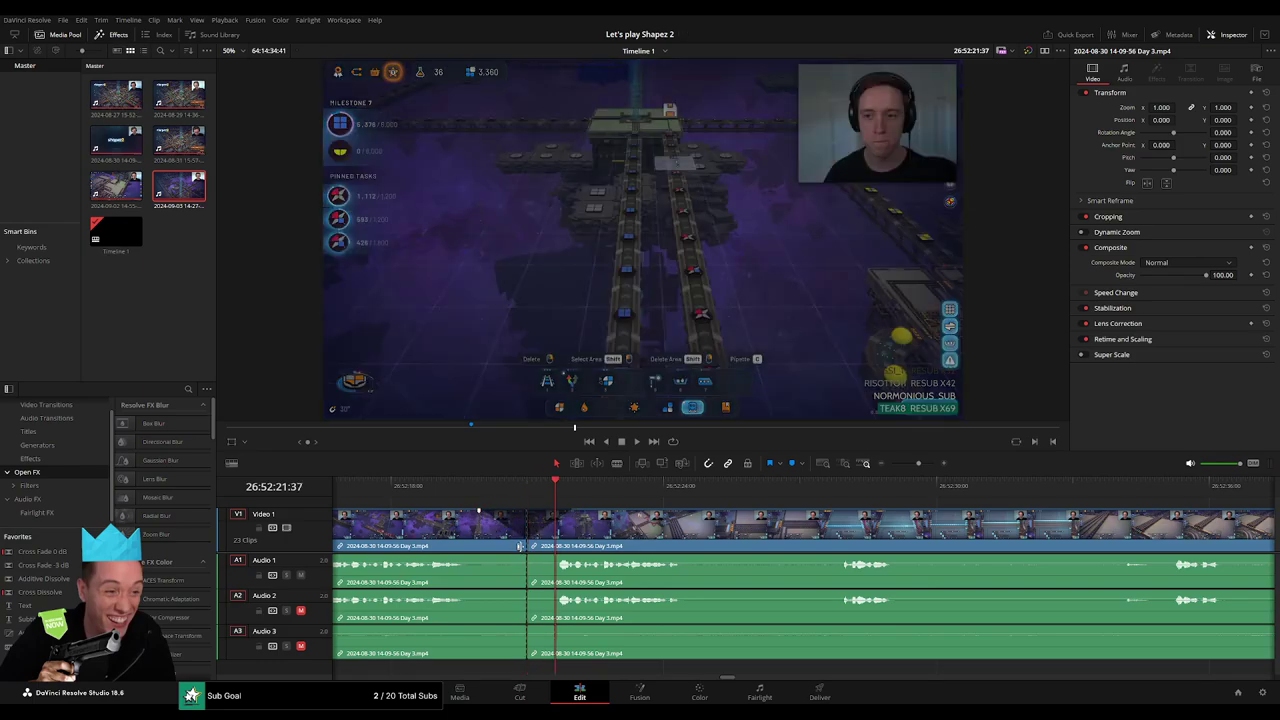
key(Up)
mouse_move(526, 556)
mouse_down()
mouse_move(487, 556)
mouse_move(567, 557)
mouse_up()
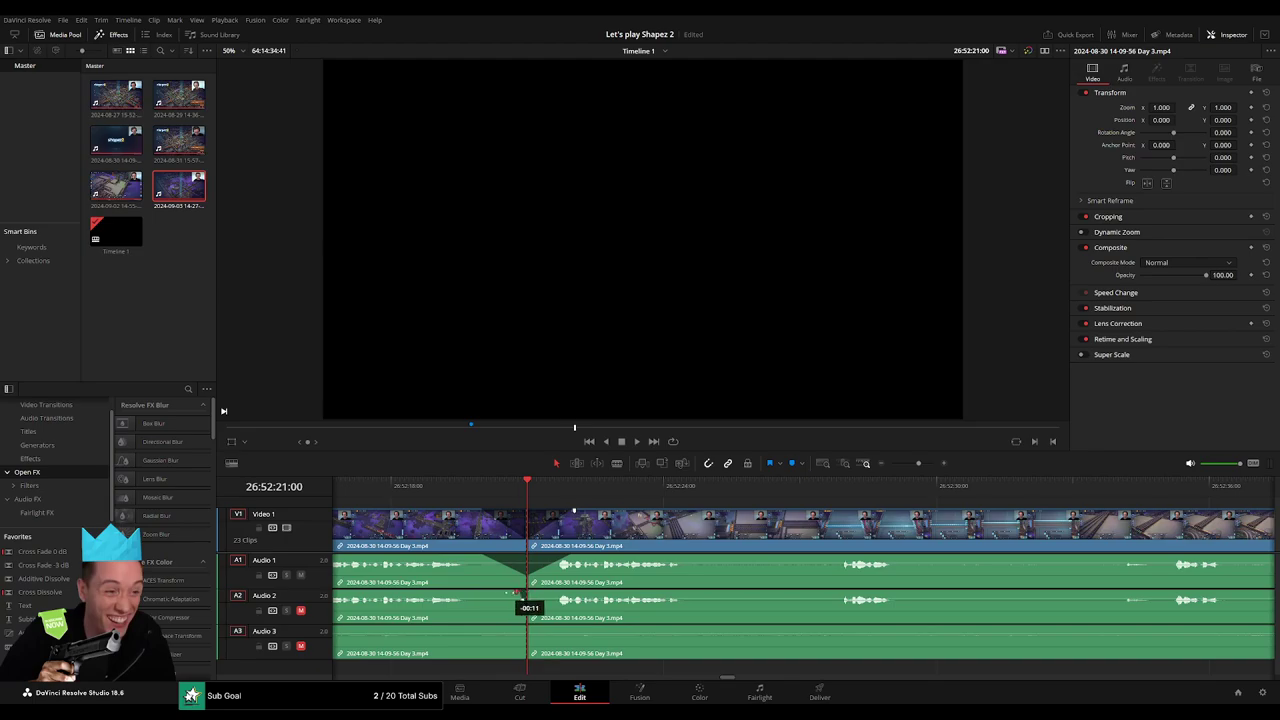
Lengthen the Audio 2 fade-out, then shift the later Day 3 clip to start at 28:00:00:00
mouse_move(517, 594)
mouse_down()
mouse_move(480, 594)
mouse_move(575, 592)
mouse_up()
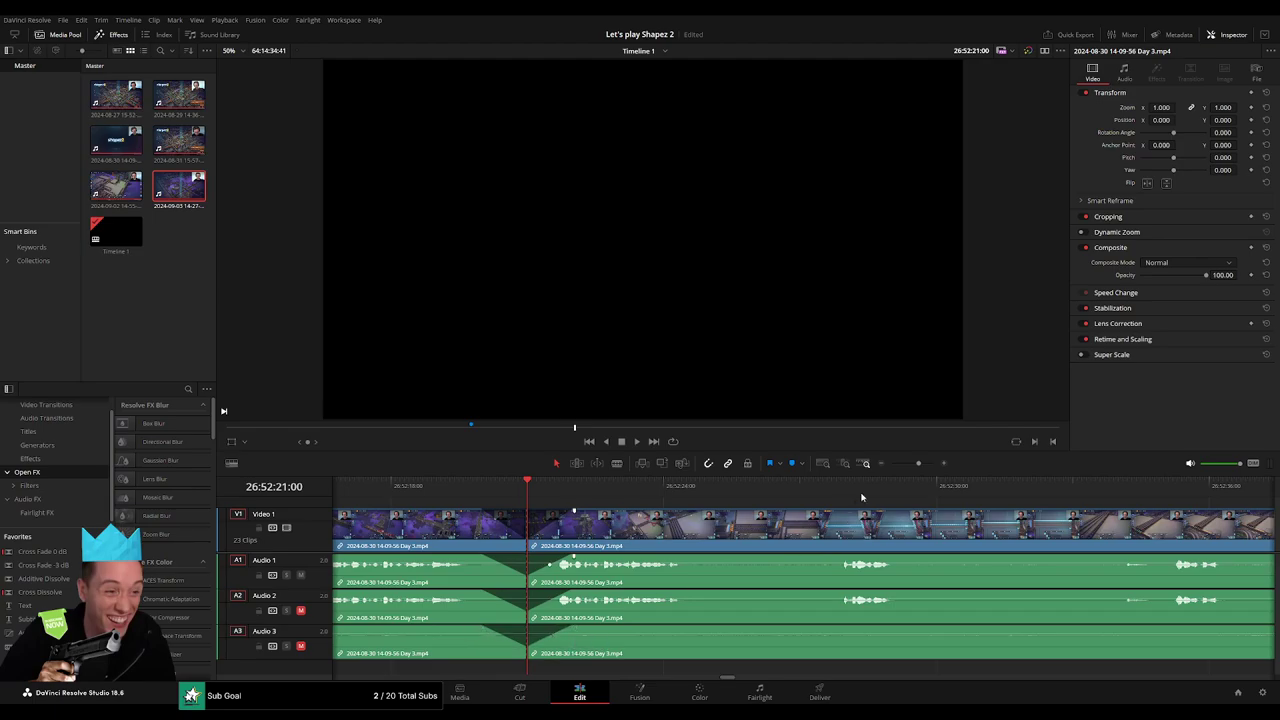
scroll(861, 497, down, 5)
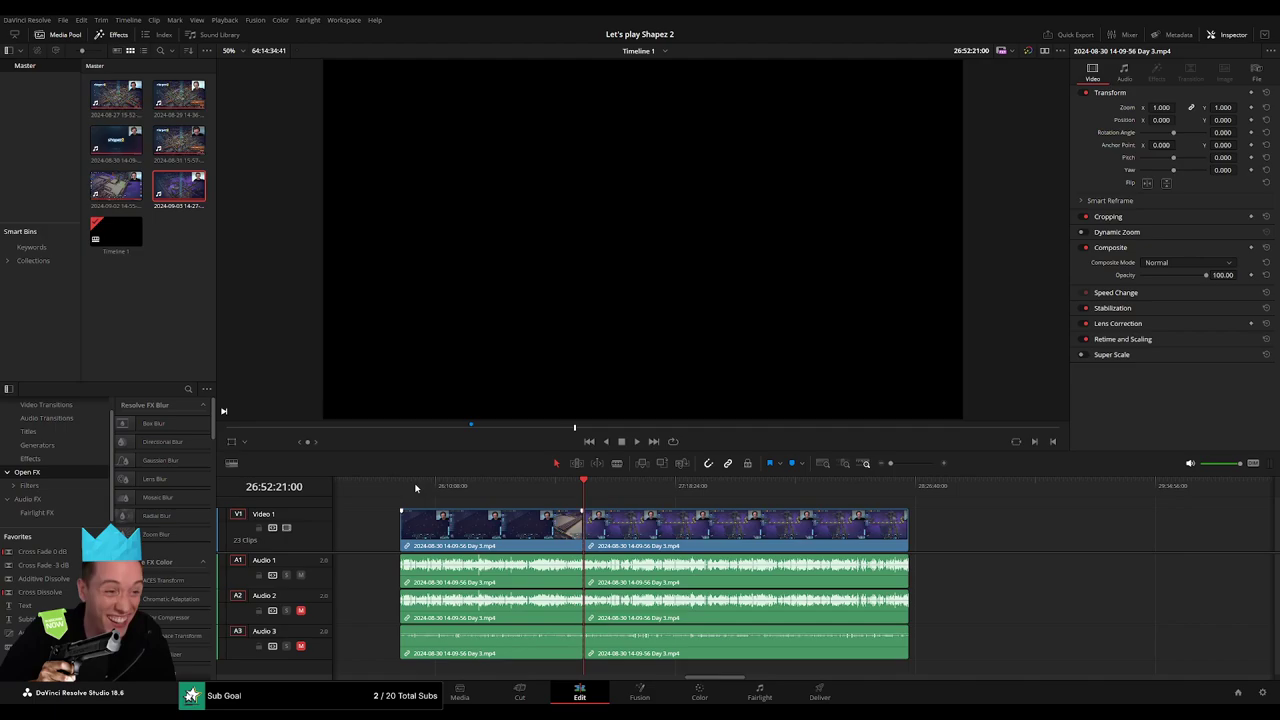
key(Home)
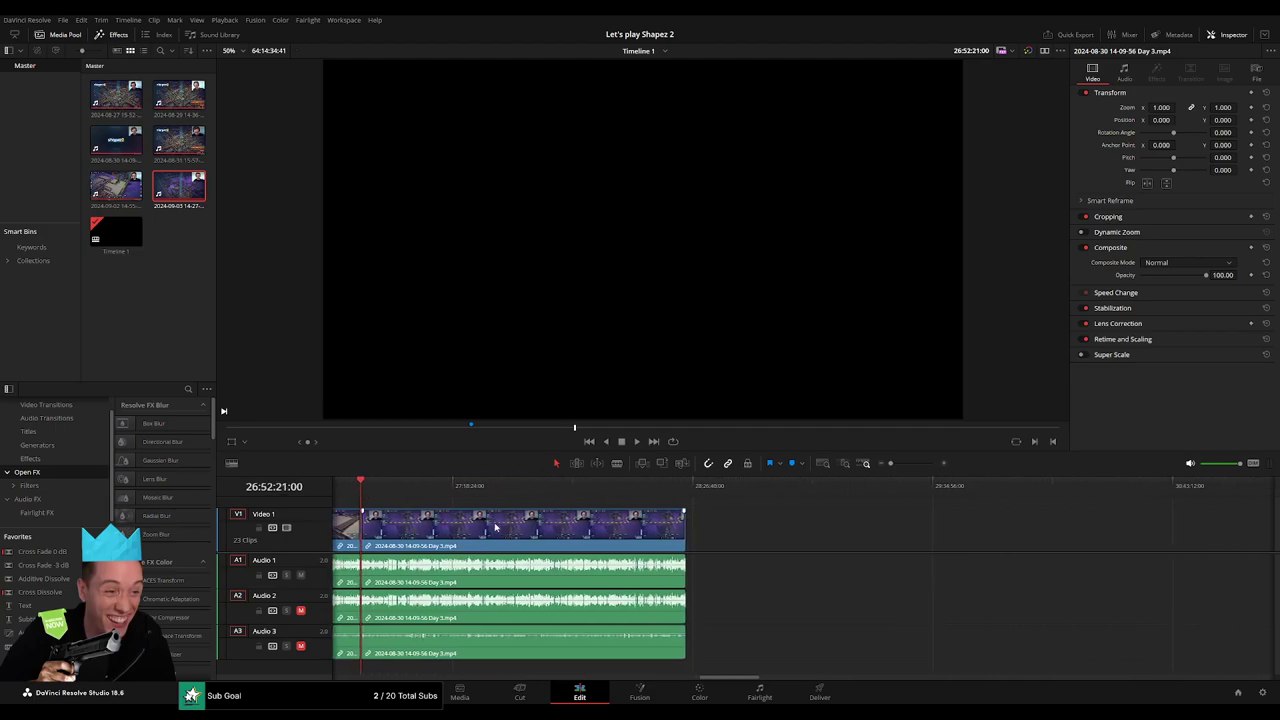
drag(600, 525, 742, 525)
click(511, 531)
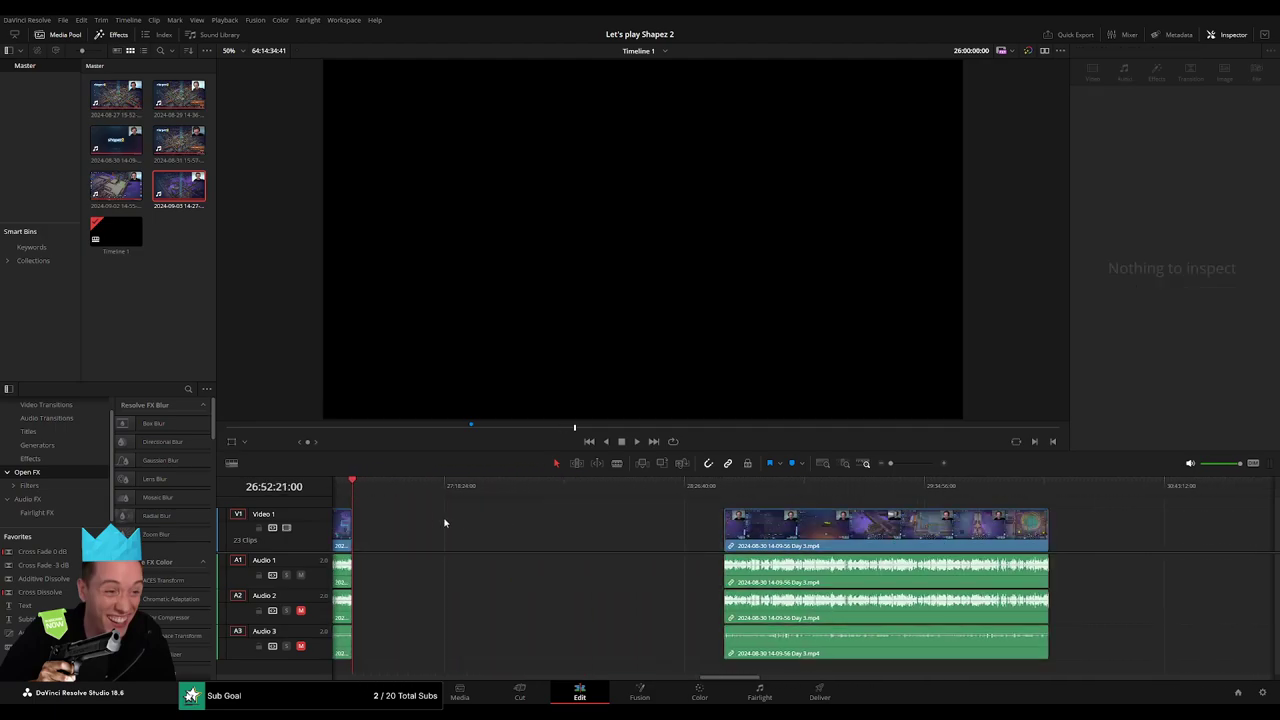
drag(380, 488, 591, 509)
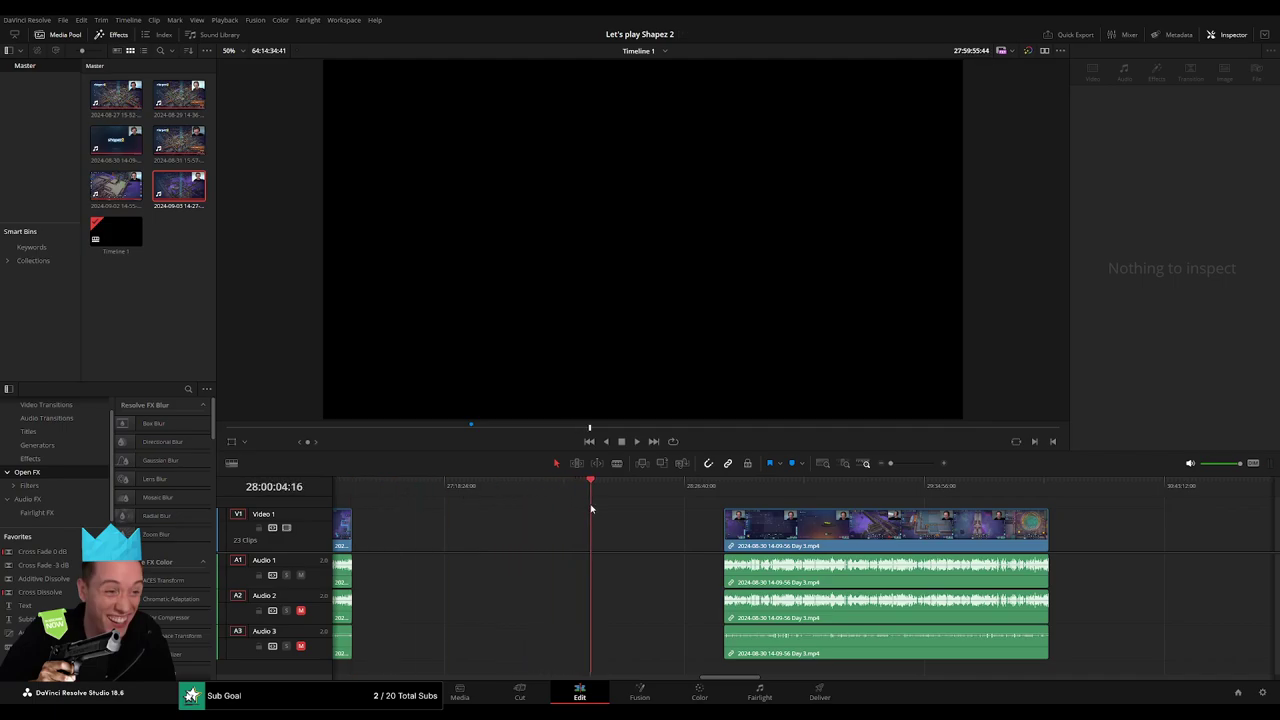
click(936, 464)
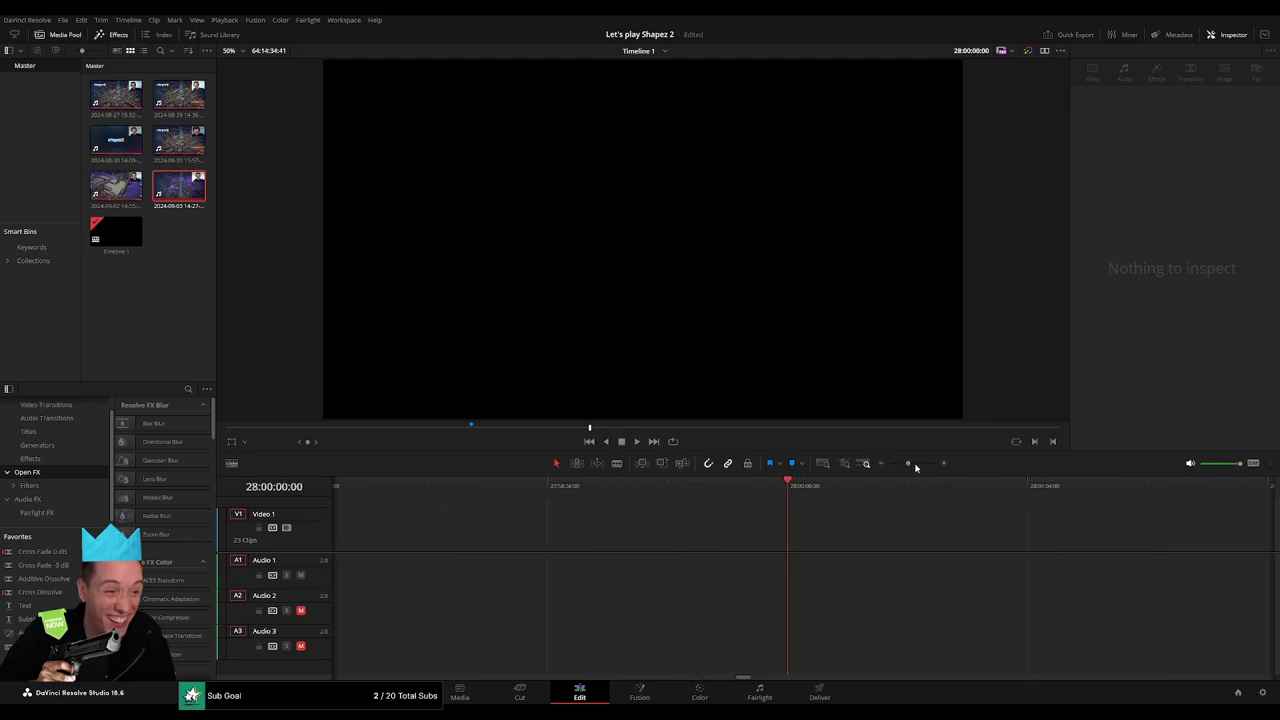
drag(908, 464, 890, 464)
click(590, 513)
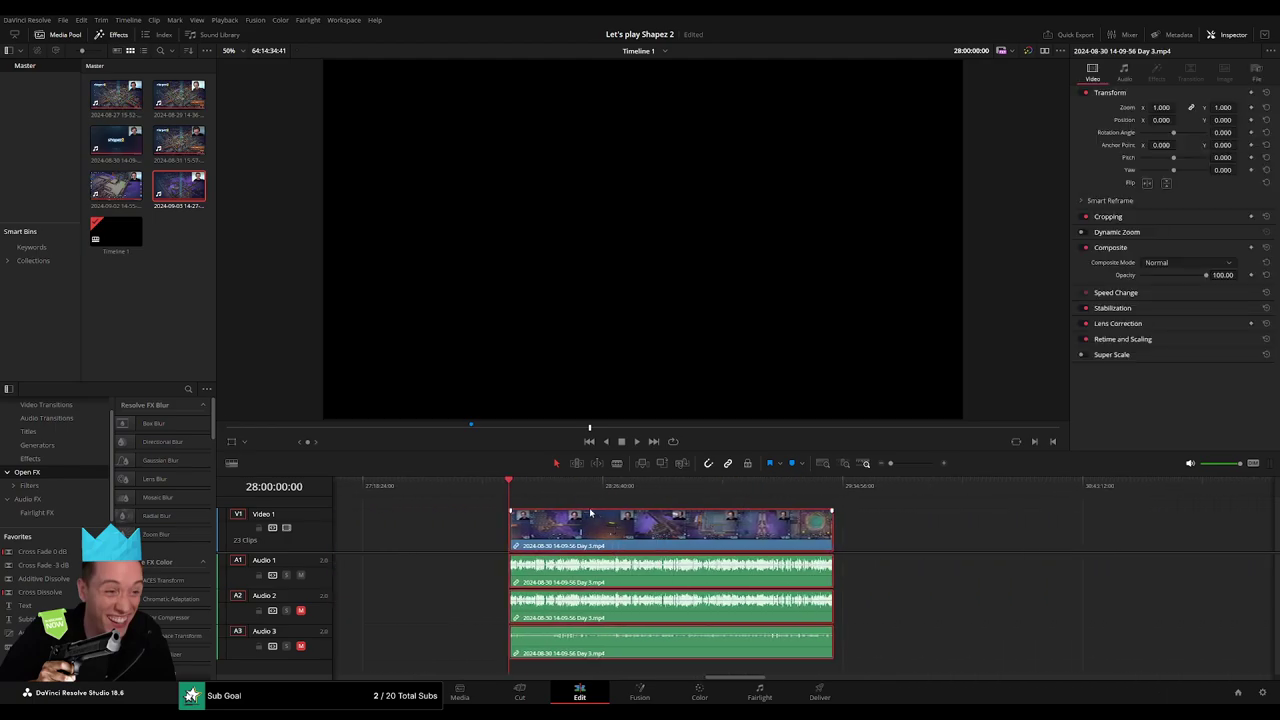
Play and skim the later Day 3 footage to look for the next cut point
key(space)
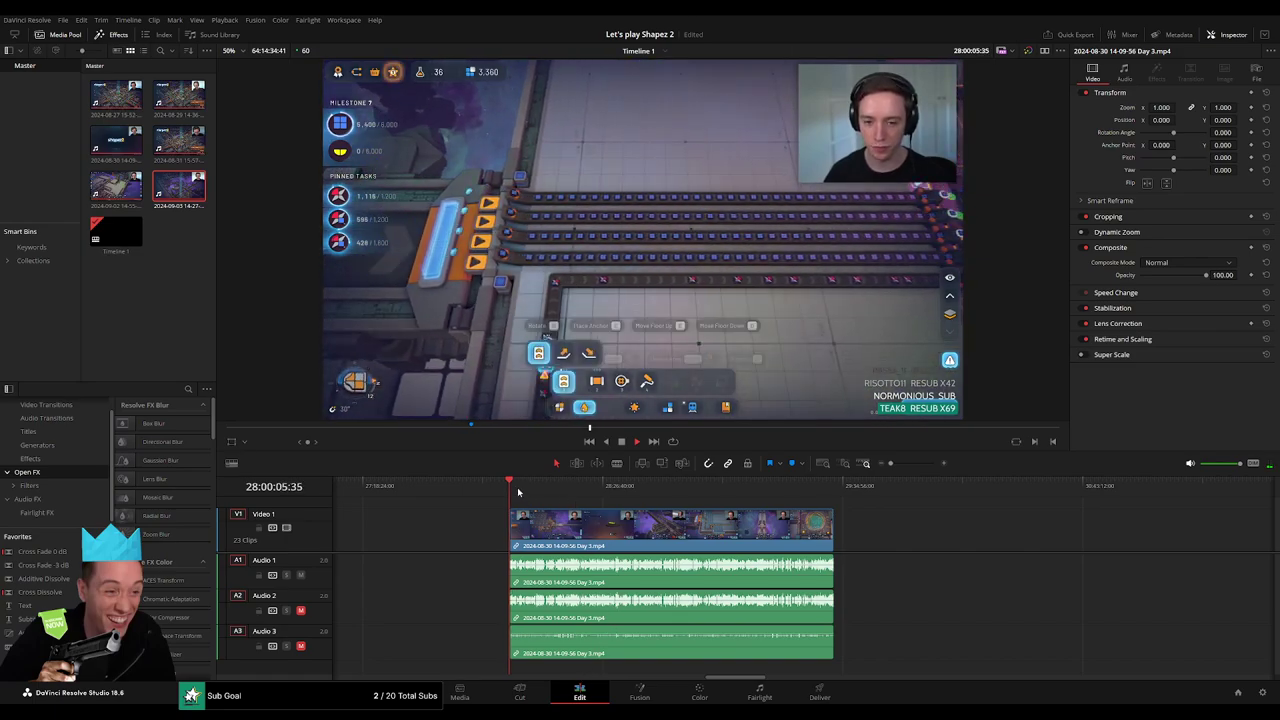
drag(518, 492, 805, 530)
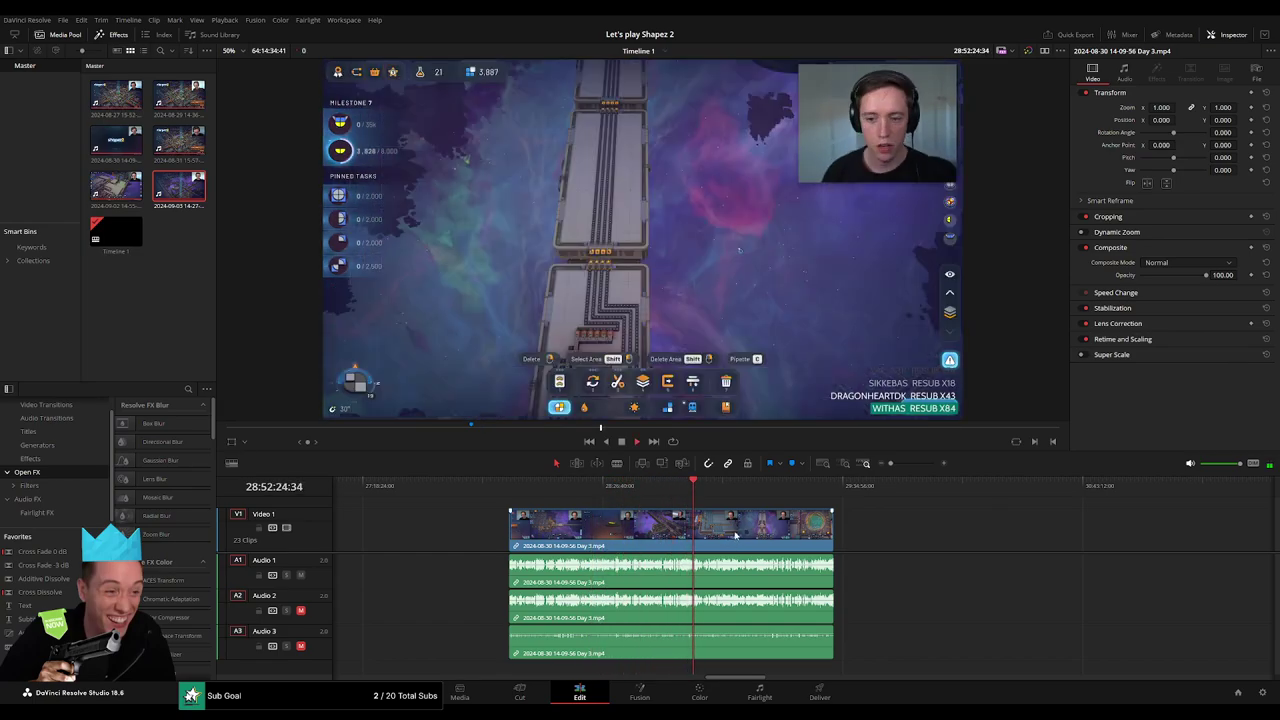
scroll(686, 508, up, 5)
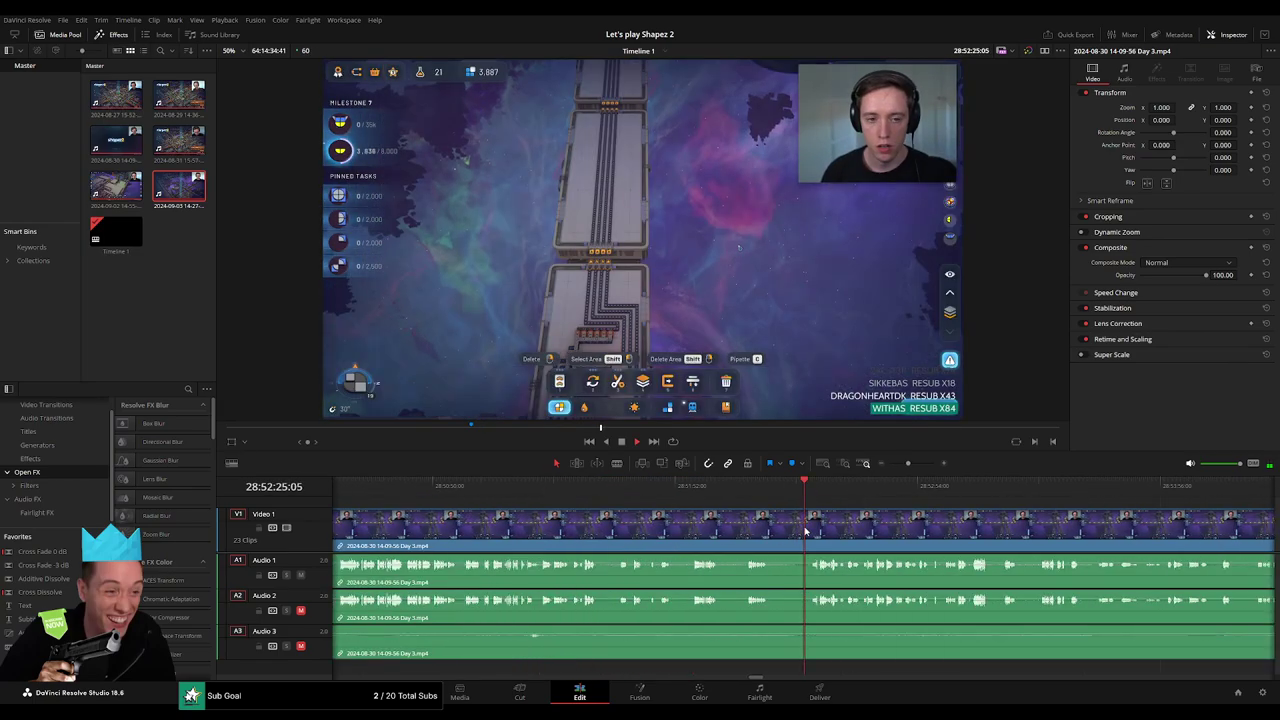
scroll(805, 530, up, 3)
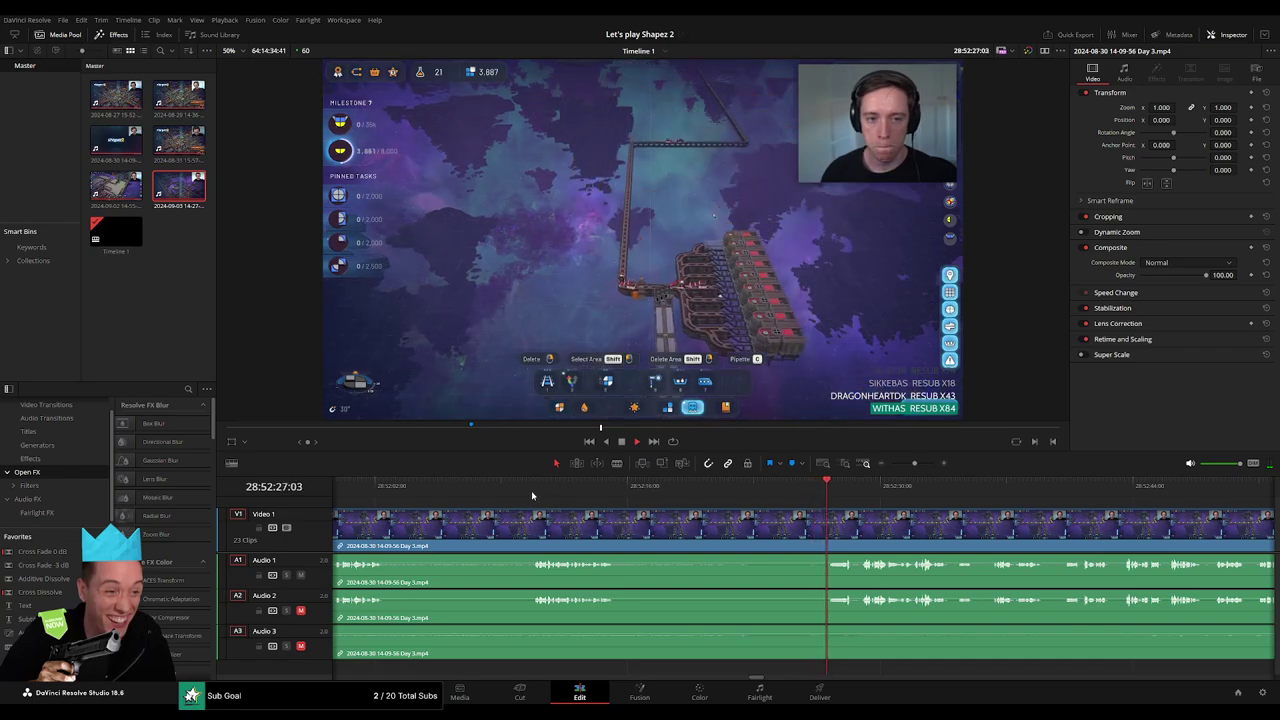
click(532, 495)
scroll(480, 495, left, 3)
click(430, 492)
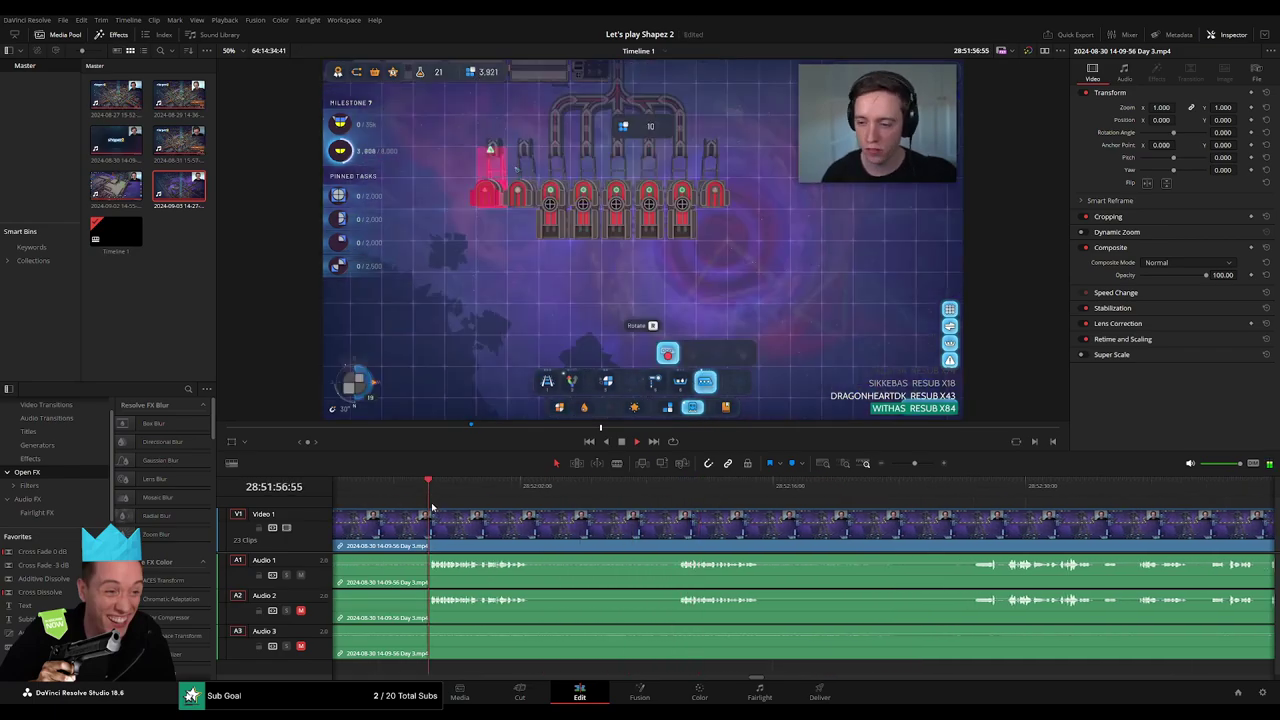
Place the playhead at 28:52:27:00 and split all tracks there
click(502, 490)
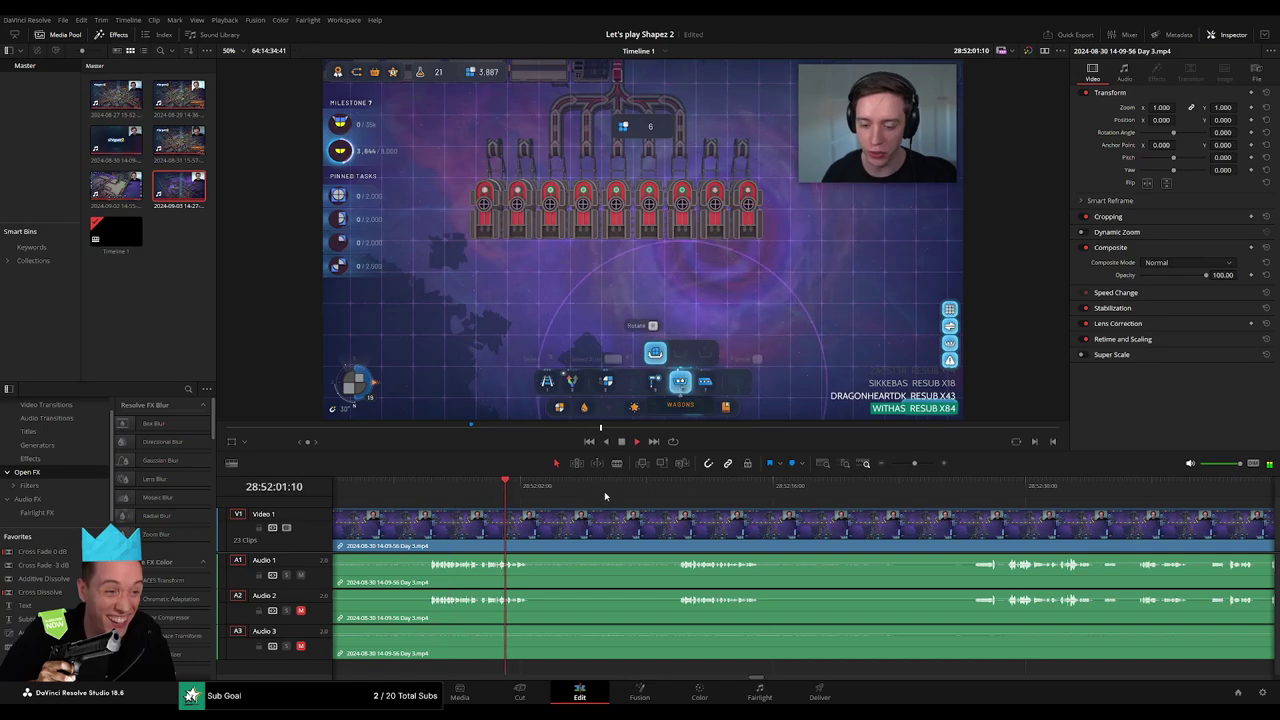
click(934, 490)
click(970, 490)
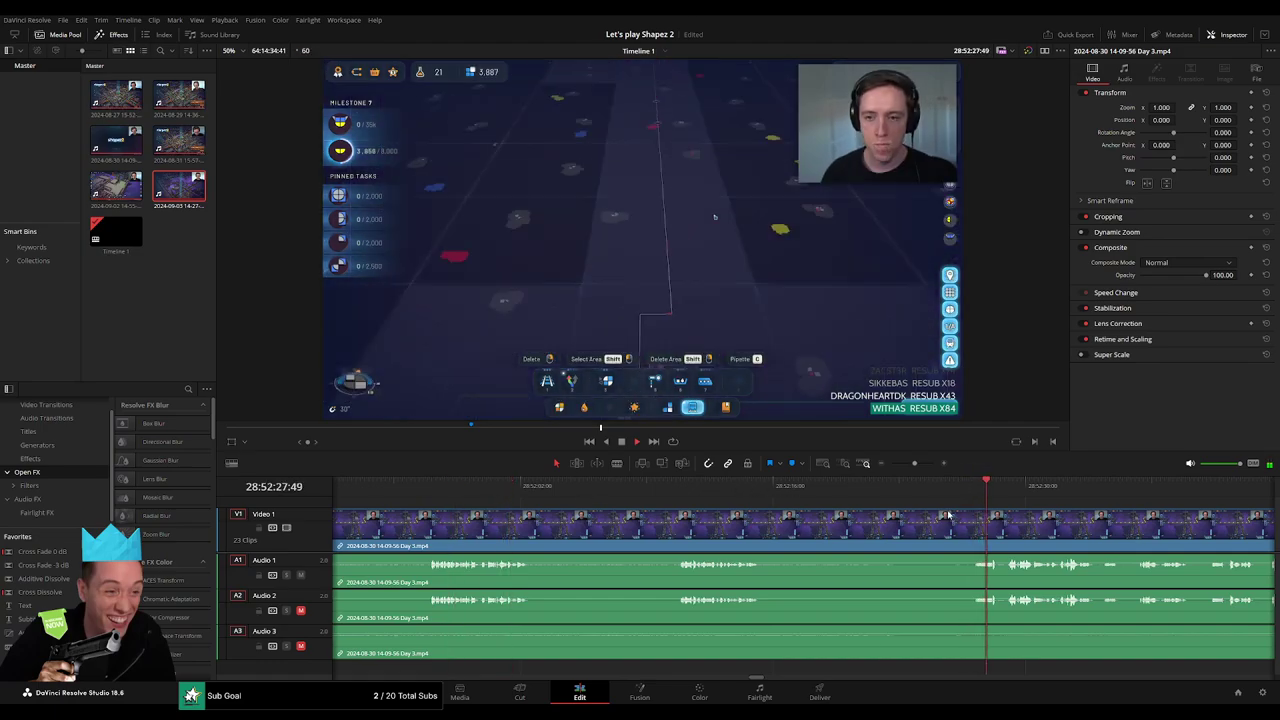
scroll(948, 515, up, 3)
click(753, 488)
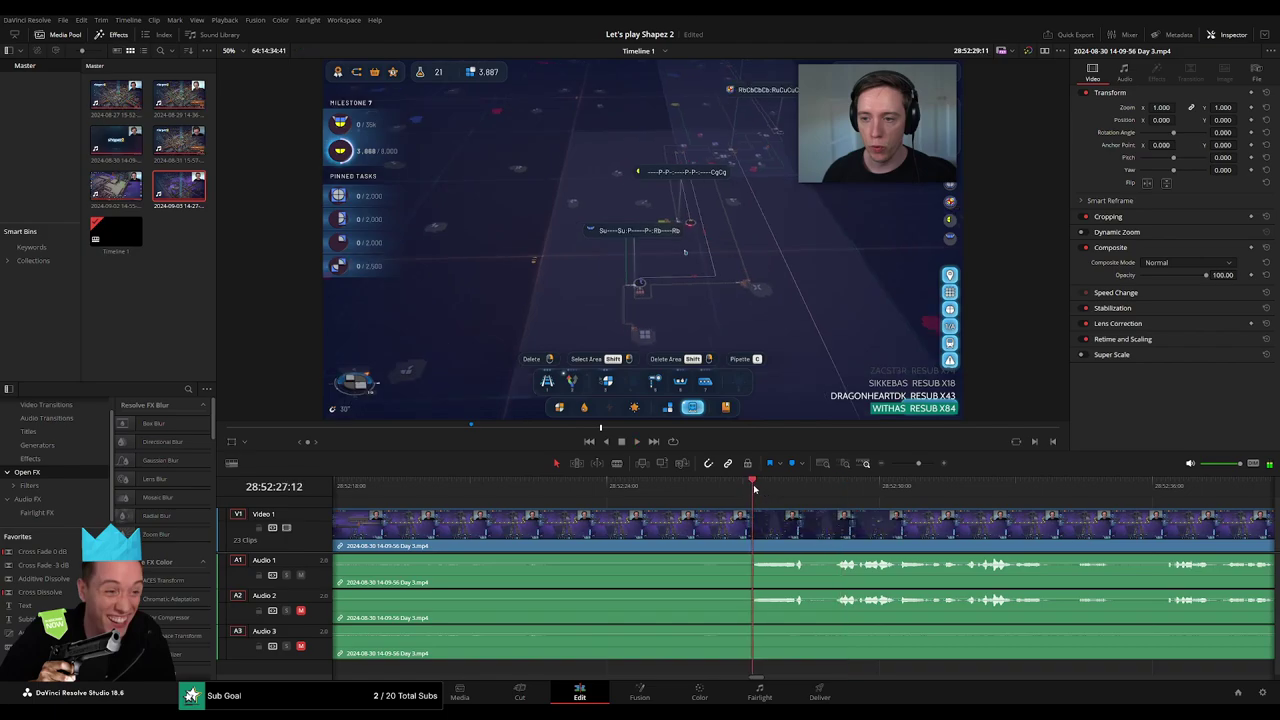
mouse_move(753, 484)
mouse_down()
mouse_move(791, 514)
mouse_move(695, 512)
mouse_up()
key(ctrl+b)
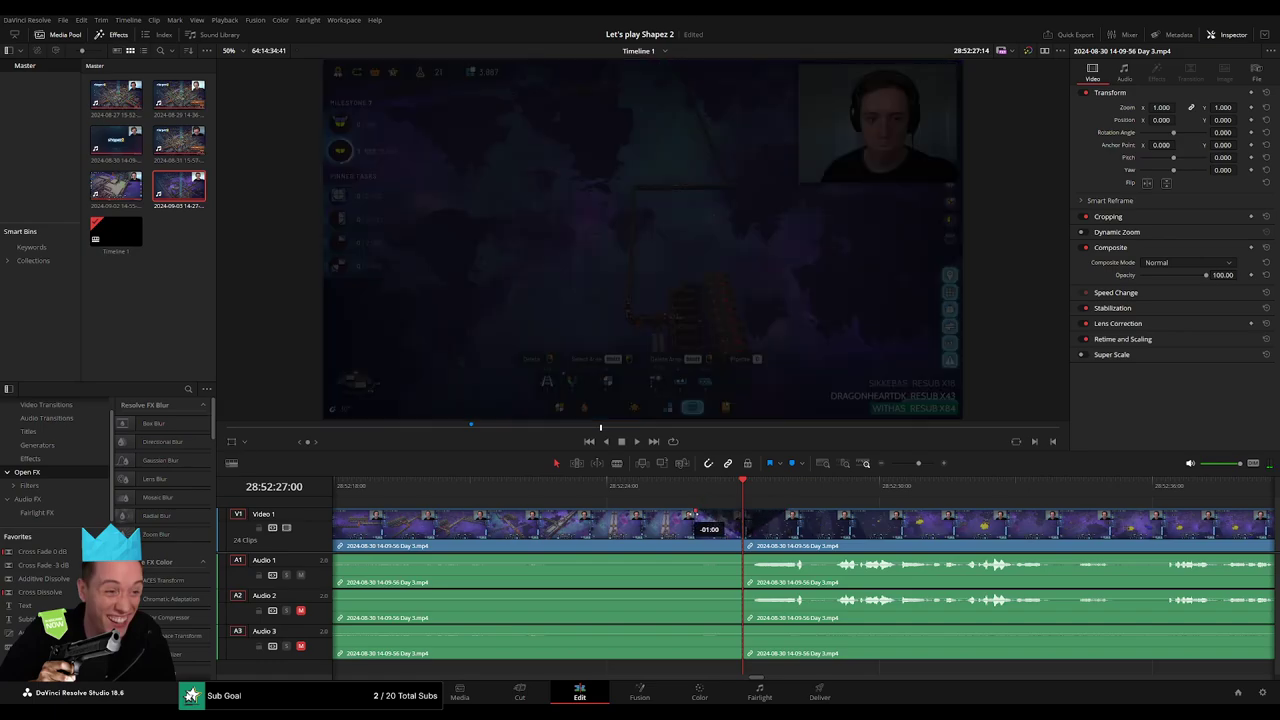
Give Audio 1, 2 and 3 roughly one-second fades at the 28:52:27:00 cut
mouse_move(733, 557)
mouse_down()
mouse_move(689, 556)
mouse_move(785, 557)
mouse_up()
key(Up)
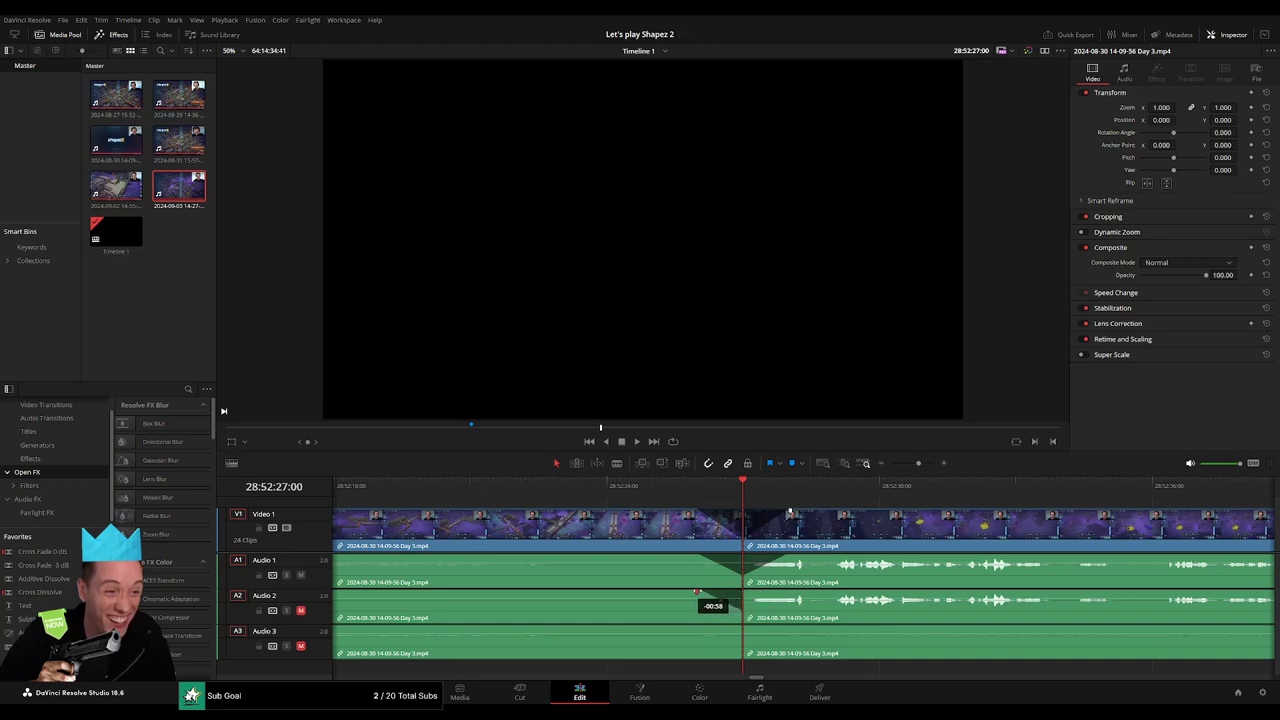
drag(749, 595, 794, 592)
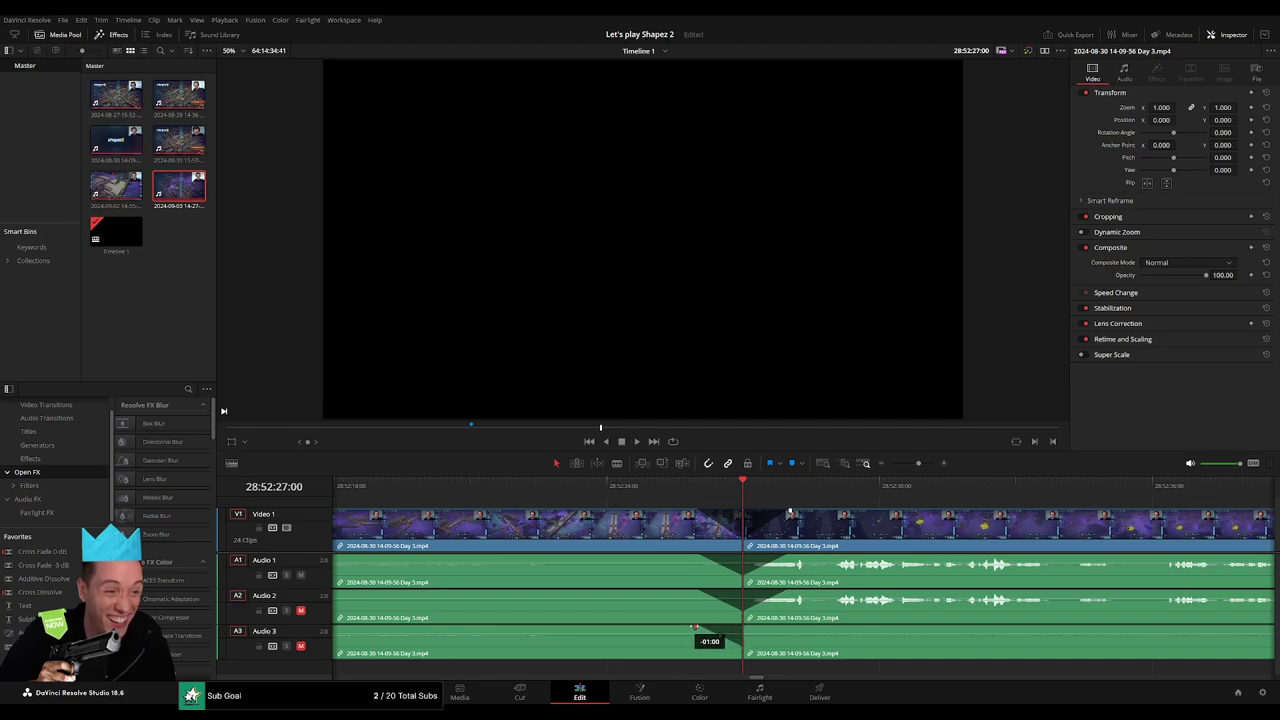
drag(744, 627, 785, 626)
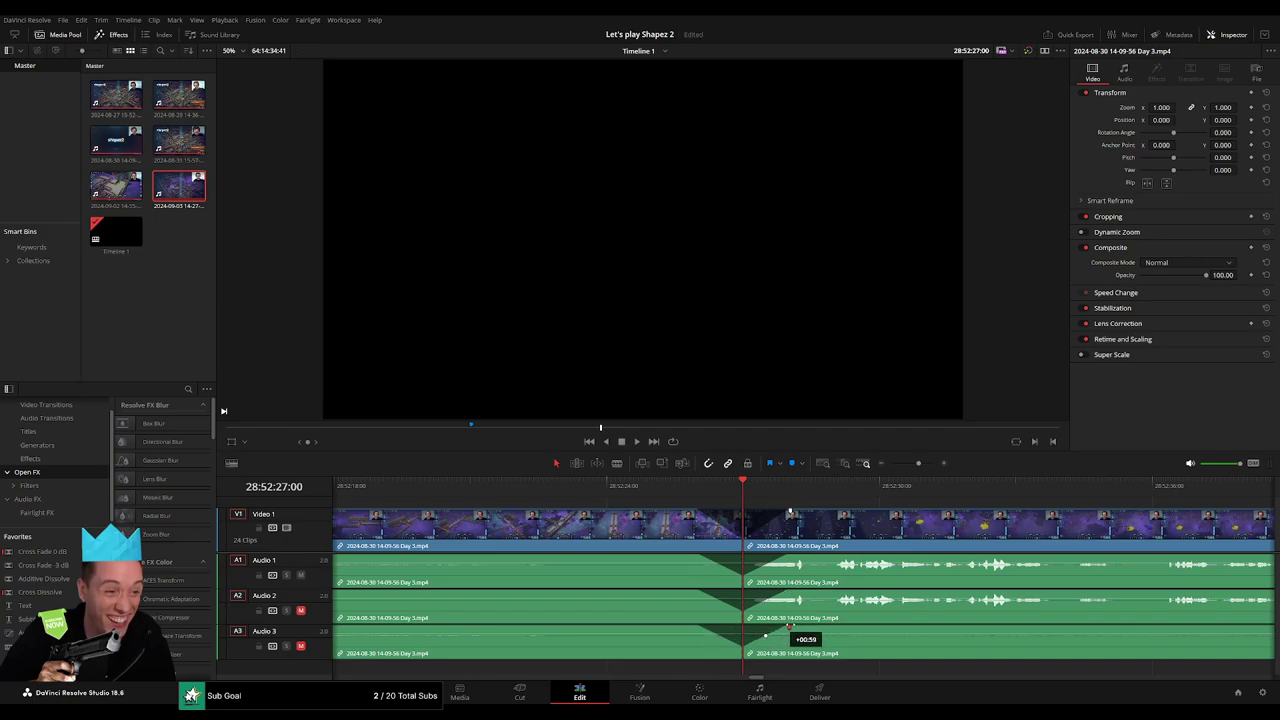
scroll(741, 530, down, 2)
Park the playhead exactly at 30:00:00:00
scroll(741, 530, down, 2)
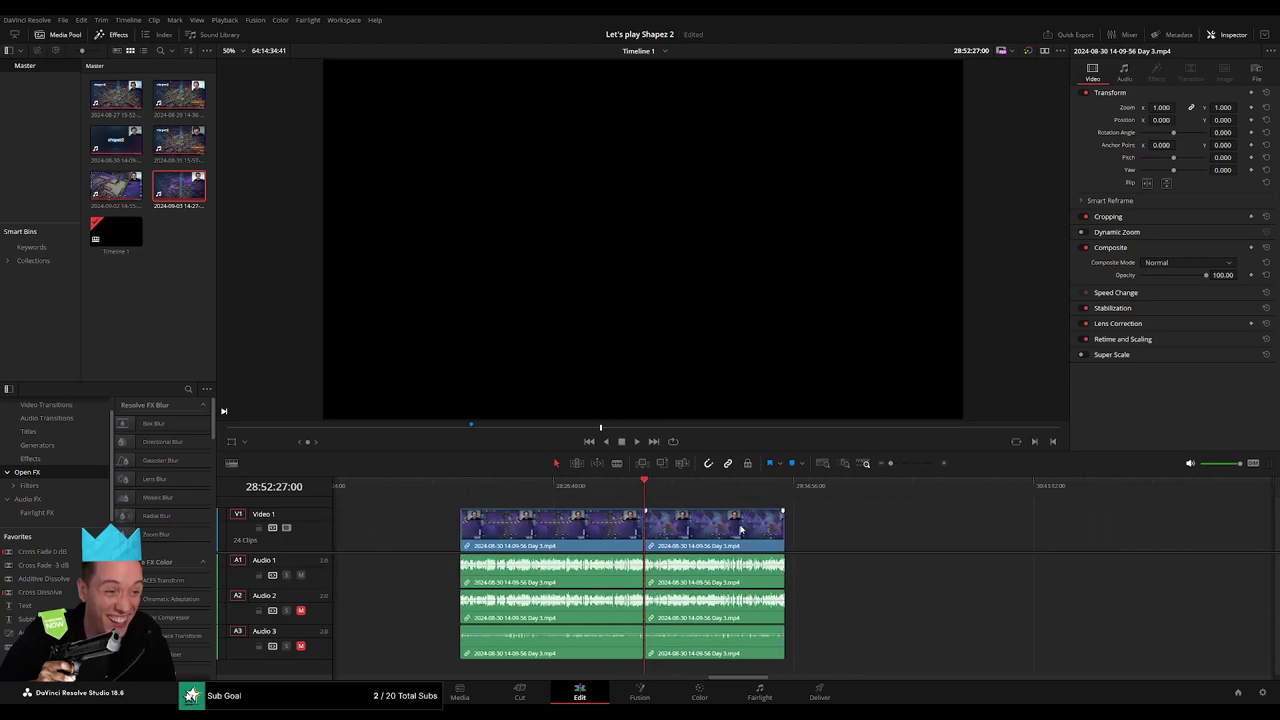
click(469, 498)
key(ctrl+z)
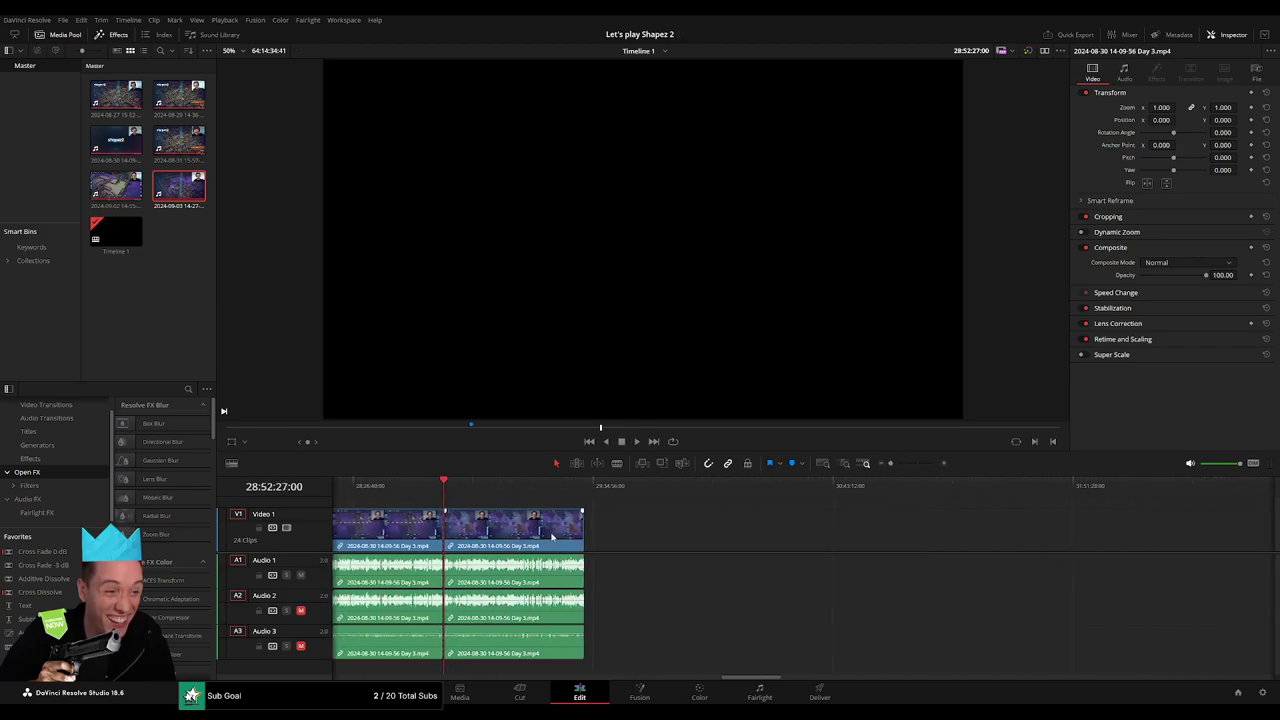
click(659, 542)
key(ctrl+shift+a)
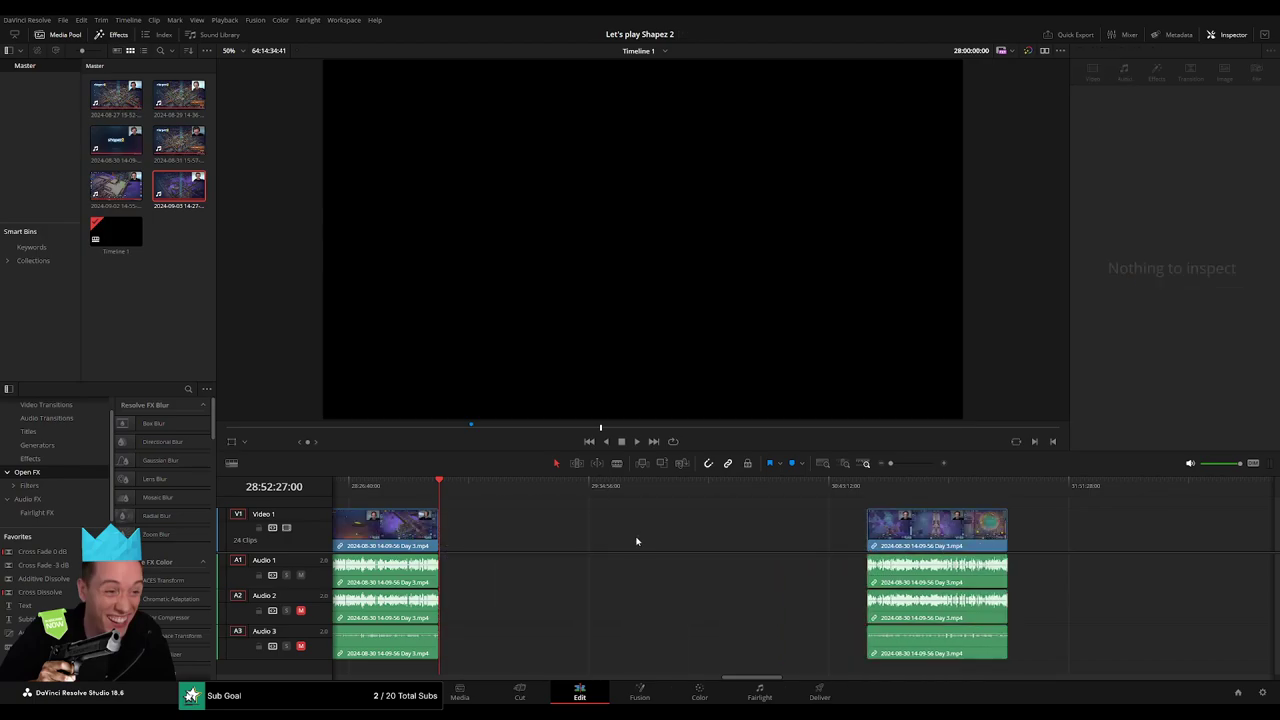
drag(571, 489, 679, 500)
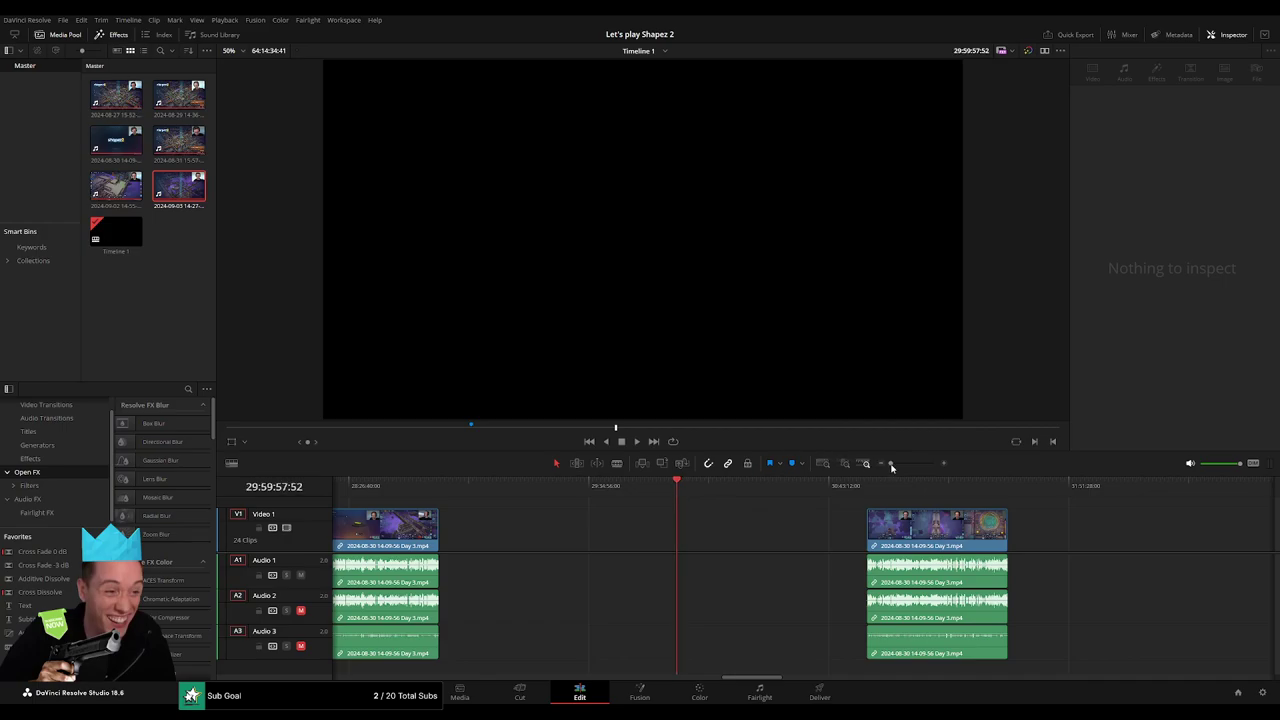
drag(892, 467, 902, 467)
click(820, 494)
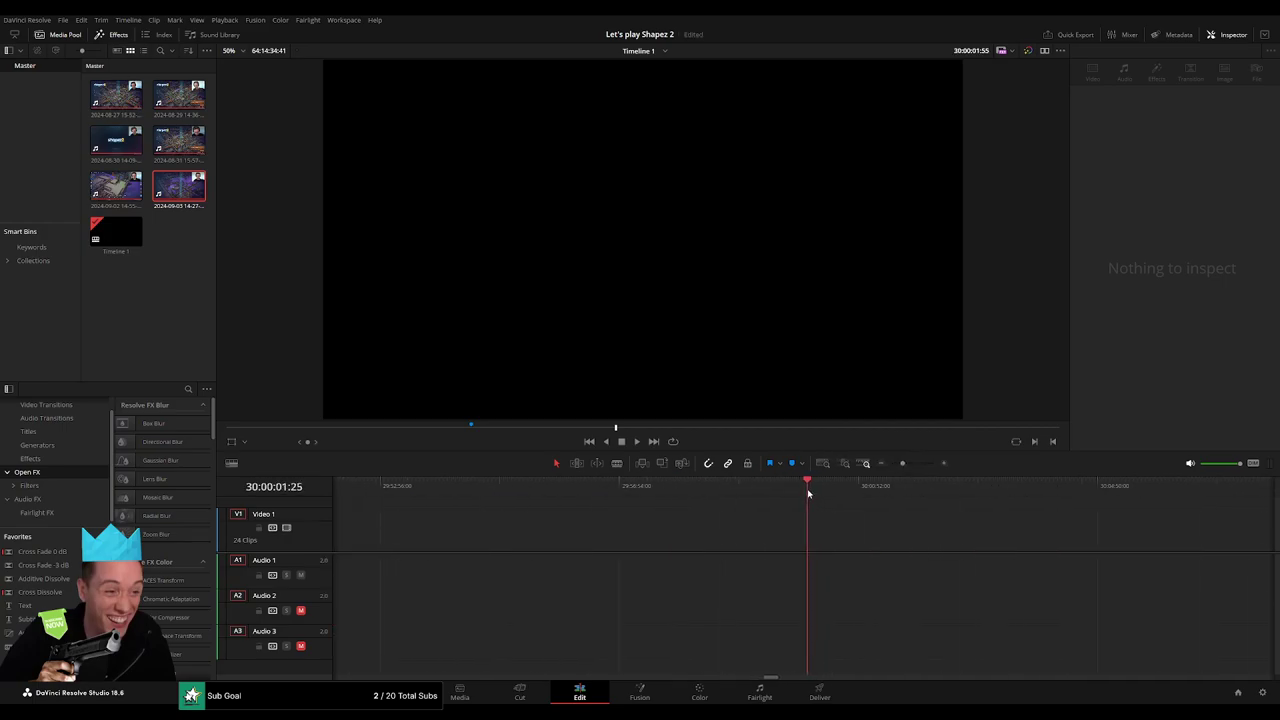
click(805, 493)
Snap the final Day 3 clip so it starts at 30:00:00:00
drag(909, 464, 890, 464)
scroll(800, 560, right, 5)
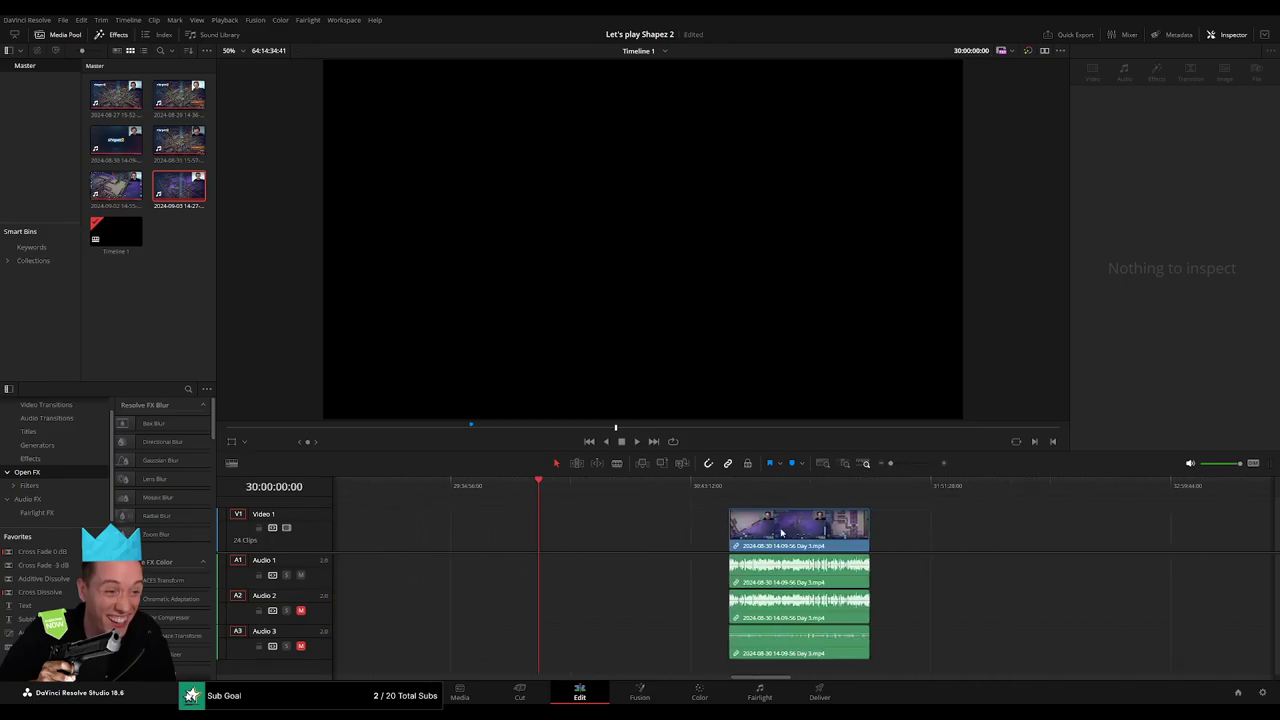
drag(777, 535, 587, 535)
scroll(857, 527, right, 10)
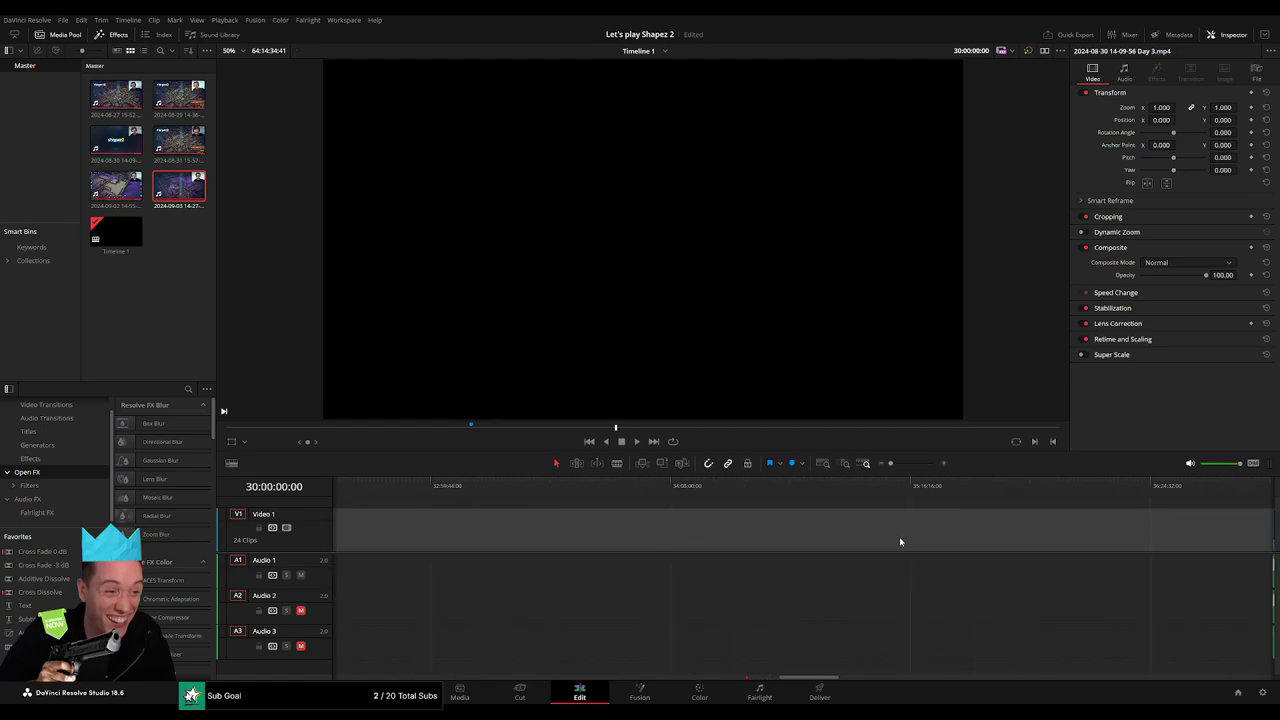
scroll(899, 536, right, 3)
Move the Day 4 clip left so it butts against the end of Day 3
drag(1042, 532, 795, 540)
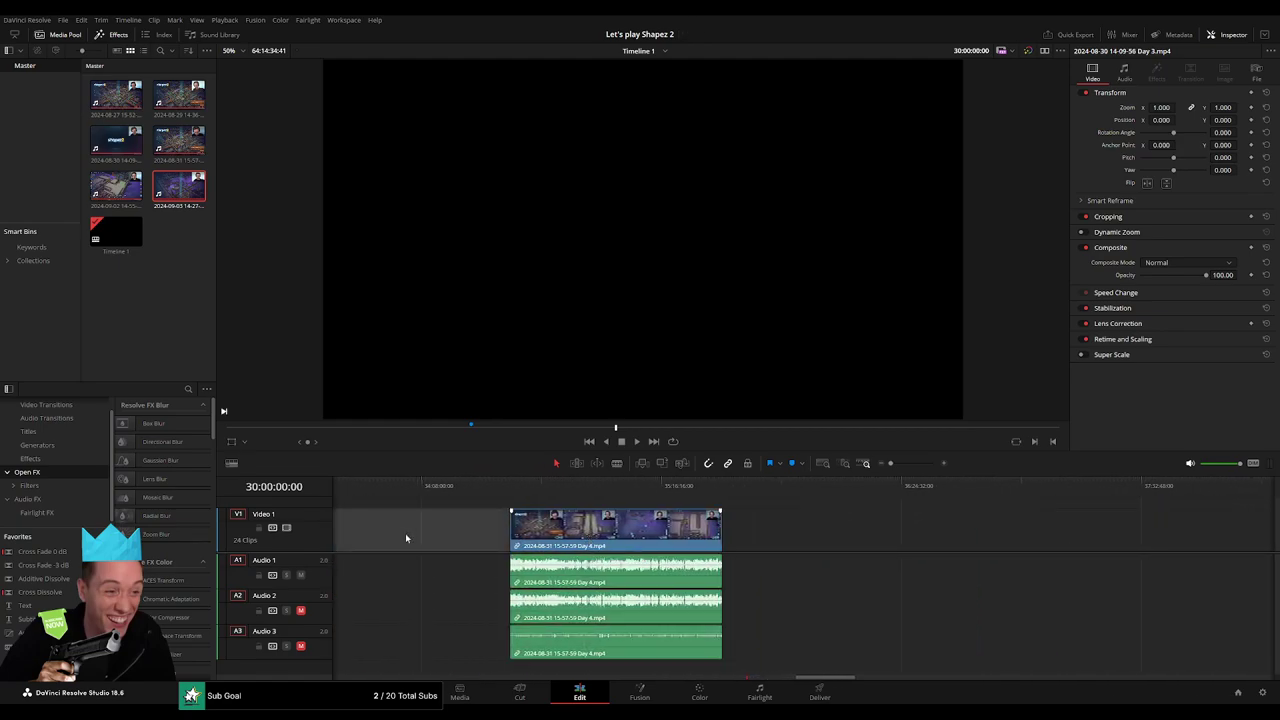
scroll(776, 531, left, 2)
drag(1223, 530, 432, 532)
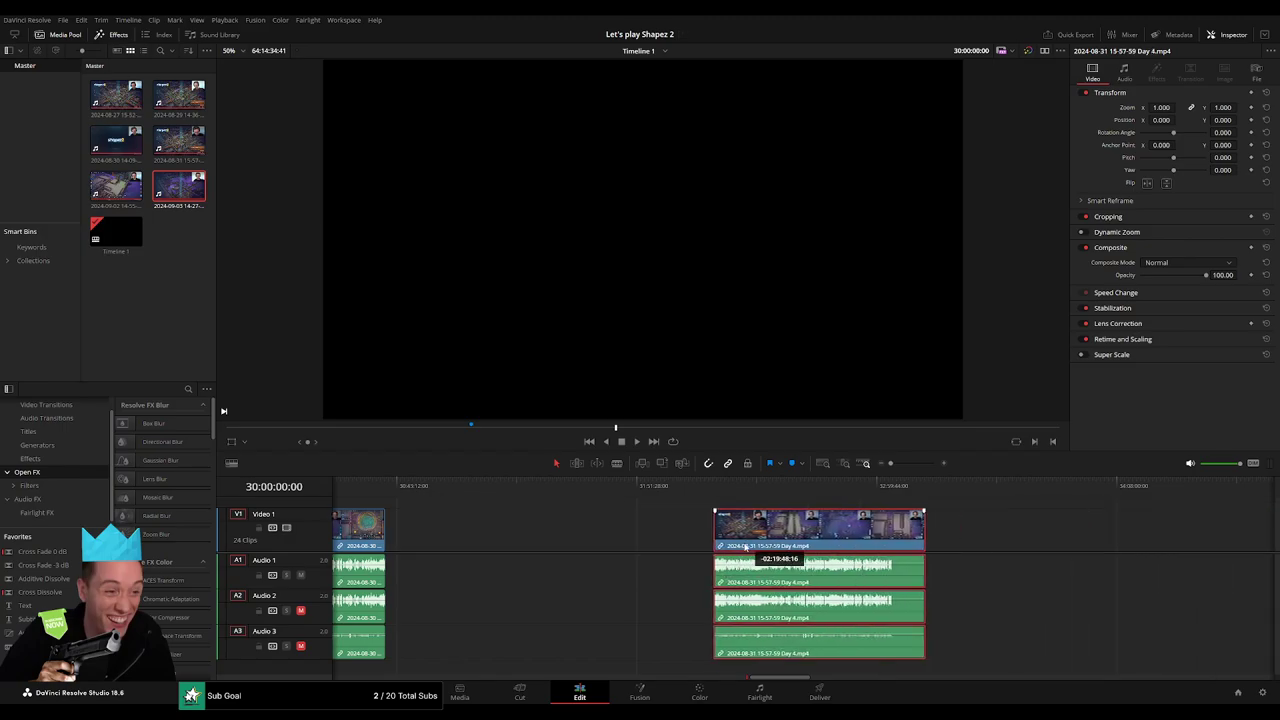
scroll(740, 532, left, 5)
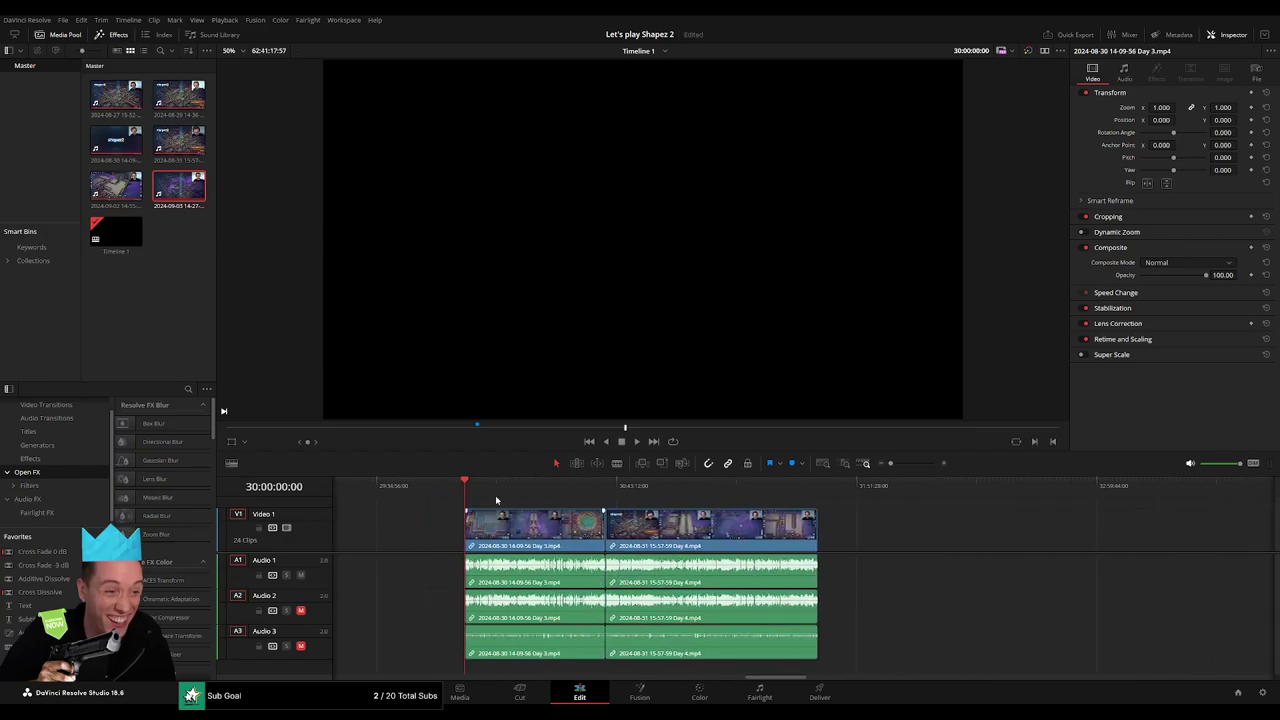
drag(495, 497, 596, 497)
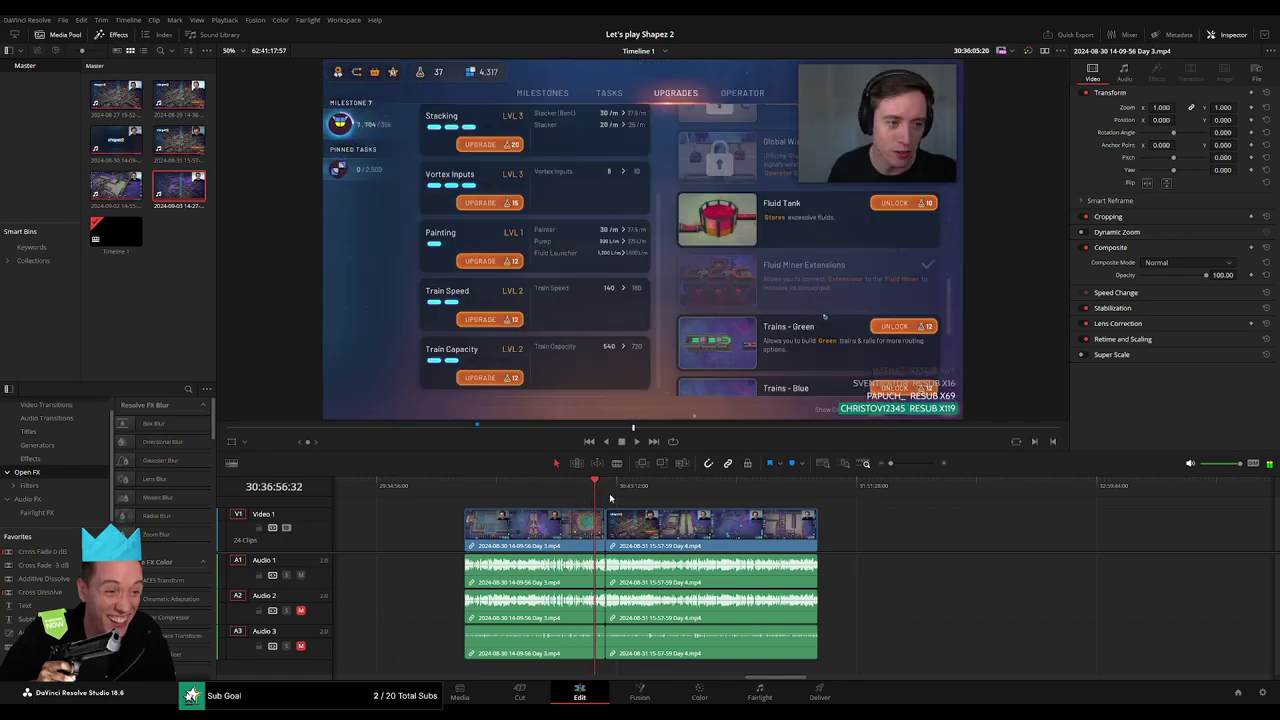
Play across the Day 3/Day 4 join, adjust the edit, and zoom out to both clips
scroll(610, 497, up, 10)
drag(880, 486, 1008, 510)
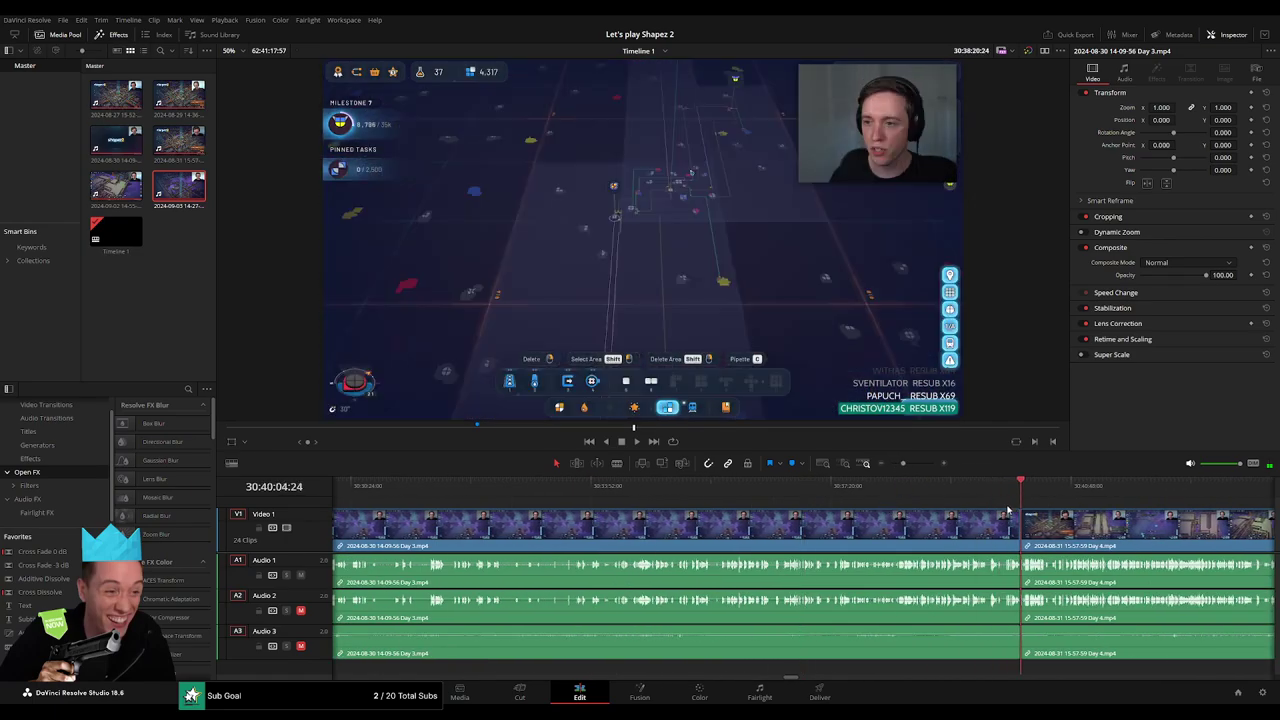
scroll(1024, 530, up, 3)
key(space)
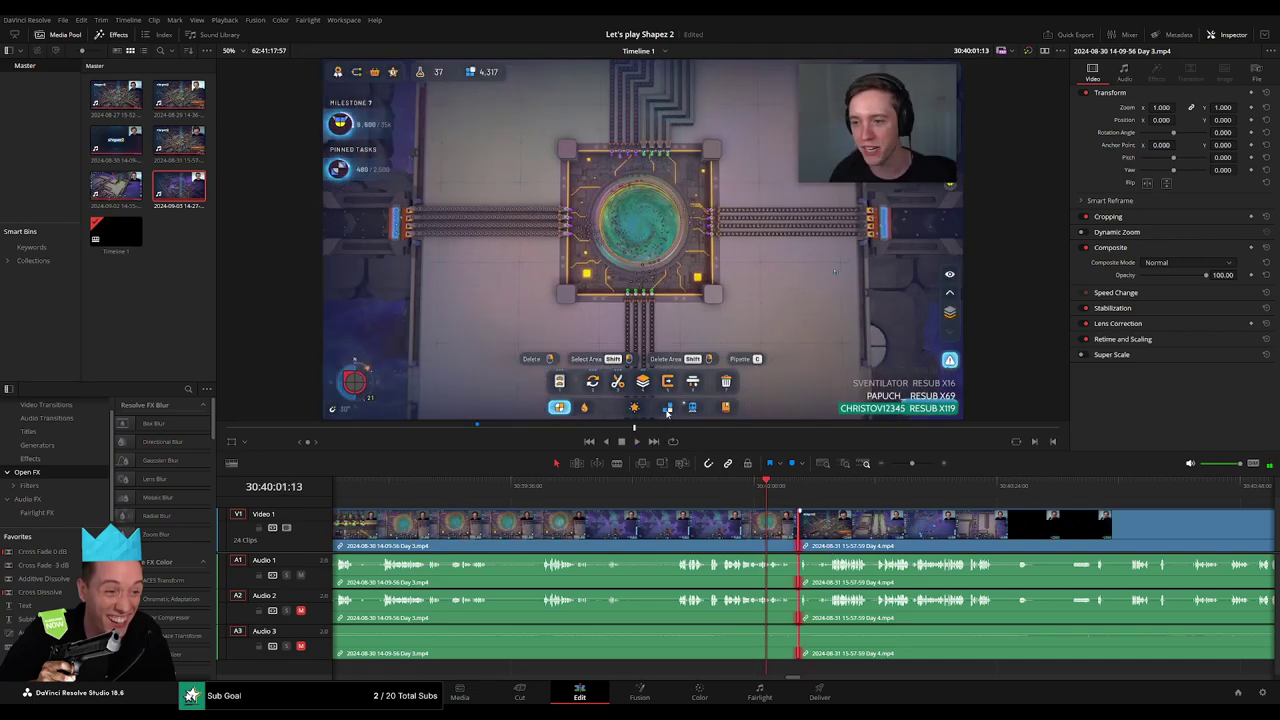
drag(798, 530, 868, 525)
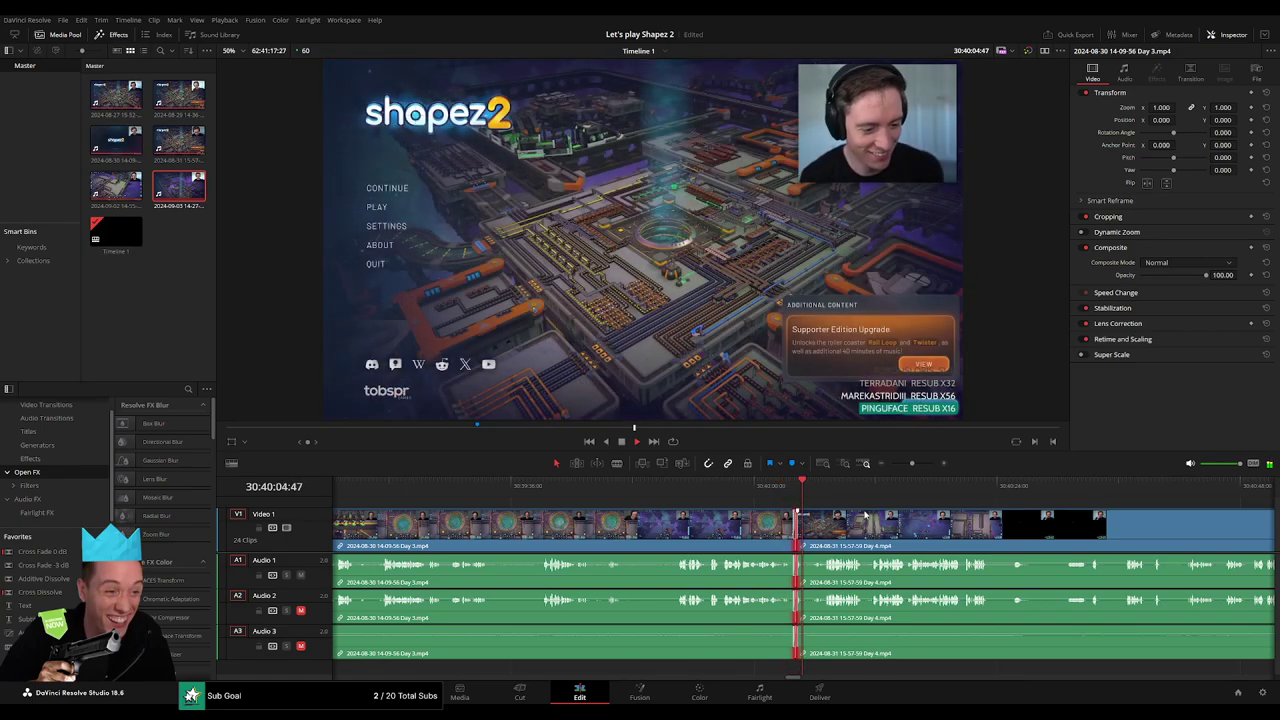
scroll(790, 515, right, 3)
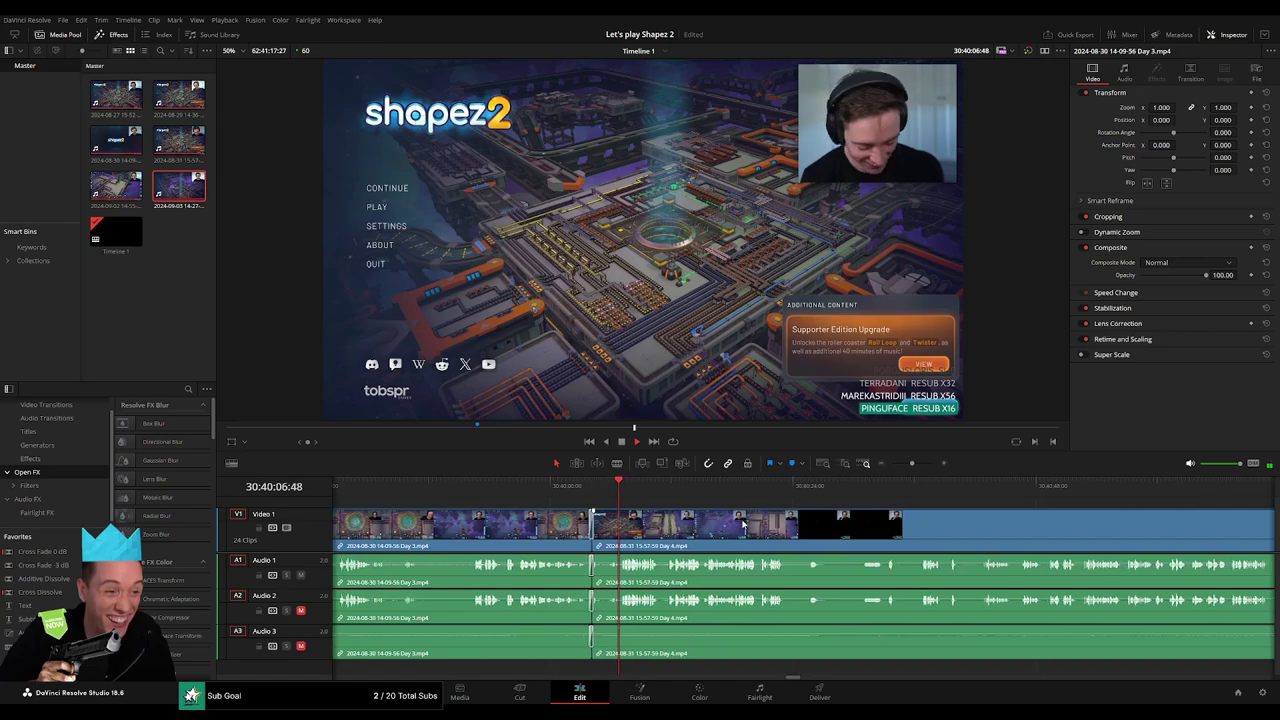
click(881, 468)
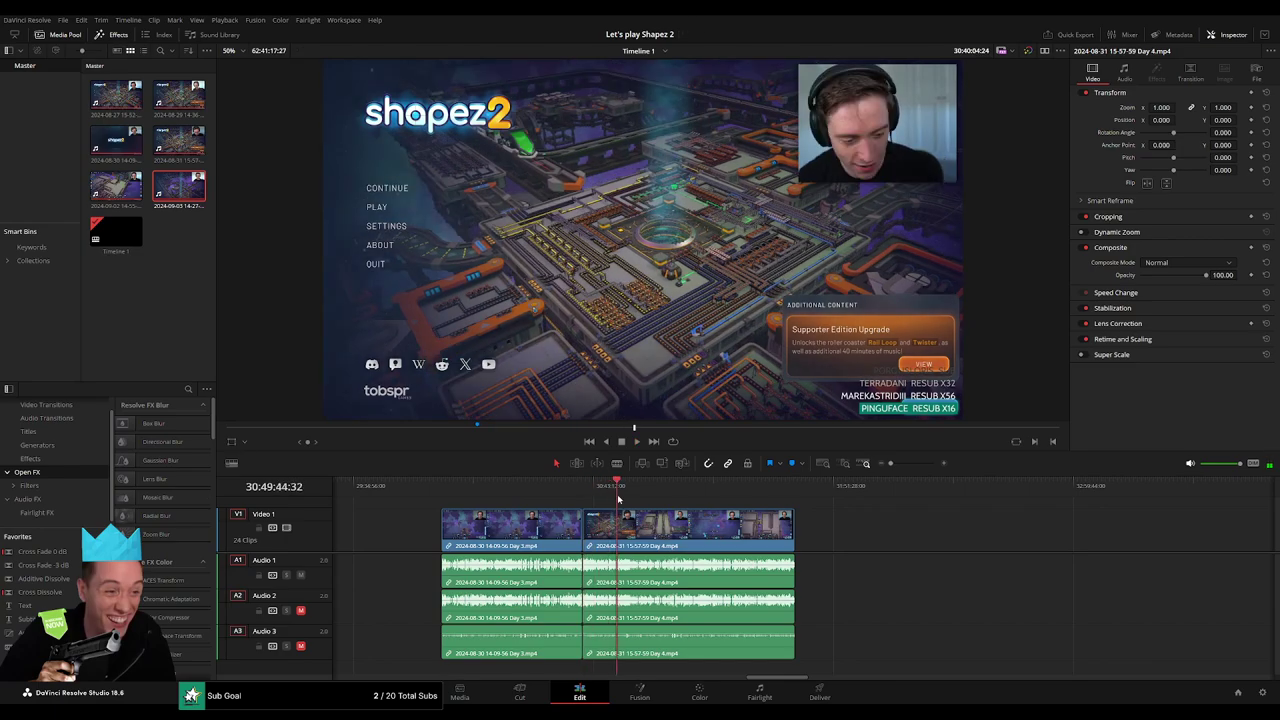
Split the Day 4 clip at 30:52:01:00 and fade the video out before the cut
drag(589, 494, 625, 492)
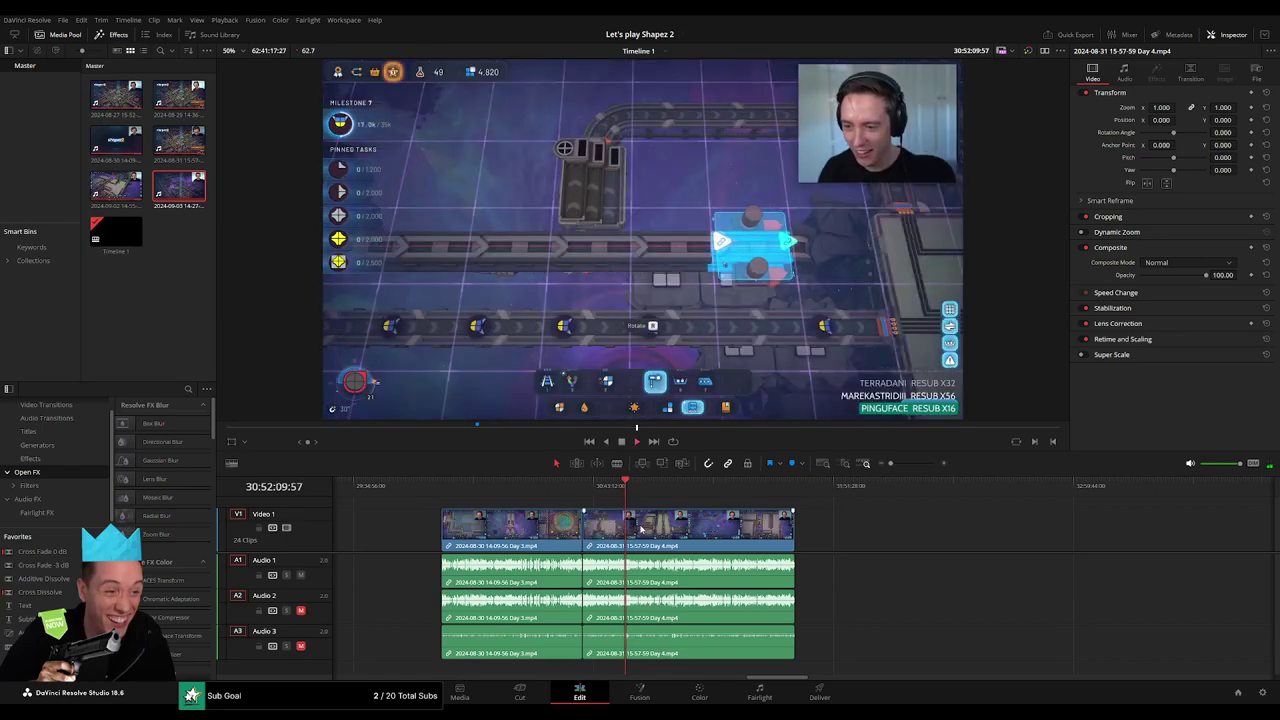
scroll(641, 530, up, 5)
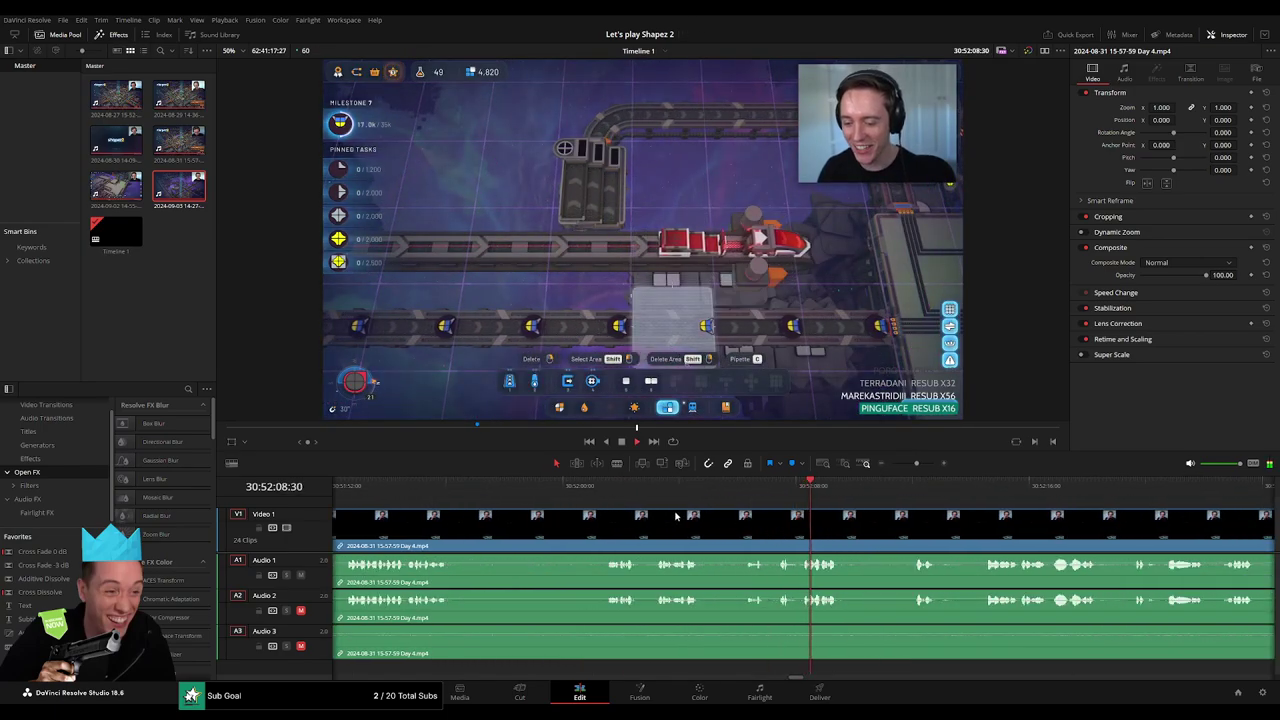
scroll(700, 525, up, 1)
click(608, 488)
scroll(700, 505, up, 1)
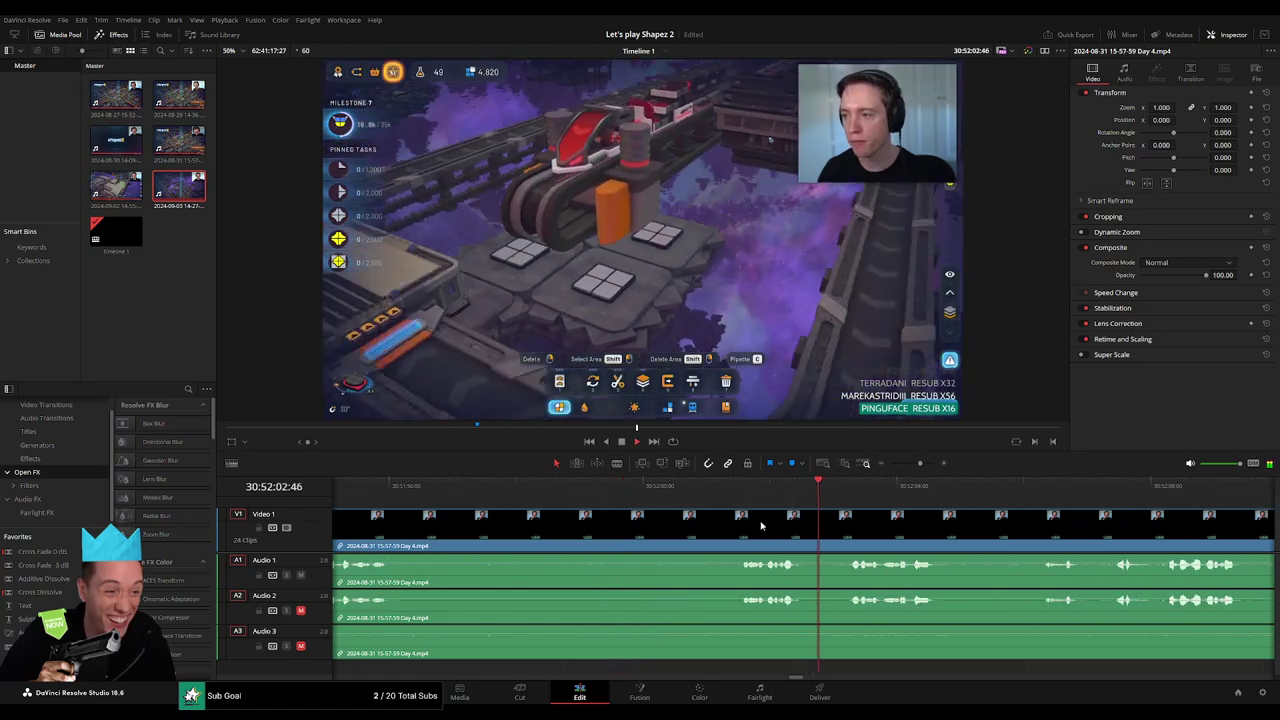
click(742, 490)
mouse_move(740, 490)
mouse_down()
mouse_move(693, 510)
mouse_move(749, 513)
mouse_up()
key(ctrl+b)
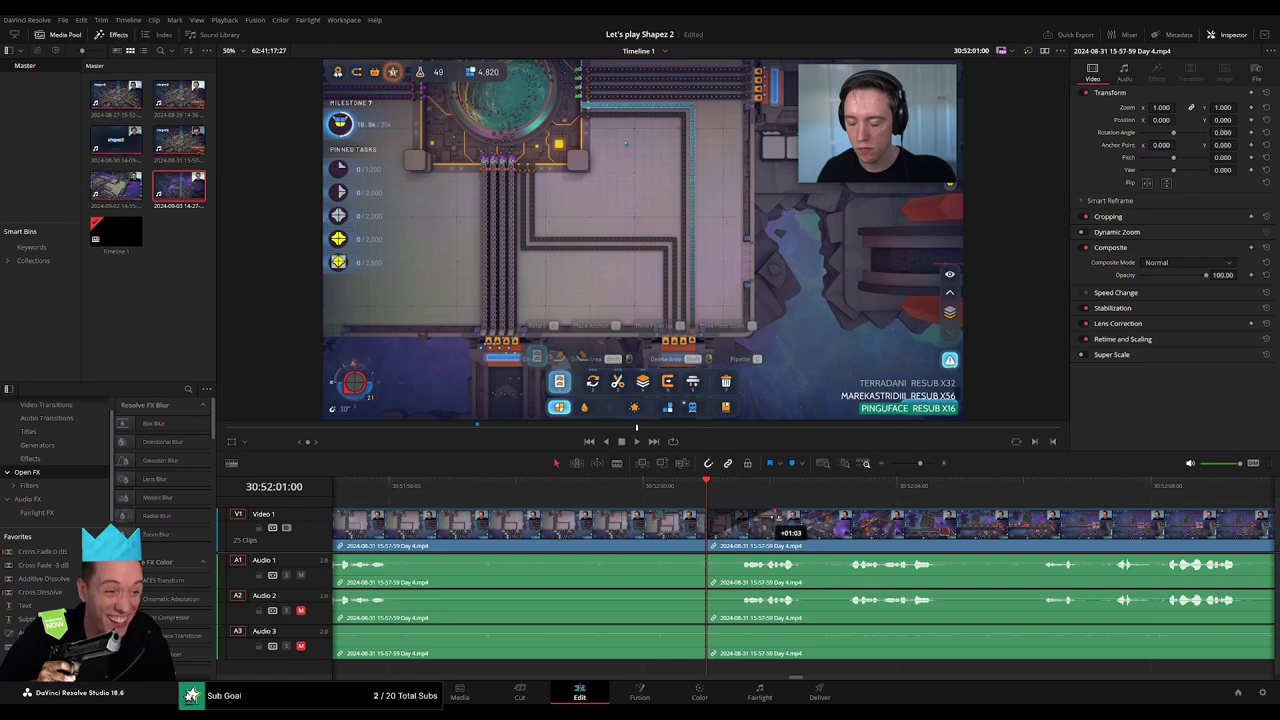
drag(770, 518, 701, 513)
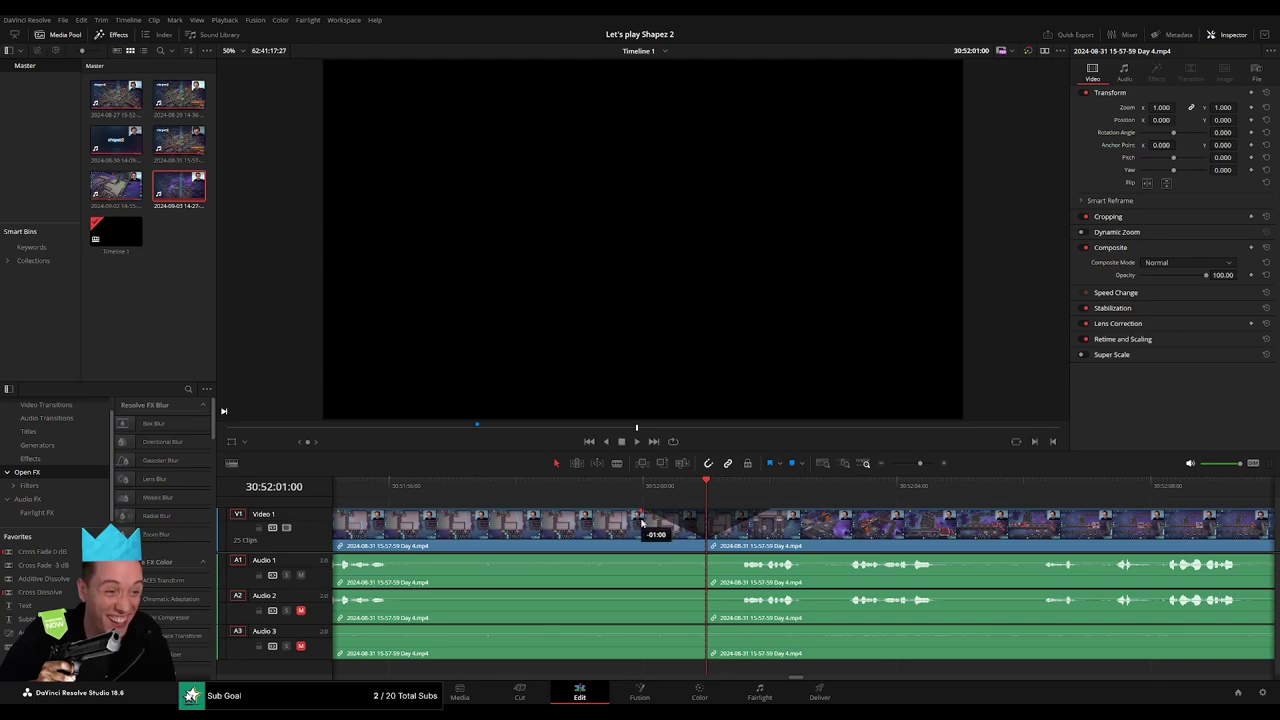
Fade Audio 1, 2 and 3 out and back in around the 30:52:01:00 cut
drag(706, 556, 646, 557)
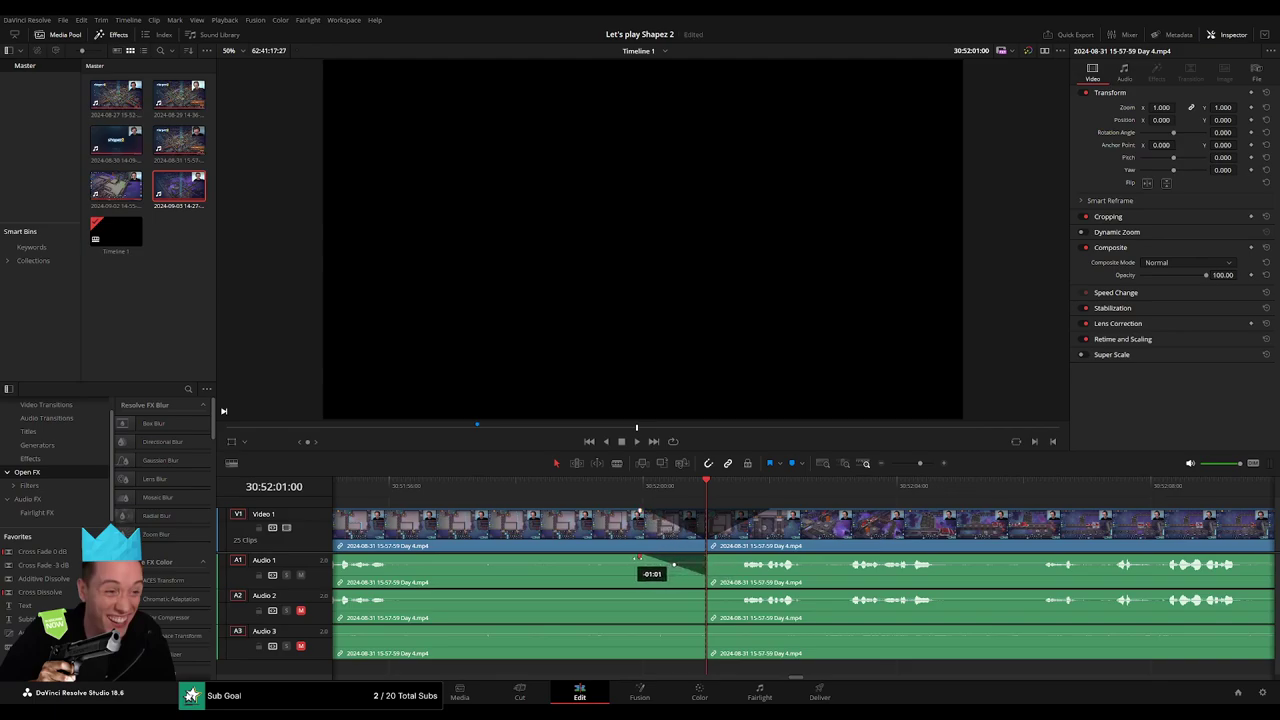
drag(714, 557, 755, 556)
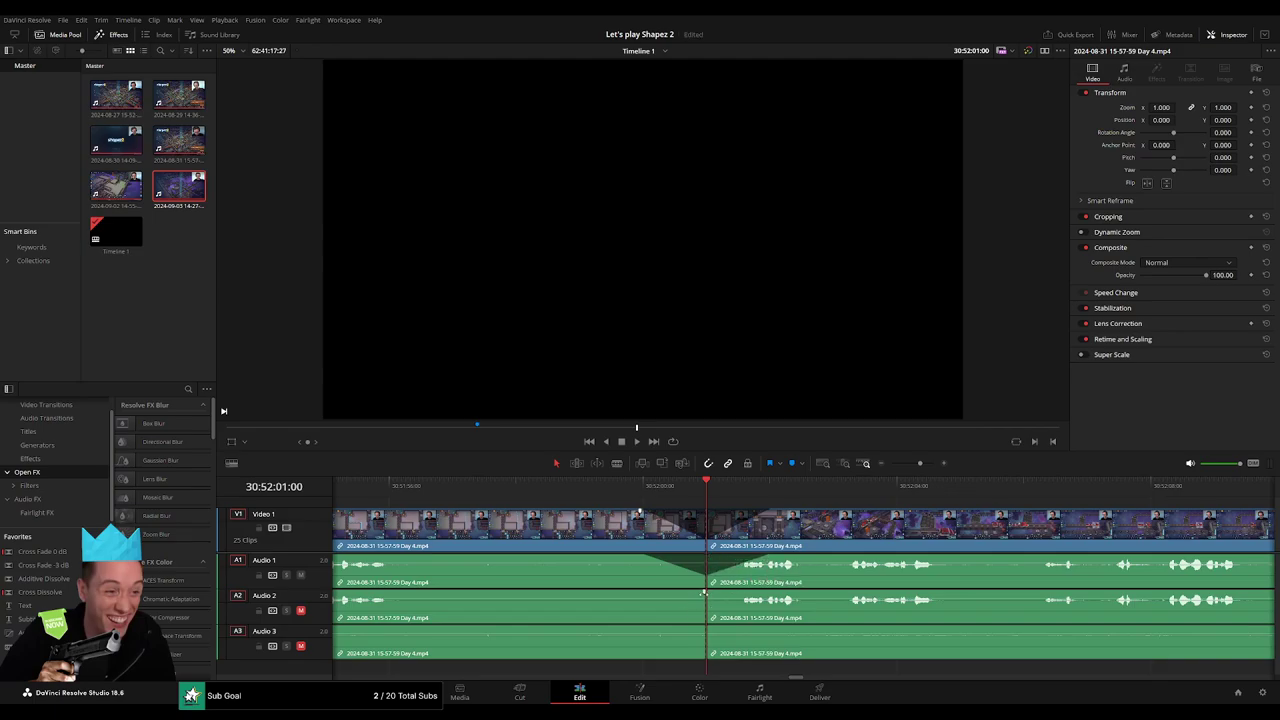
mouse_move(704, 593)
mouse_down()
mouse_move(650, 592)
mouse_move(756, 592)
mouse_up()
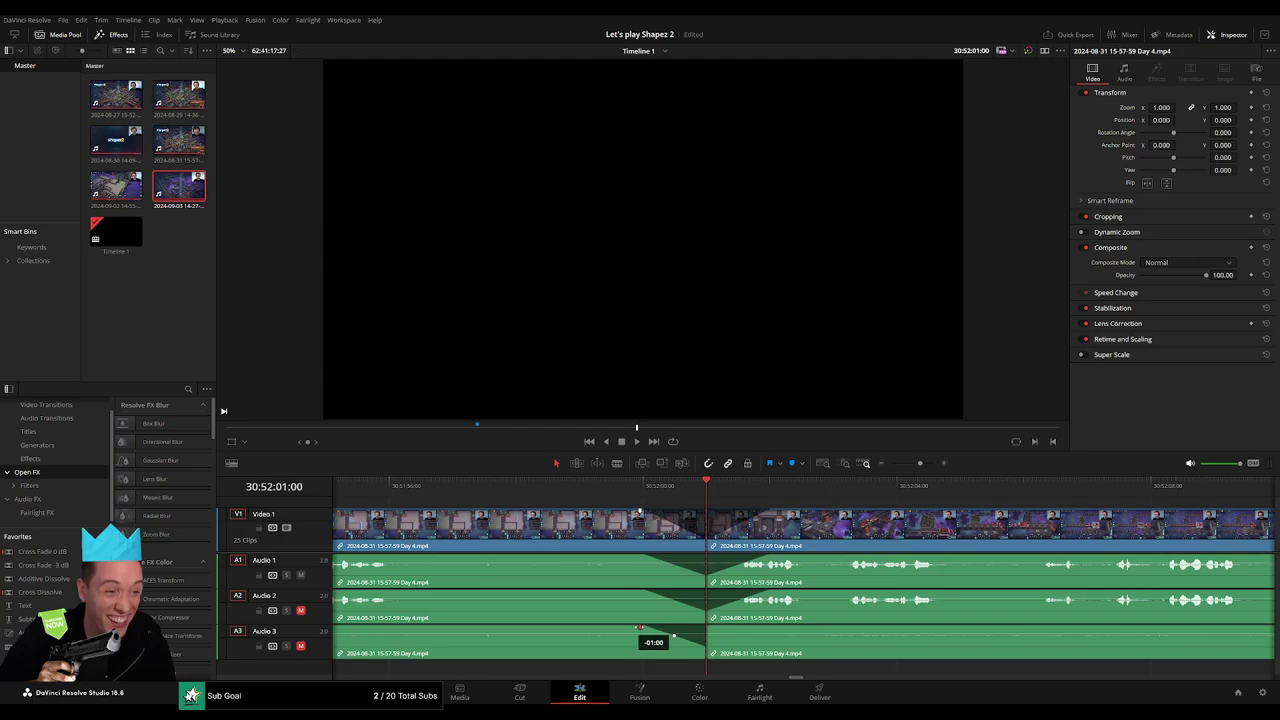
drag(710, 634, 764, 632)
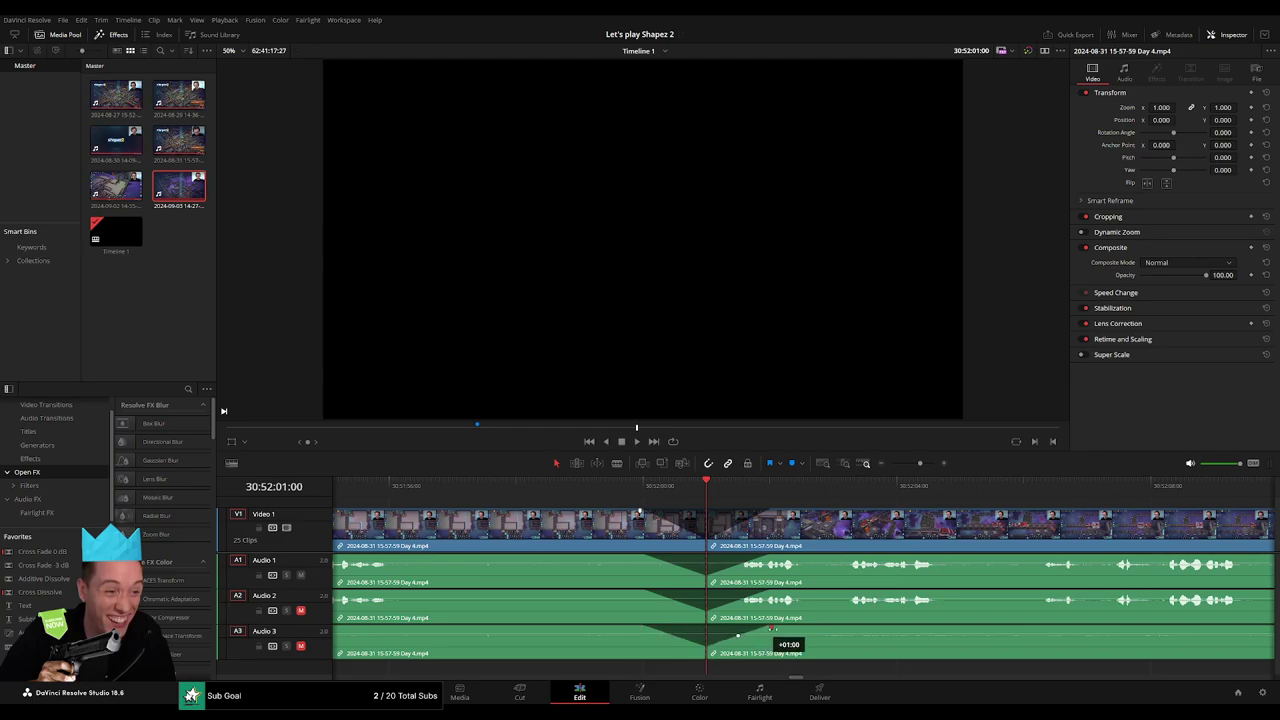
Drag the later Day 4 piece further right along the timeline
scroll(933, 512, down, 5)
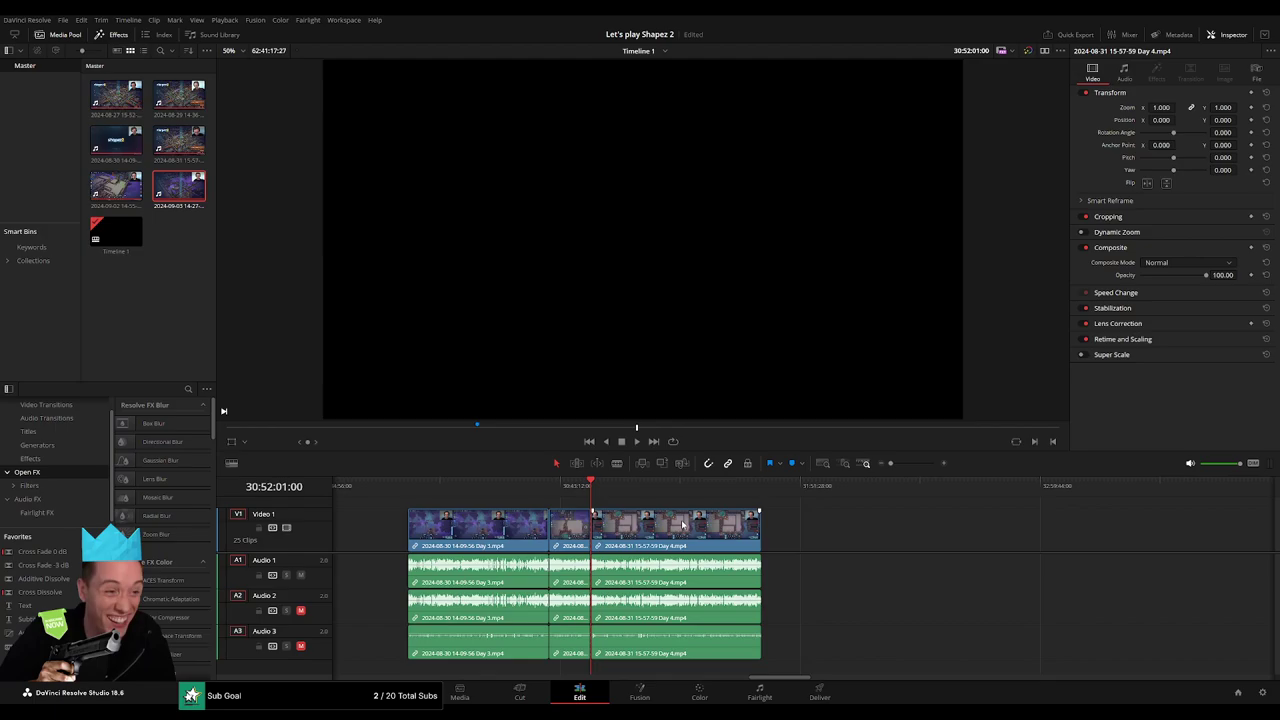
key(Home)
click(585, 485)
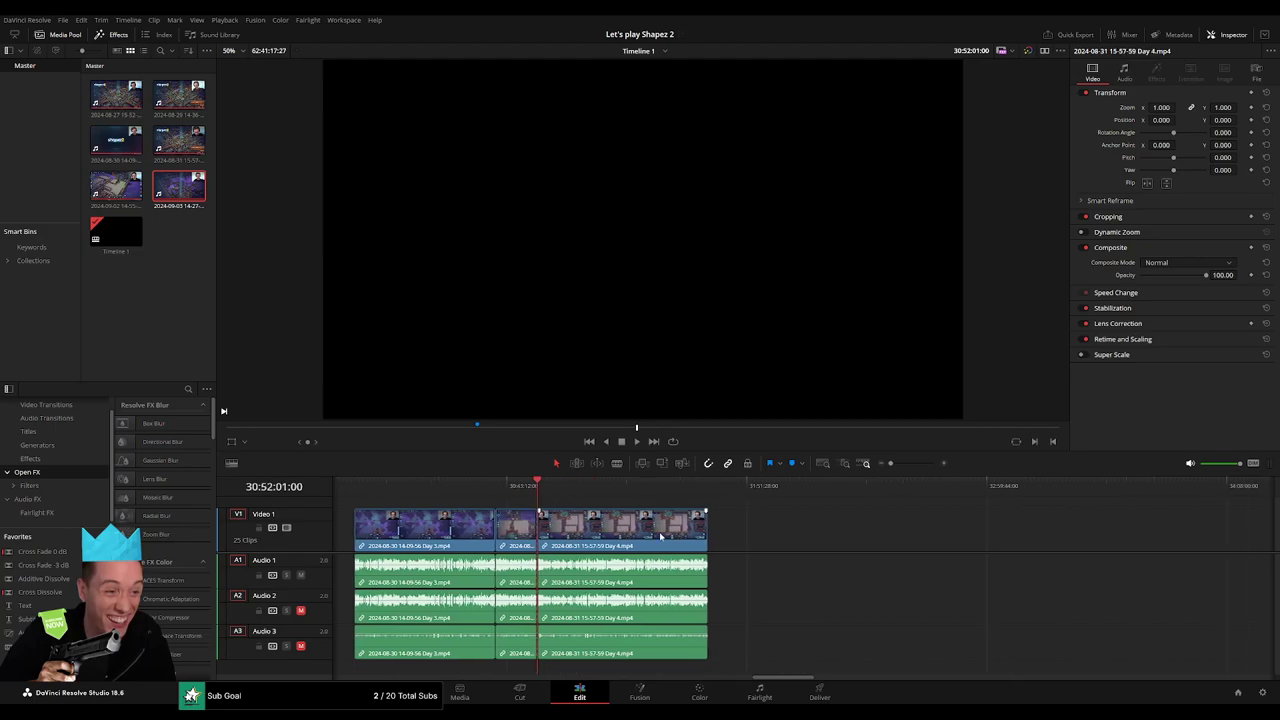
drag(492, 527, 967, 527)
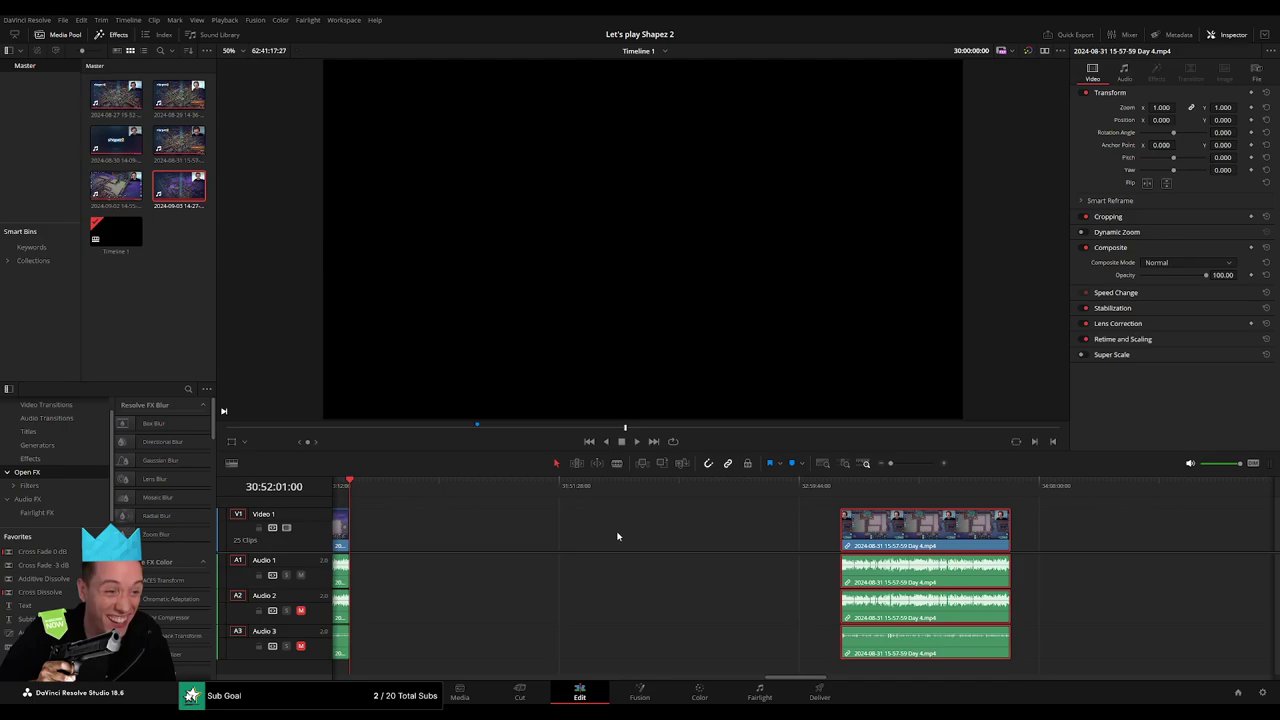
click(587, 533)
key(Home)
click(558, 488)
Shift the later Day 4 piece earlier so it starts at 32:00:00:00
drag(558, 491, 588, 496)
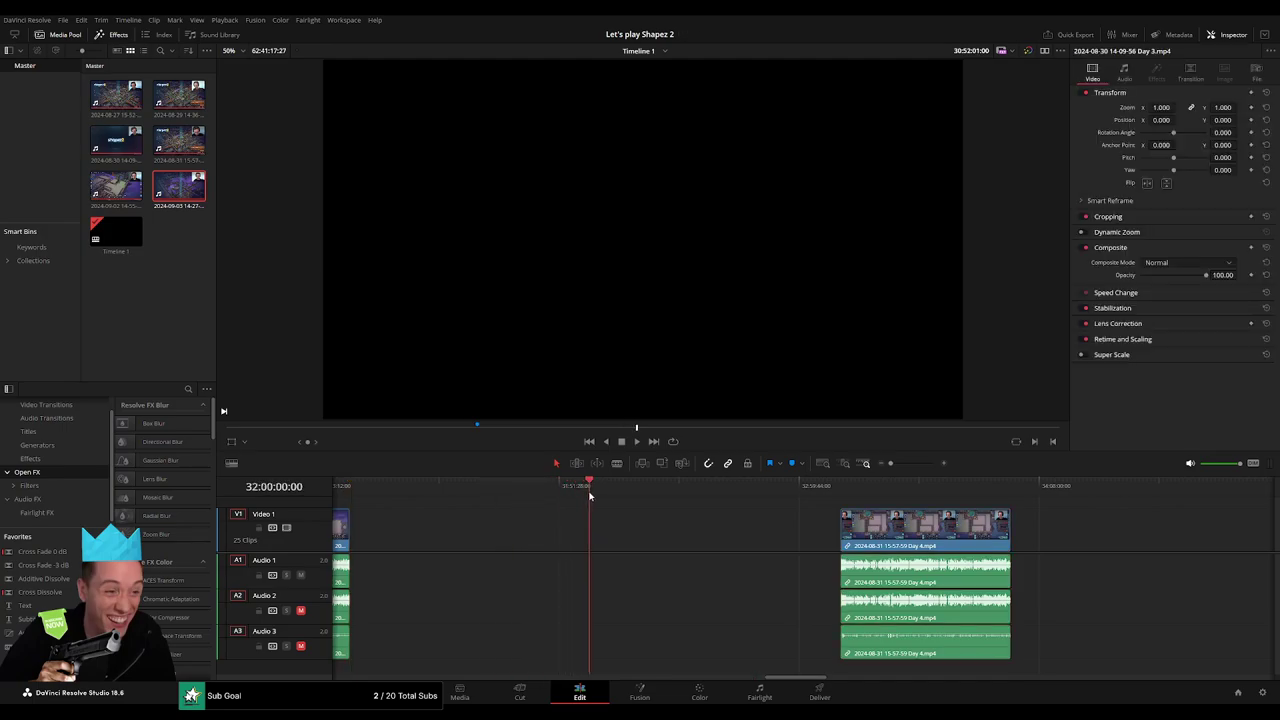
drag(888, 533, 635, 533)
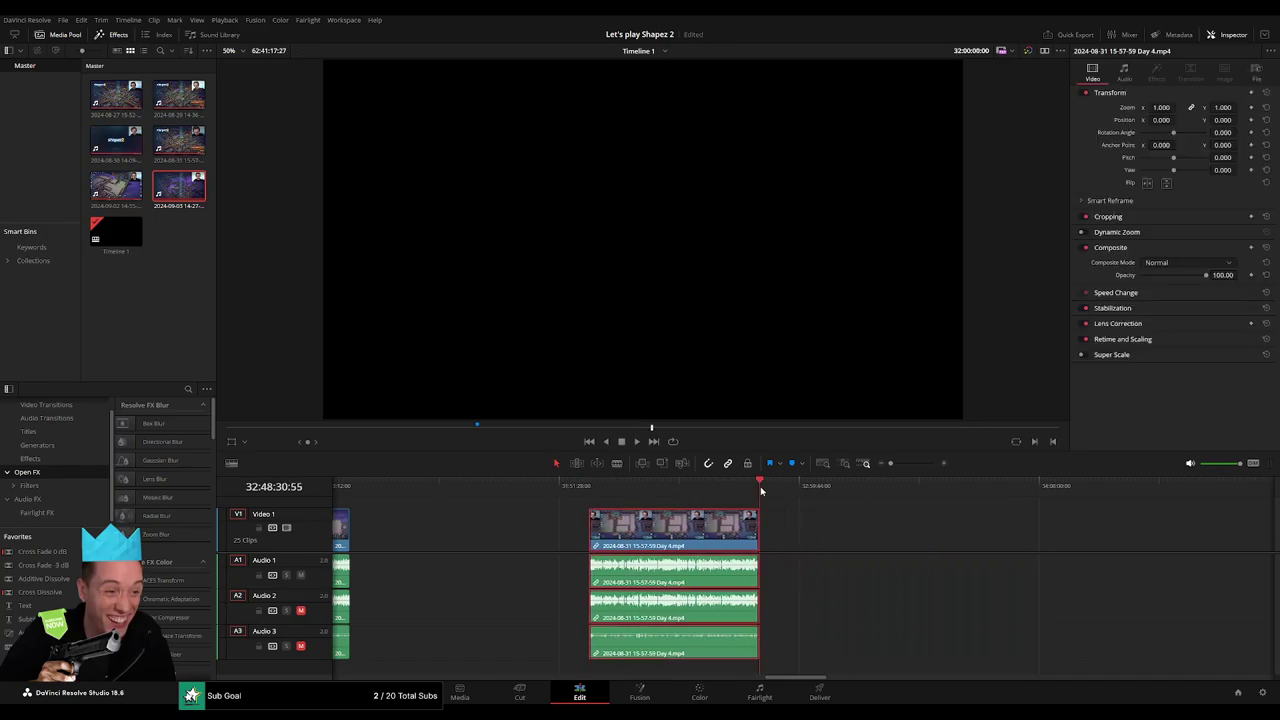
click(1017, 532)
Drag the Day 5 clip left against the Day 4 piece, then return to the earlier timeline
scroll(960, 538, right, 5)
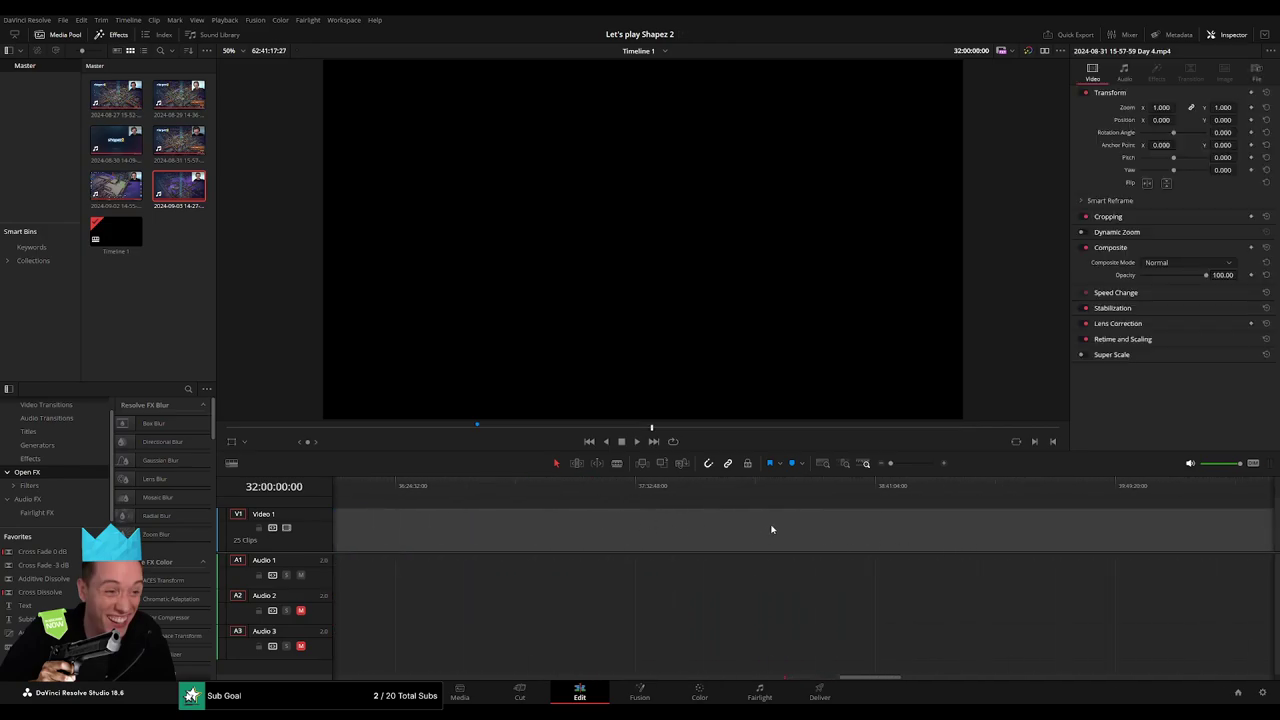
scroll(640, 543, right, 2)
scroll(888, 537, right, 2)
scroll(671, 543, right, 2)
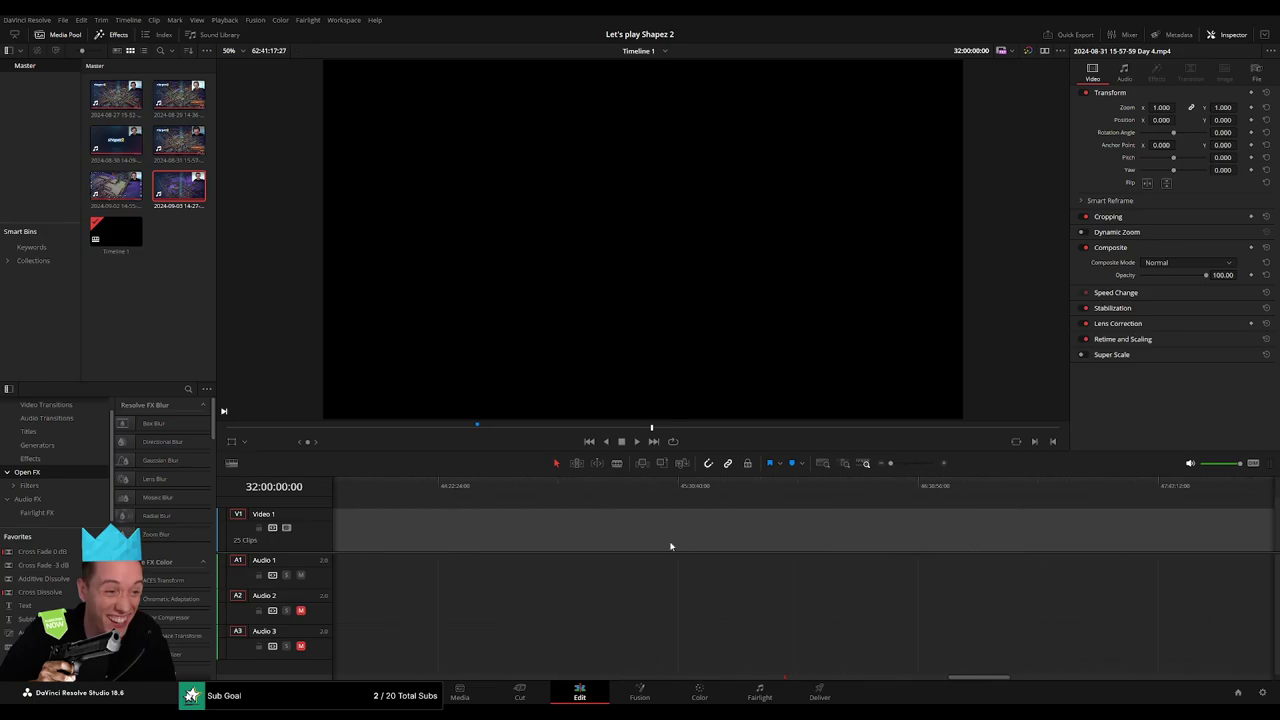
scroll(941, 544, right, 2)
drag(1010, 530, 454, 553)
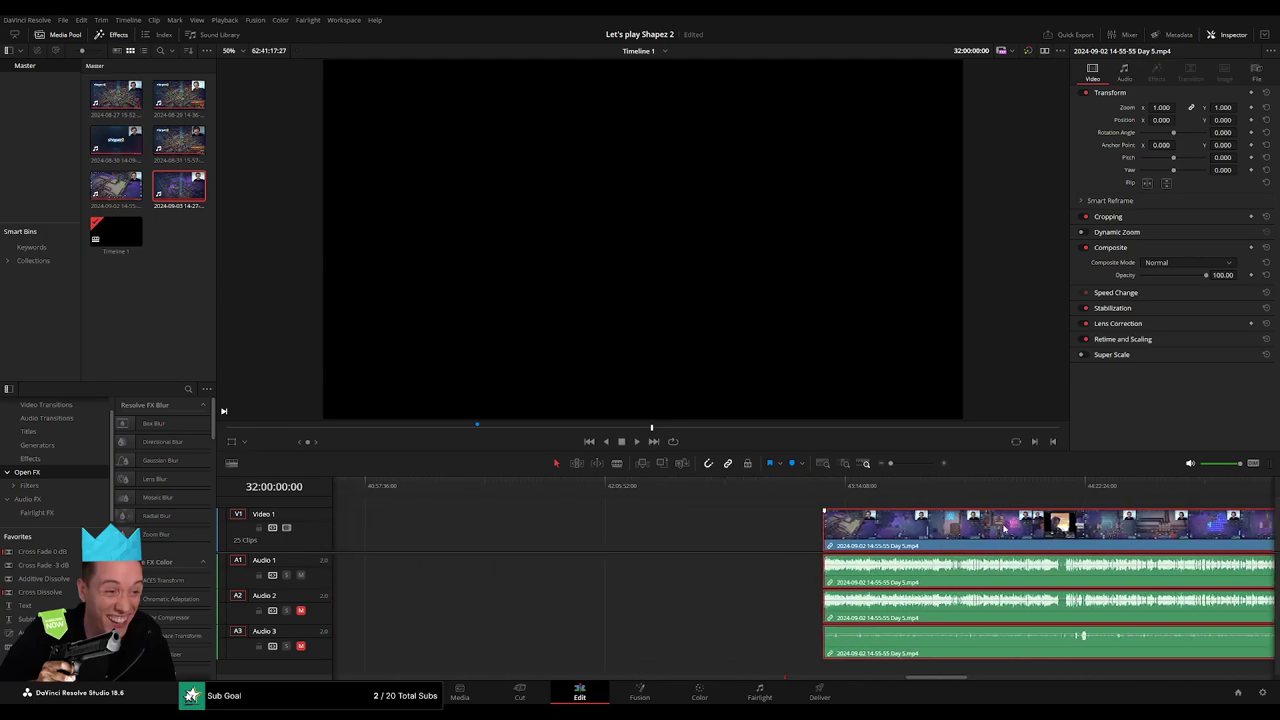
key(ctrl+z)
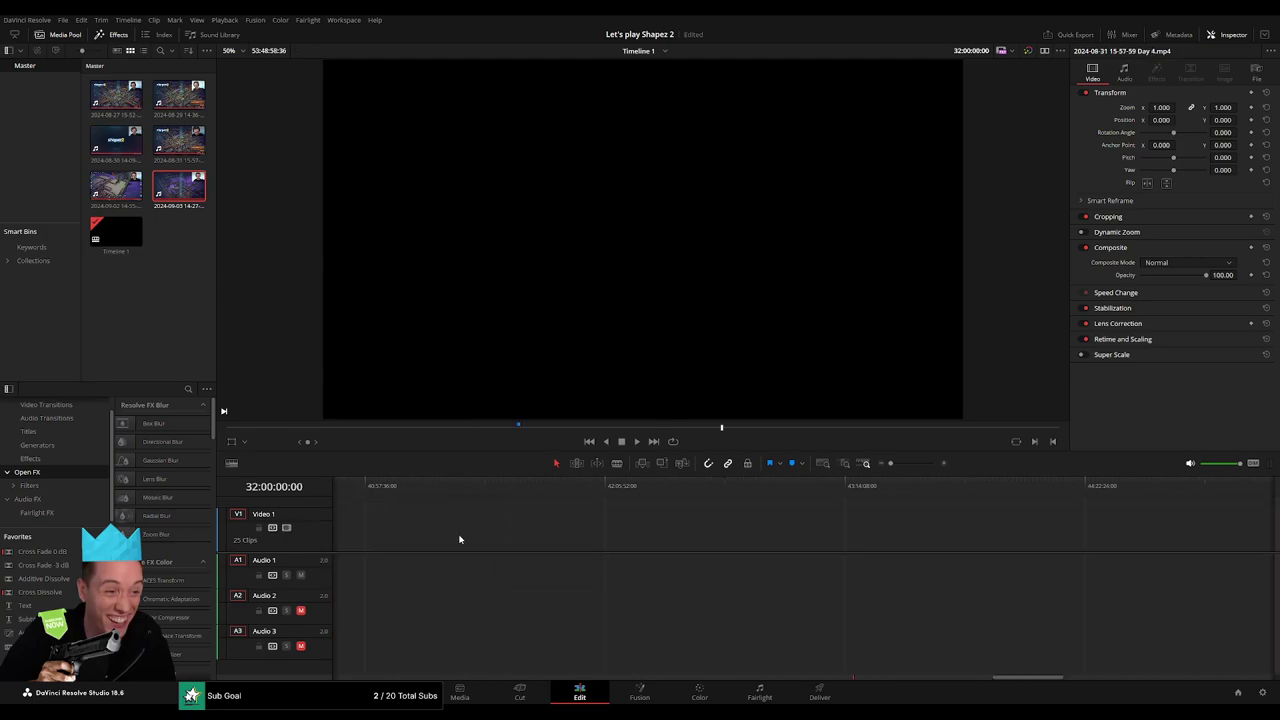
scroll(827, 540, left, 5)
scroll(800, 536, left, 5)
scroll(740, 530, left, 5)
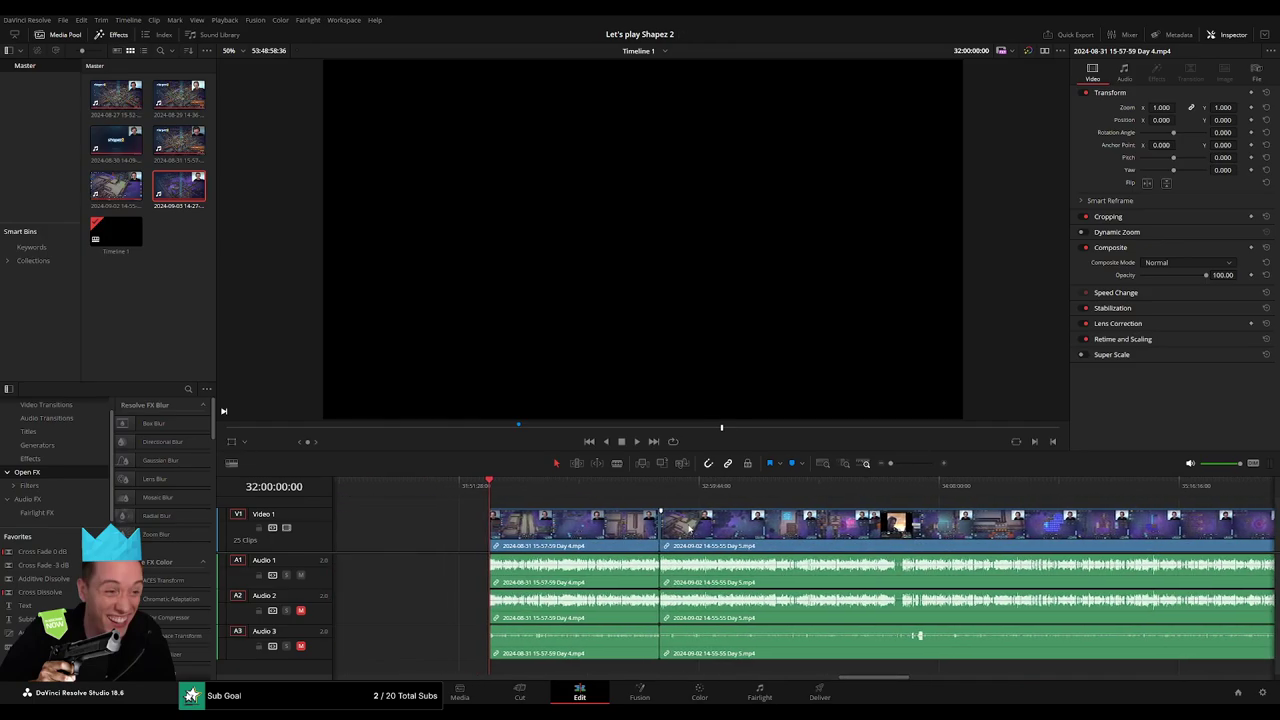
scroll(707, 528, left, 2)
Play across the Day 4–Day 5 join, stop at the pause menu, then move into Day 5
key(space)
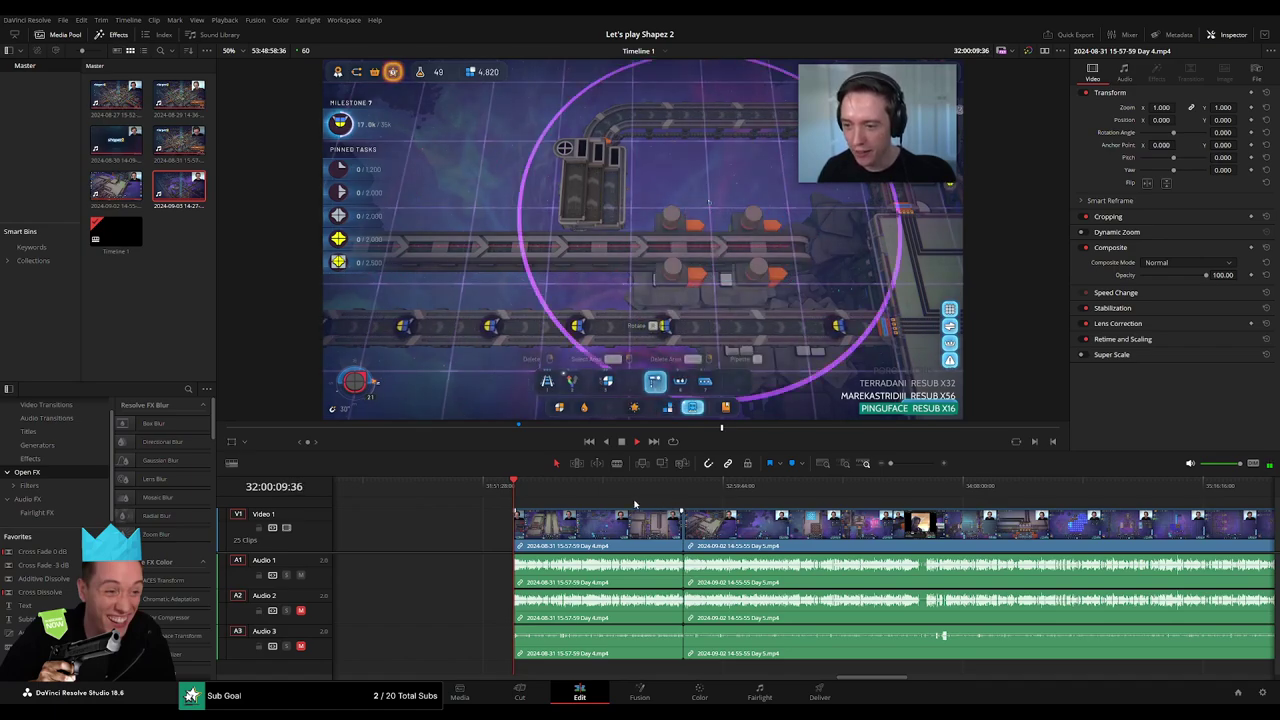
drag(598, 490, 672, 500)
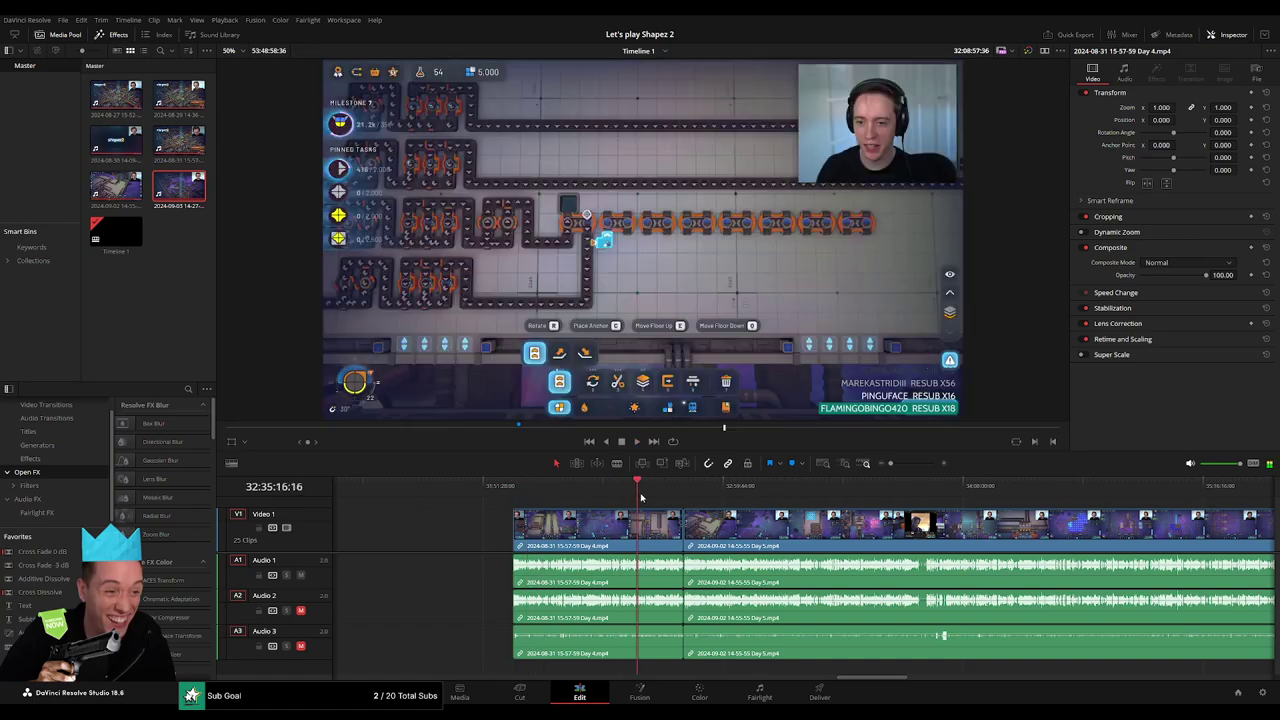
key(space)
scroll(867, 543, up, 5)
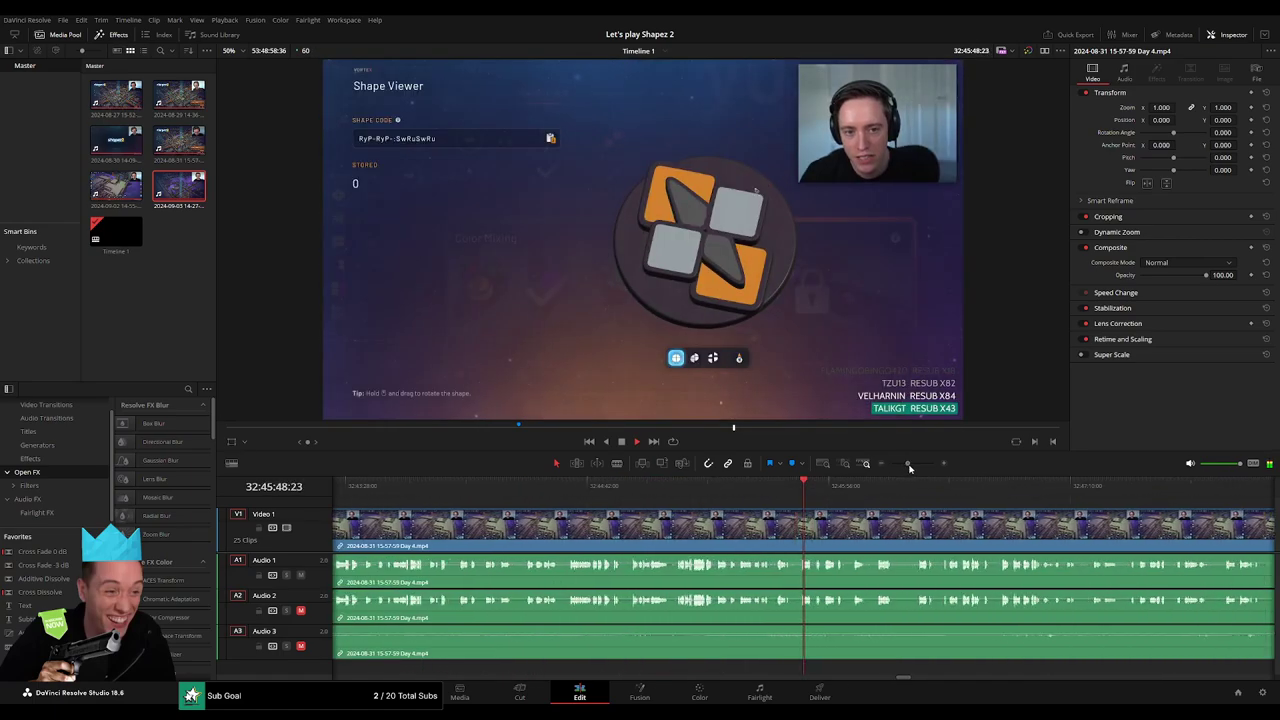
scroll(867, 543, down, 3)
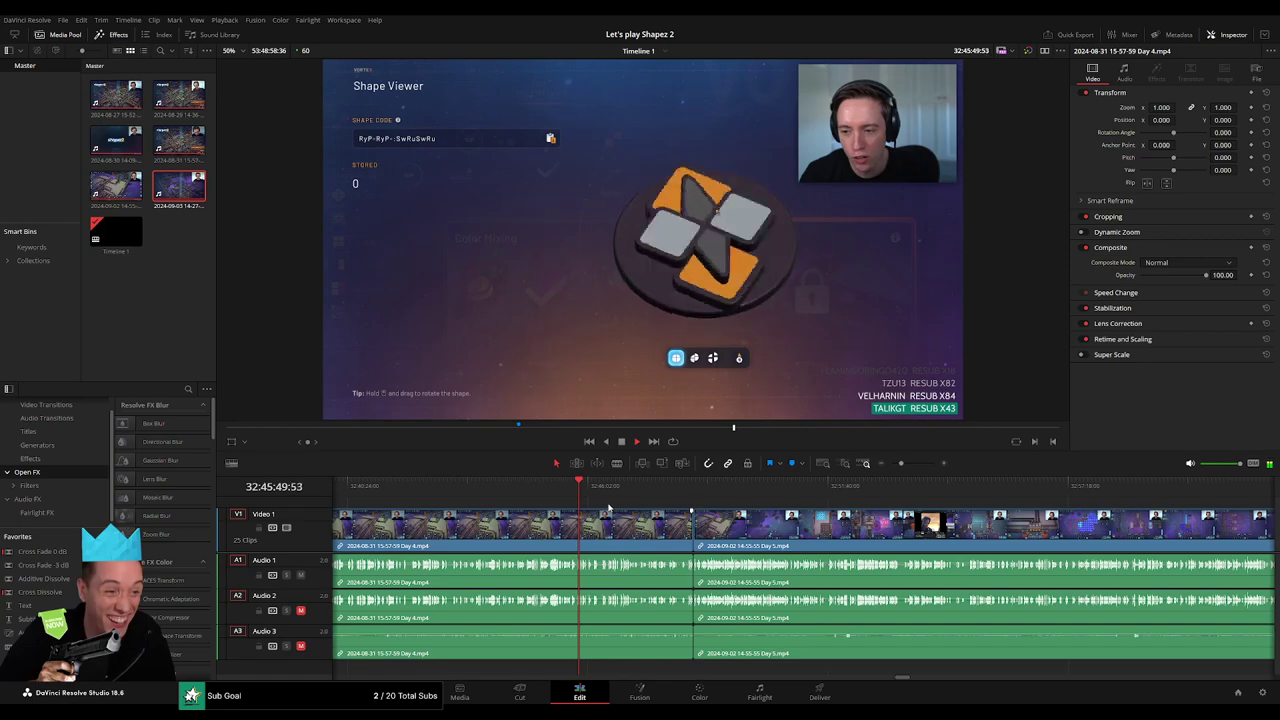
click(684, 486)
scroll(810, 481, up, 3)
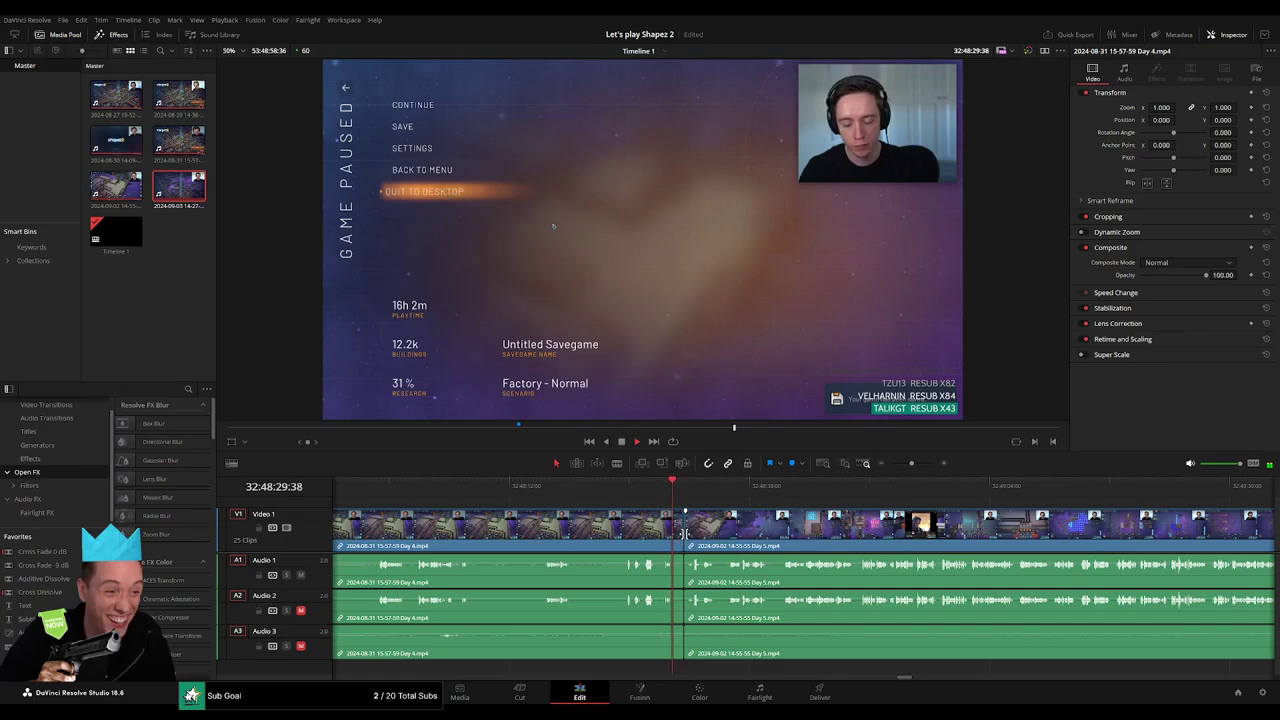
click(642, 441)
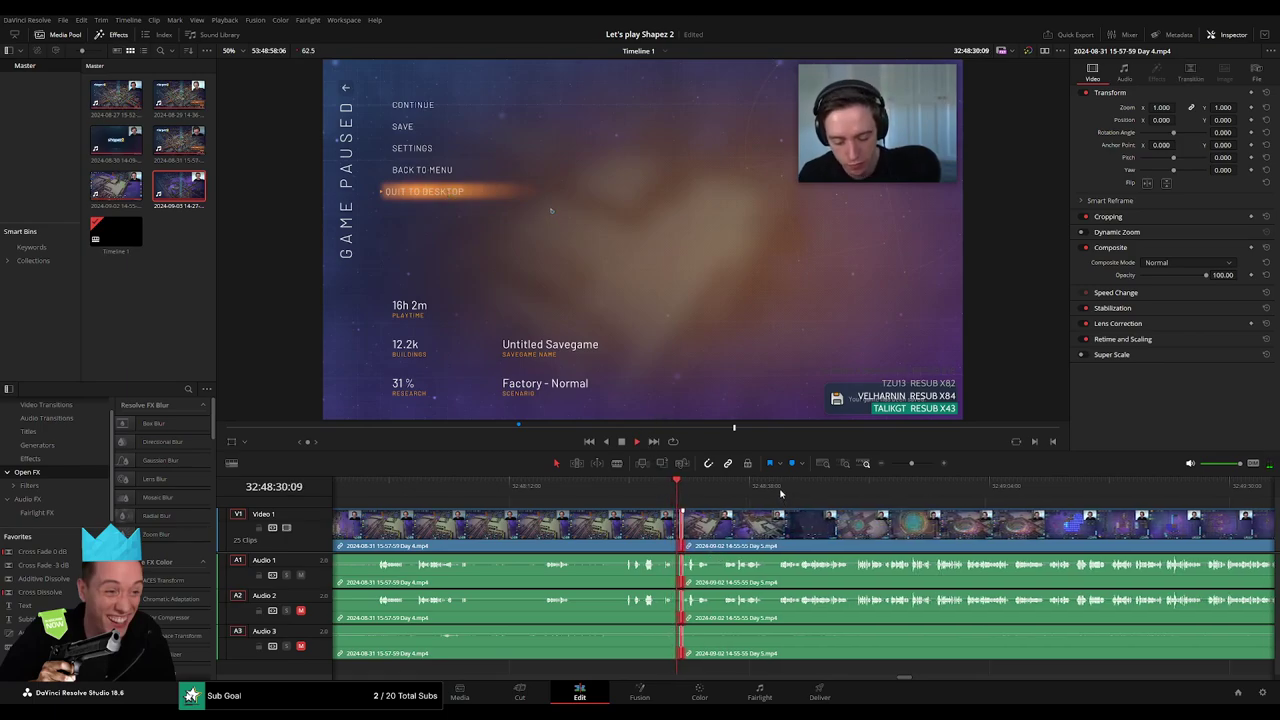
click(927, 486)
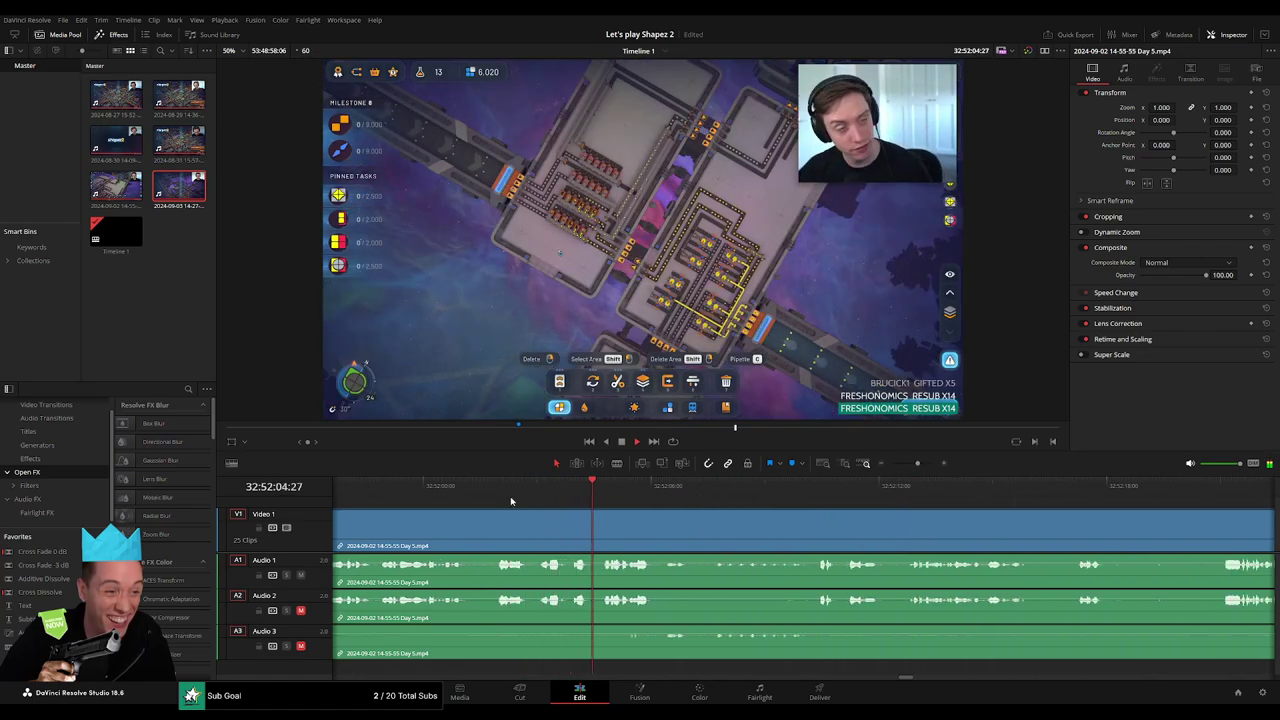
Split the Day 5 clip at about 32:52:20
click(882, 490)
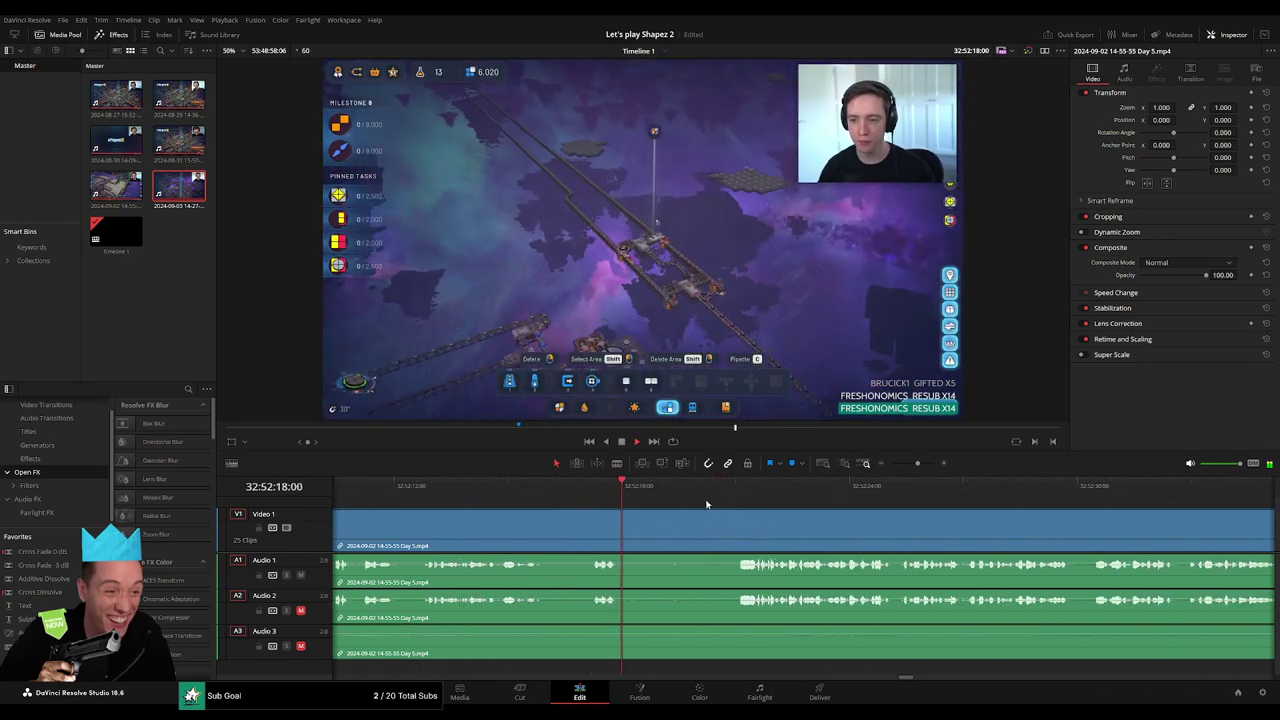
click(742, 486)
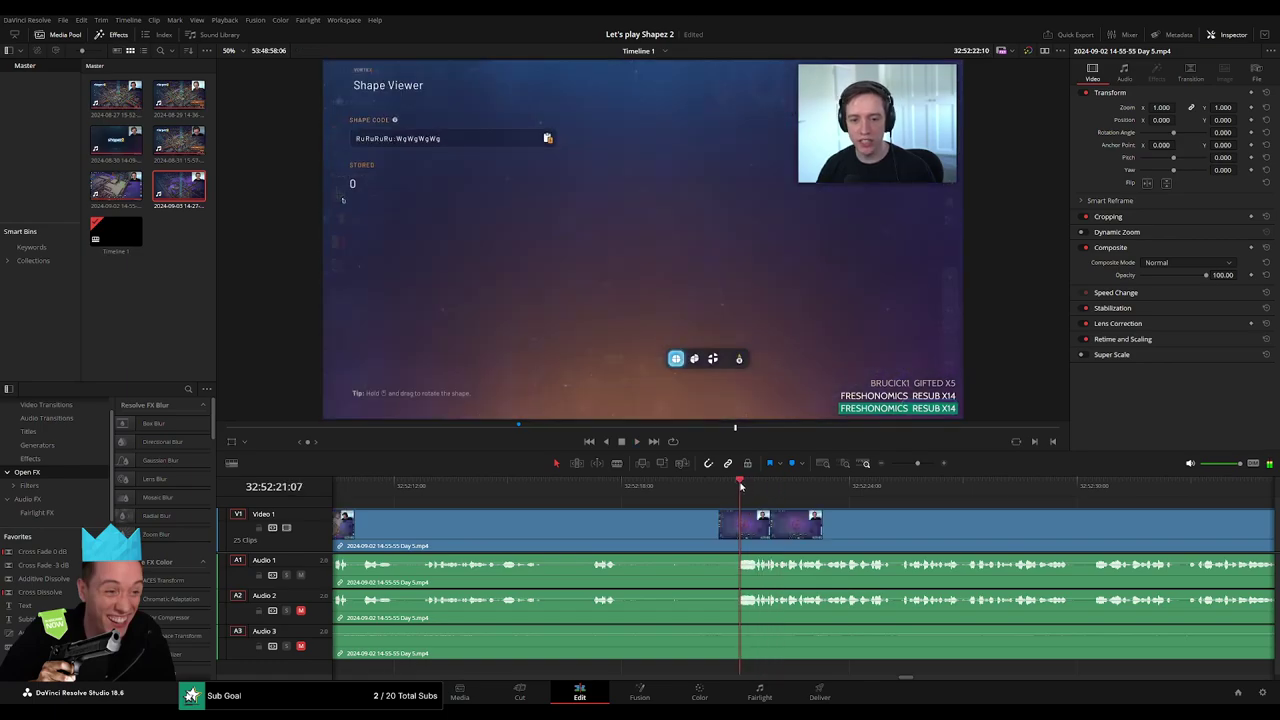
click(726, 487)
mouse_move(726, 487)
mouse_down()
mouse_move(706, 522)
mouse_move(737, 516)
mouse_up()
click(706, 522)
key(a)
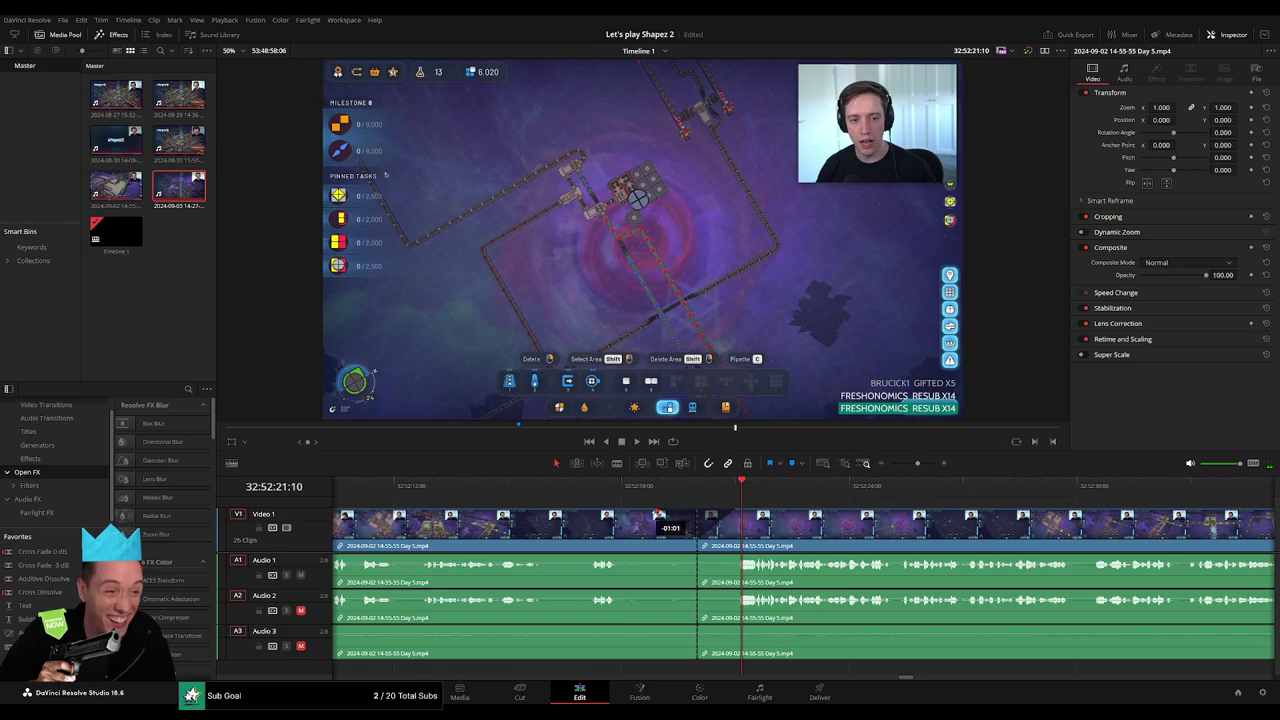
Fade out Audio 2 before the cut and fade in Audio 3 after it, then preview
drag(695, 553, 675, 557)
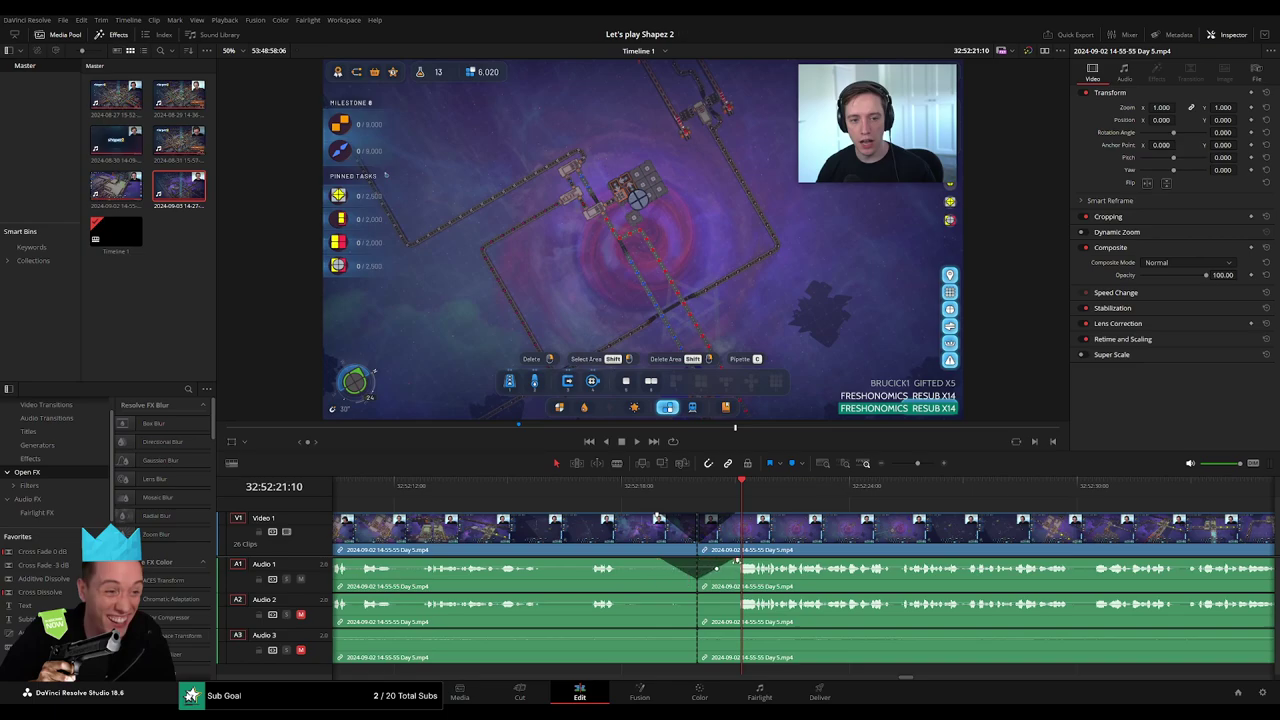
click(642, 559)
scroll(650, 570, down, 1)
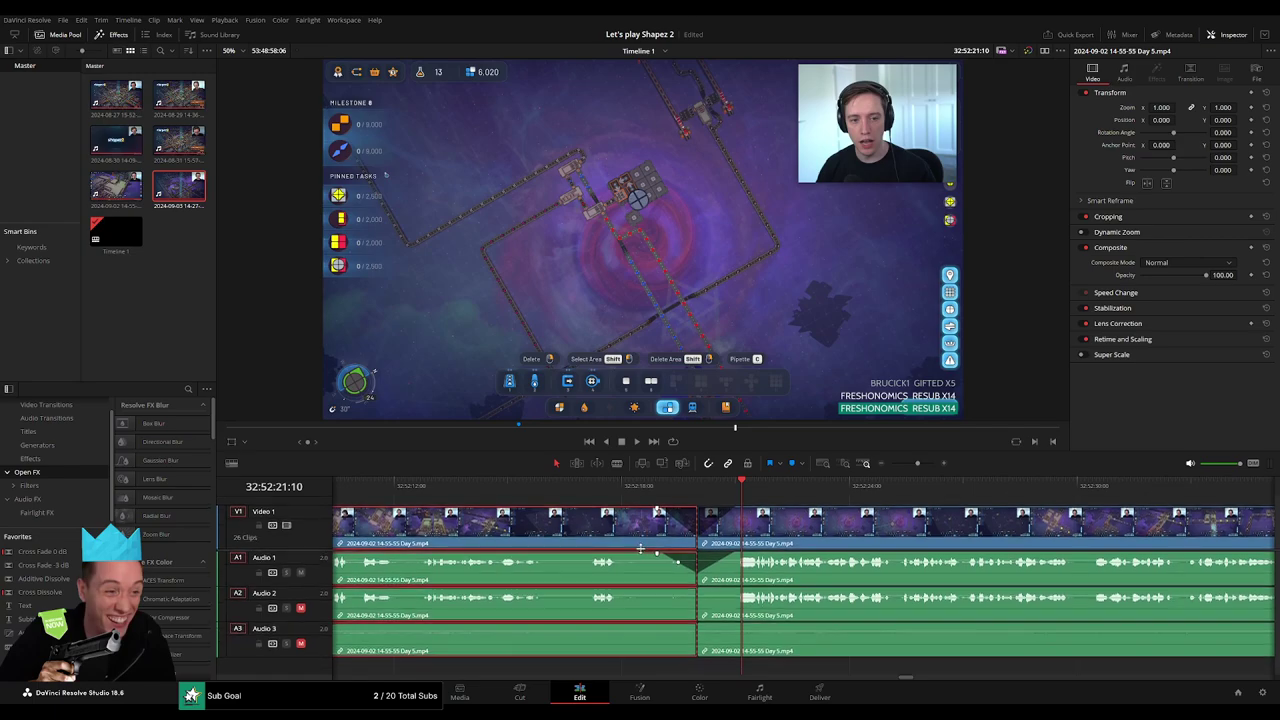
click(707, 622)
drag(692, 588, 657, 591)
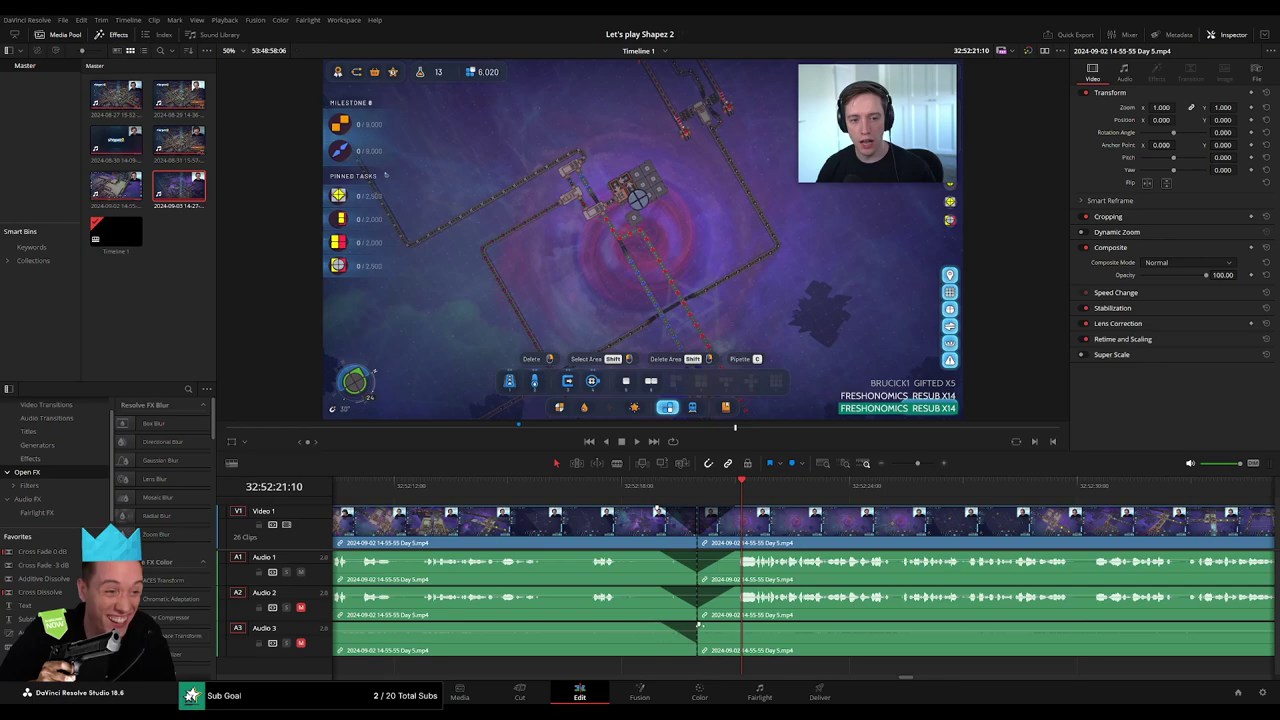
drag(699, 626, 737, 625)
click(655, 490)
key(space)
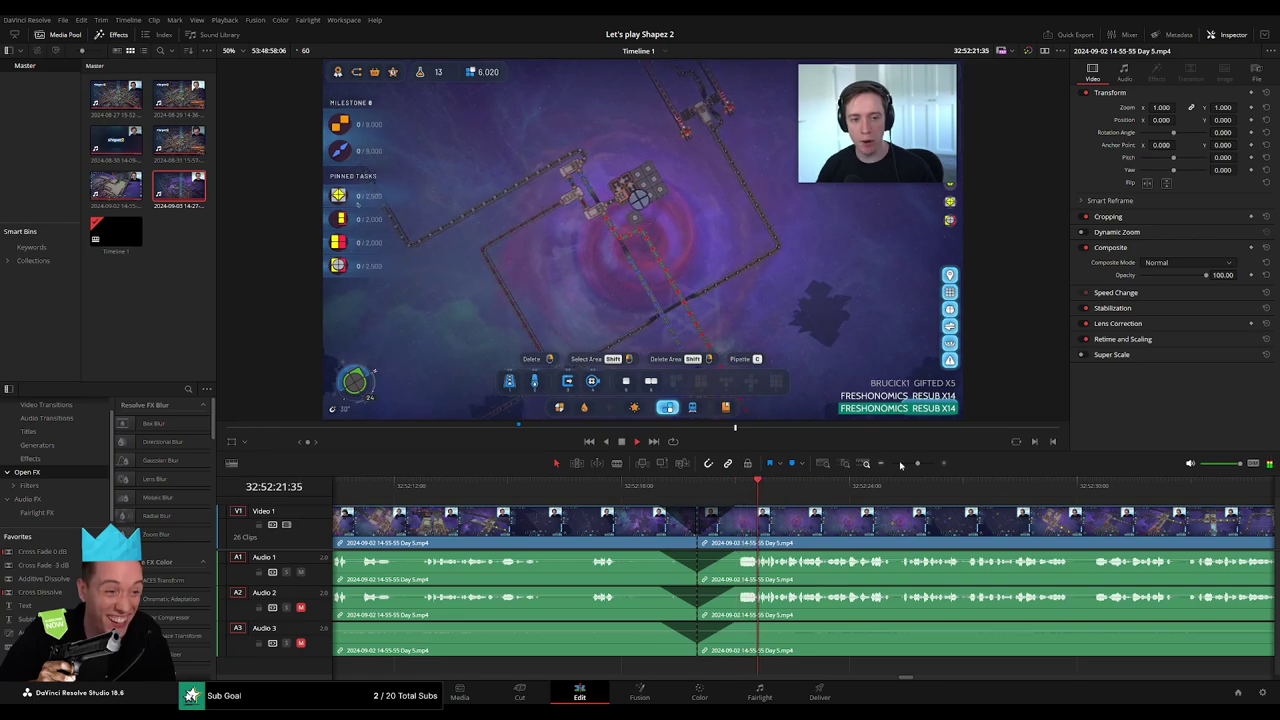
scroll(916, 466, down, 3)
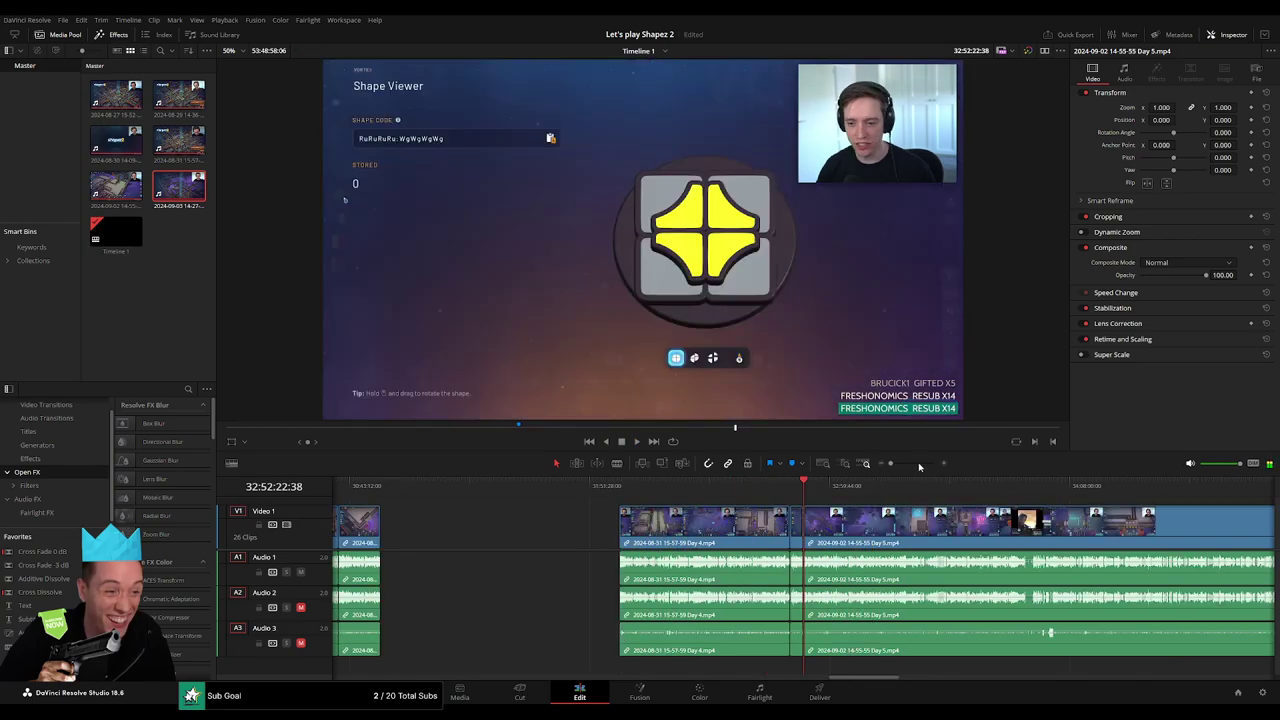
Lengthen the Audio 2 fade at the pause-menu cut to roughly one second
click(790, 492)
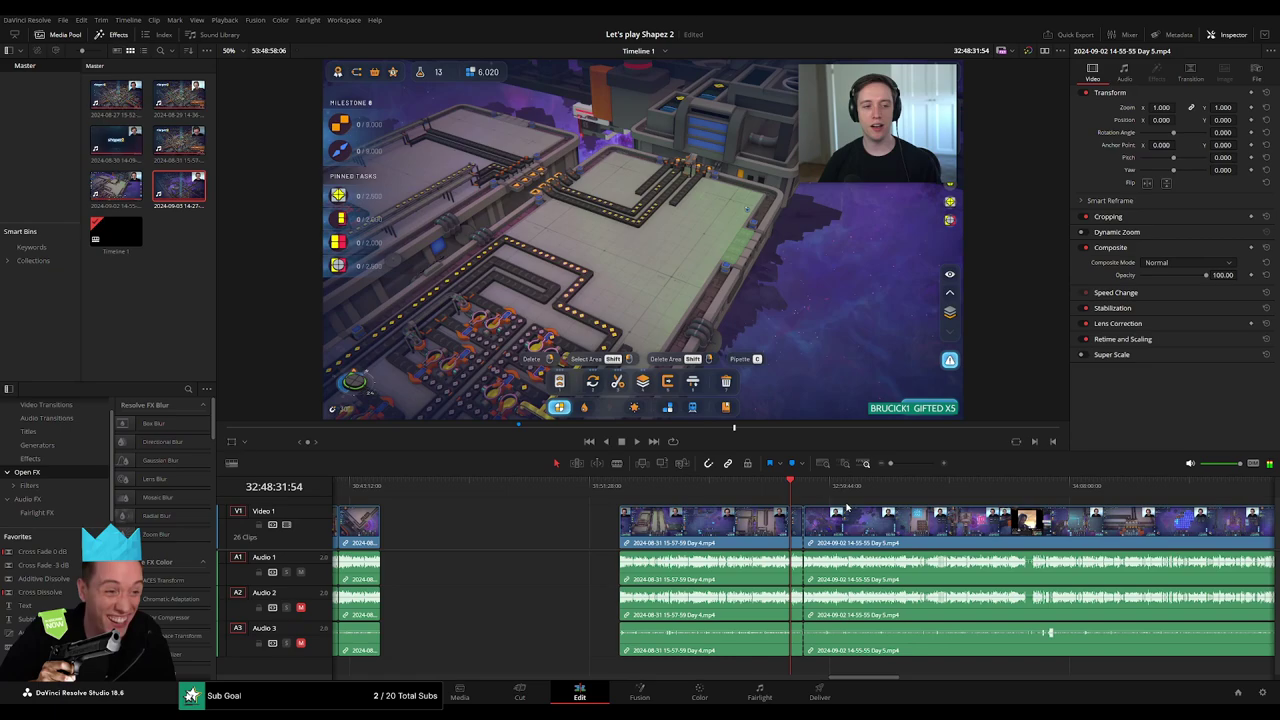
scroll(897, 471, up, 3)
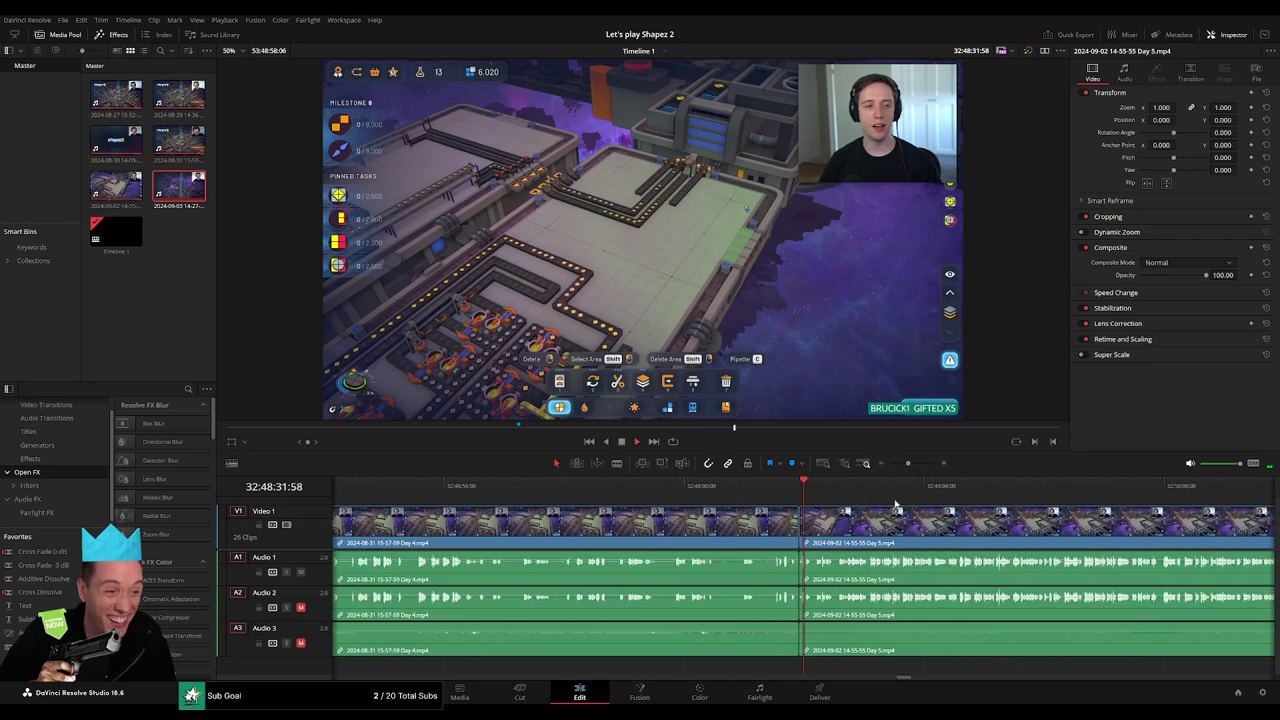
click(799, 489)
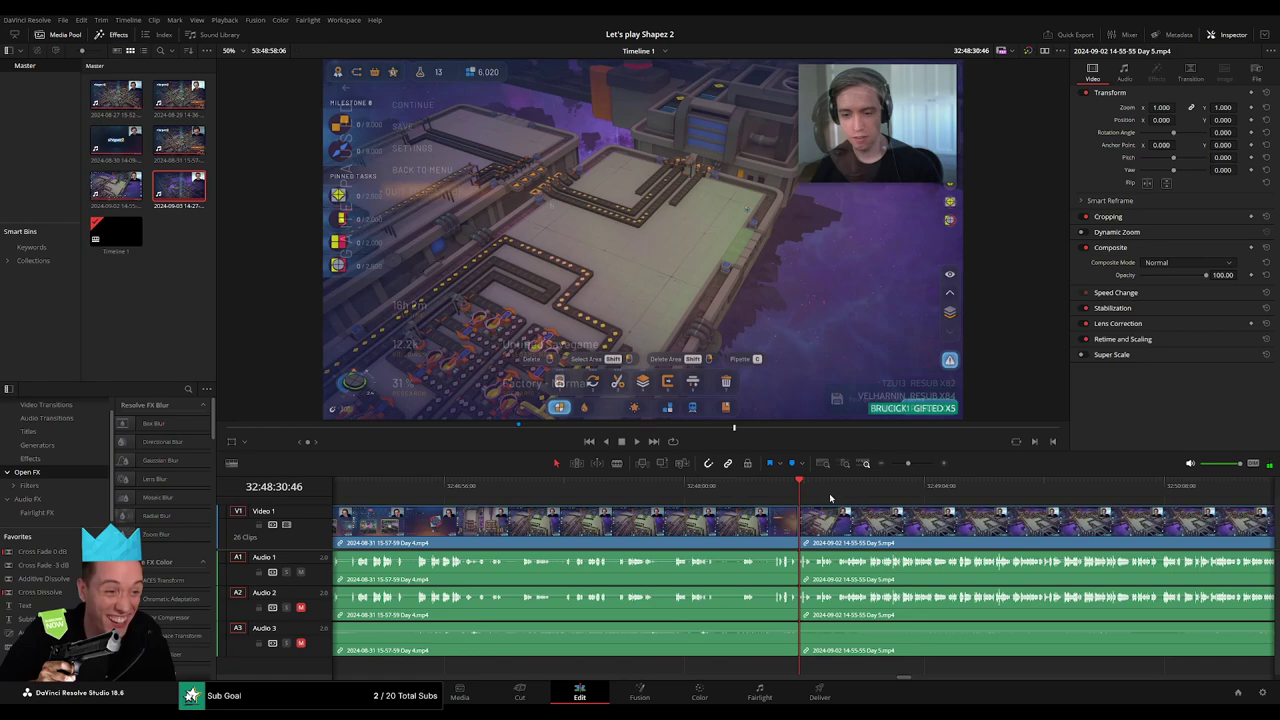
scroll(897, 465, up, 2)
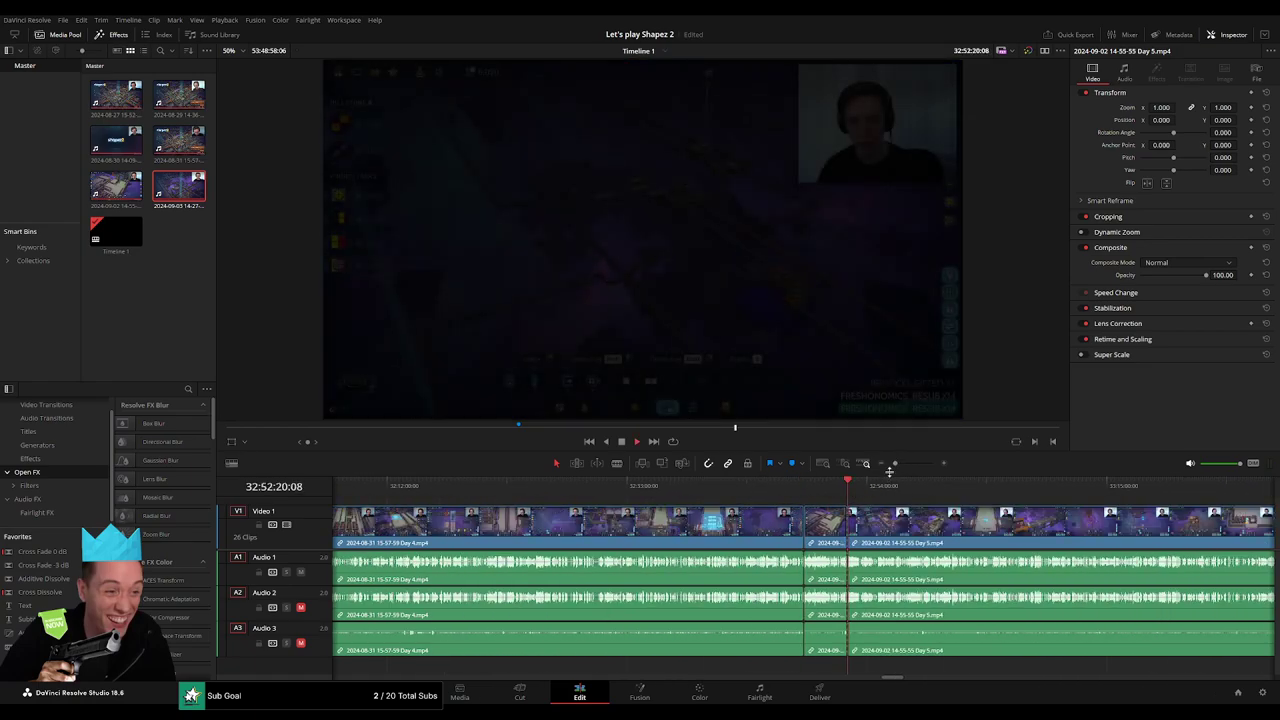
drag(895, 463, 919, 466)
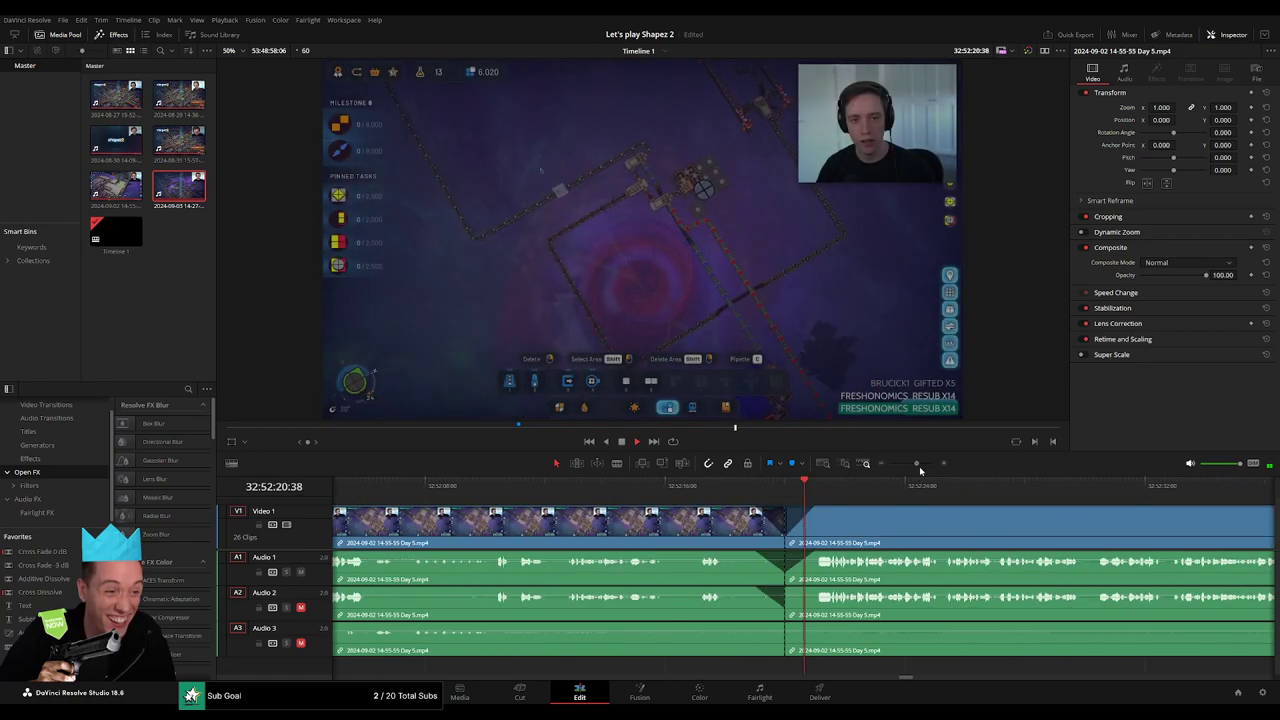
drag(771, 597, 826, 591)
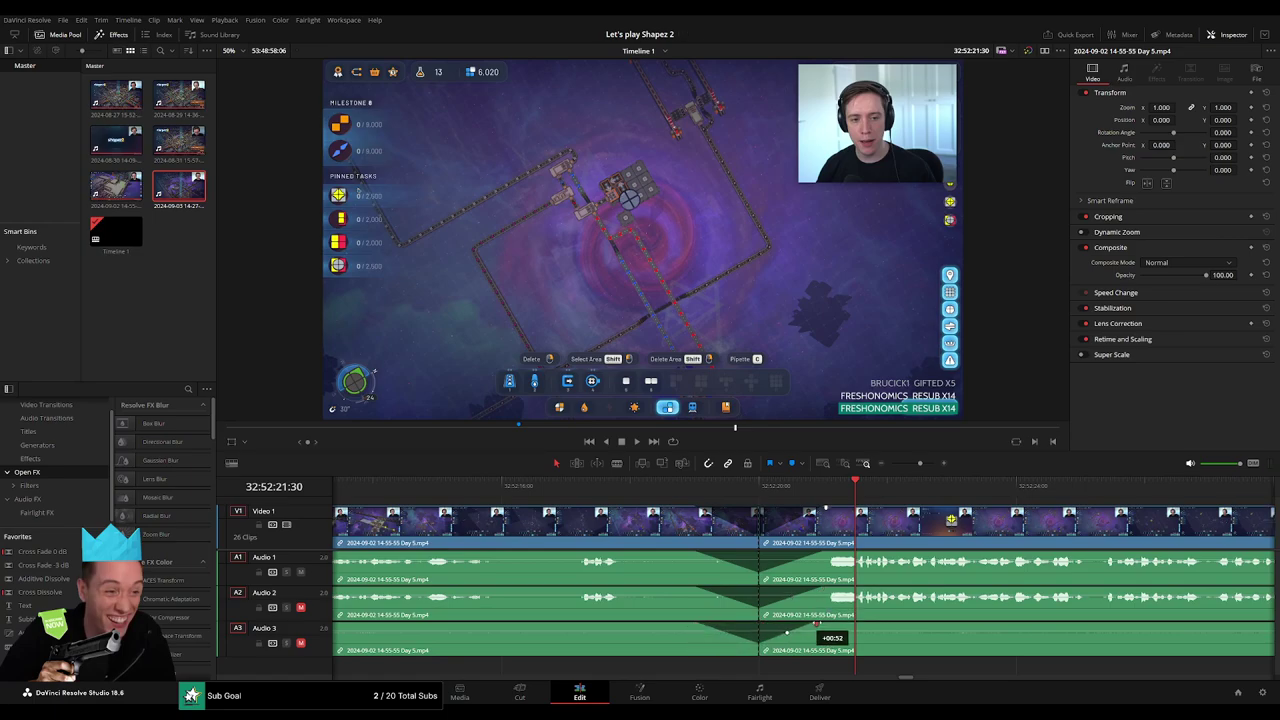
drag(920, 463, 889, 463)
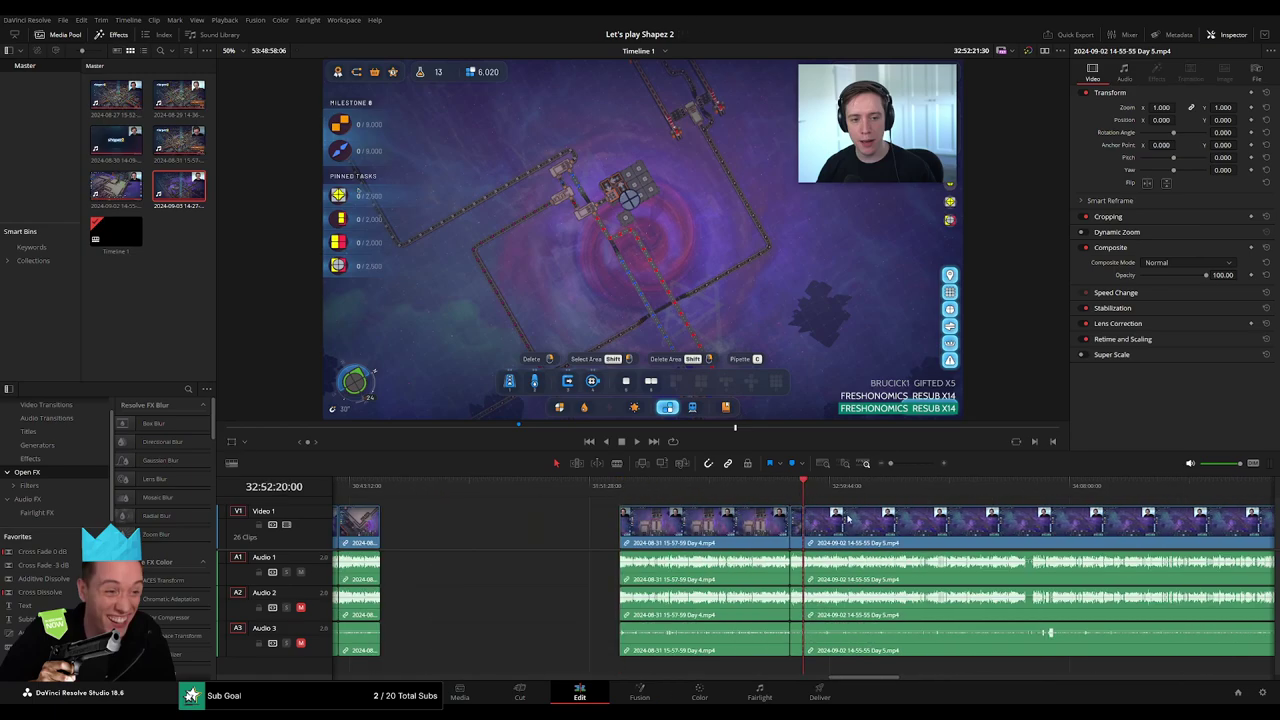
scroll(848, 519, right, 4)
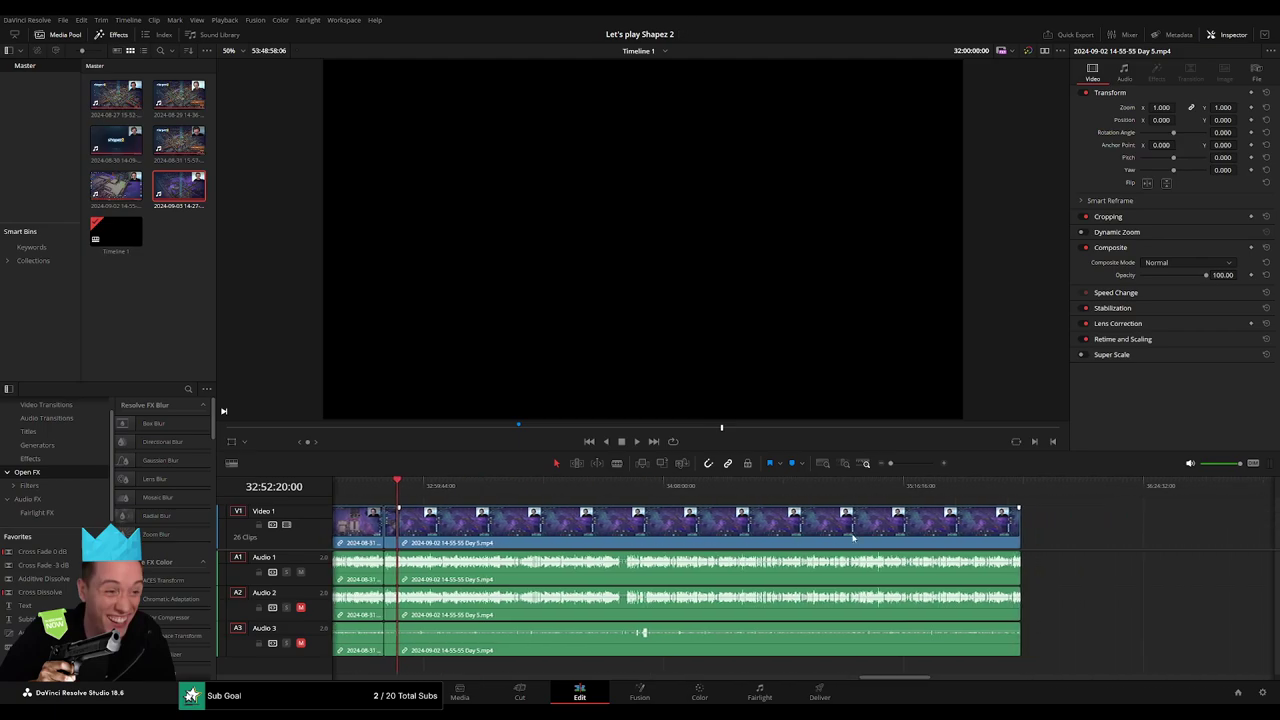
Push the Day 5 clip further along and review the opening Day 4 clip
drag(928, 538, 1242, 538)
click(689, 541)
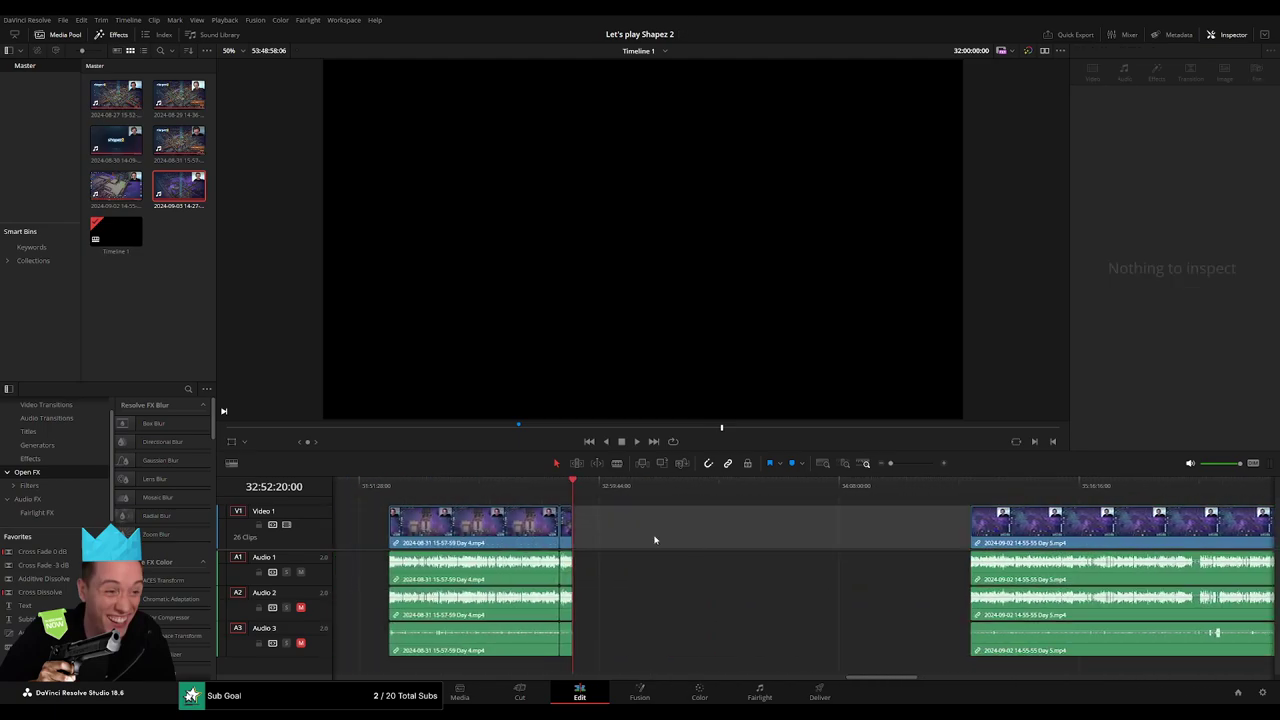
click(401, 488)
key(space)
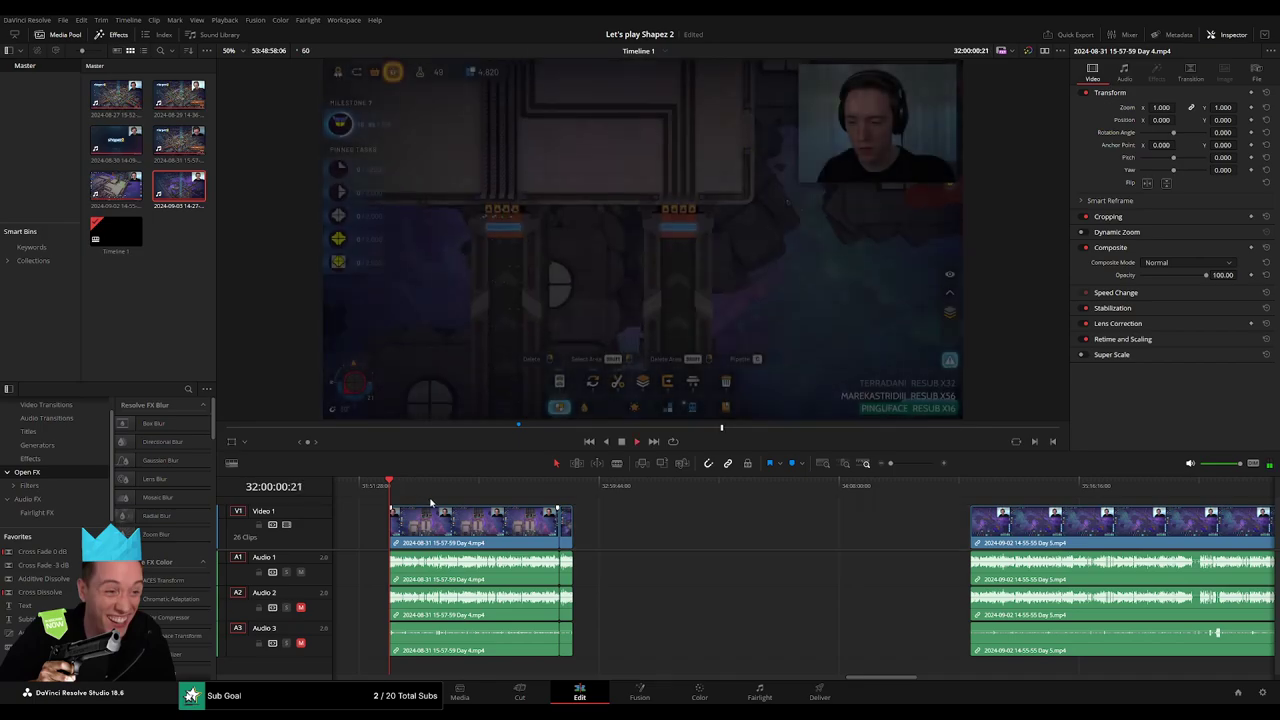
click(569, 488)
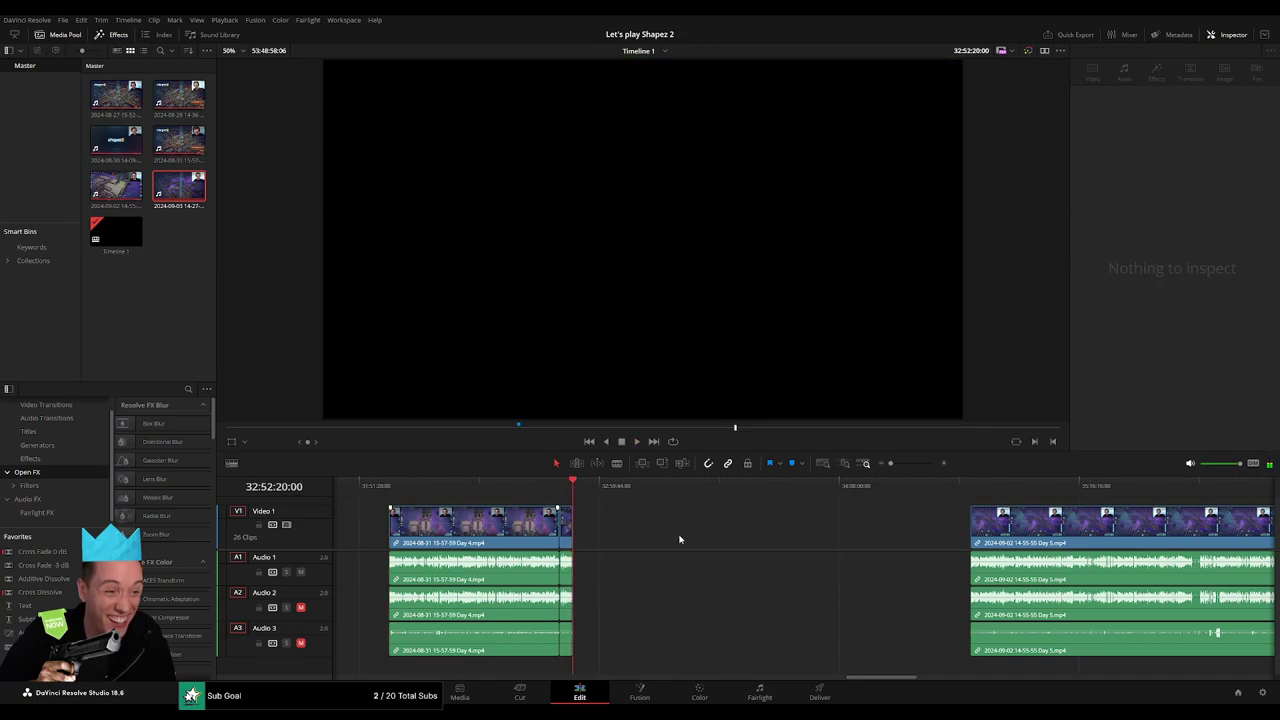
Snap the Day 5 clip's start to 34:00:00:00 and play it from there
drag(587, 489, 759, 520)
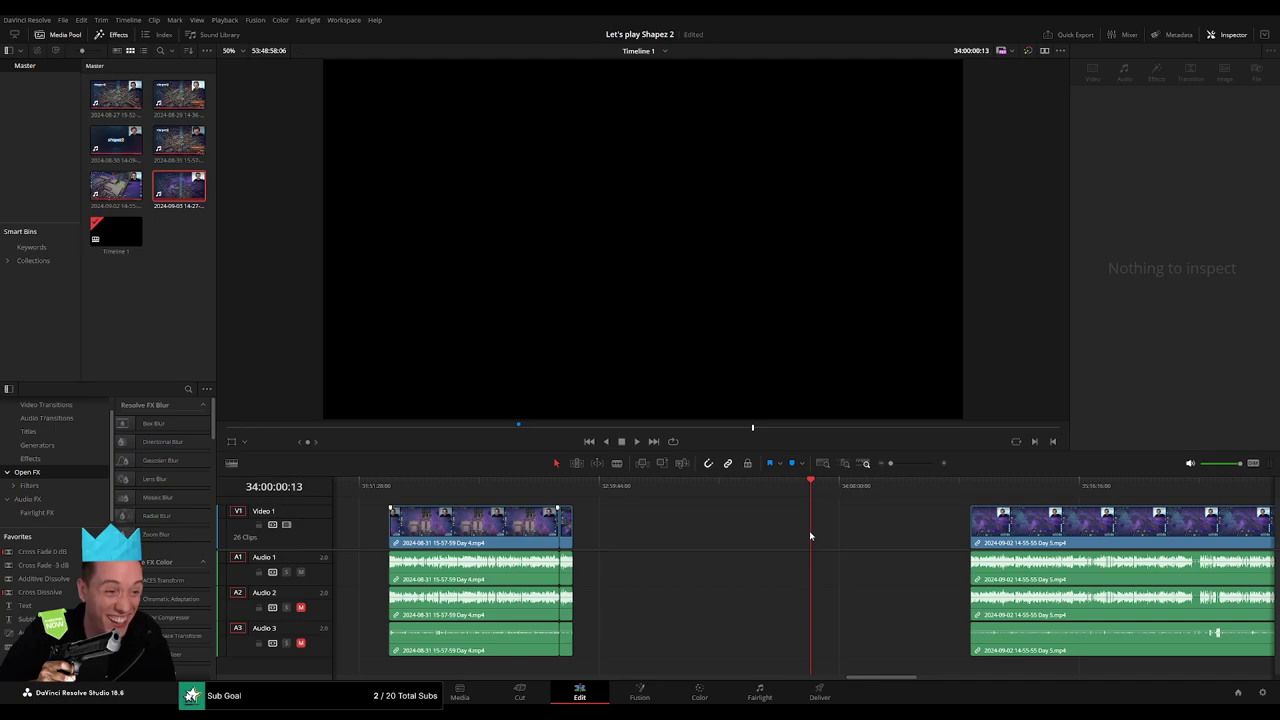
scroll(832, 540, right, 3)
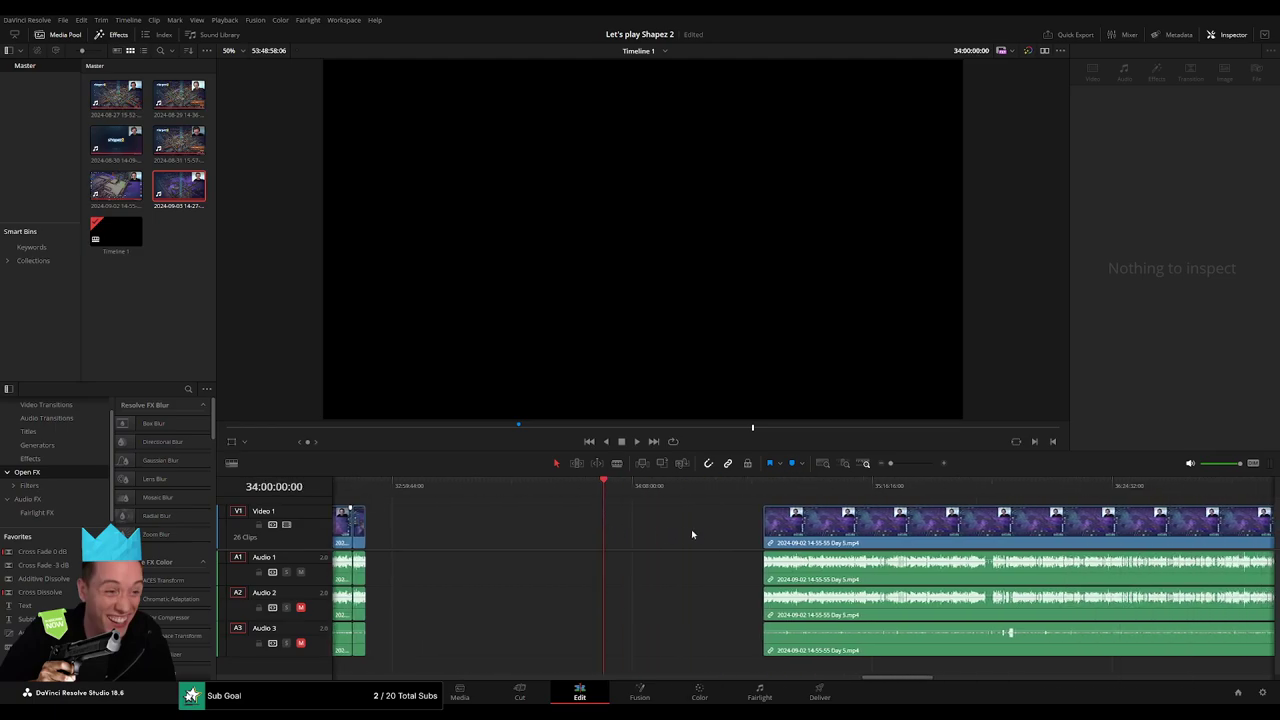
drag(821, 525, 662, 505)
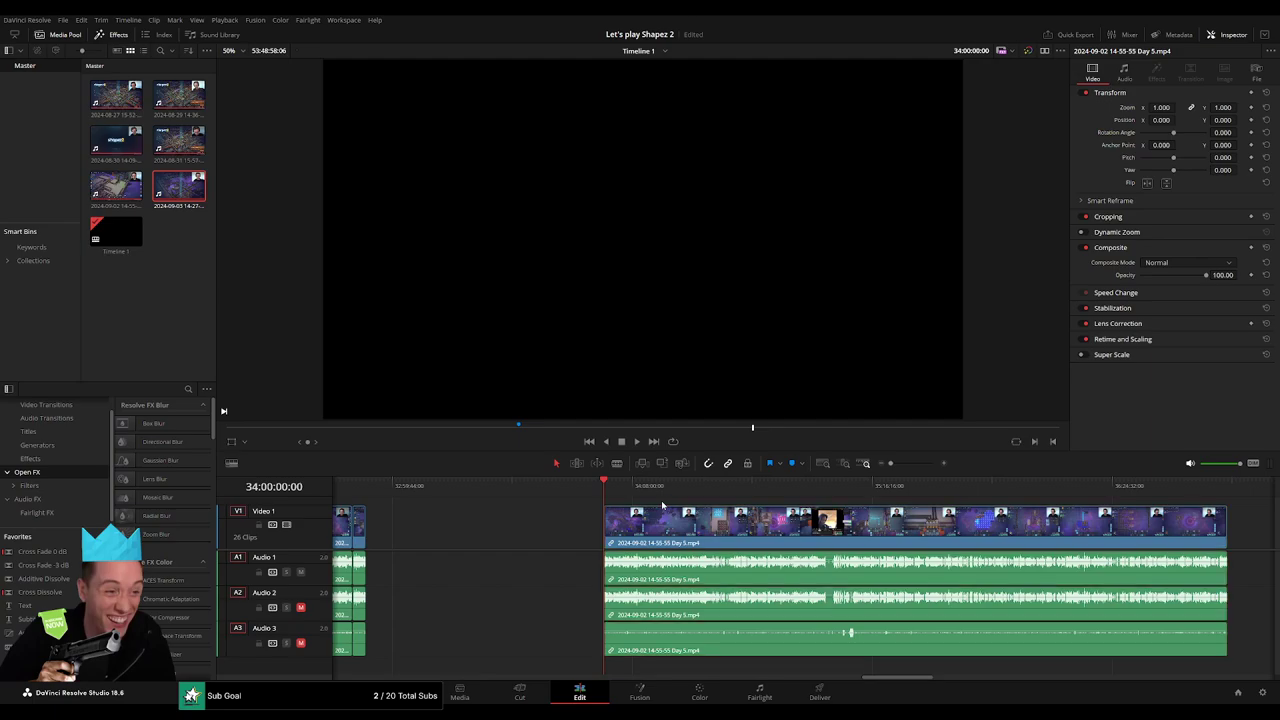
key(space)
scroll(520, 530, right, 3)
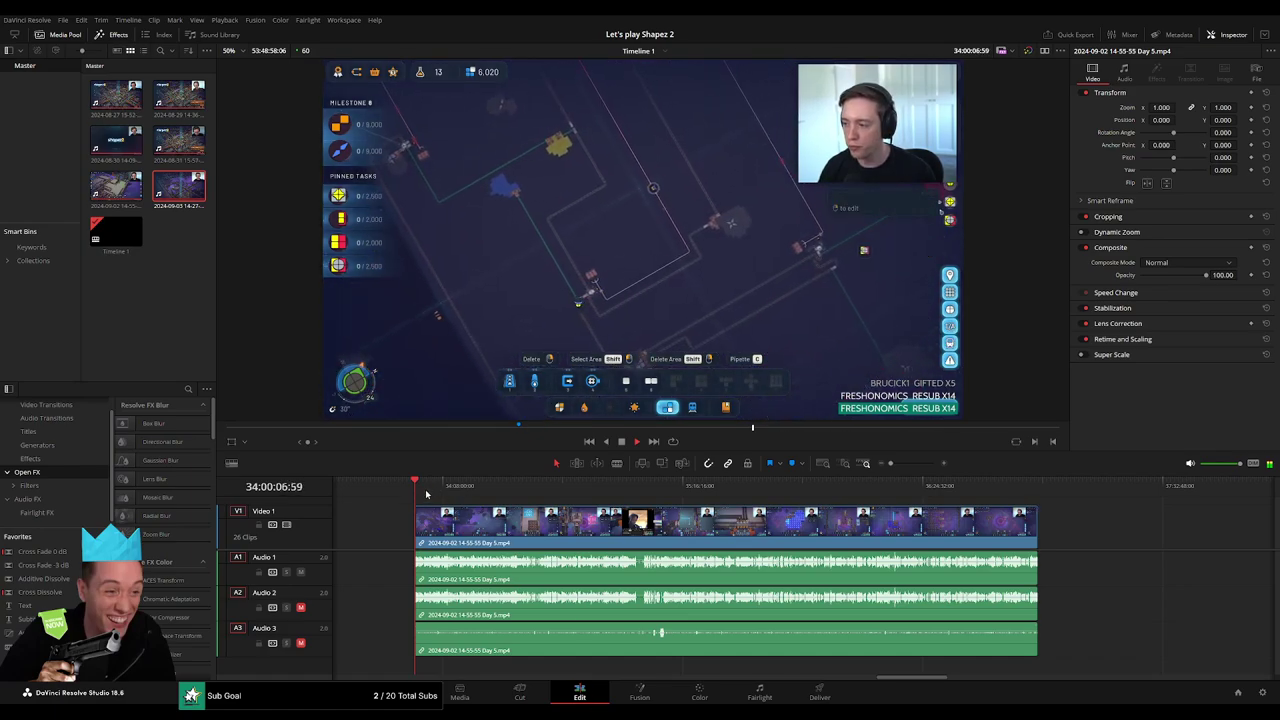
Split the Day 5 footage just before the new scene with Ctrl+B
drag(473, 490, 597, 510)
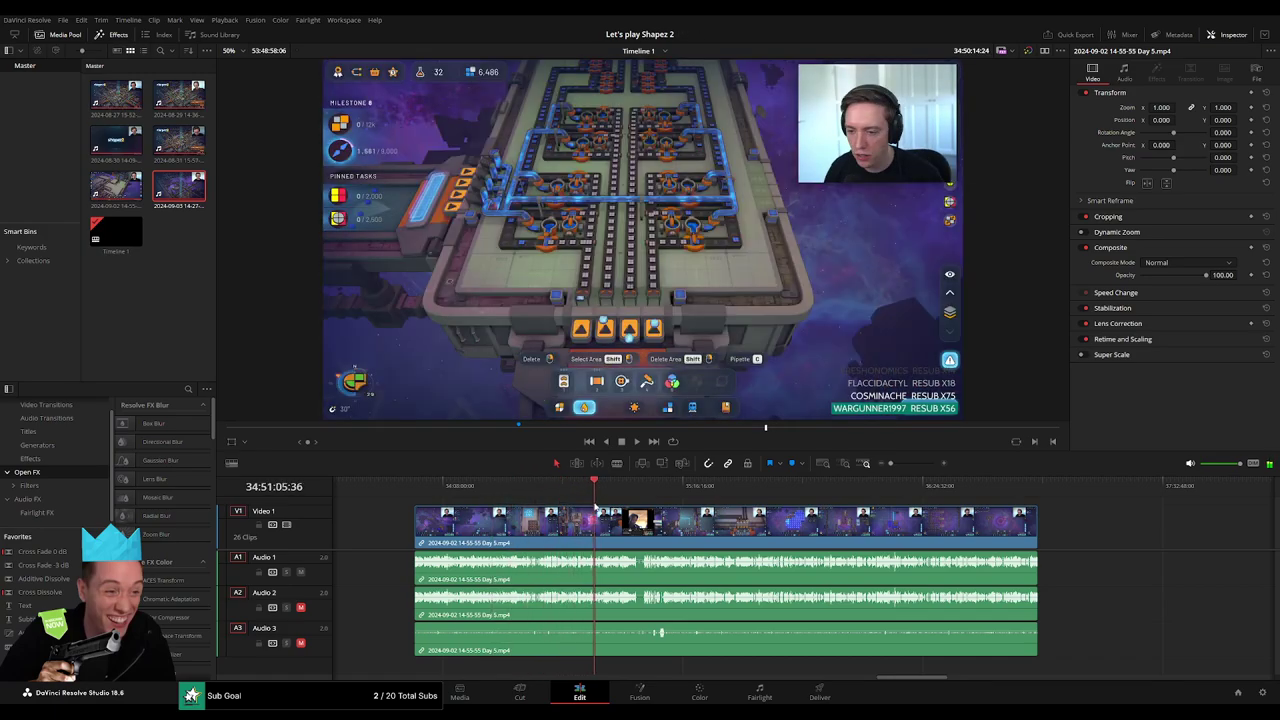
key(space)
scroll(856, 537, up, 3)
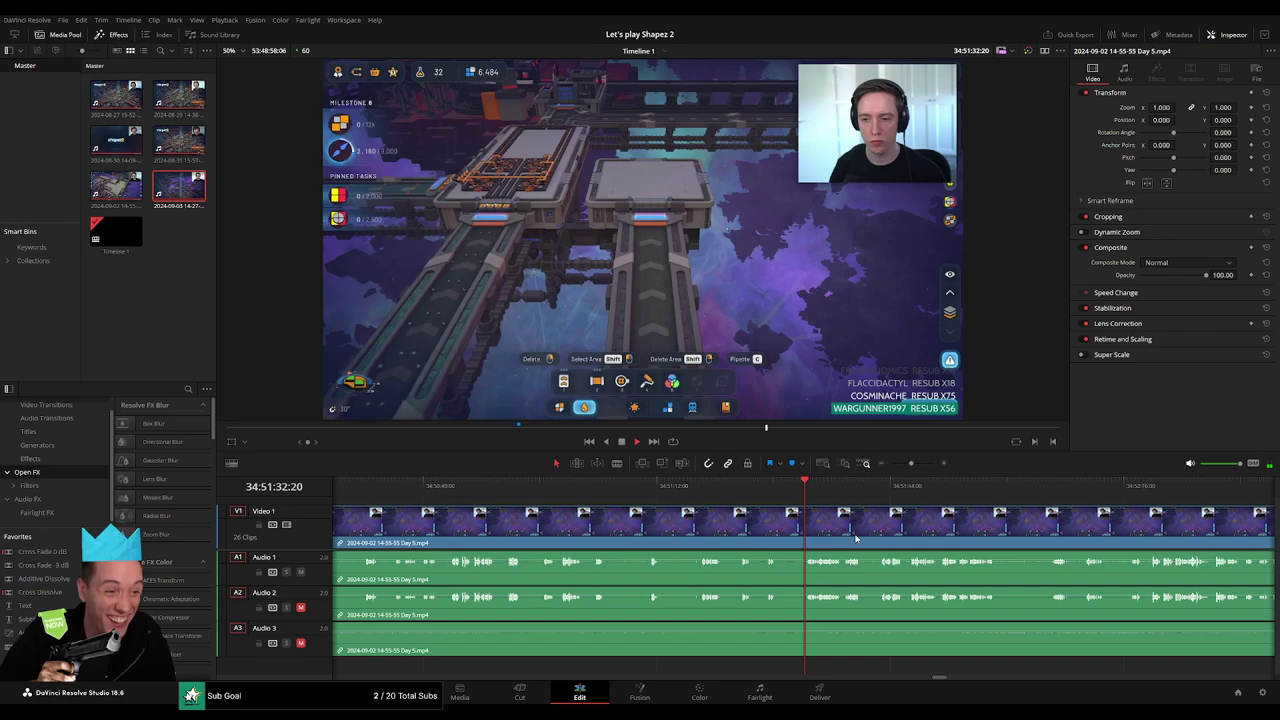
click(888, 490)
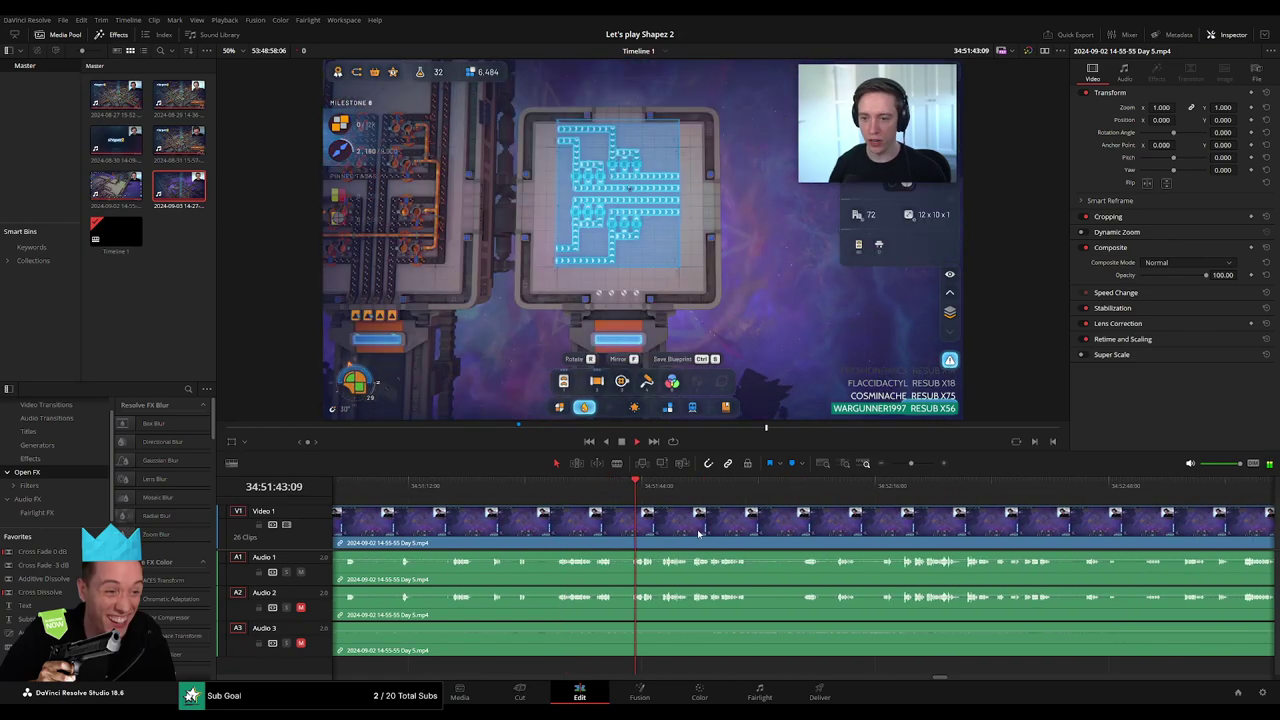
click(700, 490)
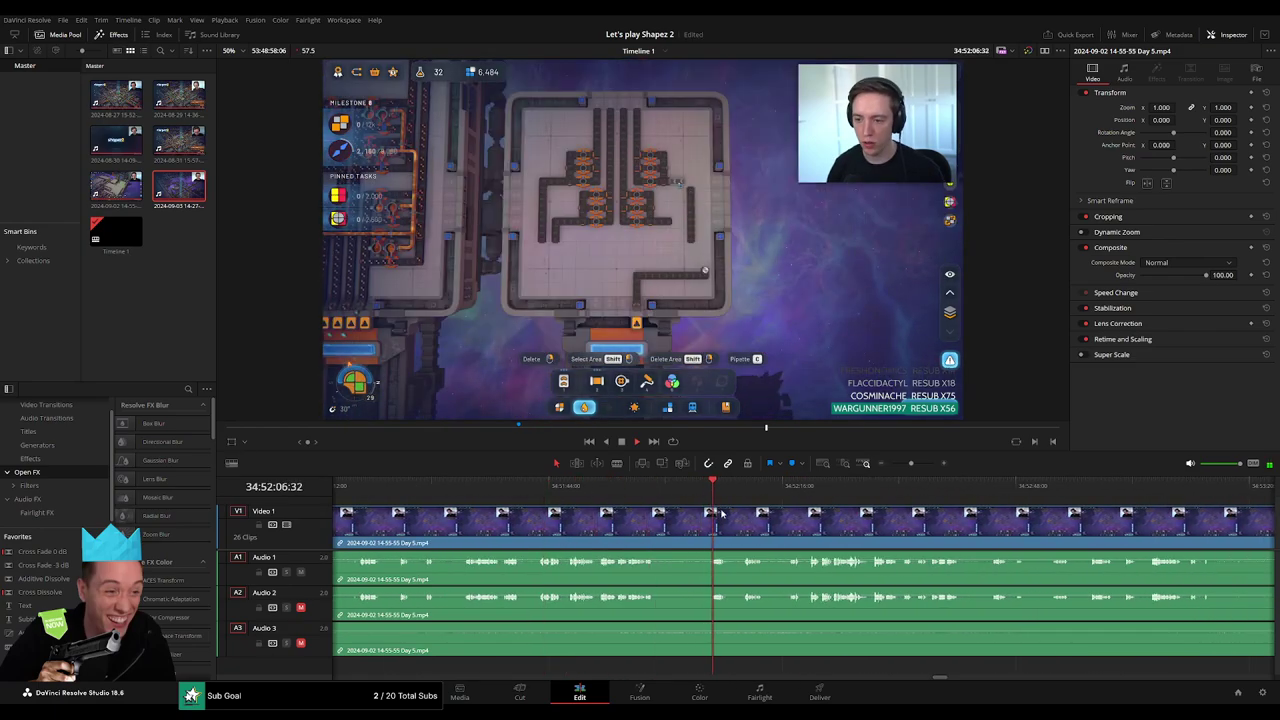
scroll(715, 494, up, 2)
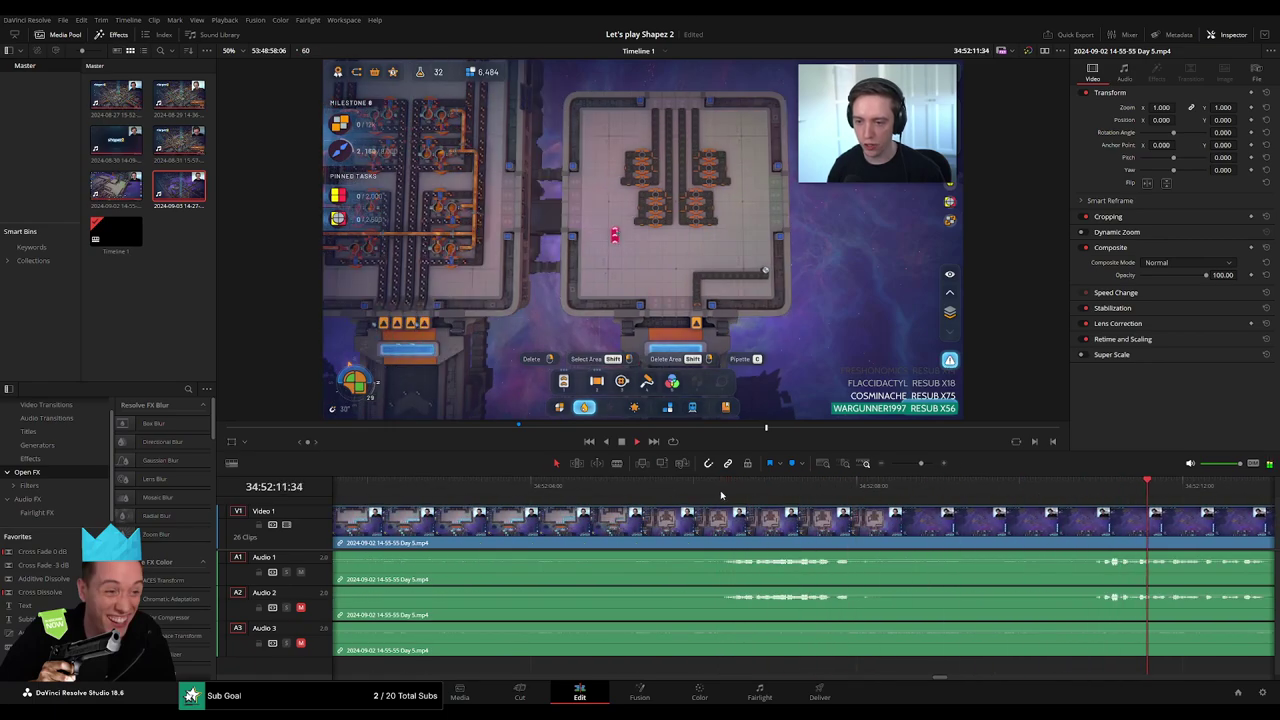
click(723, 490)
drag(725, 490, 661, 503)
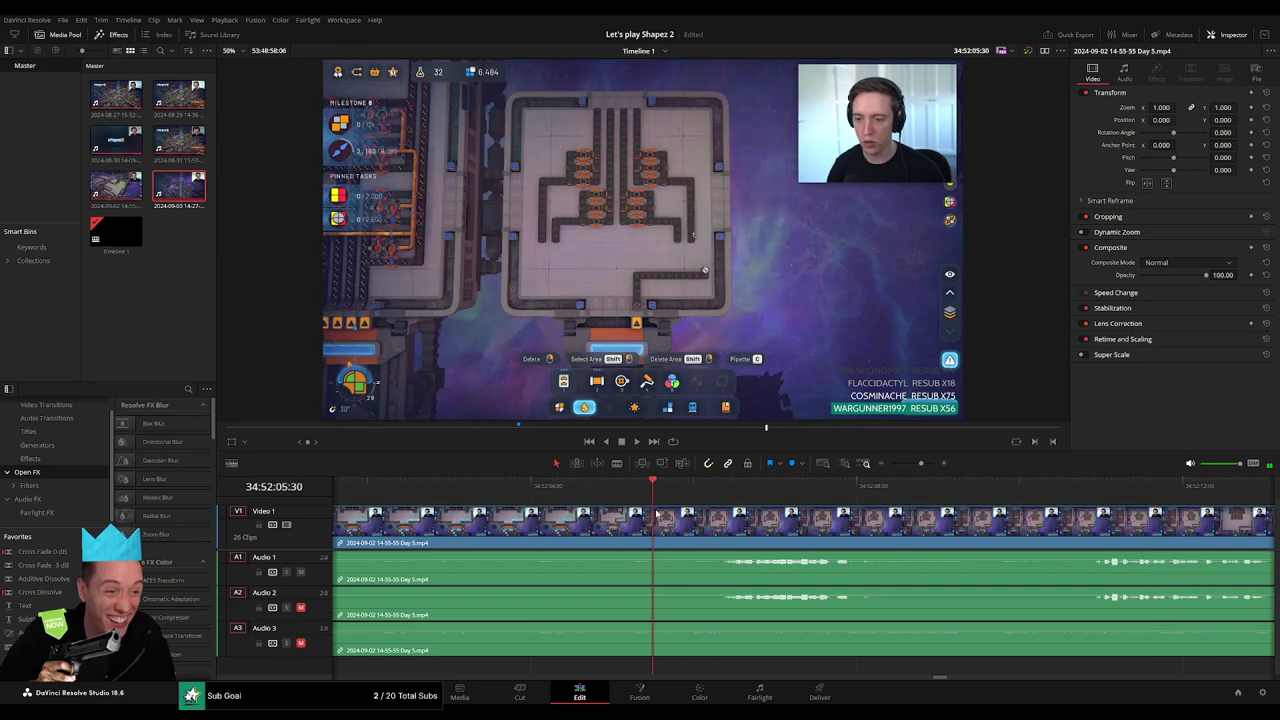
key(ctrl+b)
Add video, Audio 1 and Audio 3 fades on both sides of the new cut
mouse_move(662, 515)
mouse_down()
mouse_move(727, 514)
mouse_move(590, 510)
mouse_up()
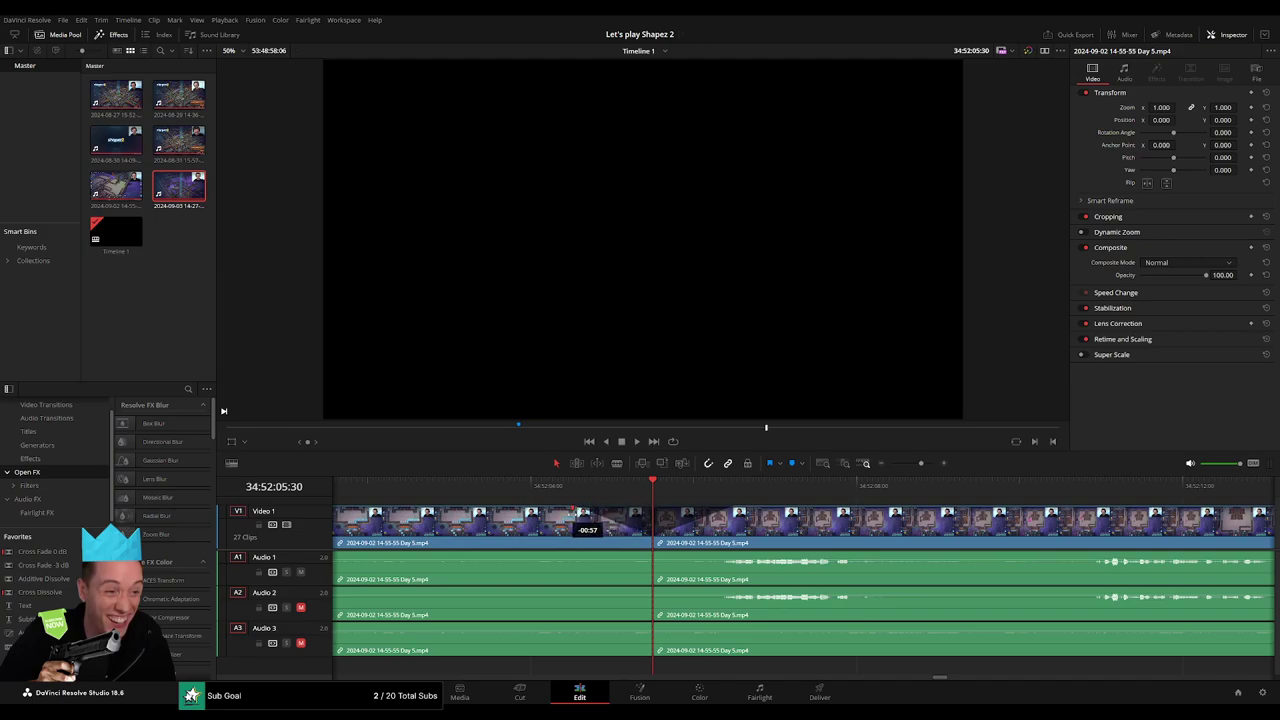
drag(648, 554, 583, 554)
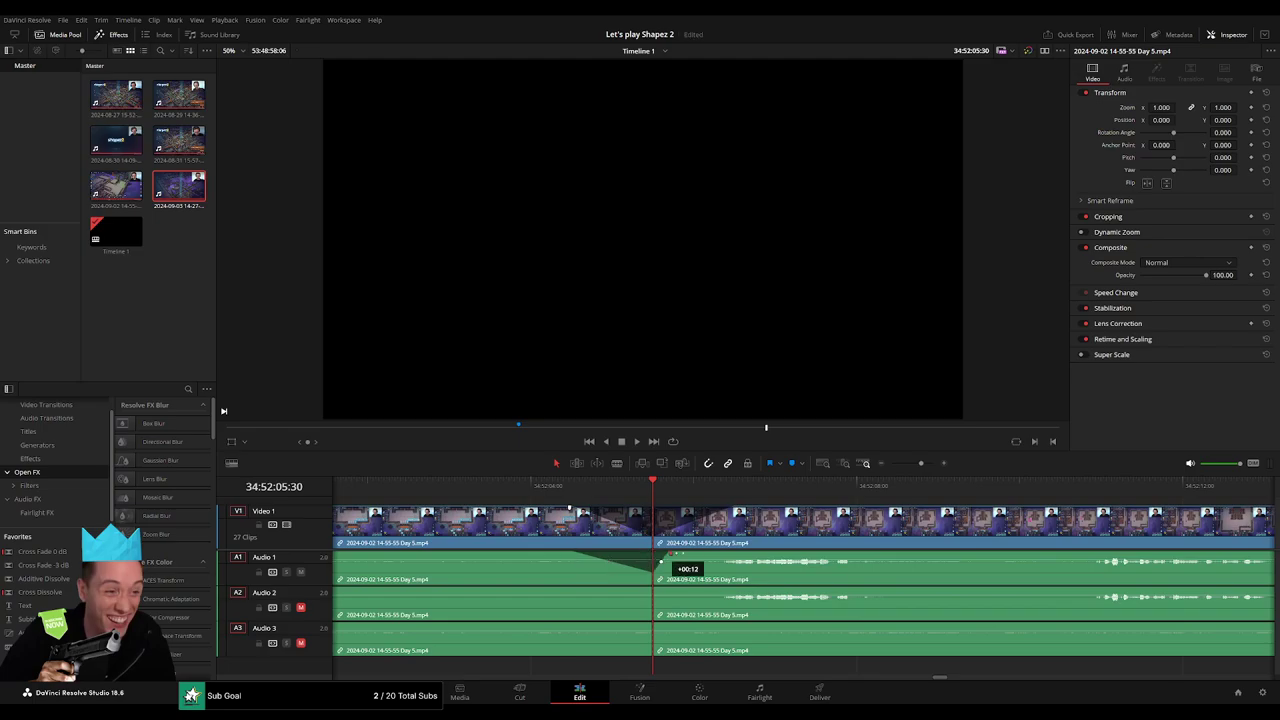
drag(667, 554, 727, 554)
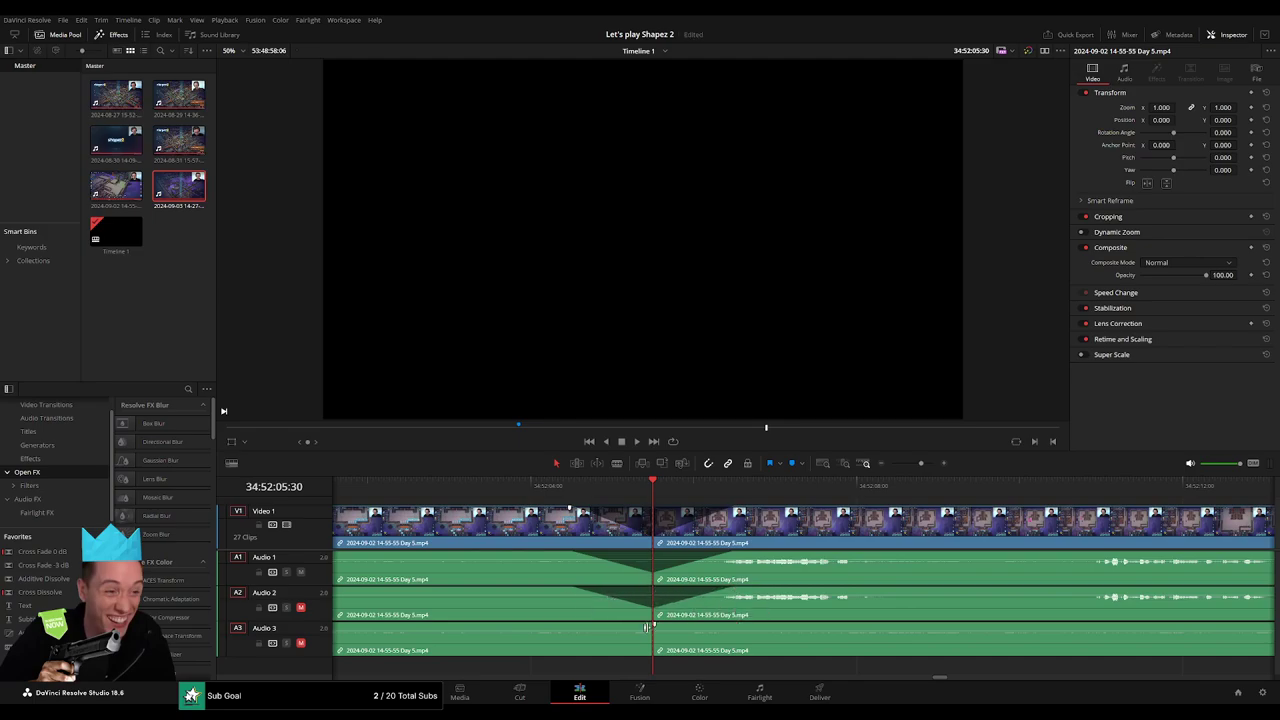
drag(612, 627, 570, 627)
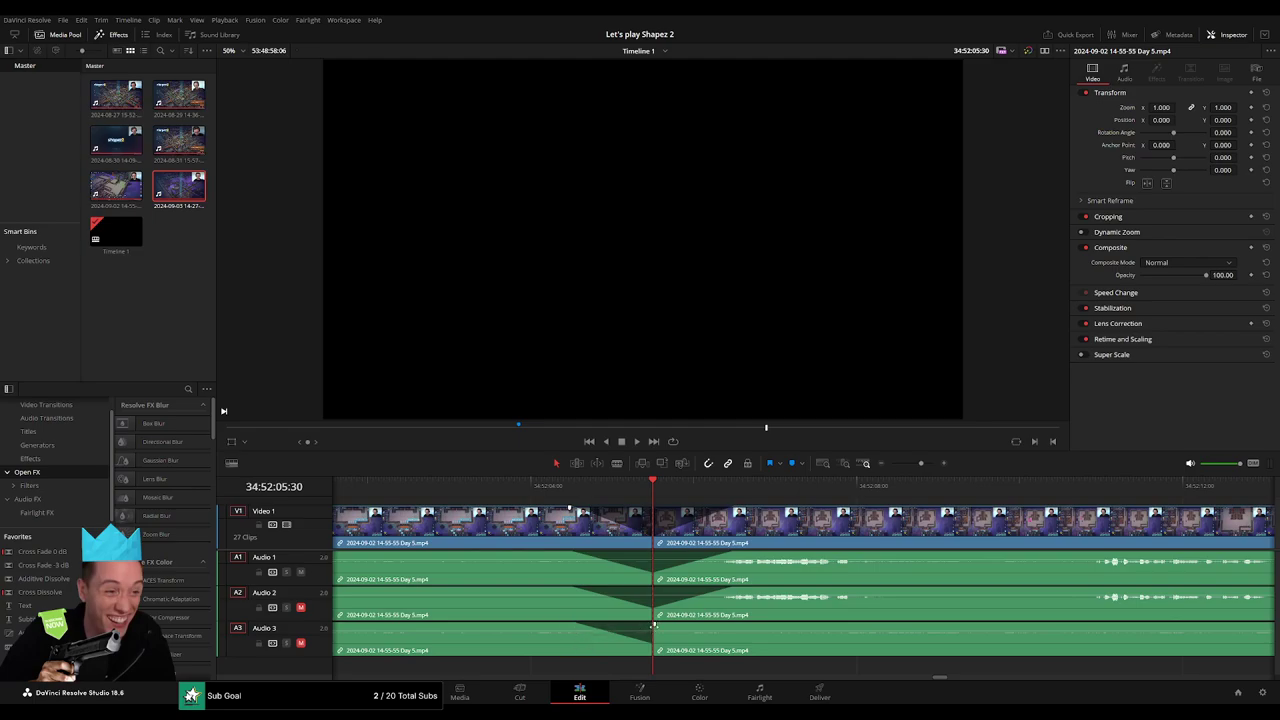
drag(654, 625, 749, 623)
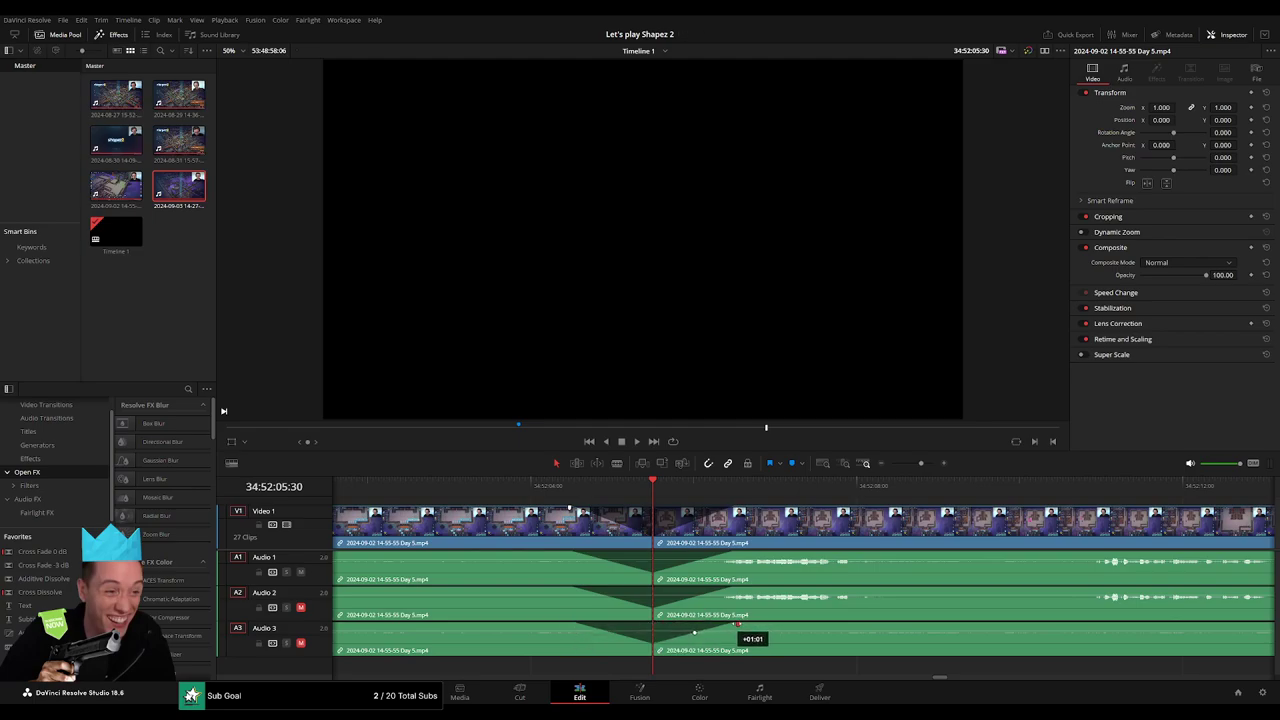
Move the later Day 5 clip to start at the 36:00:00 playhead and play it
drag(920, 466, 890, 466)
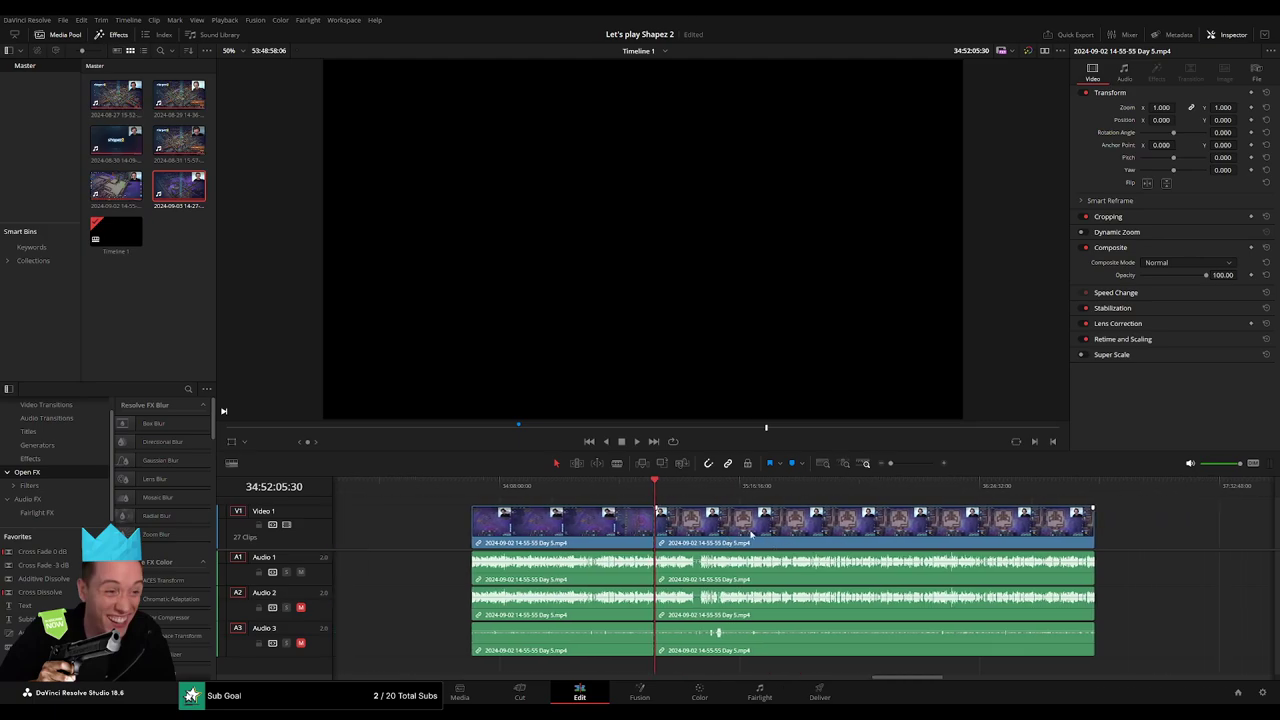
mouse_move(833, 549)
mouse_down()
mouse_move(829, 537)
mouse_move(820, 551)
mouse_up()
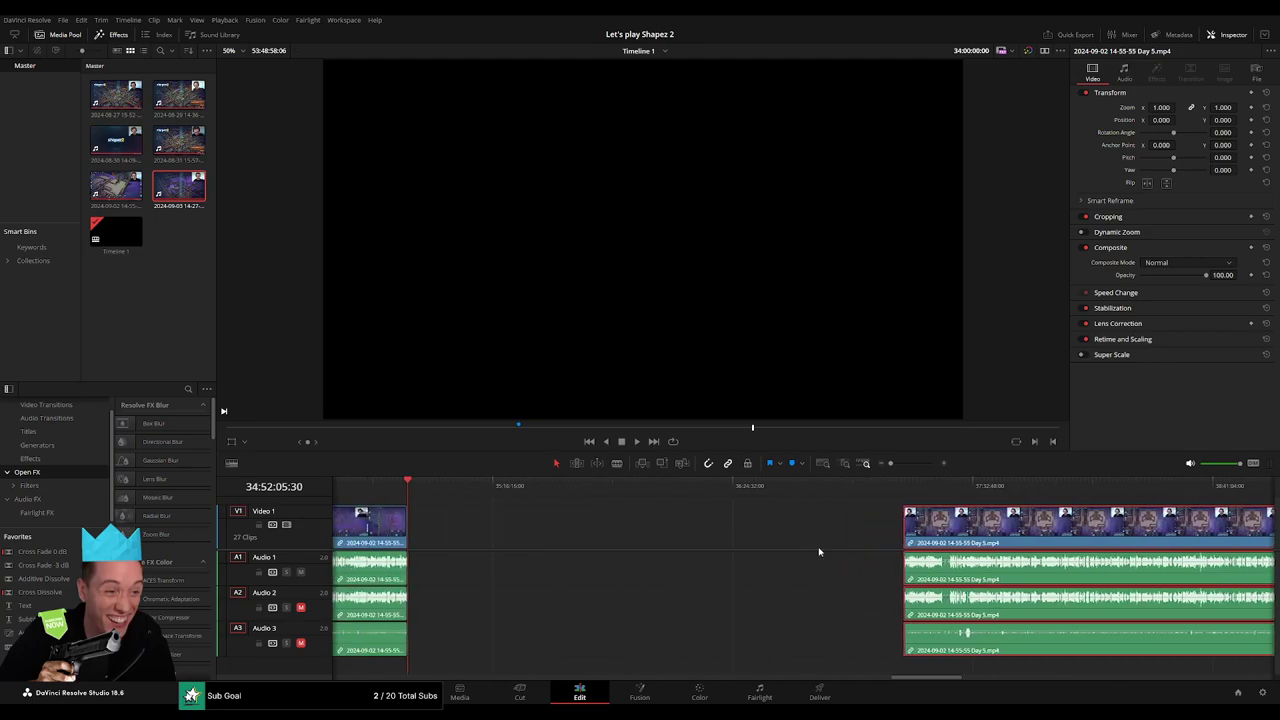
click(606, 531)
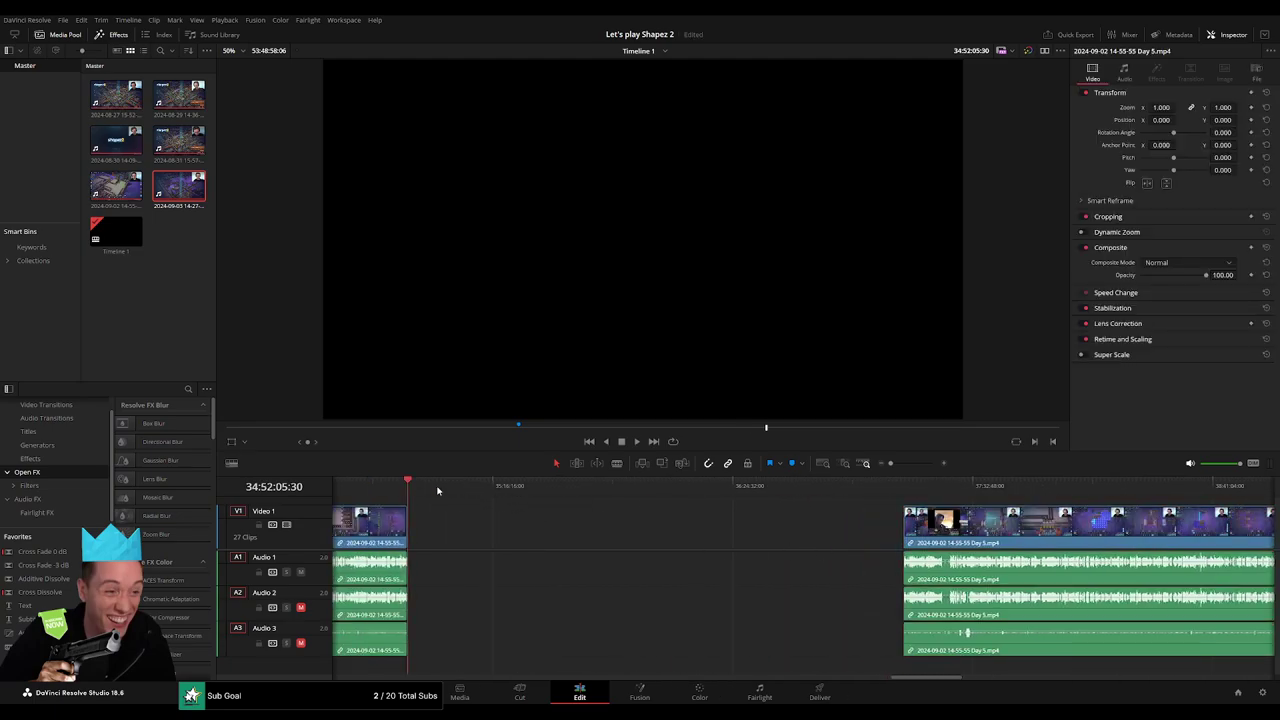
drag(437, 490, 657, 516)
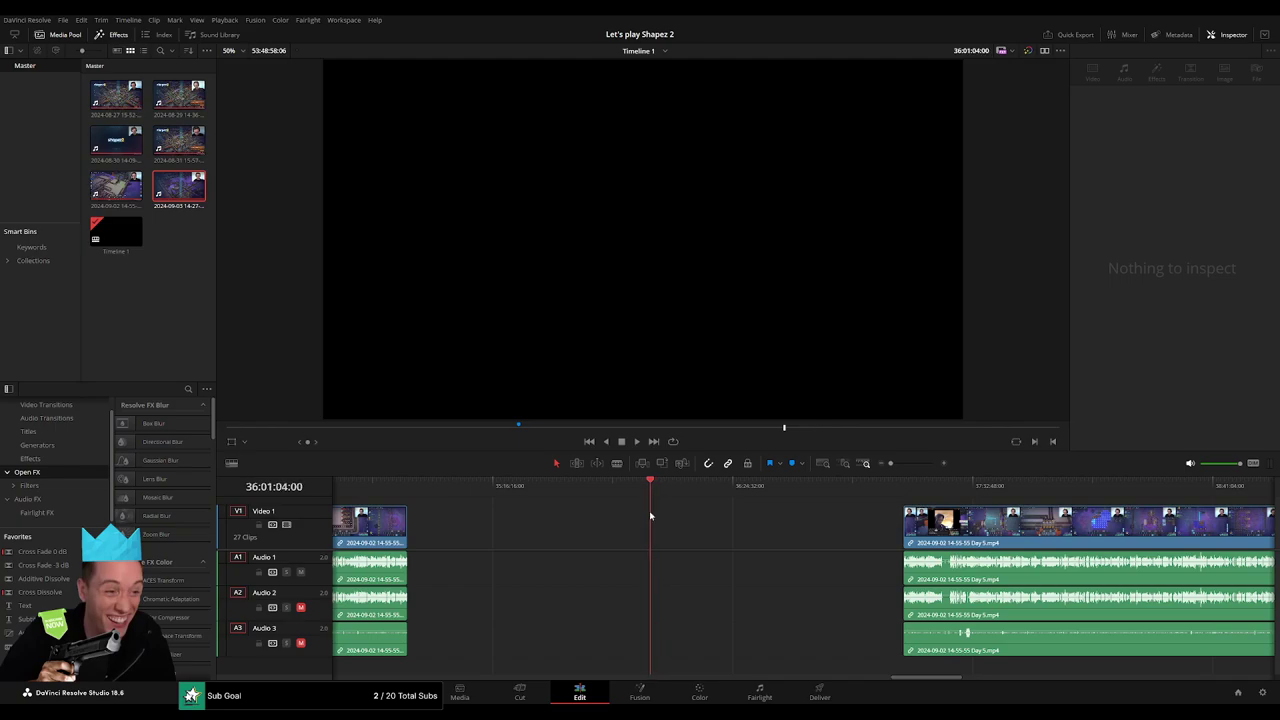
drag(890, 463, 904, 465)
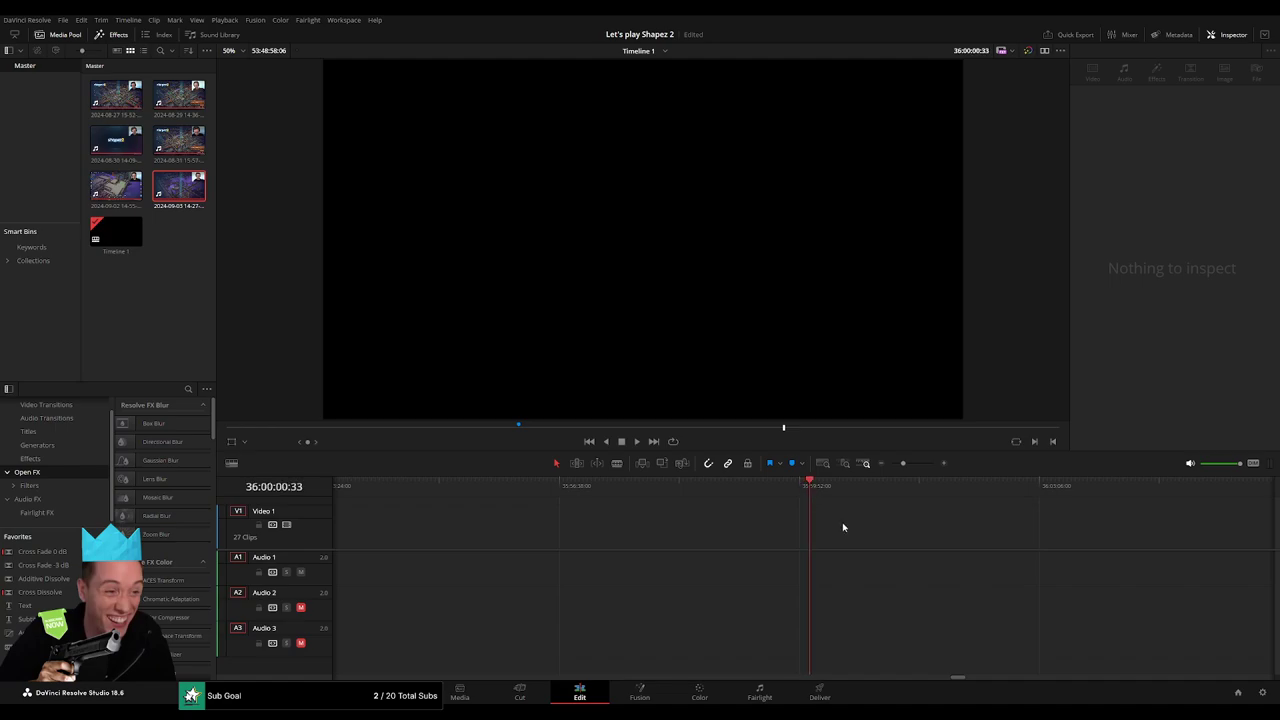
drag(903, 463, 890, 463)
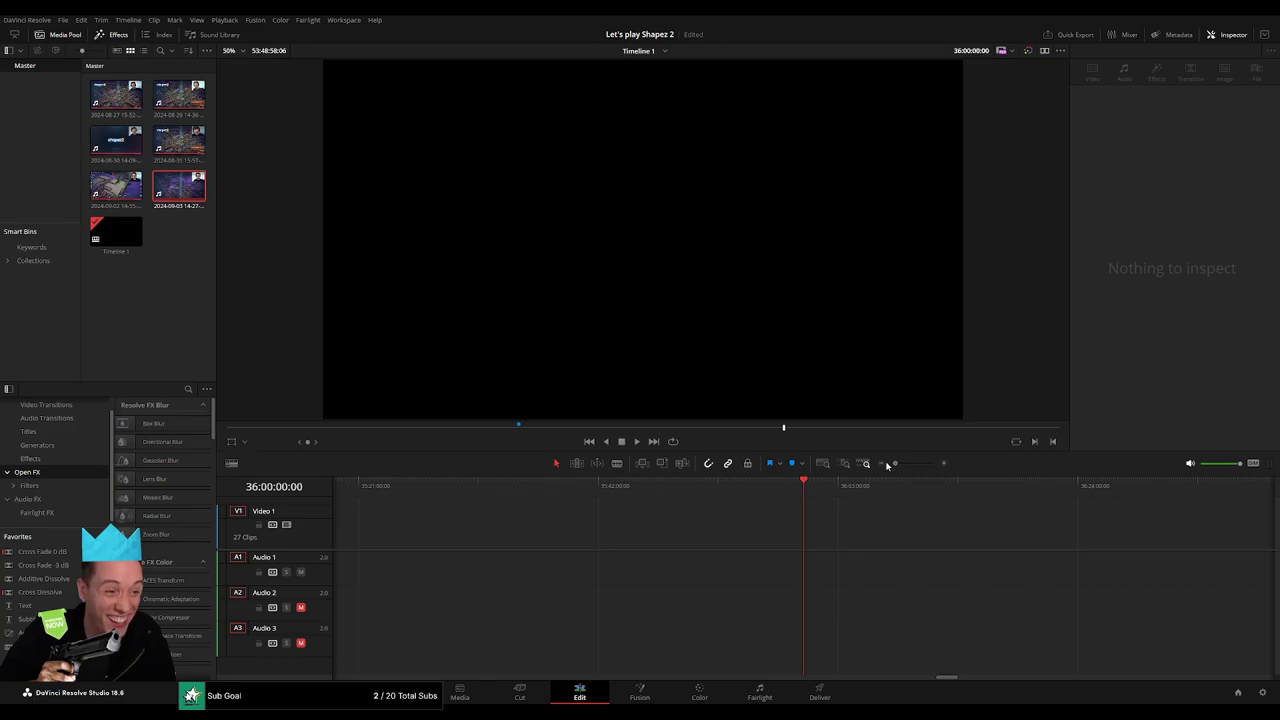
drag(1111, 533, 855, 543)
key(space)
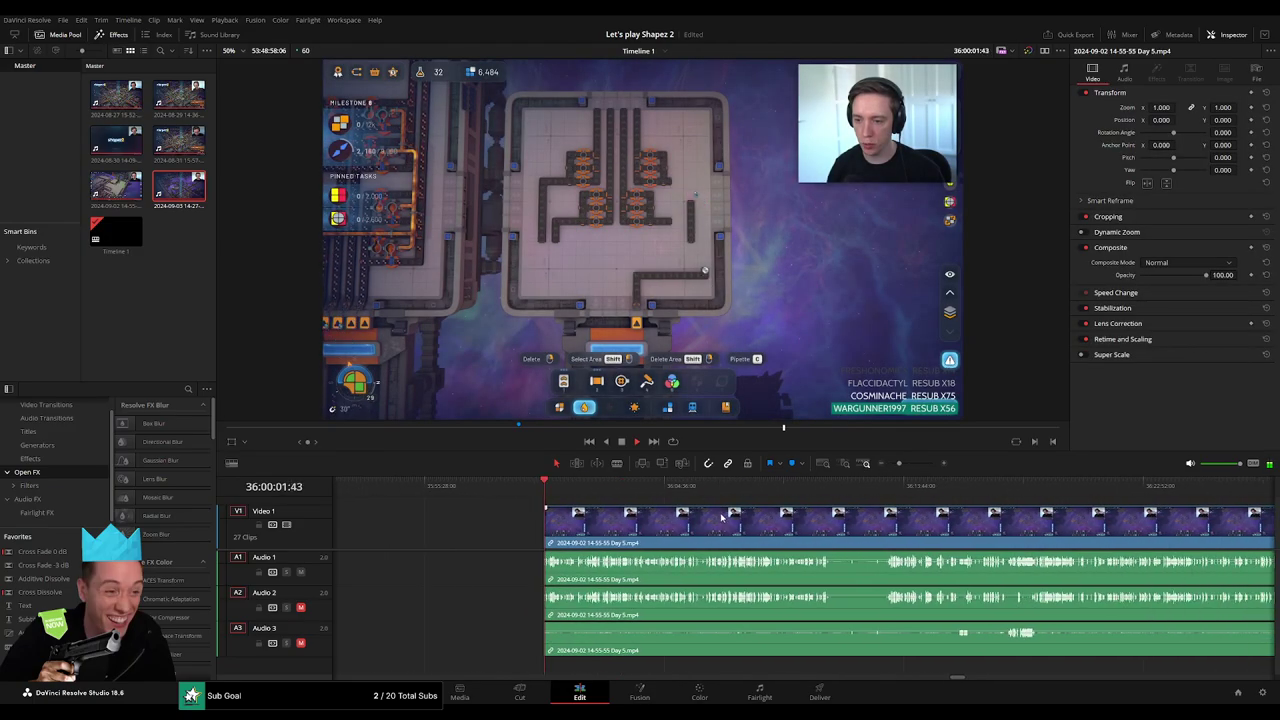
Blade the Day 5 clip at the start of the unwanted section
mouse_move(684, 490)
mouse_down()
mouse_move(783, 503)
mouse_move(822, 490)
mouse_move(637, 490)
mouse_move(677, 495)
mouse_up()
key(ctrl+equal)
key(space)
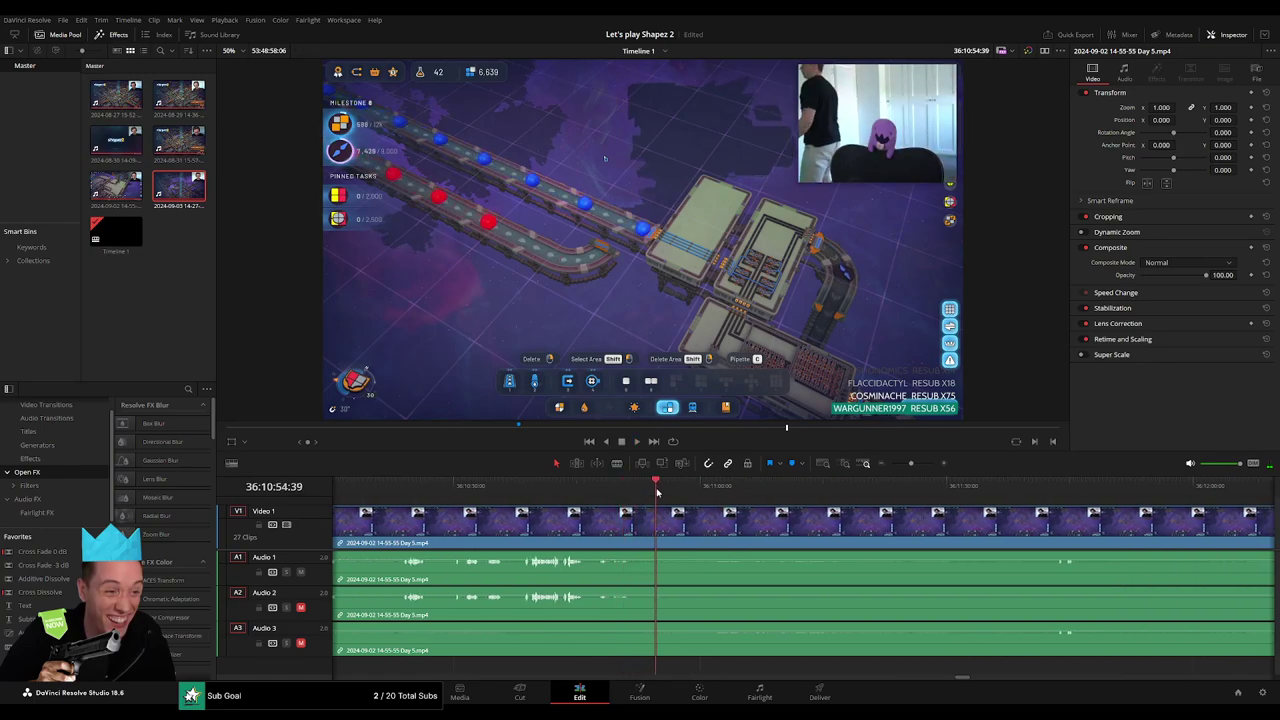
key(b)
click(680, 527)
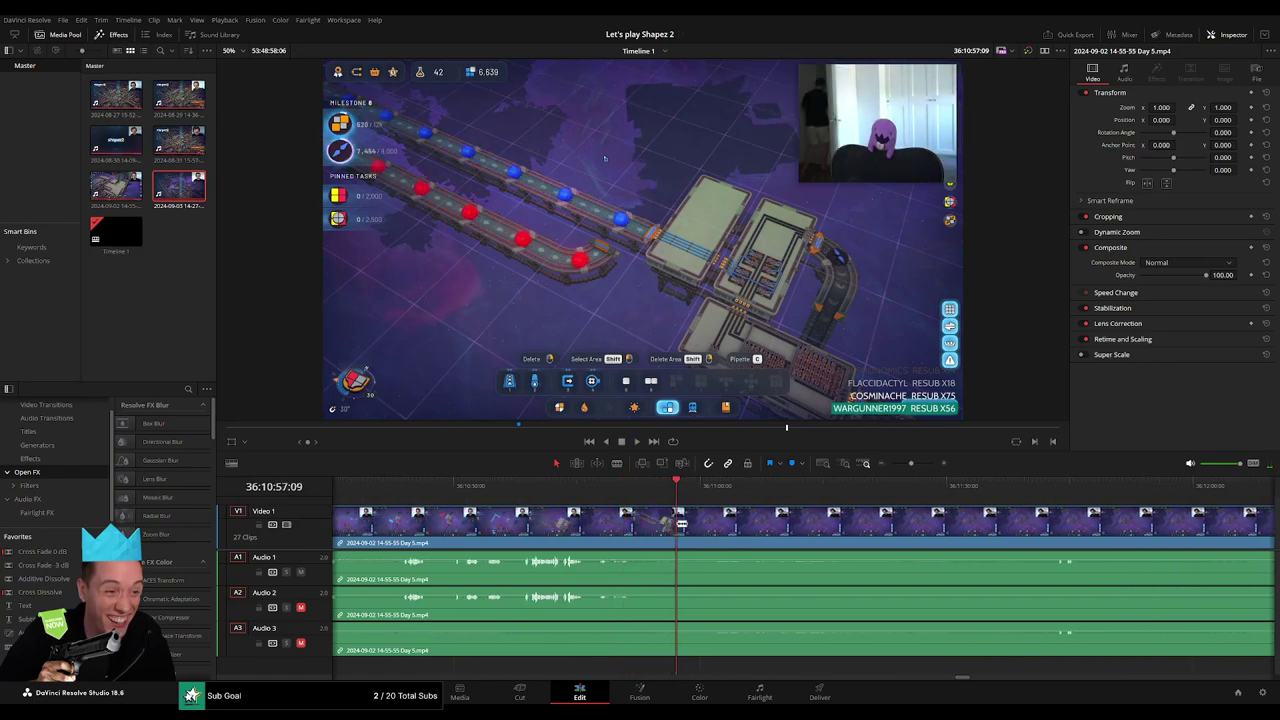
scroll(900, 530, right, 3)
click(900, 487)
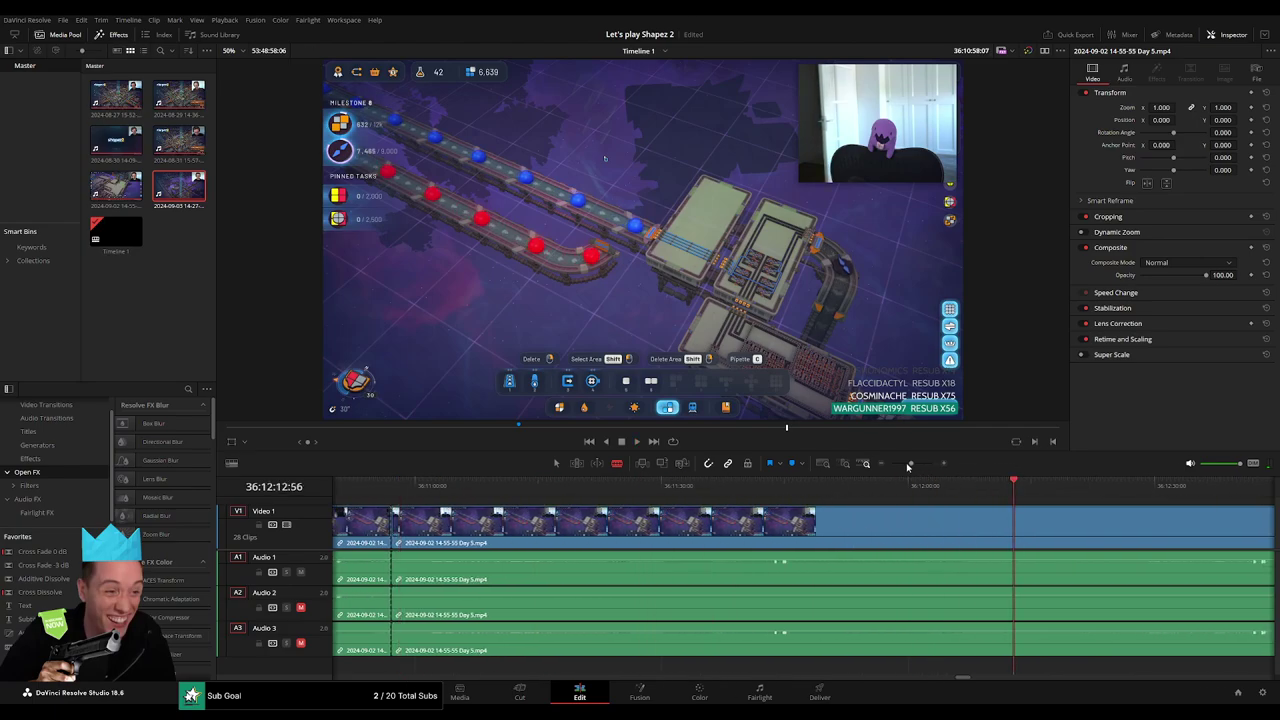
Blade the clip again at about 36:13, ending the unwanted section
scroll(914, 487, down, 3)
click(838, 490)
scroll(831, 508, up, 3)
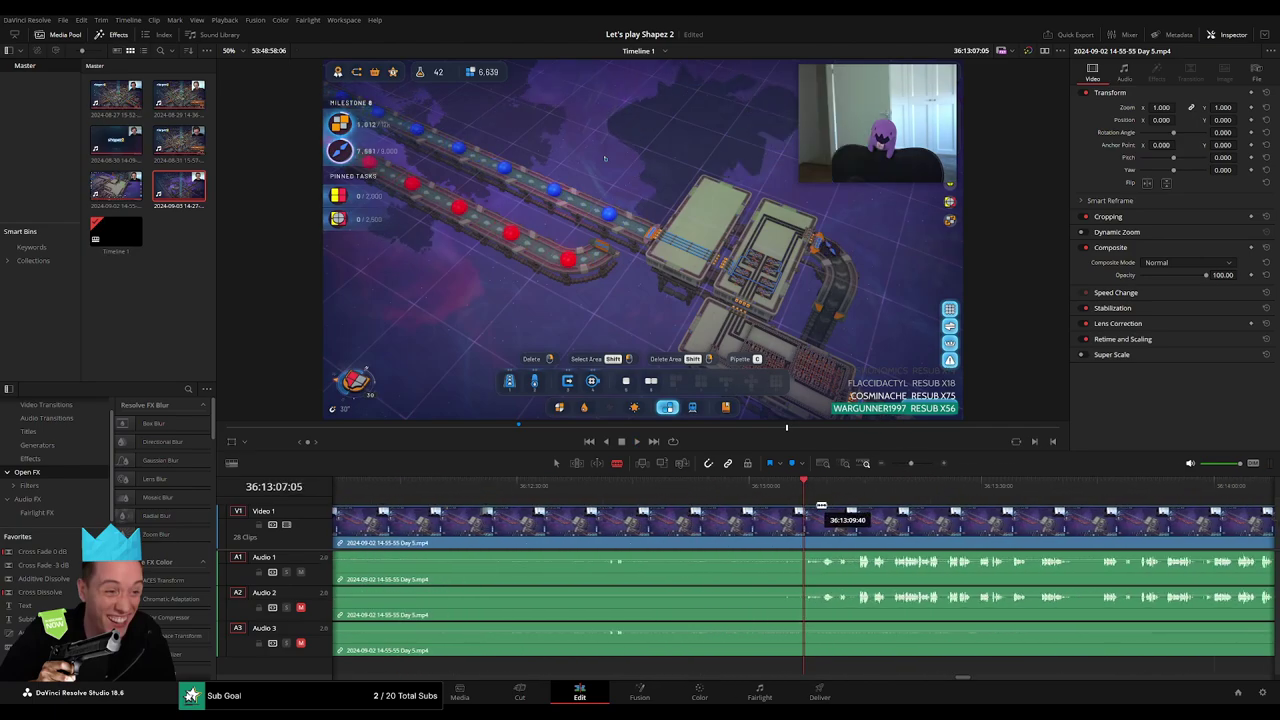
click(768, 488)
drag(768, 488, 782, 488)
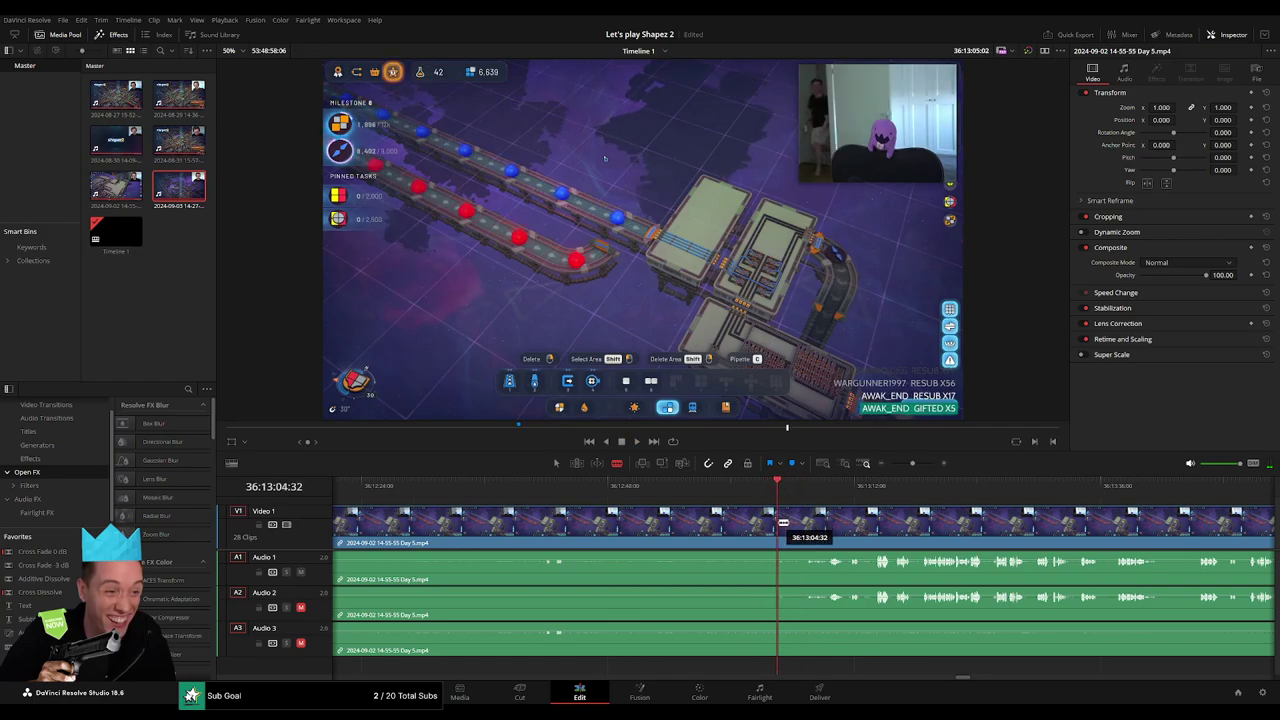
click(782, 521)
scroll(784, 521, down, 2)
Ripple-delete the middle section and play across the resulting cut
key(a)
click(786, 521)
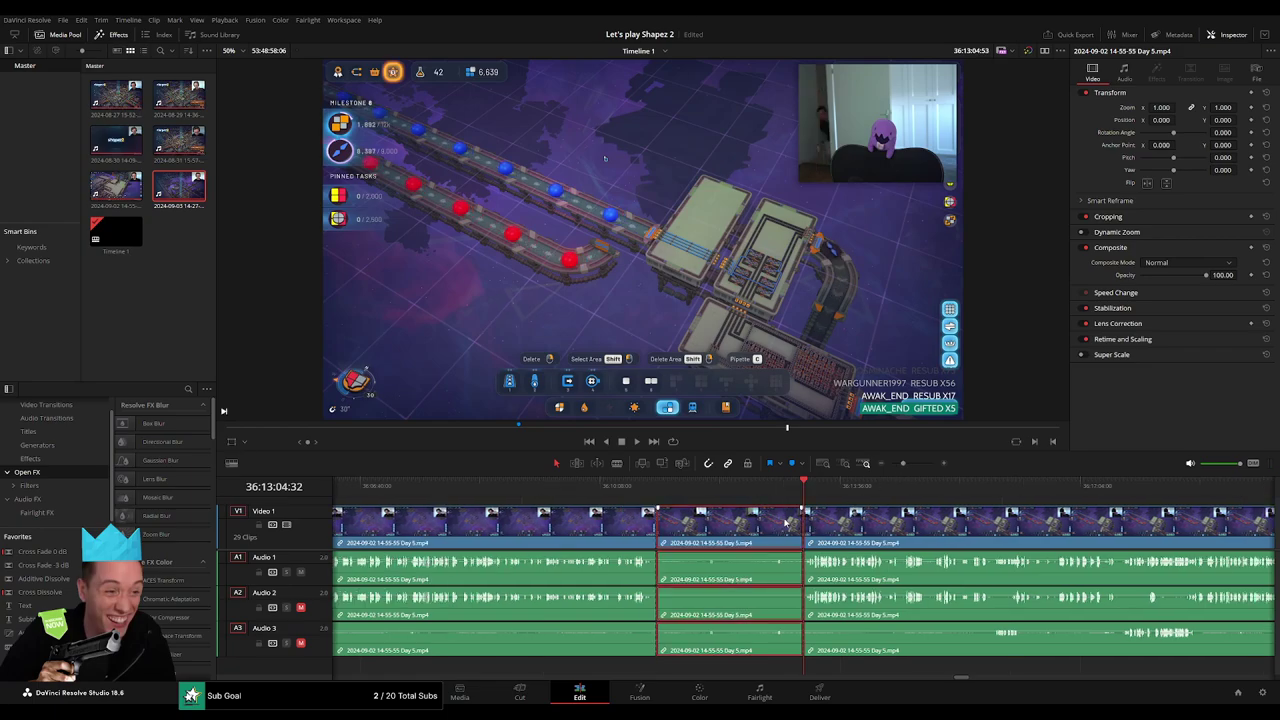
key(Delete)
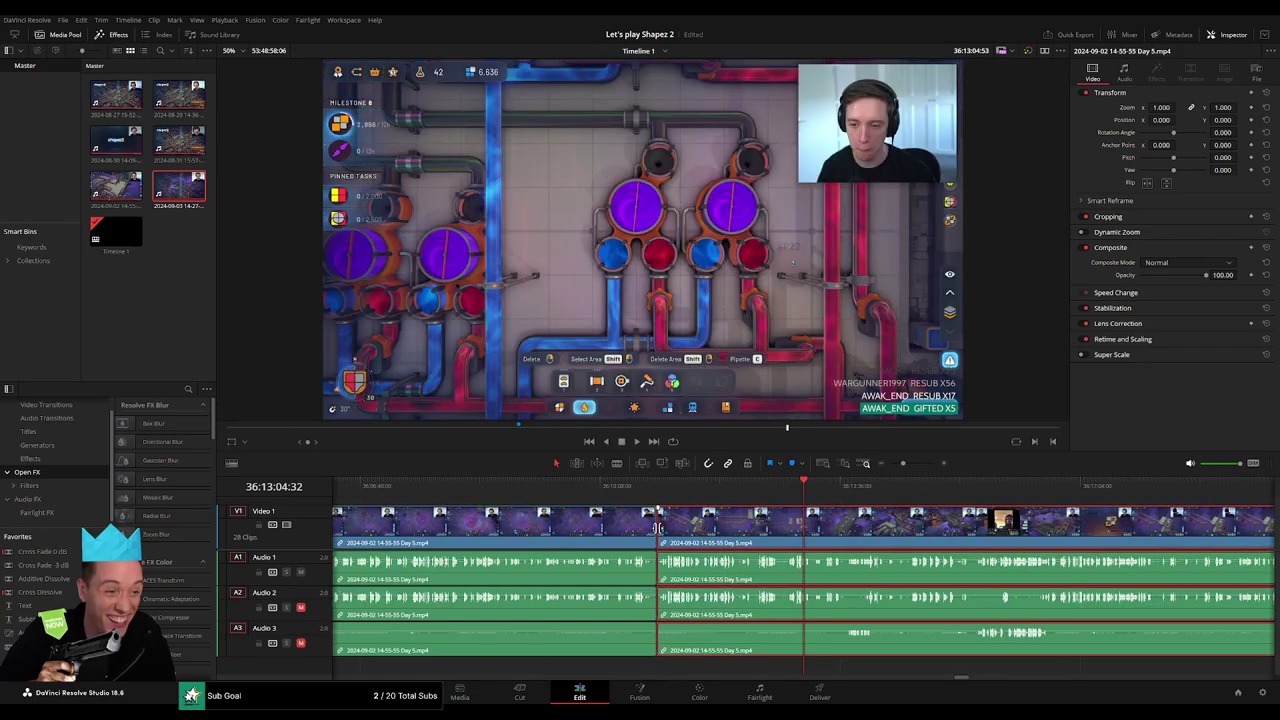
click(658, 527)
key(Up)
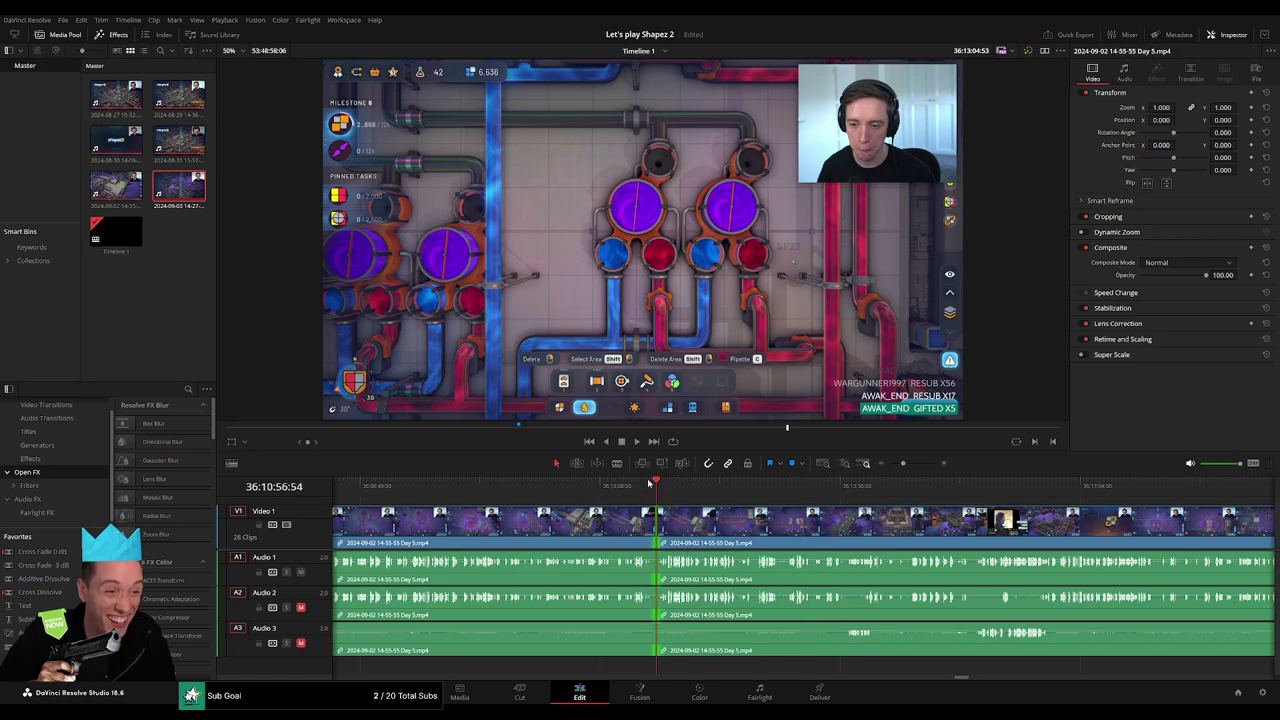
key(shift+Left)
key(space)
Skim ahead through the Day 5 footage to about 36:51:33
scroll(900, 500, up, 5)
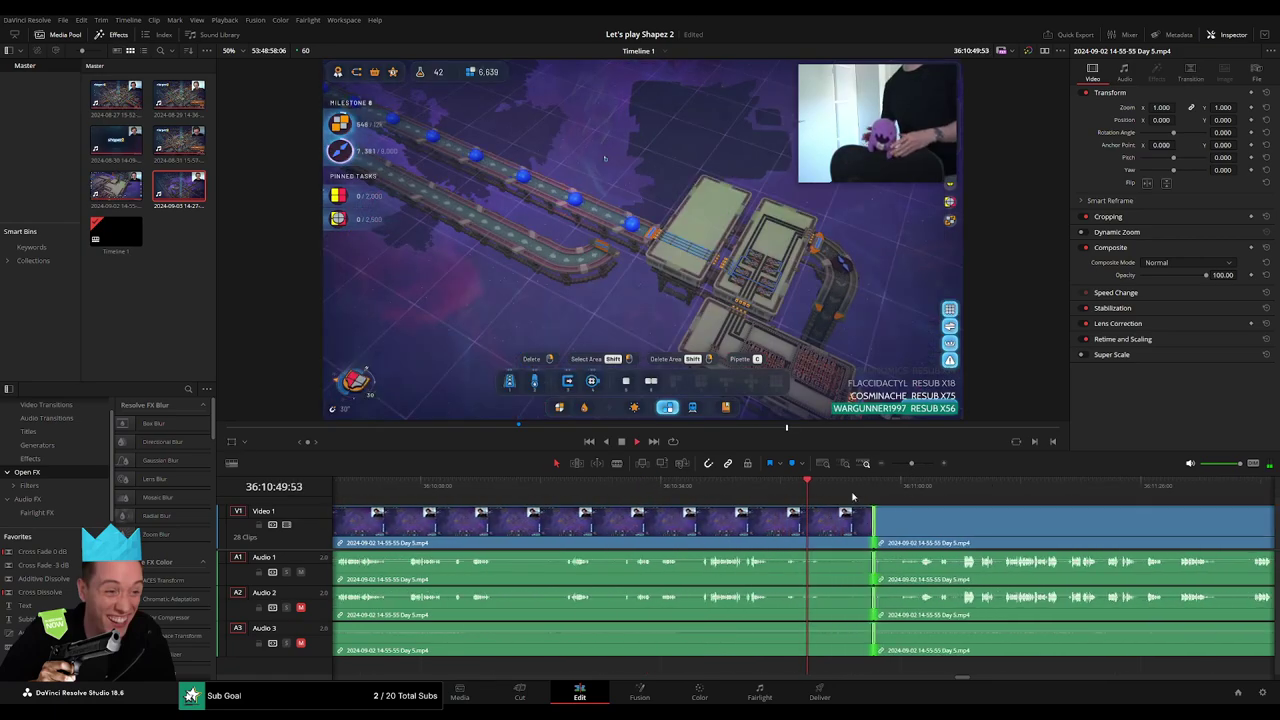
click(929, 485)
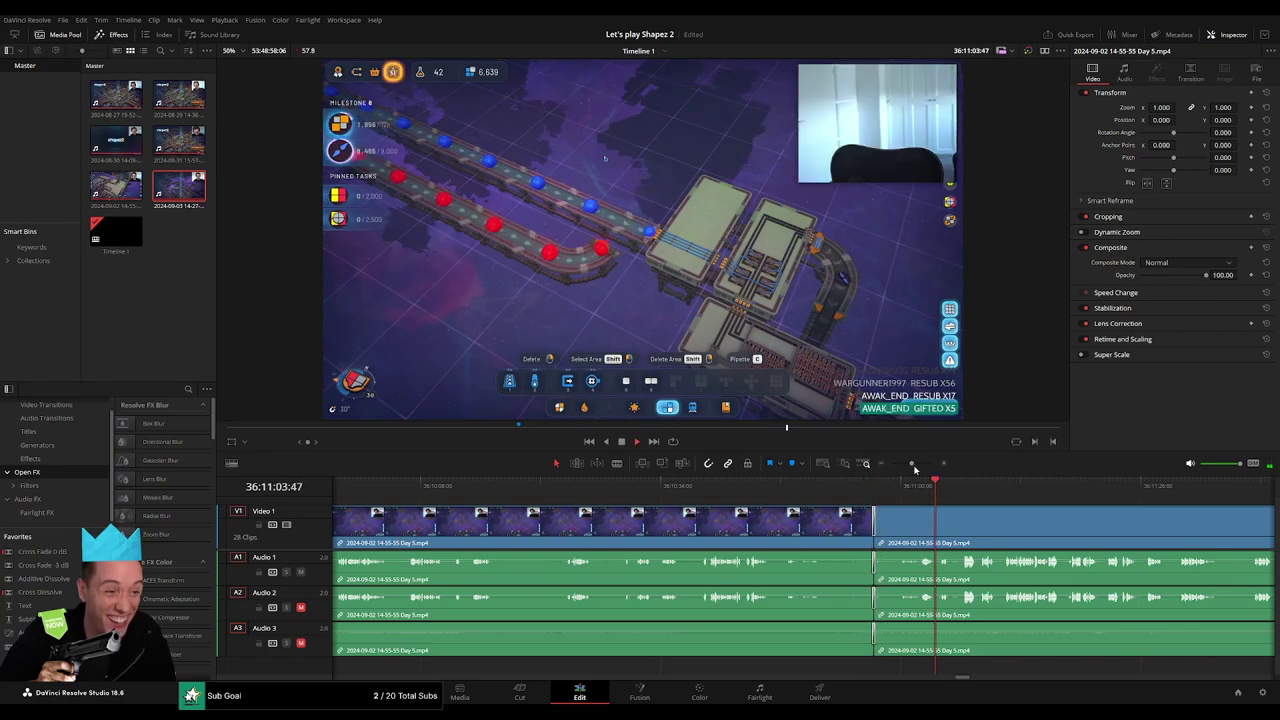
scroll(860, 470, down, 5)
scroll(785, 518, right, 3)
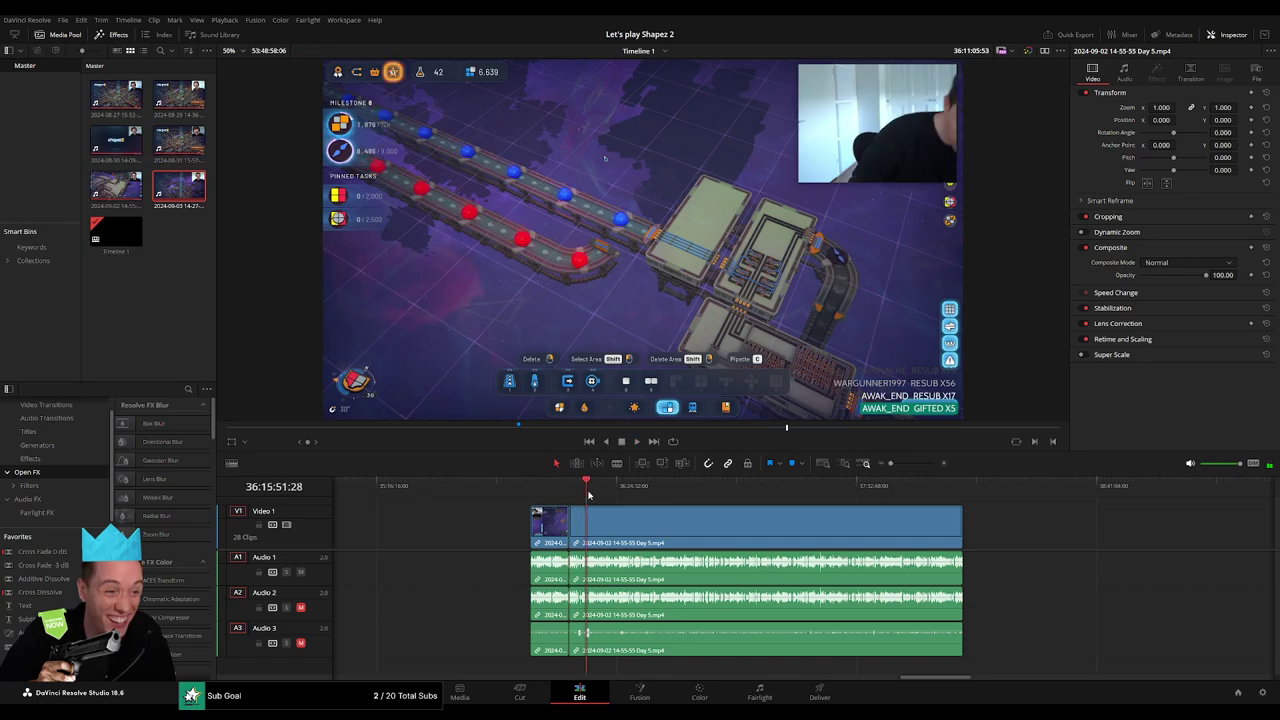
click(670, 495)
click(711, 498)
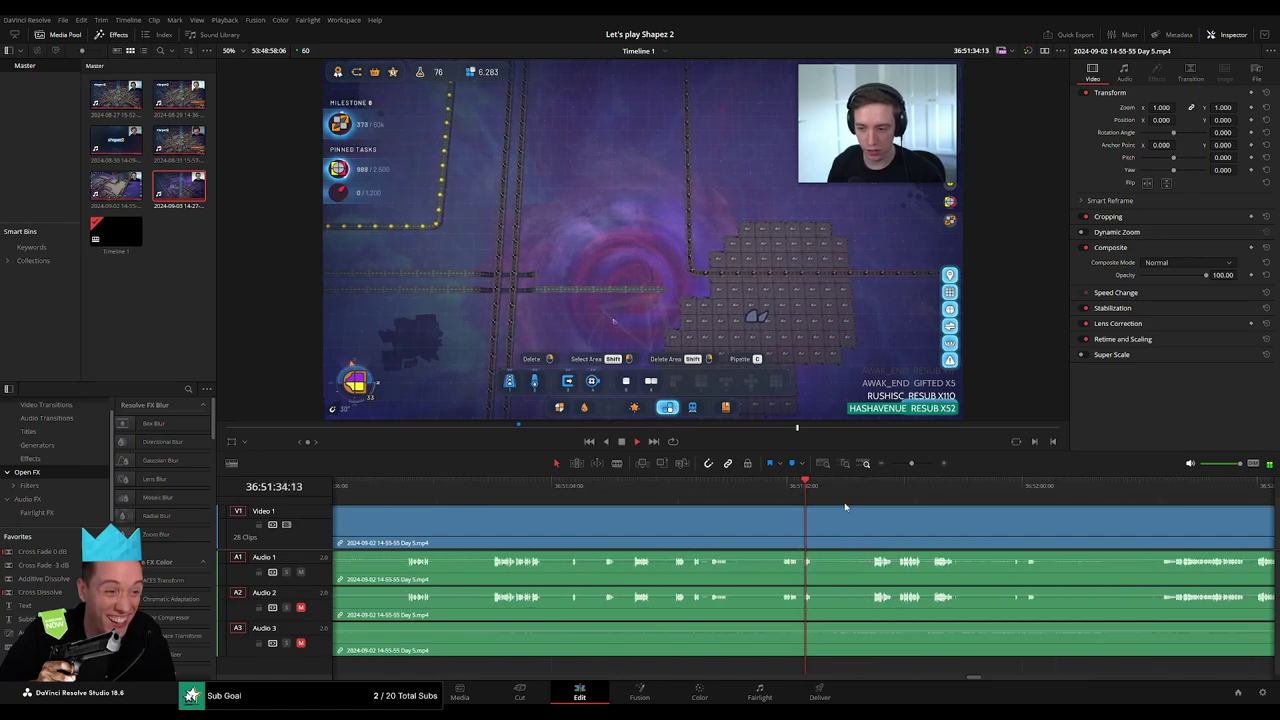
Split all tracks at 36:52:16 with Ctrl+B
scroll(748, 521, up, 2)
drag(912, 486, 647, 490)
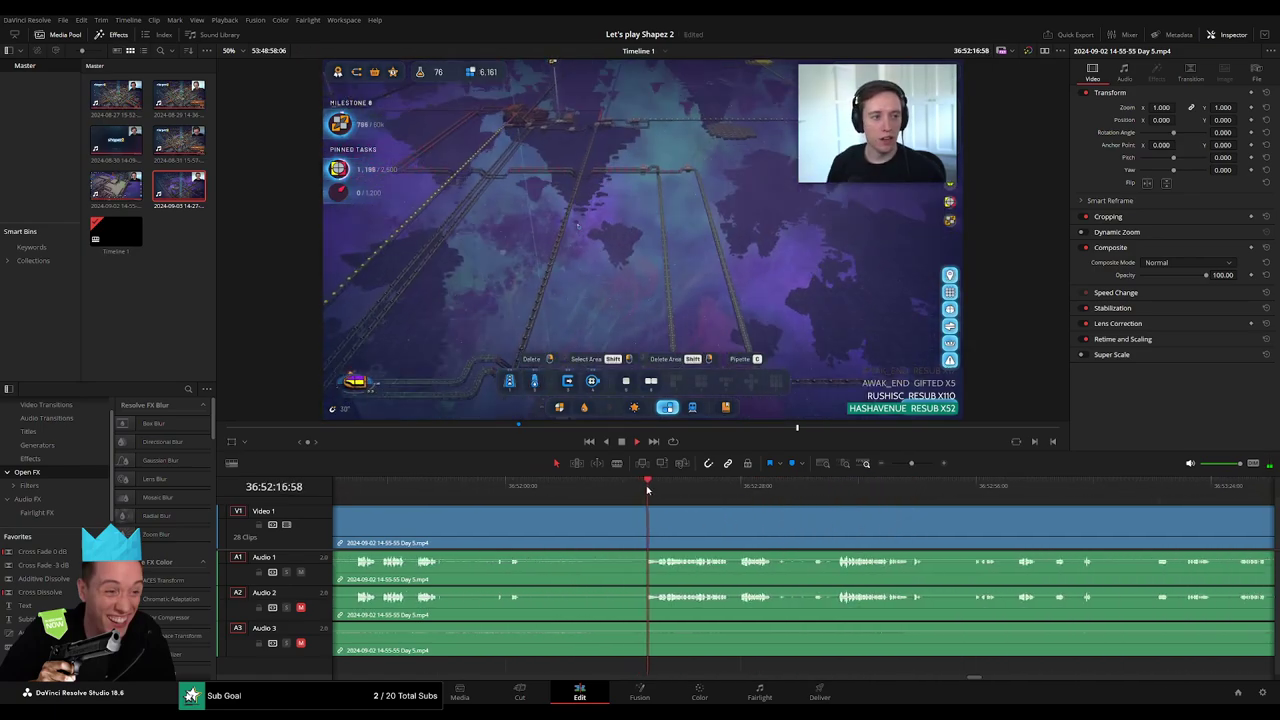
scroll(790, 513, down, 1)
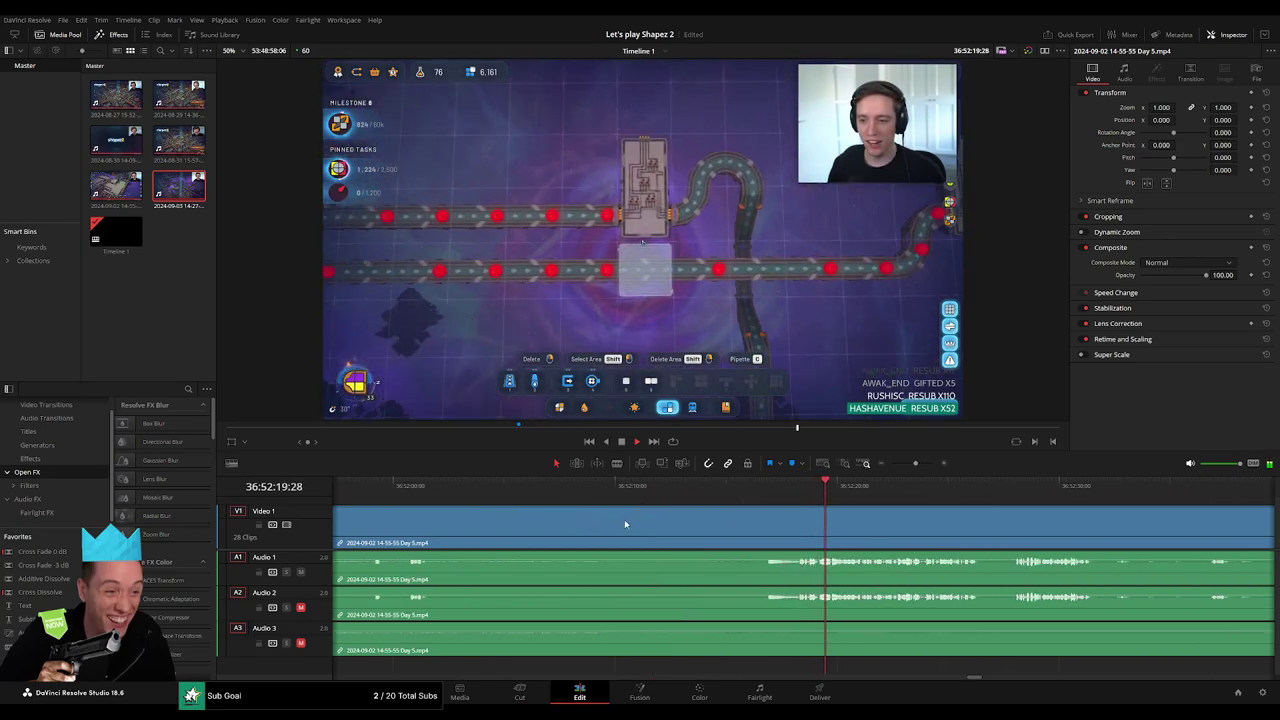
scroll(624, 519, up, 2)
click(548, 490)
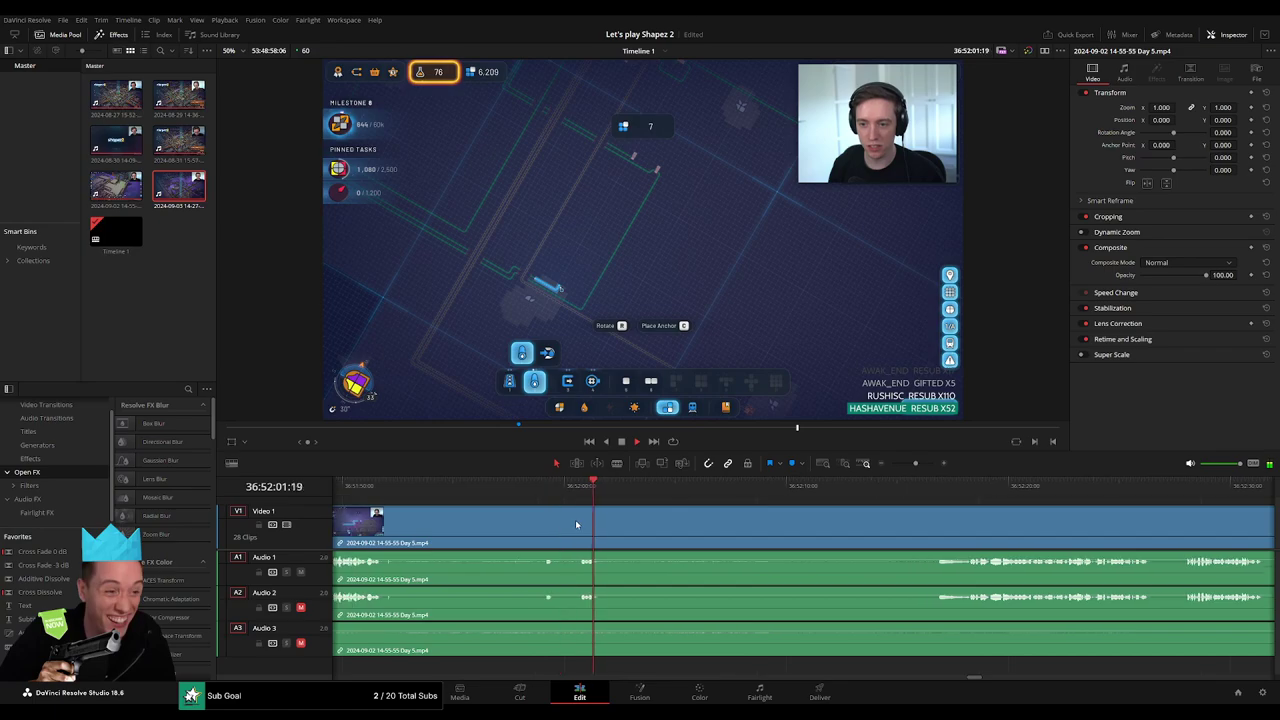
scroll(737, 491, down, 2)
click(737, 490)
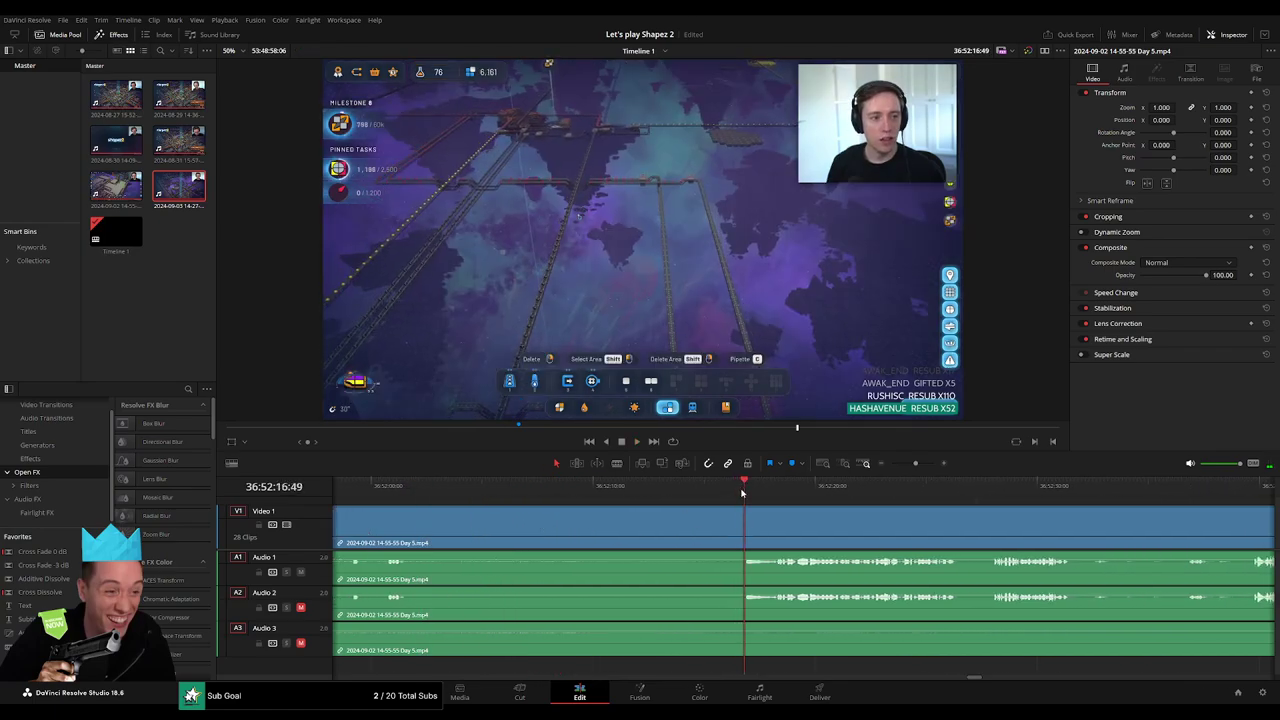
key(ctrl+b)
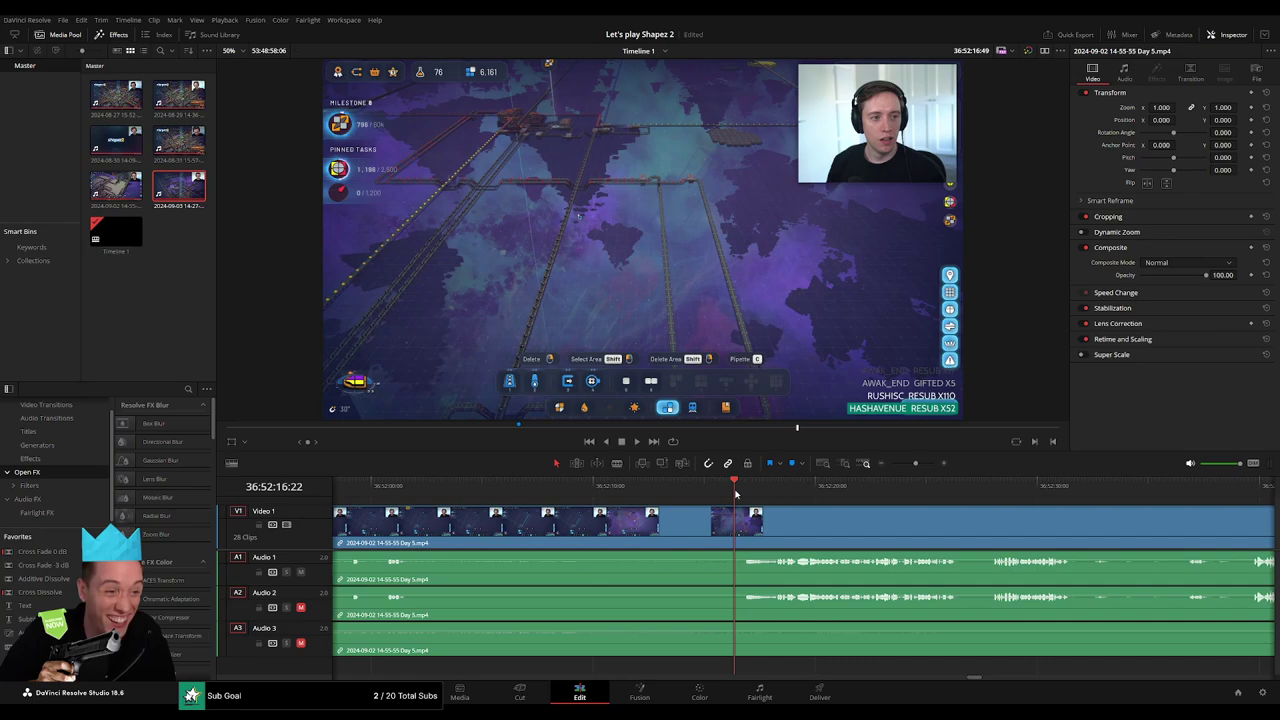
Add short audio fade-outs and fade-ins on either side of the 36:52:16 cut
mouse_move(738, 510)
mouse_down()
mouse_move(762, 512)
mouse_move(716, 512)
mouse_move(708, 555)
mouse_up()
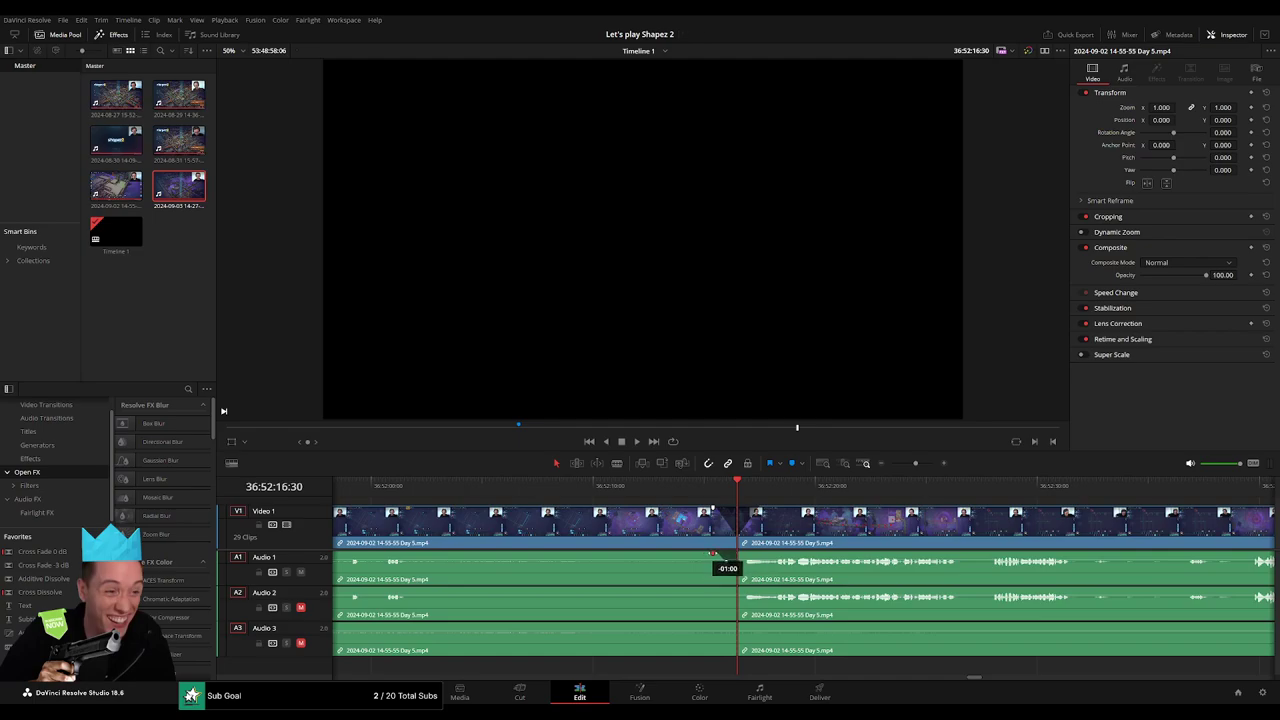
drag(746, 547, 761, 552)
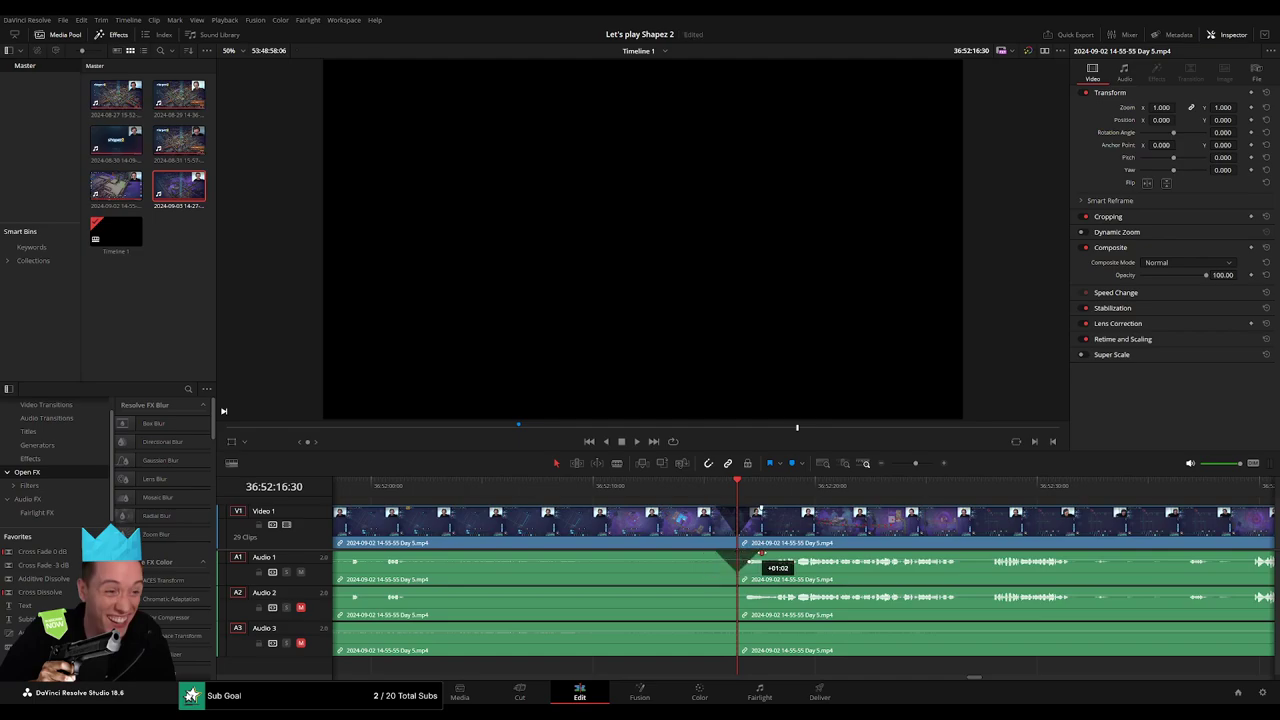
drag(731, 590, 711, 590)
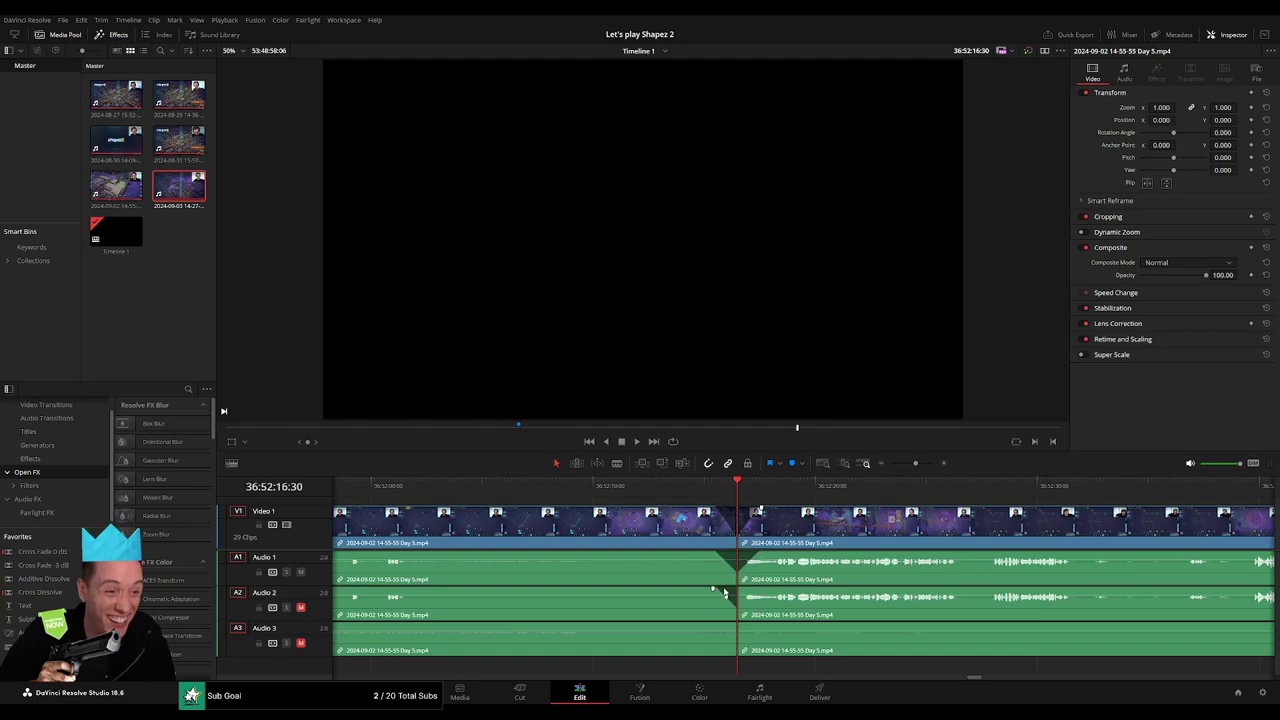
mouse_move(738, 590)
mouse_down()
mouse_move(761, 590)
mouse_move(713, 626)
mouse_move(760, 625)
mouse_up()
drag(916, 467, 890, 467)
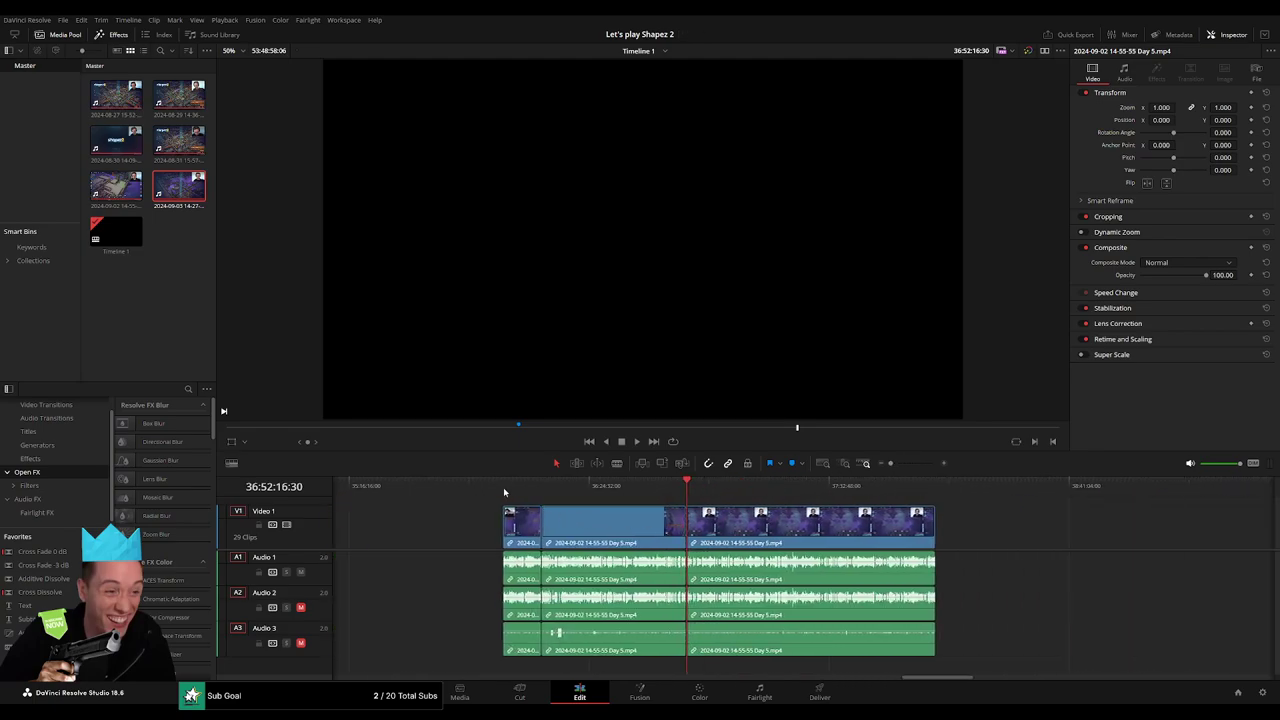
Move the Day 5 clip to start at the 38:00:01 playhead and play it
scroll(505, 520, right, 1)
scroll(505, 520, right, 5)
drag(517, 540, 955, 540)
click(570, 540)
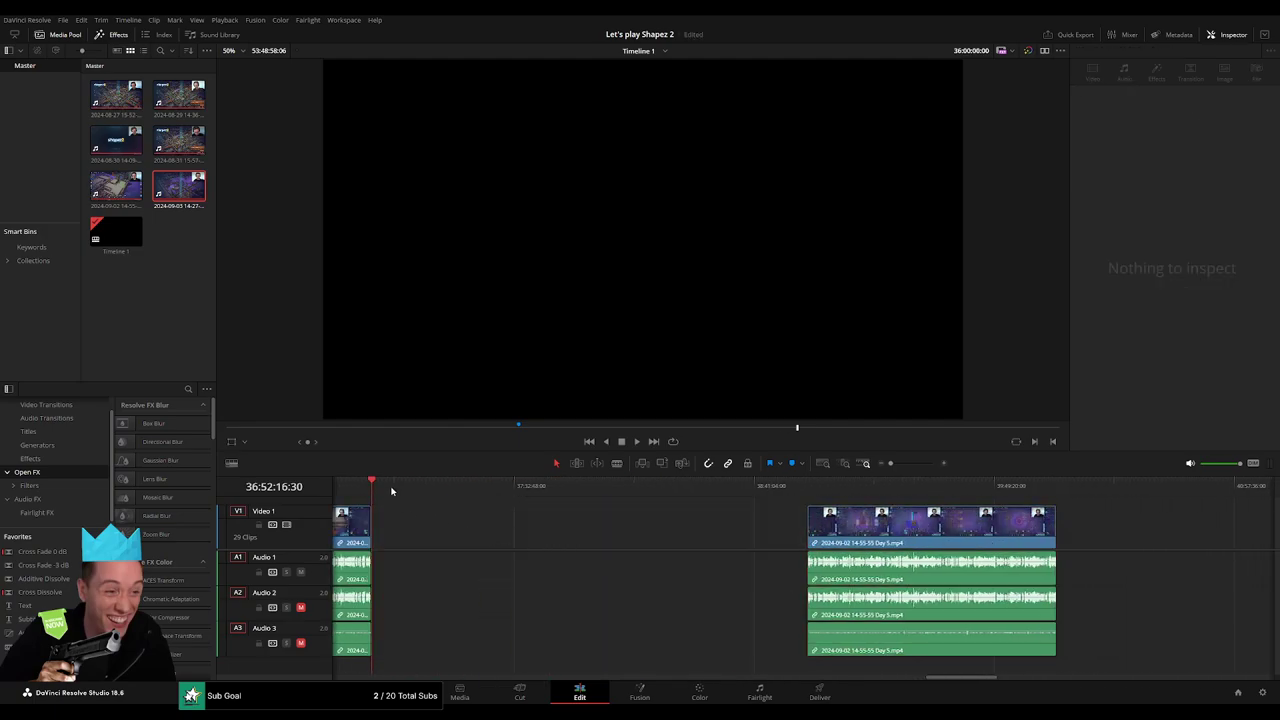
drag(391, 491, 611, 512)
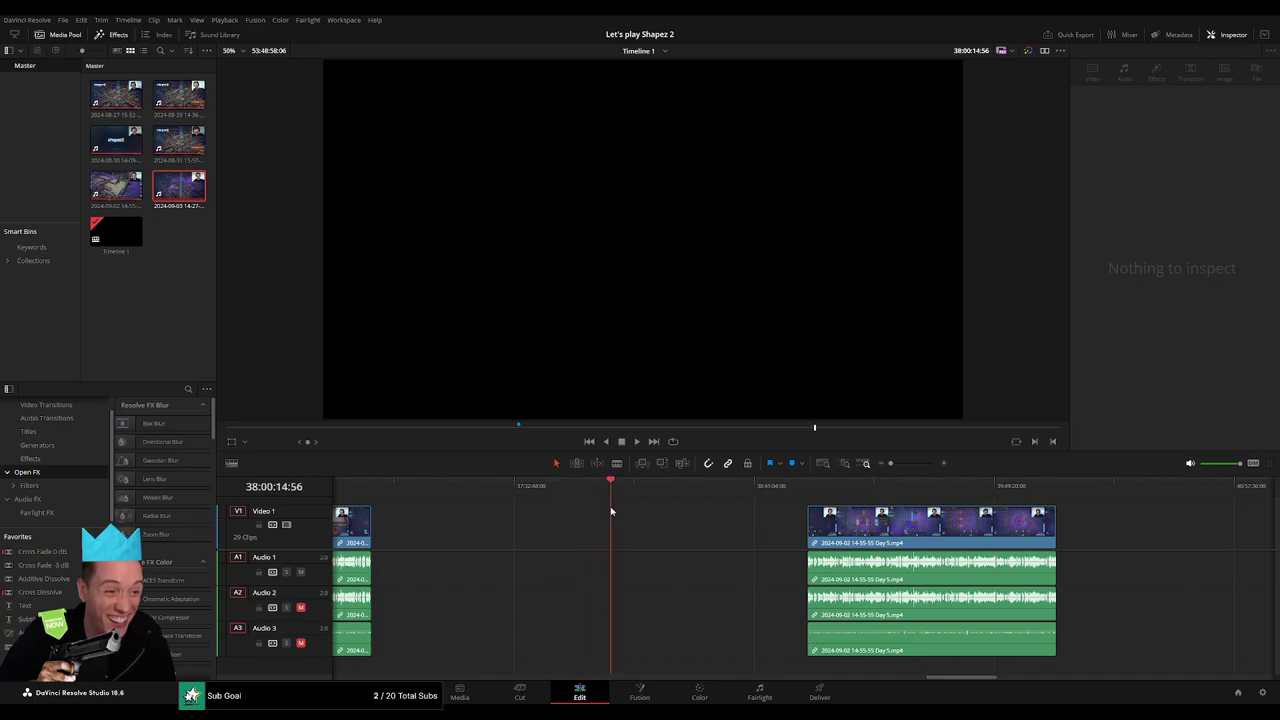
click(907, 466)
drag(802, 487, 762, 491)
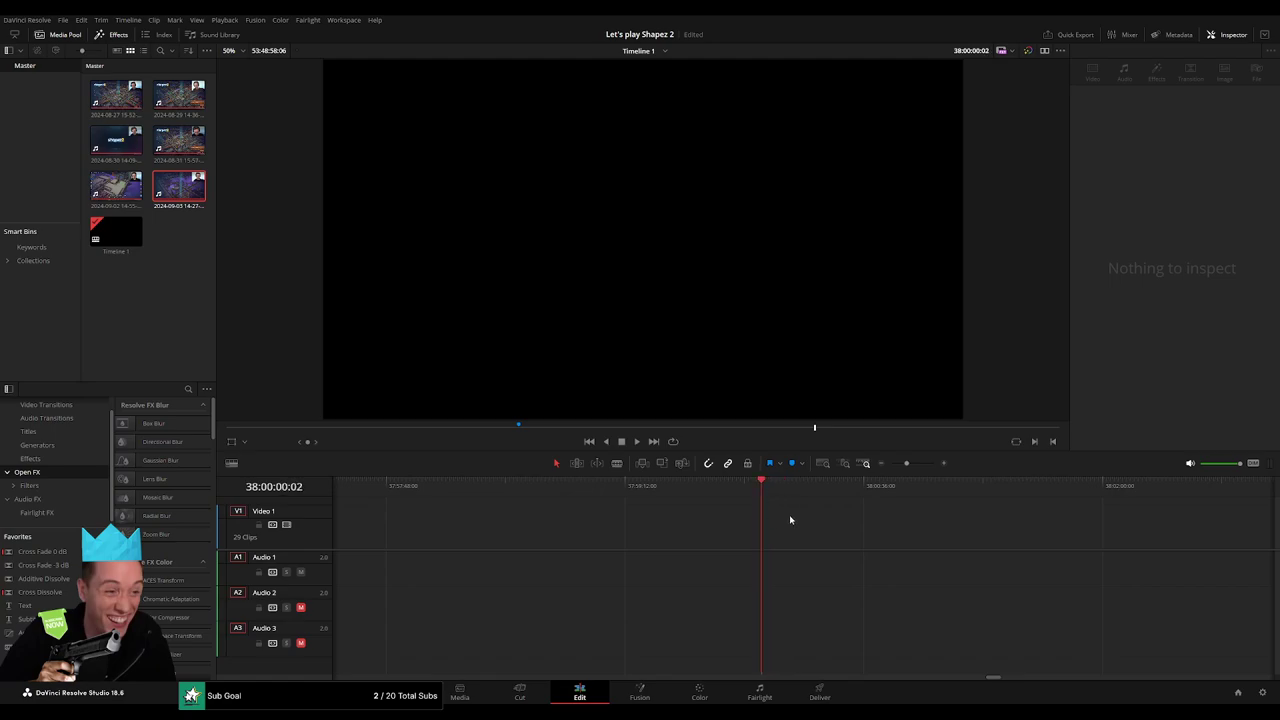
scroll(874, 526, down, 2)
scroll(874, 526, right, 3)
mouse_move(788, 528)
mouse_down()
mouse_move(588, 522)
mouse_move(683, 510)
mouse_up()
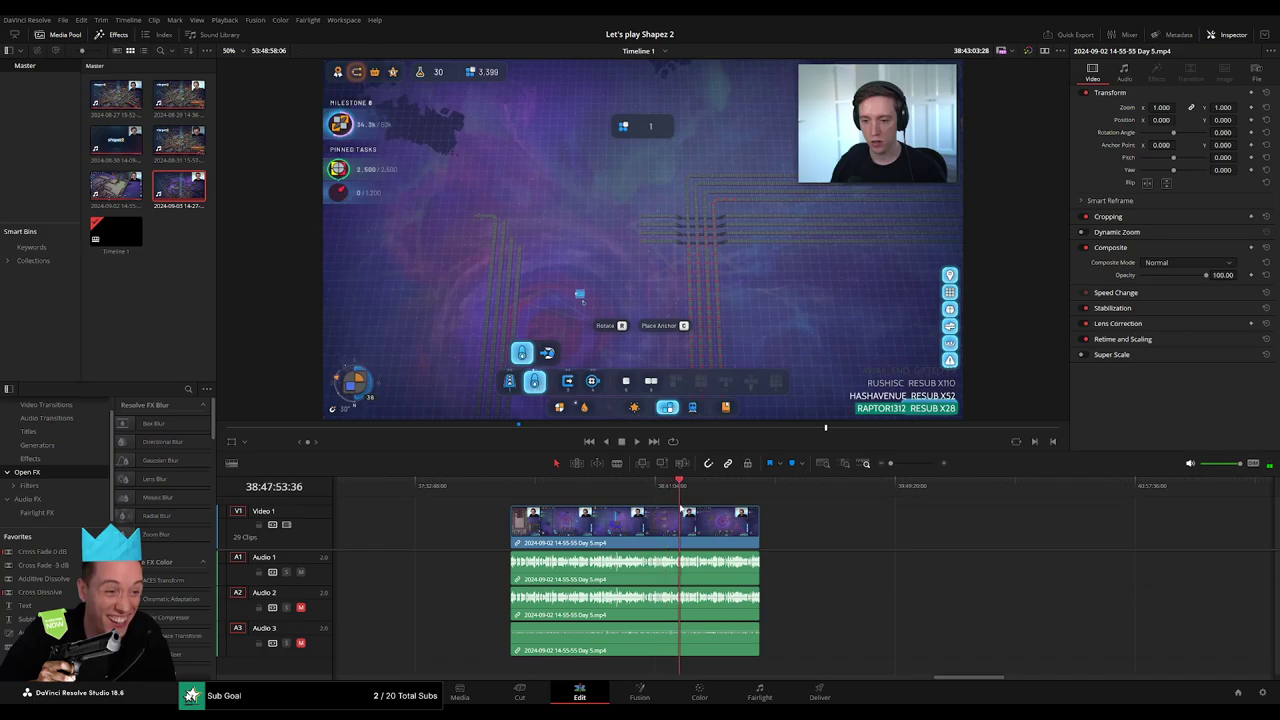
key(l)
key(l)
key(l)
Split every track at 38:52:01:00, just before the Tasks screen
scroll(845, 531, up, 3)
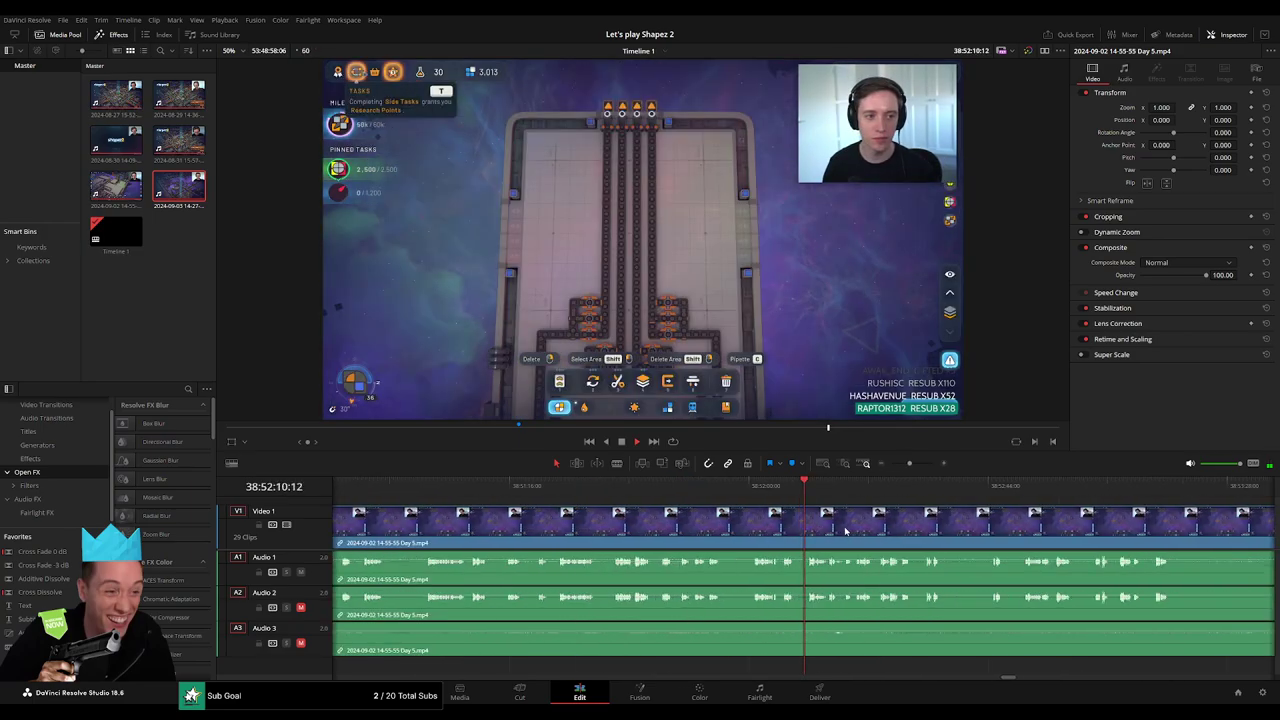
scroll(760, 515, up, 2)
click(671, 488)
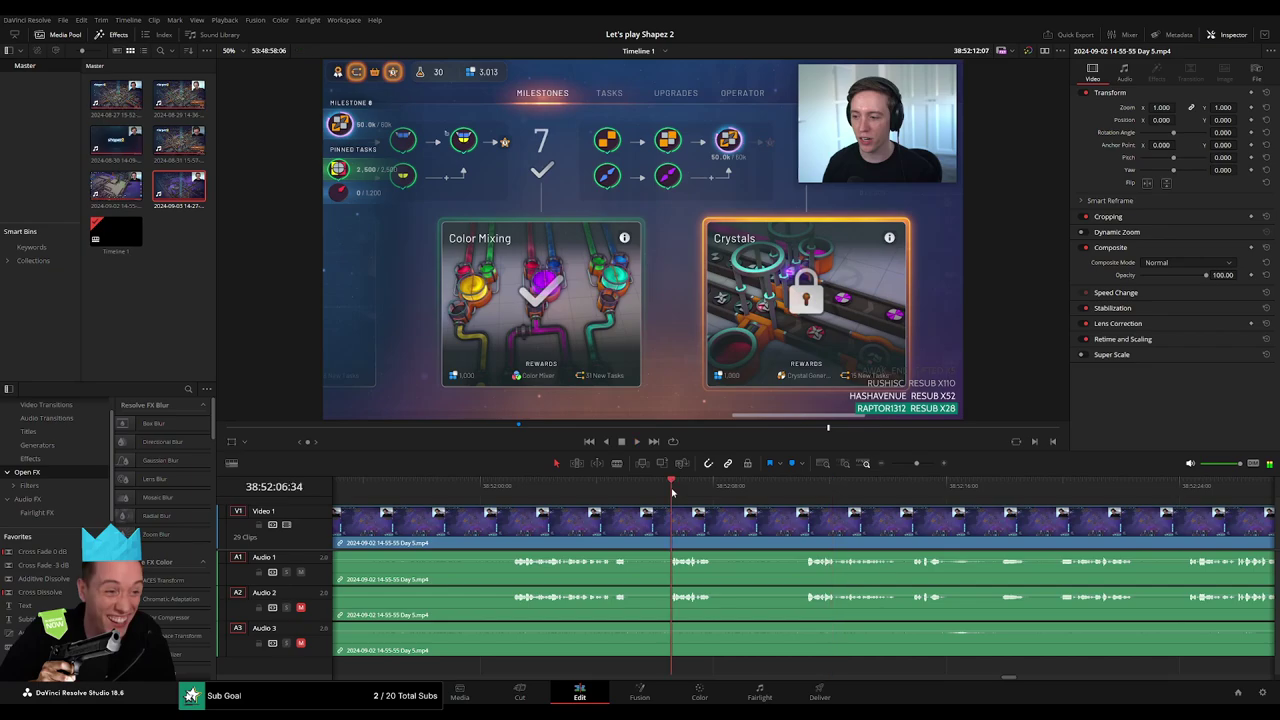
scroll(712, 528, left, 3)
click(712, 528)
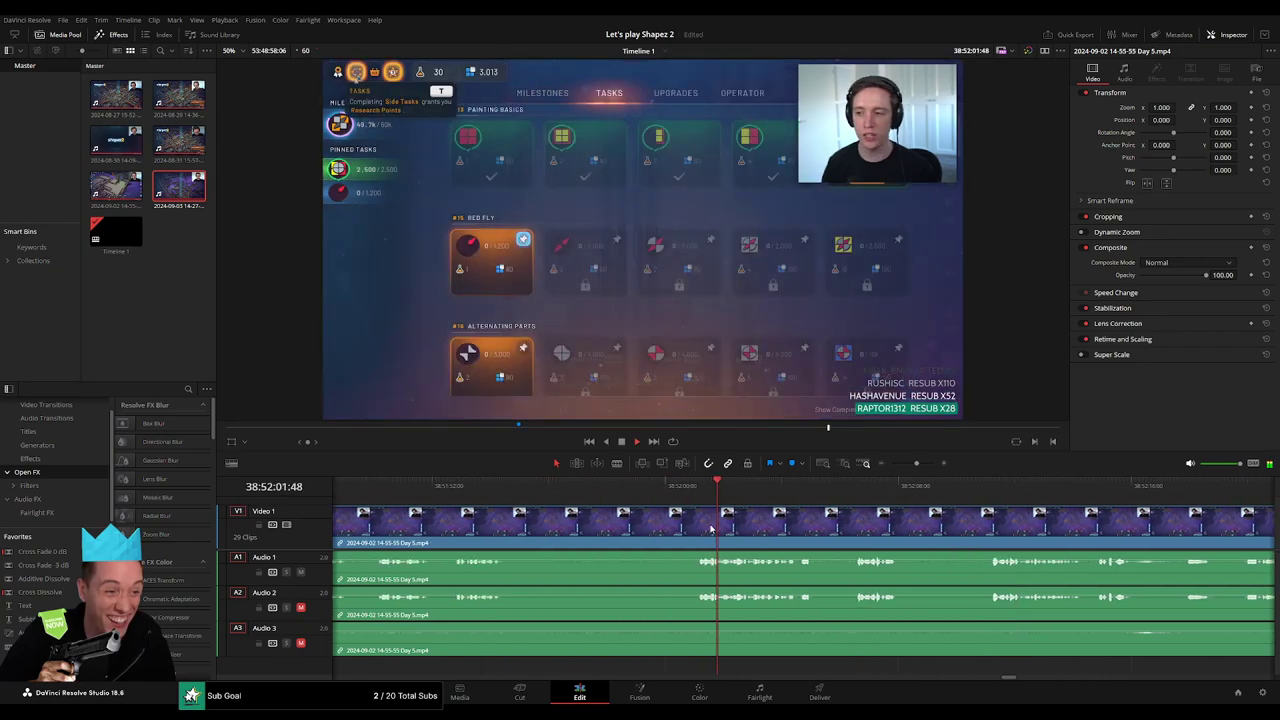
click(698, 496)
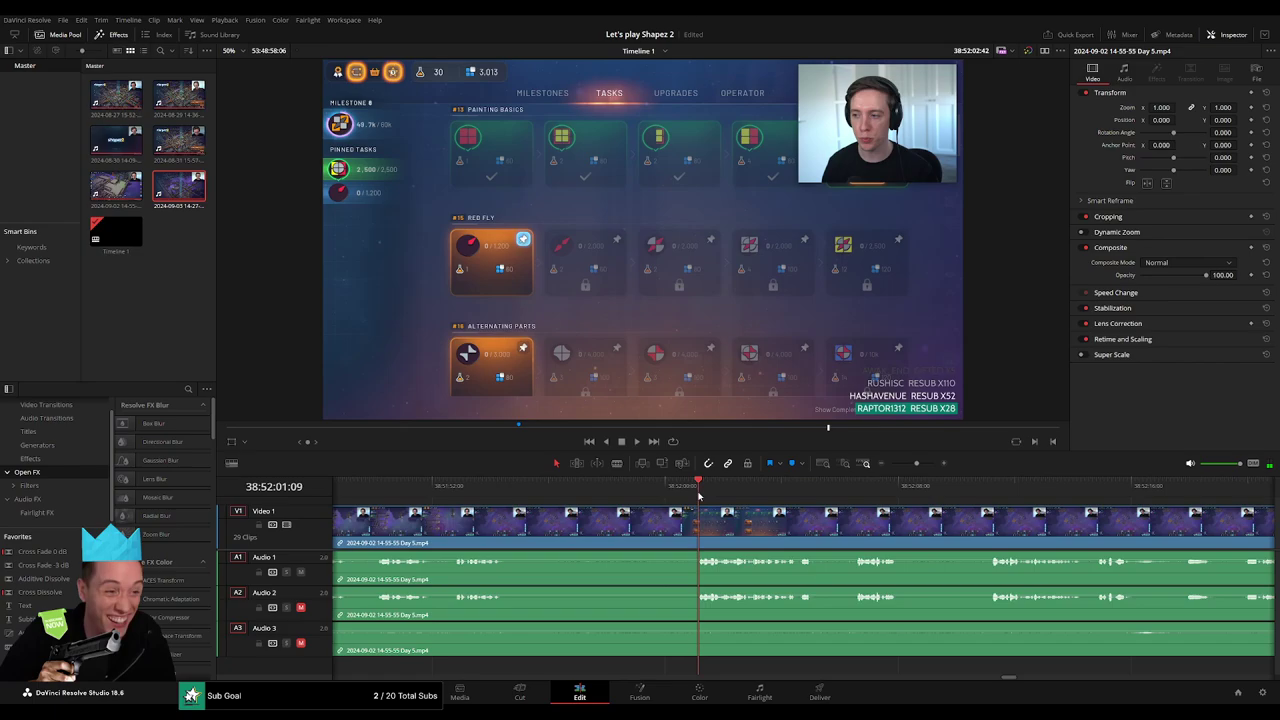
mouse_move(698, 496)
mouse_down()
mouse_move(667, 511)
mouse_move(691, 512)
mouse_move(645, 512)
mouse_move(658, 548)
mouse_move(640, 557)
mouse_up()
key(ctrl+b)
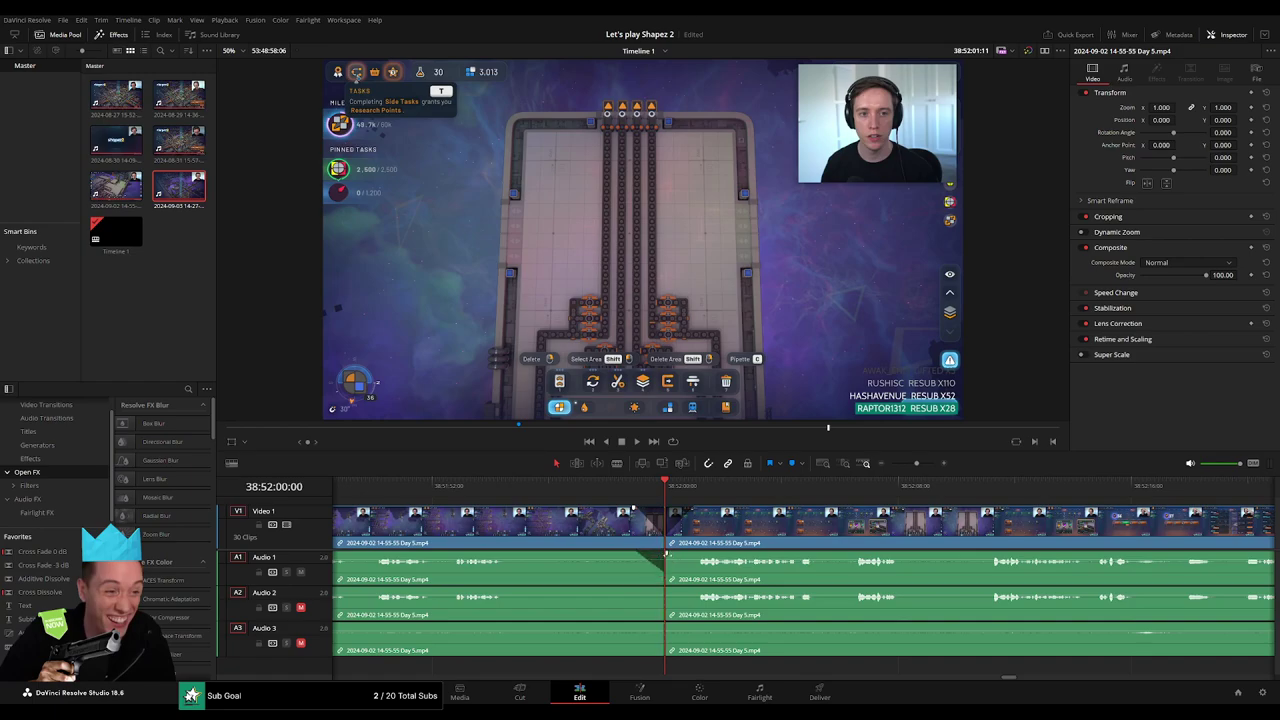
Fade the Audio 1 and Audio 2 sound across the 38:52:01 cut
mouse_move(666, 552)
mouse_down()
mouse_move(698, 555)
mouse_move(673, 588)
mouse_move(641, 591)
mouse_up()
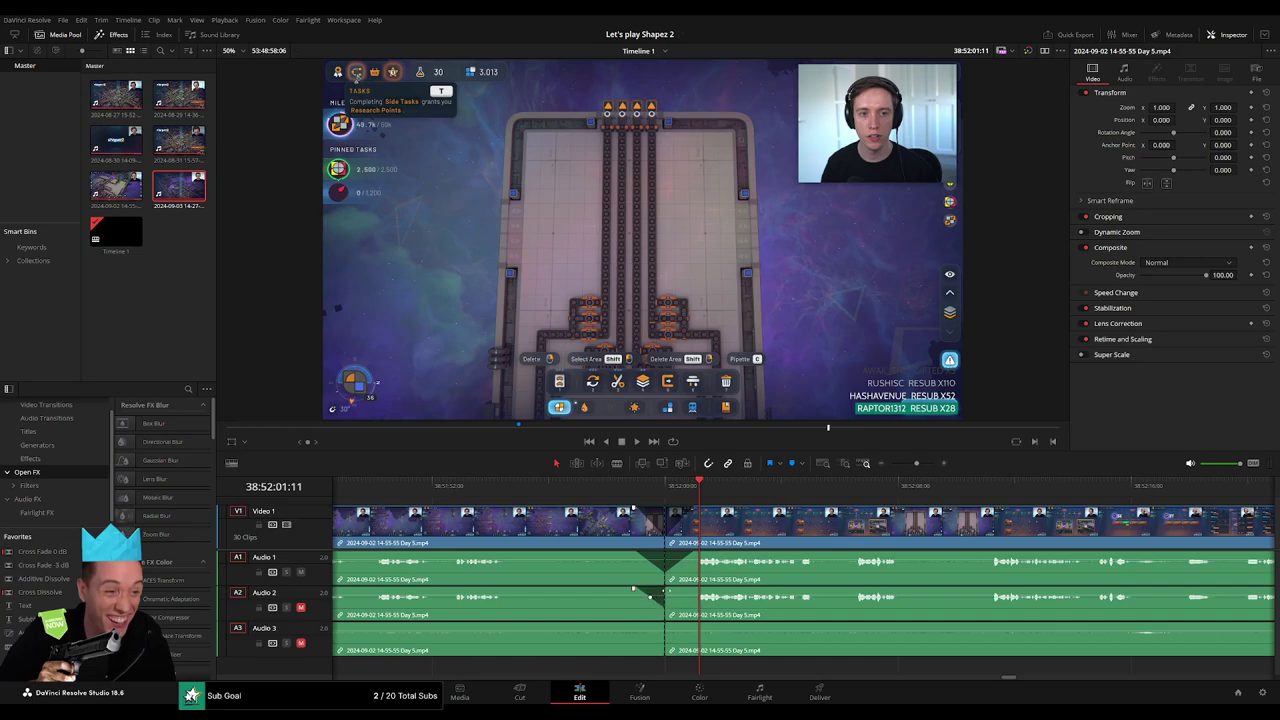
mouse_move(650, 597)
mouse_down()
mouse_move(697, 593)
mouse_move(649, 632)
mouse_move(694, 626)
mouse_up()
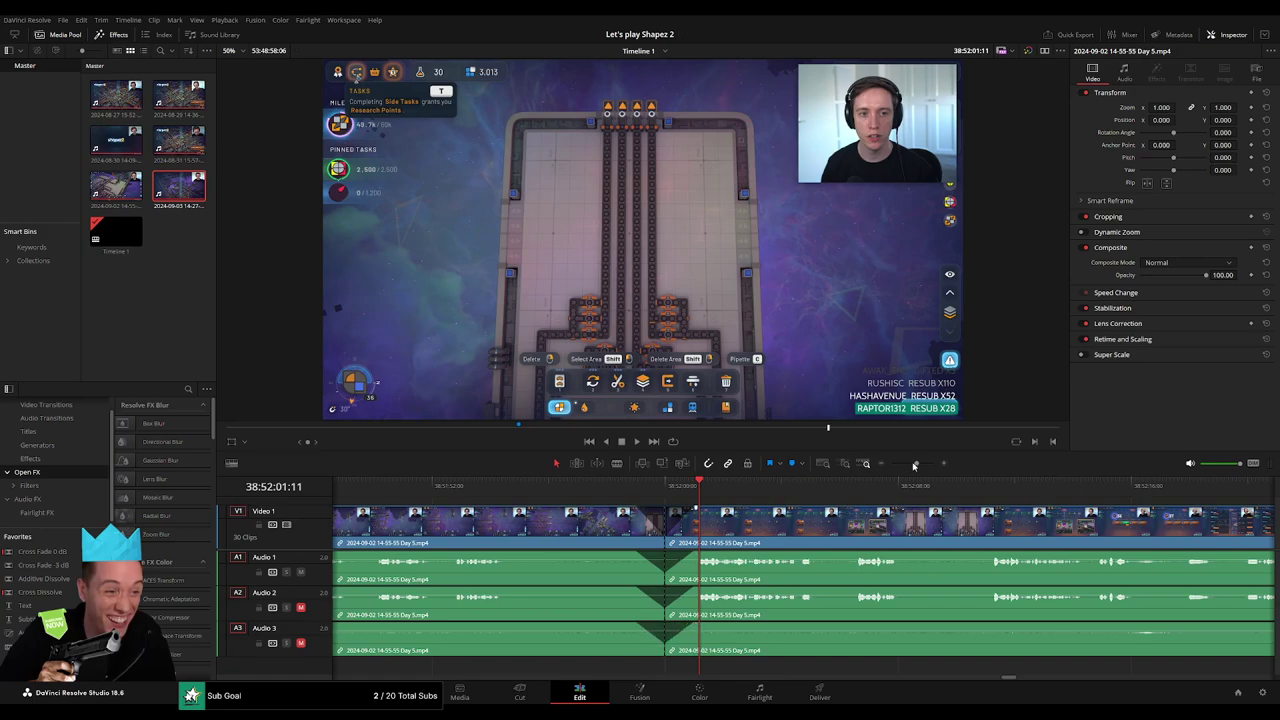
drag(913, 464, 890, 464)
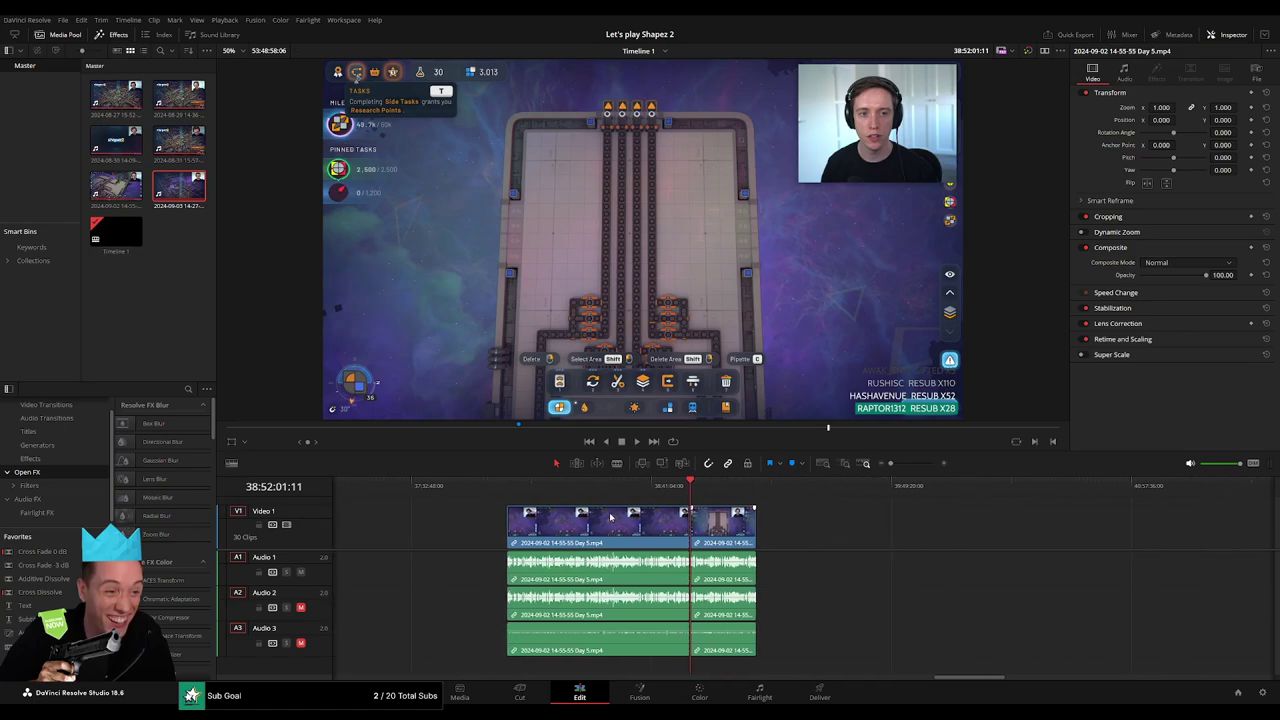
Zoom the timeline out and drag the last Day 5 piece further along
click(521, 497)
scroll(853, 545, down, 2)
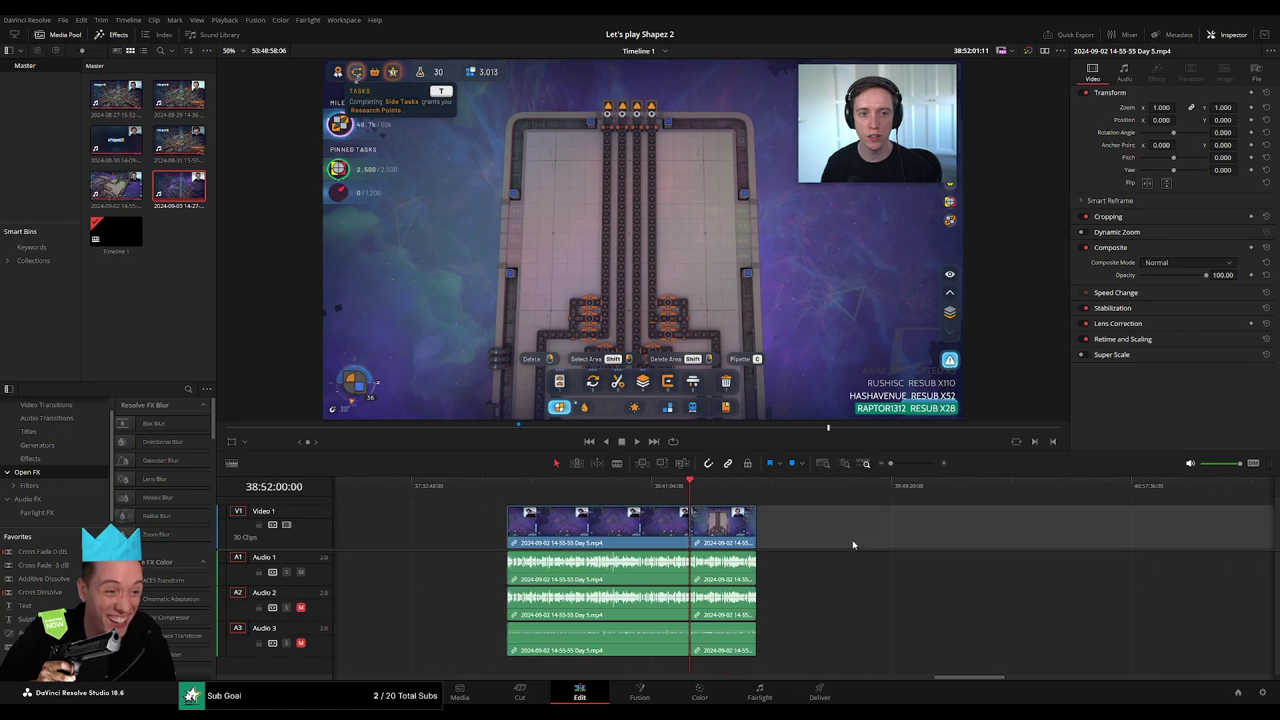
scroll(806, 534, down, 2)
scroll(780, 543, down, 2)
scroll(580, 529, down, 3)
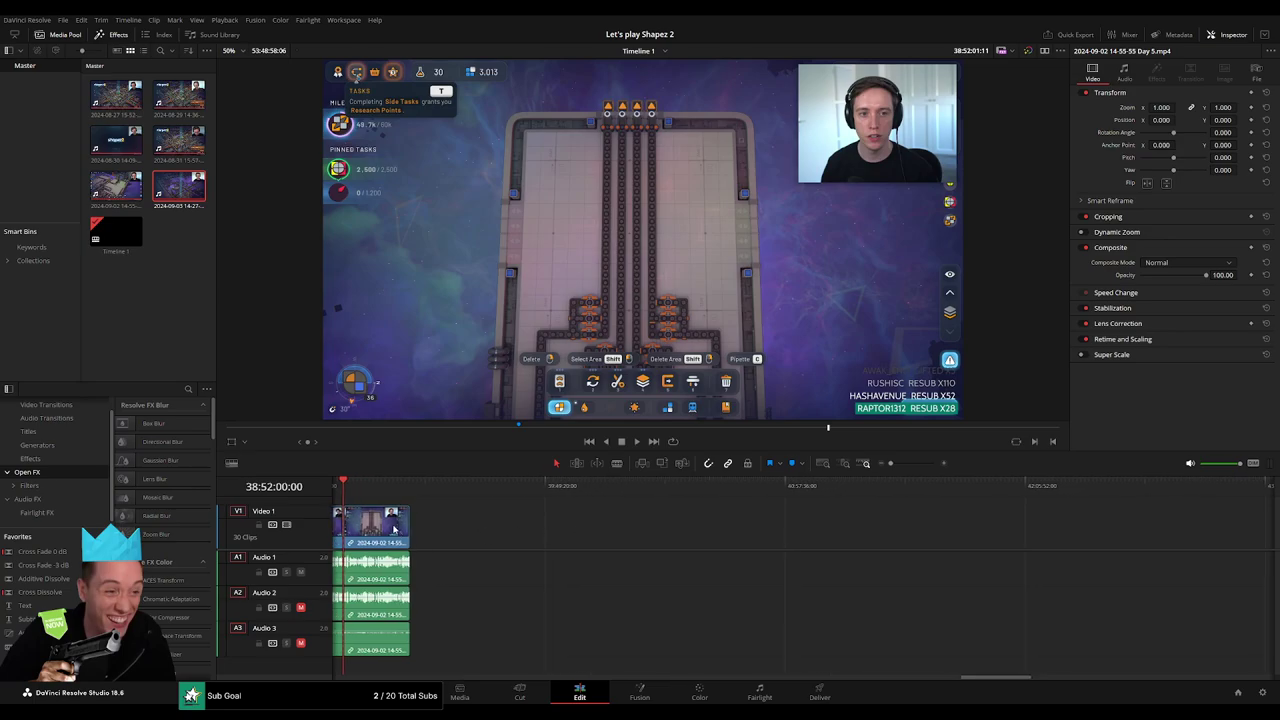
drag(394, 528, 822, 530)
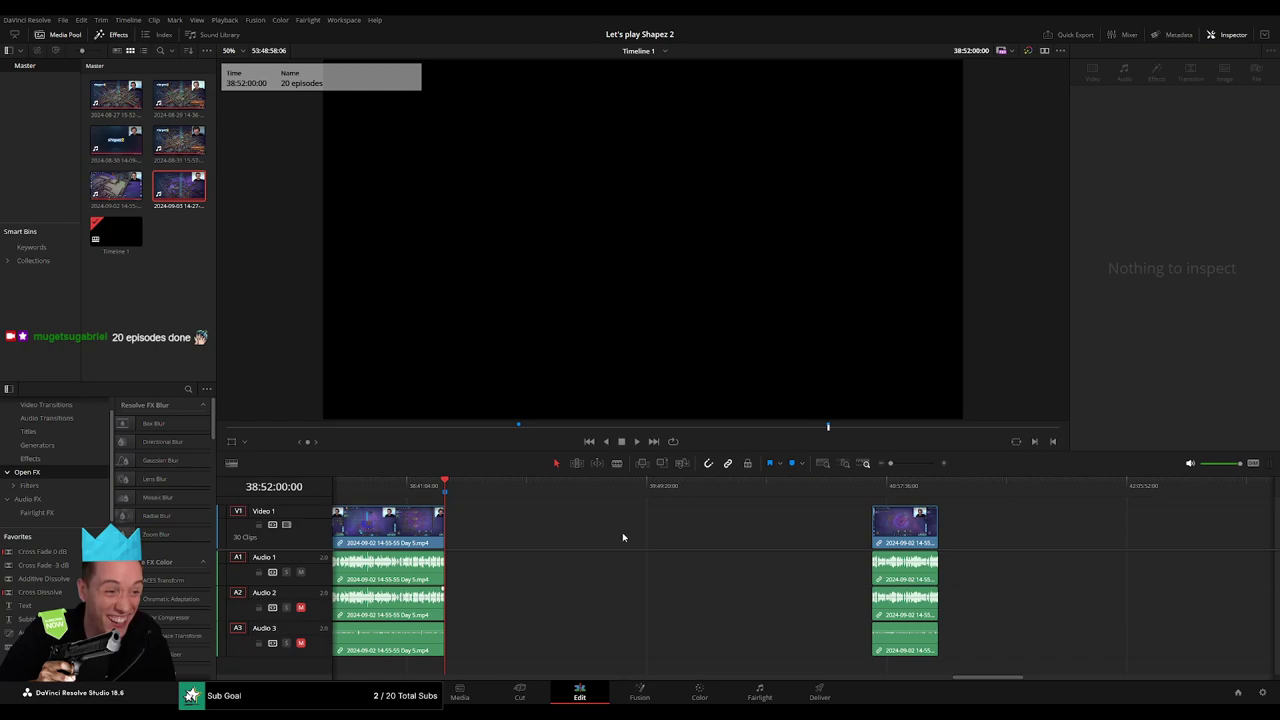
Snap the last Day 5 piece to 40:00:00:00 and append the Day 6 recording after it
drag(483, 492, 681, 523)
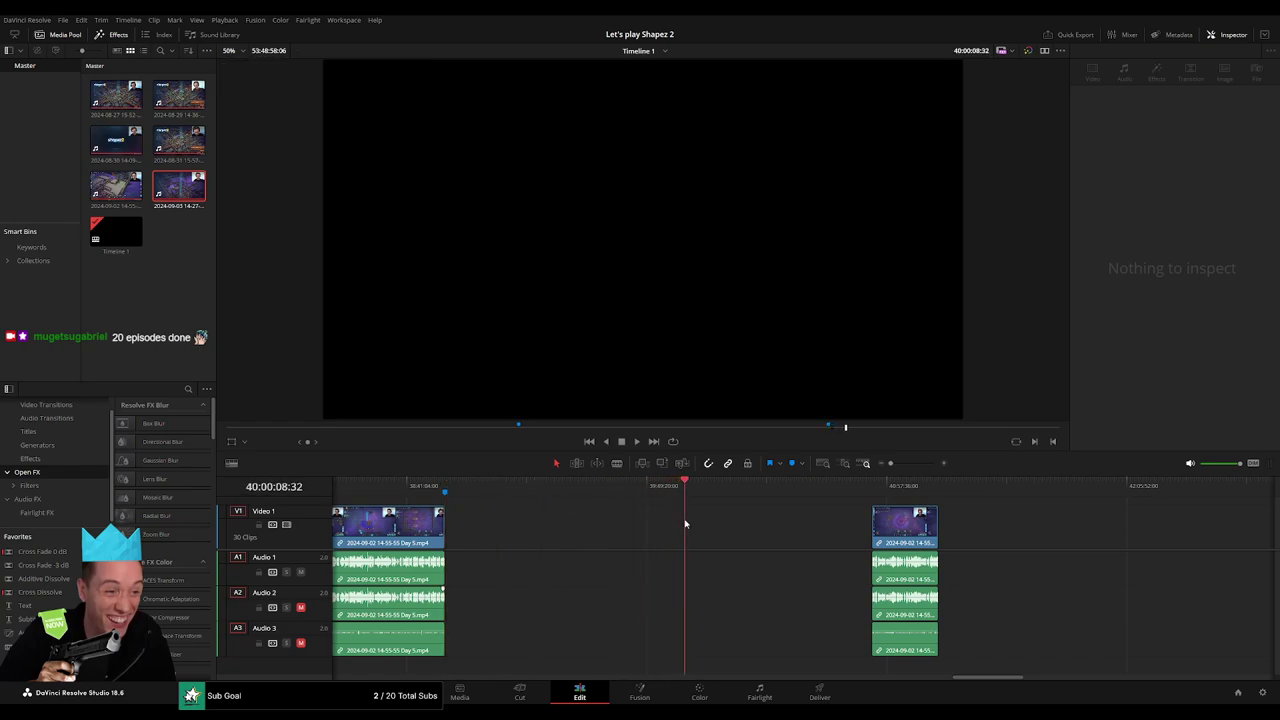
drag(681, 523, 685, 521)
drag(905, 522, 717, 522)
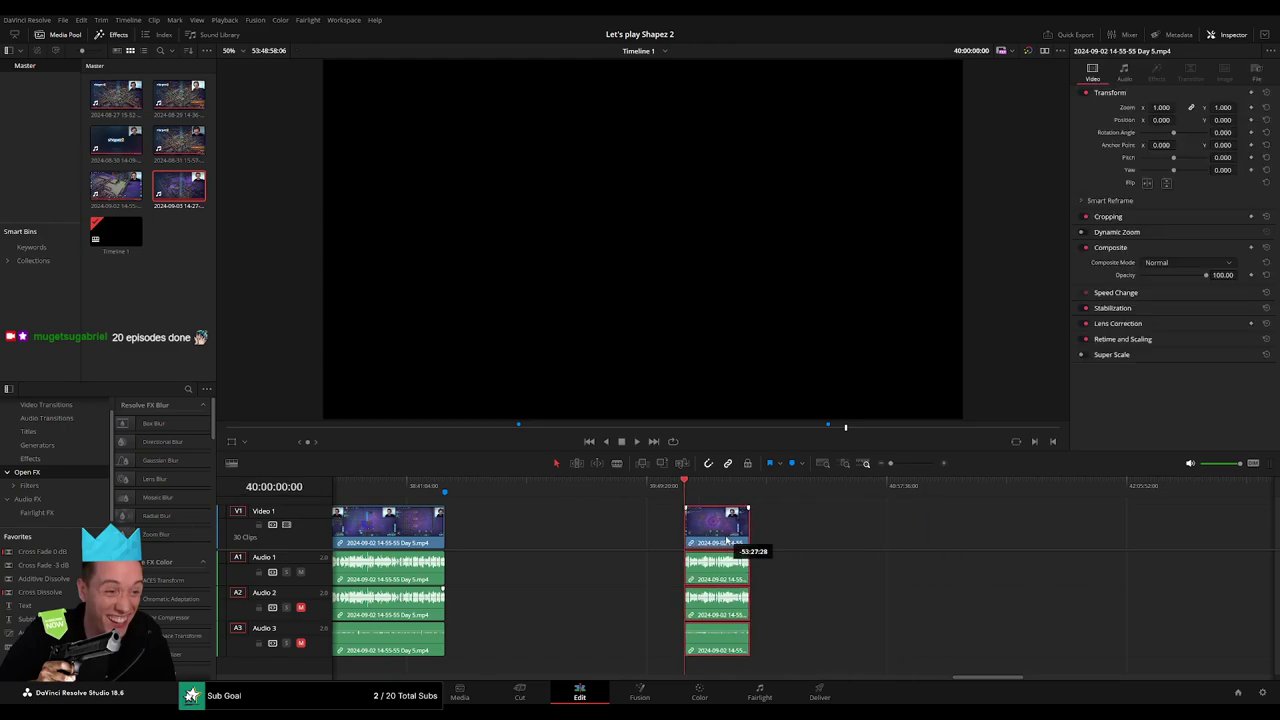
key(shift+F12)
Play the episode and scrub forward to the factory scene
scroll(618, 531, right, 5)
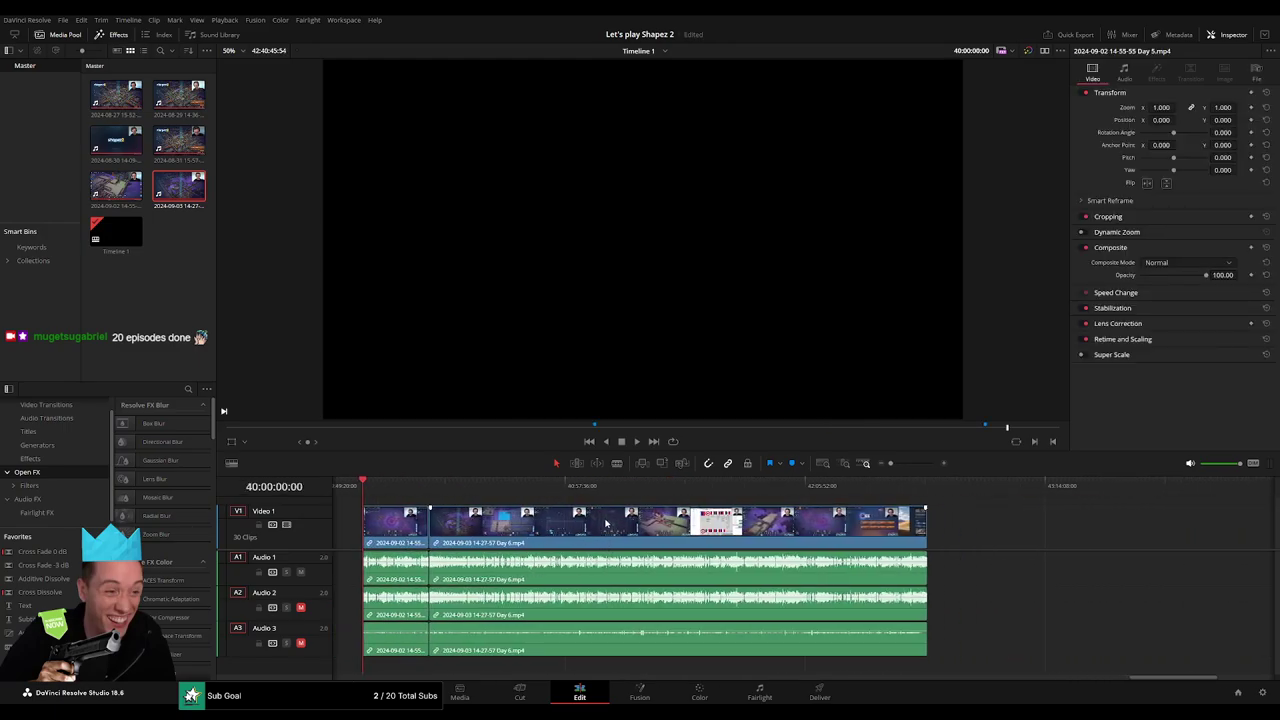
key(space)
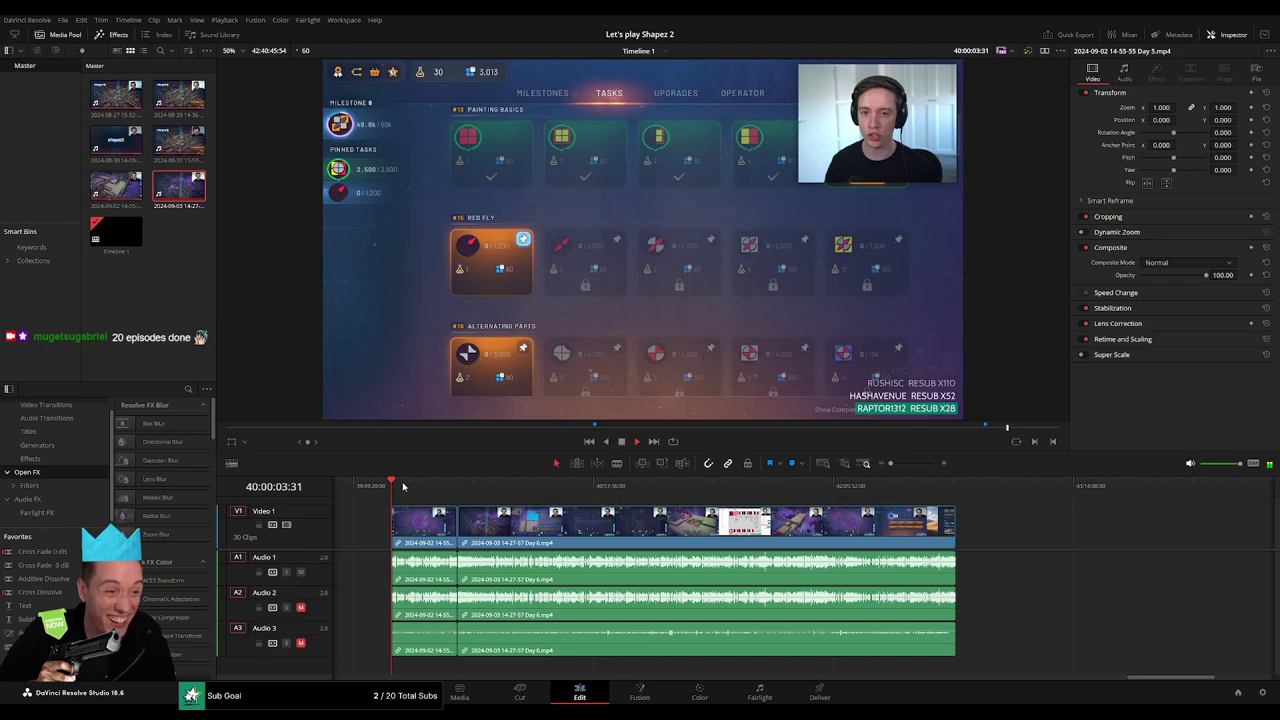
click(408, 486)
drag(408, 486, 457, 486)
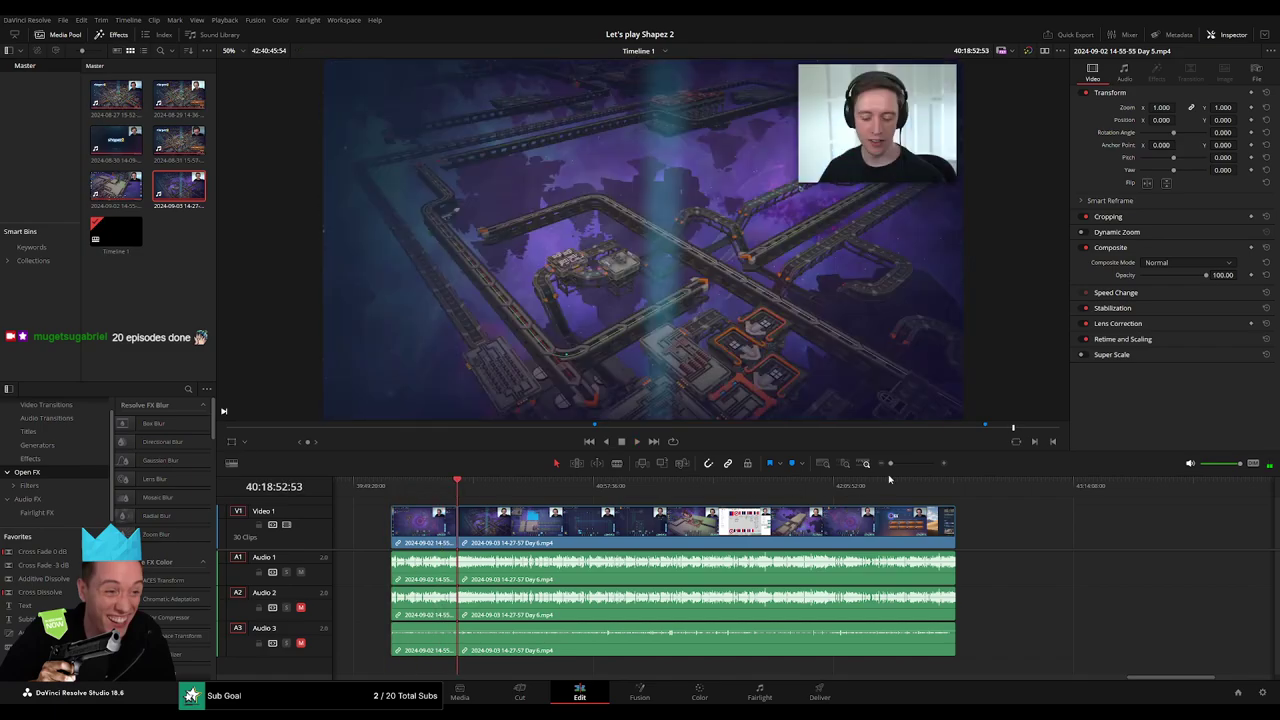
Add a dissolve at the Day 5–Day 6 cut with Ctrl+T and play it back
click(913, 466)
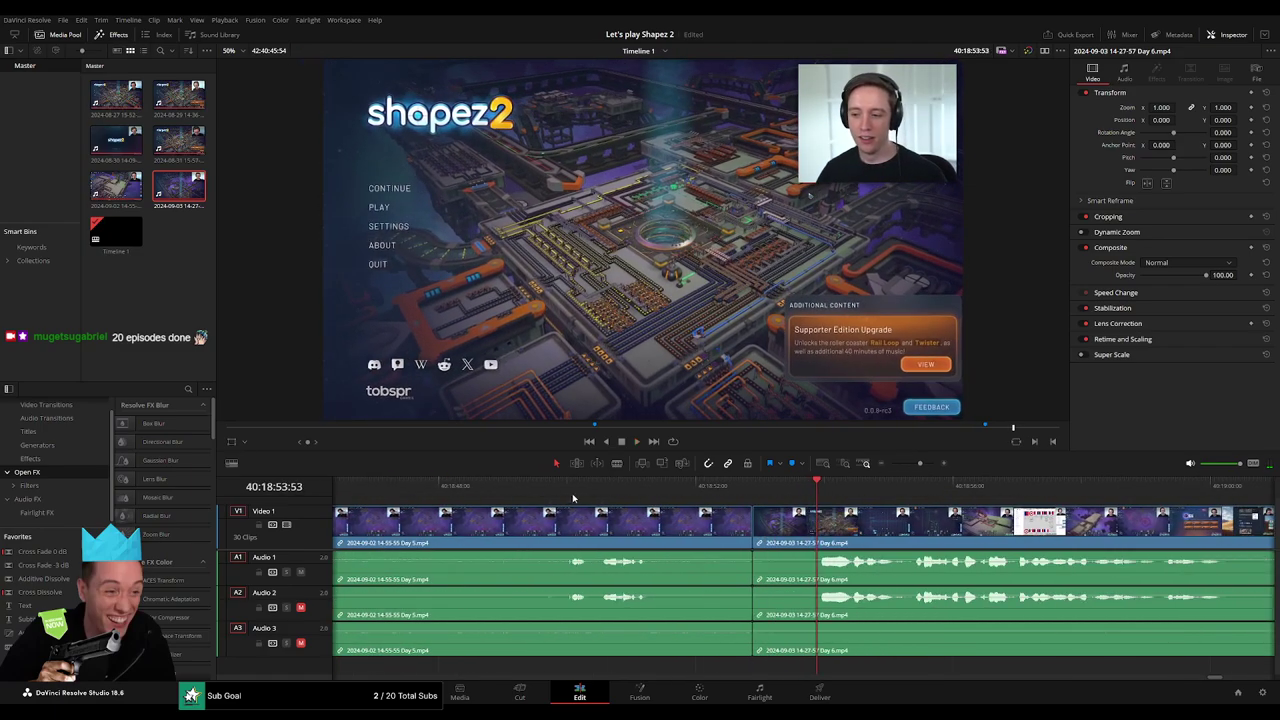
scroll(600, 518, right, 3)
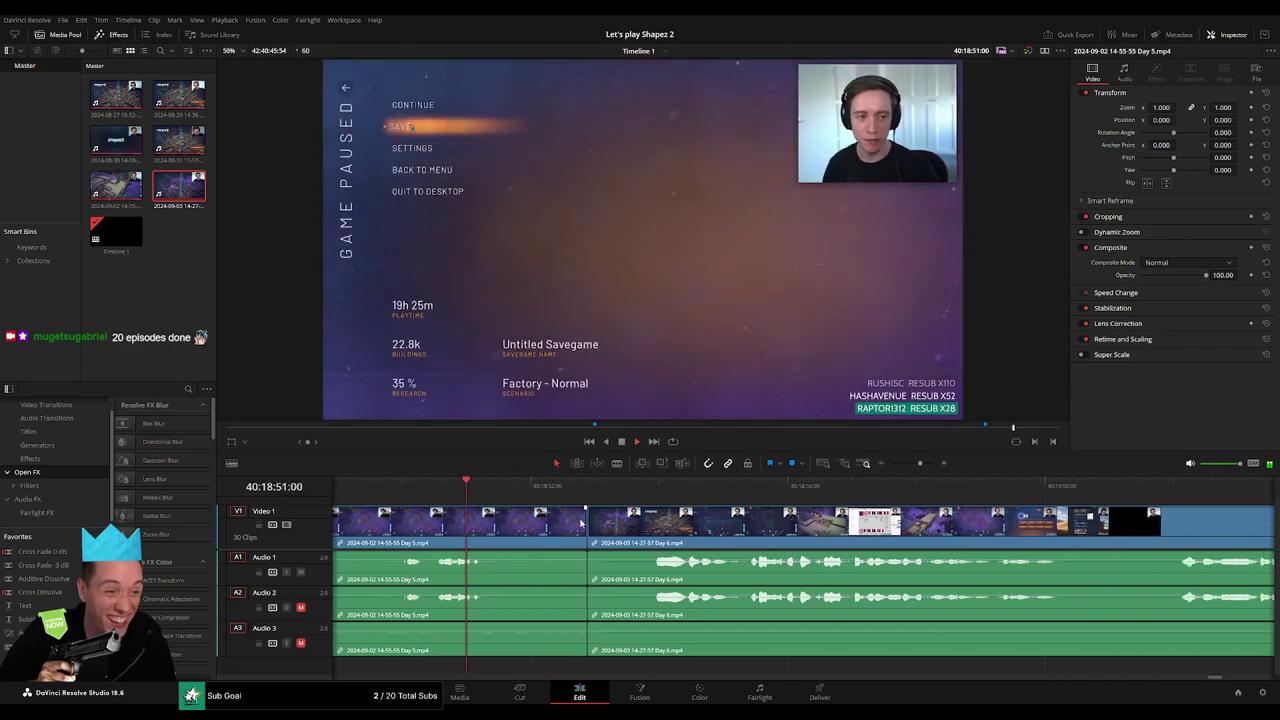
click(587, 527)
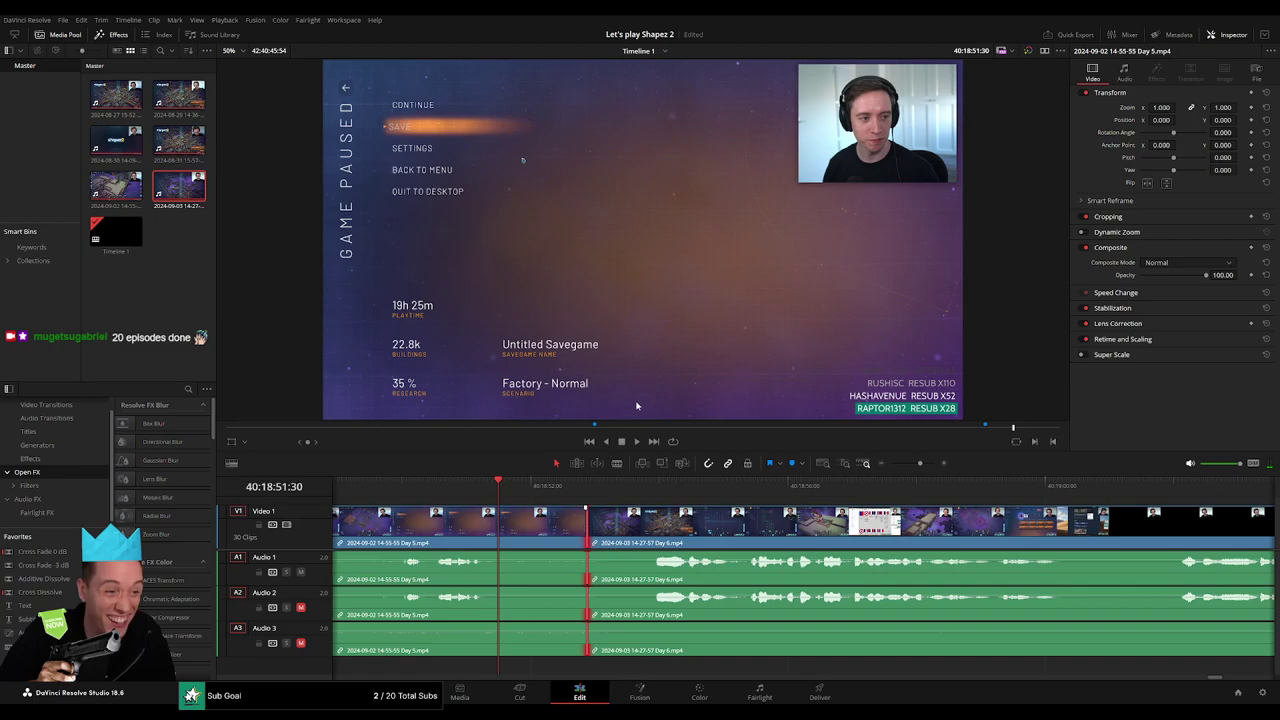
key(ctrl+t)
key(space)
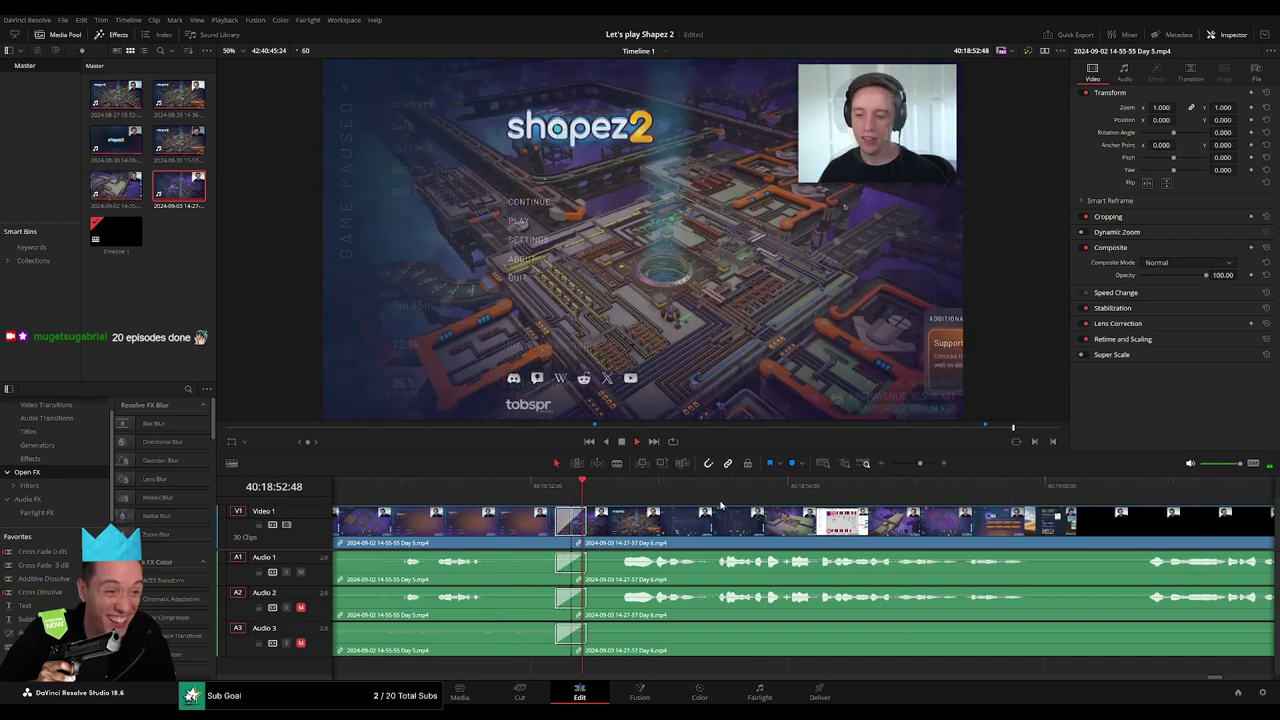
drag(924, 466, 890, 463)
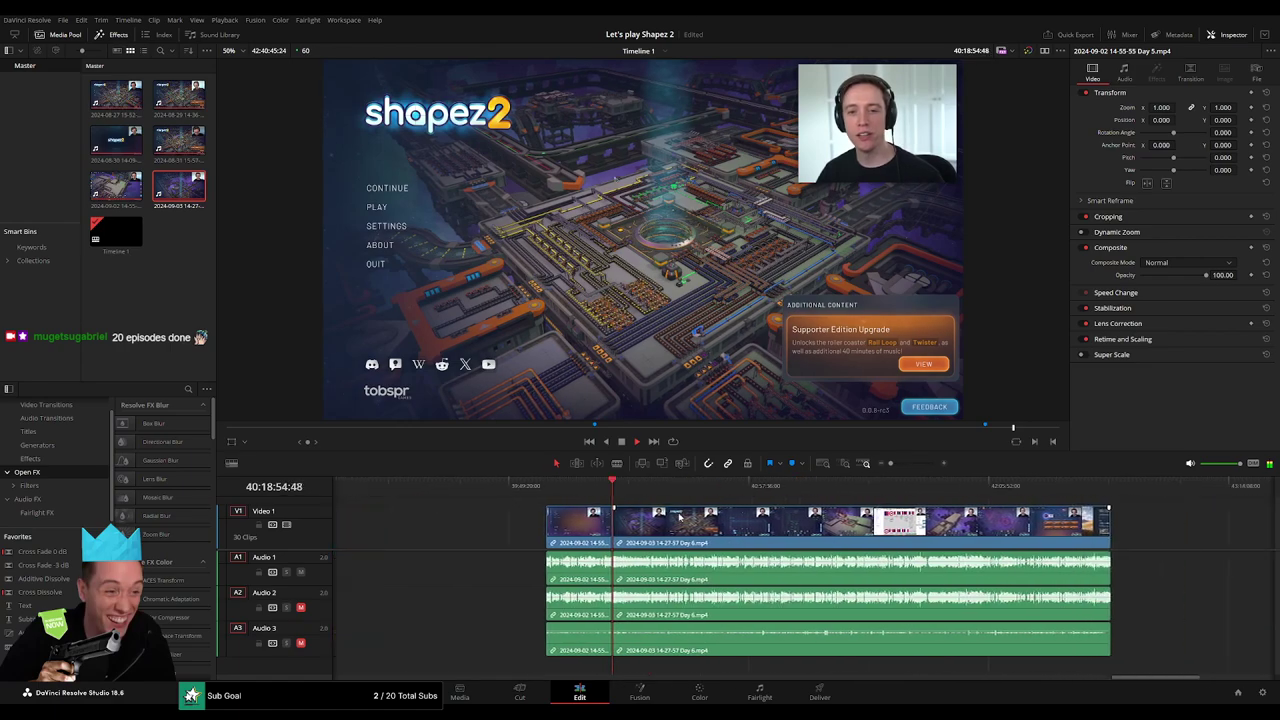
drag(503, 496, 604, 505)
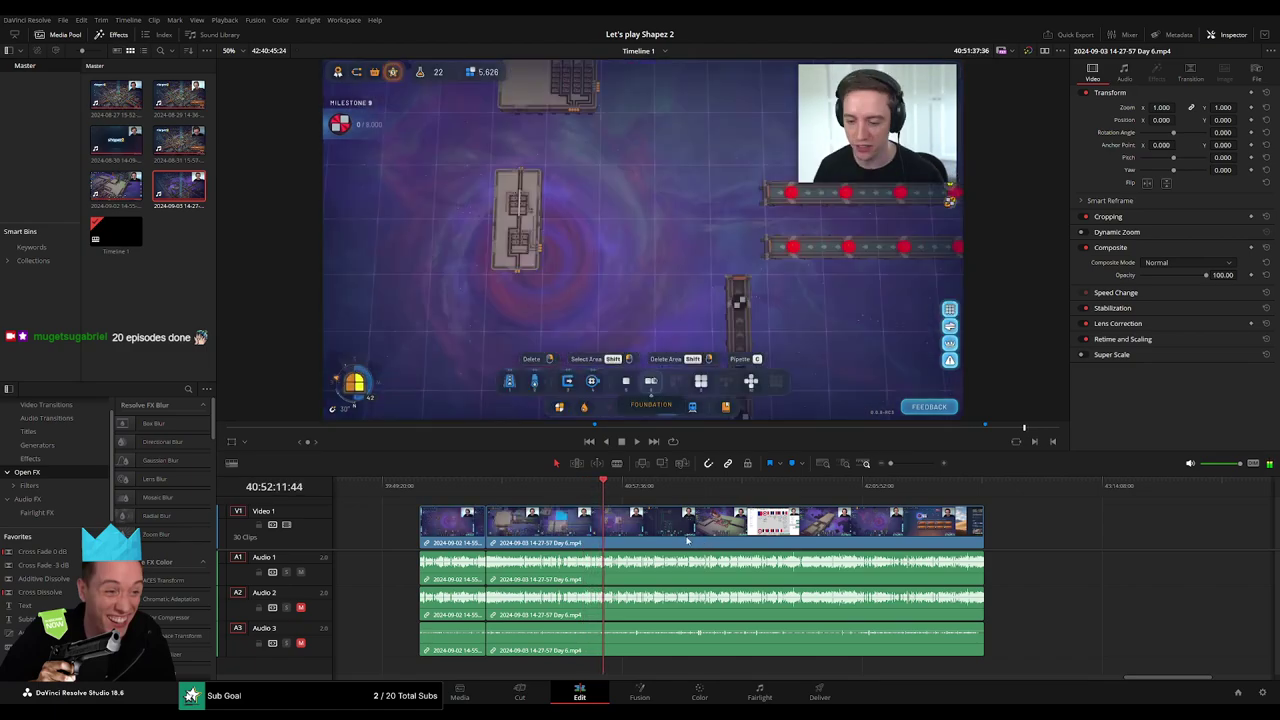
Review the footage and split every track at 40:52:04:00
scroll(700, 515, up, 3)
key(space)
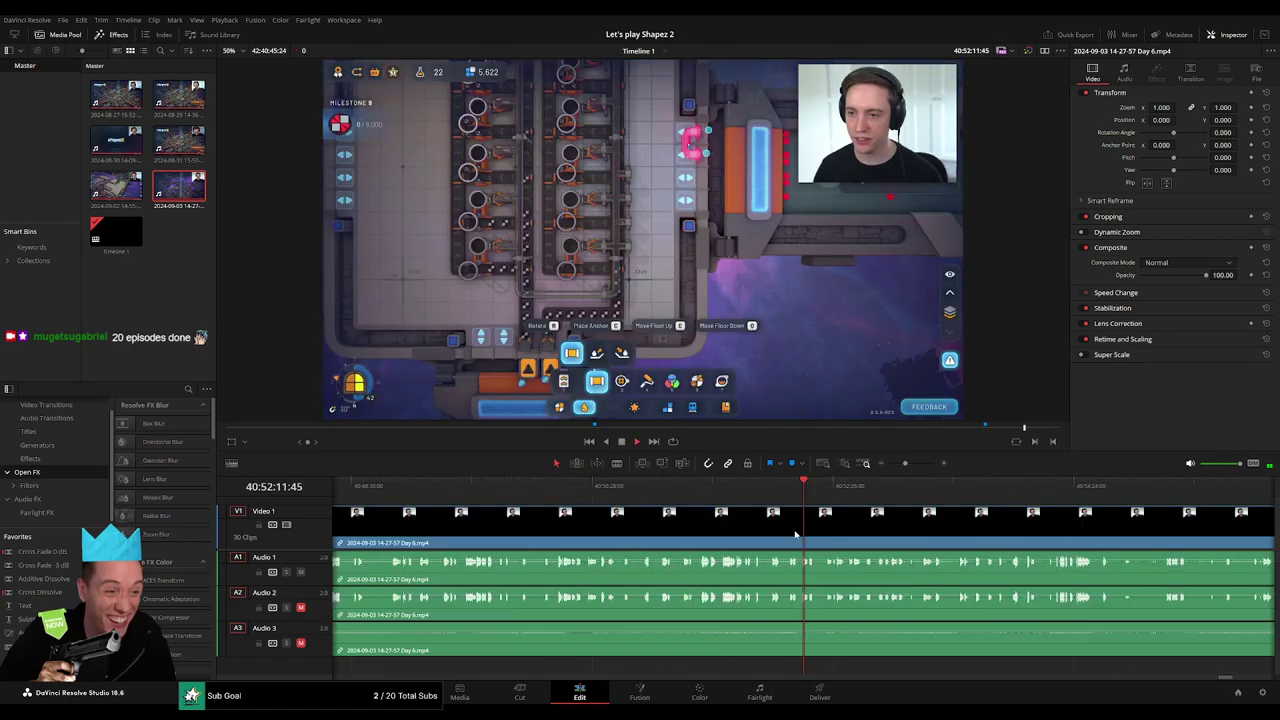
click(571, 487)
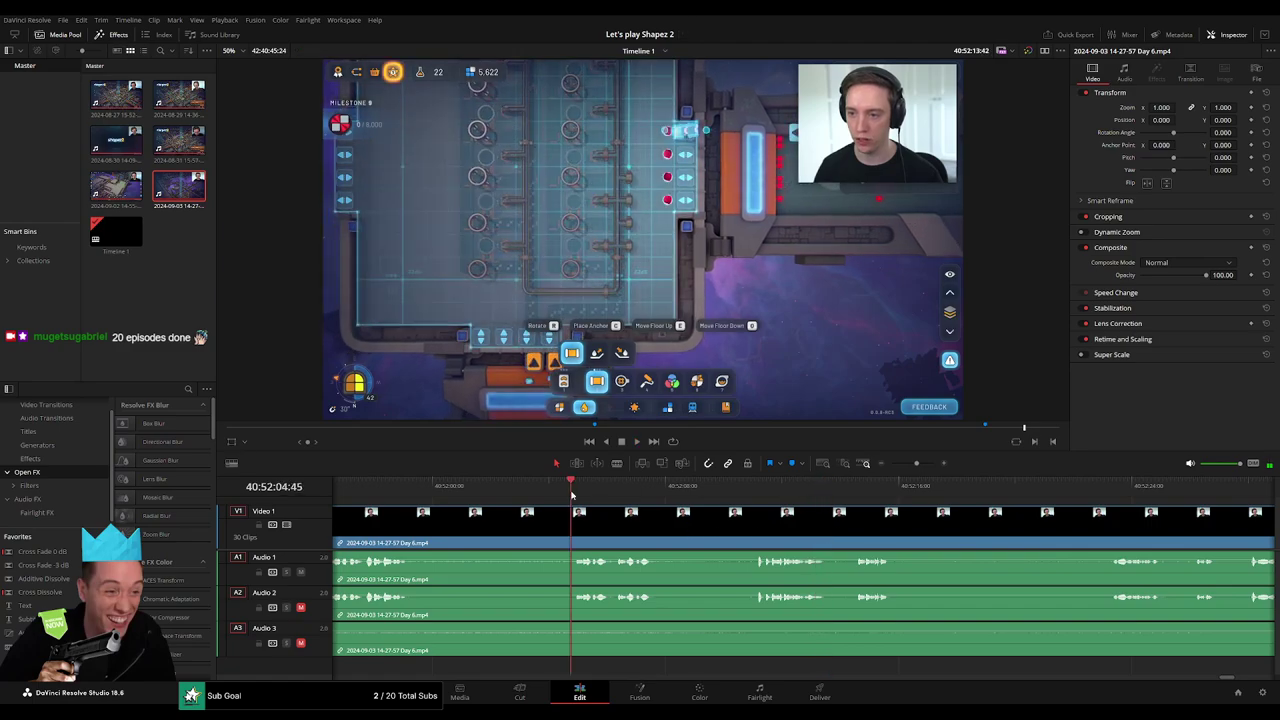
click(490, 489)
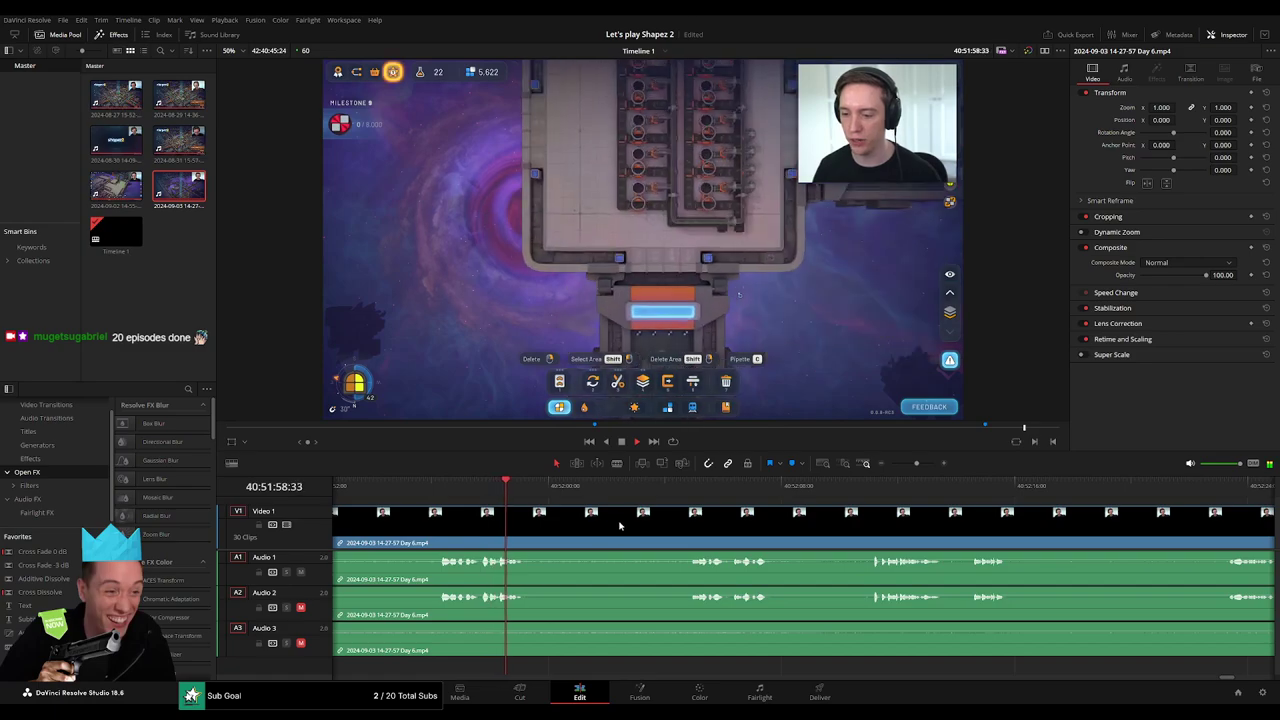
mouse_move(693, 490)
mouse_down()
mouse_move(676, 492)
mouse_move(671, 519)
mouse_up()
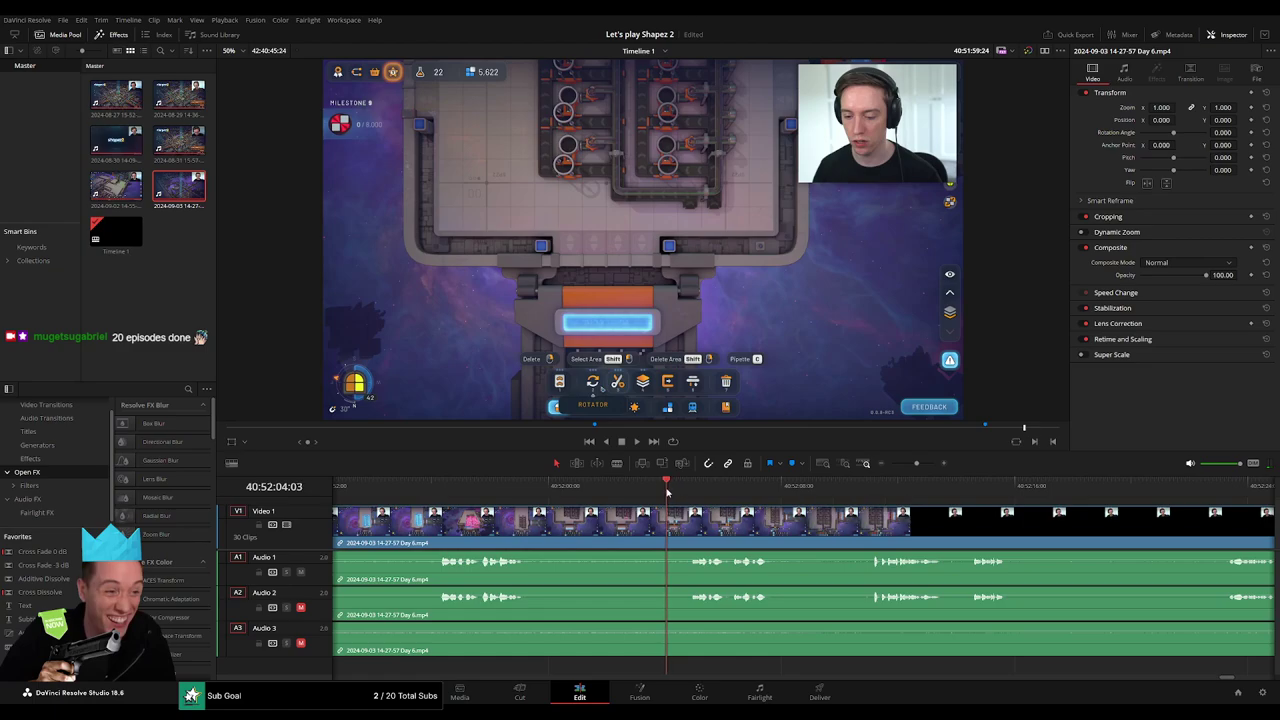
click(671, 519)
key(a)
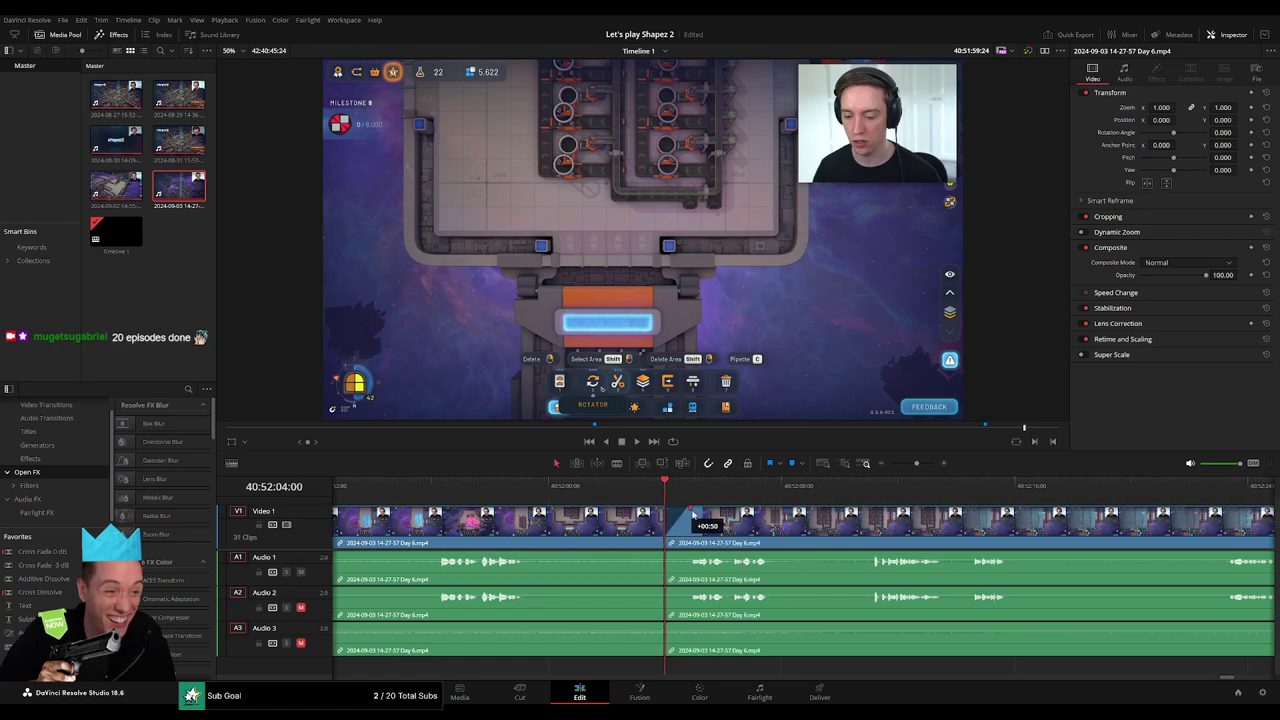
mouse_move(671, 519)
mouse_down()
mouse_move(695, 514)
mouse_move(645, 518)
mouse_up()
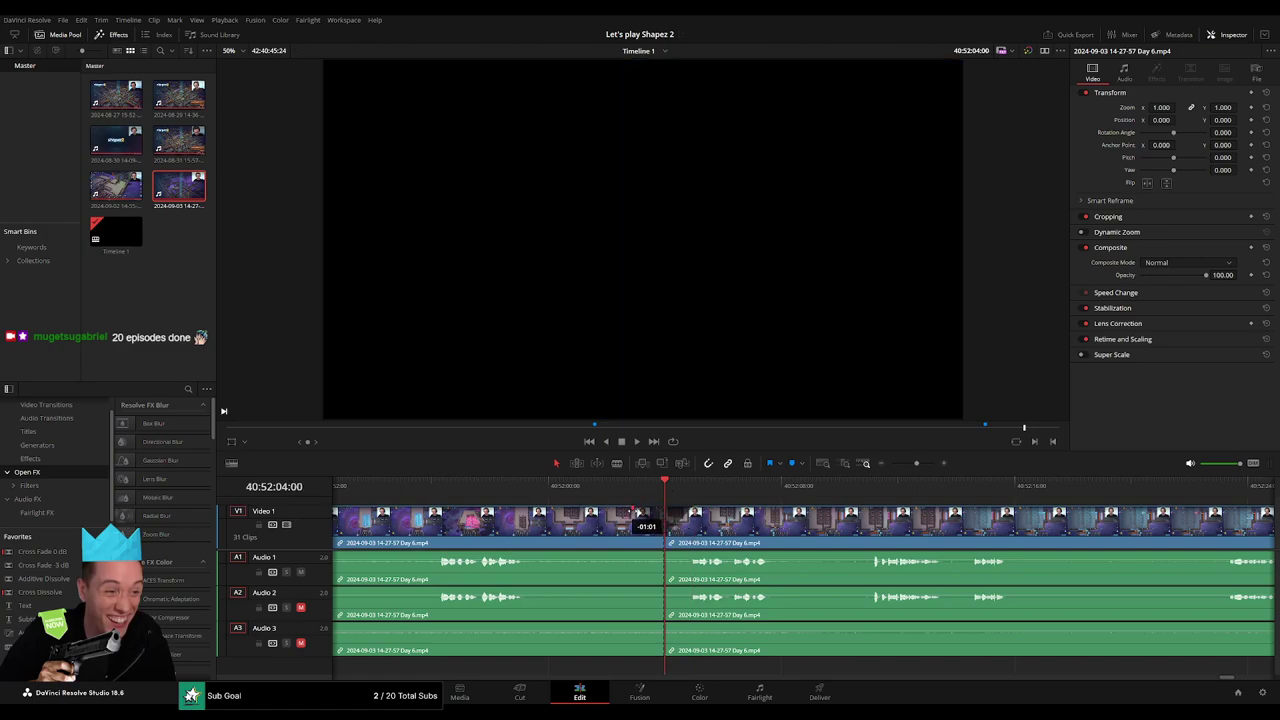
Drag audio fades across the new cut on Audio 1, Audio 2 and Audio 3
mouse_move(662, 553)
mouse_down()
mouse_move(631, 554)
mouse_move(696, 553)
mouse_up()
key(space)
mouse_move(663, 593)
mouse_down()
mouse_move(637, 589)
mouse_move(694, 589)
mouse_up()
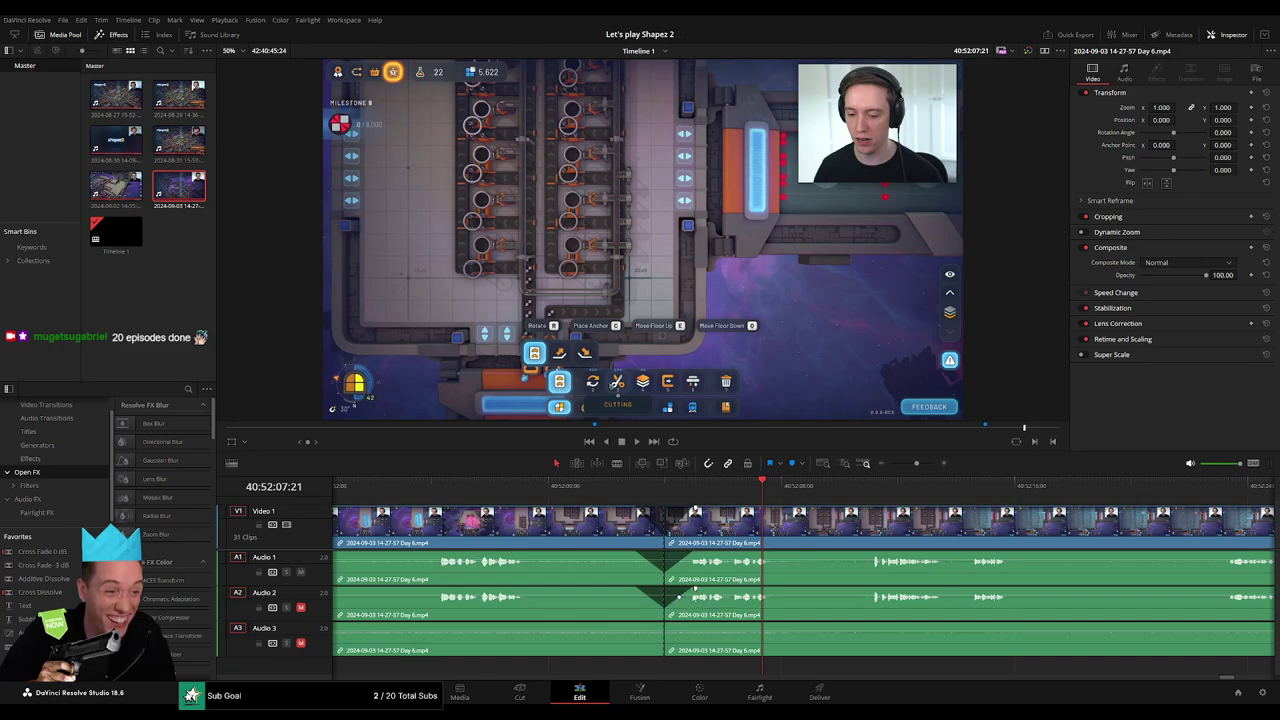
mouse_move(663, 623)
mouse_down()
mouse_move(637, 626)
mouse_move(696, 625)
mouse_up()
scroll(541, 539, down, 5)
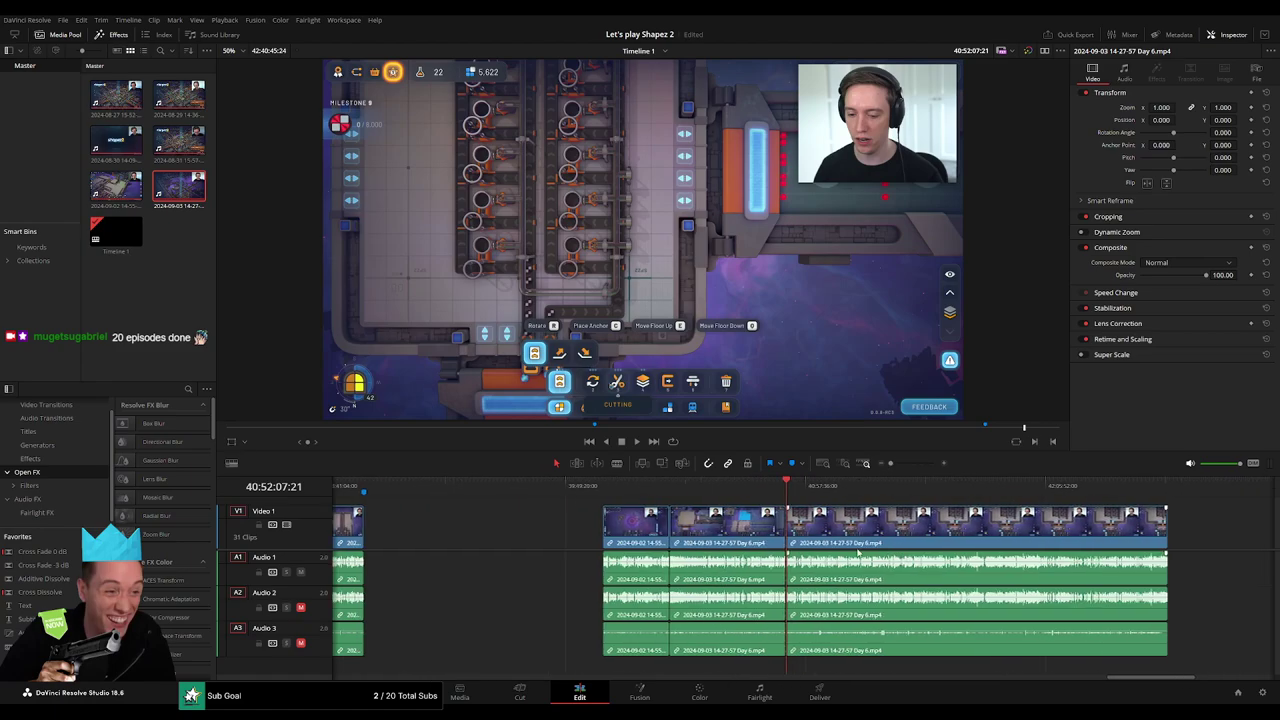
key(Up)
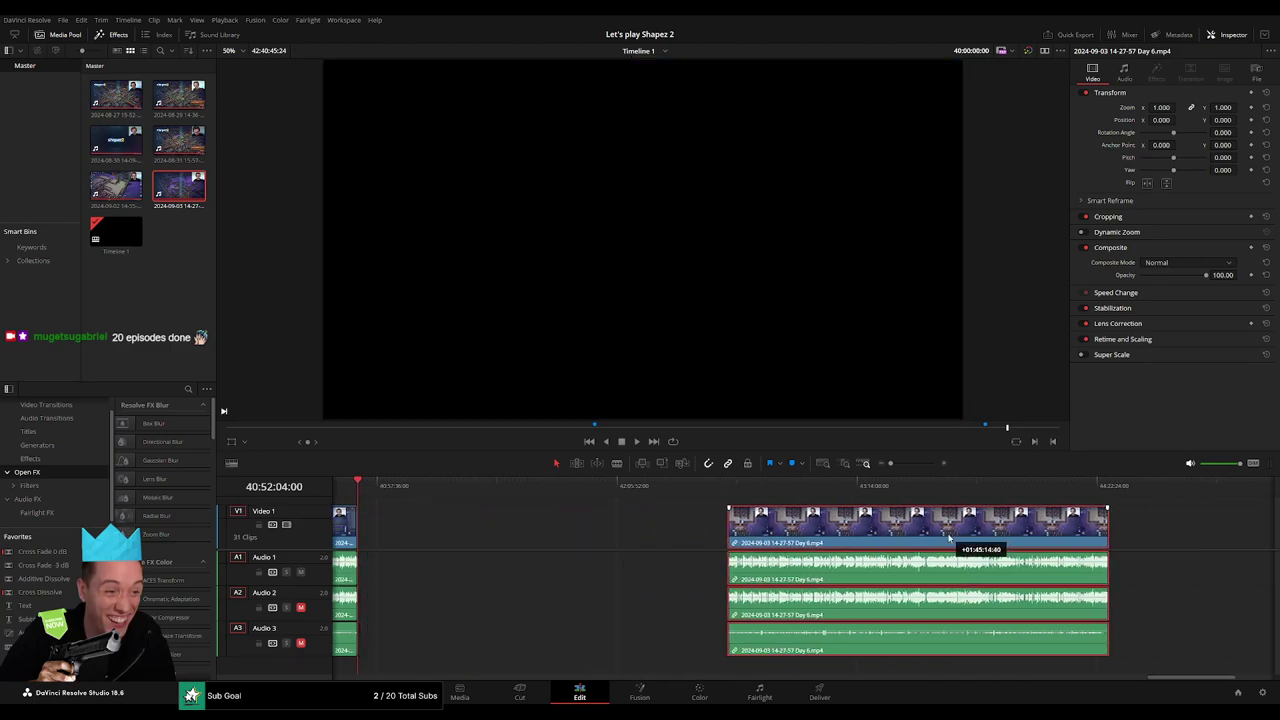
Slide the later Day 6 clip group left to start at 42:00:00:00 and play it
drag(857, 541, 940, 541)
key(Home)
click(645, 532)
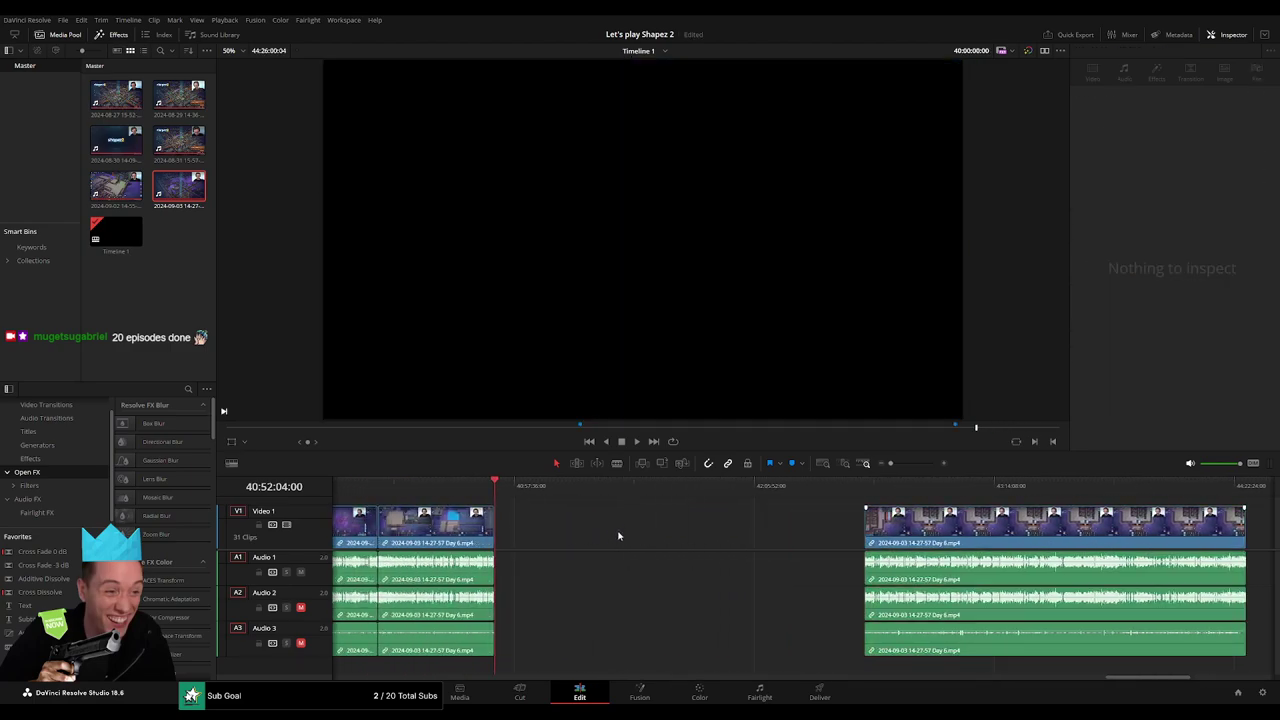
key(Down)
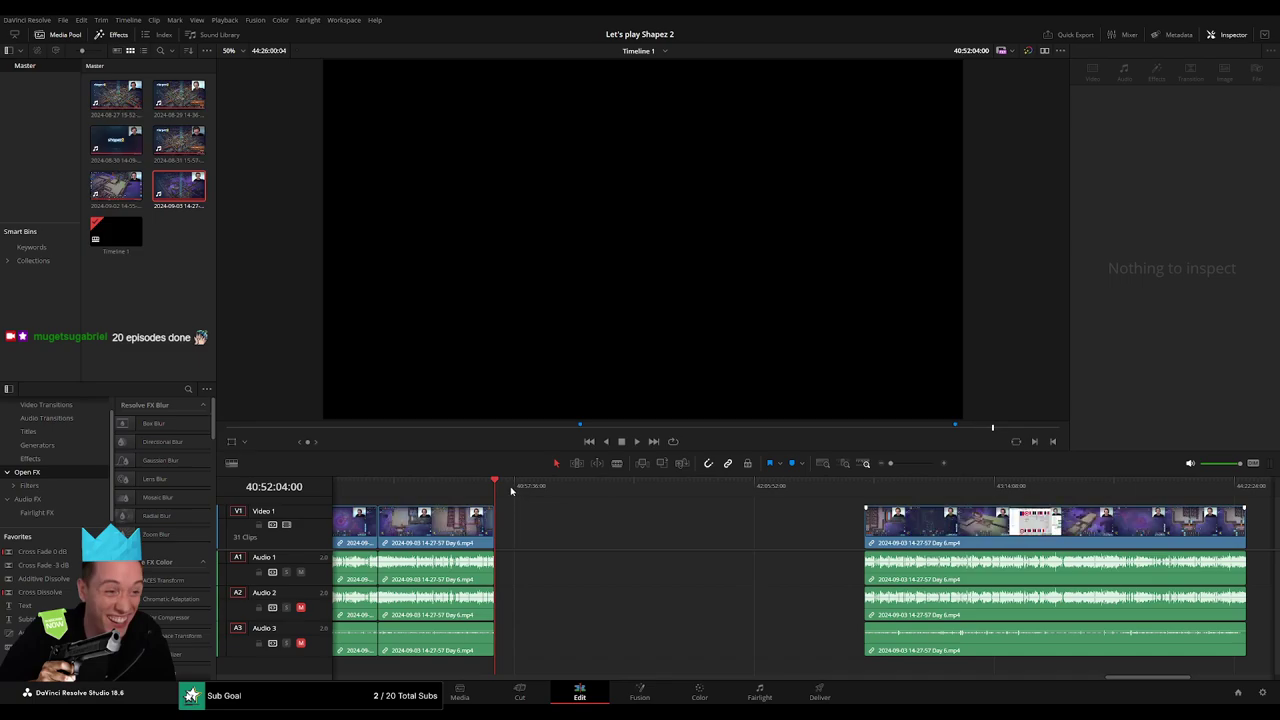
drag(515, 490, 735, 527)
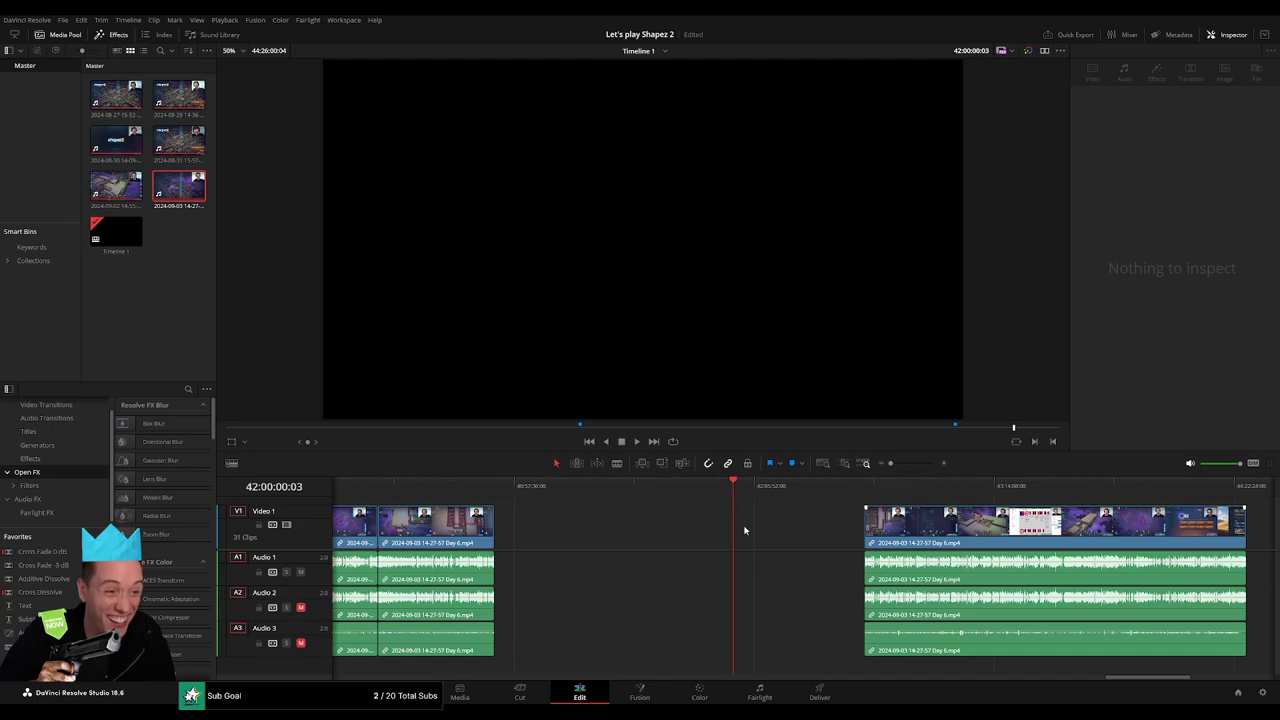
drag(913, 530, 878, 530)
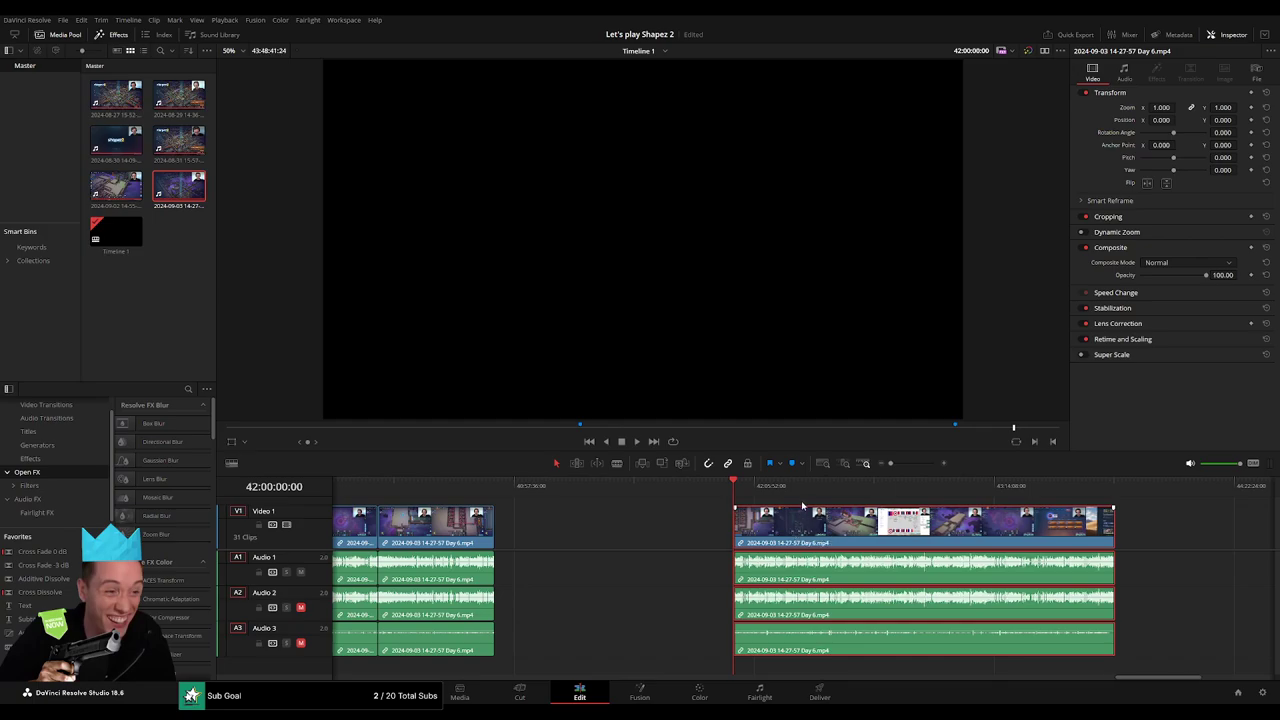
key(space)
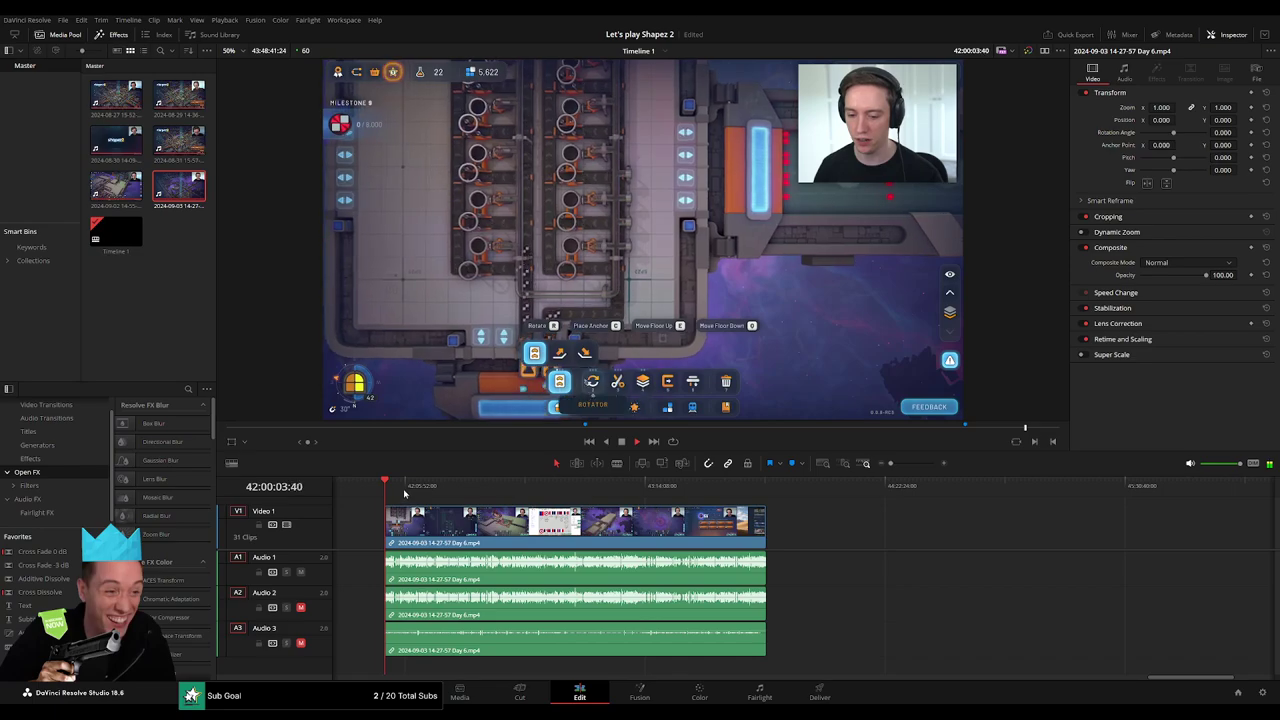
drag(403, 488, 566, 485)
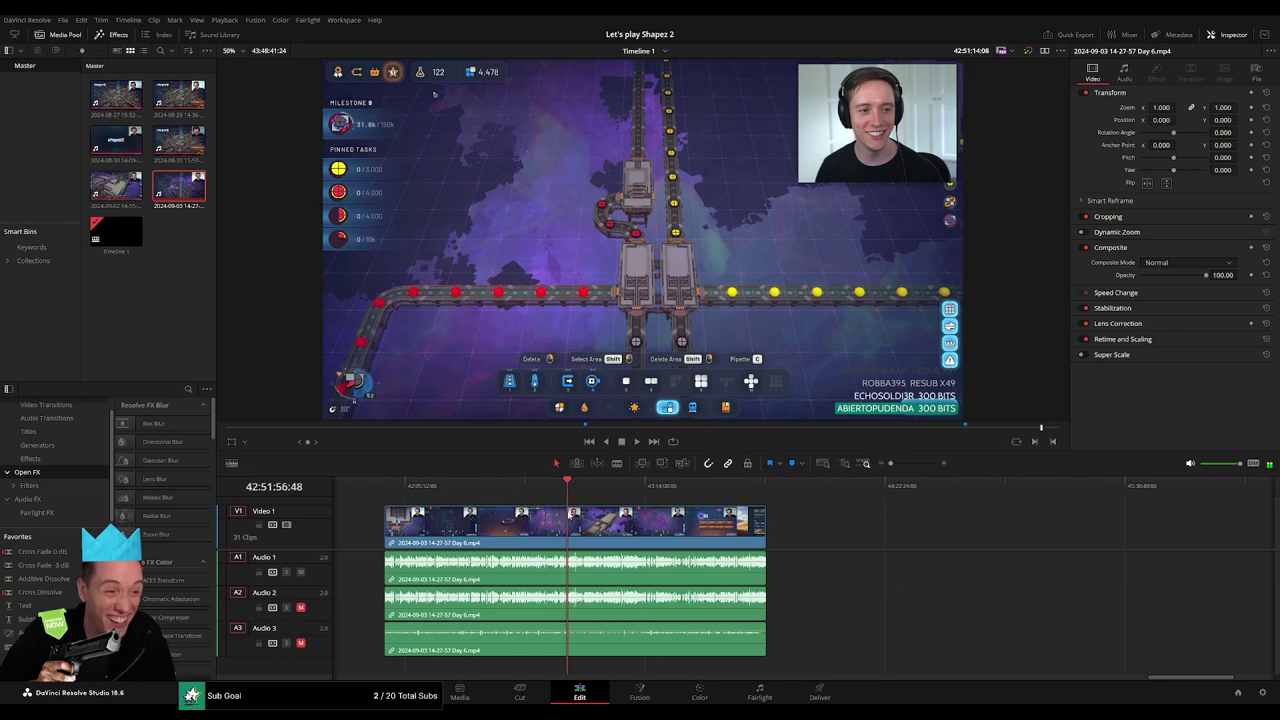
Zoom in and rewatch the Day 6 footage around 42:52:00 to find the cut point
scroll(782, 534, up, 3)
scroll(782, 534, up, 2)
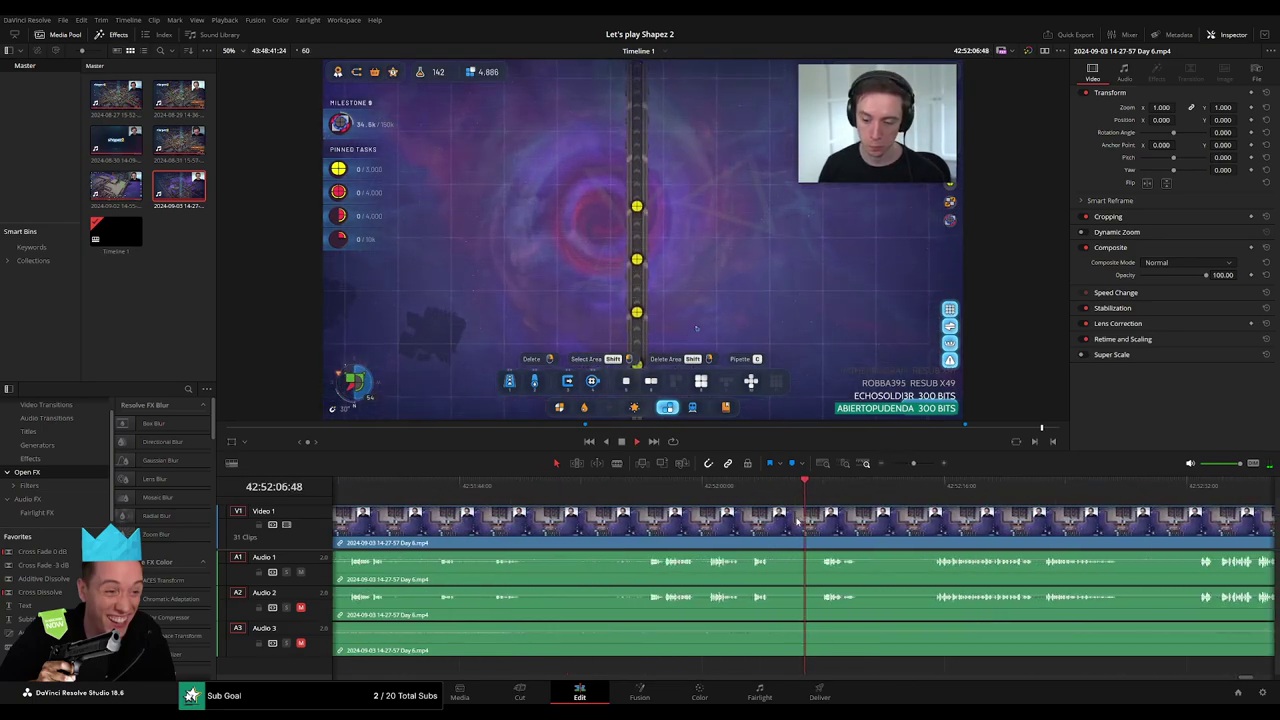
scroll(782, 534, up, 2)
click(737, 498)
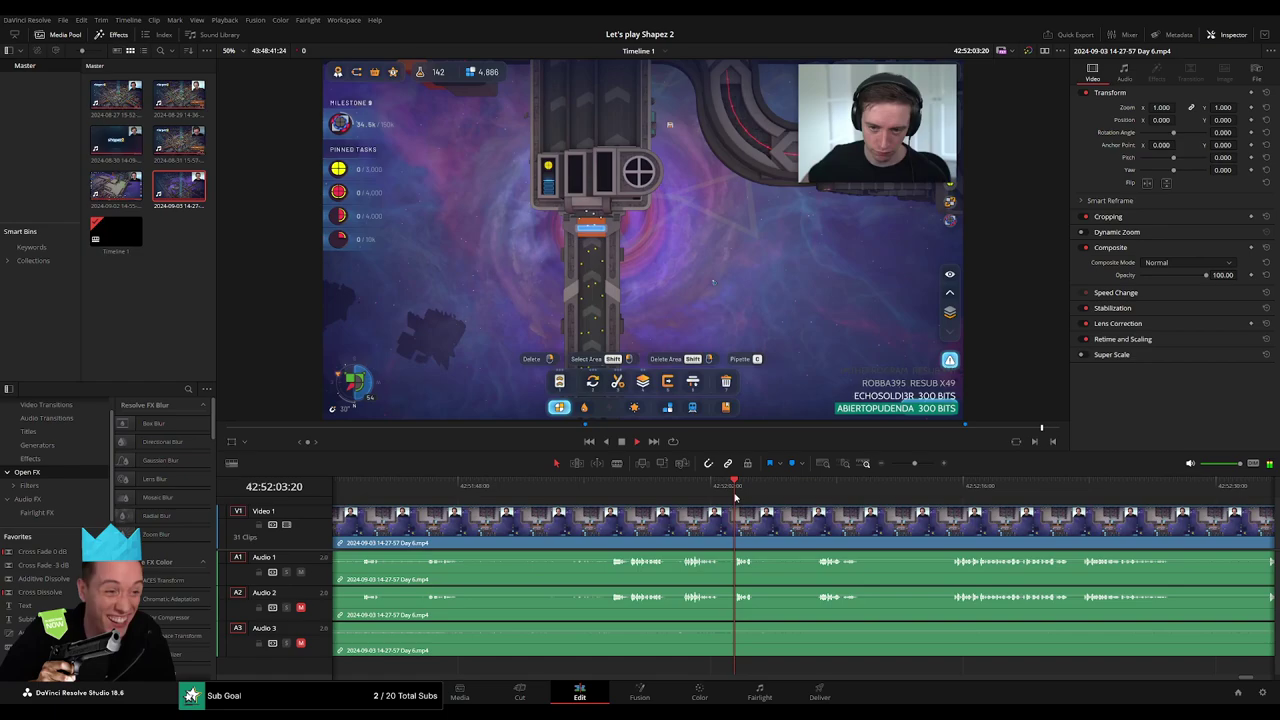
scroll(690, 495, right, 3)
click(556, 490)
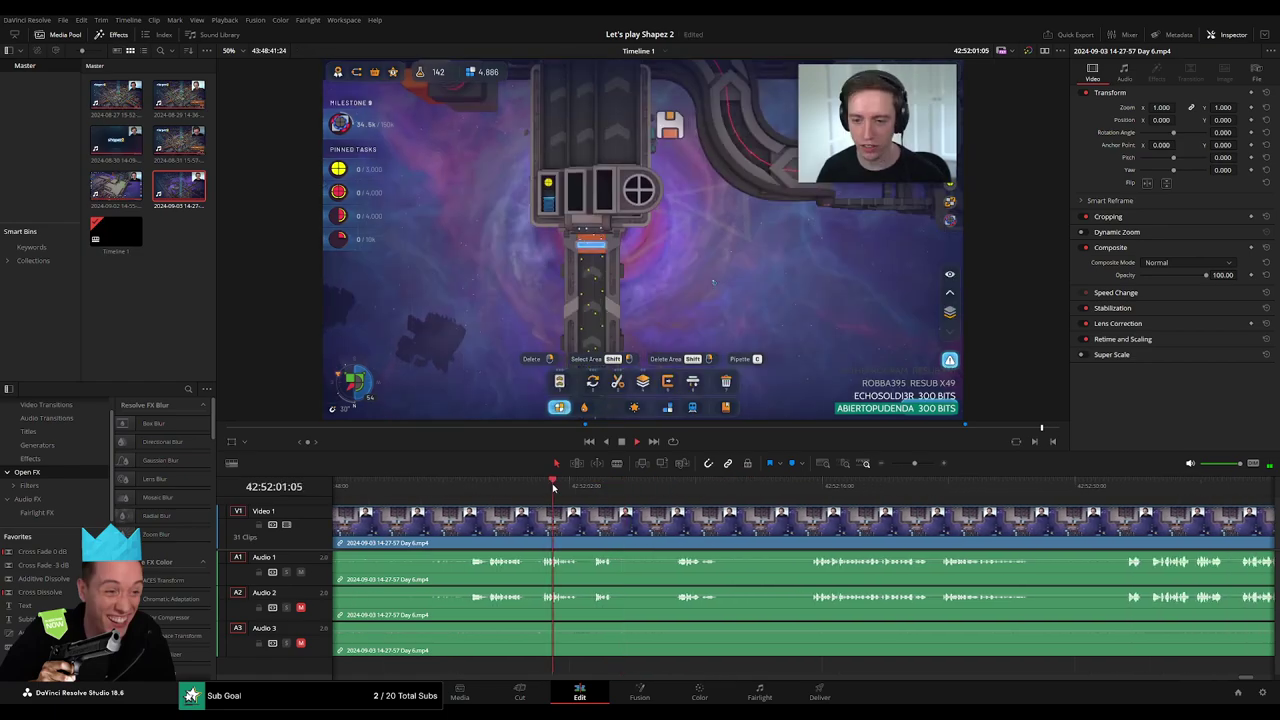
click(816, 490)
click(765, 490)
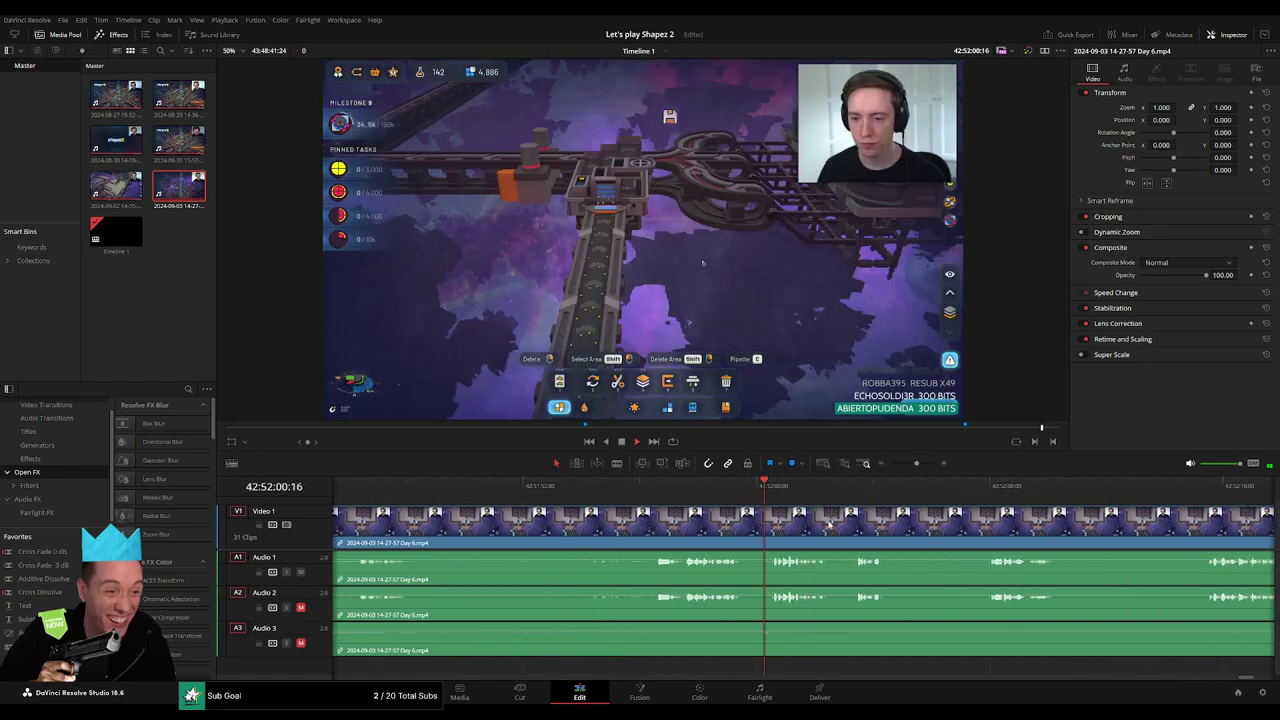
scroll(765, 490, right, 5)
click(410, 488)
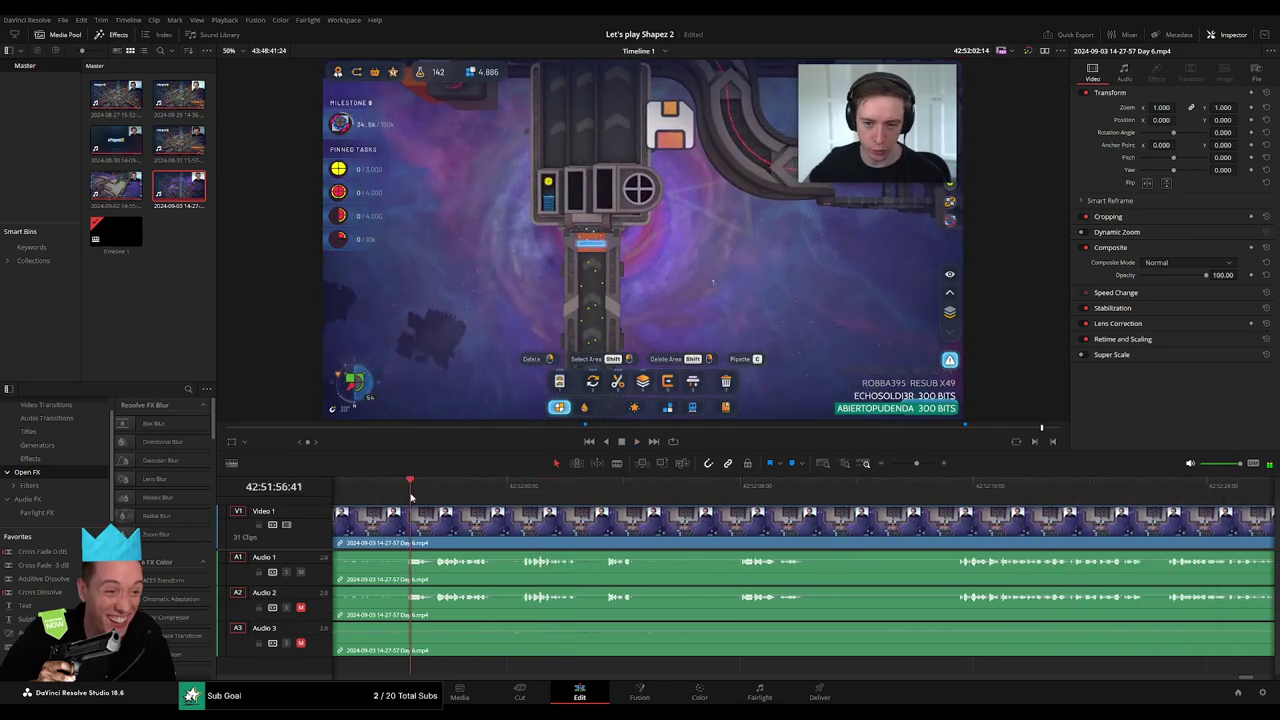
click(522, 497)
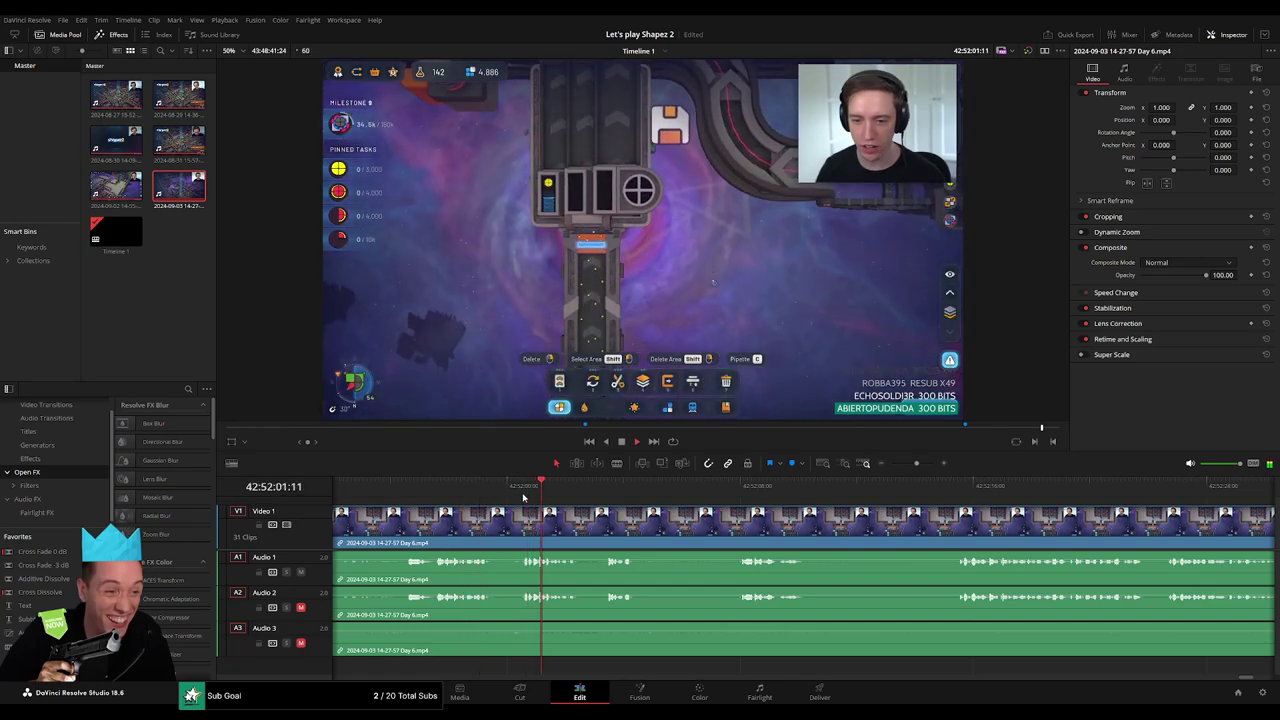
scroll(800, 490, left, 3)
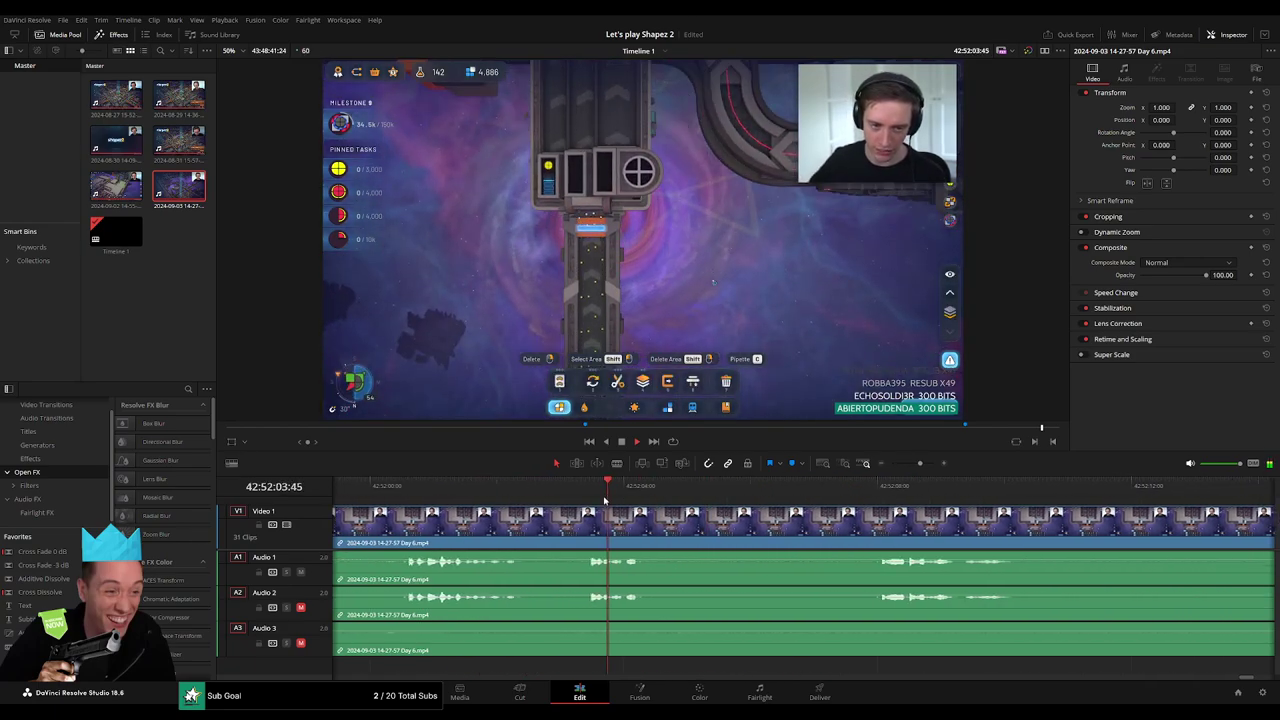
click(716, 525)
scroll(716, 525, right, 2)
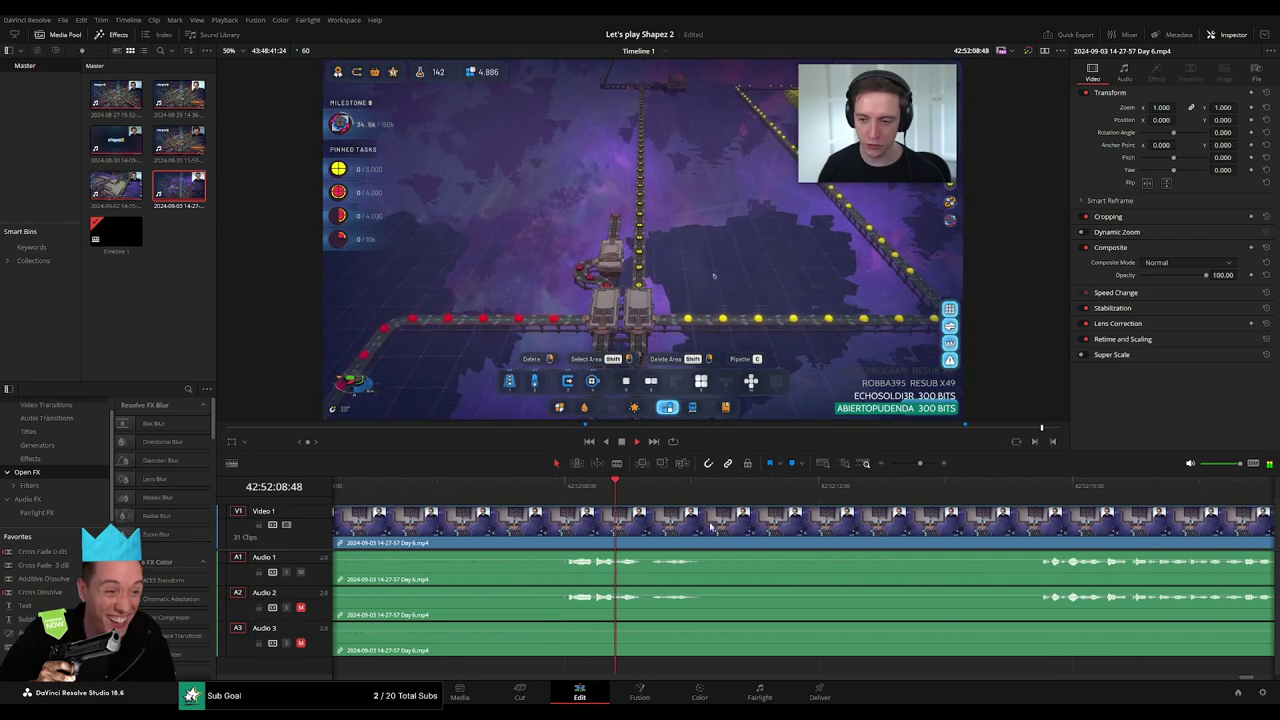
Split all tracks near 42:52:07, trim away the unwanted stretch and close the gap
drag(567, 490, 499, 510)
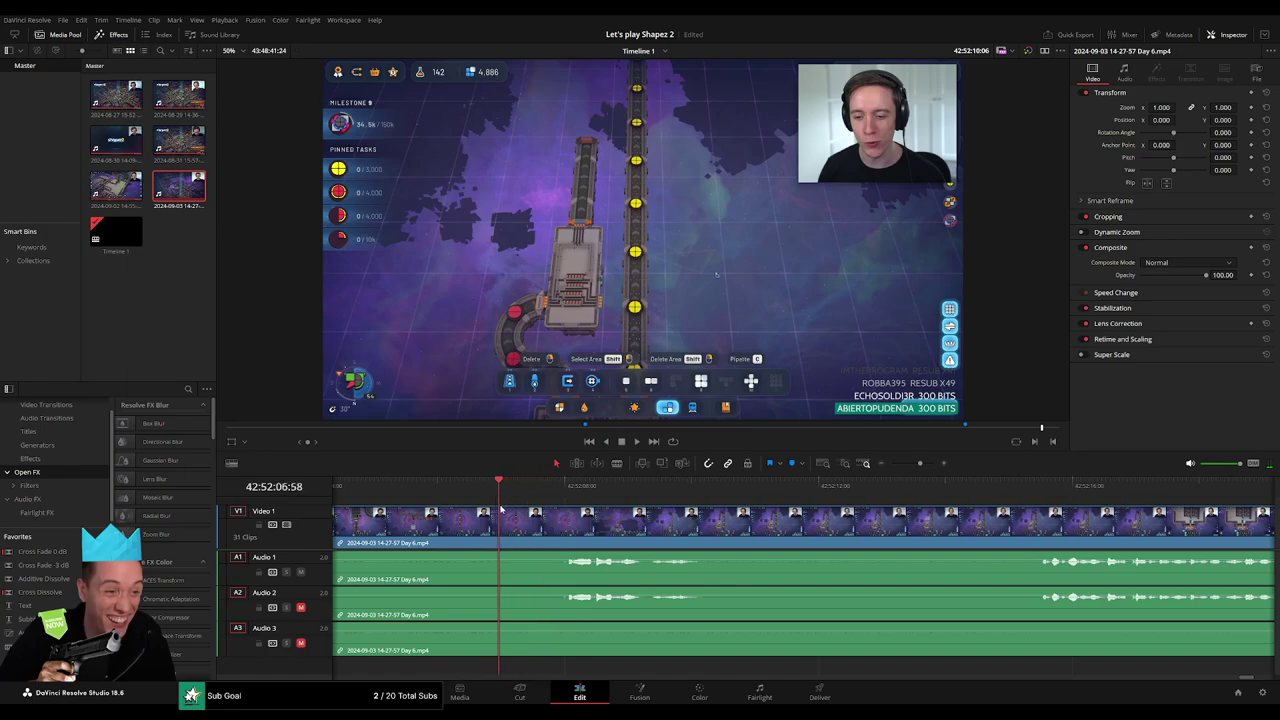
key(ctrl+b)
scroll(655, 537, left, 2)
drag(655, 537, 652, 527)
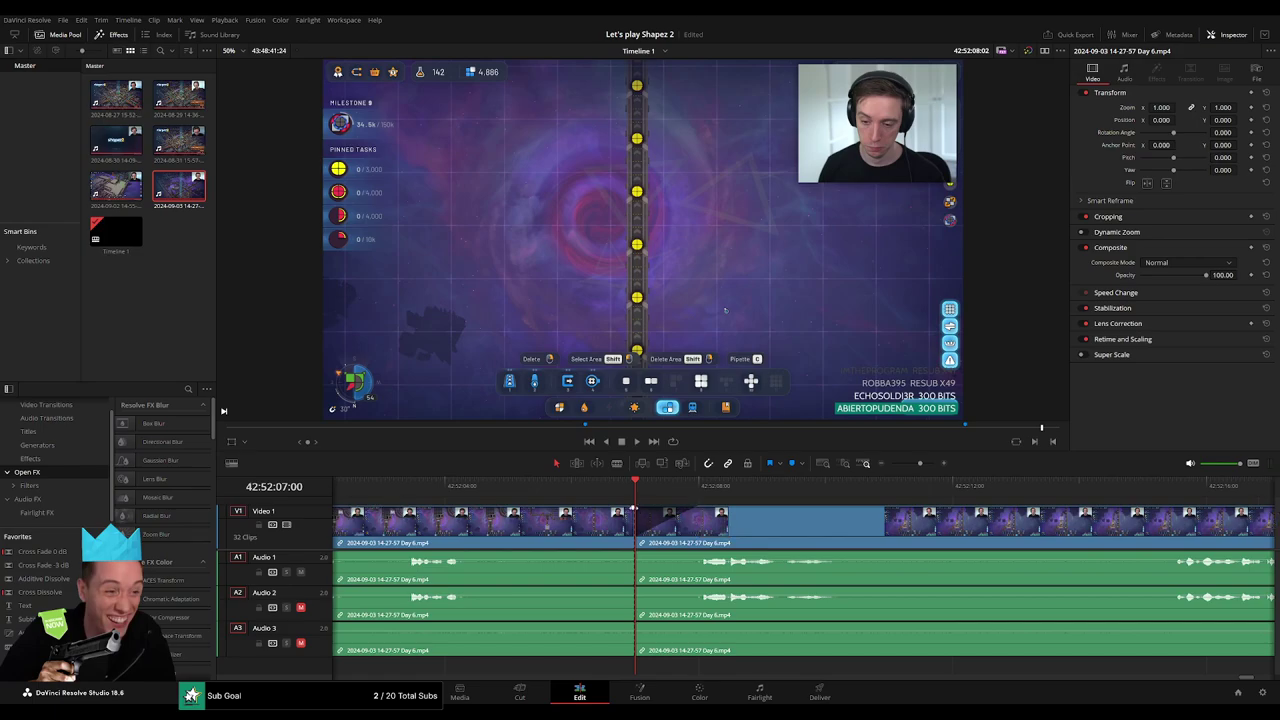
mouse_move(632, 510)
mouse_down()
mouse_move(573, 556)
mouse_move(692, 556)
mouse_up()
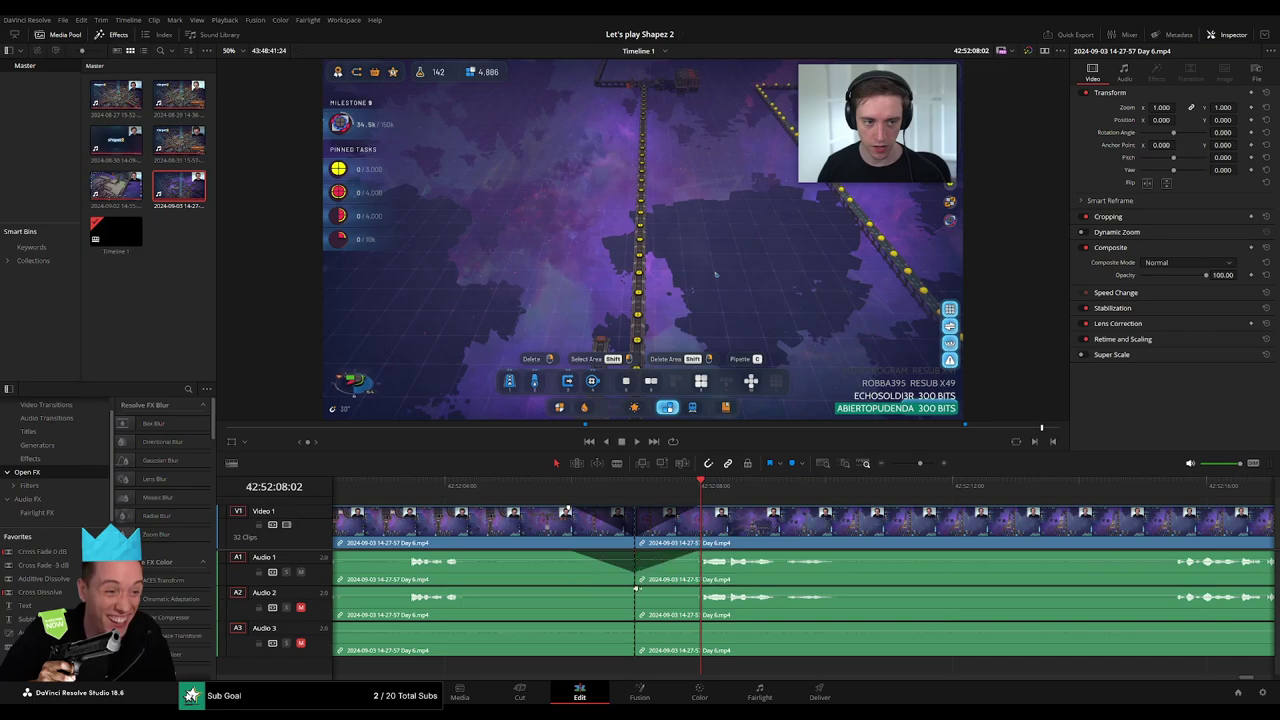
Lengthen the Audio 2 fade-out and add a fade-out on Audio 3 at the cut
drag(611, 589, 575, 589)
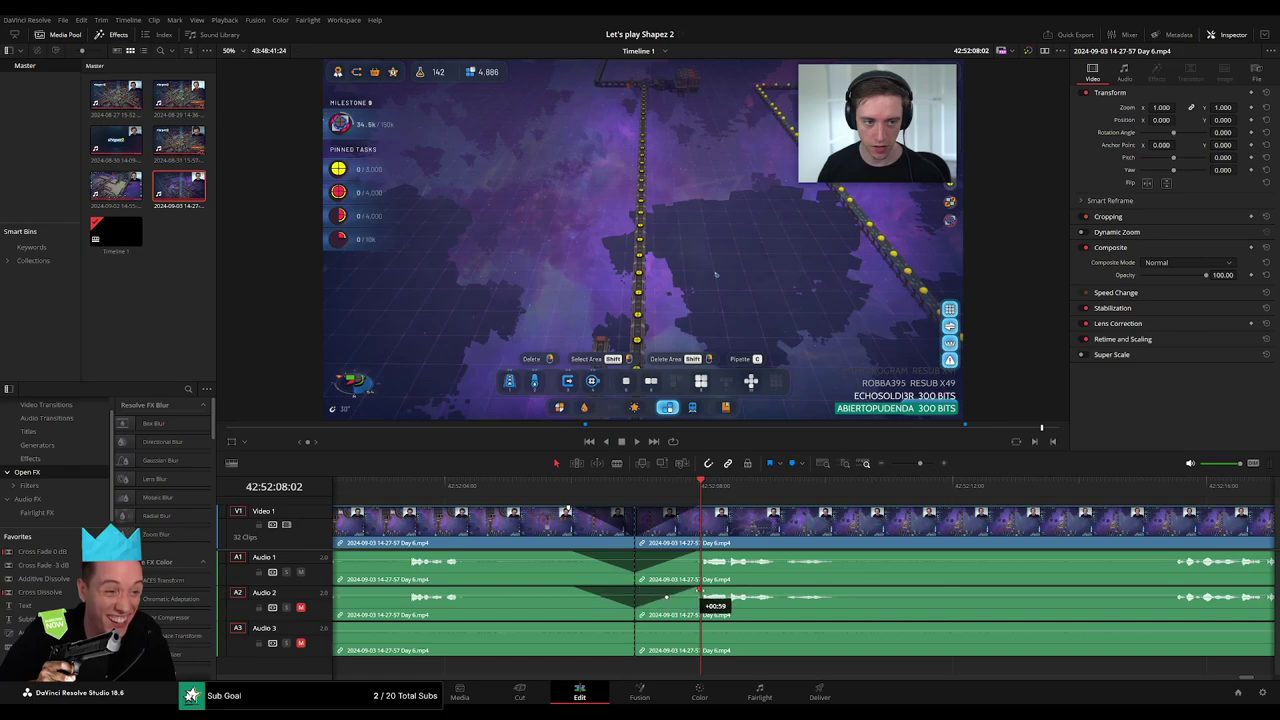
mouse_move(632, 624)
mouse_down()
mouse_move(578, 624)
mouse_move(680, 625)
mouse_up()
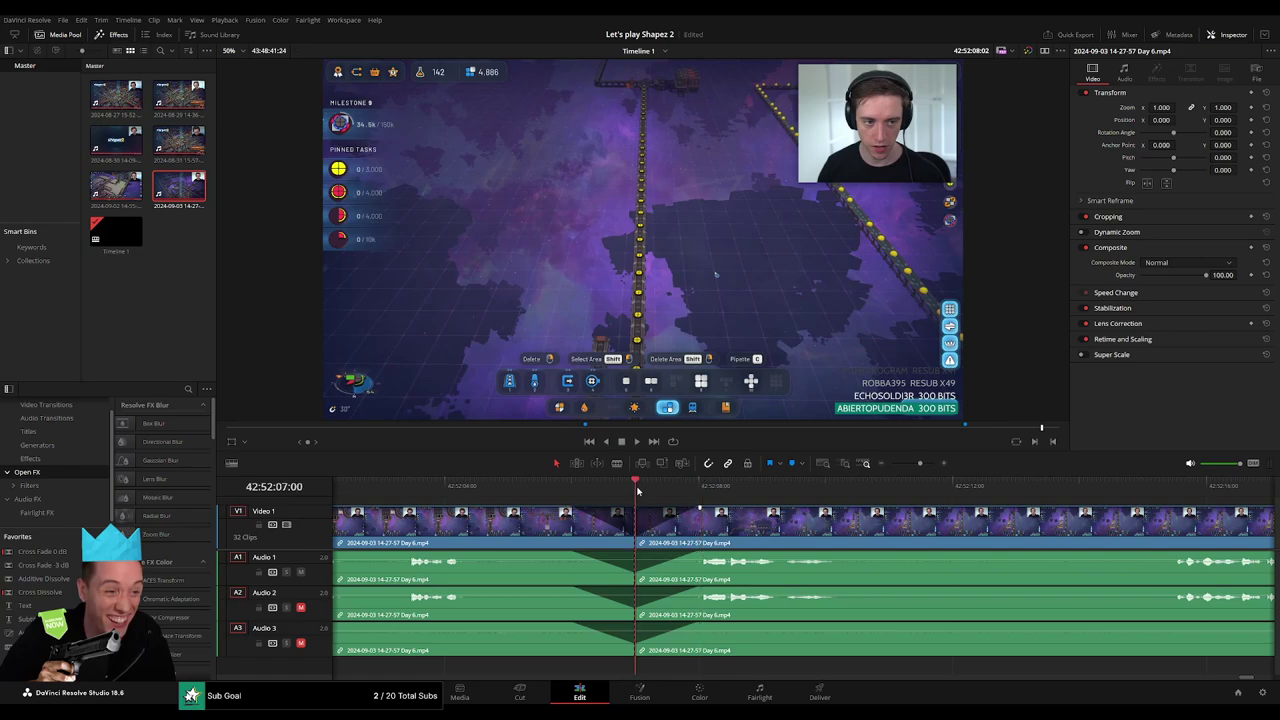
scroll(639, 490, down, 3)
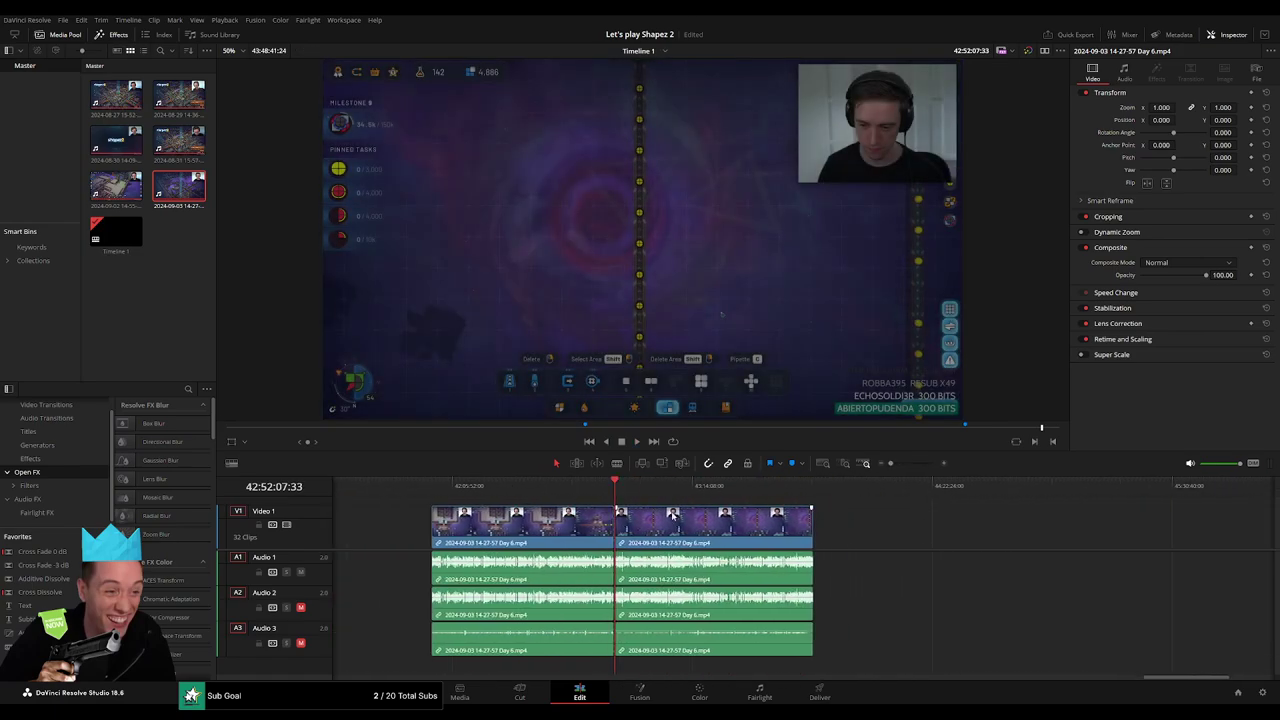
Leave a gap and start the next Day 6 clip at 44:00:00:00, then play from it
scroll(492, 527, right, 5)
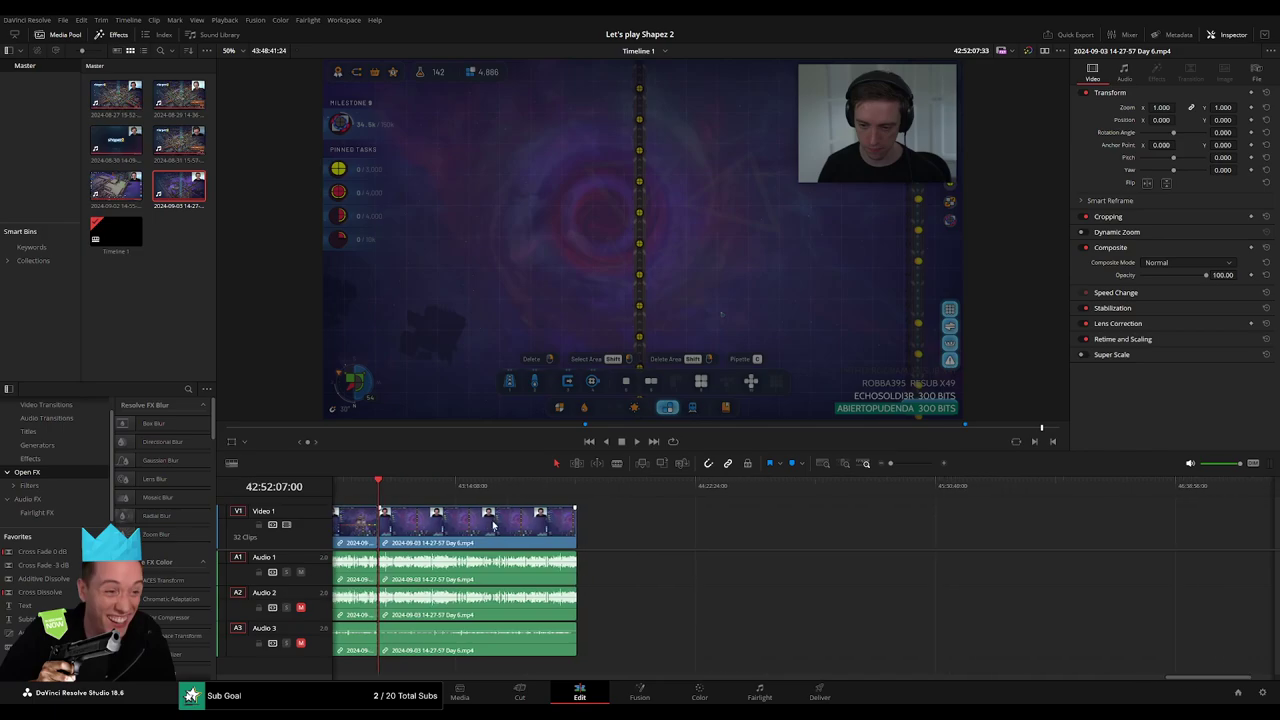
drag(492, 533, 910, 533)
click(535, 545)
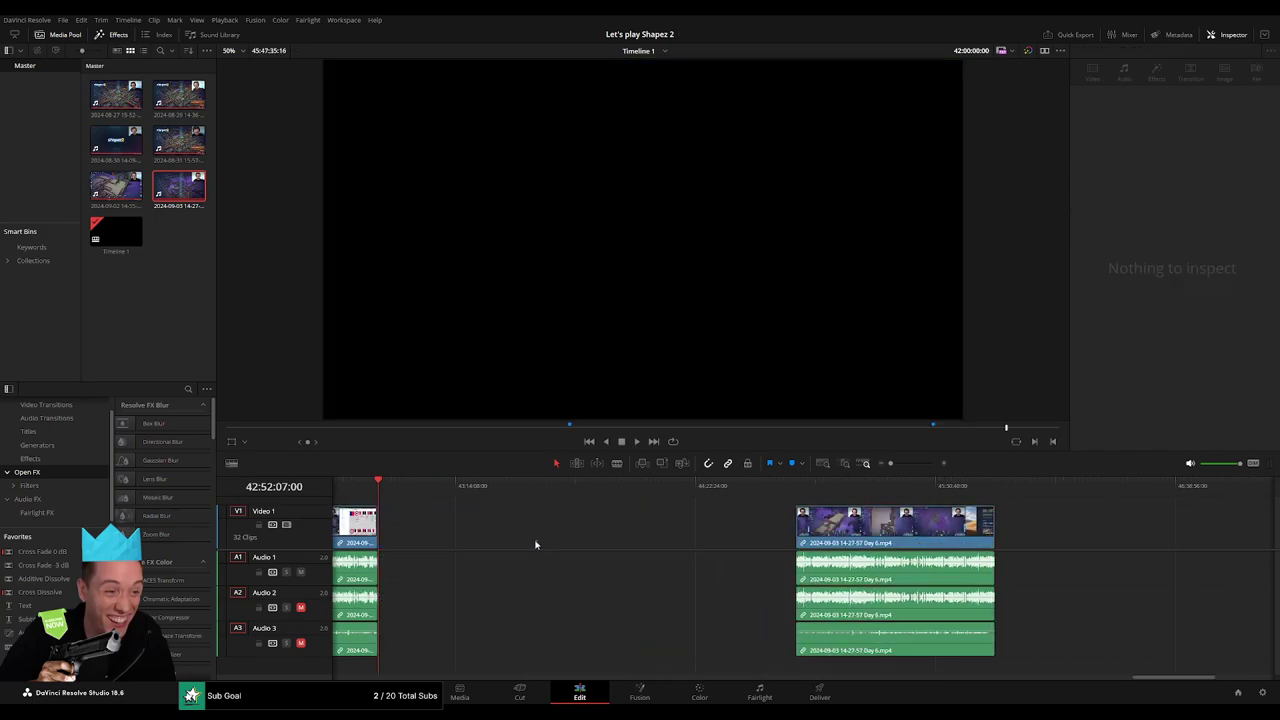
drag(509, 484, 614, 520)
scroll(617, 520, up, 8)
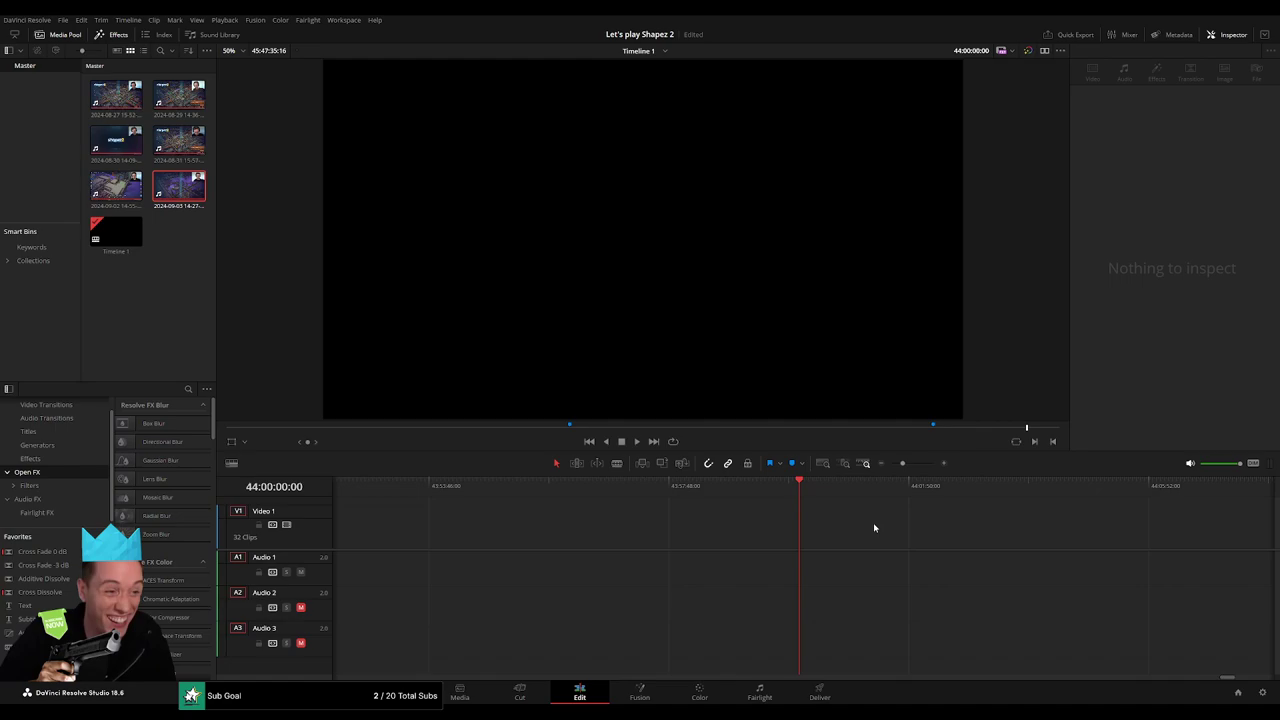
drag(903, 466, 891, 466)
drag(1072, 525, 893, 525)
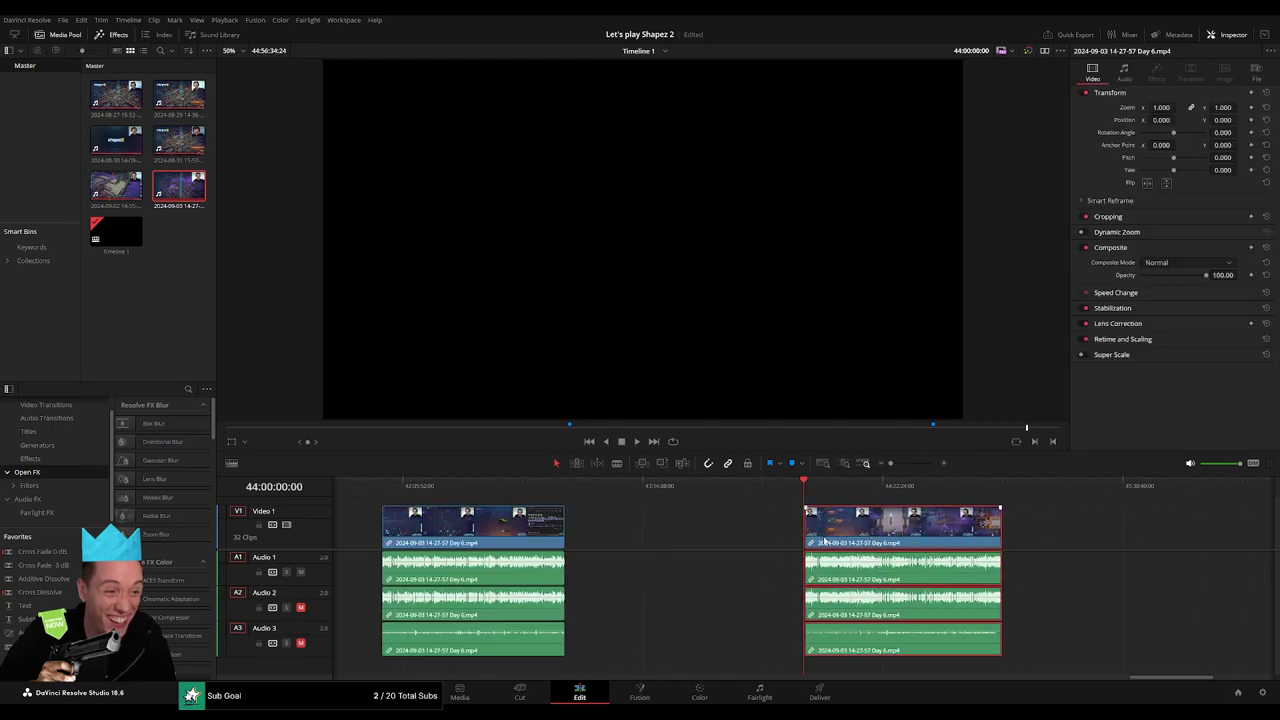
click(762, 545)
key(space)
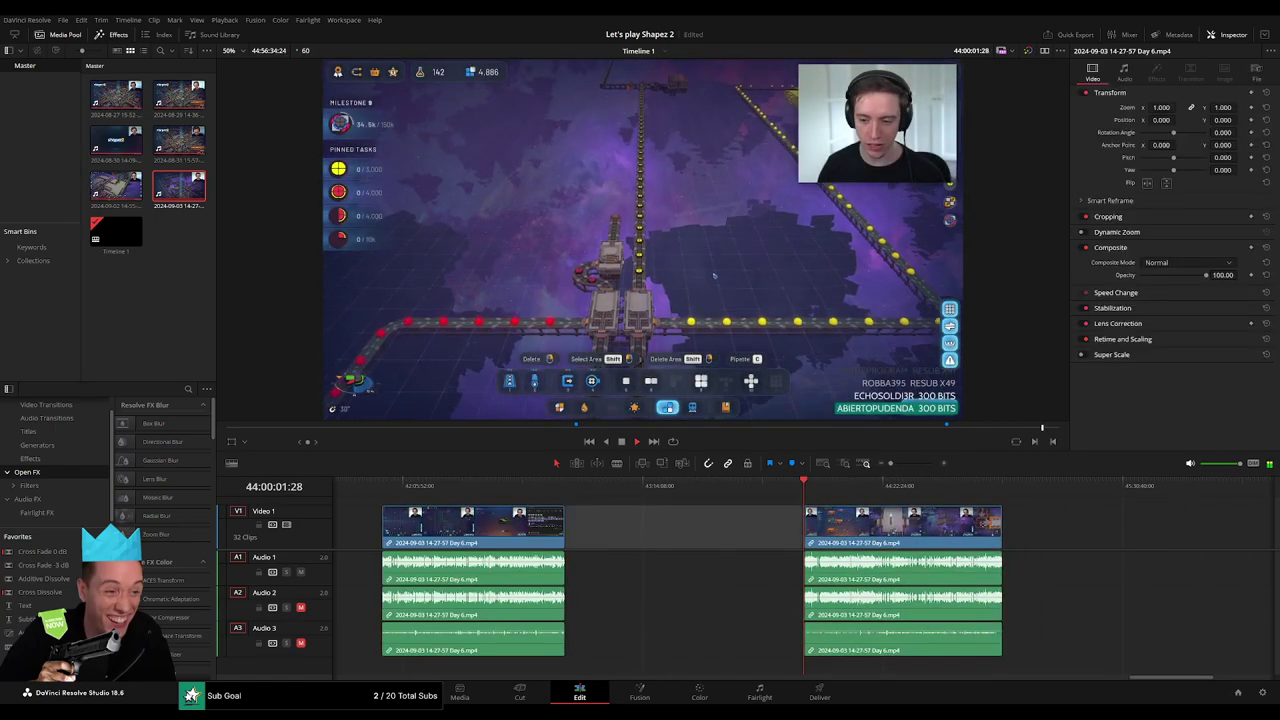
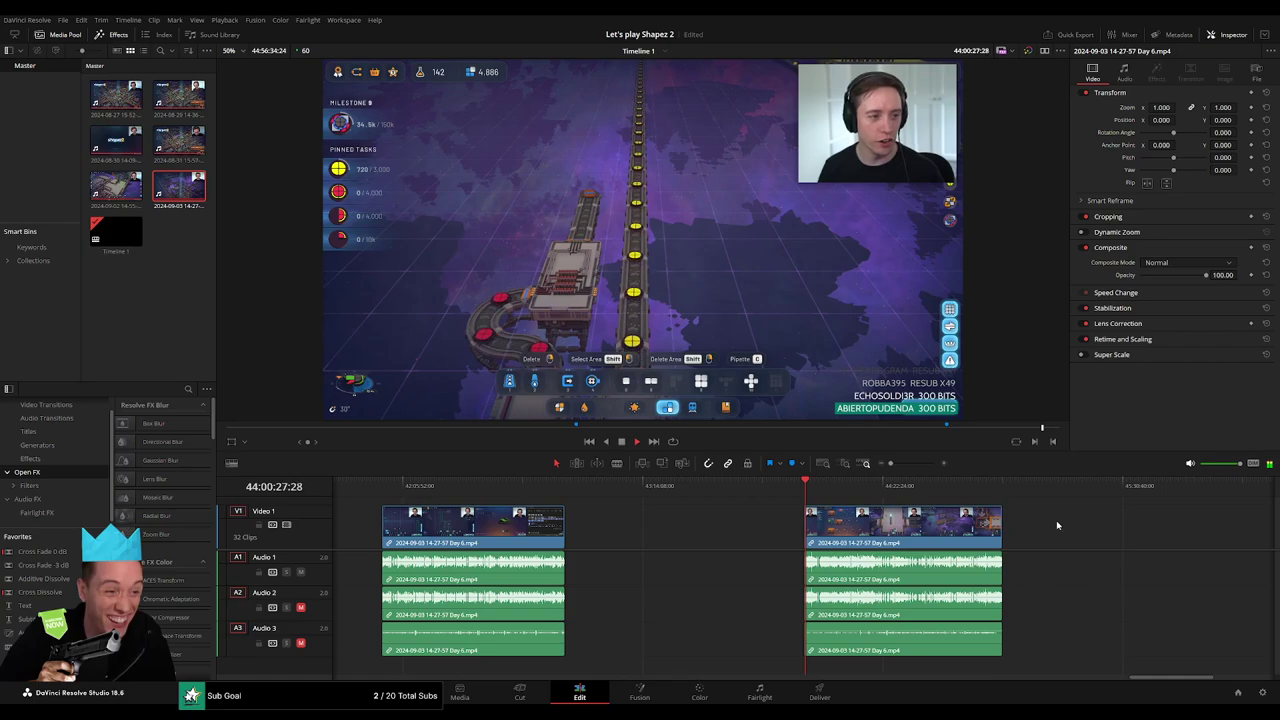
Scrub back through the final Day 6 clip's footage to around 44:54:01
scroll(778, 525, right, 5)
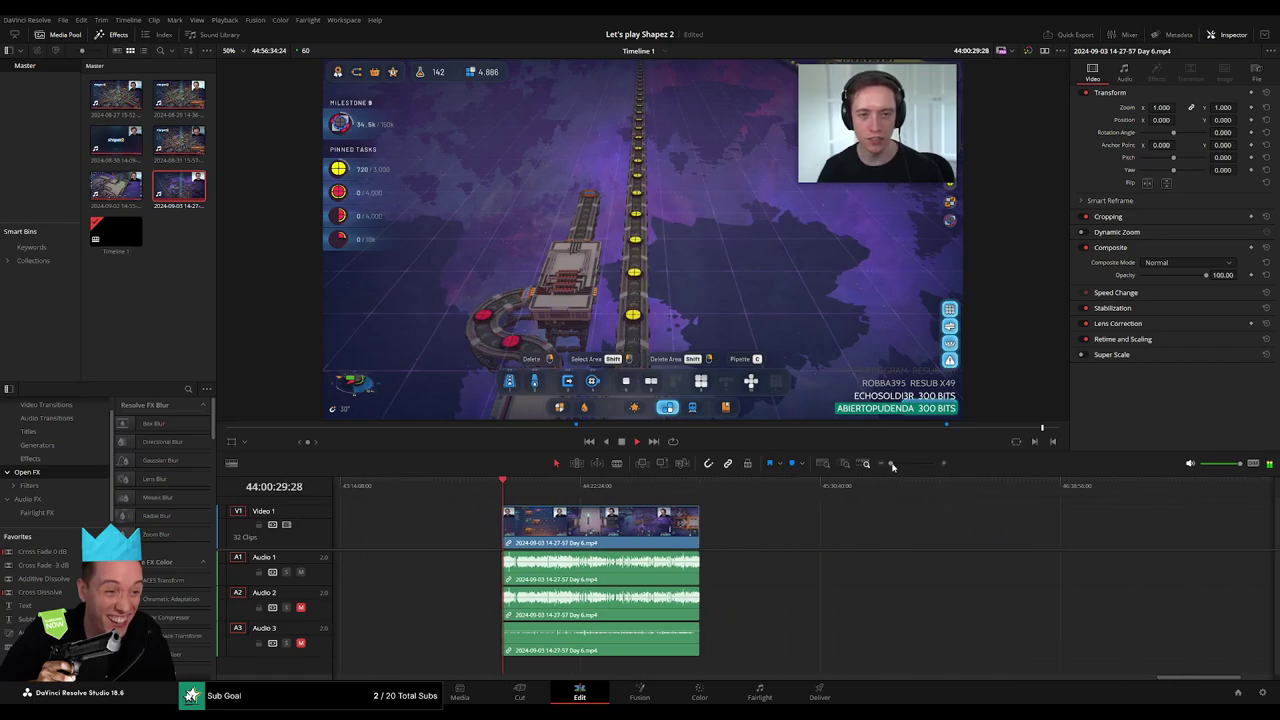
scroll(893, 467, left, 3)
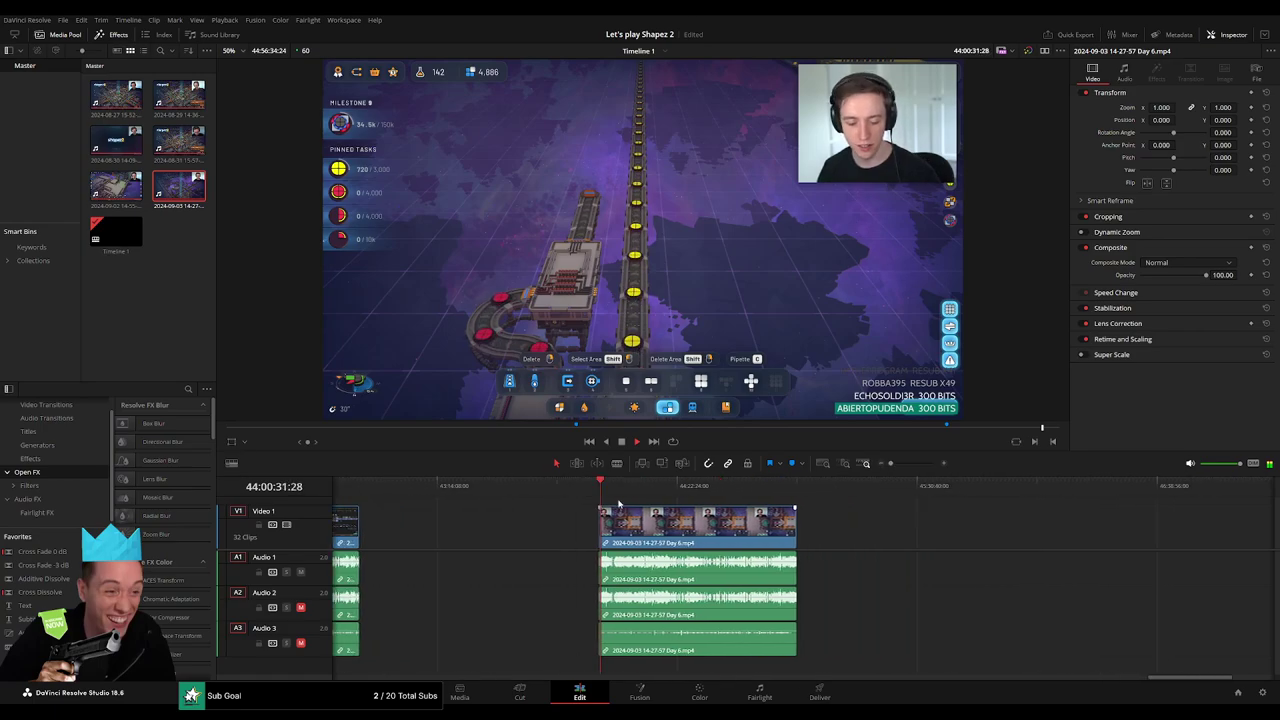
scroll(494, 491, right, 3)
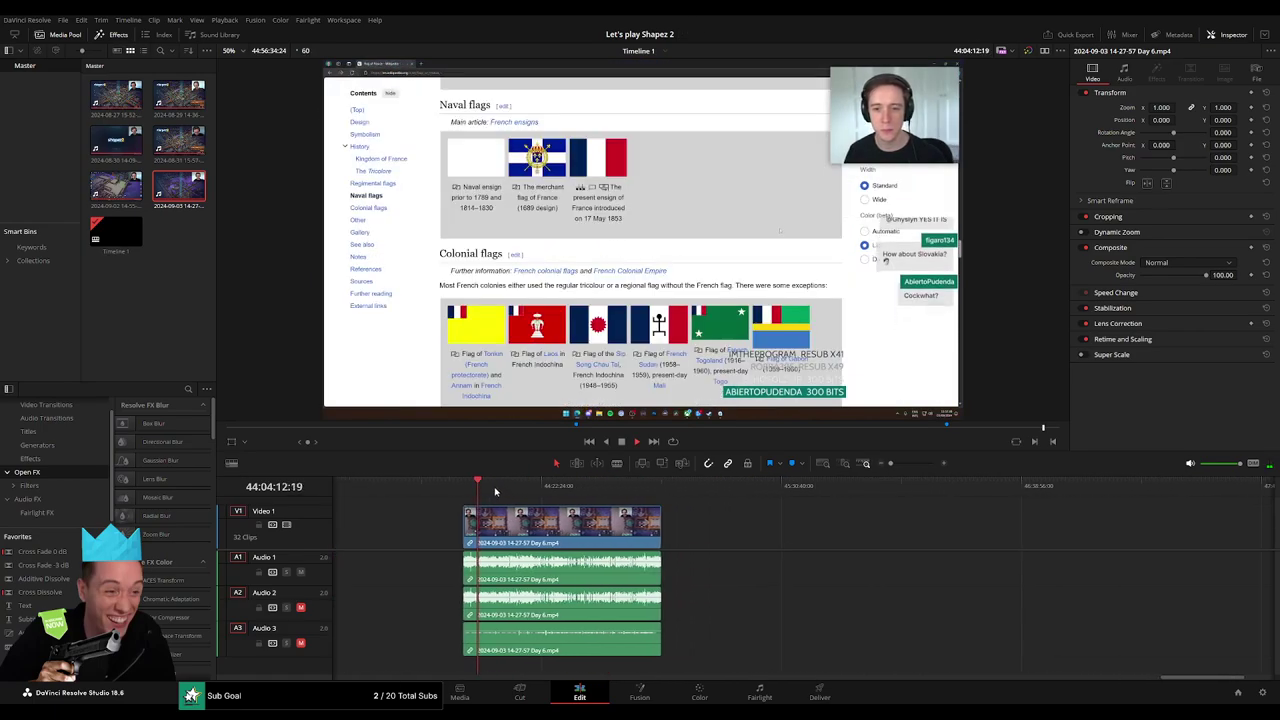
drag(494, 491, 661, 509)
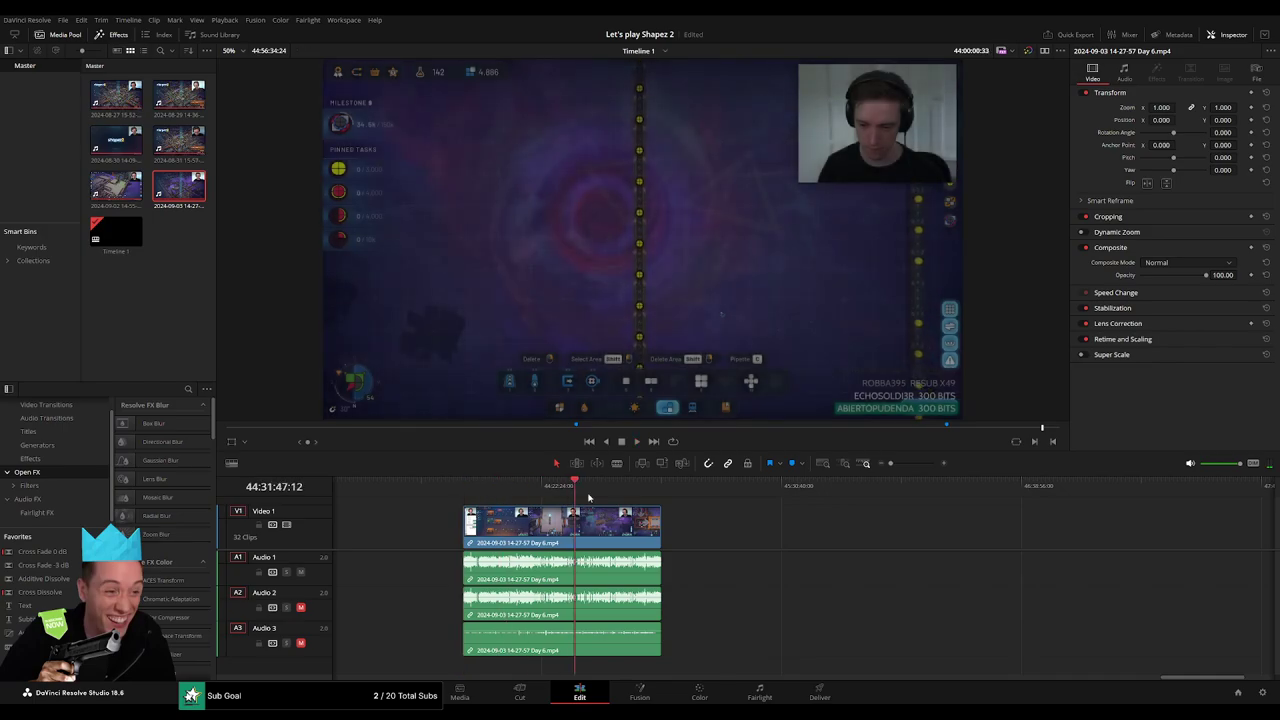
drag(465, 489, 661, 486)
drag(890, 463, 914, 463)
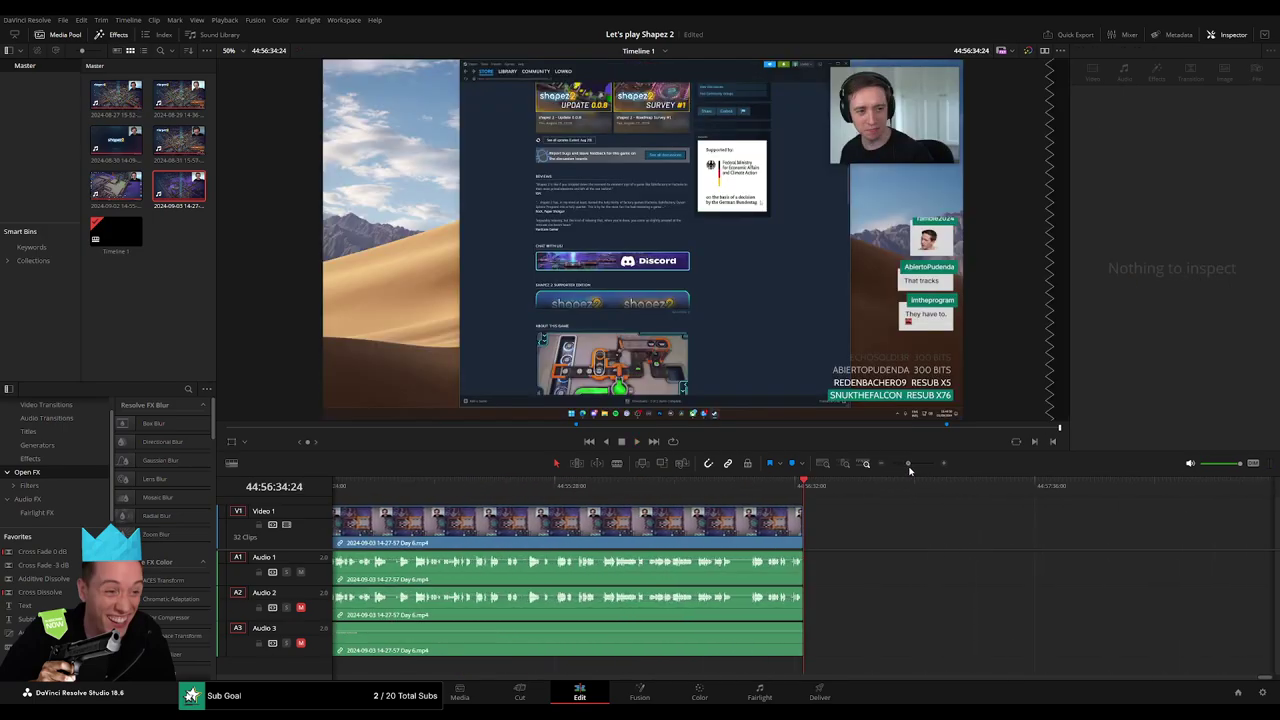
click(752, 486)
click(517, 497)
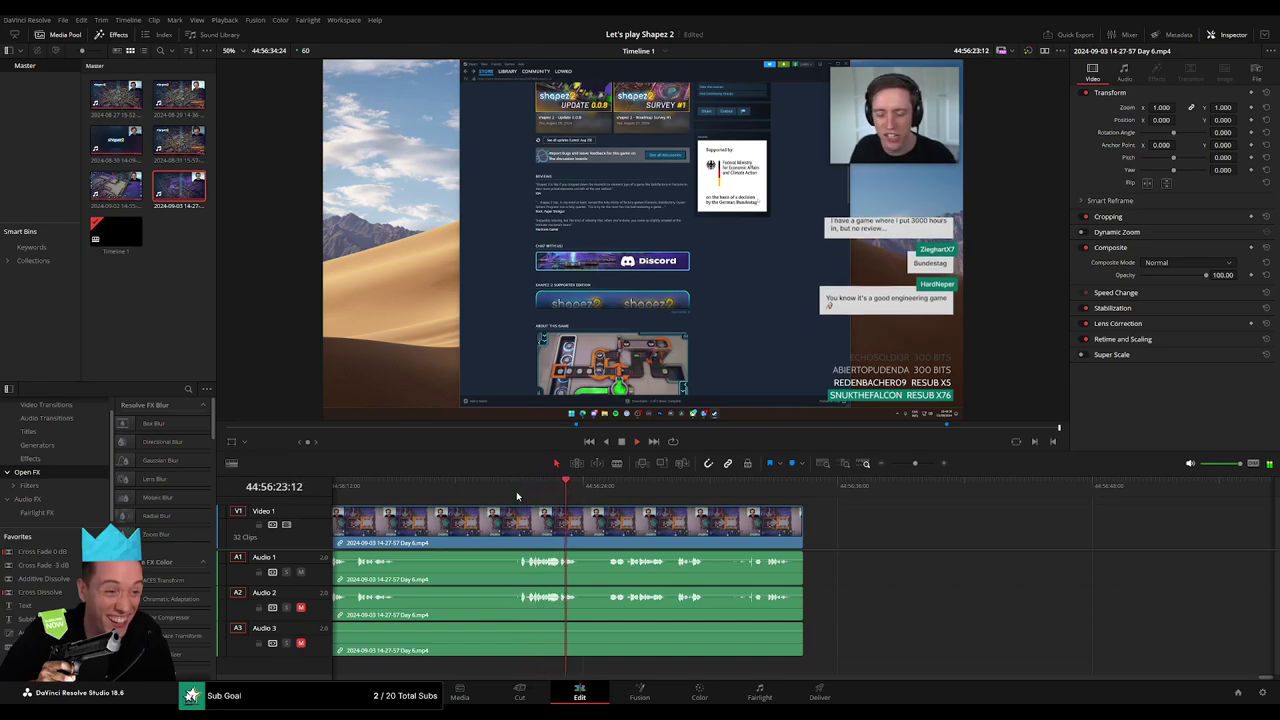
scroll(515, 490, left, 3)
click(462, 486)
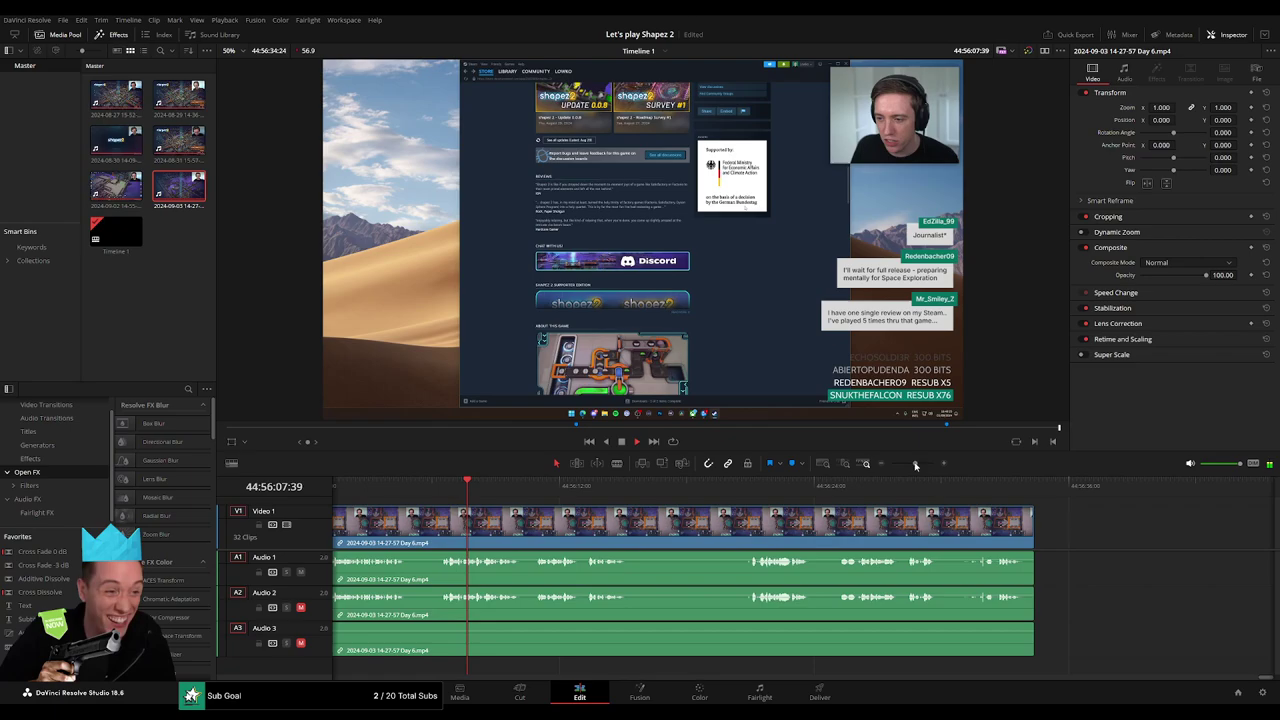
scroll(491, 488, down, 2)
click(665, 486)
click(503, 486)
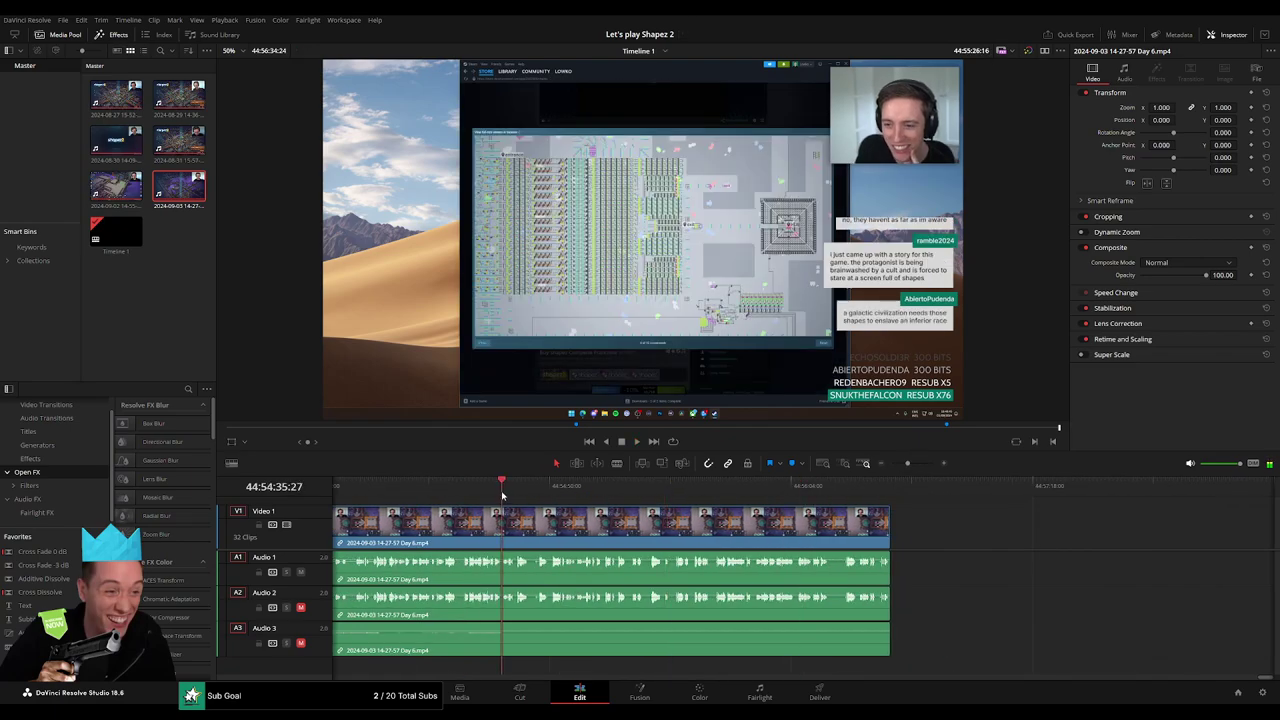
click(486, 486)
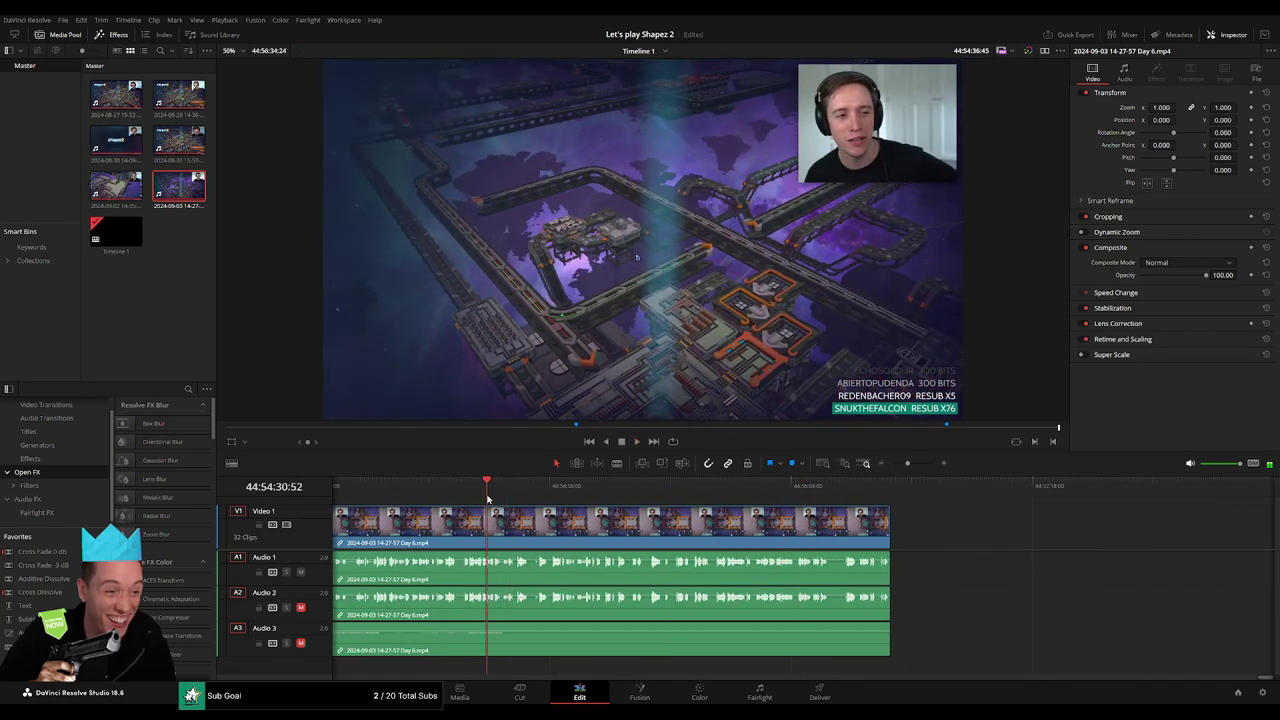
click(464, 497)
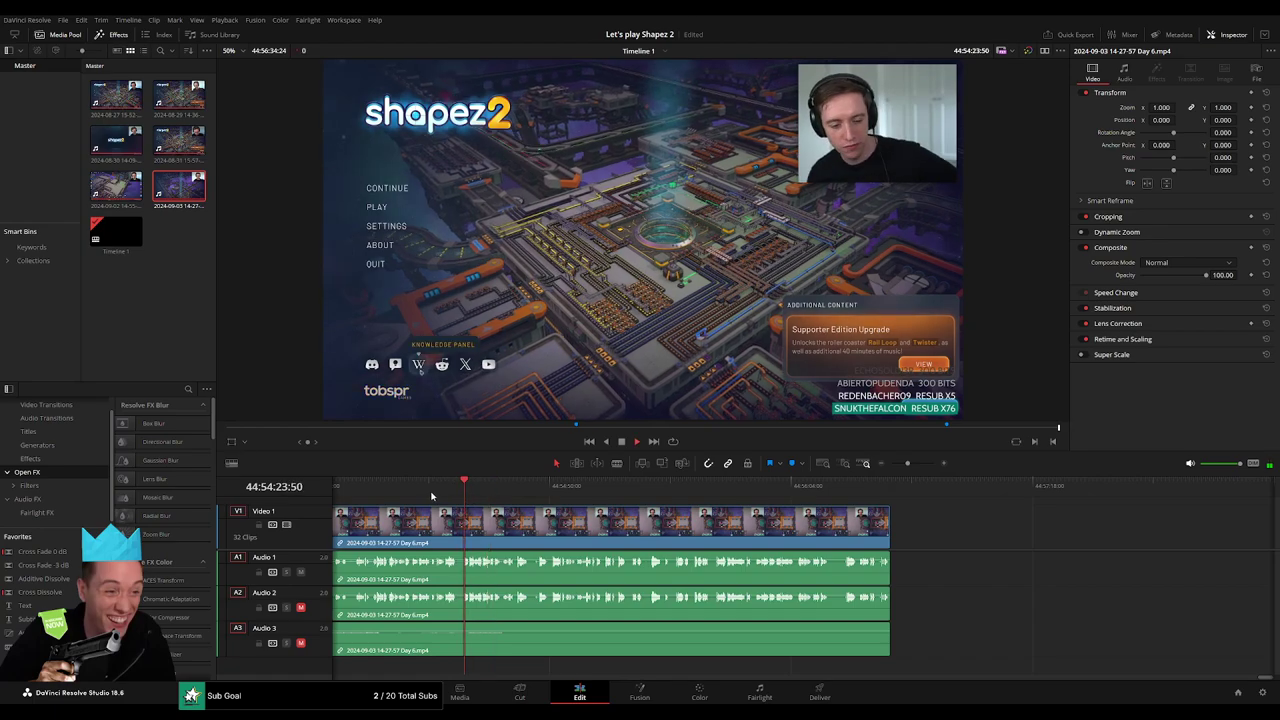
click(431, 497)
click(392, 497)
scroll(395, 497, up, 2)
Preview the clip's closing frames: Game Paused menu, Shape Viewer and Steam page up to 44:56:06:28
click(560, 486)
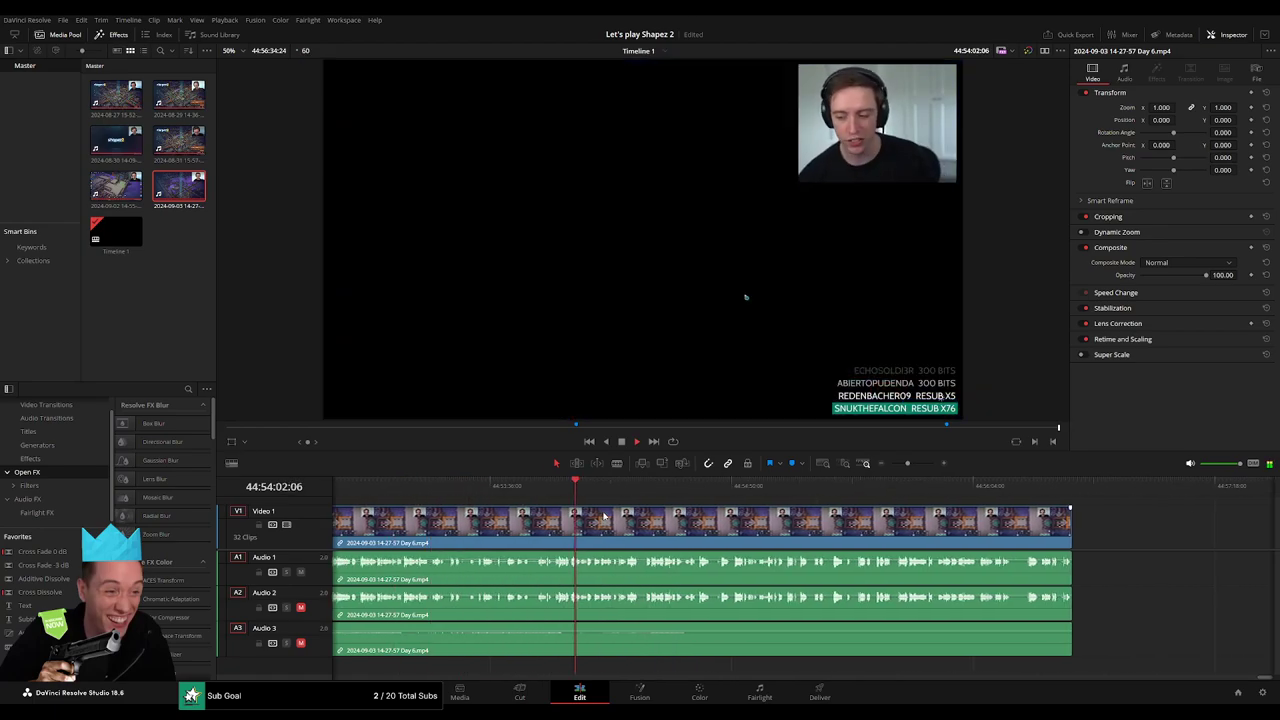
click(548, 487)
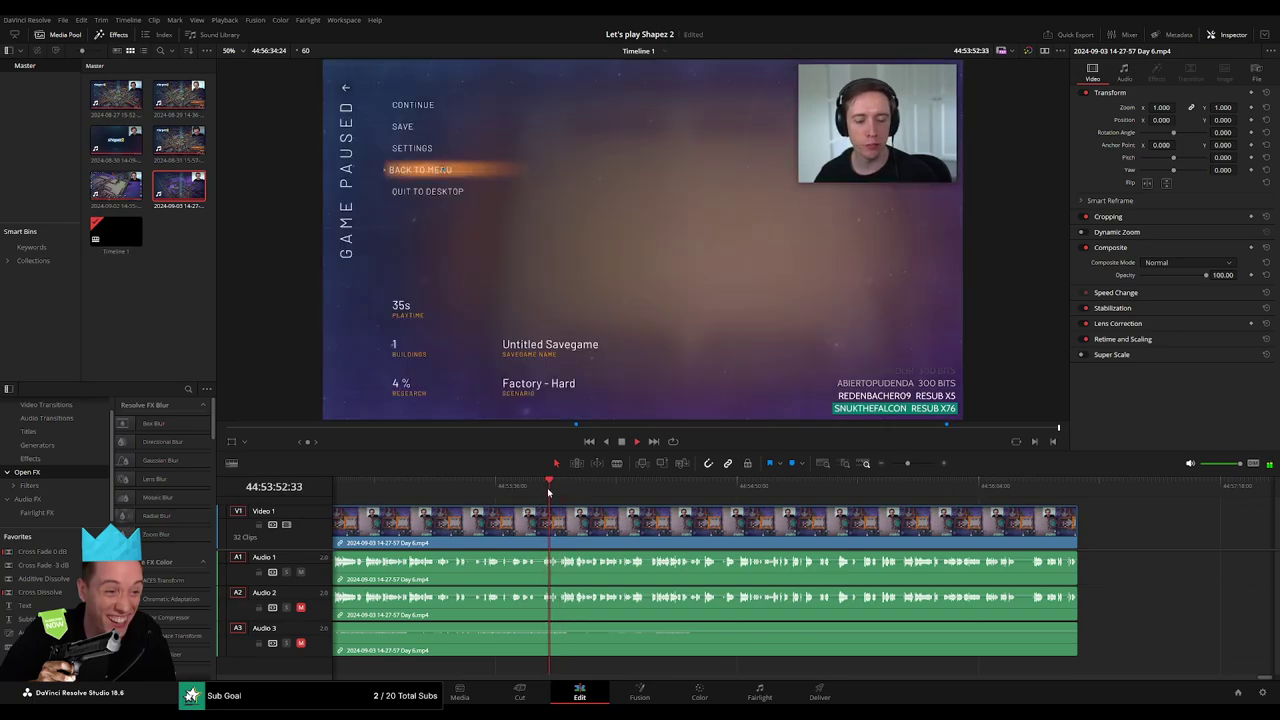
click(538, 487)
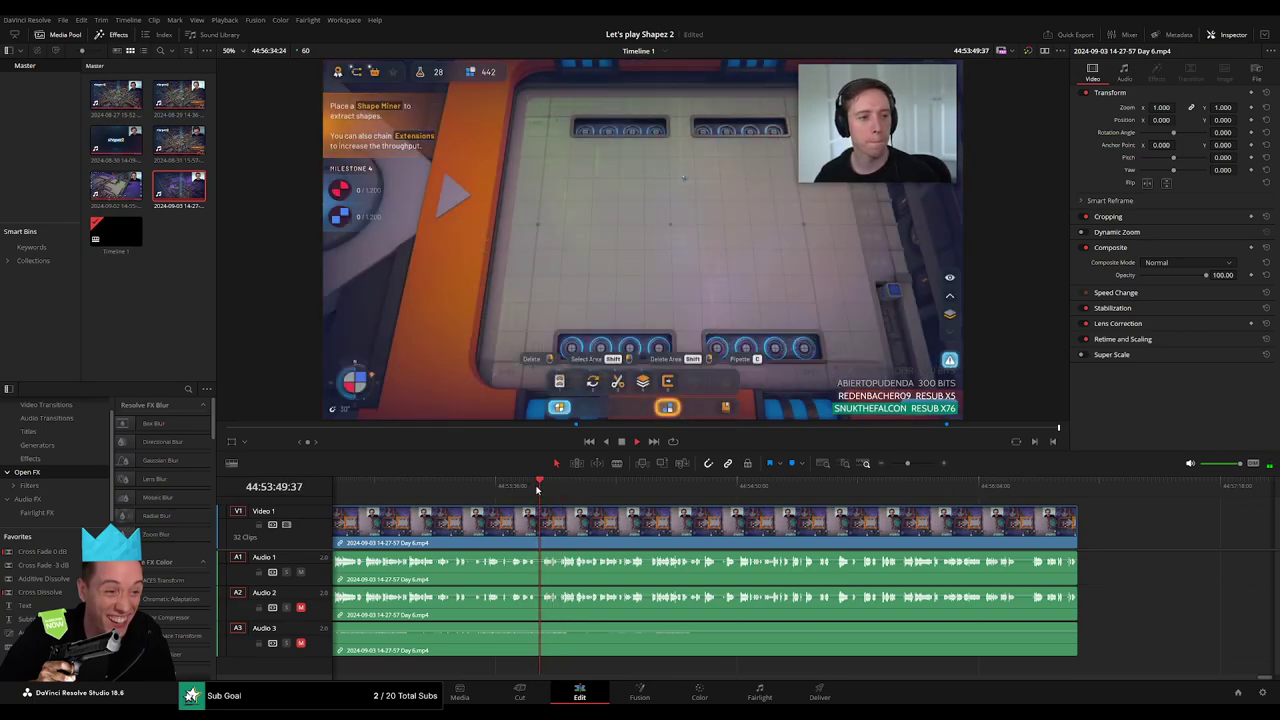
click(522, 487)
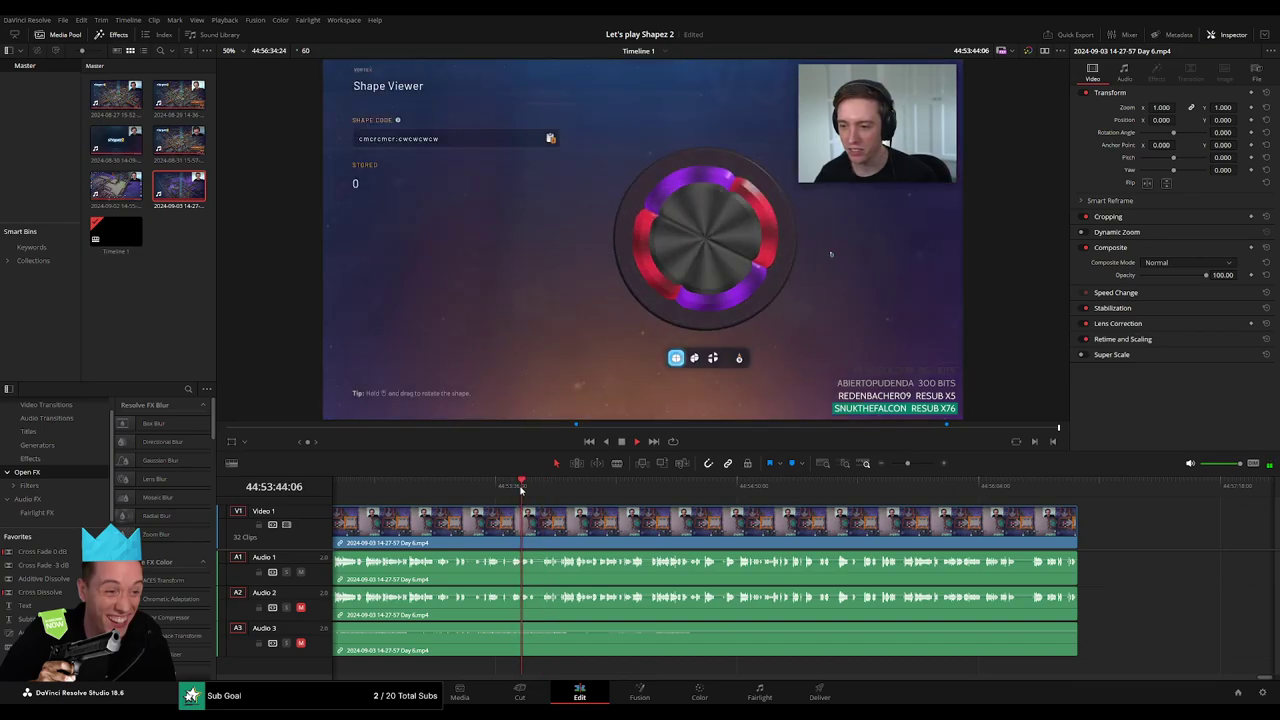
click(530, 487)
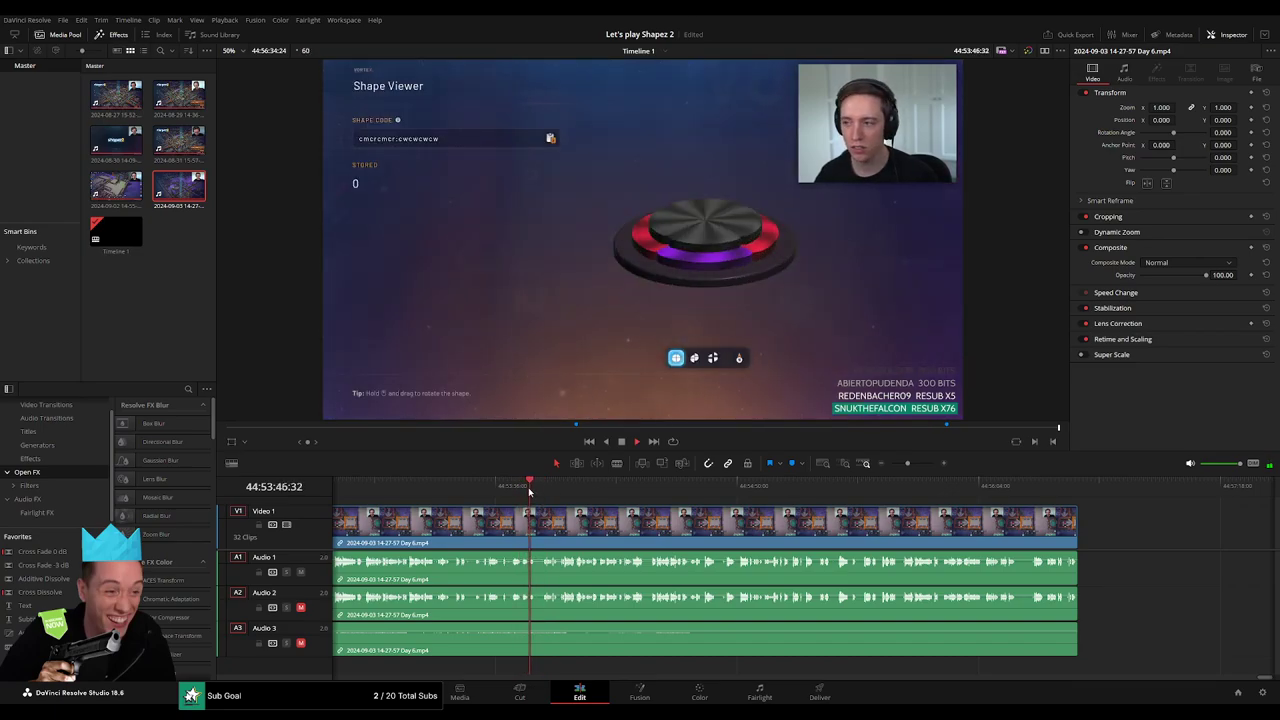
click(544, 490)
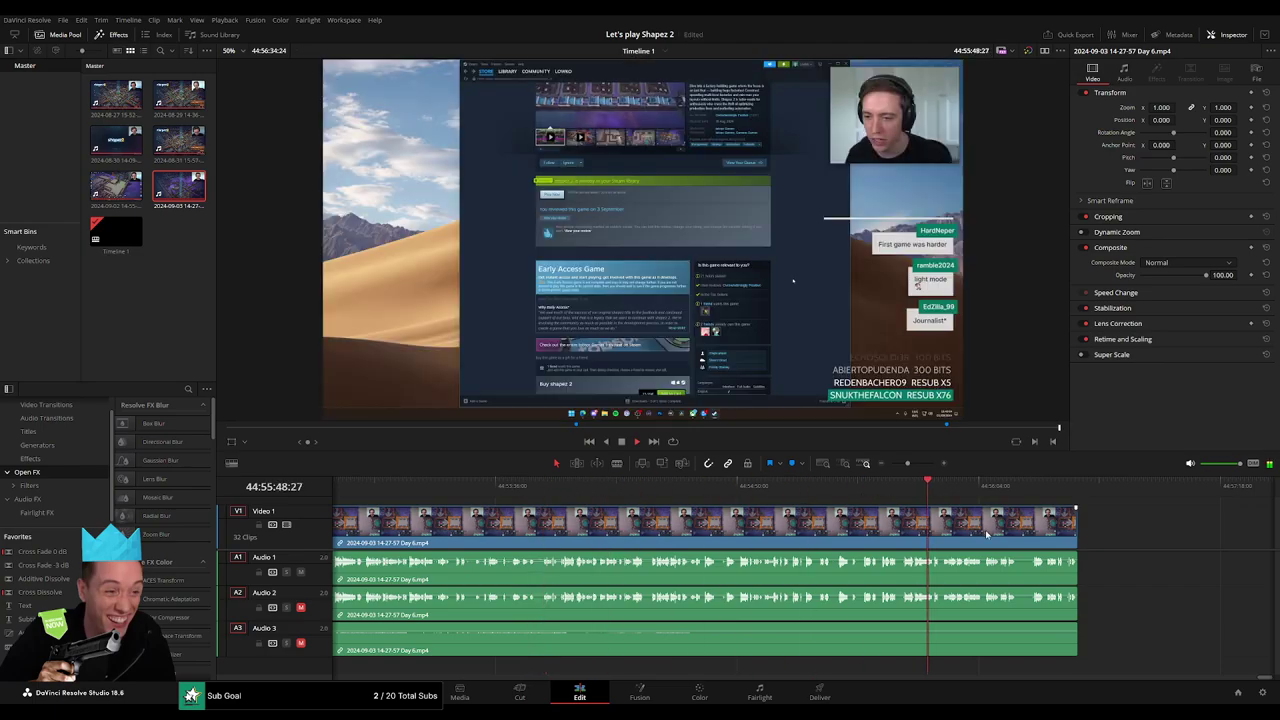
scroll(621, 496, down, 4)
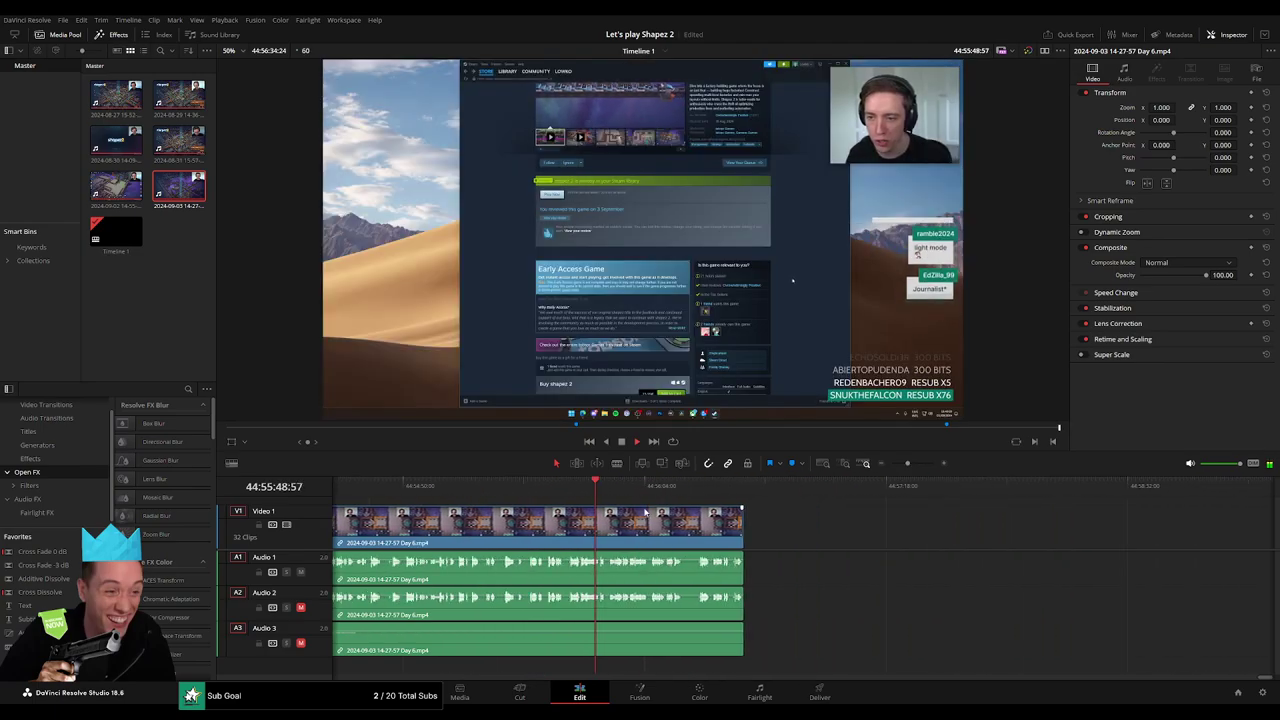
click(680, 488)
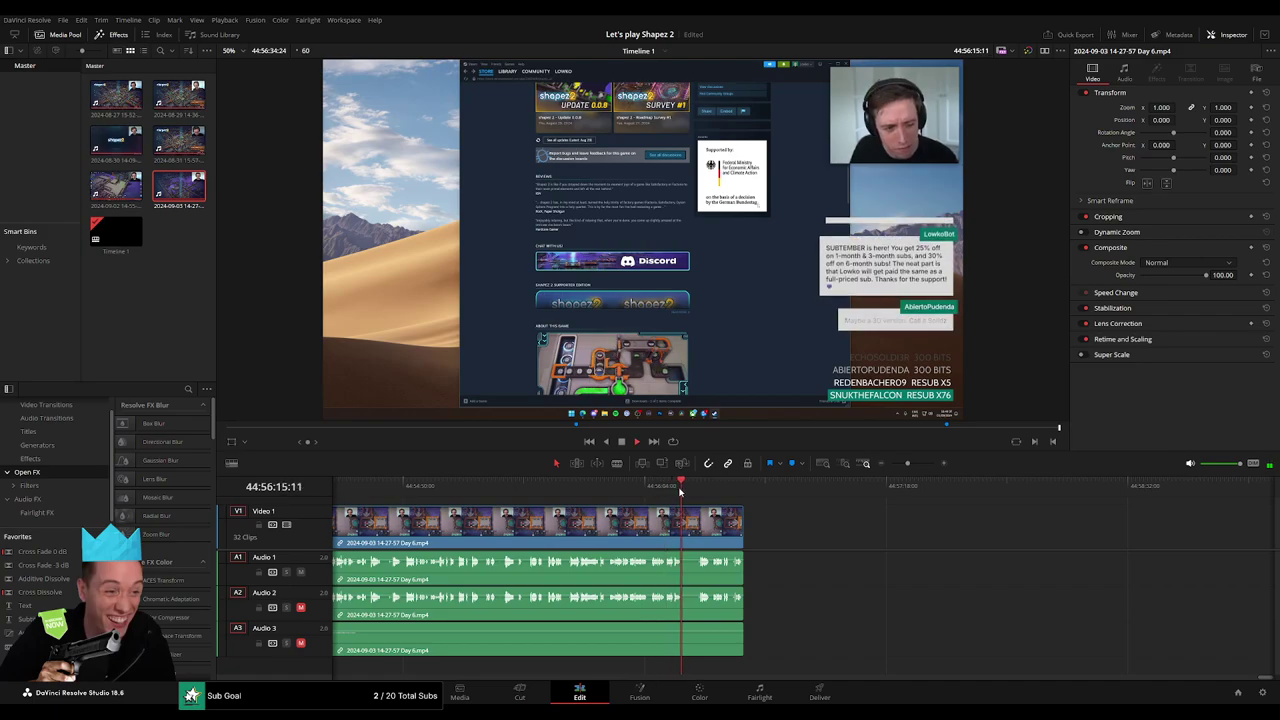
click(611, 489)
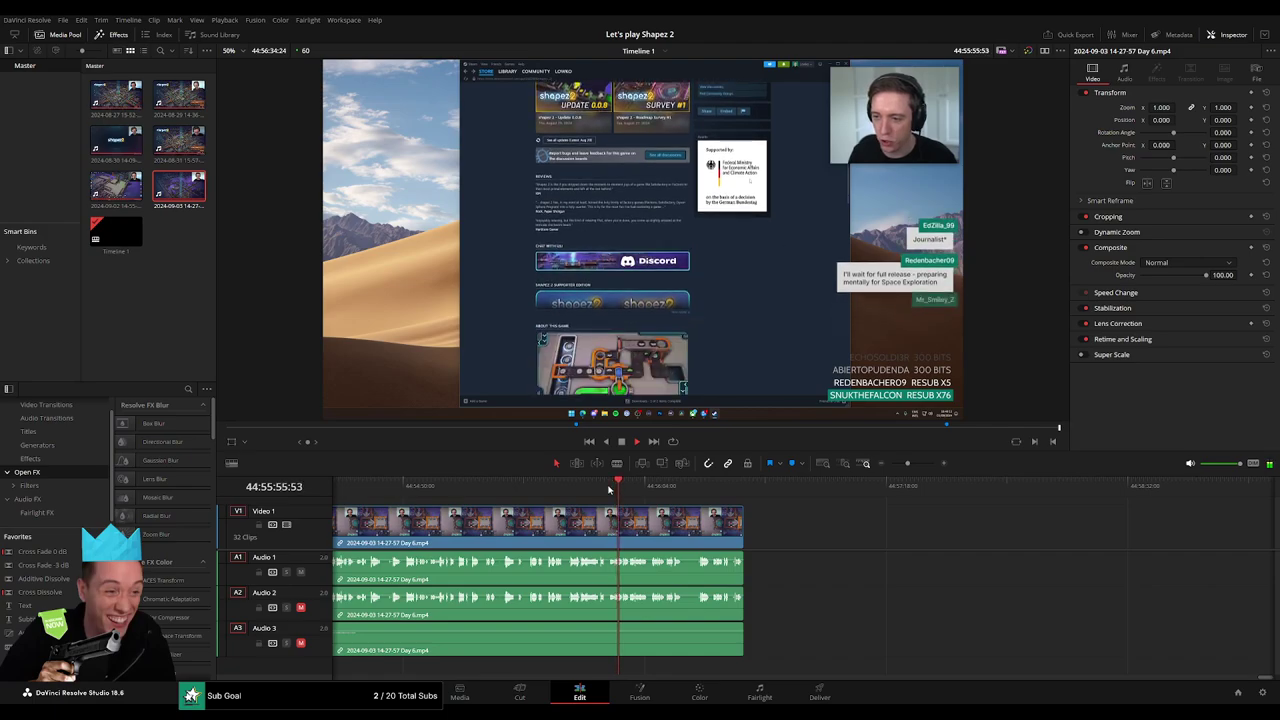
click(911, 463)
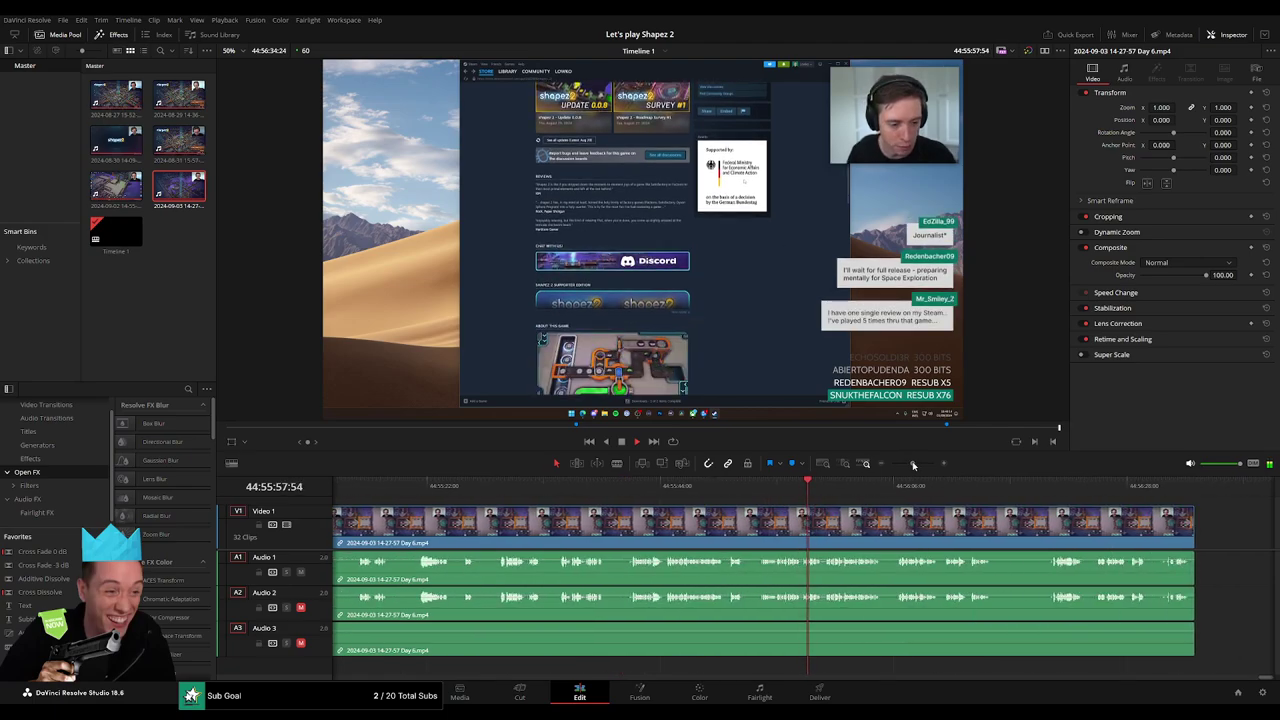
scroll(877, 567, down, 2)
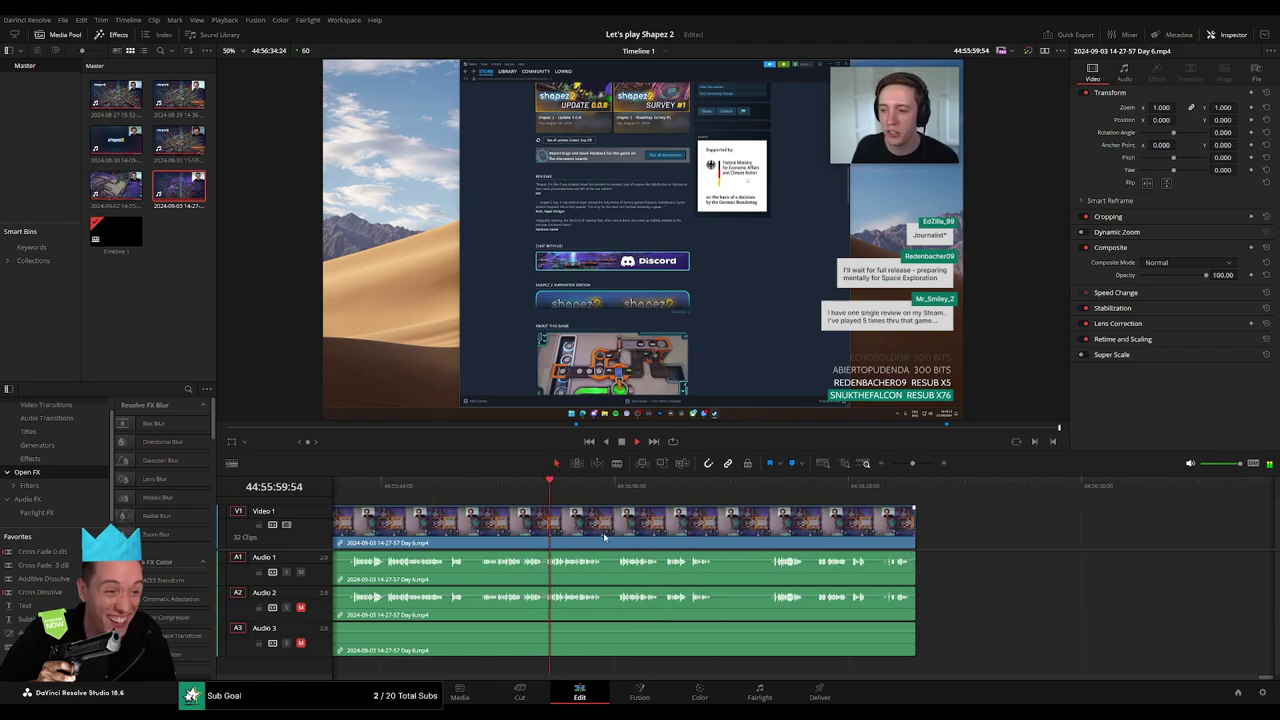
click(619, 490)
click(766, 490)
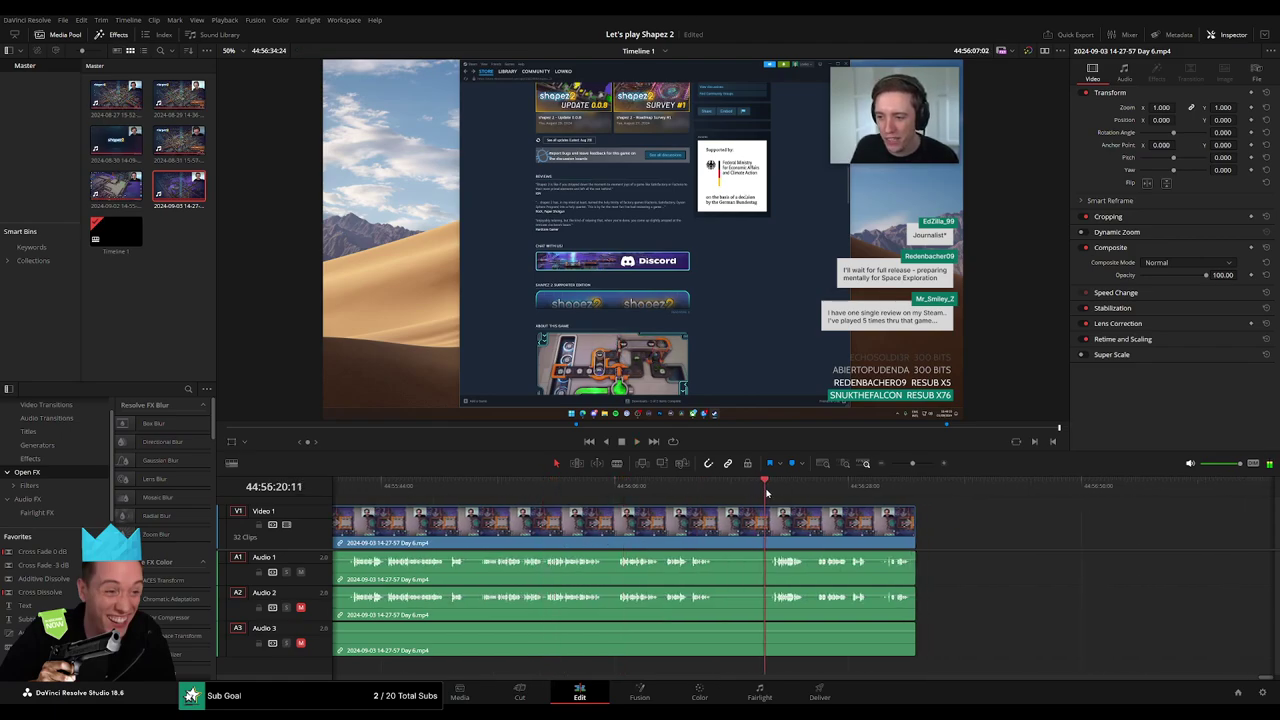
scroll(604, 527, right, 3)
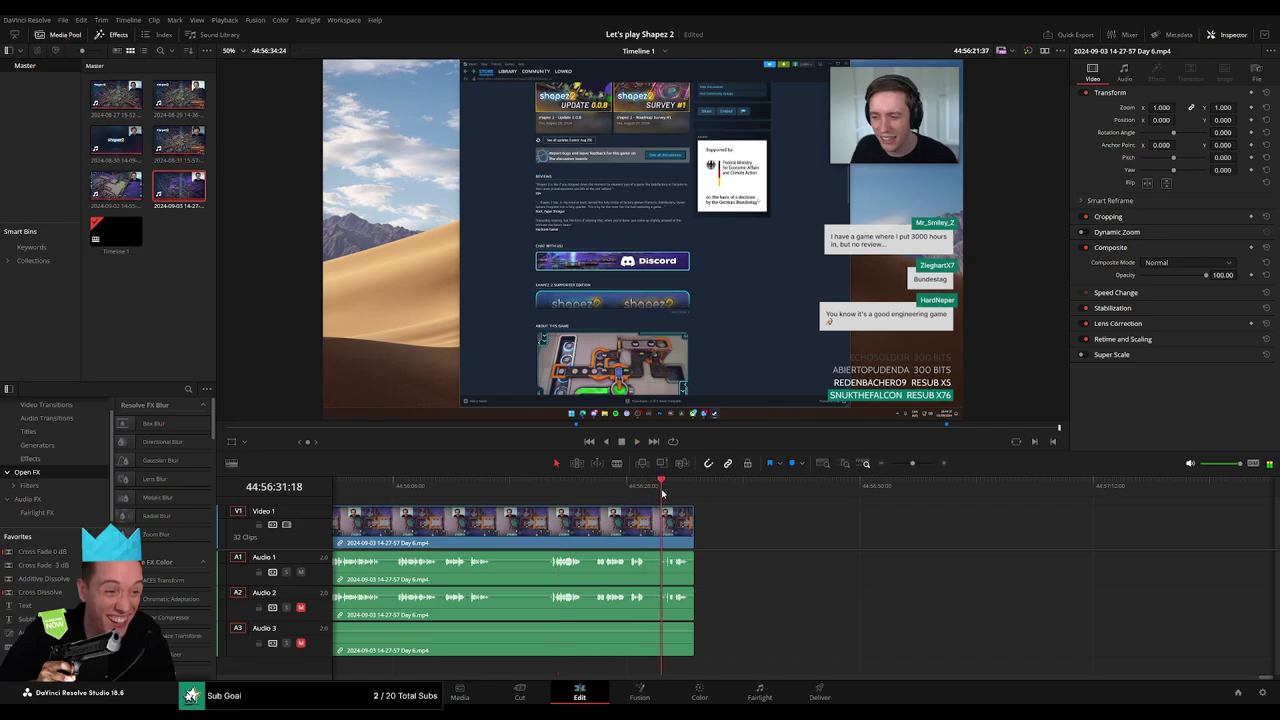
scroll(811, 523, up, 3)
scroll(811, 523, down, 3)
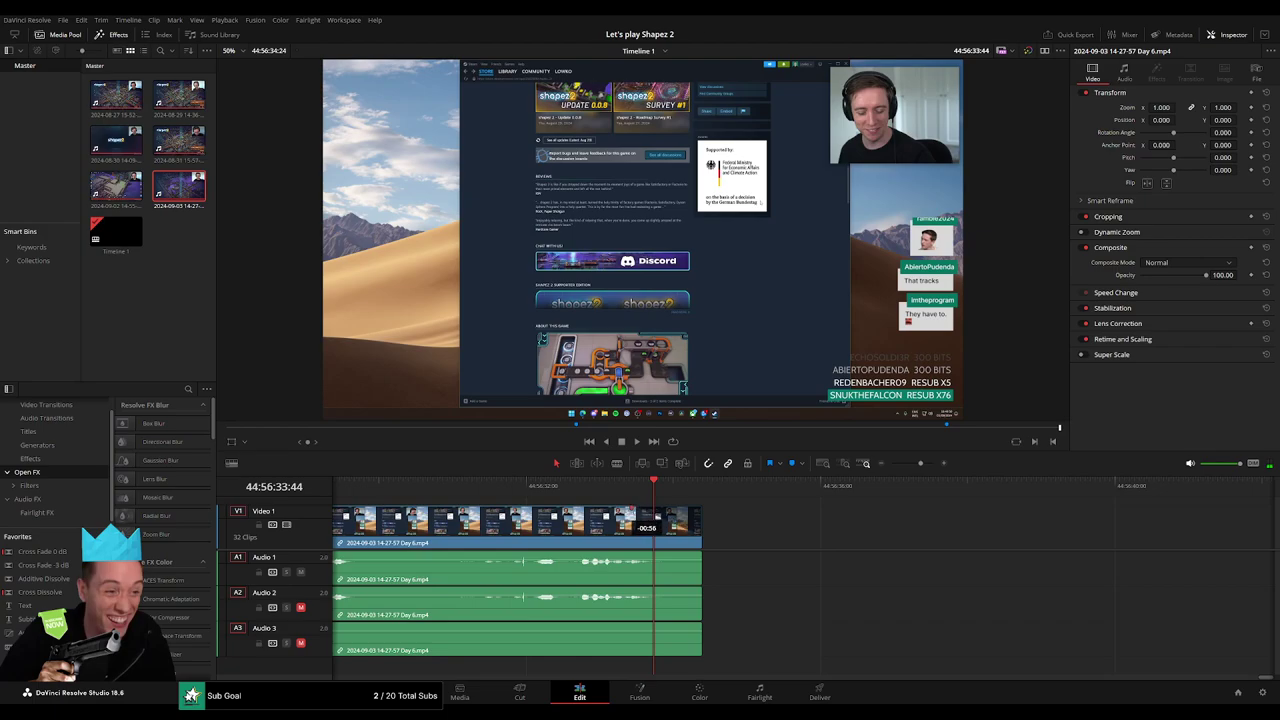
Lengthen the A1, A2 and A3 audio fade-outs so they end with the clip
drag(668, 555, 615, 553)
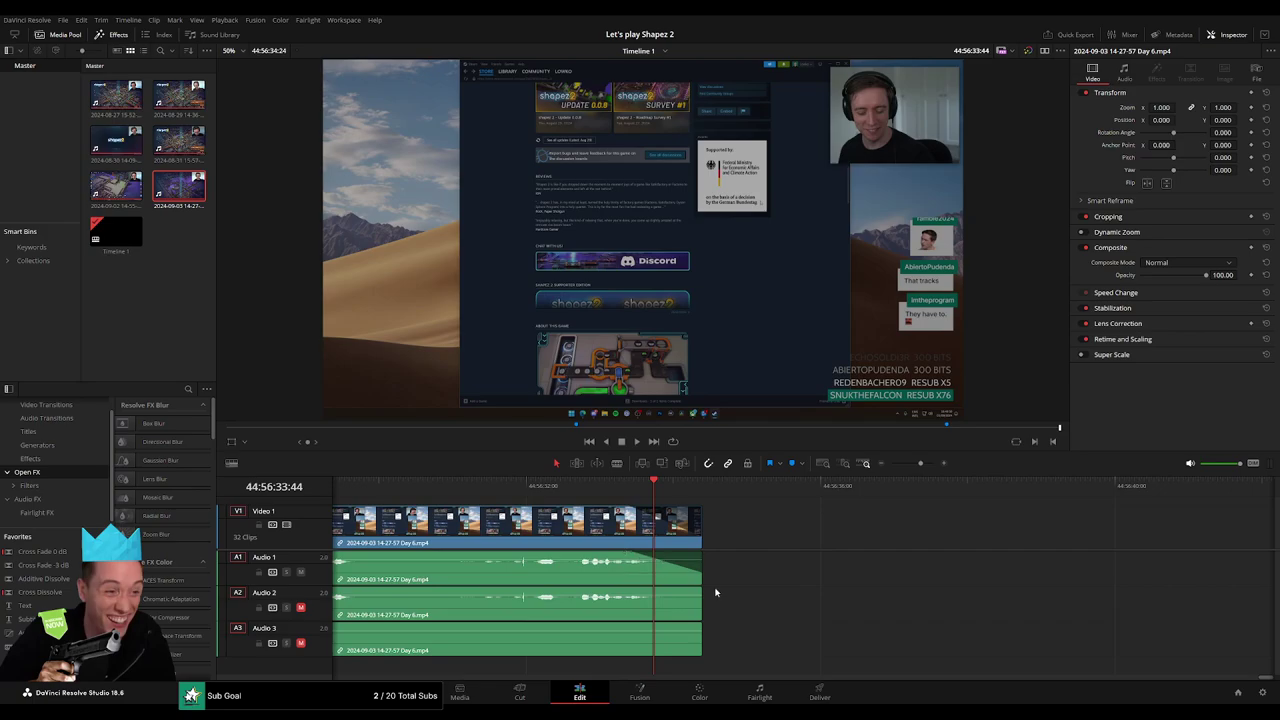
drag(701, 588, 642, 589)
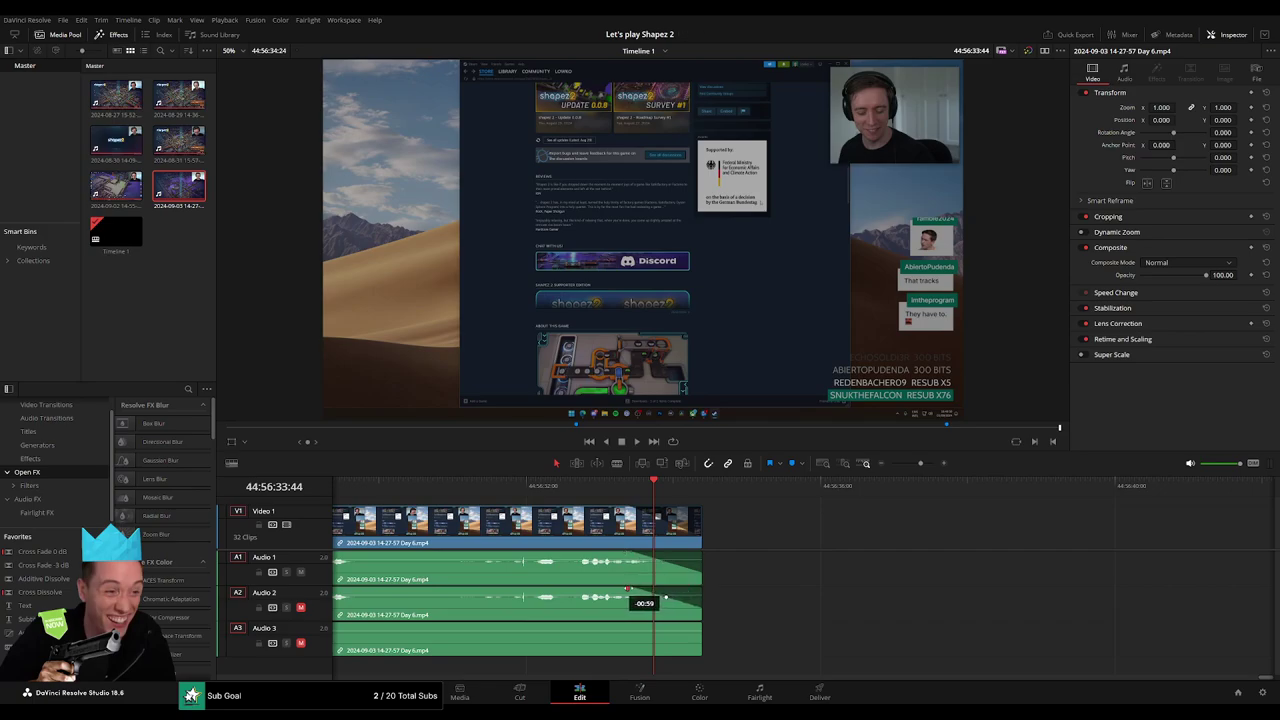
drag(693, 632, 671, 632)
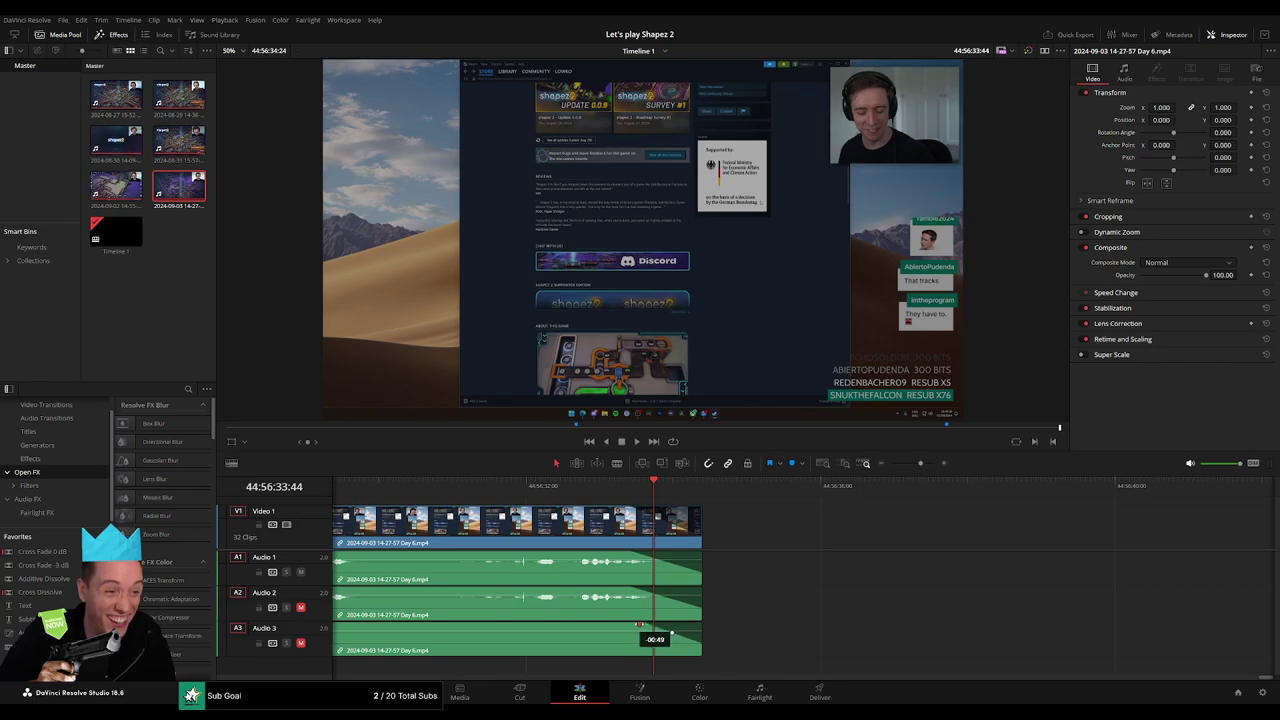
drag(920, 463, 890, 463)
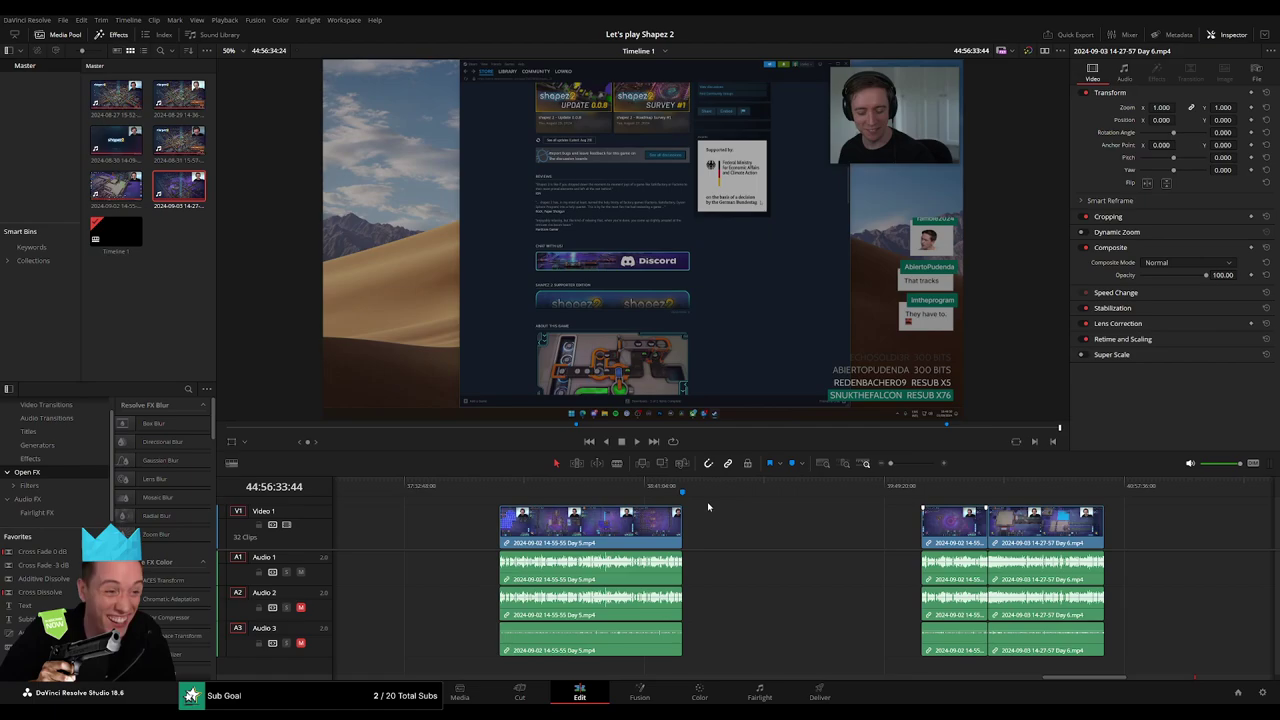
Put a marker on the timeline's final frame, 44:56:34:24, noting 23 episodes in total
click(684, 486)
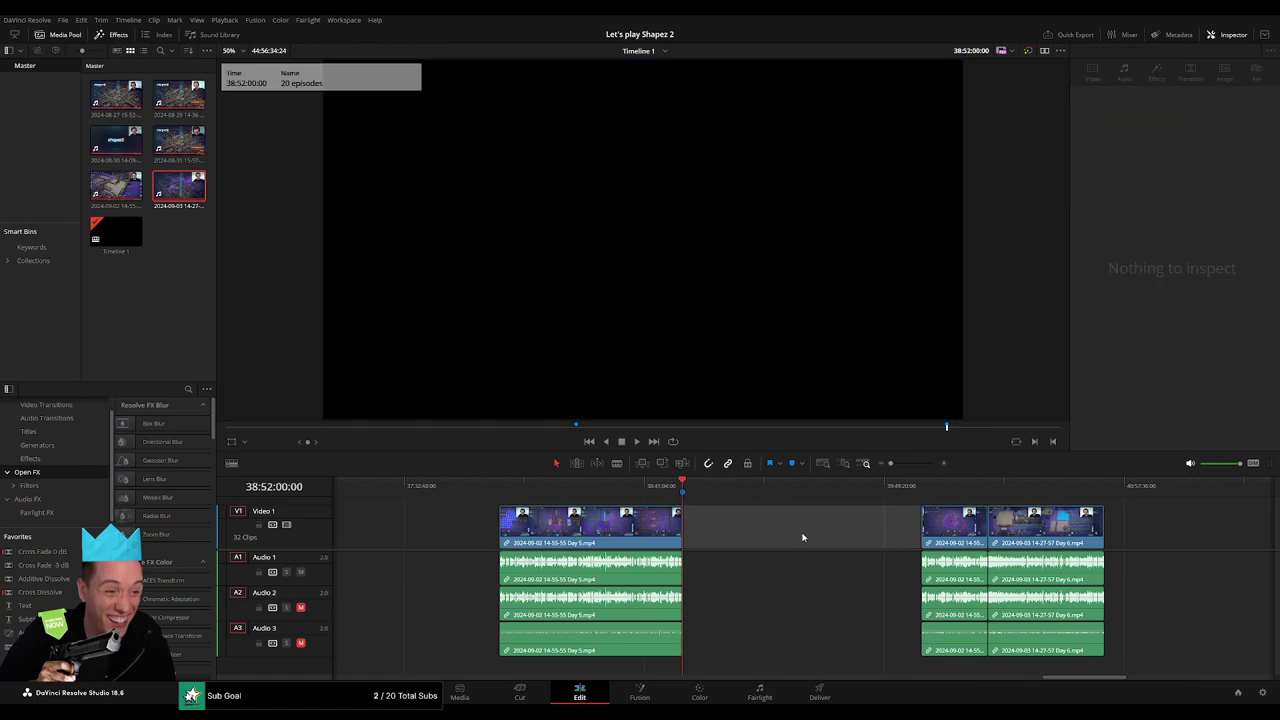
scroll(808, 537, right, 4)
click(953, 487)
key(Down)
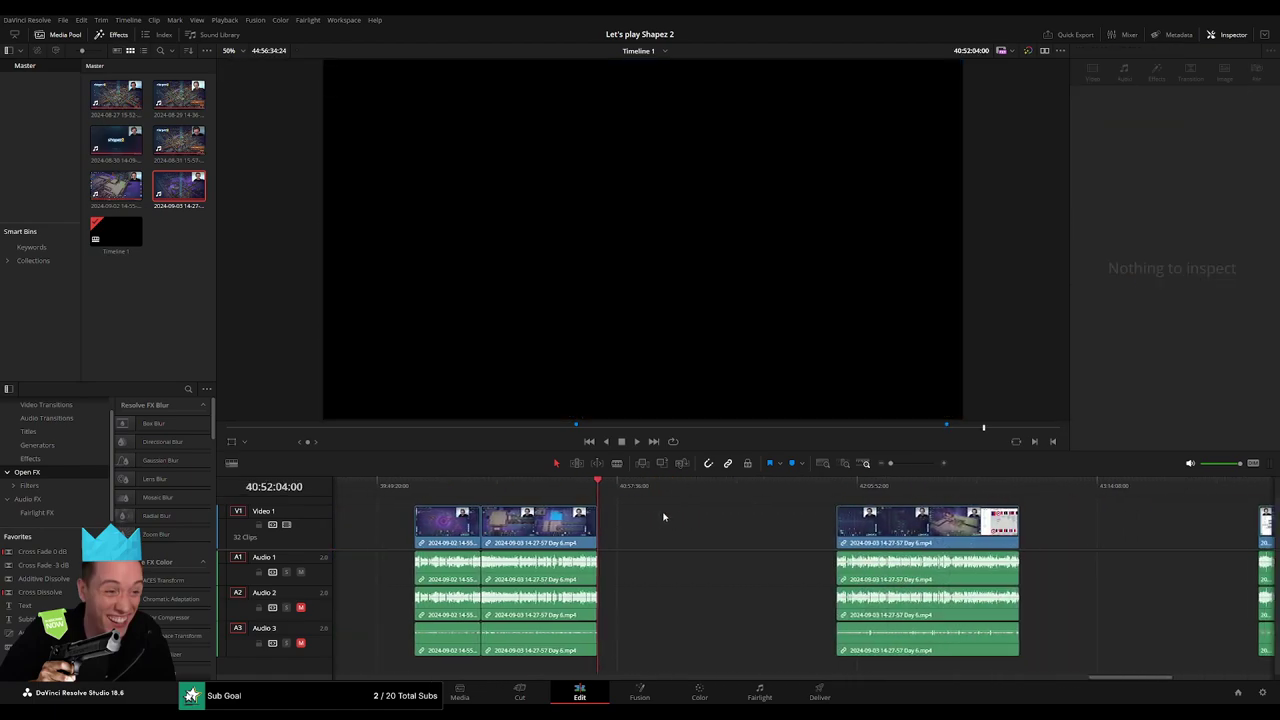
key(Down)
click(992, 487)
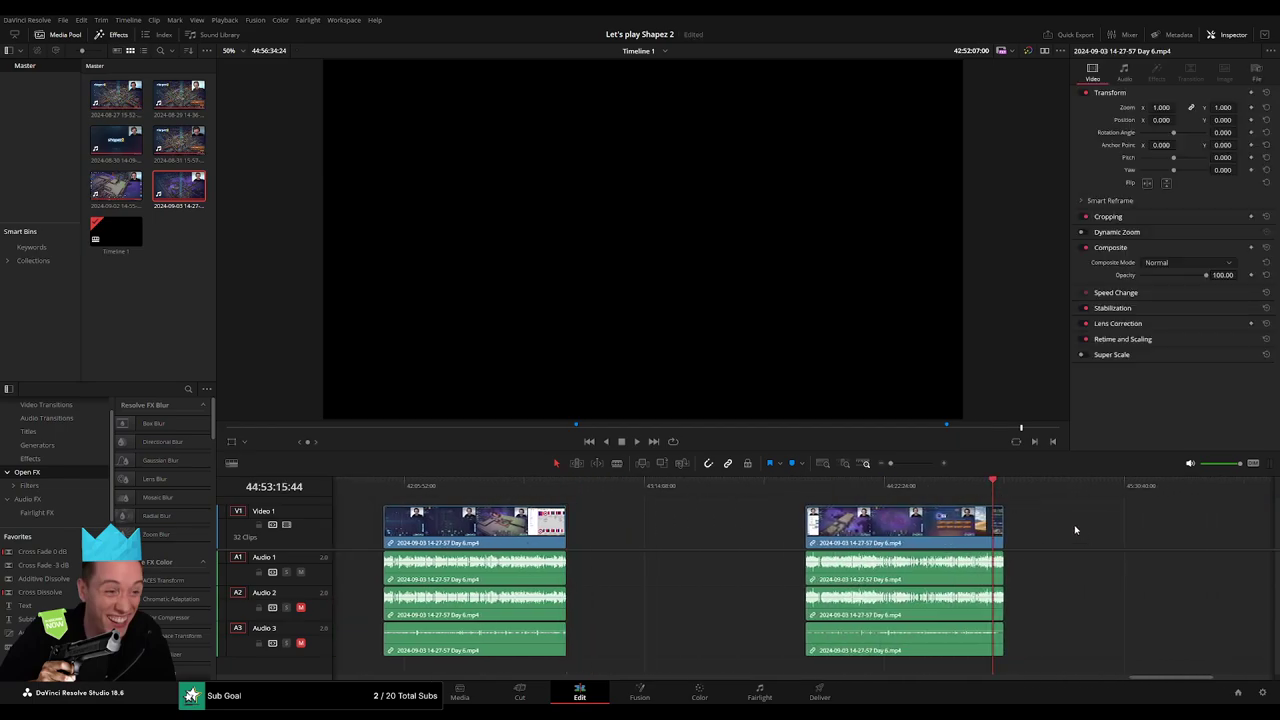
scroll(743, 522, right, 8)
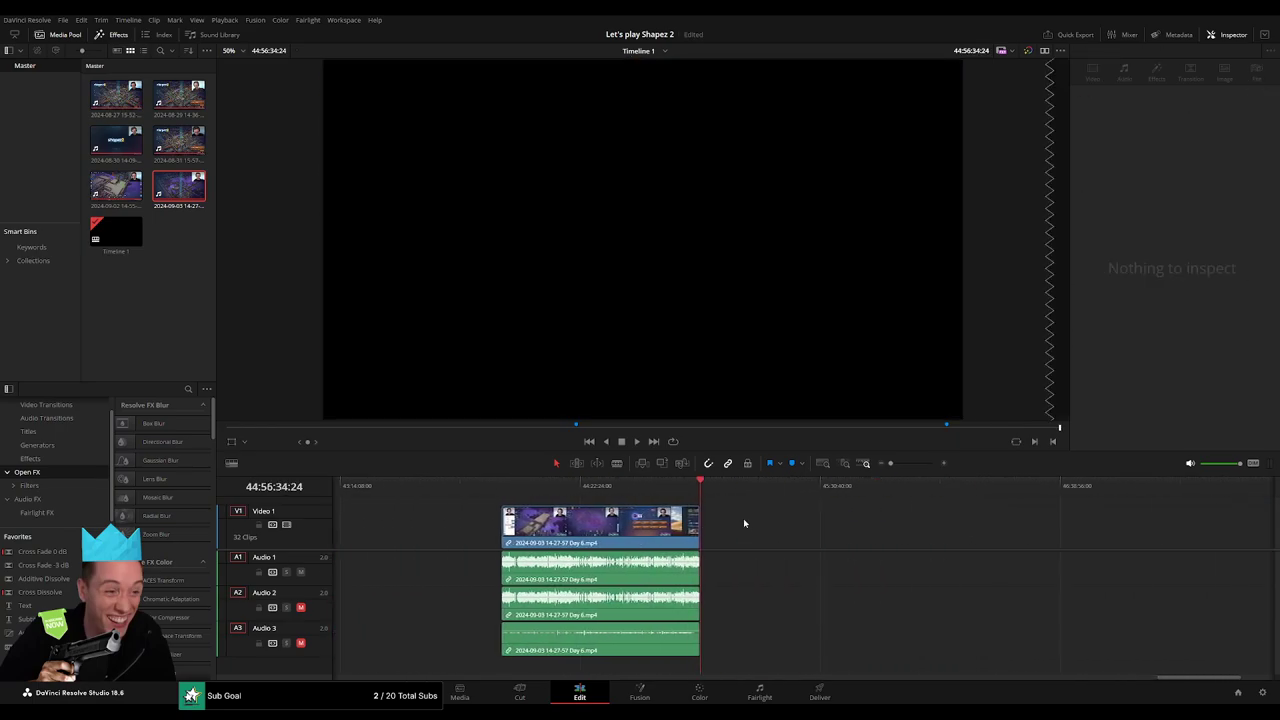
key(m)
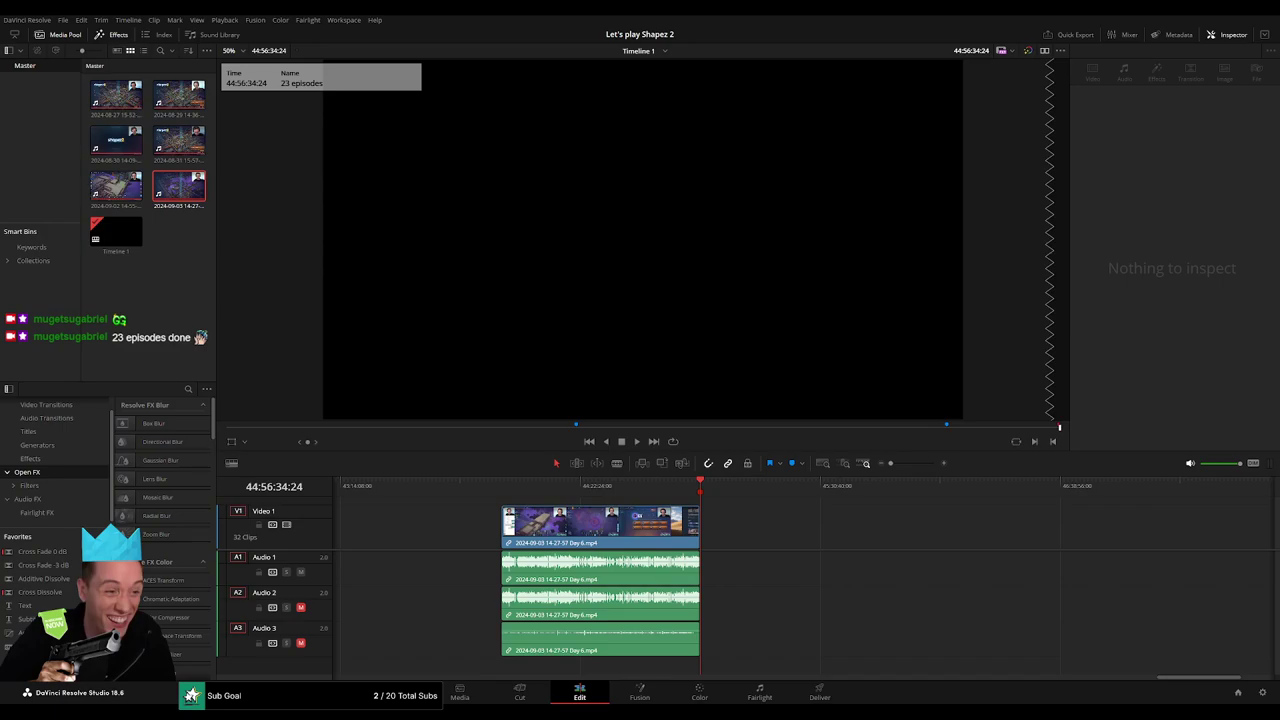
click(463, 542)
On the Deliver page, set Quality to Restrict to 24000 Kb/s
click(820, 692)
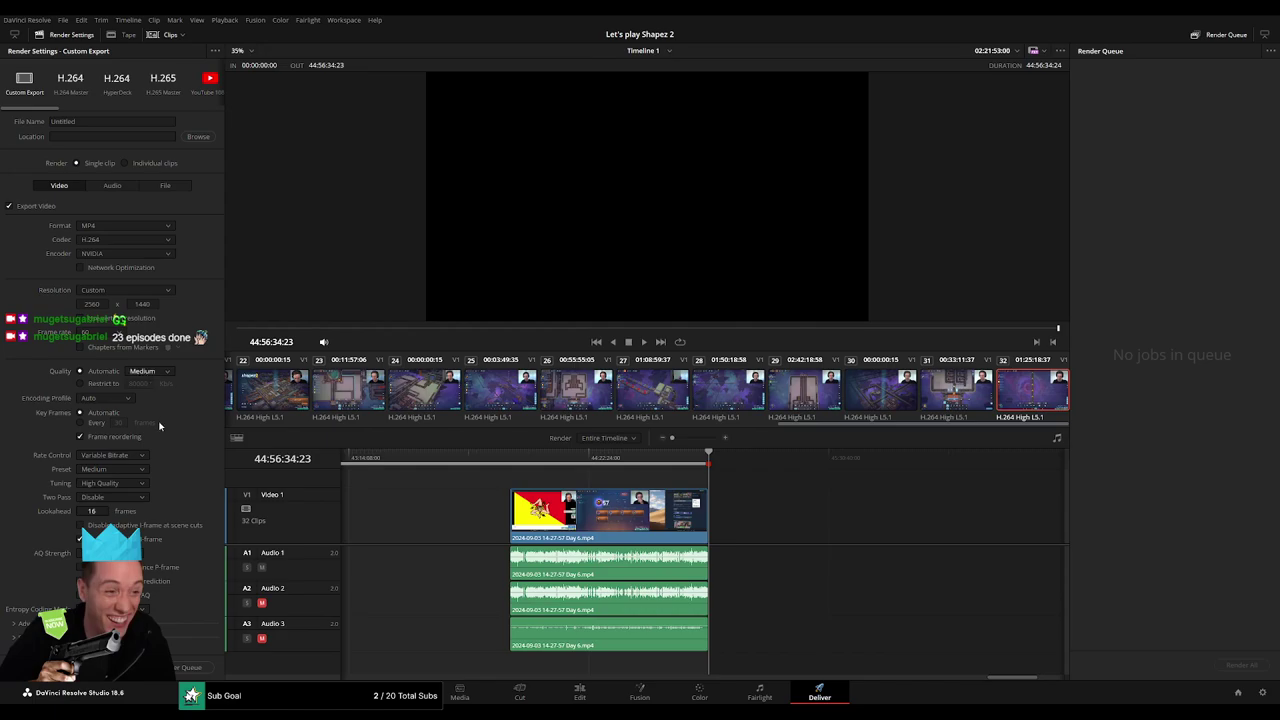
click(138, 383)
text(24000)
key(Return)
Queue Ep 1 from the timeline start to 00:52:02:00, appending 'Ep 1' to the file name
drag(1021, 681, 253, 671)
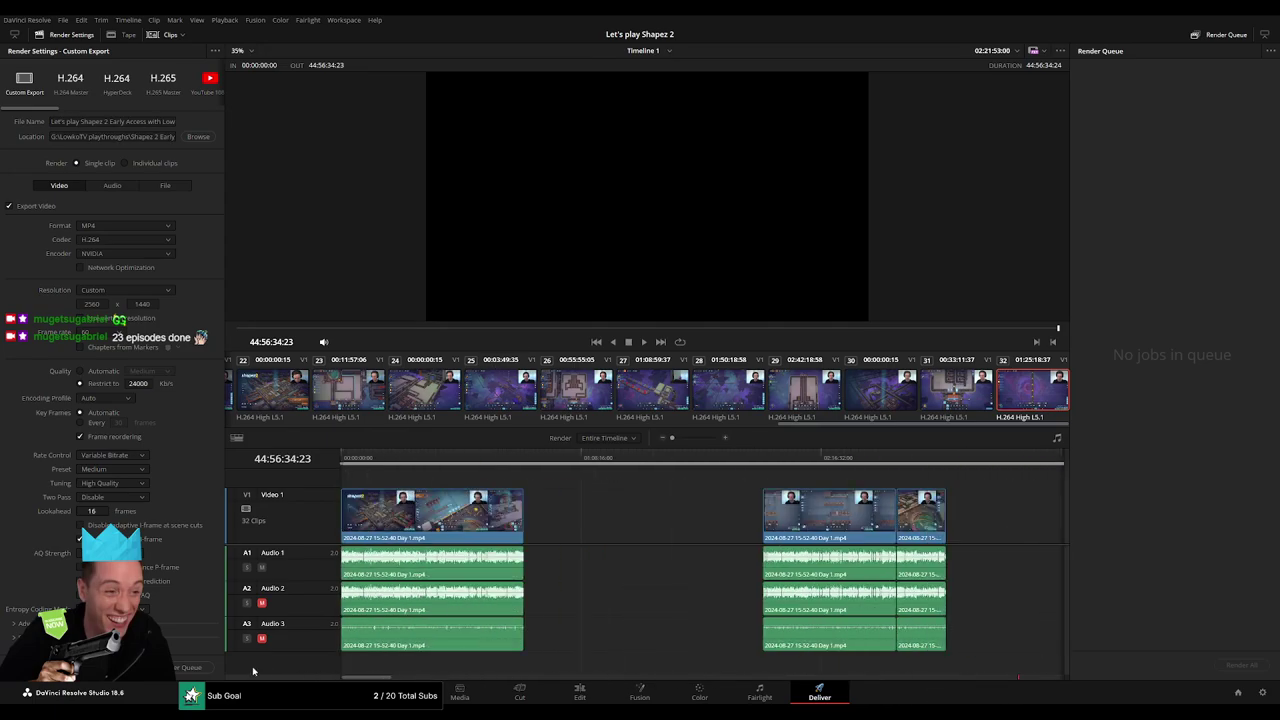
click(336, 458)
key(i)
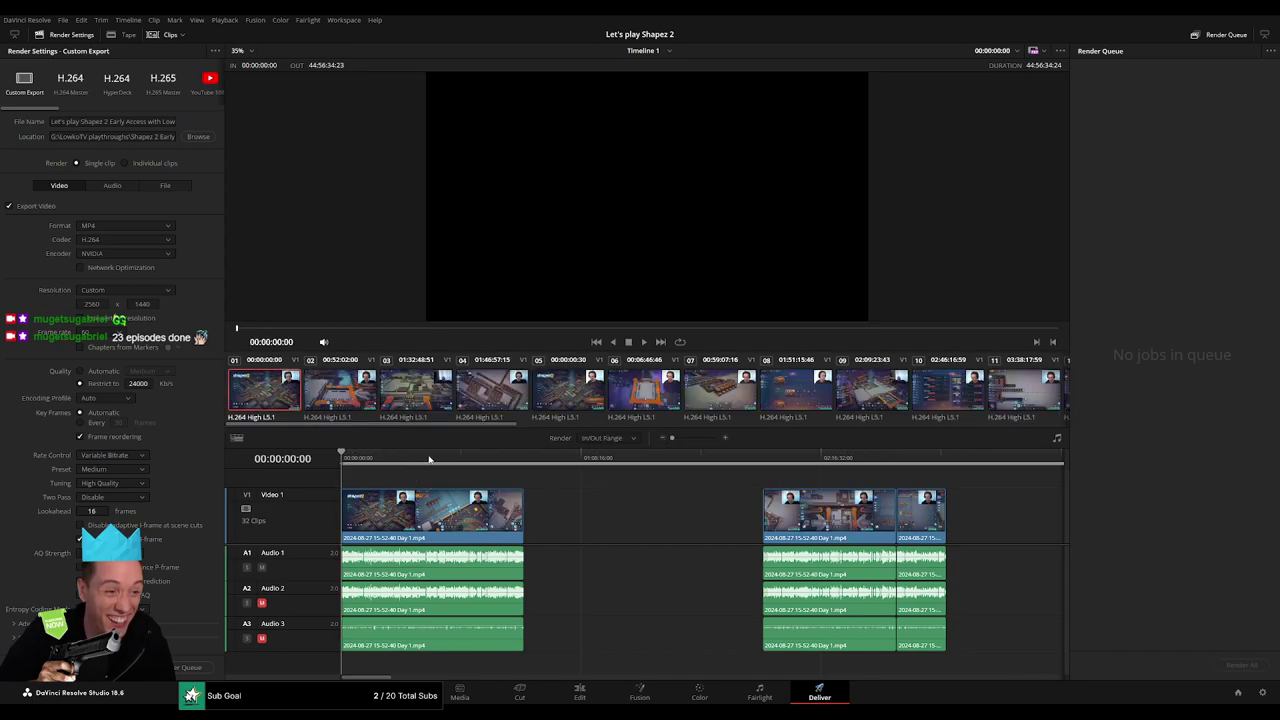
click(540, 458)
key(o)
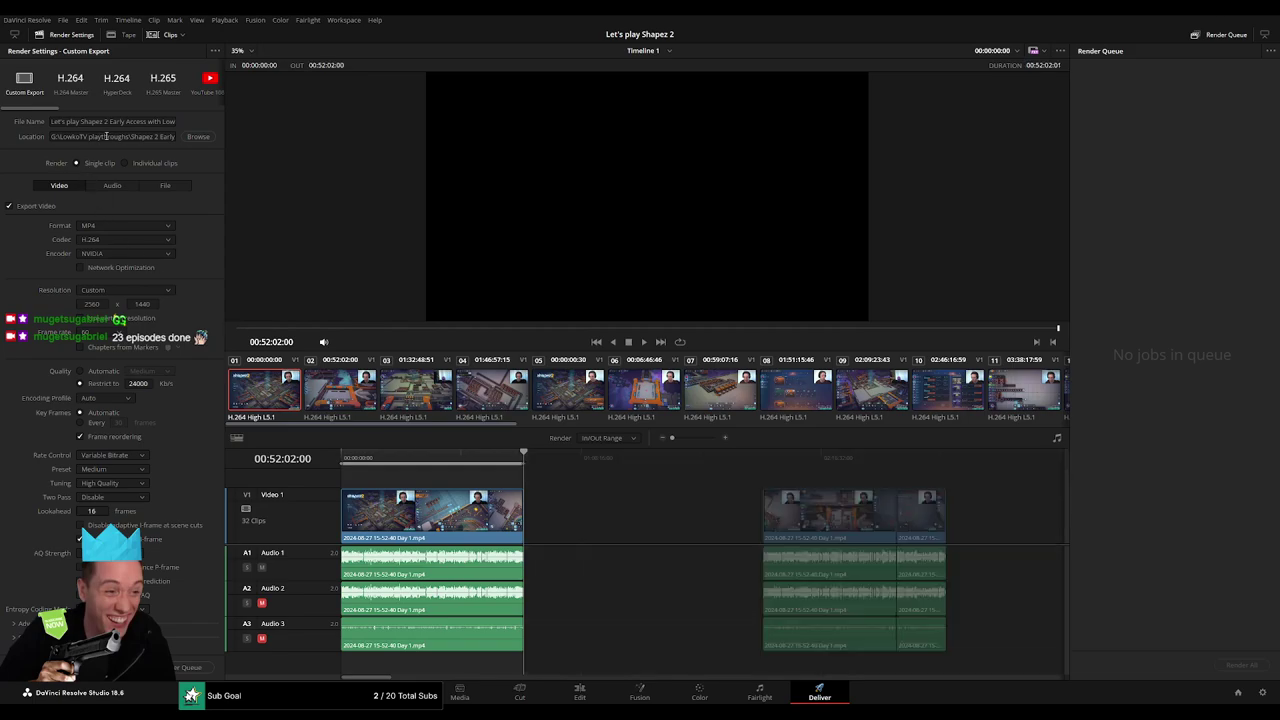
click(161, 122)
text(Ep 1)
click(617, 534)
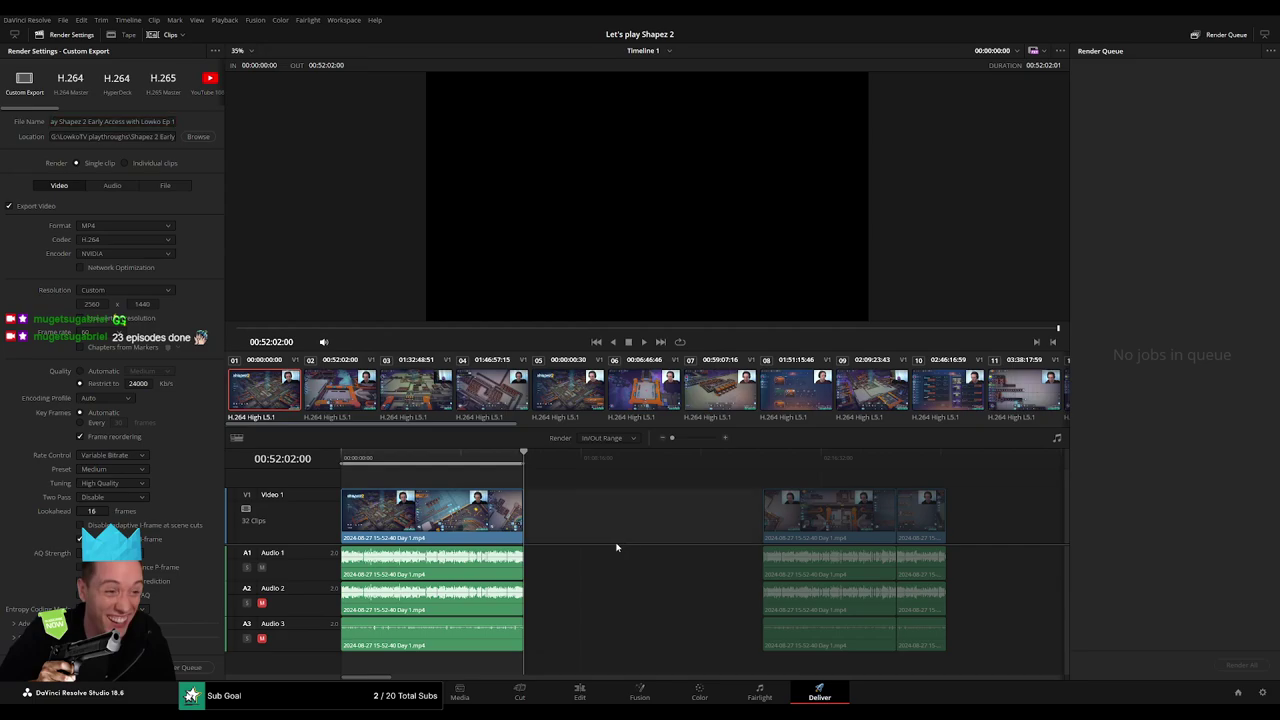
click(195, 667)
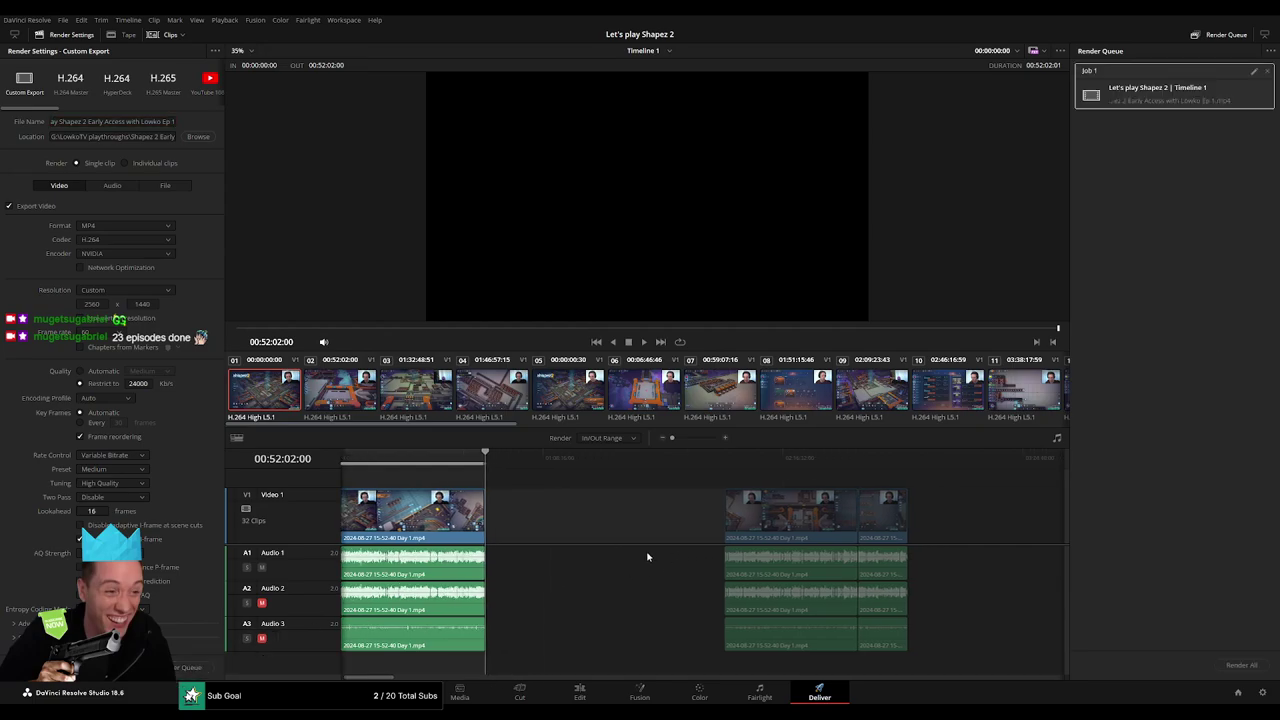
Queue the Ep 2 render job with its range ending at 02:52:10:30
click(612, 457)
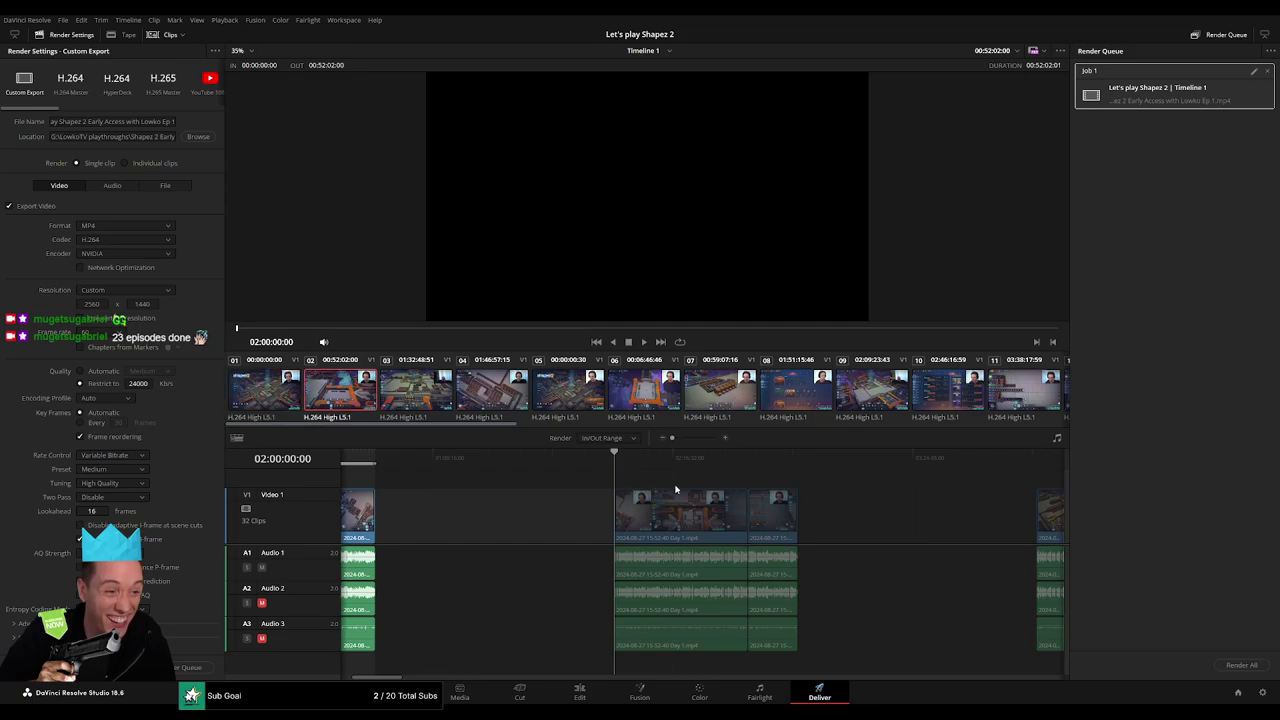
key(Up)
key(o)
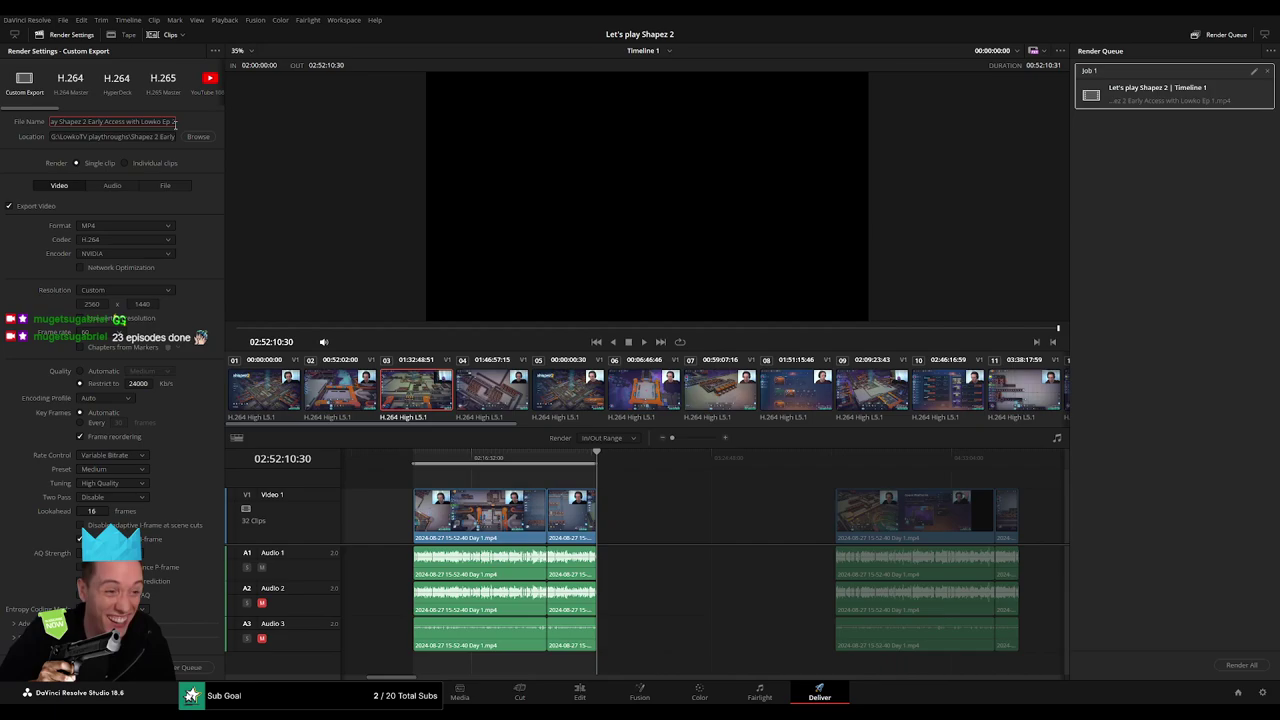
click(190, 665)
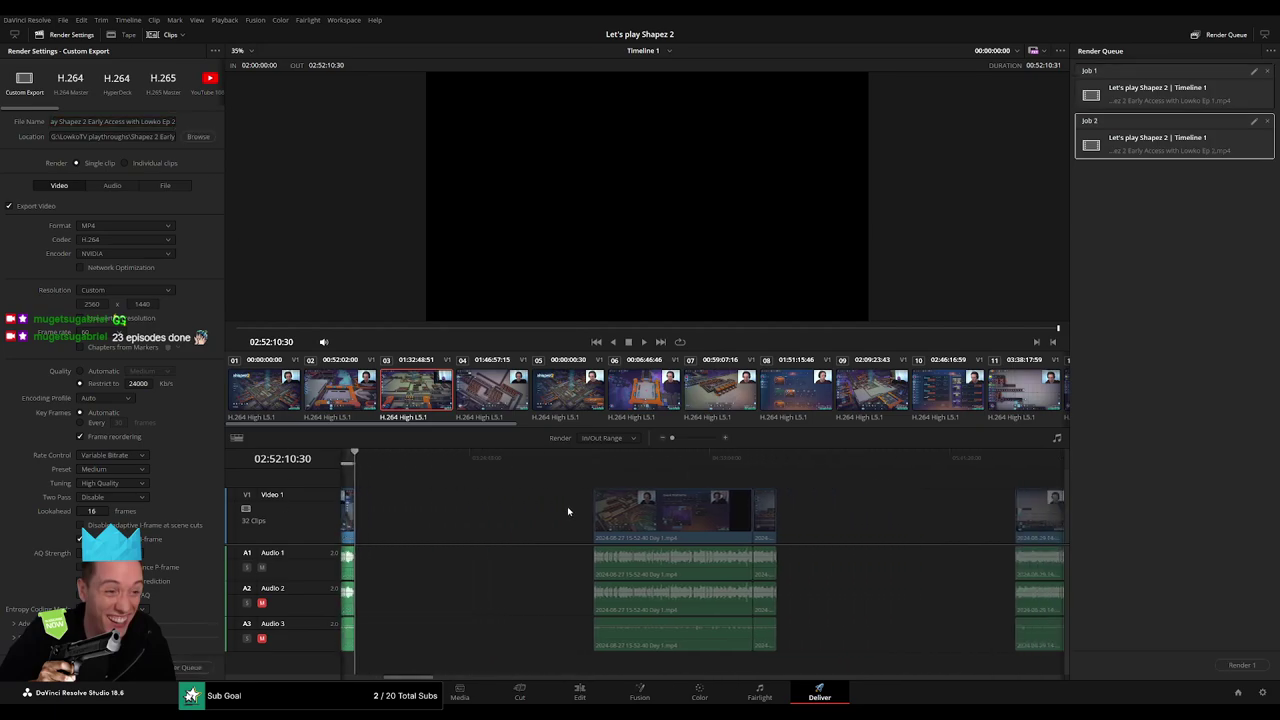
Queue Ep 3 from 04:00:00:00 to 04:52:12:00, changing the file name's number to 3
click(580, 463)
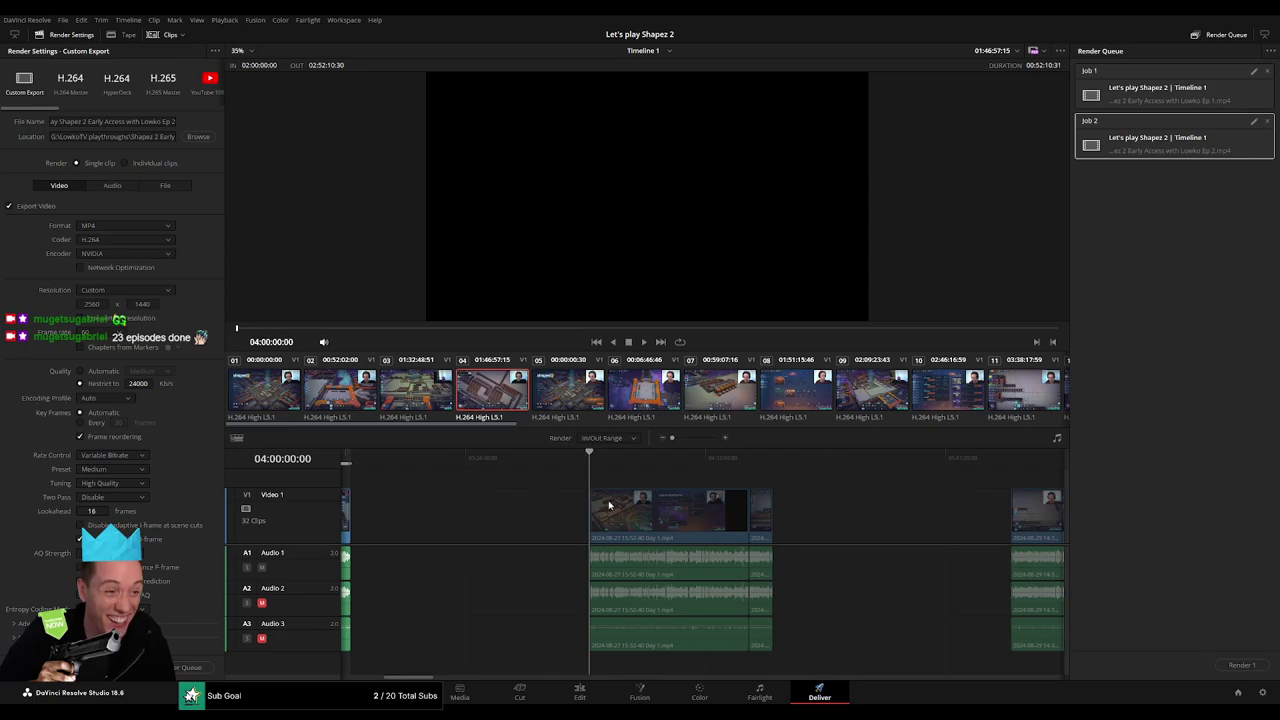
key(i)
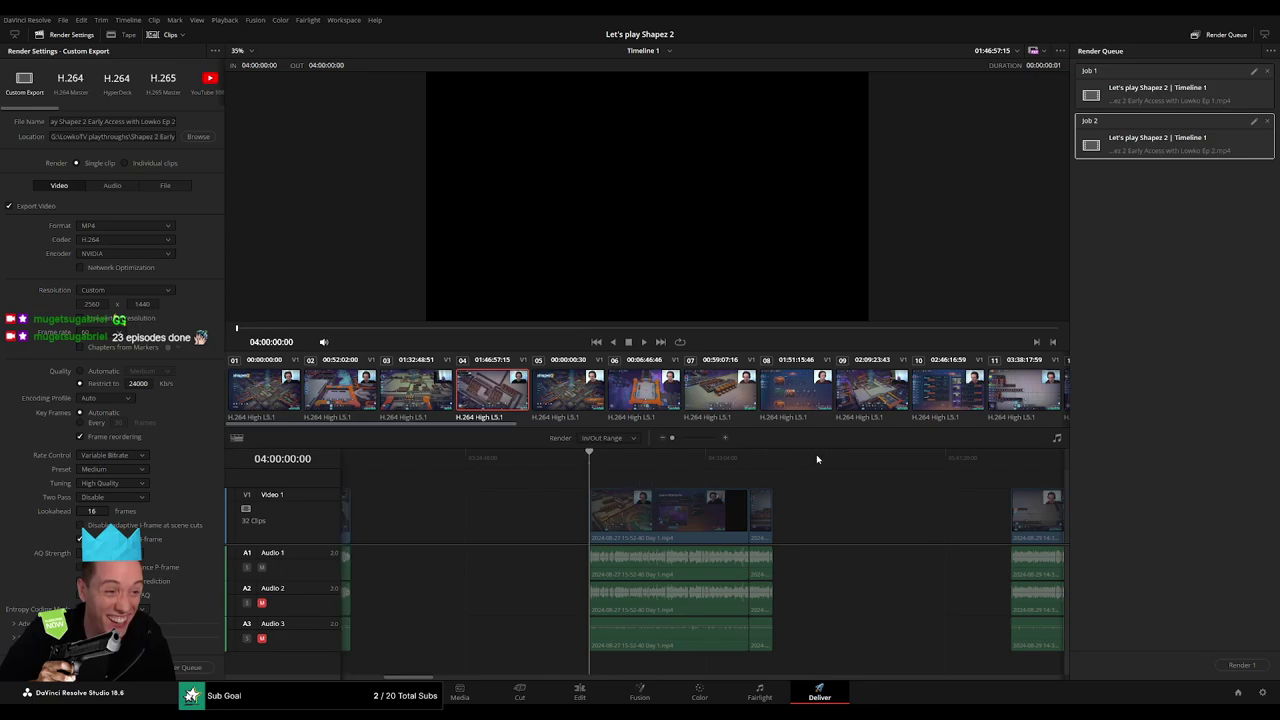
drag(819, 459, 771, 459)
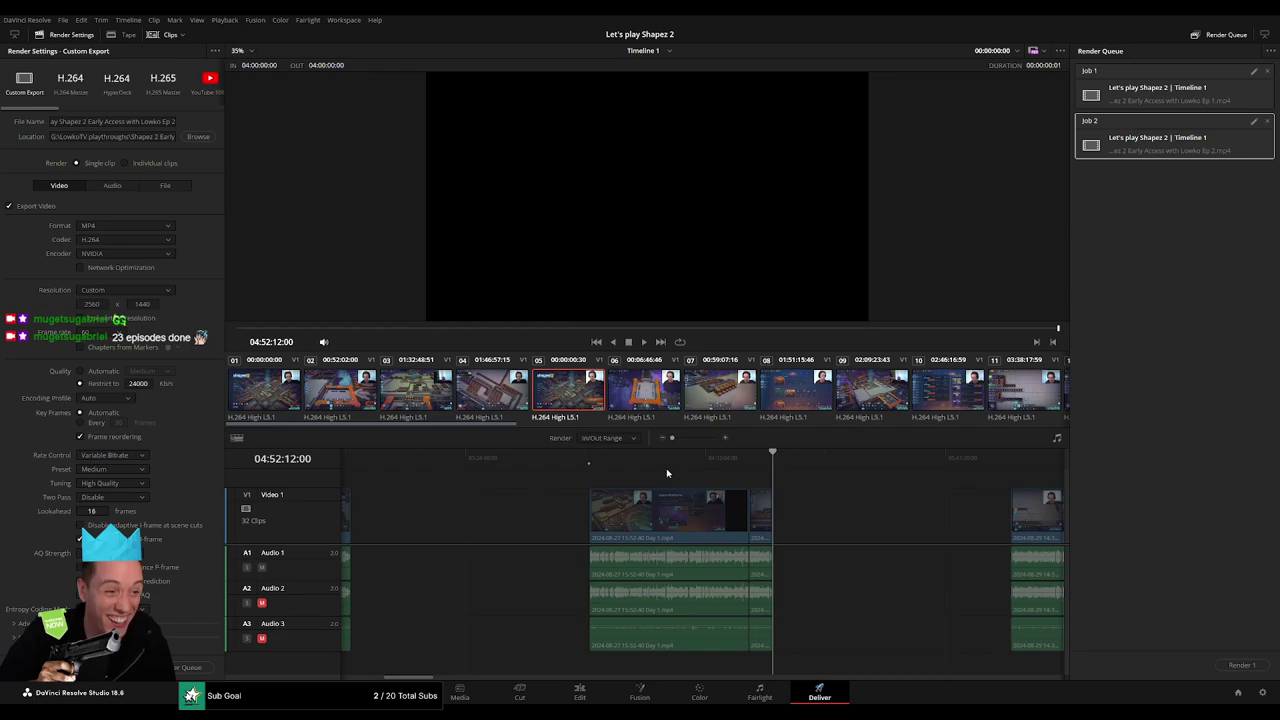
key(o)
click(598, 455)
drag(598, 455, 772, 455)
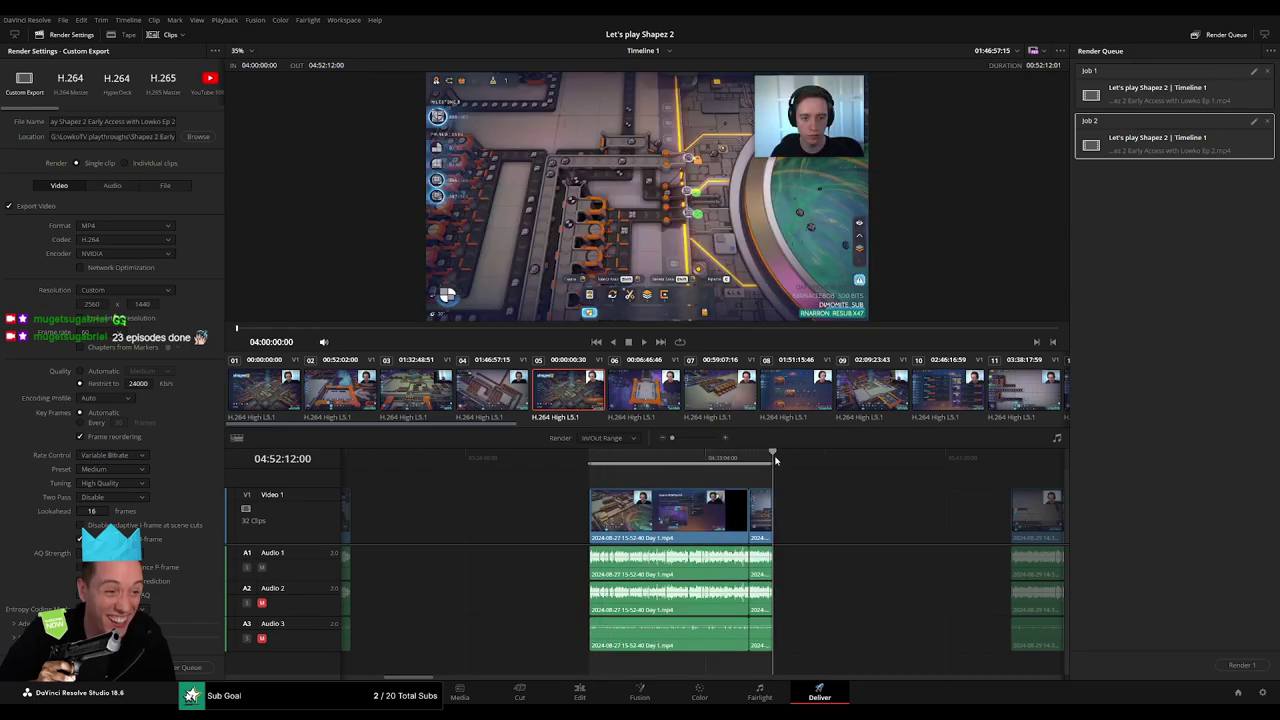
click(176, 122)
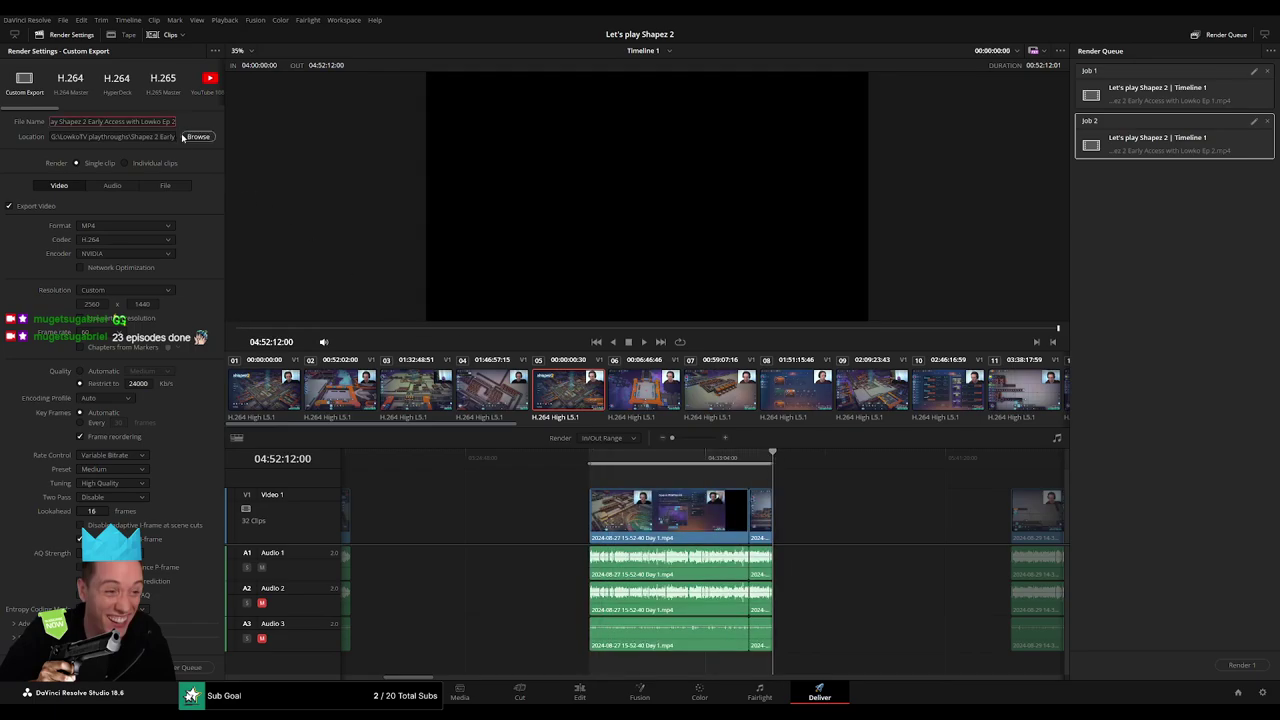
key(BackSpace)
text(3)
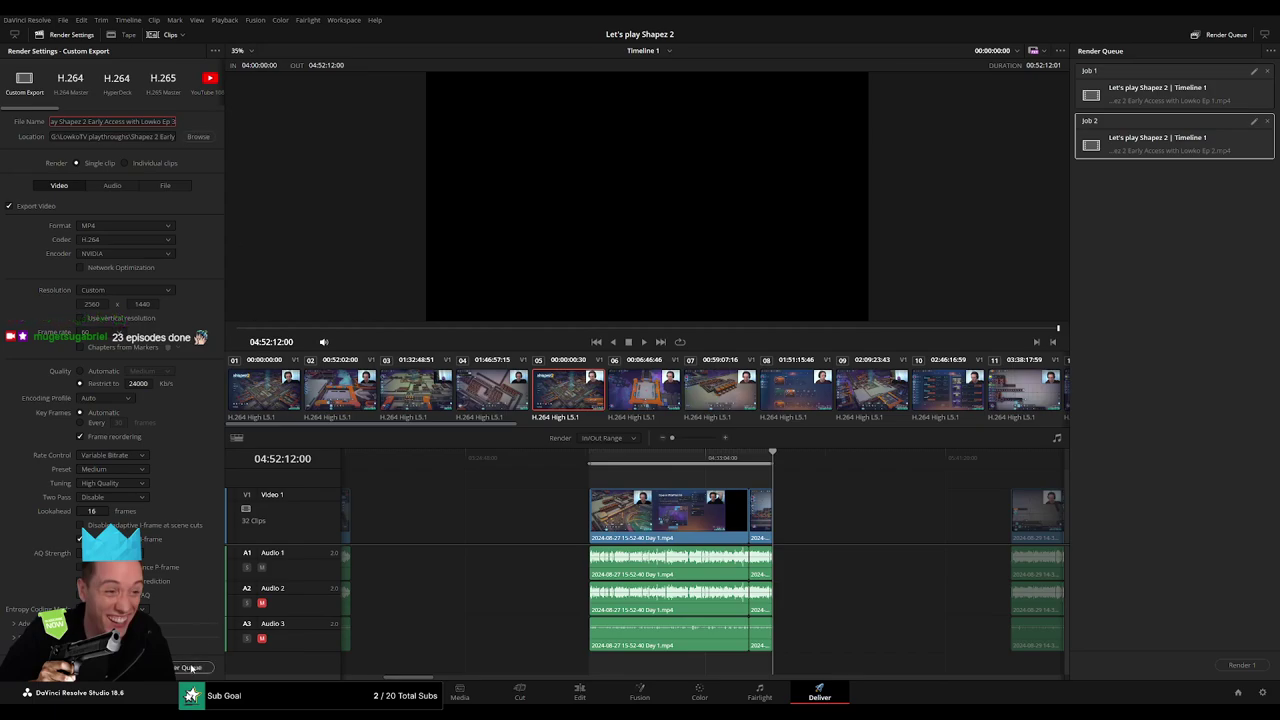
click(190, 667)
Queue Ep 4 from the Day 2 clip start to 06:52:20:30
scroll(540, 526, right, 3)
drag(617, 460, 829, 457)
key(i)
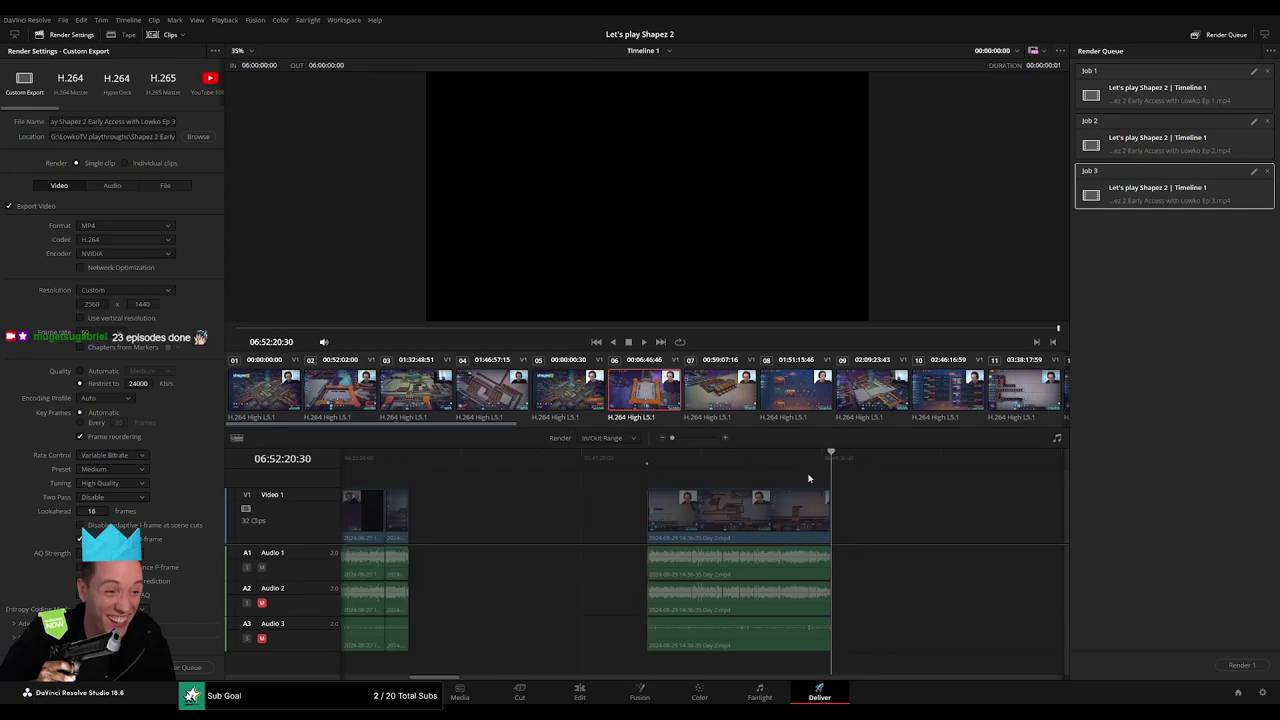
key(o)
scroll(682, 557, right, 5)
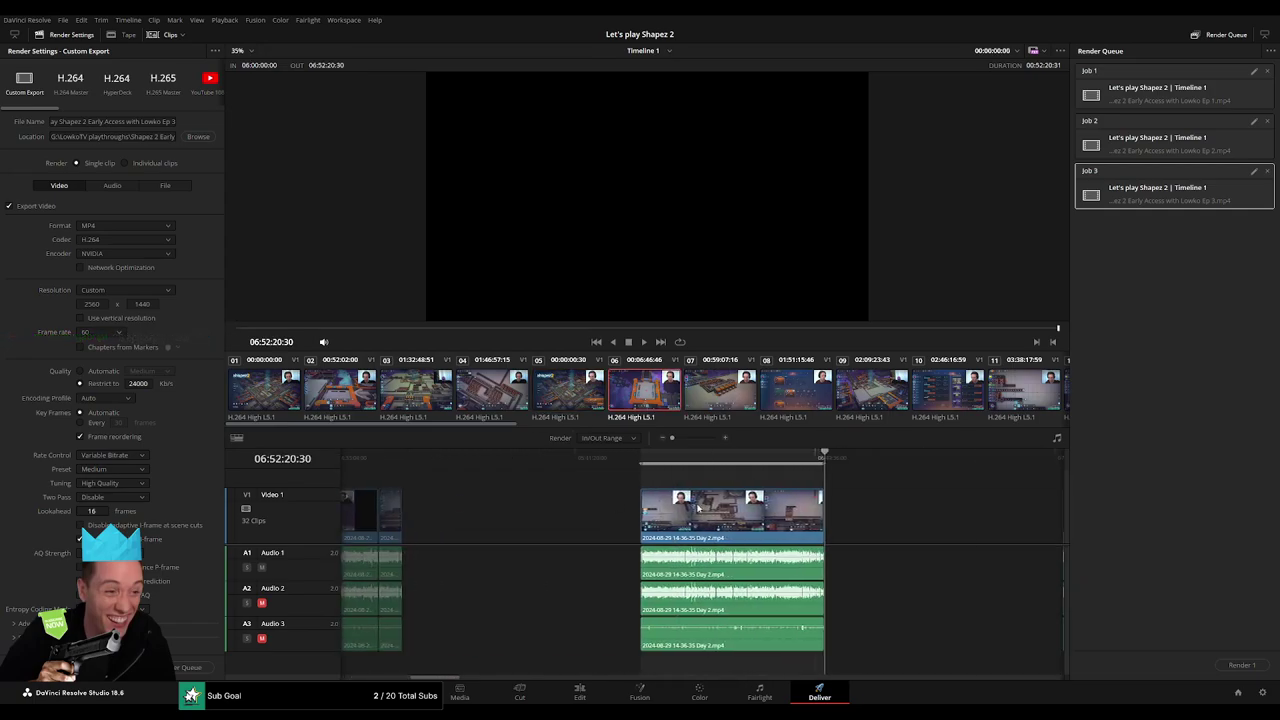
scroll(505, 512, left, 1)
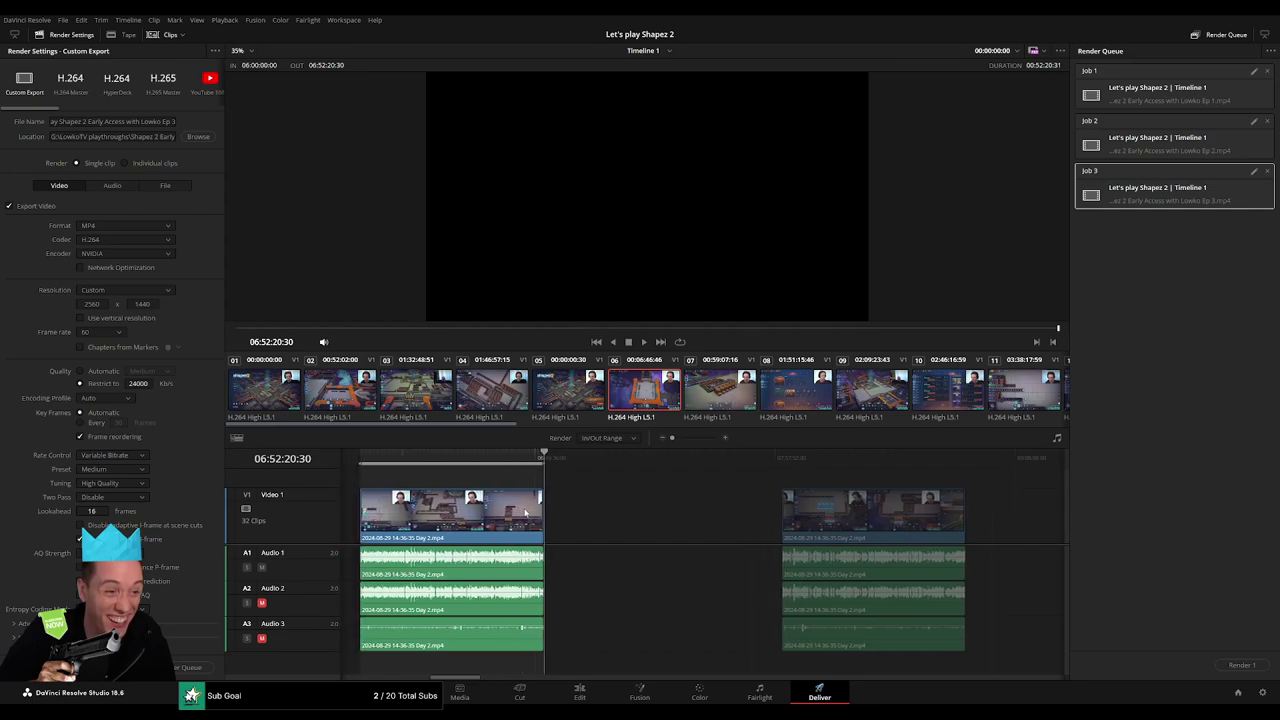
click(172, 121)
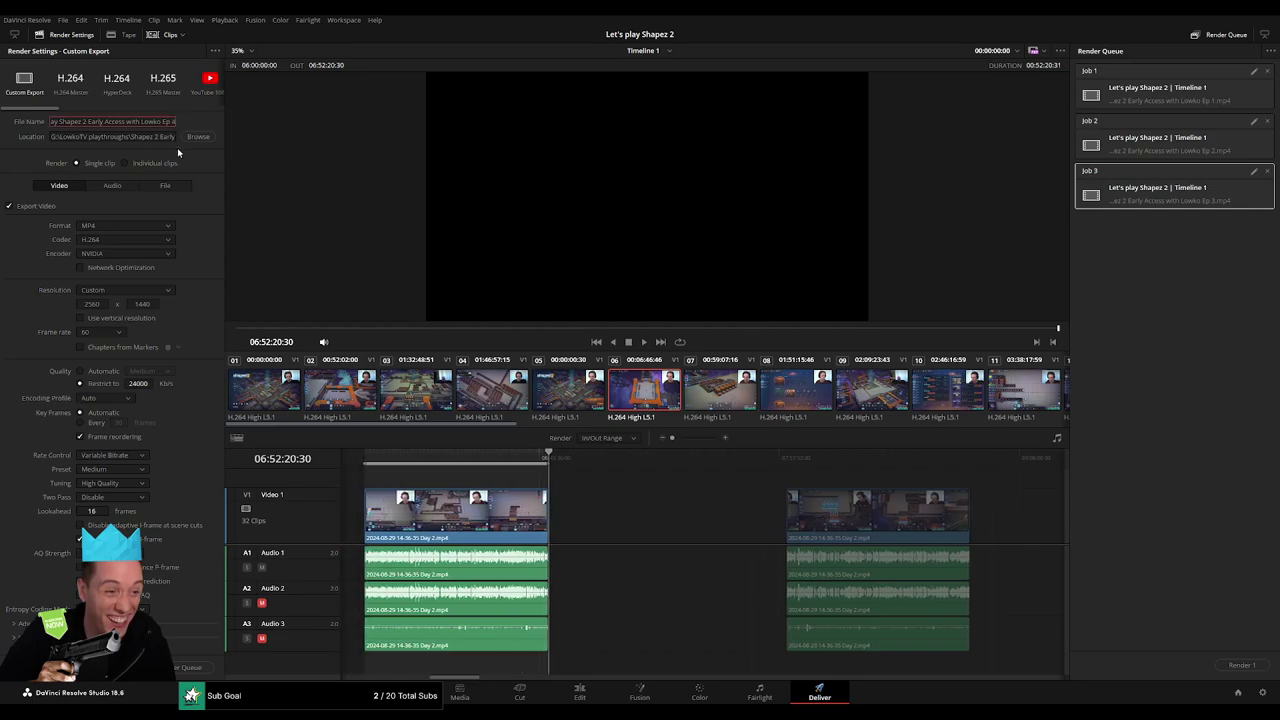
click(190, 667)
Queue Ep 5 from 08:00:00:00 to 08:52:08:30
scroll(533, 499, right, 3)
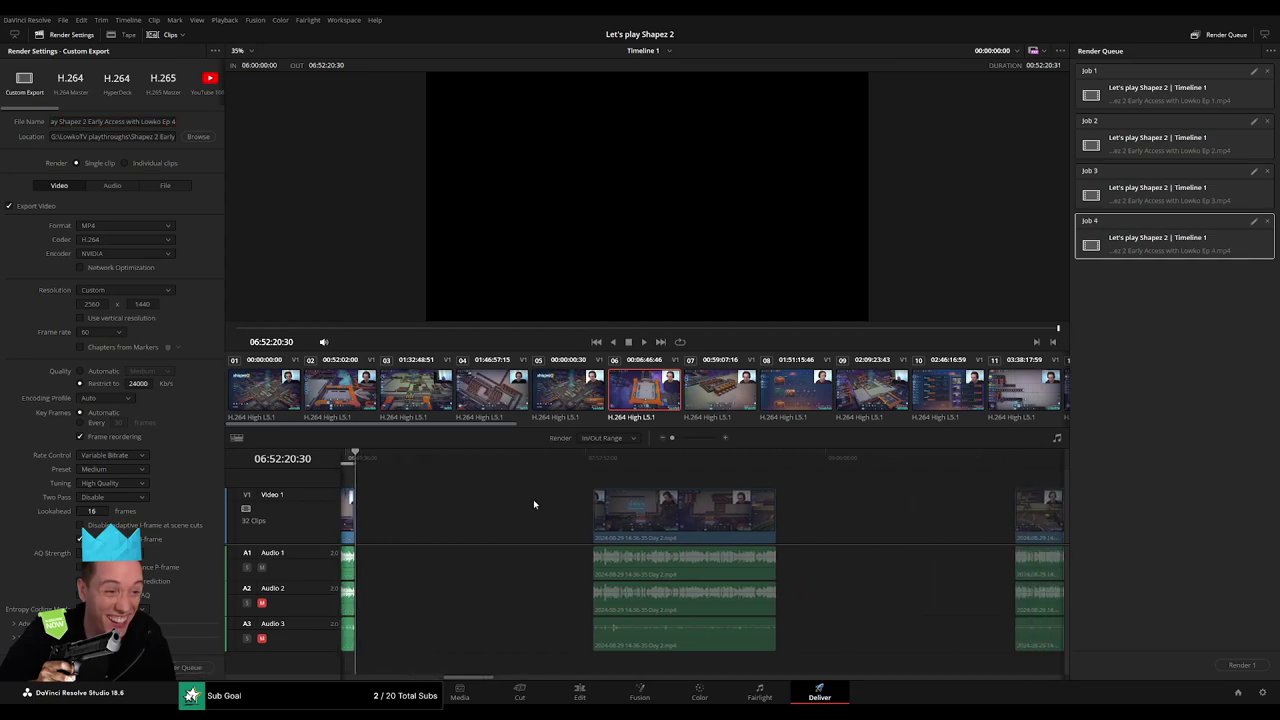
scroll(556, 508, left, 1)
click(601, 458)
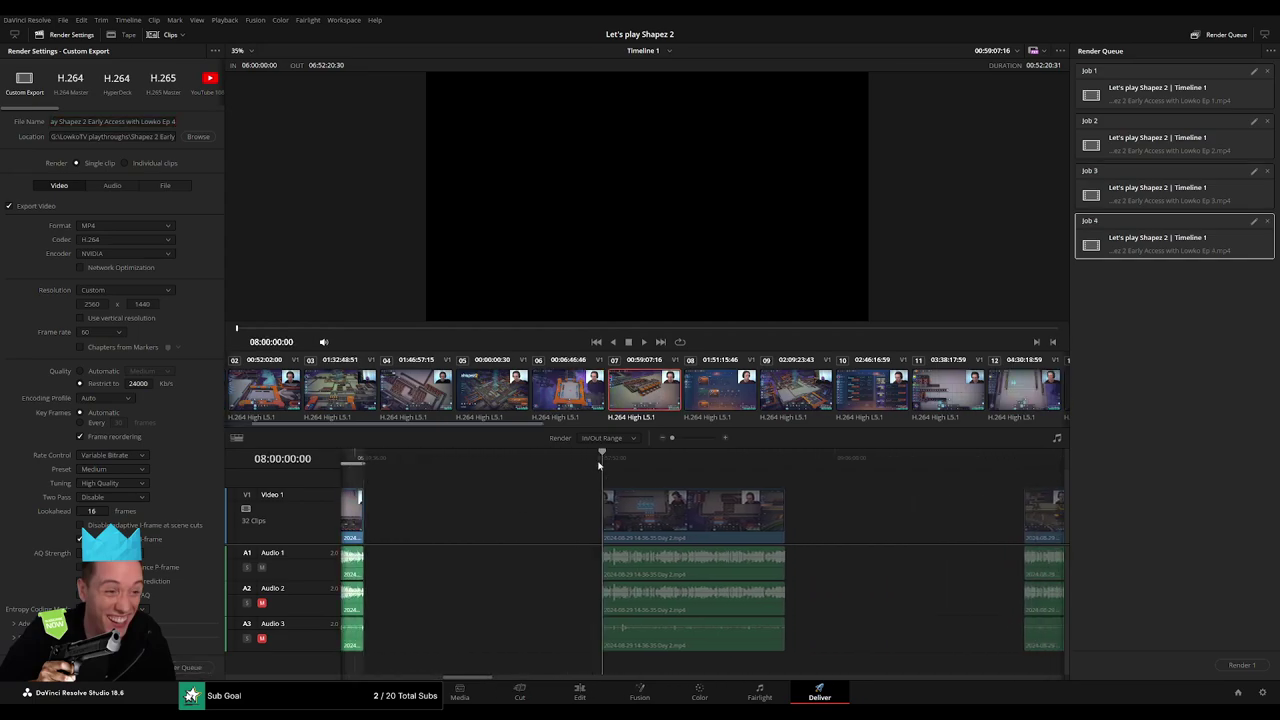
click(785, 458)
key(o)
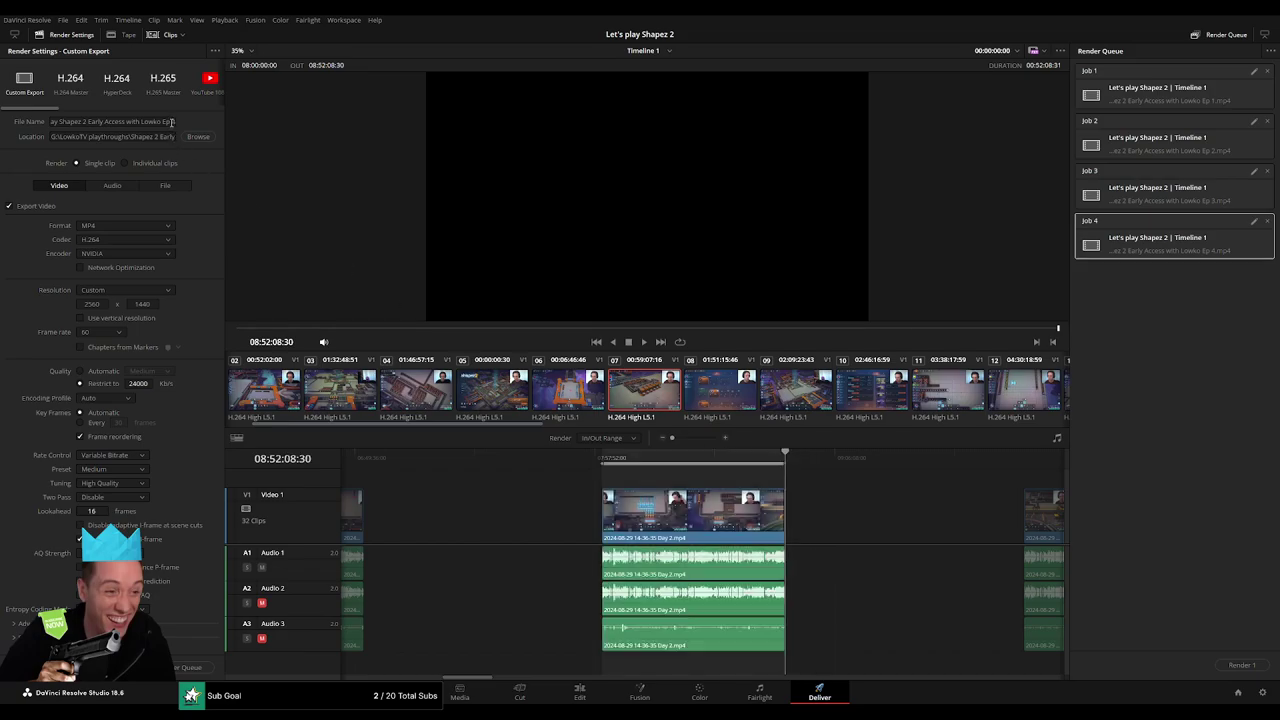
click(171, 122)
click(190, 667)
scroll(645, 506, left, 3)
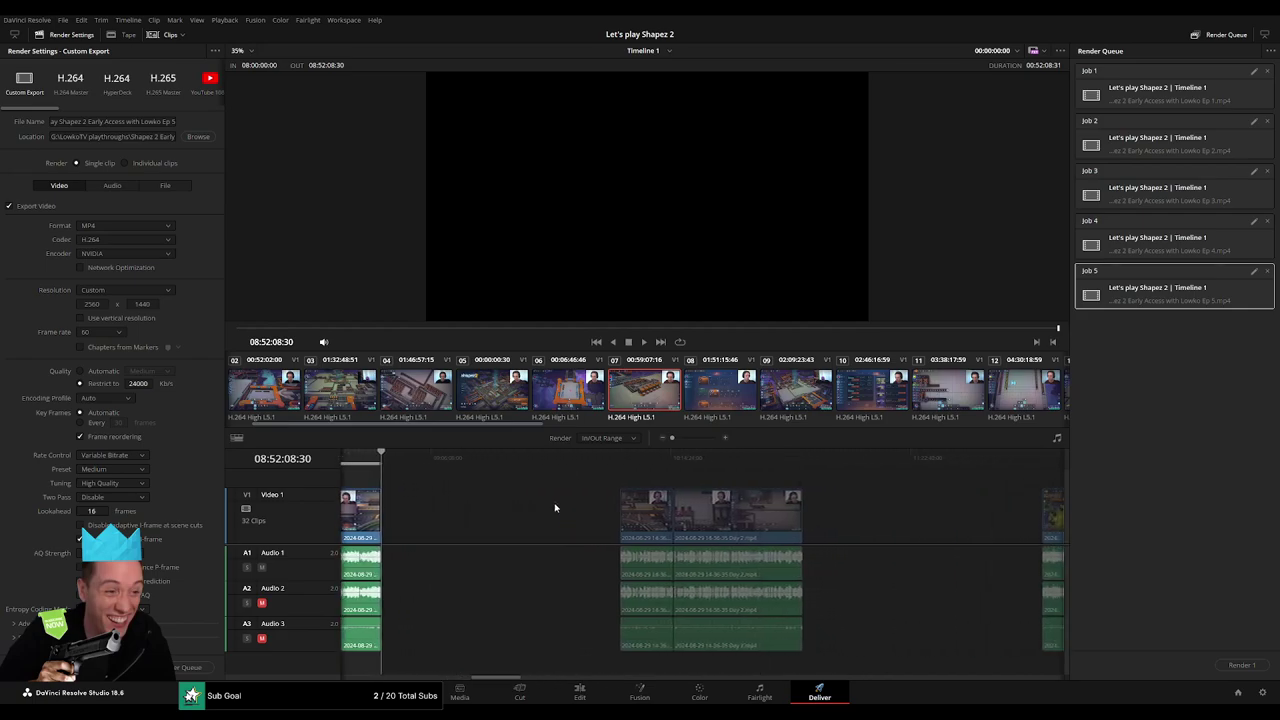
Set the out point at 10:00:00:00 and queue the render job with file name Ep 6
drag(563, 457, 683, 458)
key(o)
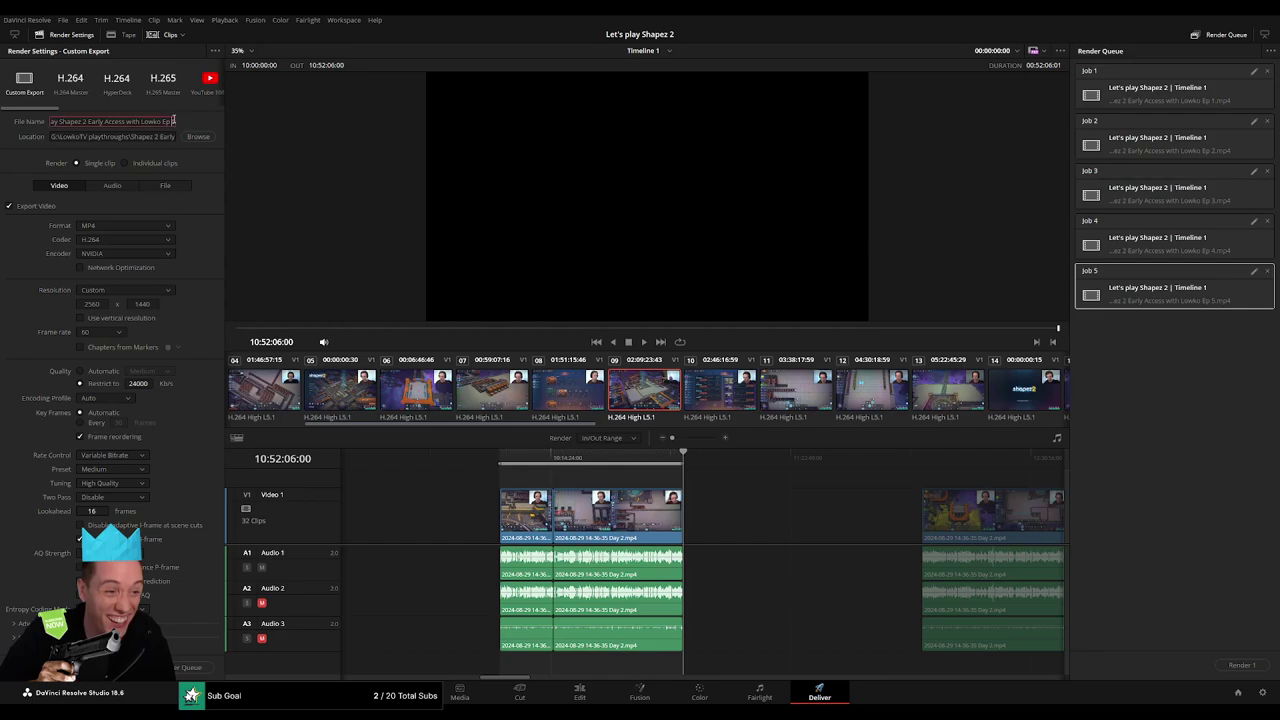
key(BackSpace)
text(6)
click(190, 667)
Mark the next clip's in/out range and queue it as Ep 7
scroll(860, 517, right, 5)
click(553, 459)
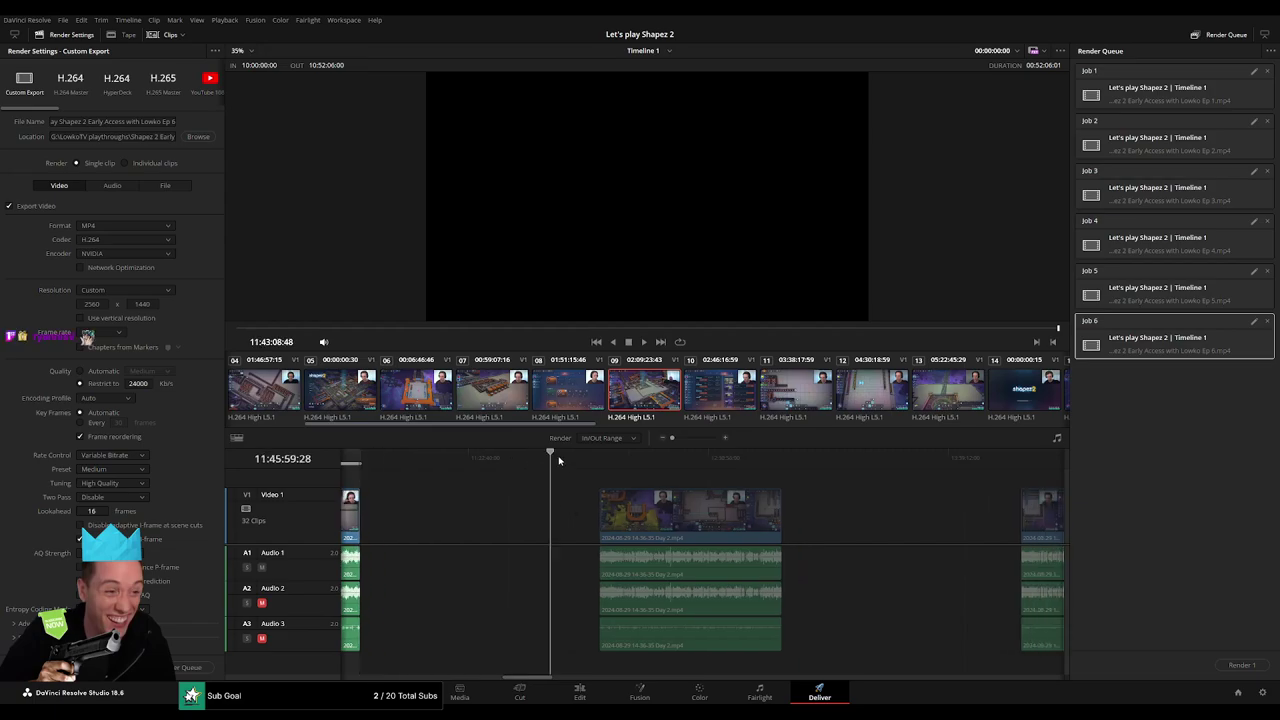
drag(559, 461, 600, 458)
key(i)
scroll(629, 483, right, 1)
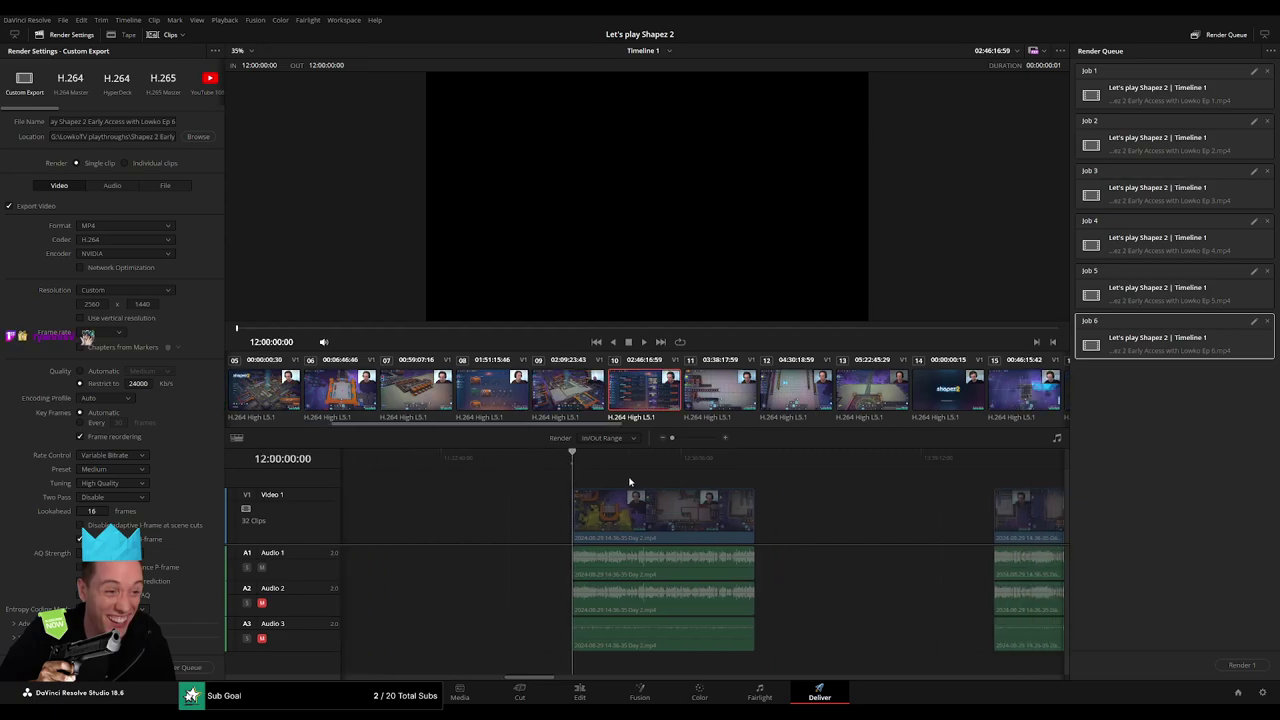
scroll(629, 483, right, 1)
drag(740, 457, 709, 457)
key(o)
click(175, 122)
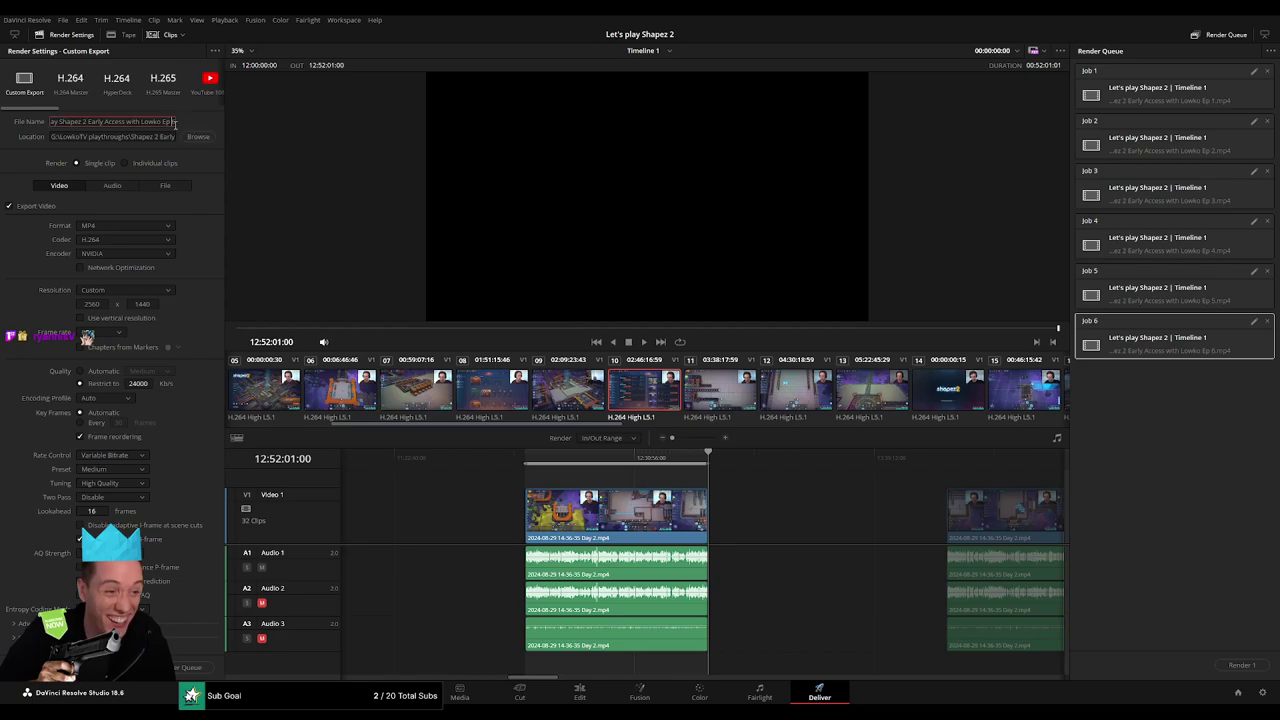
key(BackSpace)
text(7)
click(190, 667)
Set in and out points on the following clip and queue it as Ep 8
scroll(632, 575, right, 2)
scroll(600, 525, right, 2)
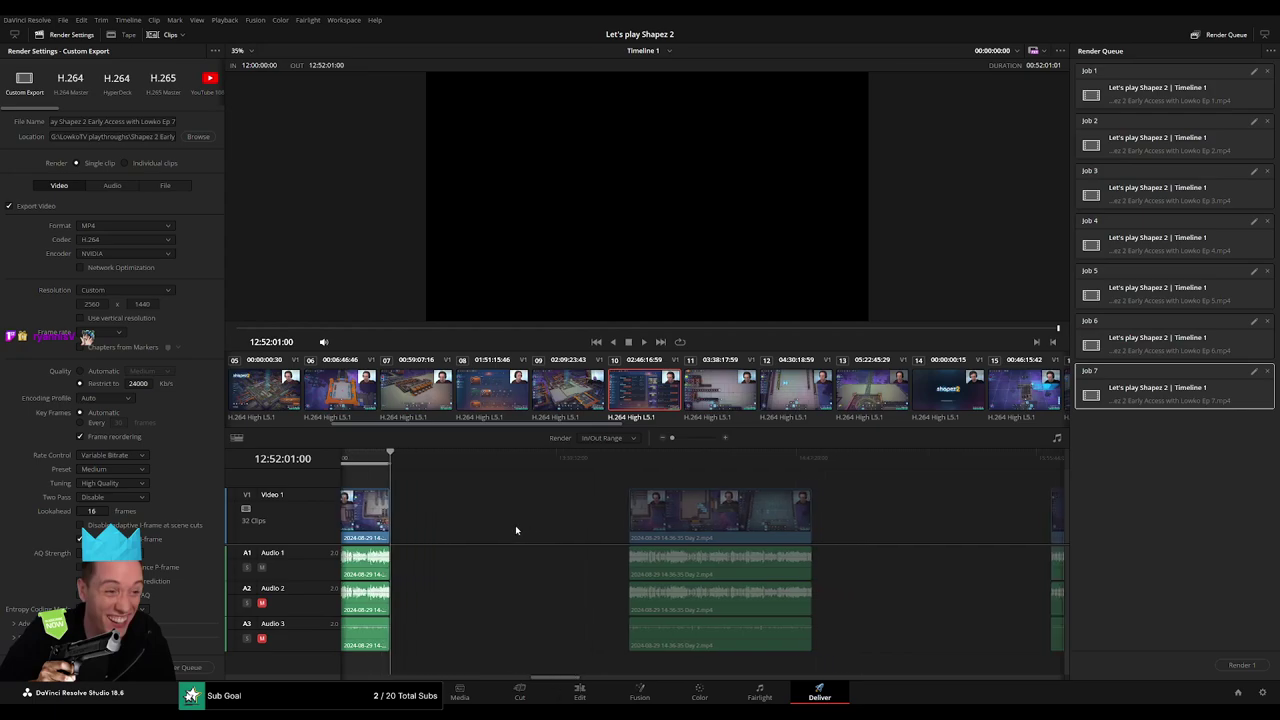
drag(620, 458, 632, 463)
scroll(632, 463, right, 2)
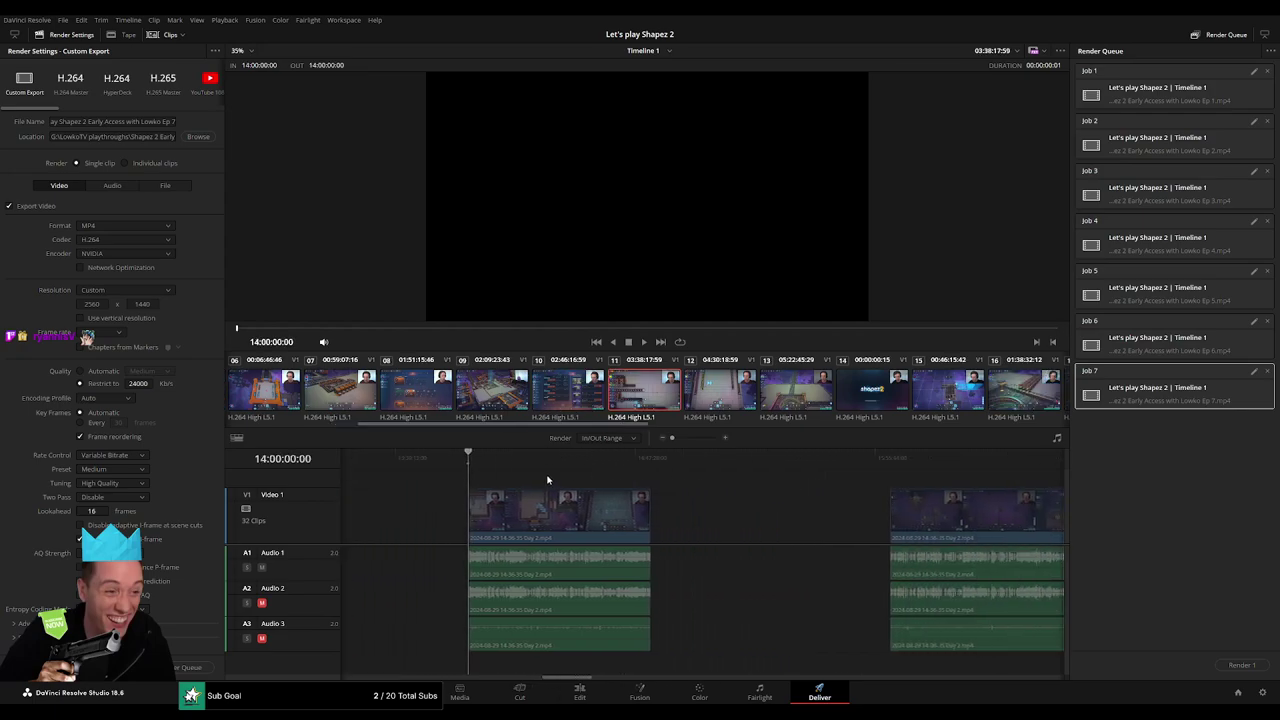
key(i)
drag(466, 458, 650, 458)
key(o)
click(173, 121)
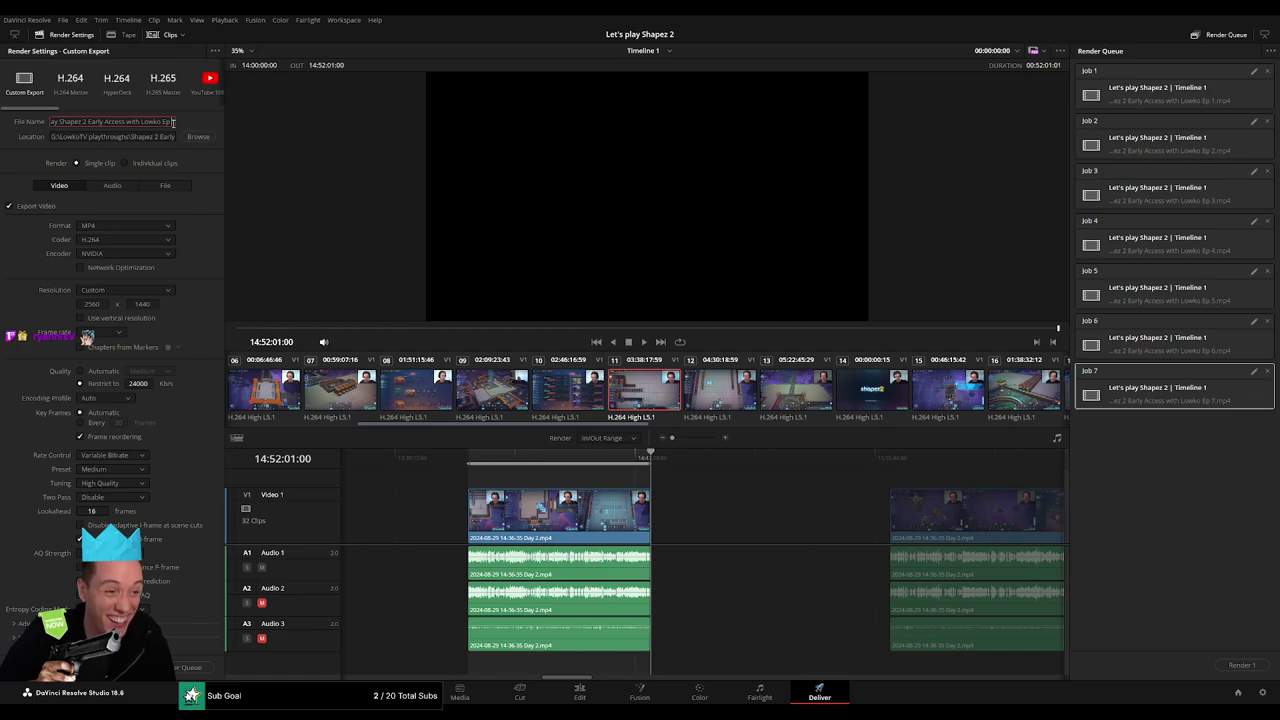
text(8)
click(190, 667)
Mark episode 9's clip range and queue it as Ep 9
scroll(688, 563, right, 3)
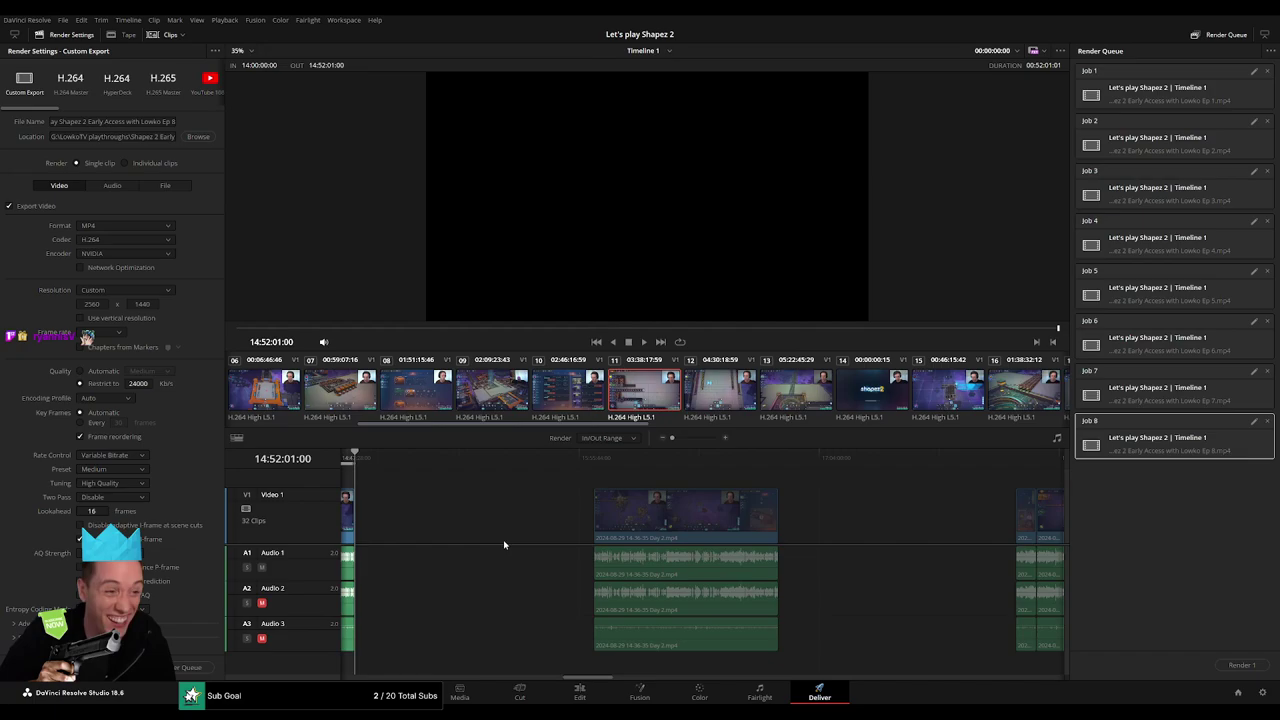
drag(572, 458, 595, 458)
key(i)
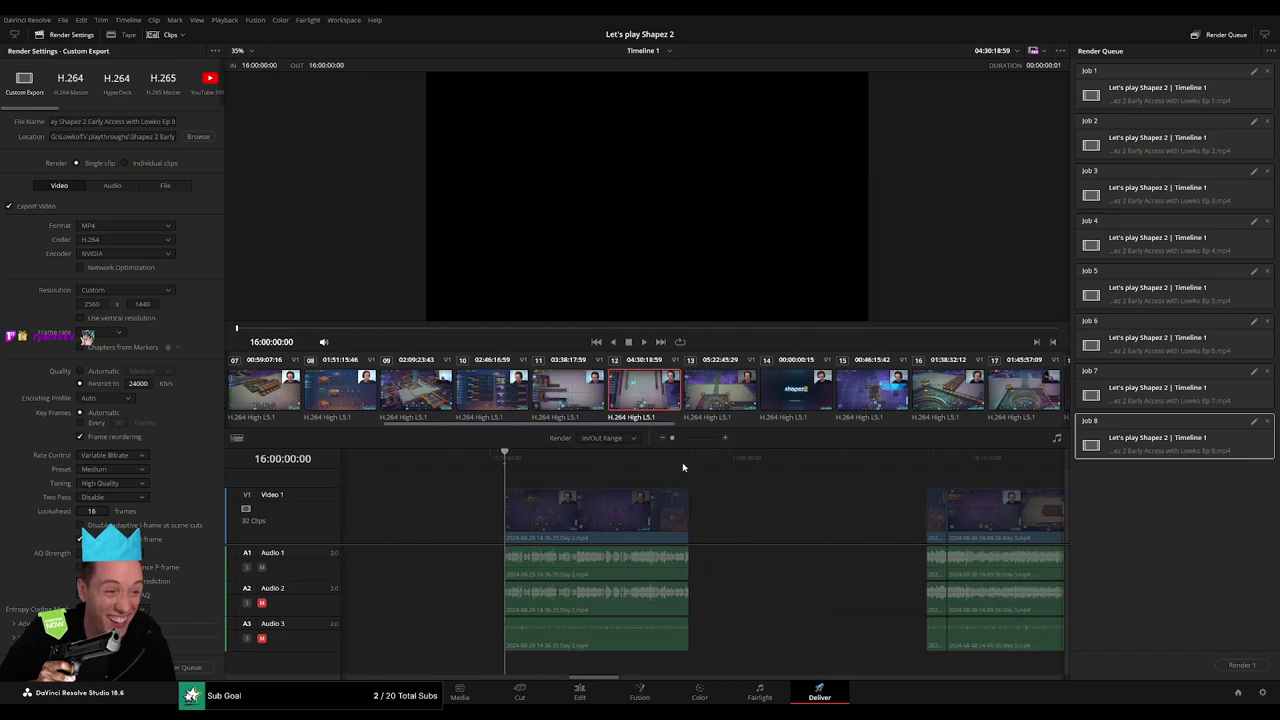
drag(684, 458, 688, 458)
key(o)
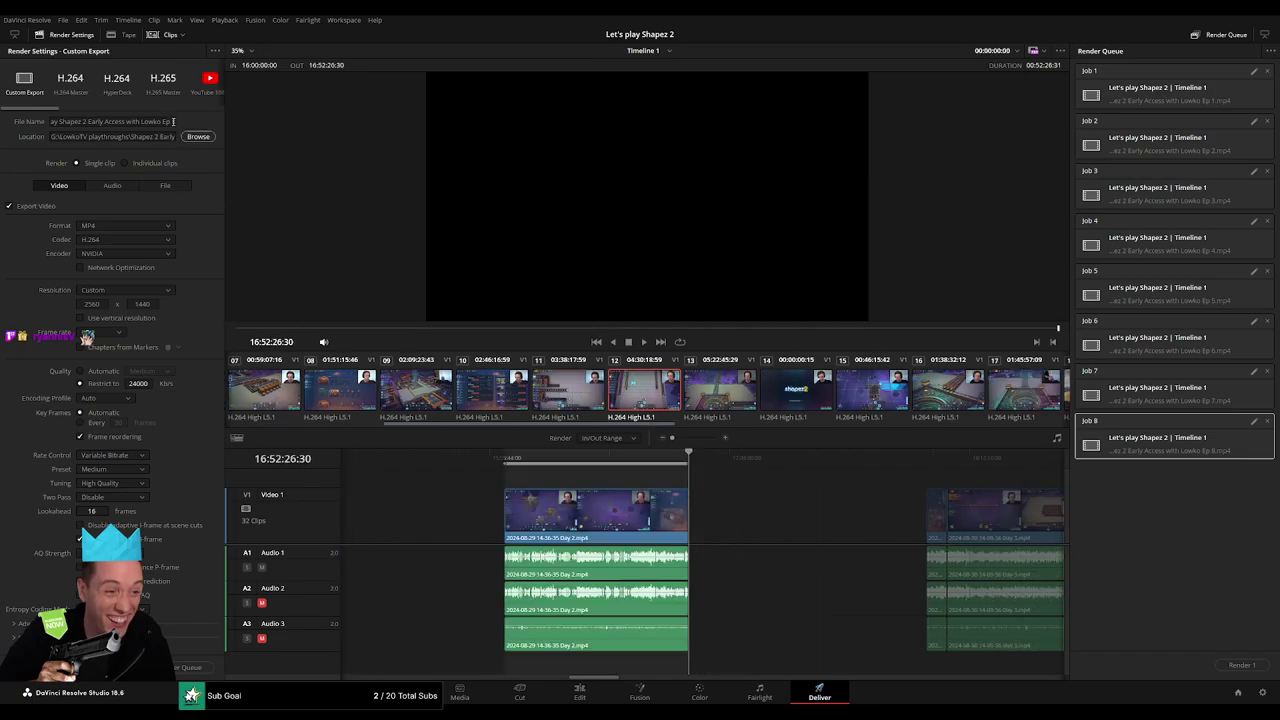
click(173, 121)
key(BackSpace)
text(9)
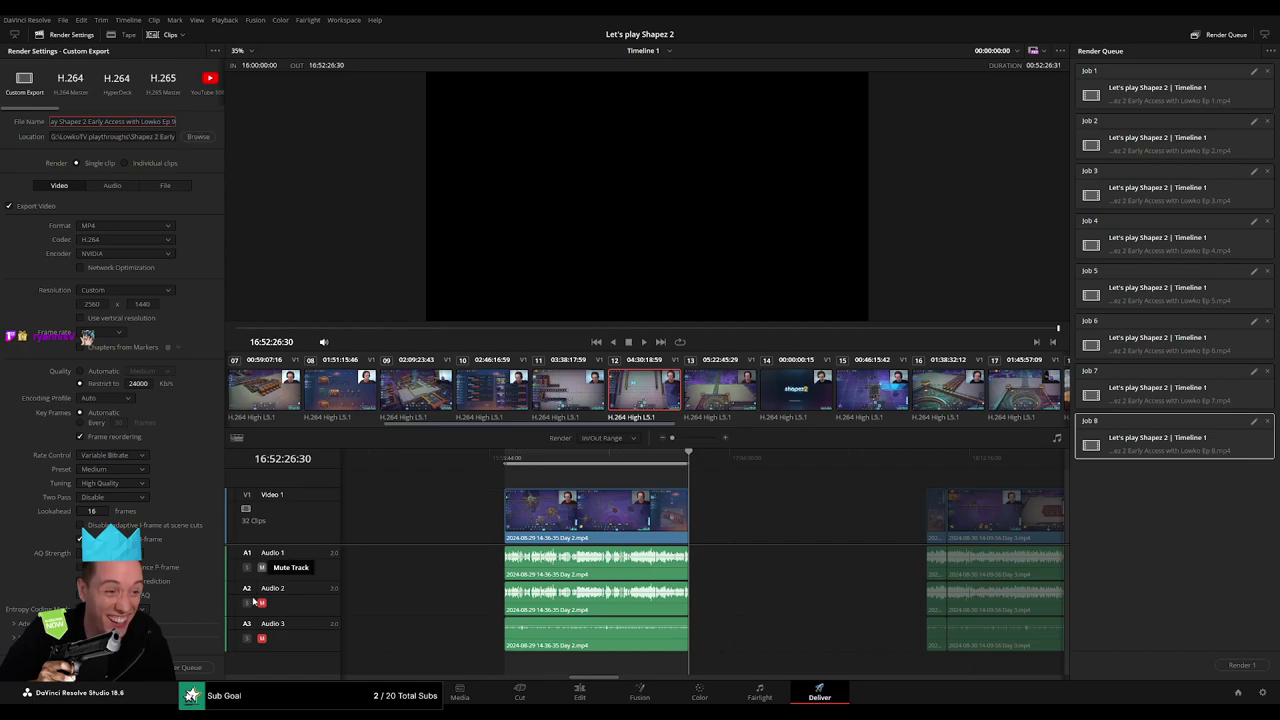
click(190, 667)
Set episode 10's out point at its clip end and queue it as Ep 10
drag(885, 532, 547, 510)
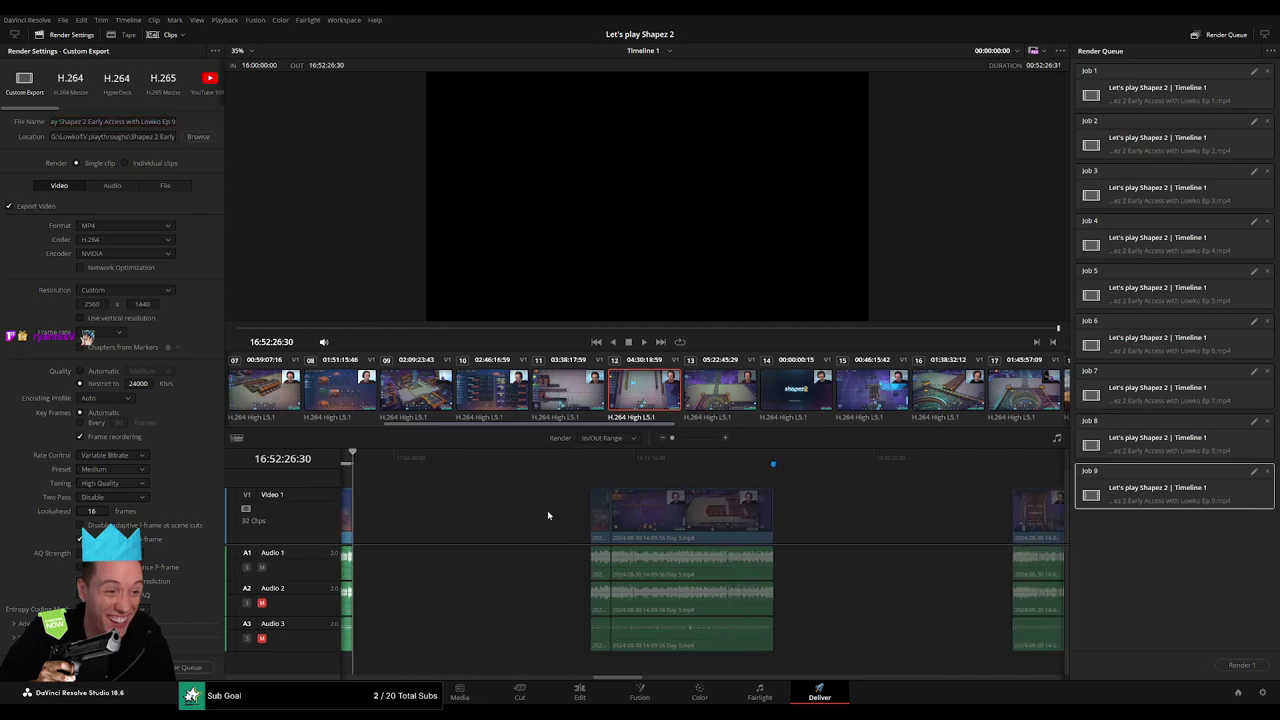
drag(571, 460, 644, 462)
key(o)
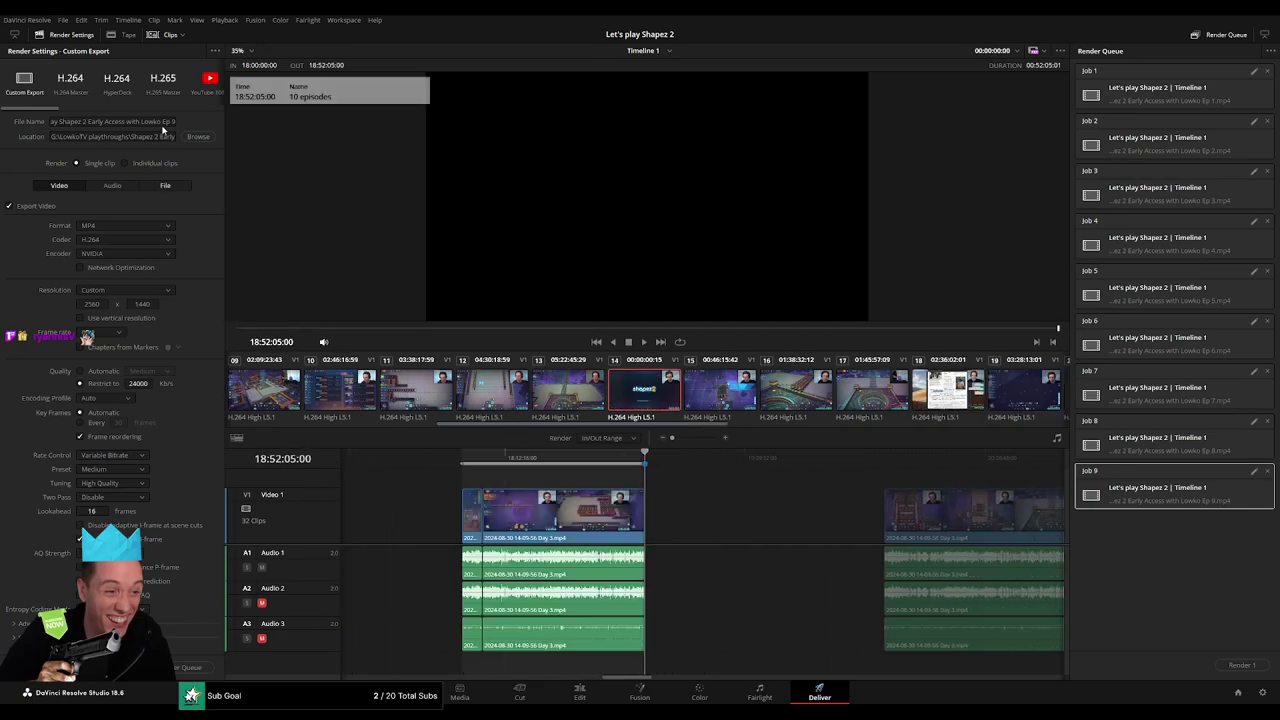
click(175, 124)
text(10)
click(192, 665)
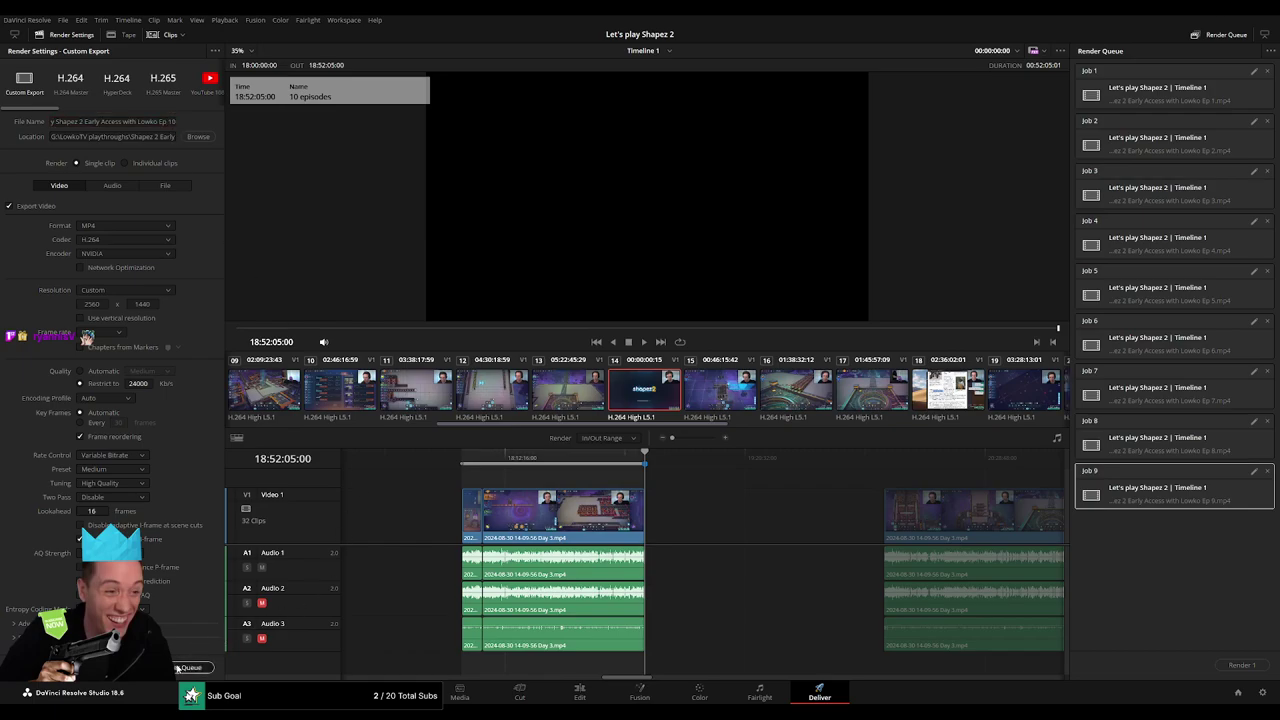
Set episode 11's out point at its clip end and queue it as Ep 11
scroll(487, 530, right, 5)
drag(591, 458, 772, 457)
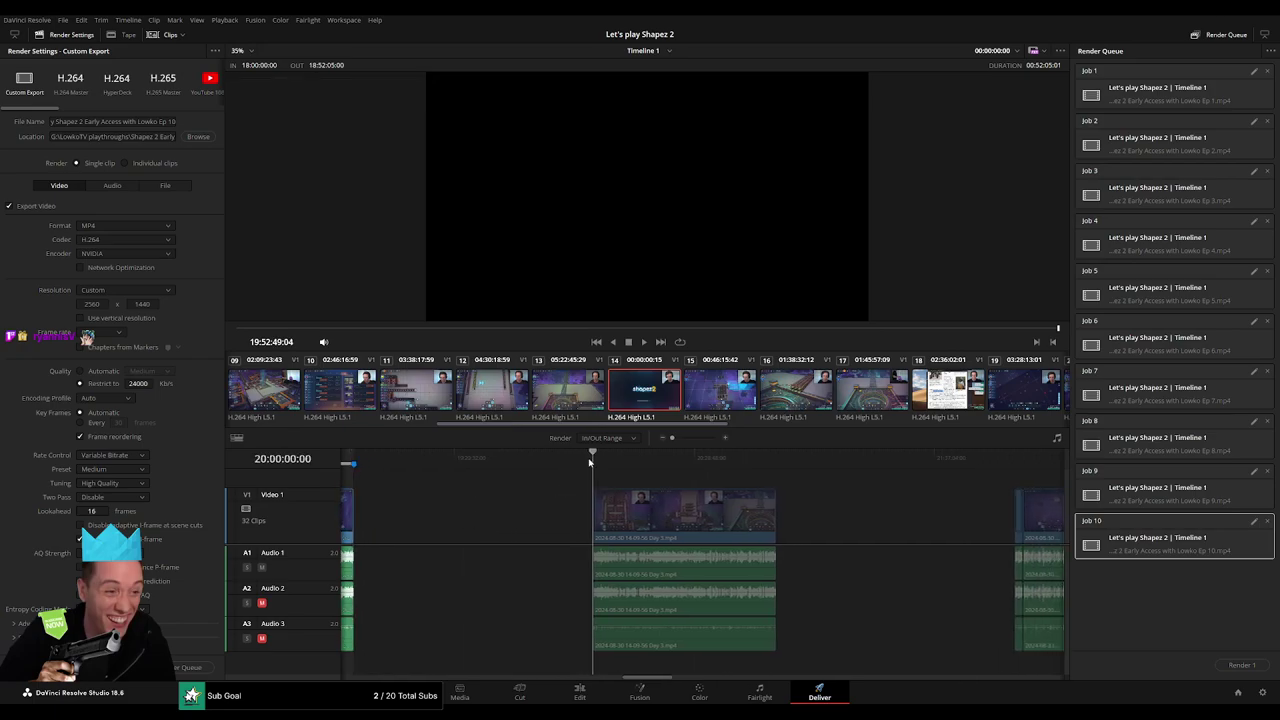
key(o)
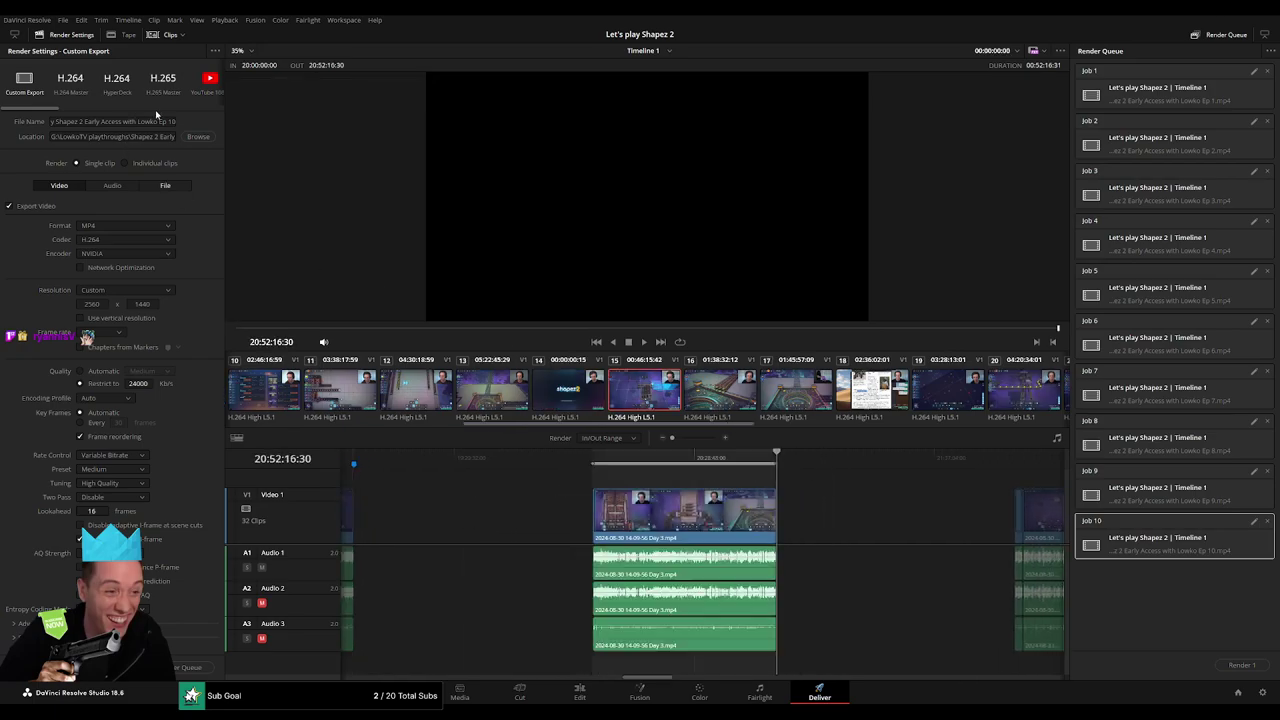
click(171, 120)
text(1)
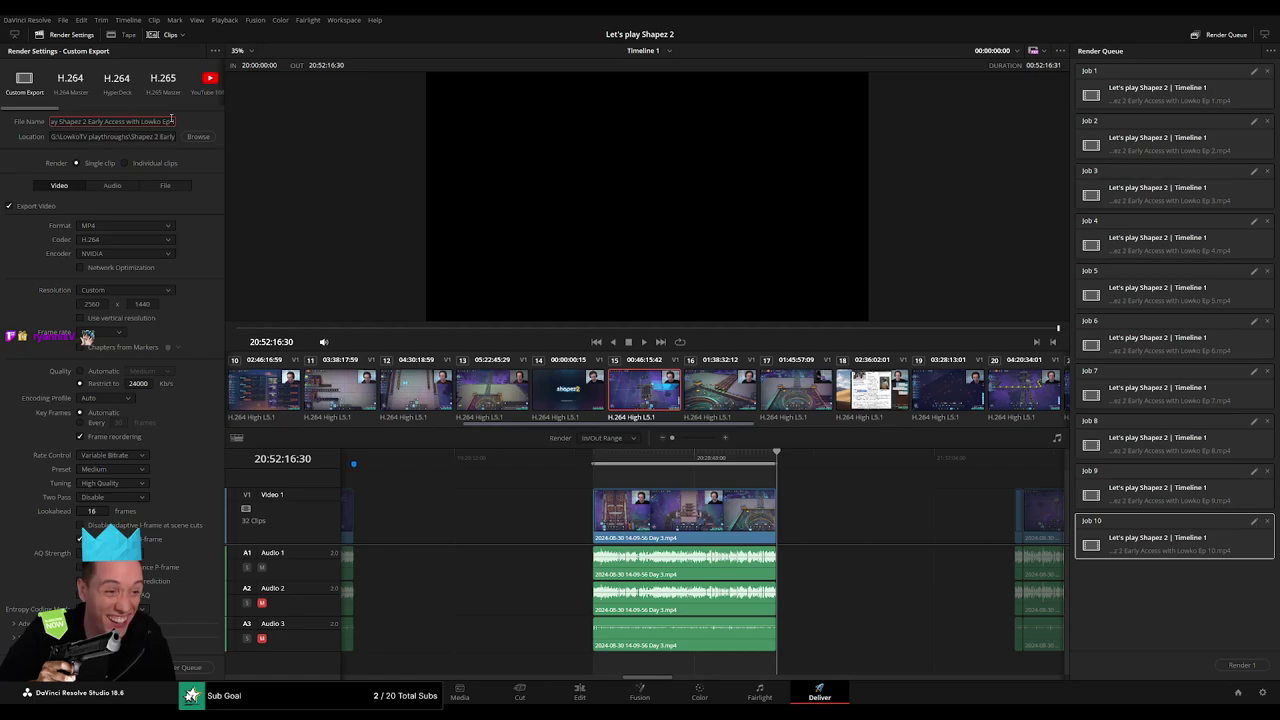
text(1)
click(190, 667)
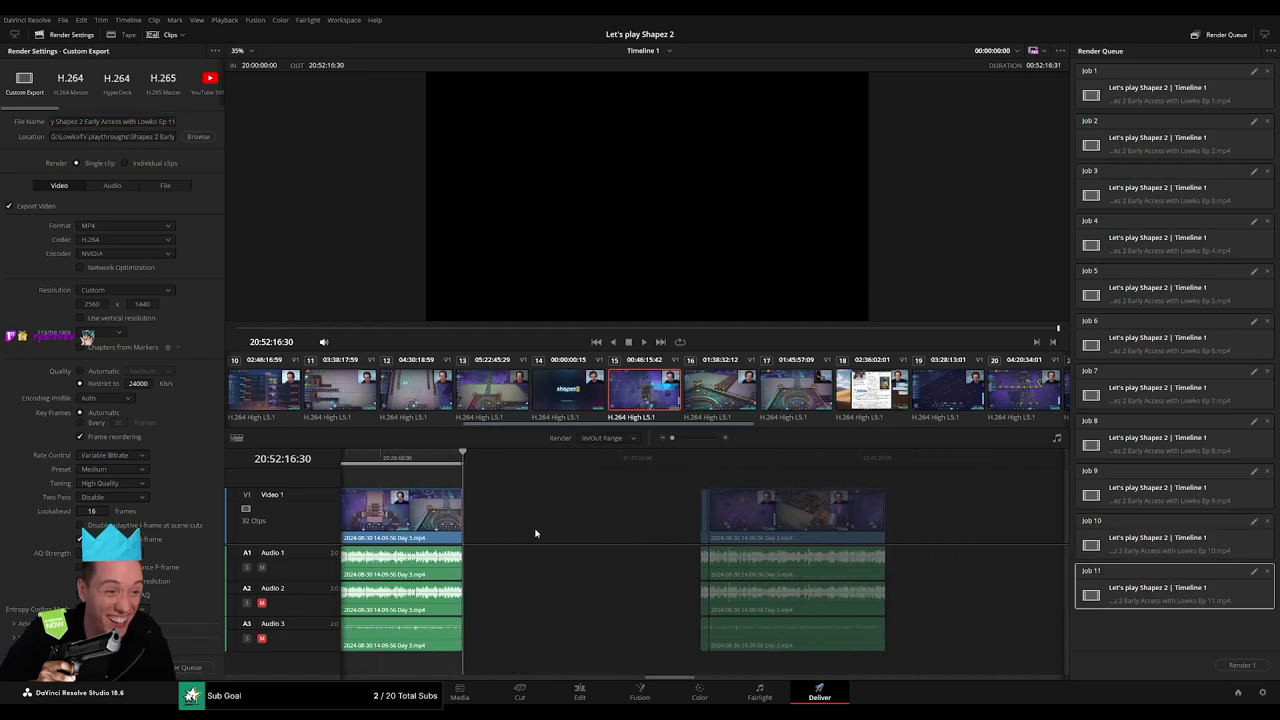
Mark episode 12's range and queue it as Ep 12
drag(580, 466, 592, 465)
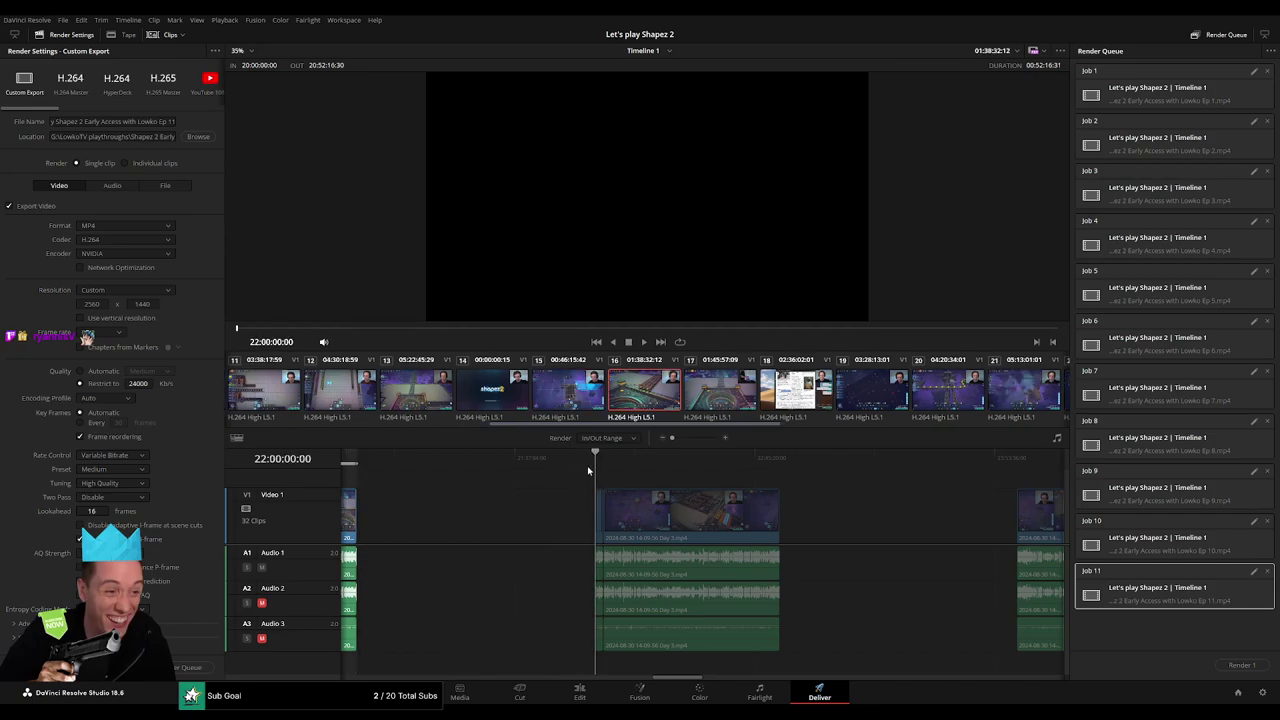
drag(798, 462, 781, 458)
key(o)
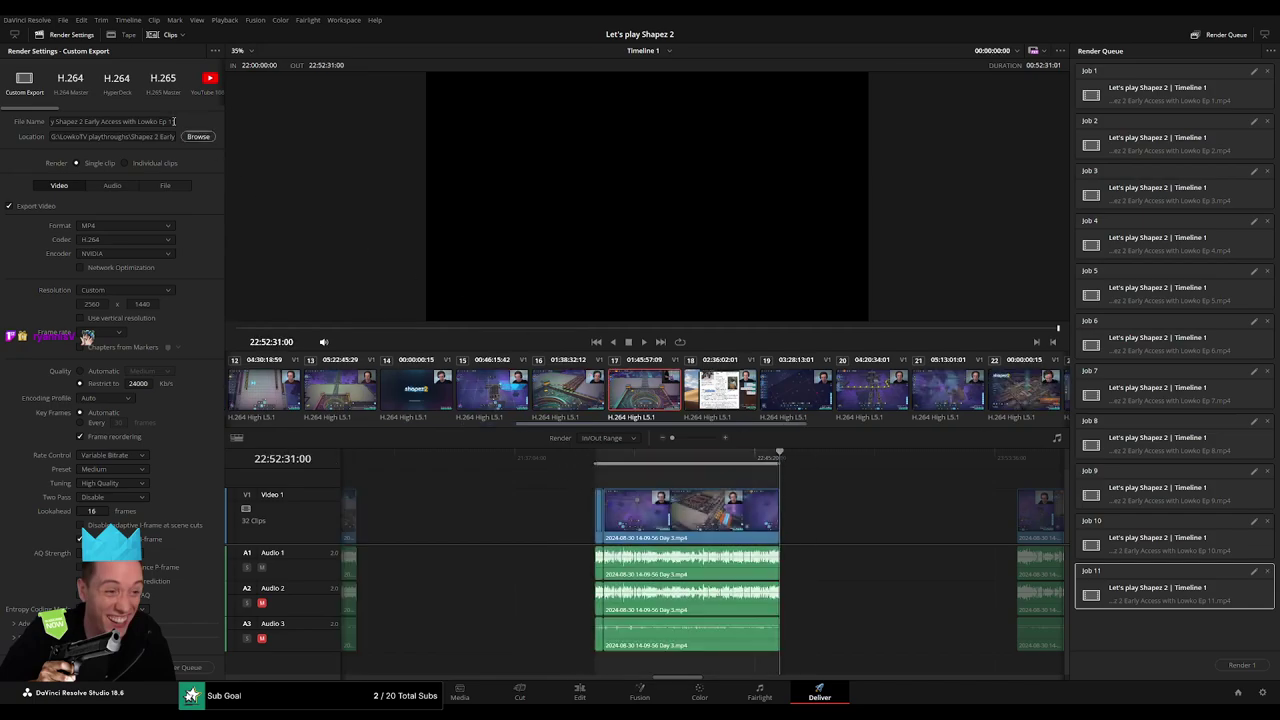
click(173, 121)
key(BackSpace)
text(2)
click(190, 667)
Move to the next clip and queue it as Ep 13
scroll(571, 523, right, 5)
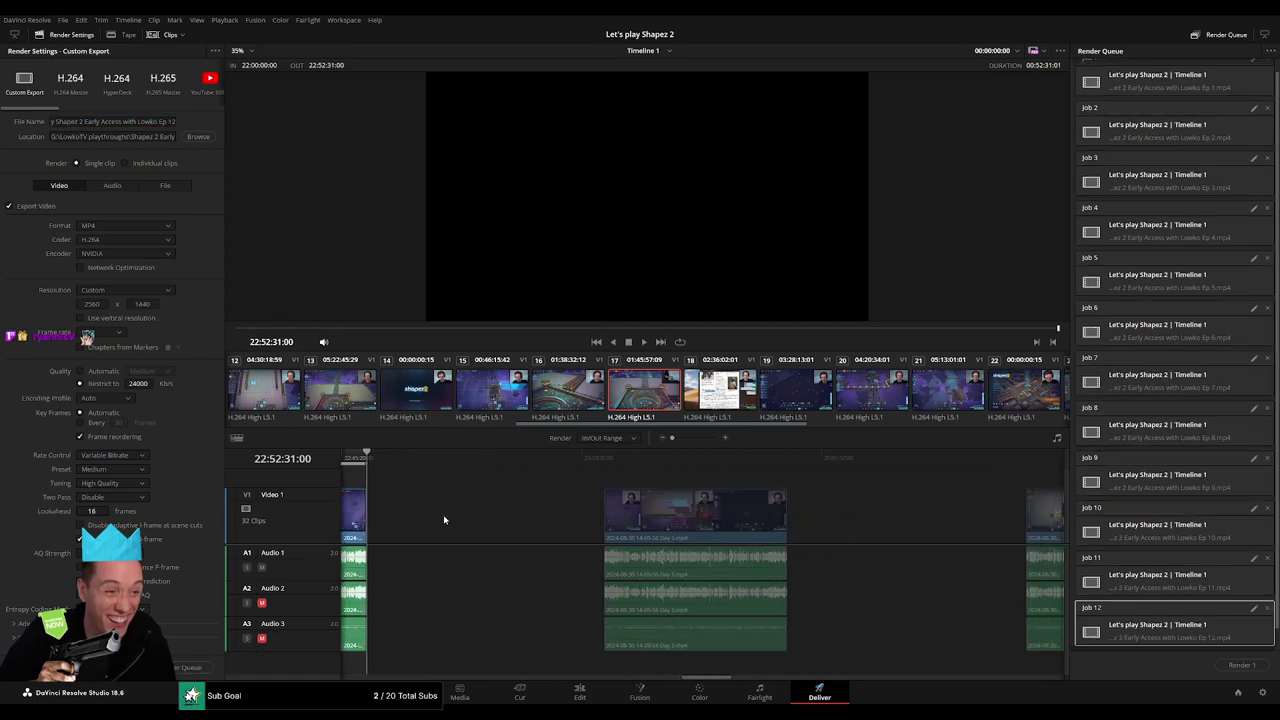
drag(559, 465, 598, 473)
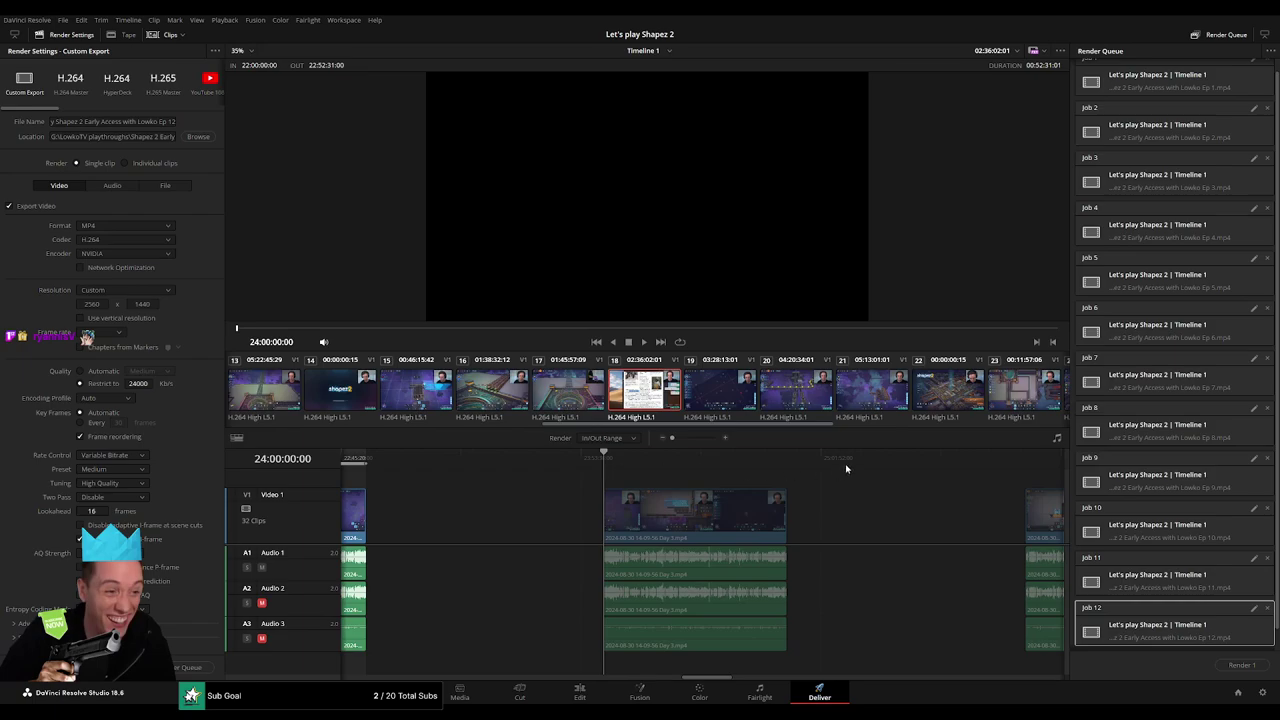
click(172, 121)
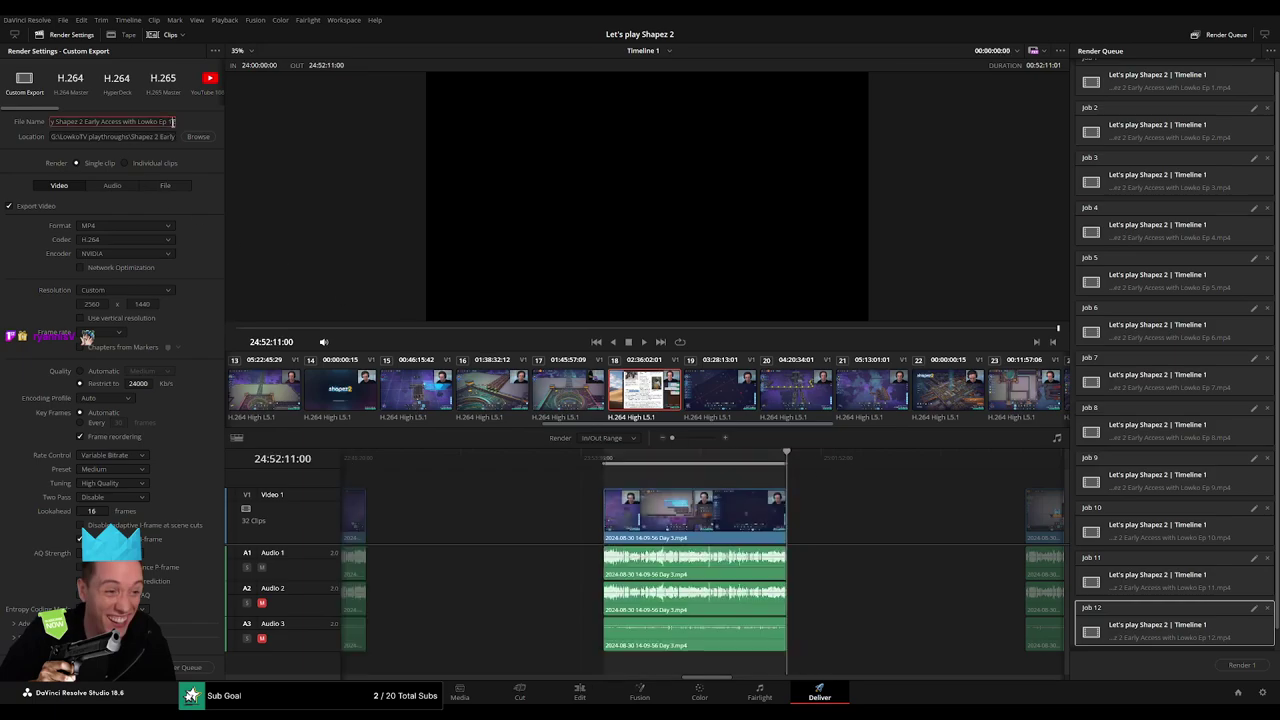
text(3)
click(190, 667)
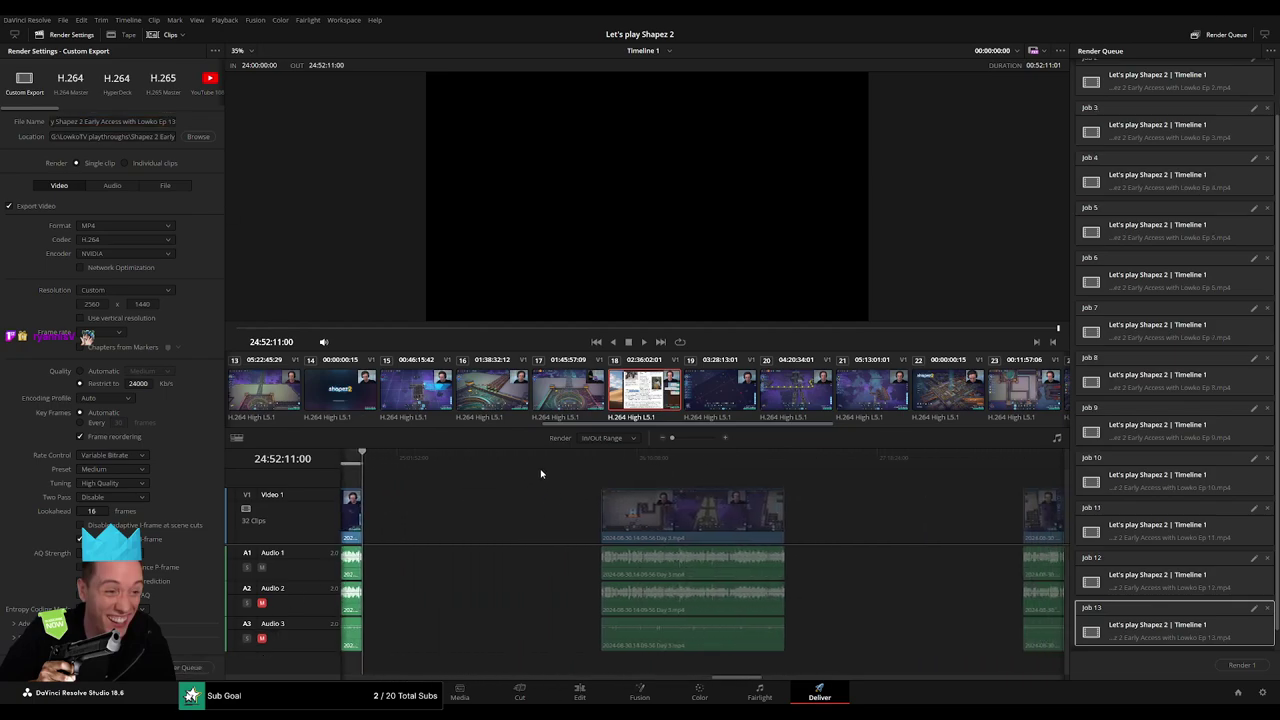
Mark episode 14's clip range and queue it as Ep 14
drag(560, 467, 594, 466)
click(785, 460)
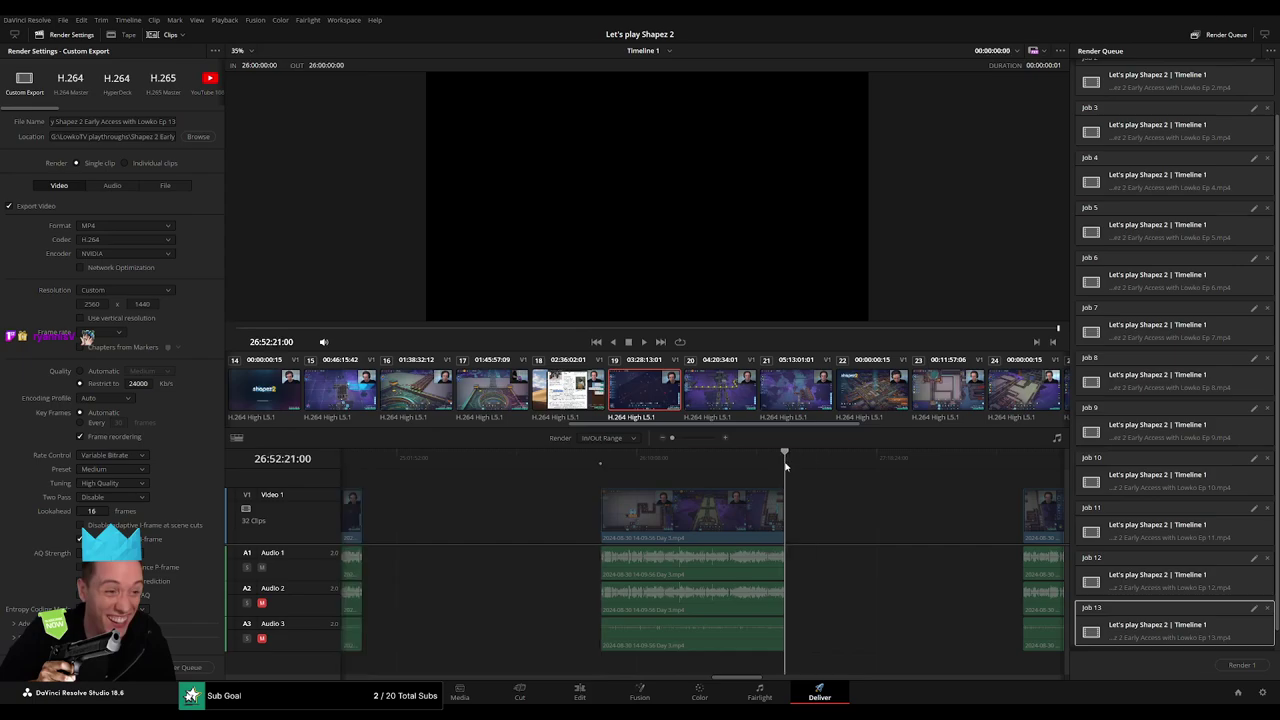
key(x)
click(173, 121)
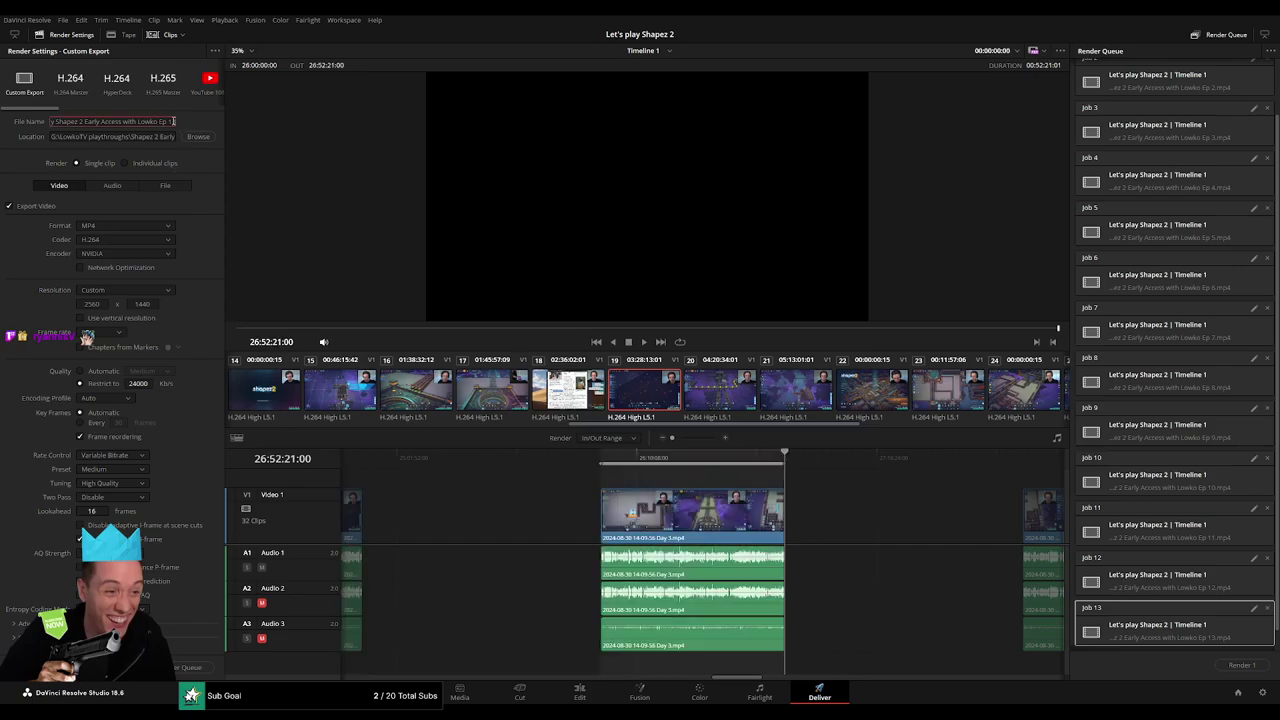
text(4)
click(205, 672)
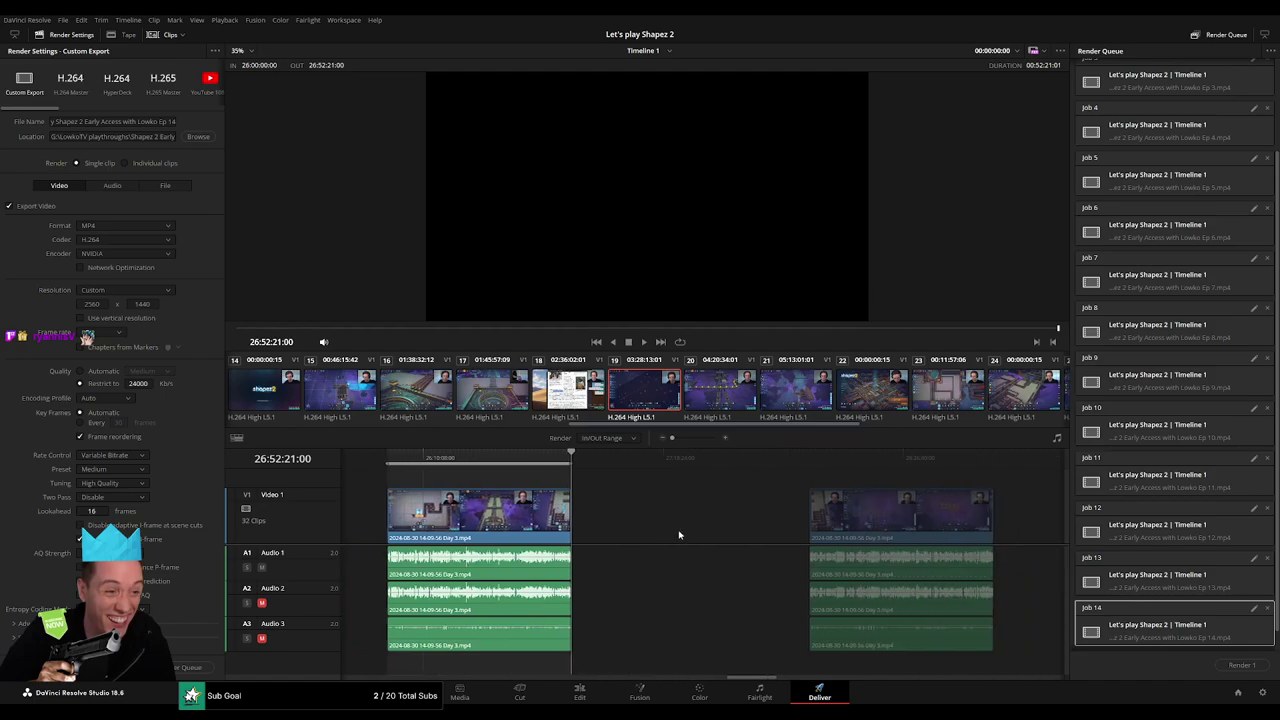
Set episode 15's out point at its clip end and queue it as Ep 15
click(618, 460)
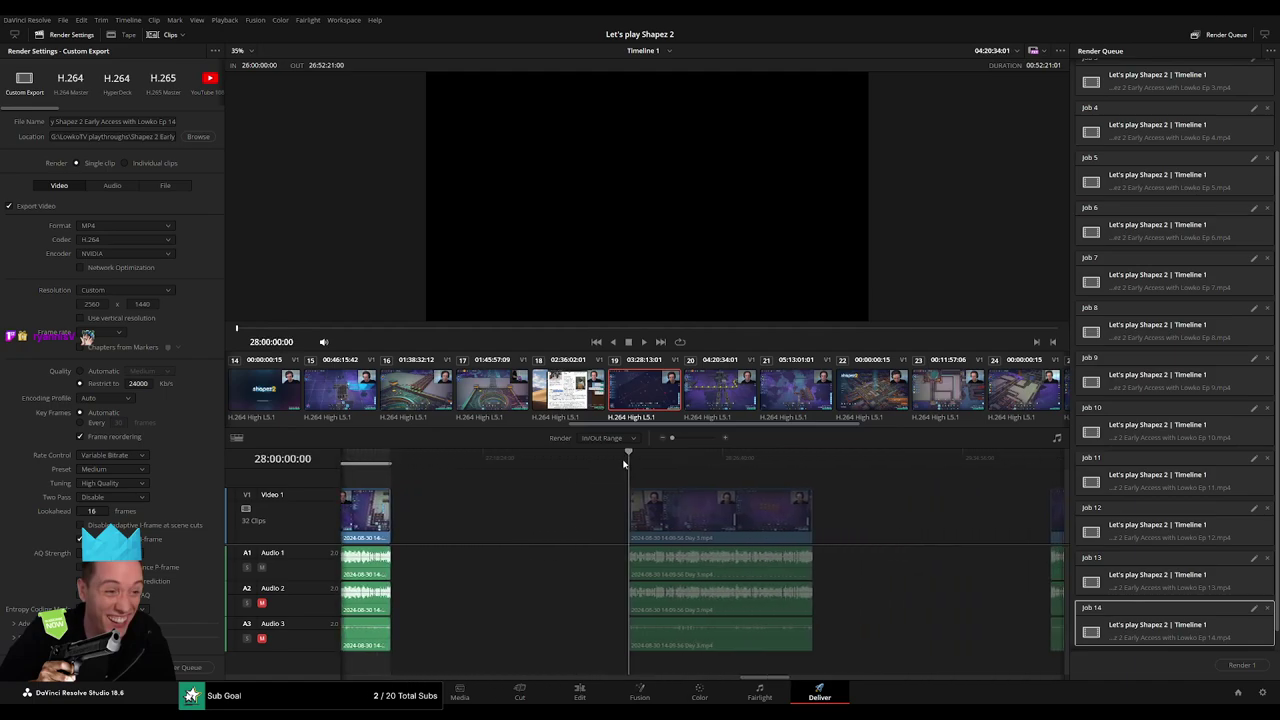
drag(827, 460, 815, 466)
key(o)
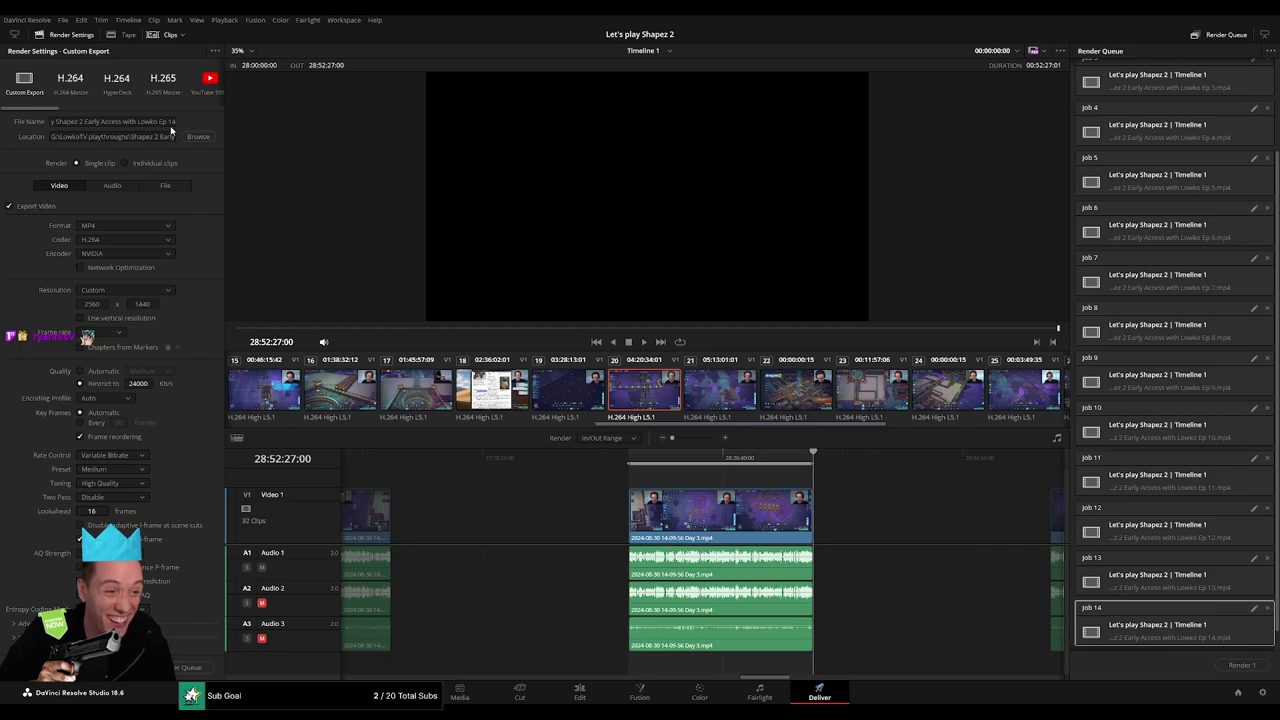
click(171, 126)
text(5)
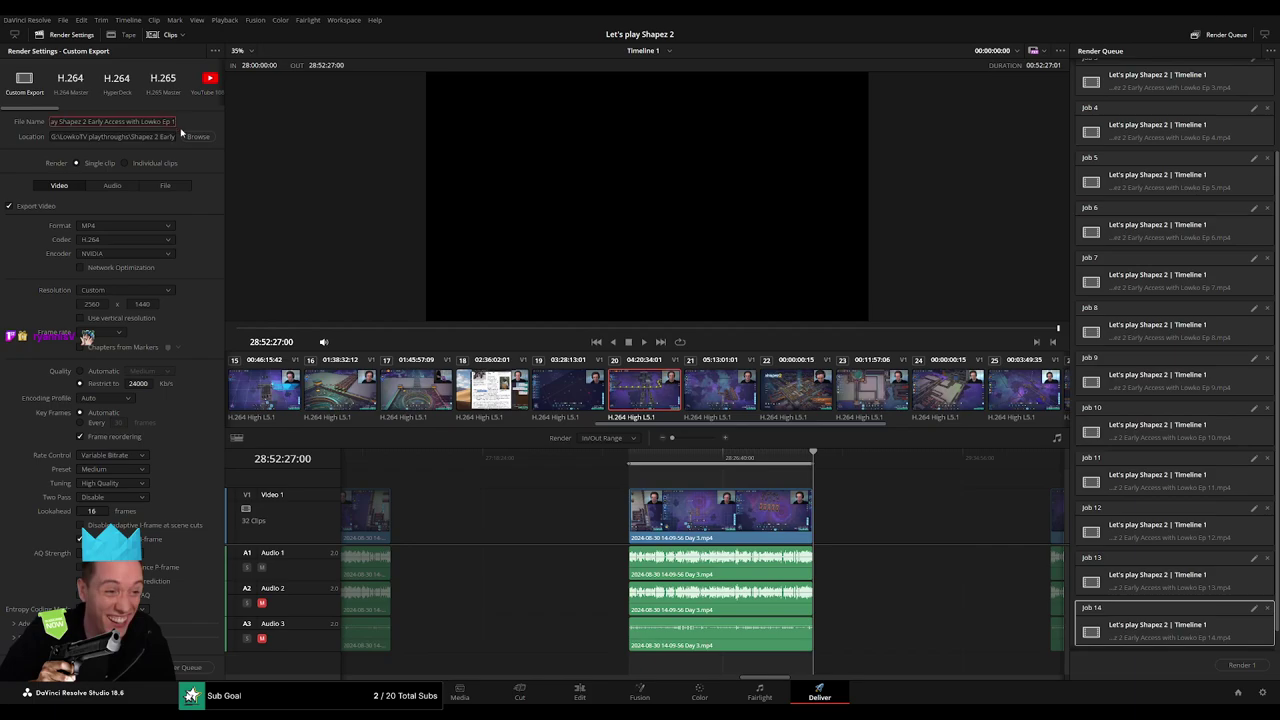
click(185, 667)
Set in and out points on episode 16's clip and queue it as Ep 16
scroll(543, 503, down, 5)
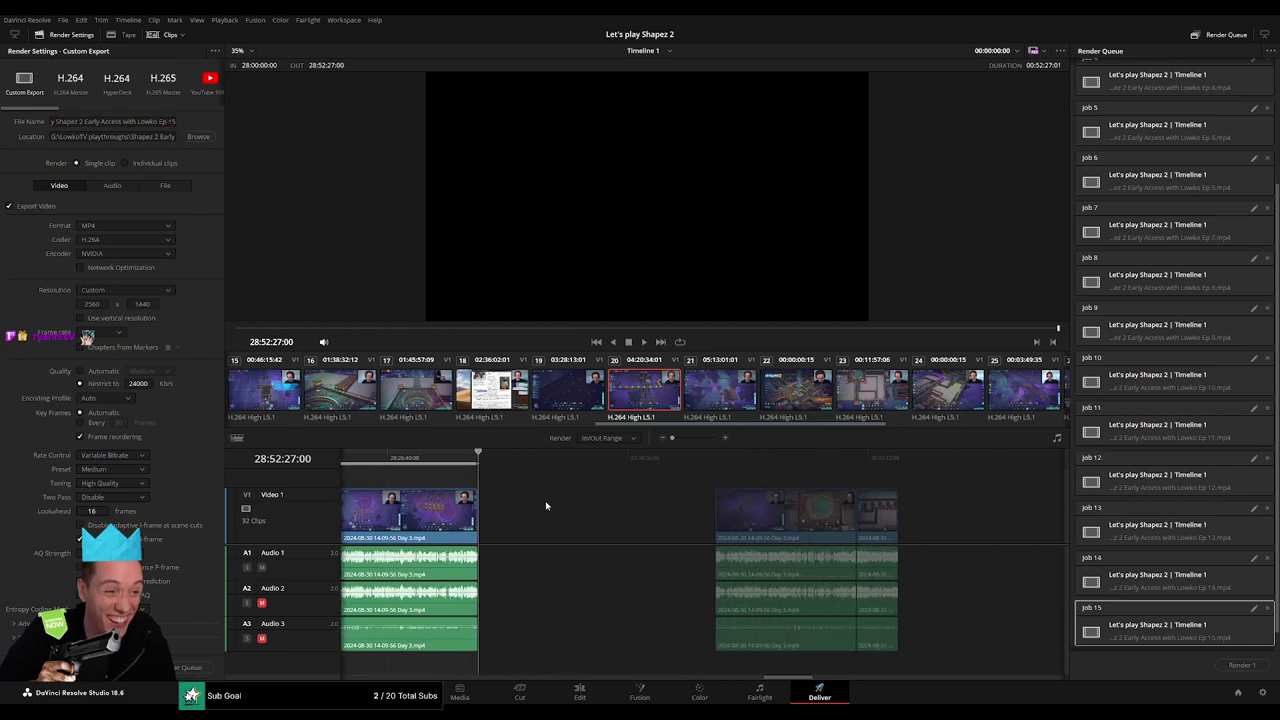
click(567, 456)
drag(567, 456, 768, 462)
key(i)
key(o)
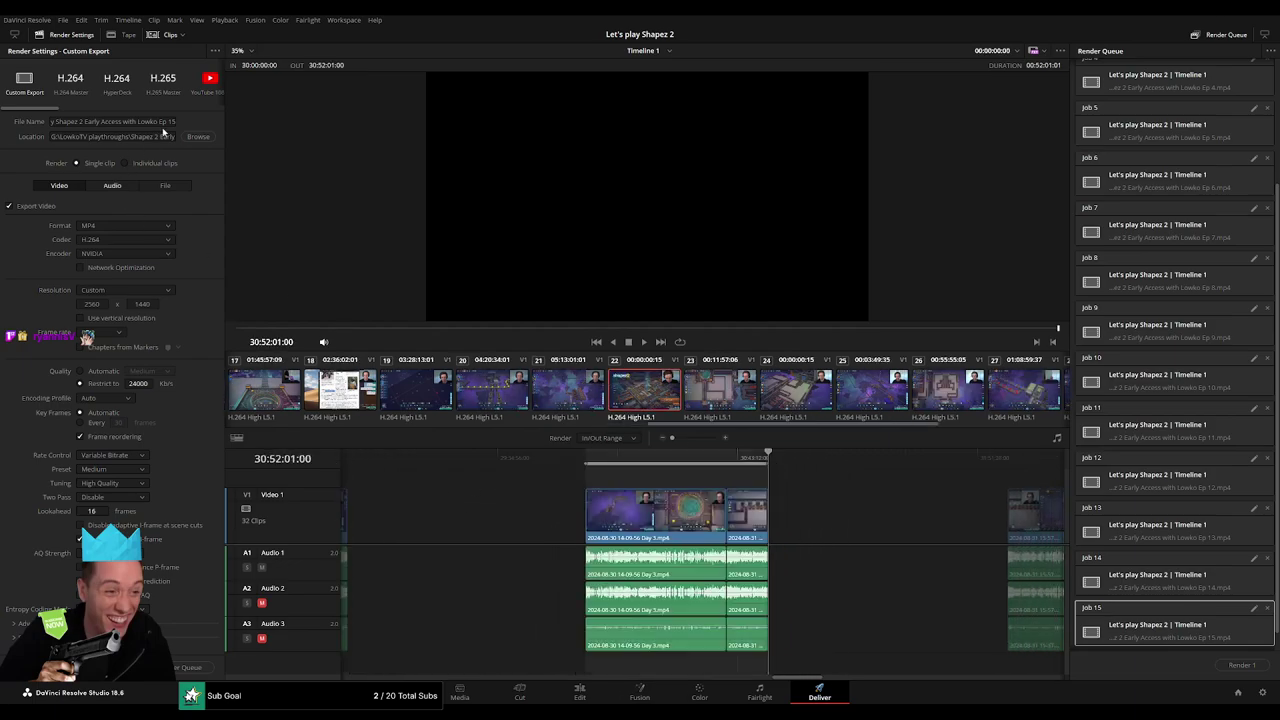
click(175, 121)
key(BackSpace)
text(6)
click(200, 666)
Mark episode 17's range starting at 32:00:00:00 and queue it as Ep 17
key(Down)
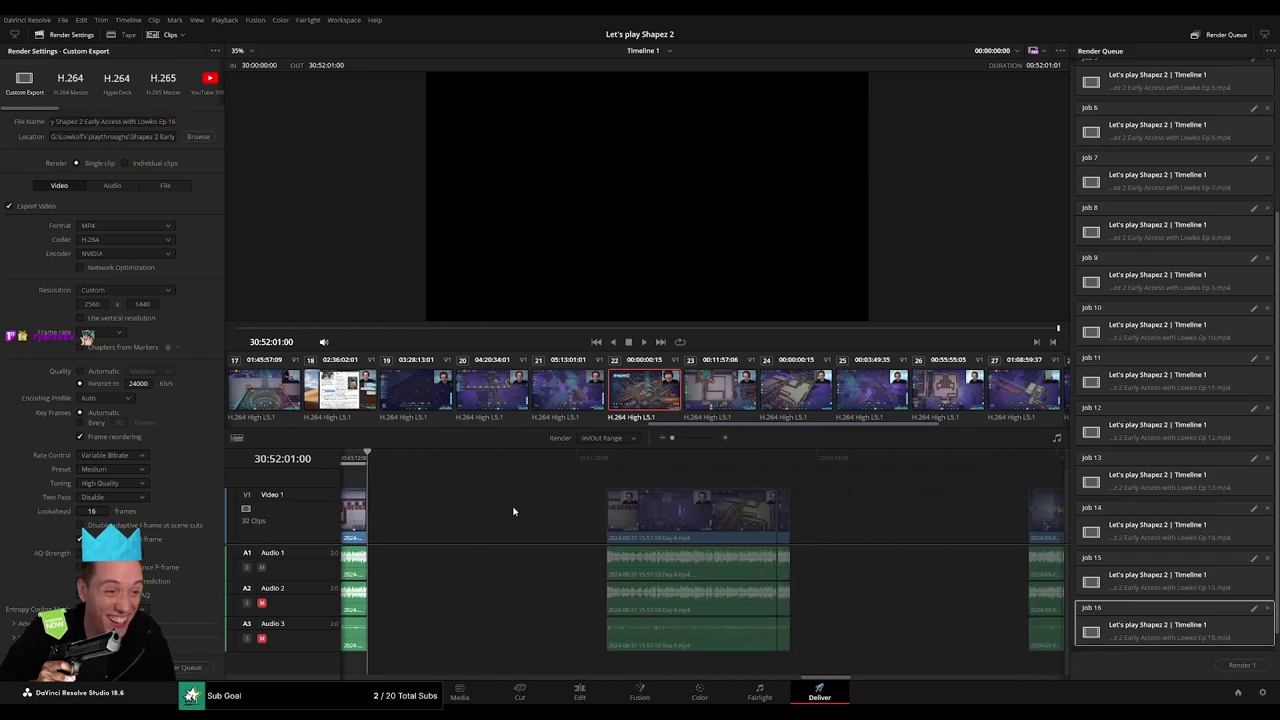
drag(556, 460, 596, 467)
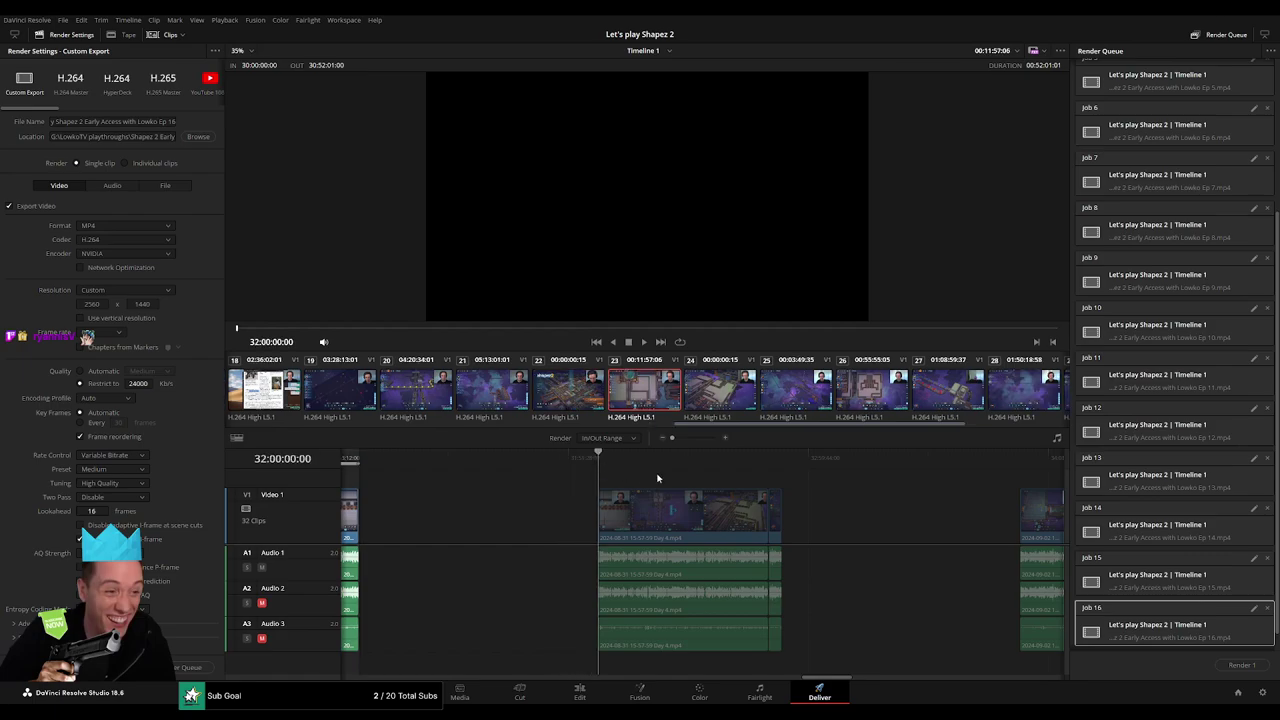
key(Down)
key(x)
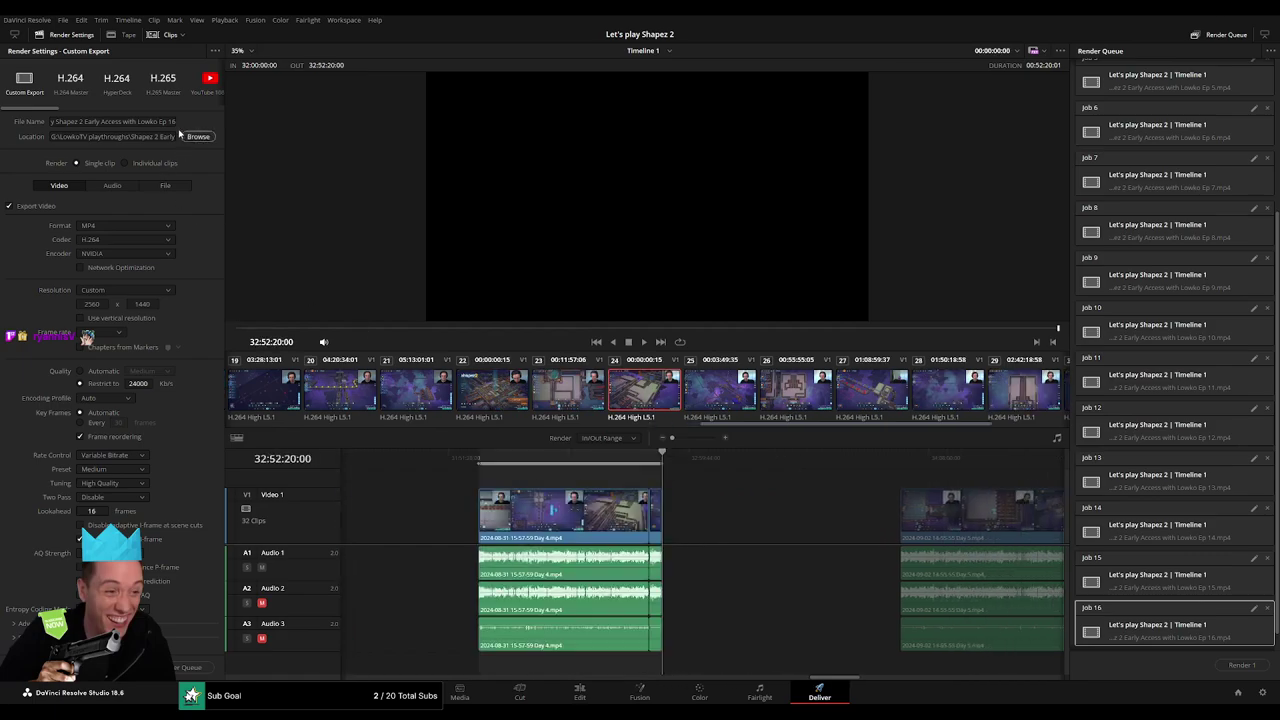
click(175, 124)
text(7)
click(190, 667)
Mark the next clip's range 34:00:00:00–34:52:05:30 for episode 18
scroll(600, 510, down, 3)
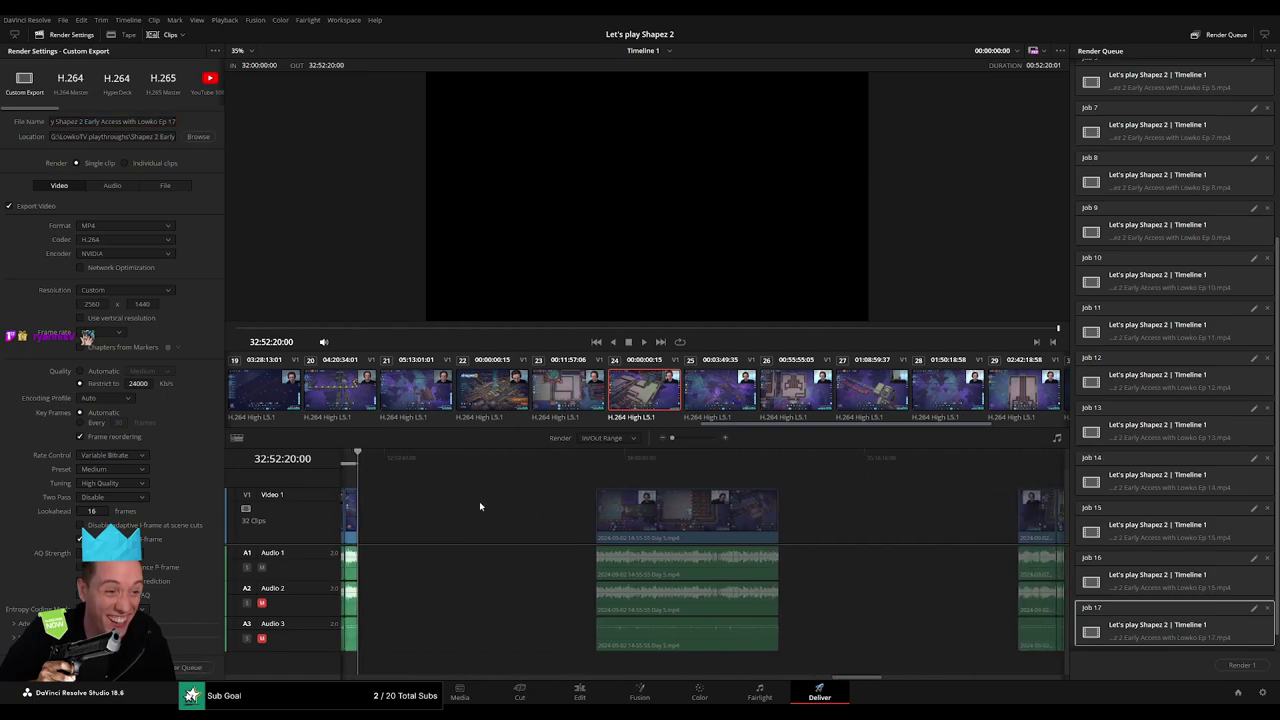
drag(574, 462, 605, 474)
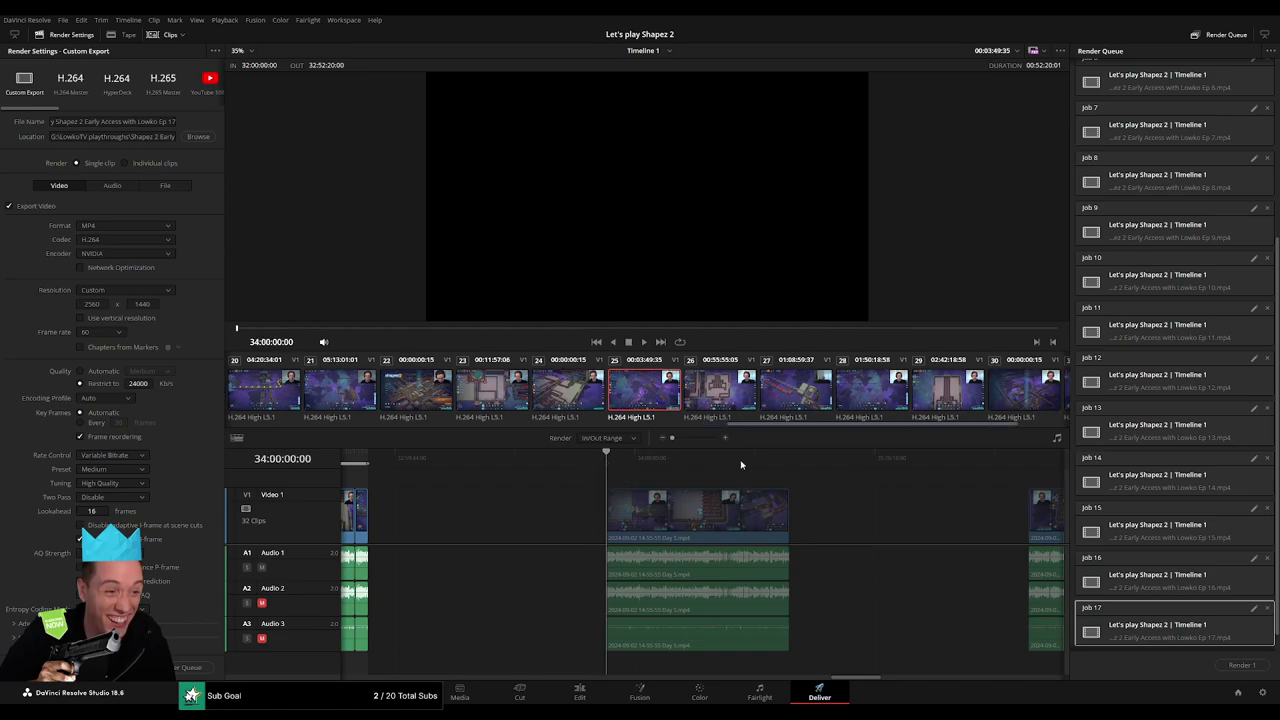
key(i)
drag(800, 458, 790, 458)
text(o)
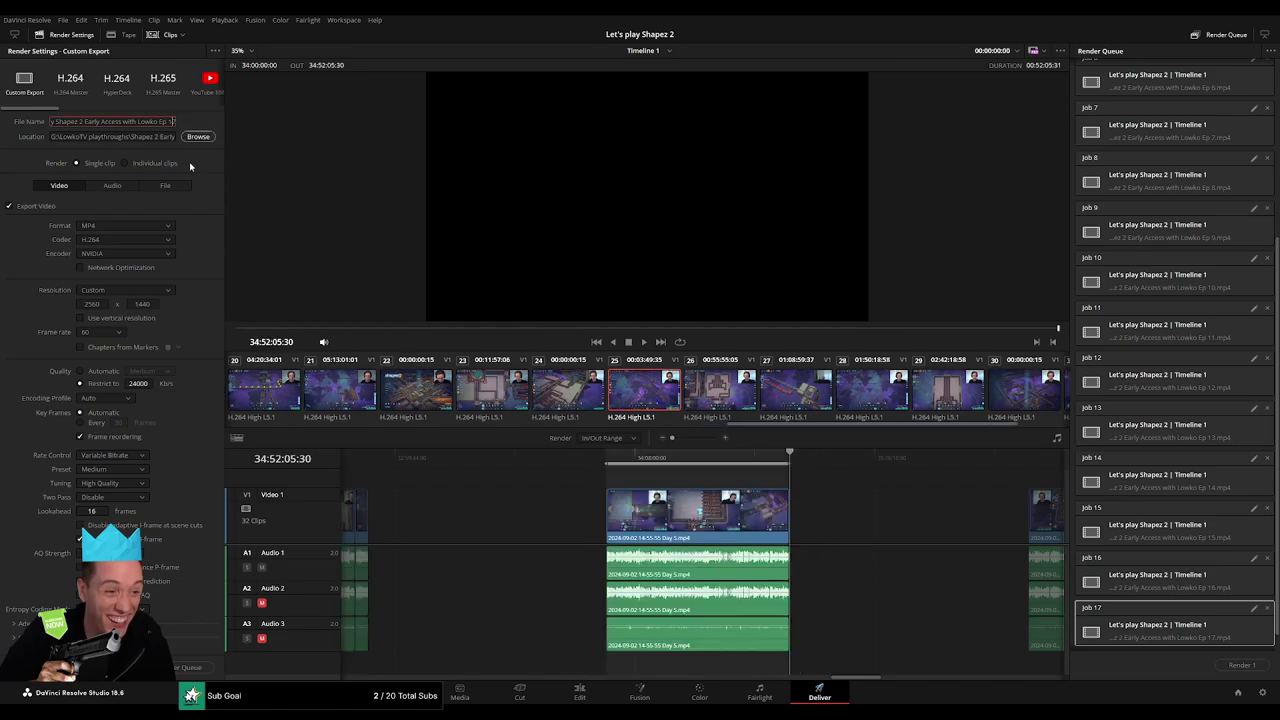
text(8)
Queue Ep 18, then mark the clip from 36:00:00:00 and queue Ep 19
click(211, 667)
scroll(563, 514, right, 5)
click(558, 460)
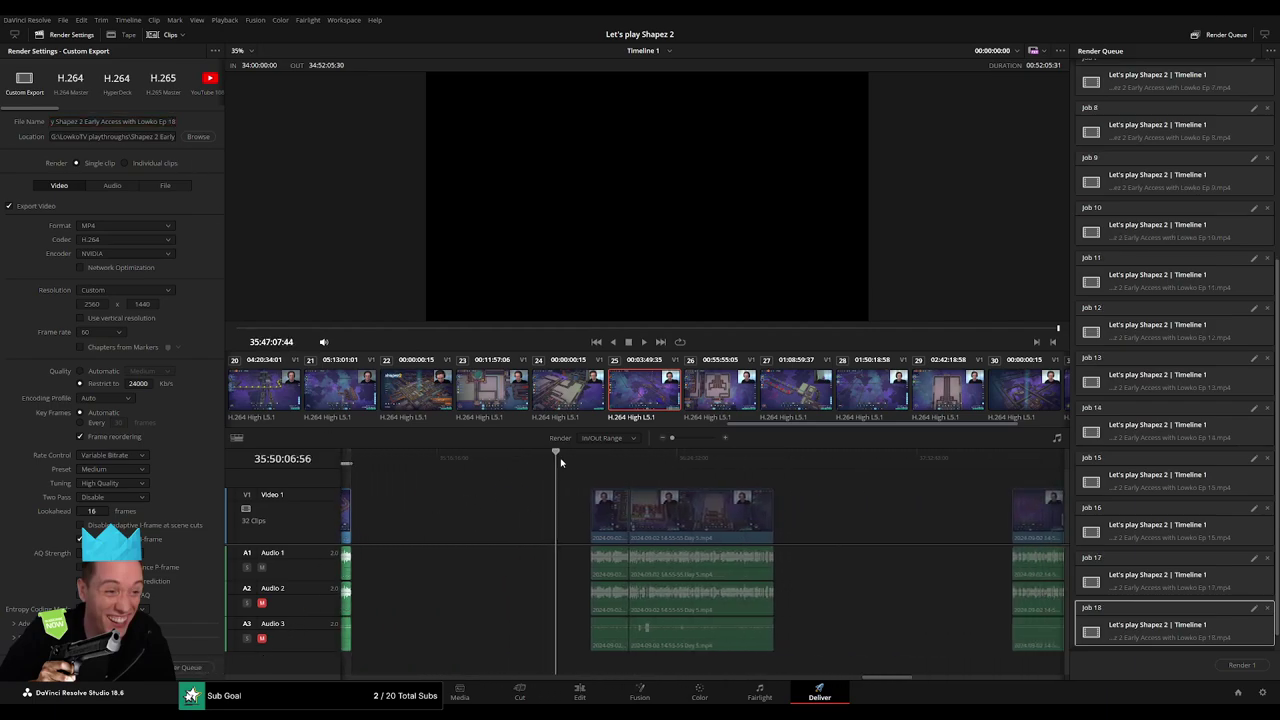
drag(561, 462, 591, 458)
key(i)
scroll(650, 500, right, 2)
click(718, 460)
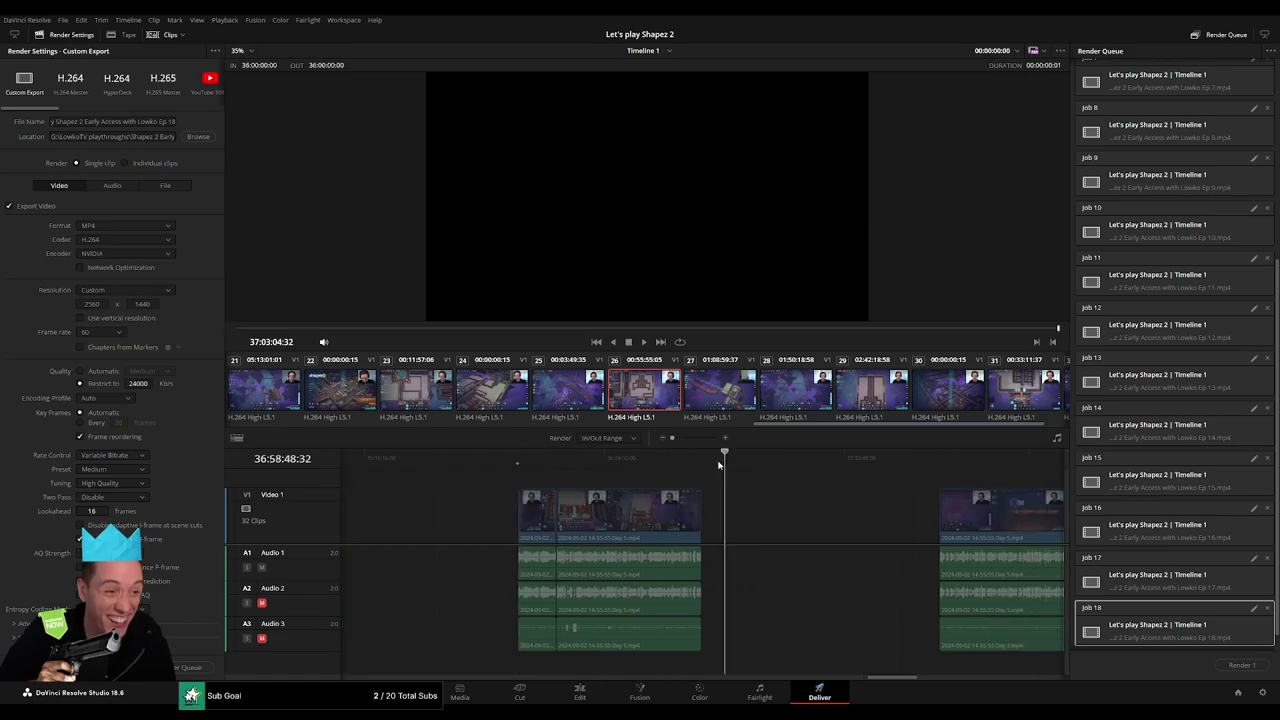
click(707, 461)
key(o)
click(171, 121)
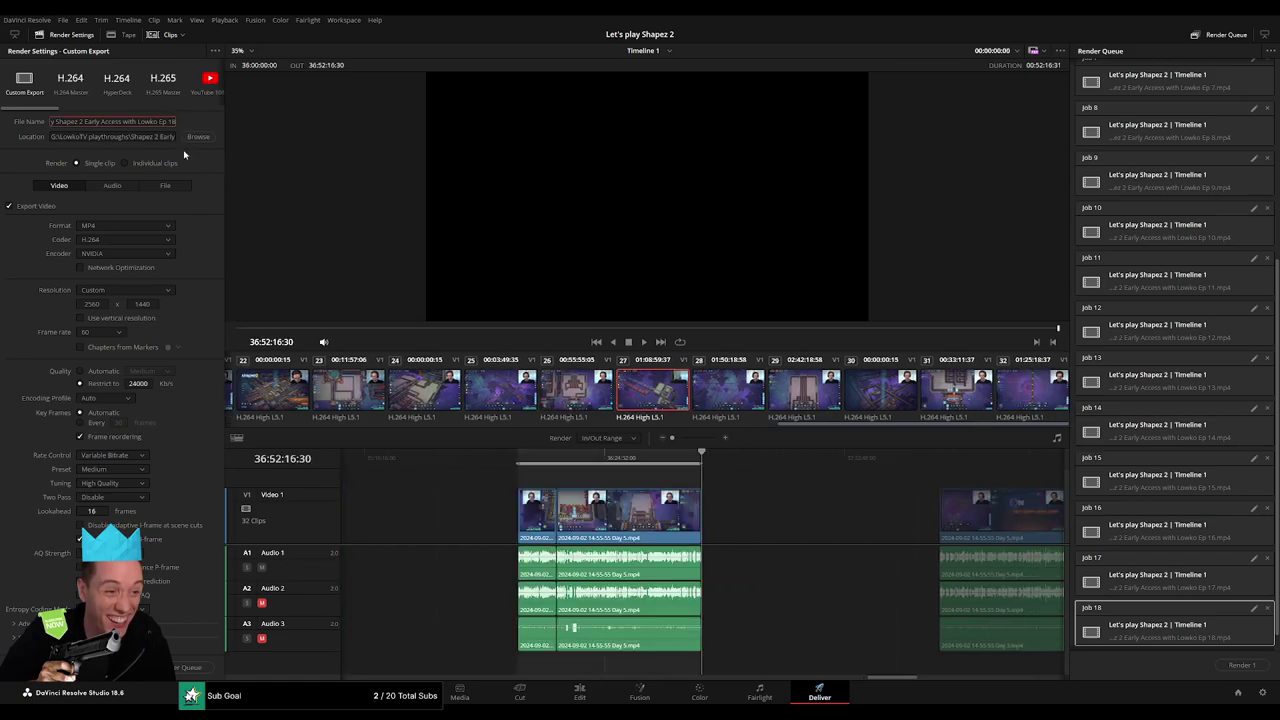
text(9)
click(190, 666)
Mark the next clip with out point 38:52:00:00 and queue it as Ep 20
scroll(820, 518, right, 3)
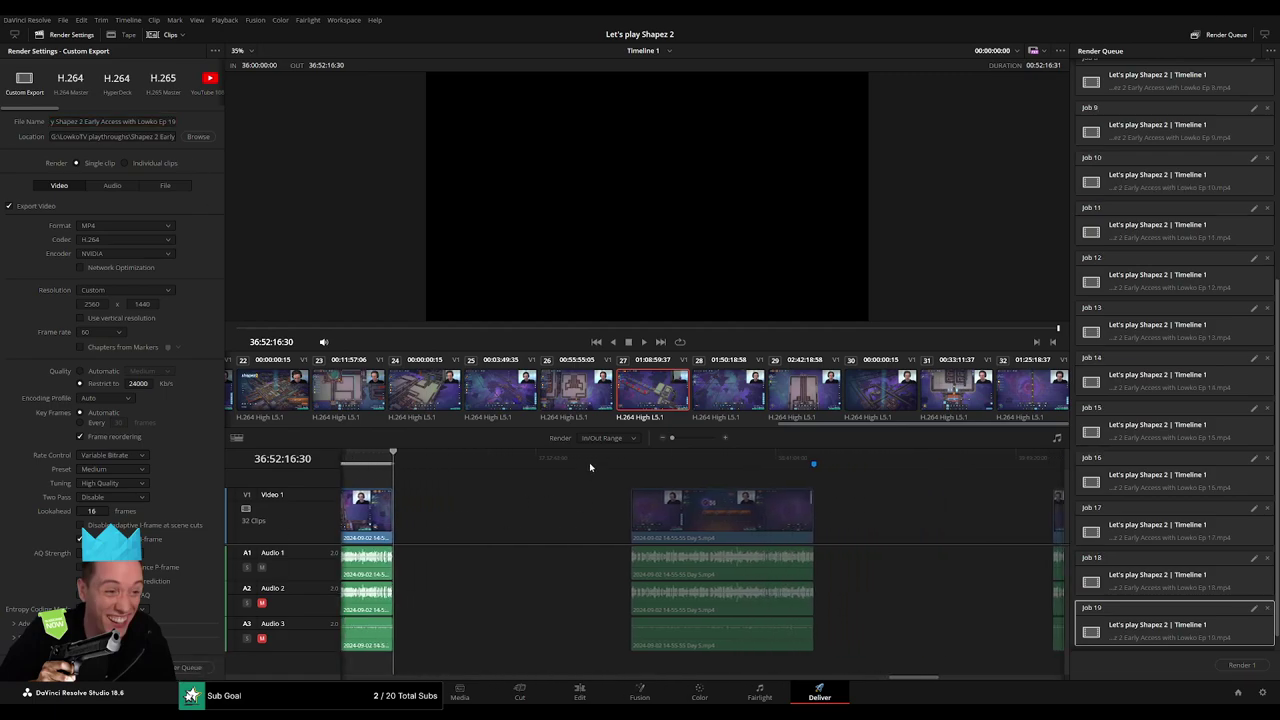
click(631, 470)
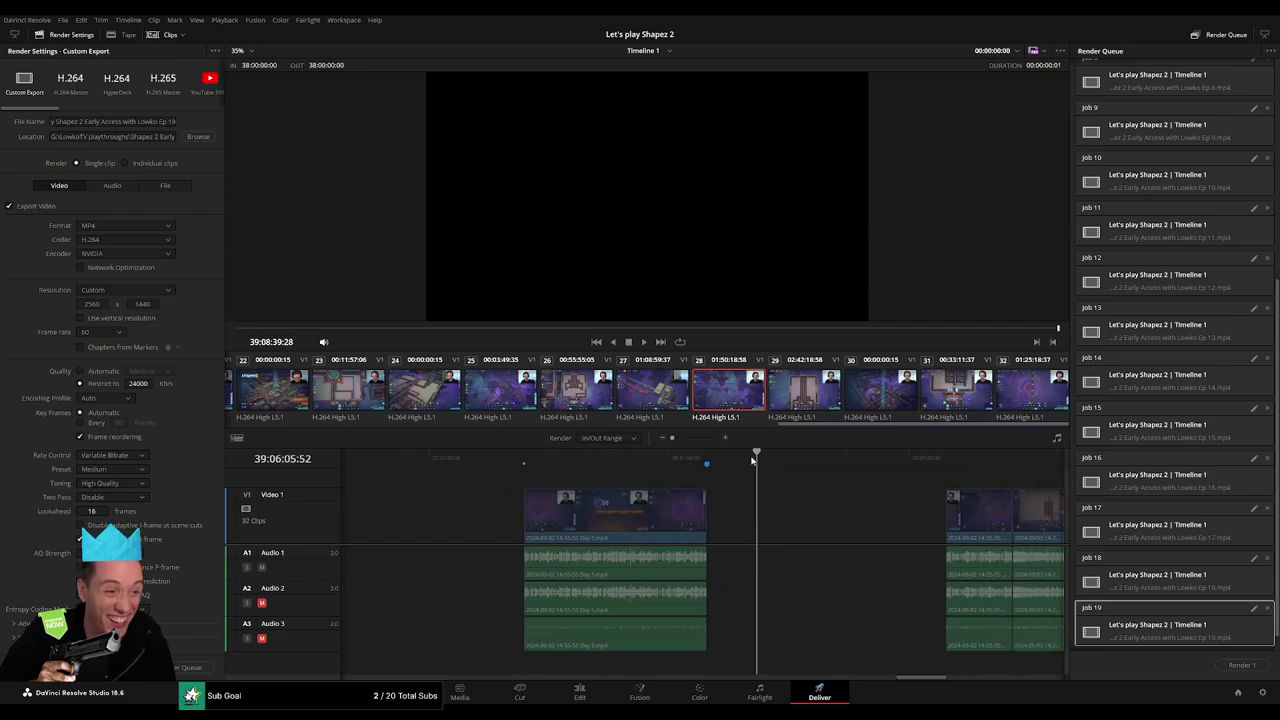
drag(587, 480, 706, 462)
key(o)
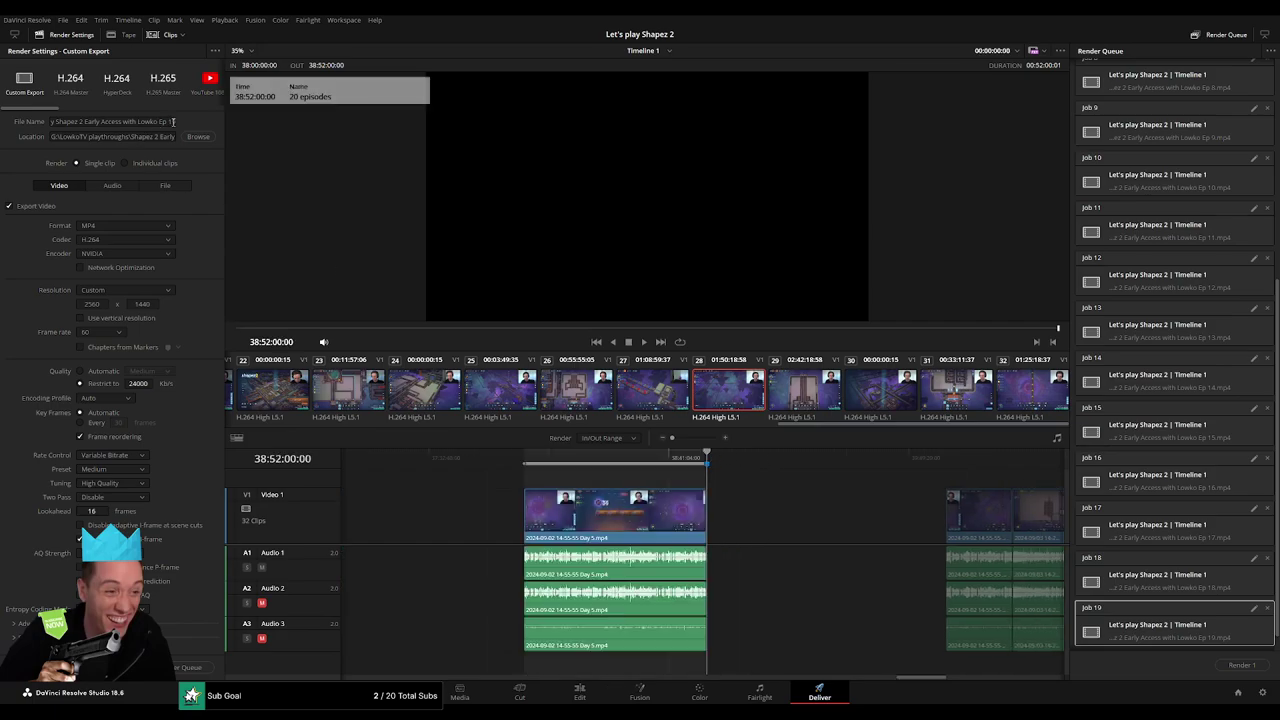
double_click(173, 121)
text(20)
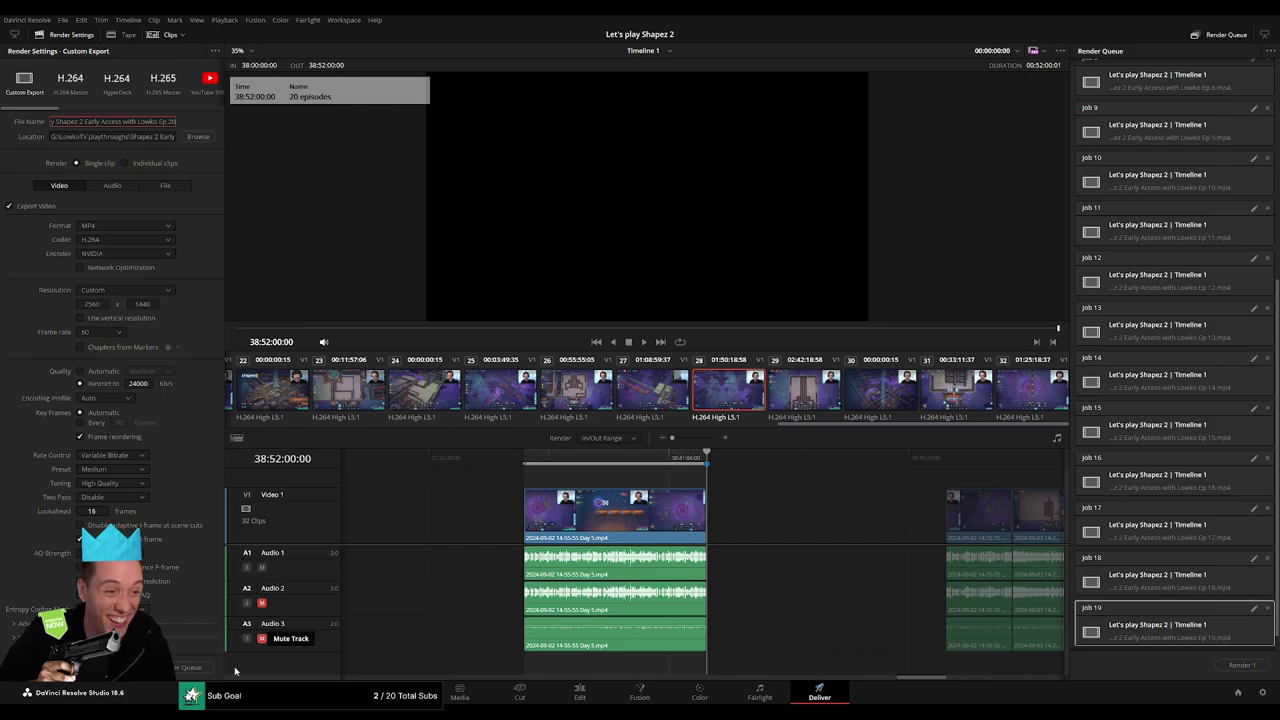
click(190, 667)
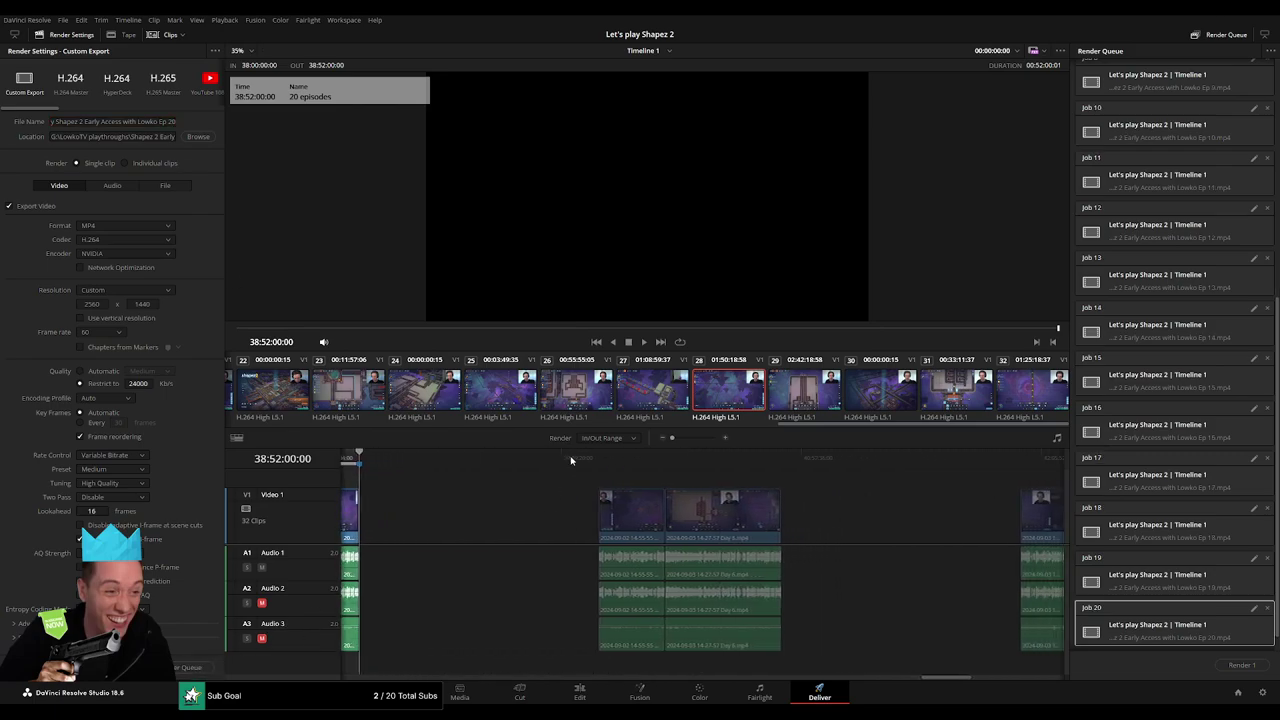
Mark the clip from 40:00:00:00 to its end and queue it as Ep 21
click(598, 460)
key(i)
drag(598, 460, 781, 460)
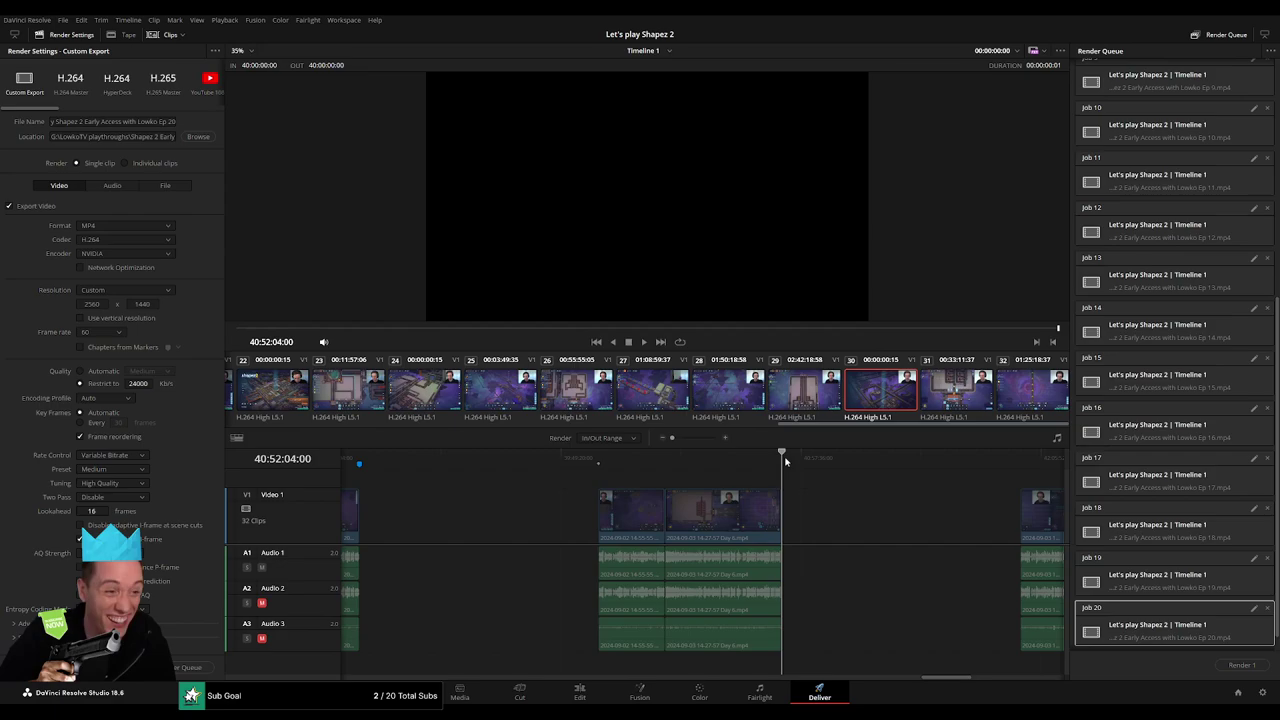
key(o)
click(171, 122)
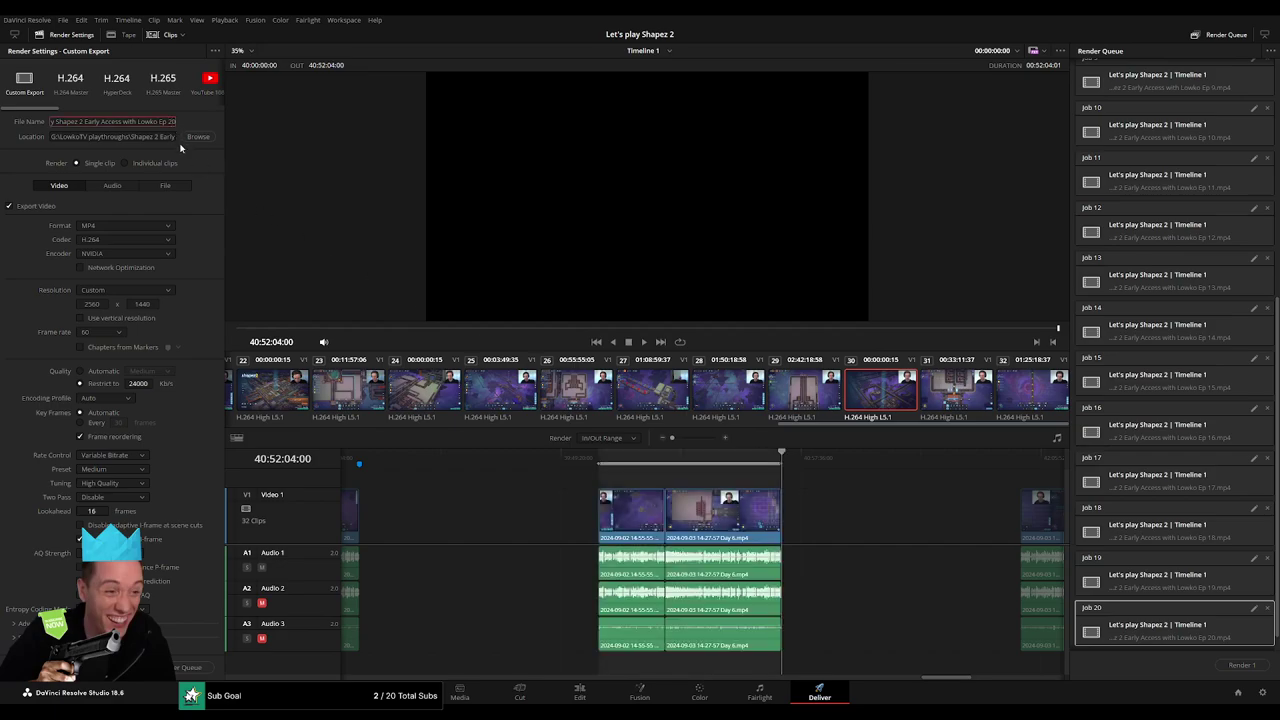
key(BackSpace)
text(1)
click(186, 668)
Mark the clip from 42:00:00:00 to its end and queue it as Ep 22
scroll(701, 505, right, 5)
click(563, 462)
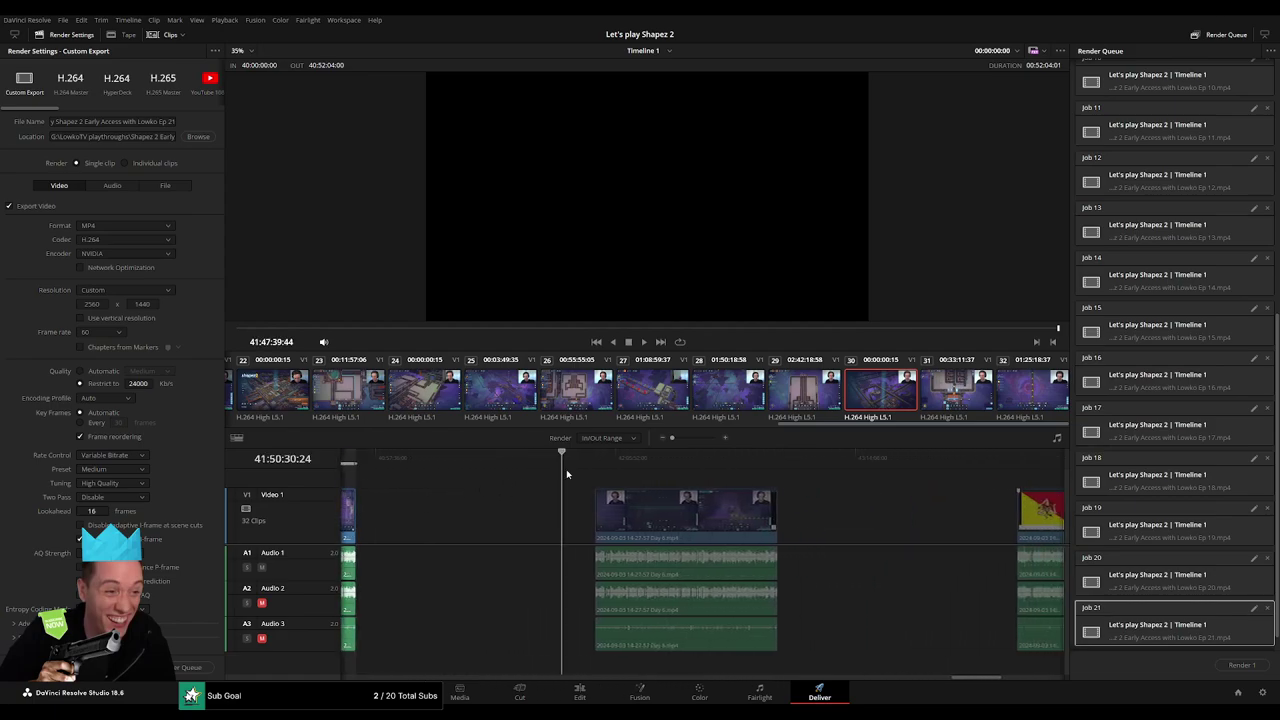
drag(566, 469, 591, 472)
key(i)
click(788, 461)
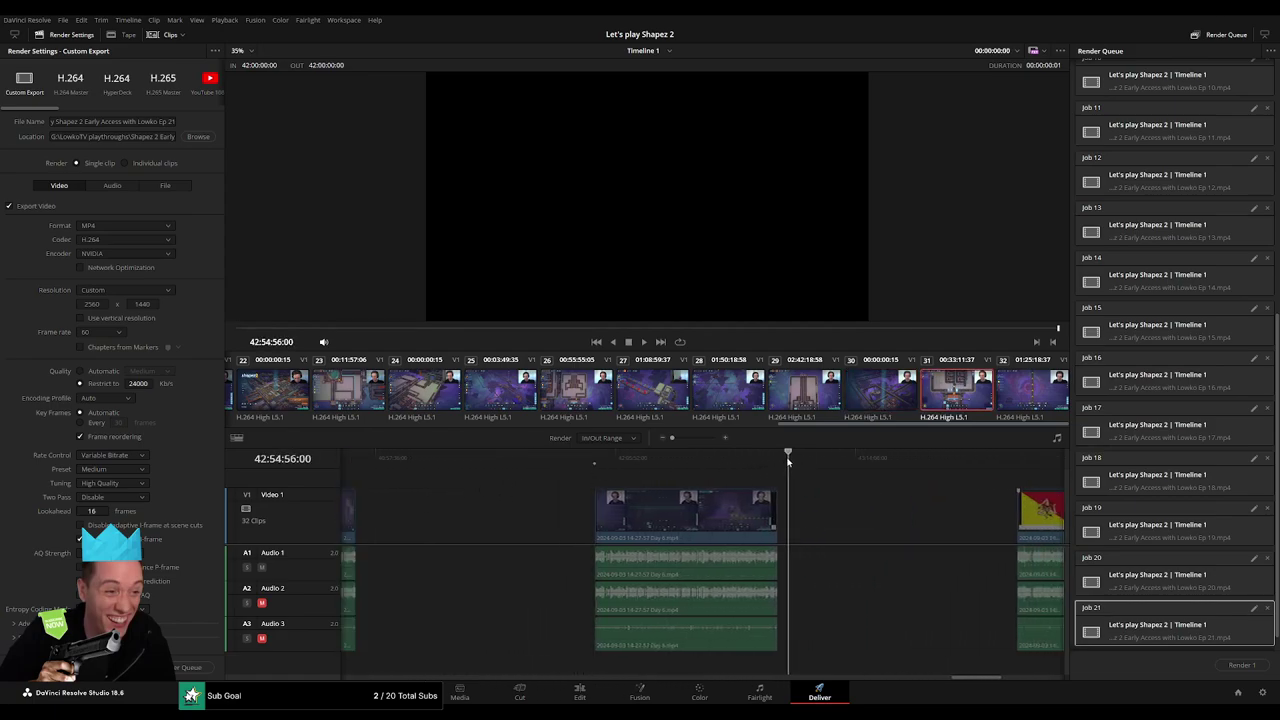
click(778, 457)
key(o)
click(174, 121)
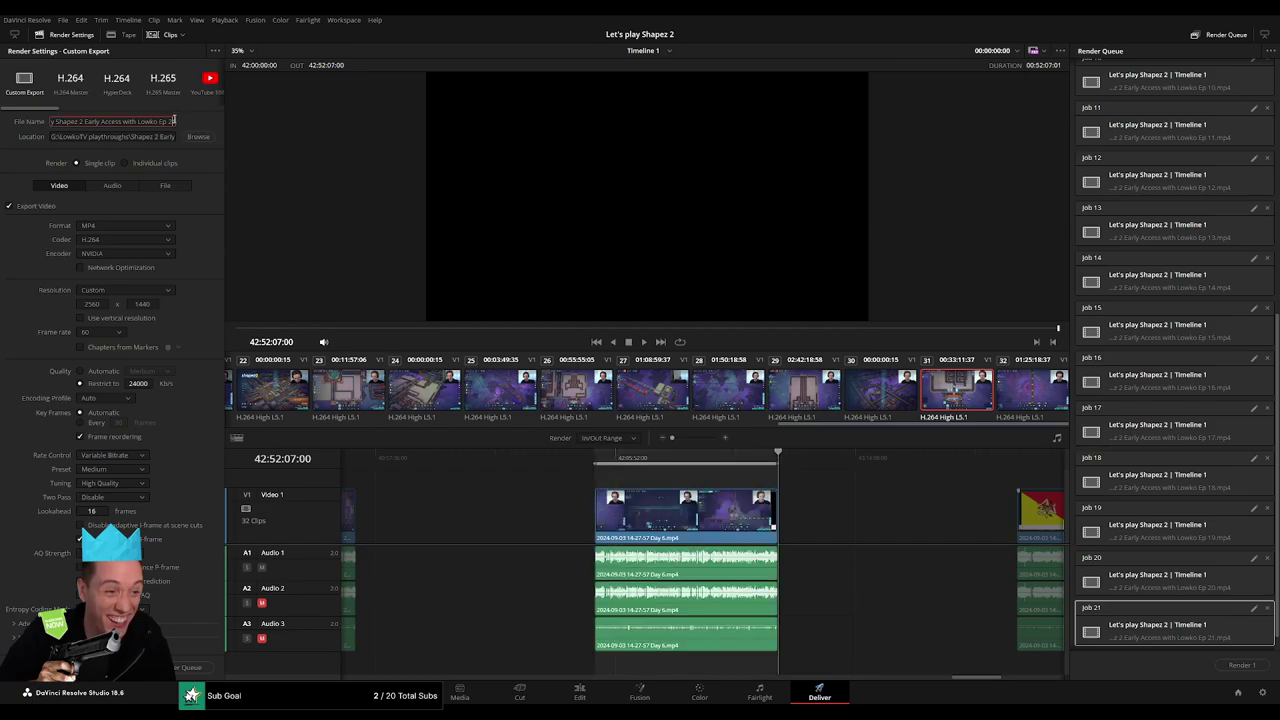
text(2)
click(192, 667)
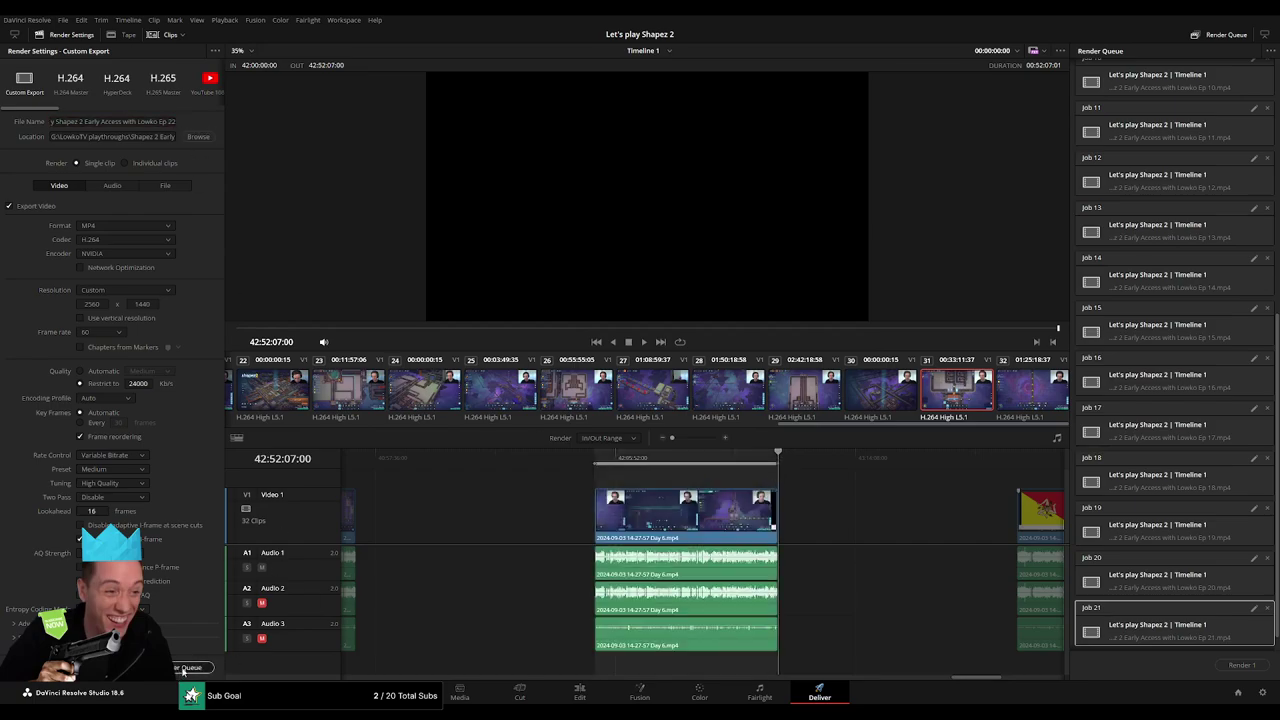
Queue the final clip 44:00:00:00–44:56:34:23 as Ep 23 and clear the queue selection
scroll(768, 520, right, 2)
scroll(768, 520, right, 4)
drag(600, 457, 610, 457)
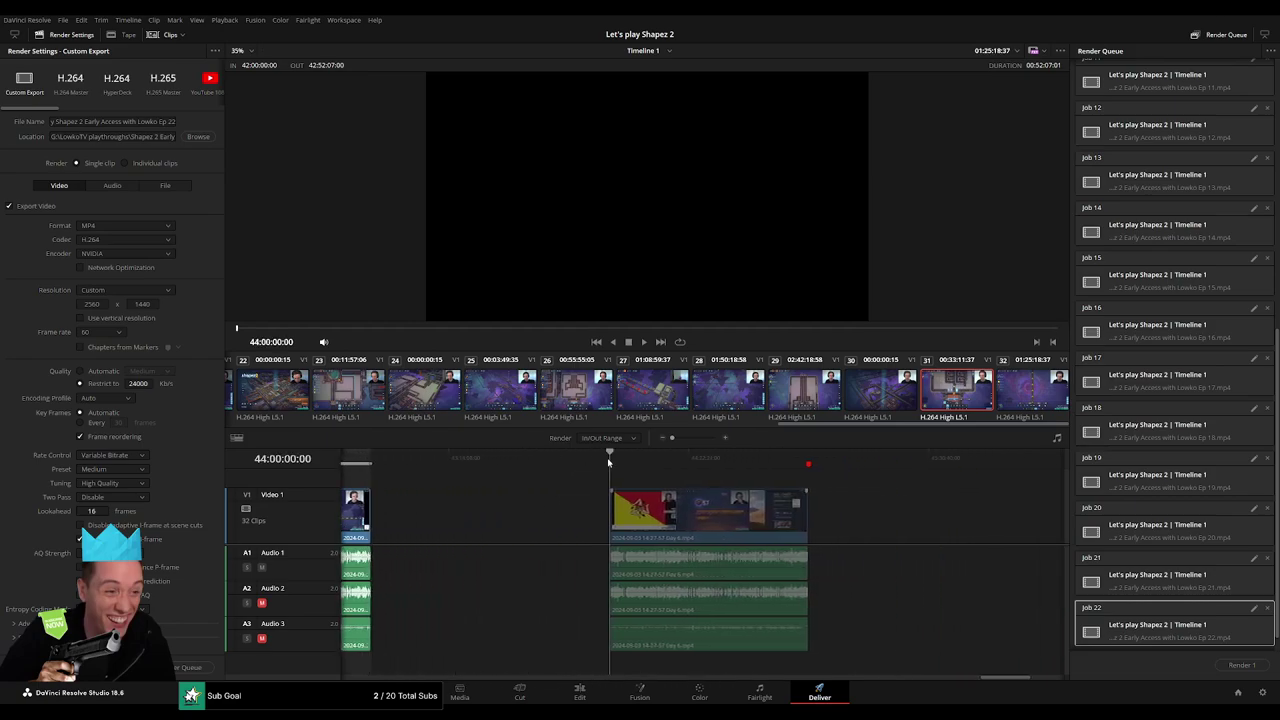
drag(843, 457, 808, 457)
key(o)
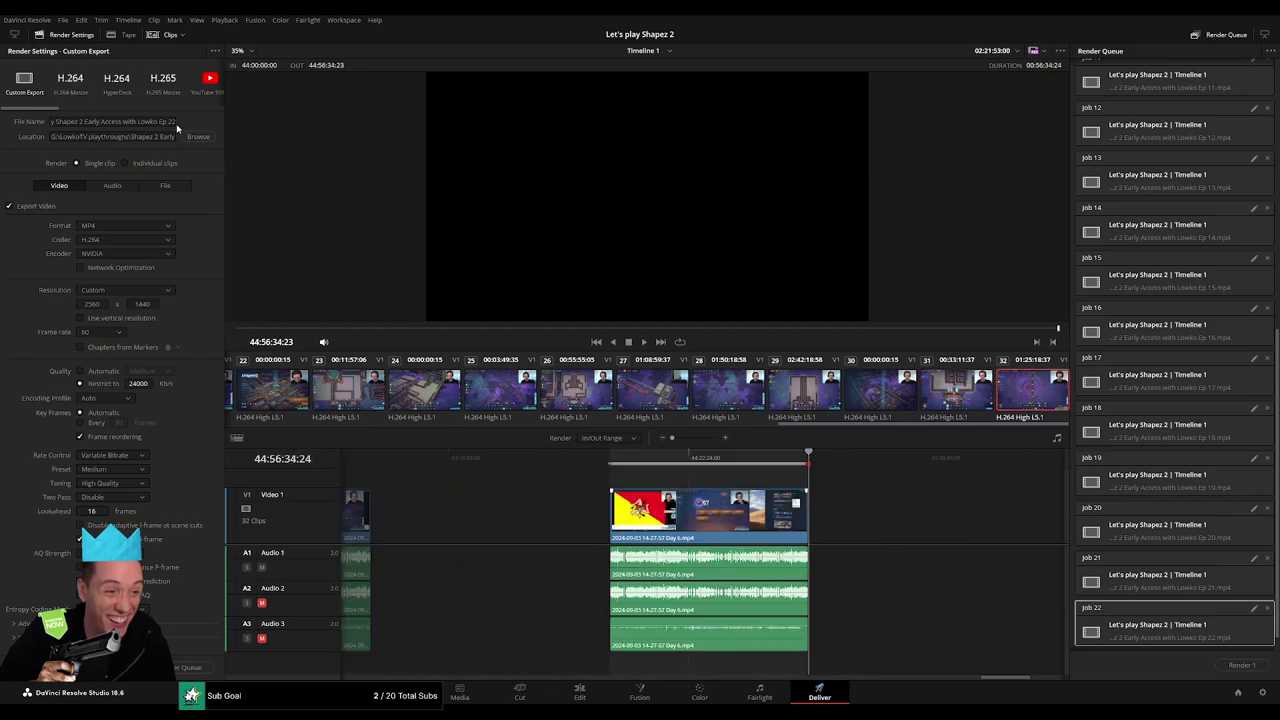
click(174, 121)
text(3)
click(192, 667)
scroll(1188, 610, down, 1)
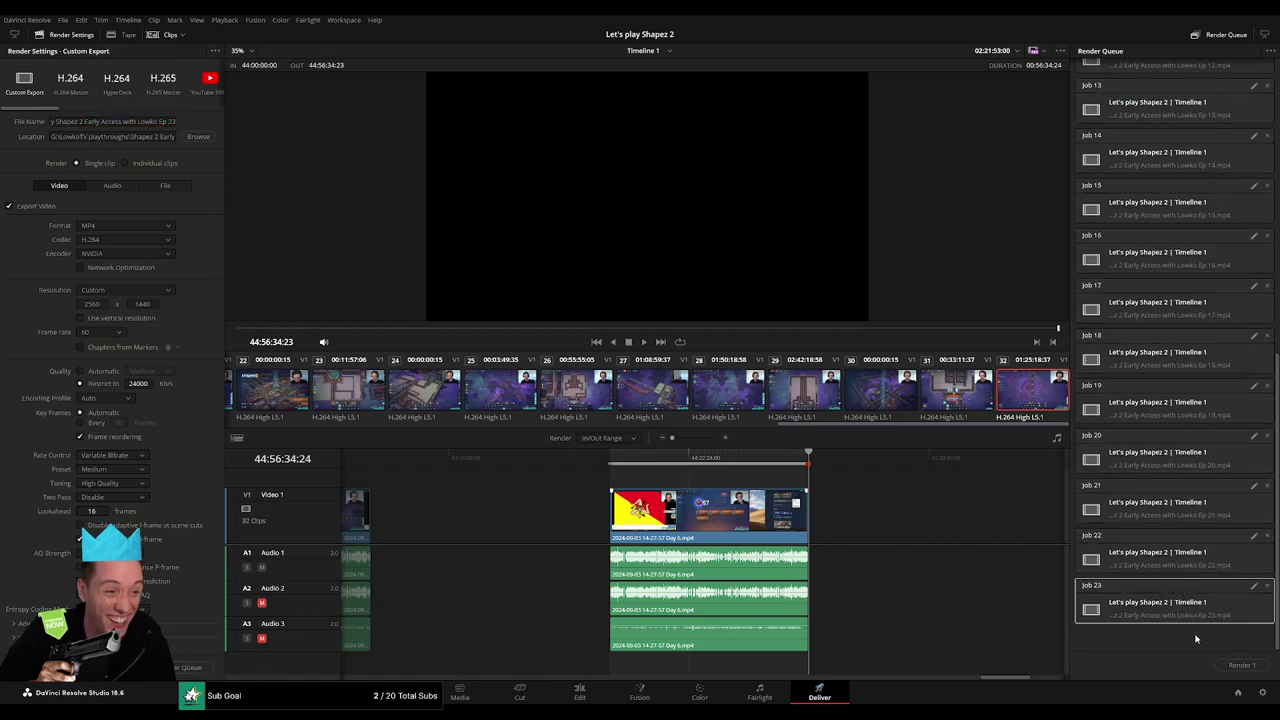
click(1190, 648)
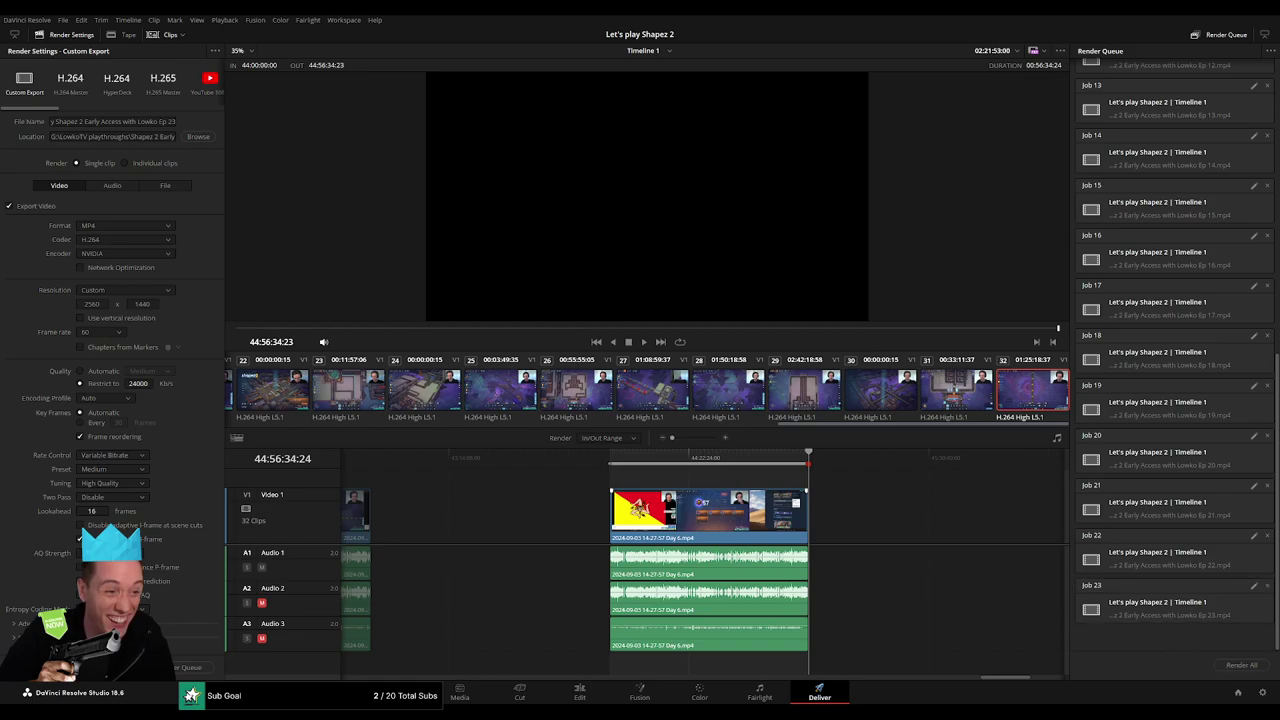